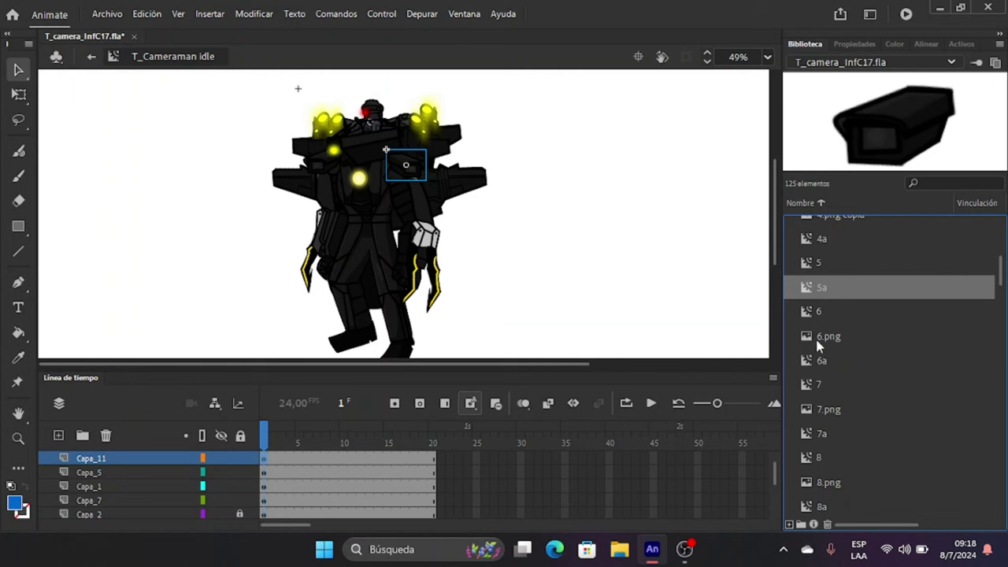
pyautogui.click(817, 340)
pyautogui.scroll(-1, 826, 357)
pyautogui.click(827, 338)
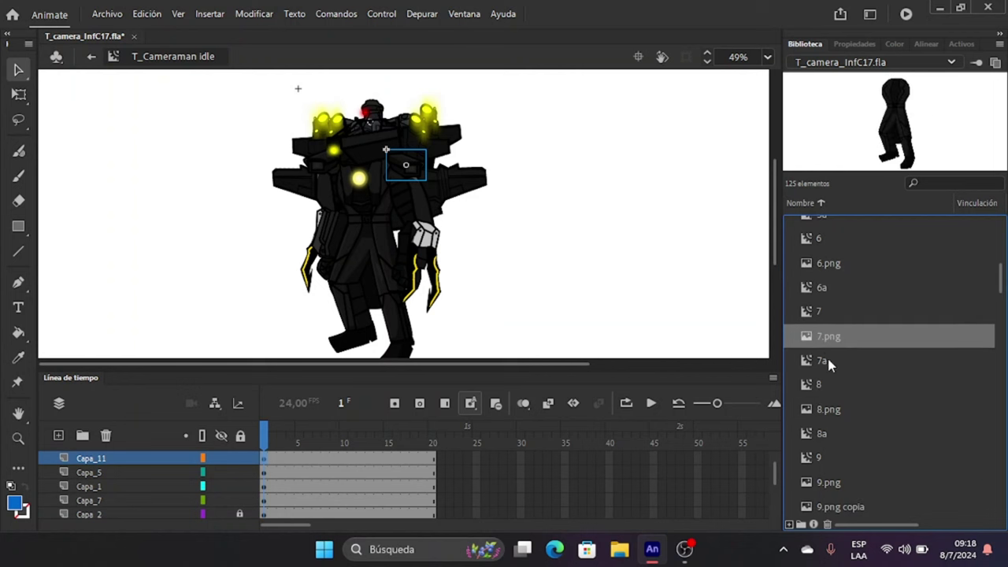
pyautogui.click(823, 361)
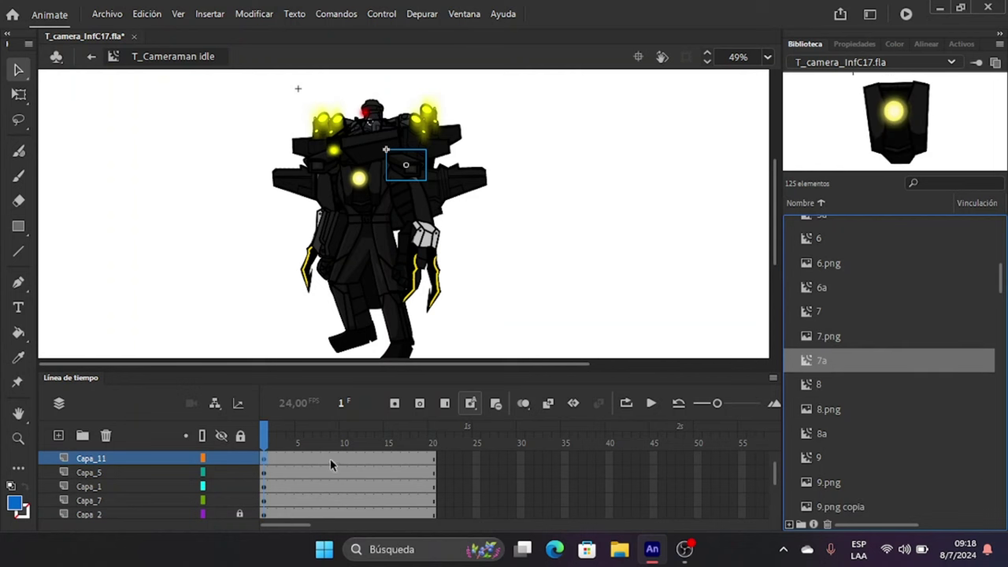
pyautogui.click(384, 457)
pyautogui.scroll(1, 382, 455)
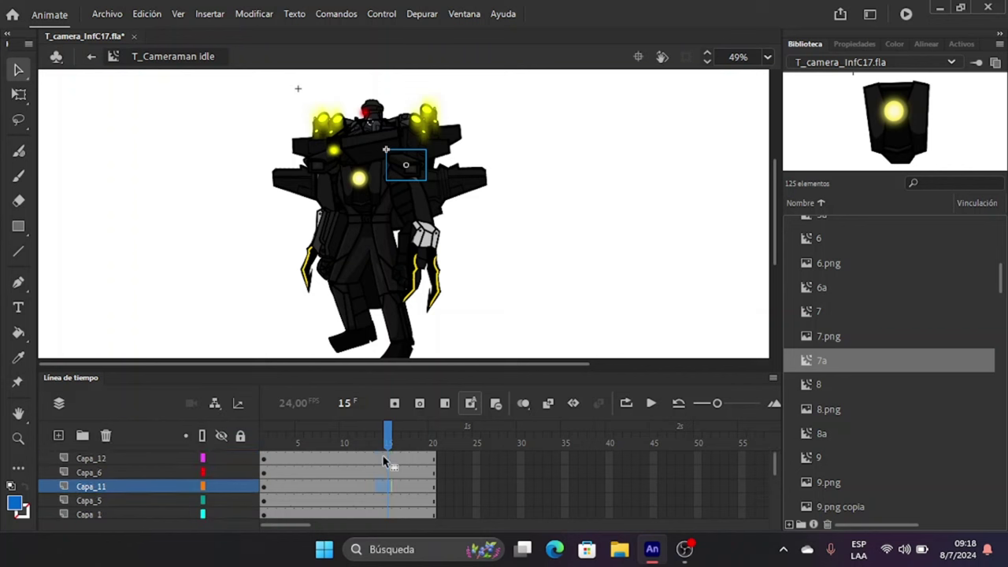
pyautogui.click(387, 454)
pyautogui.scroll(-3, 388, 473)
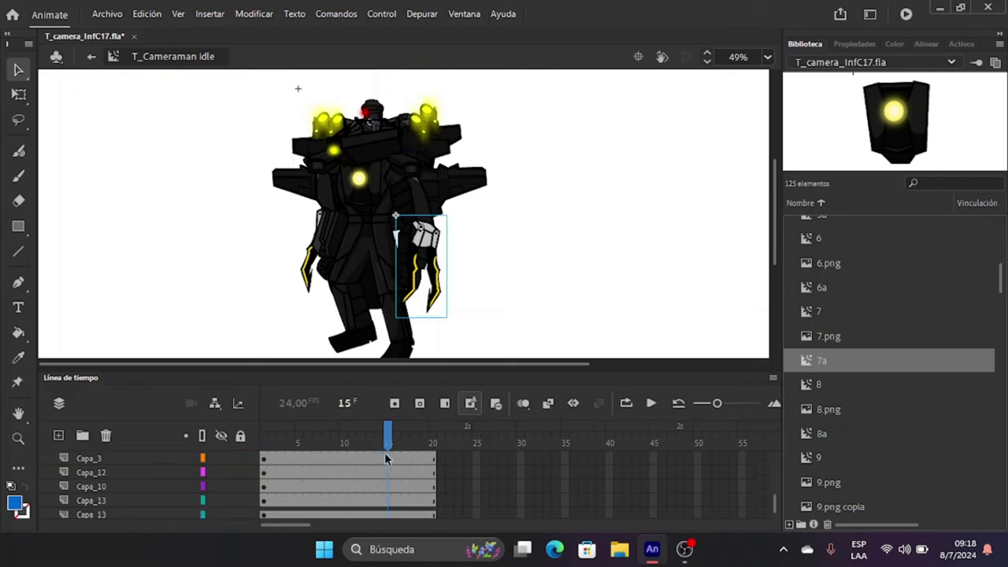
pyautogui.click(388, 501)
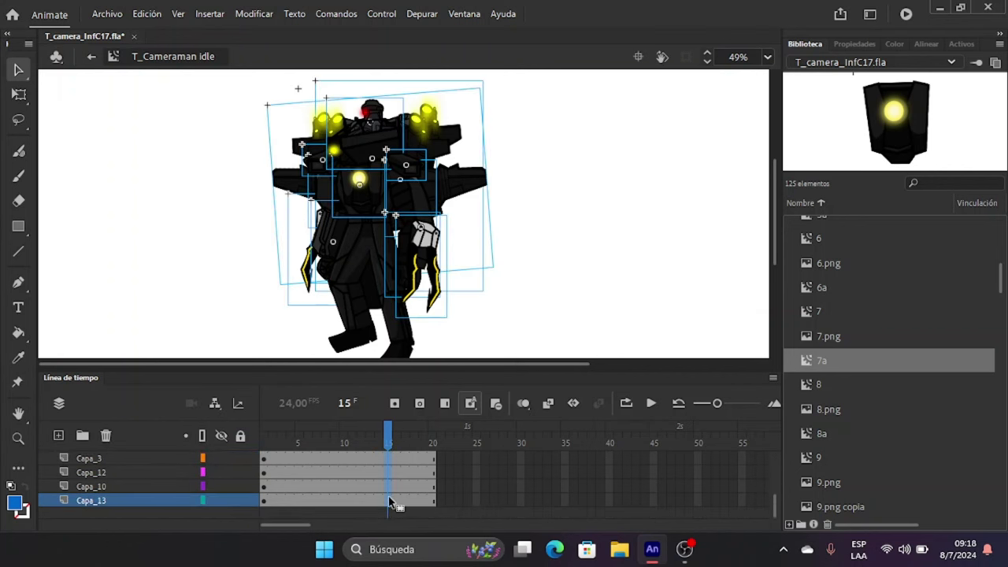
pyautogui.click(561, 233)
# Inspect the Capa_13, Capa_10, Capa_12 and Capa_3 artwork on frame 1 with the Free Transform tool.
pyautogui.click(264, 500)
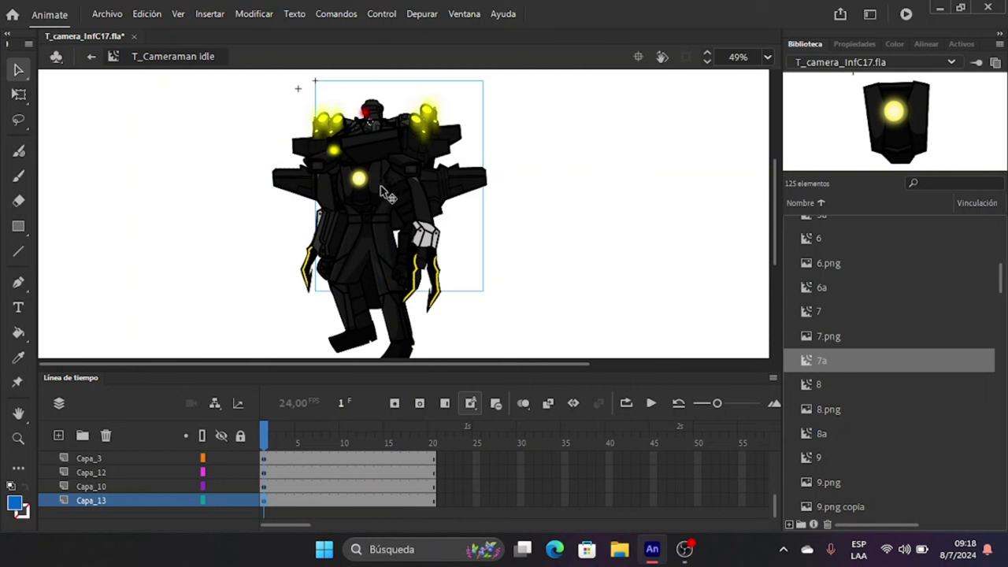
pyautogui.click(19, 94)
pyautogui.scroll(3, 404, 183)
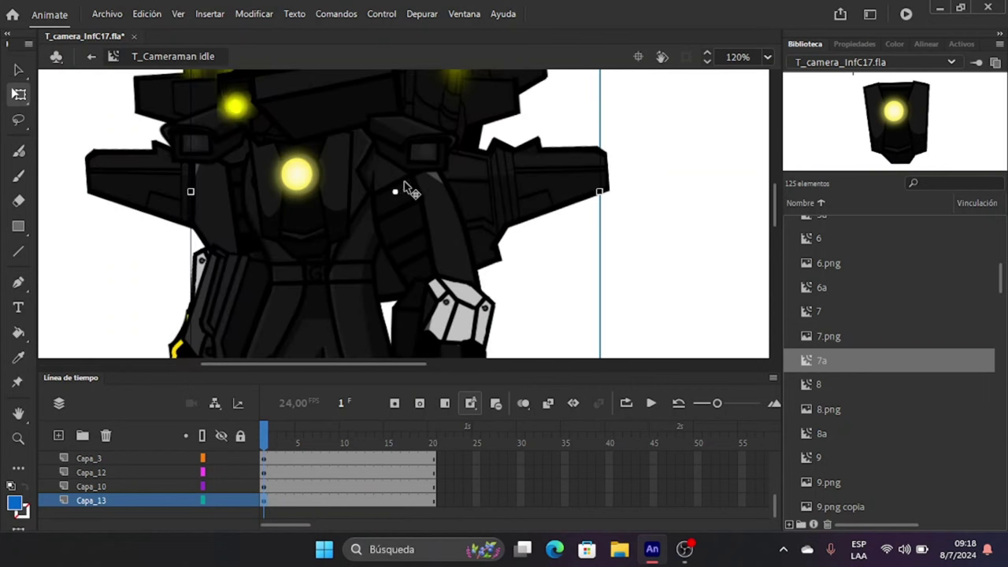
pyautogui.scroll(-3, 402, 188)
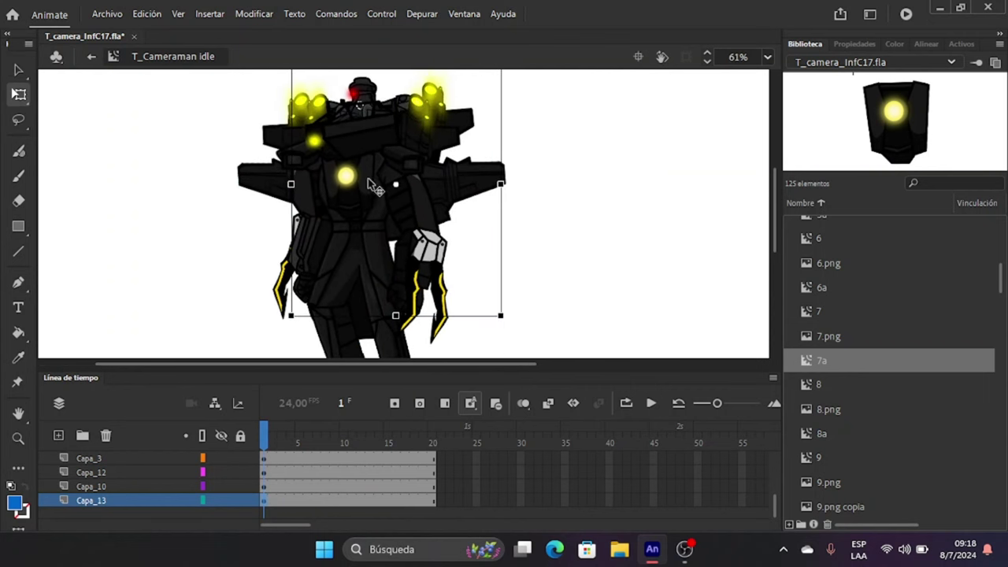
pyautogui.click(259, 486)
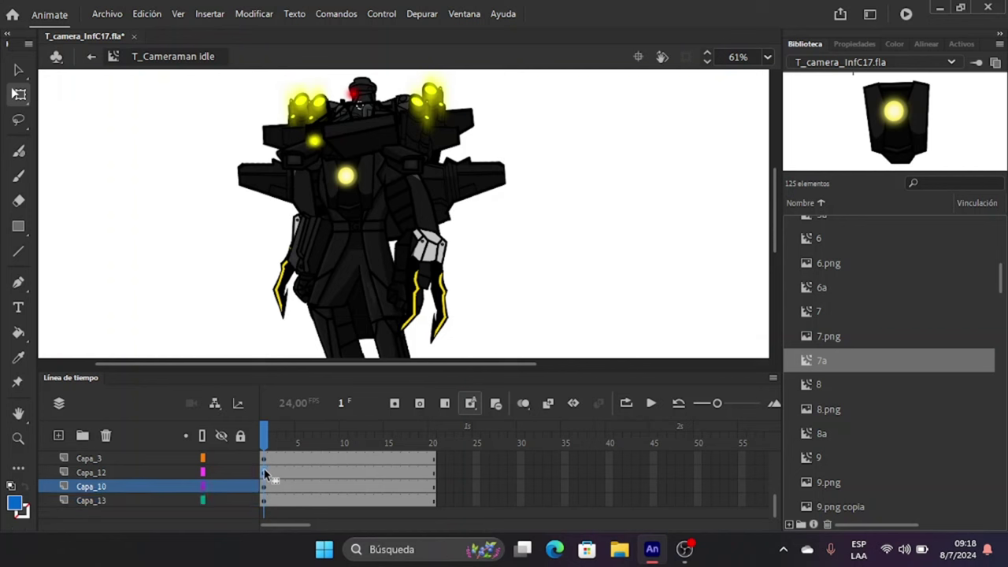
pyautogui.click(264, 472)
pyautogui.click(265, 458)
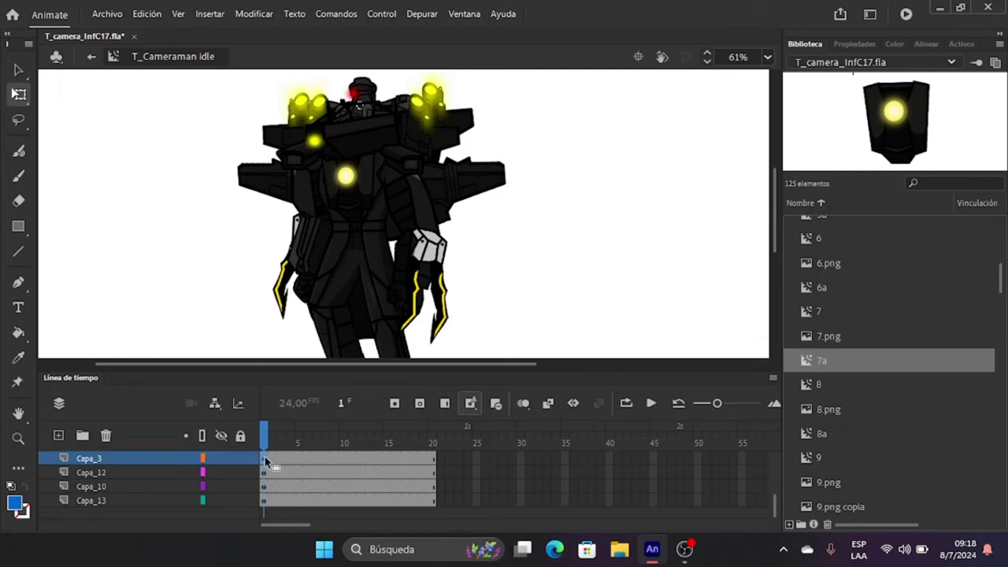
# Show the layer parenting view in the timeline and unlock the Capa_2 layer.
pyautogui.click(214, 403)
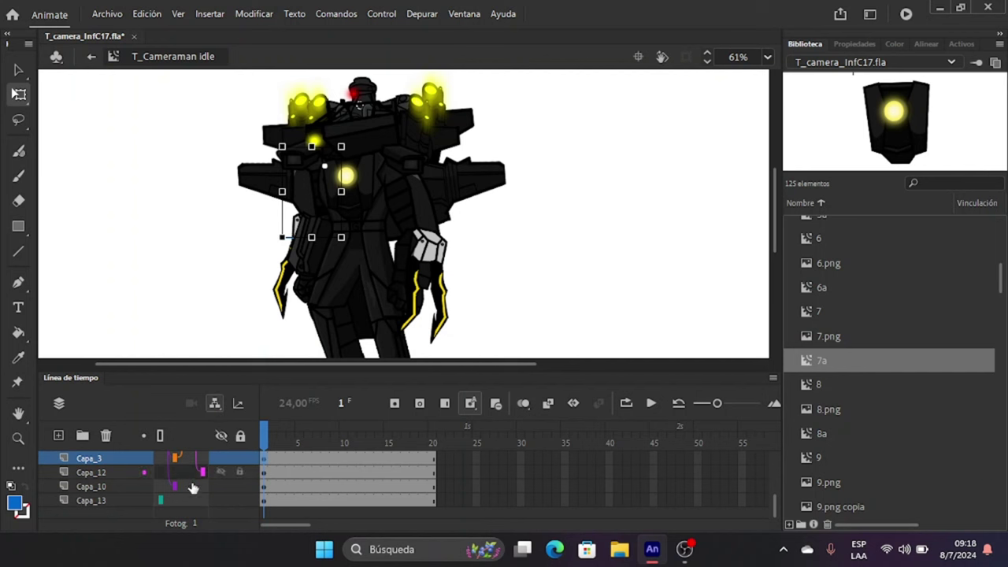
pyautogui.scroll(2, 188, 496)
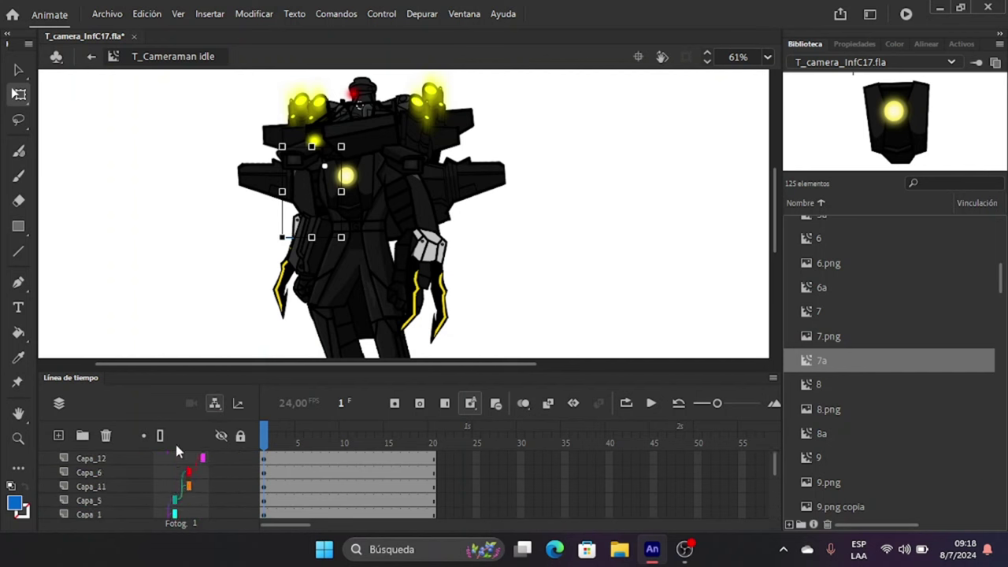
pyautogui.click(215, 403)
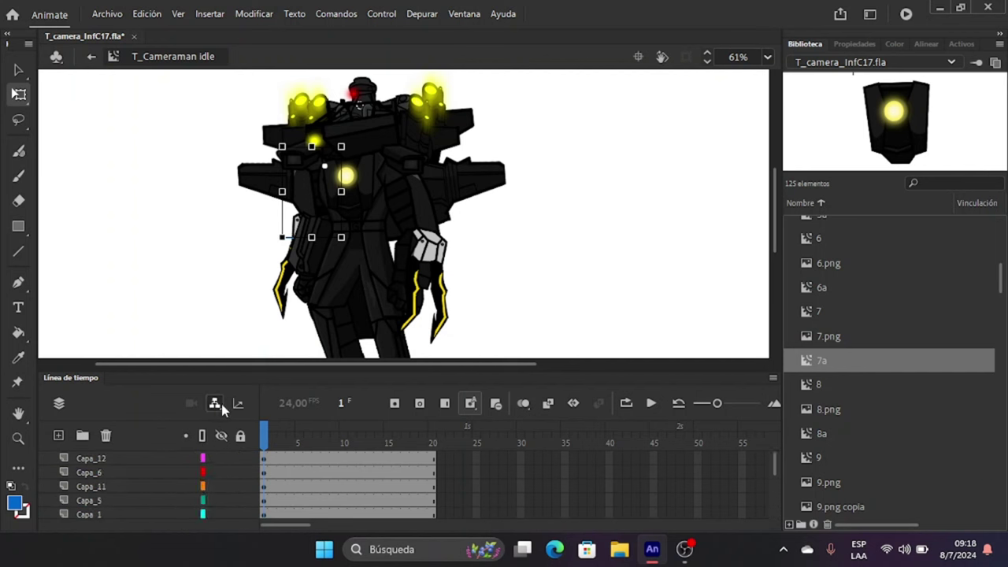
pyautogui.click(218, 407)
pyautogui.scroll(-2, 178, 483)
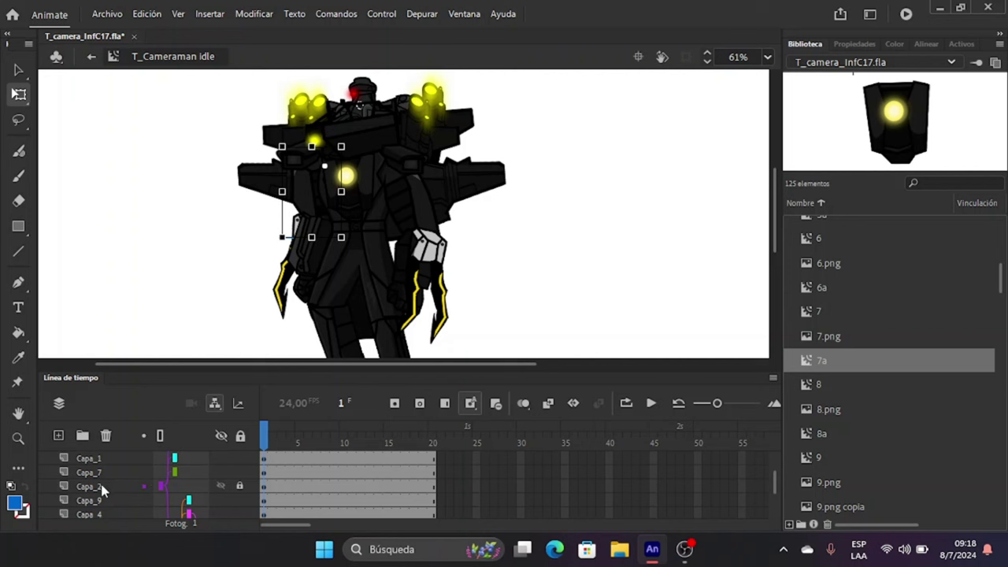
pyautogui.click(103, 487)
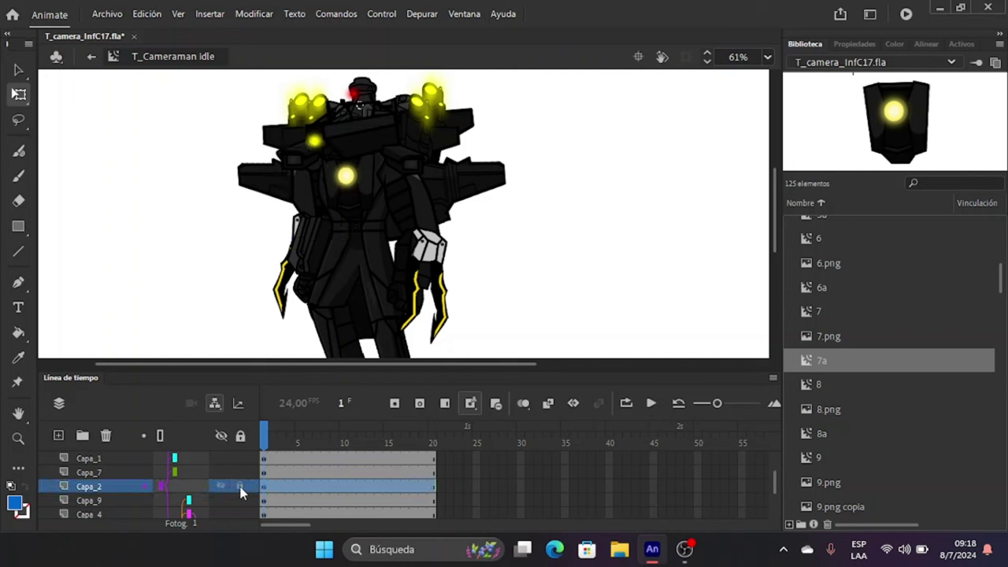
# Insert keyframes at frame 15 on all the character's layers, from the topmost Capa_12 down to Capa_13.
pyautogui.click(386, 486)
pyautogui.scroll(3, 385, 481)
pyautogui.click(384, 460)
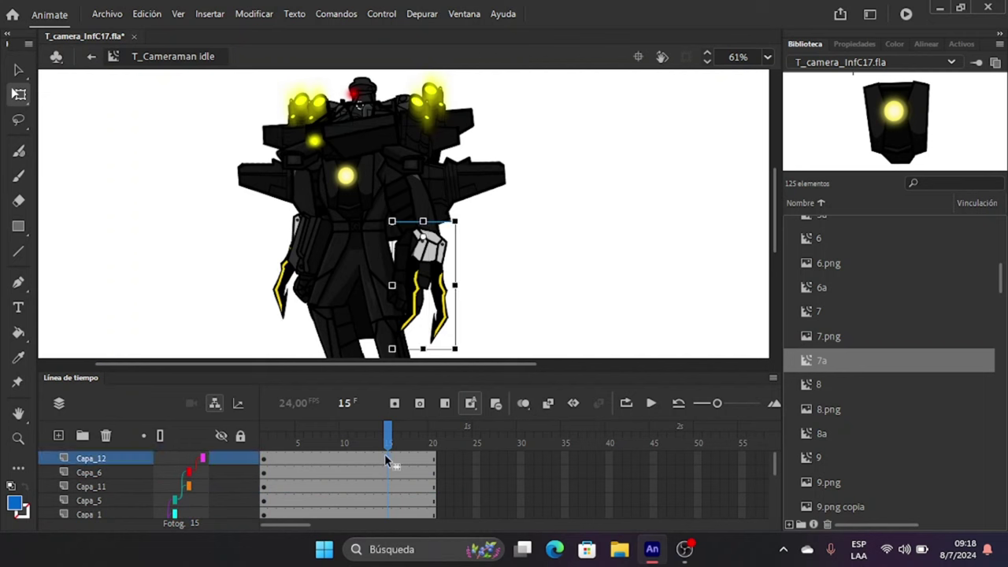
pyautogui.scroll(1, 383, 481)
pyautogui.click(386, 501)
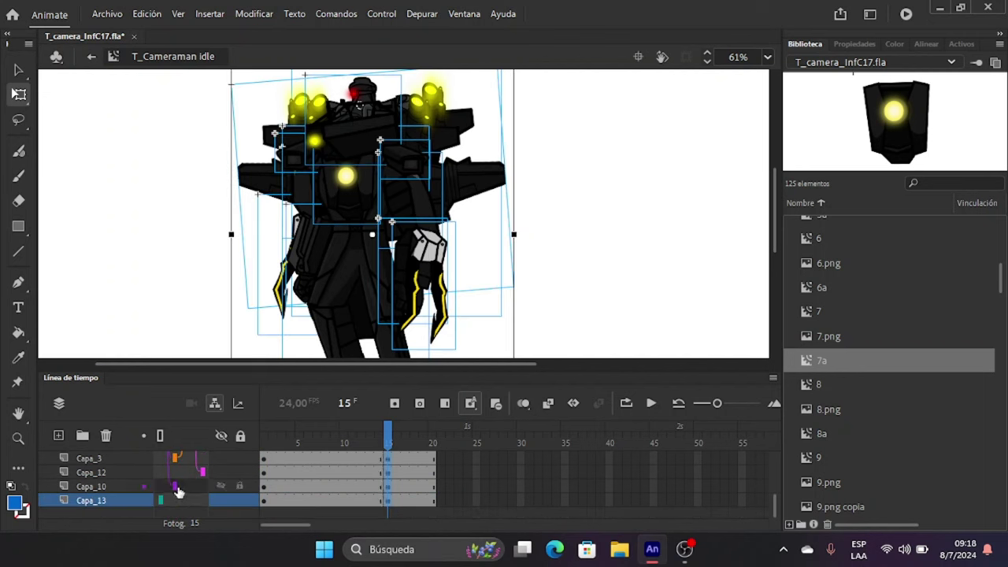
# On frame 1, stretch the Capa_2 body part slightly wider with Free Transform.
pyautogui.scroll(-3, 179, 493)
pyautogui.click(113, 488)
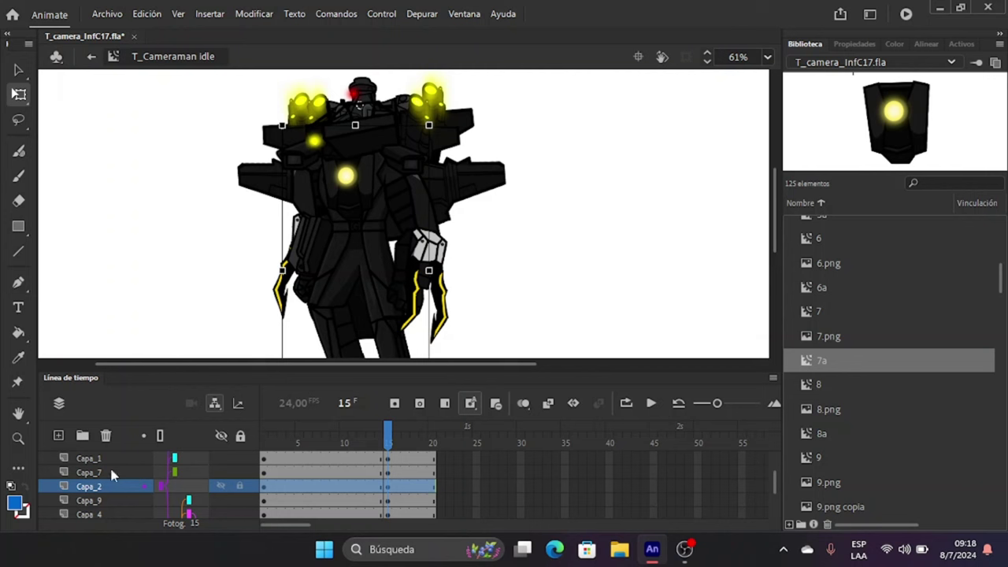
pyautogui.scroll(-3, 363, 189)
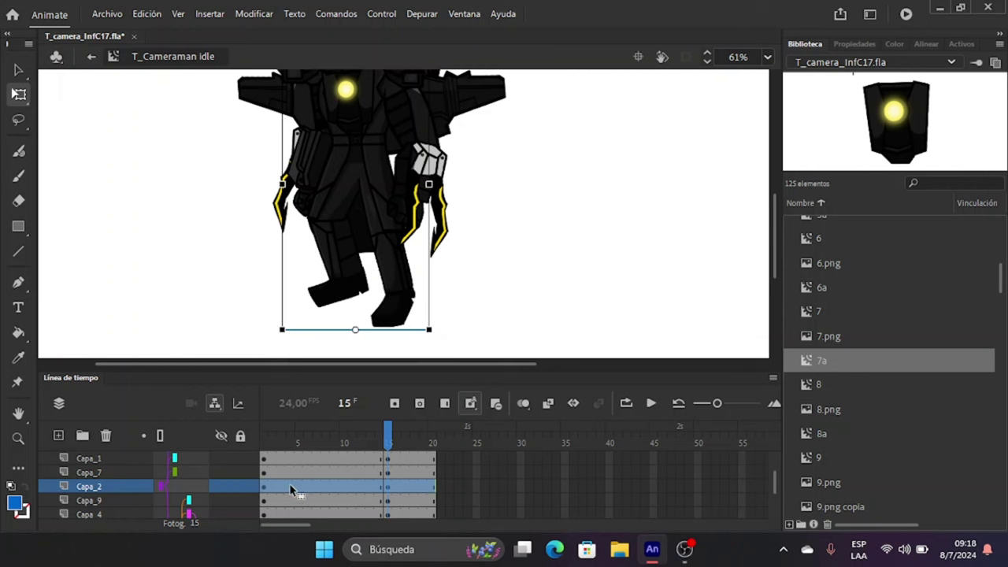
pyautogui.click(264, 491)
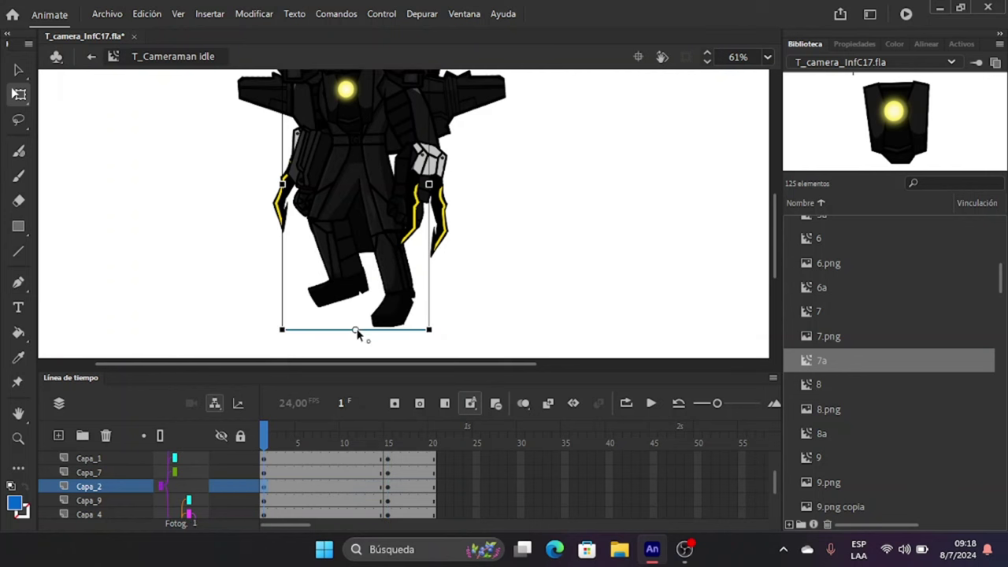
pyautogui.keyDown('ctrl'); pyautogui.scroll(5, 287, 177); pyautogui.keyUp('ctrl')
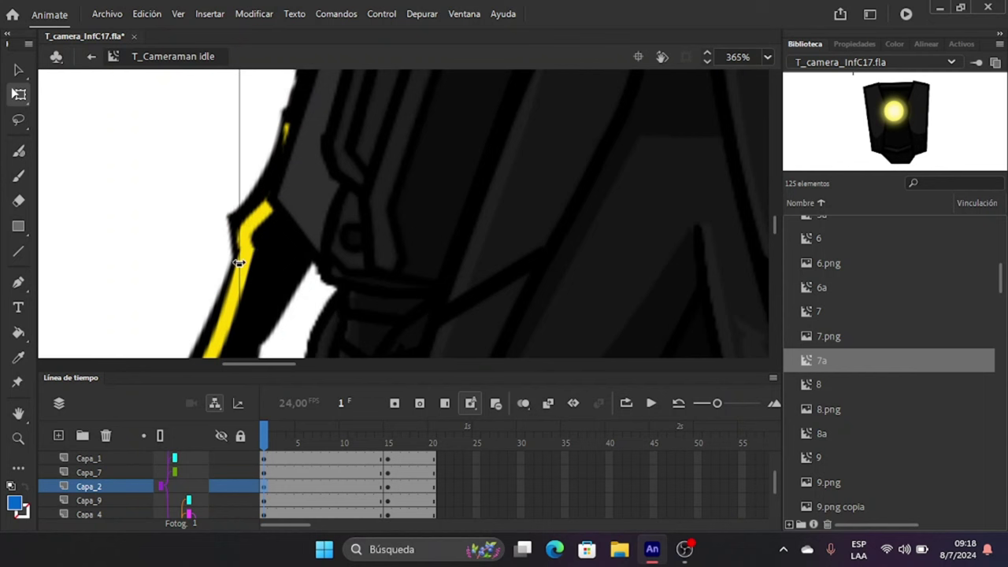
pyautogui.moveTo(238, 263); pyautogui.dragTo(215, 262)
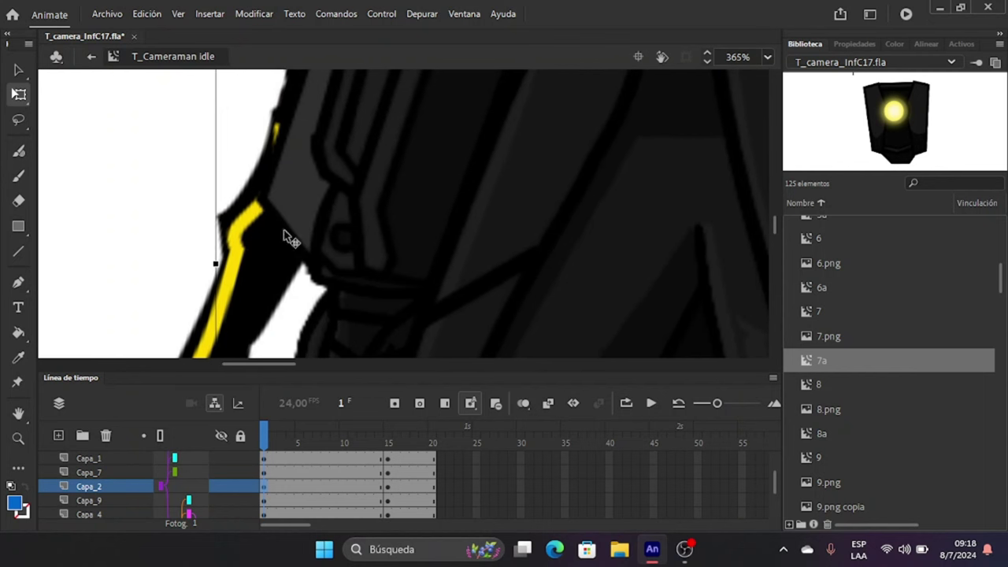
# Lower the top edge of the Capa_2 body part slightly and skew it a little to the left on frame 1.
pyautogui.scroll(3, 524, 197)
pyautogui.scroll(6, 524, 192)
pyautogui.scroll(-2, 524, 201)
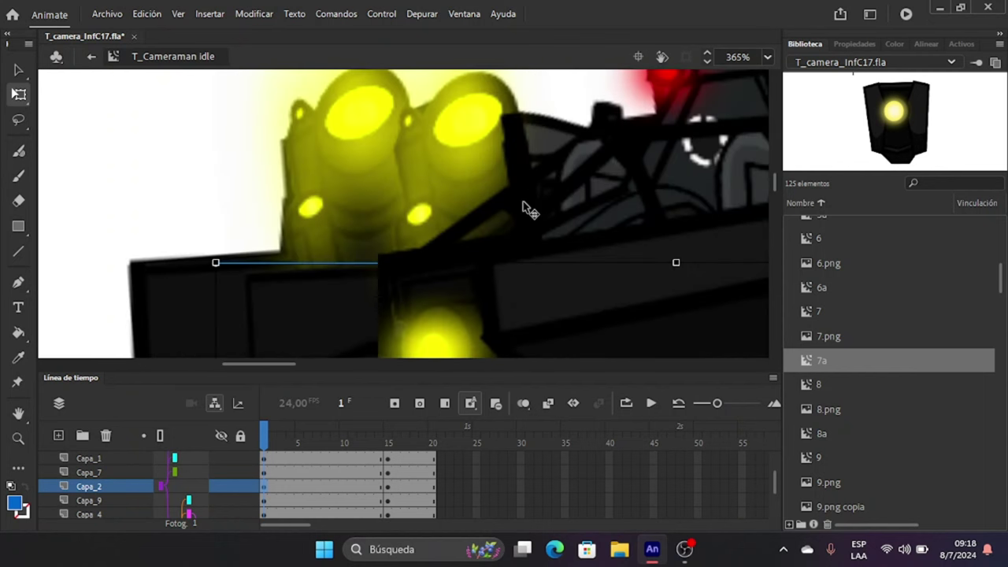
pyautogui.hscroll(3, 523, 201)
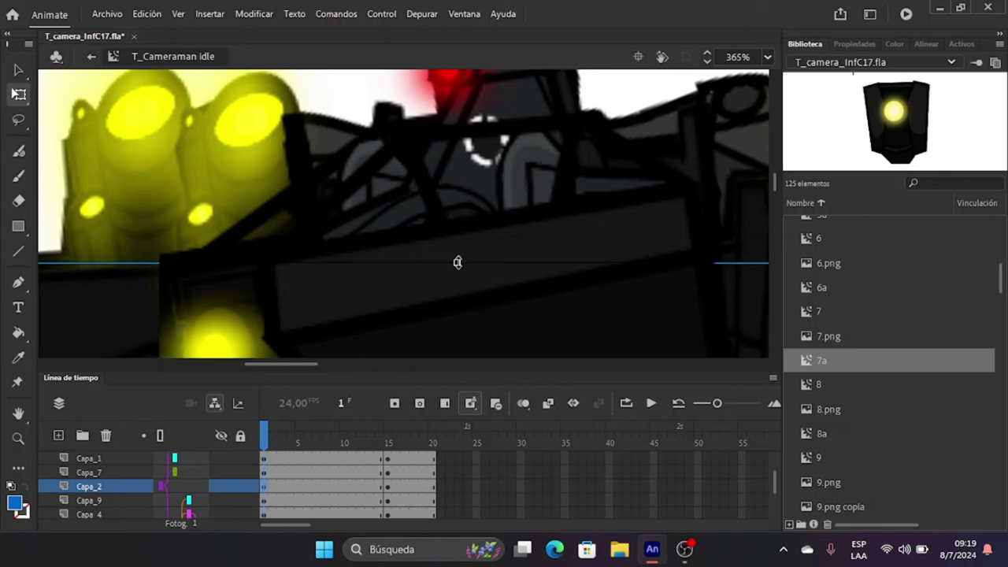
pyautogui.moveTo(458, 262)
pyautogui.mouseDown()
pyautogui.moveTo(476, 268)
pyautogui.moveTo(440, 267)
pyautogui.mouseUp()
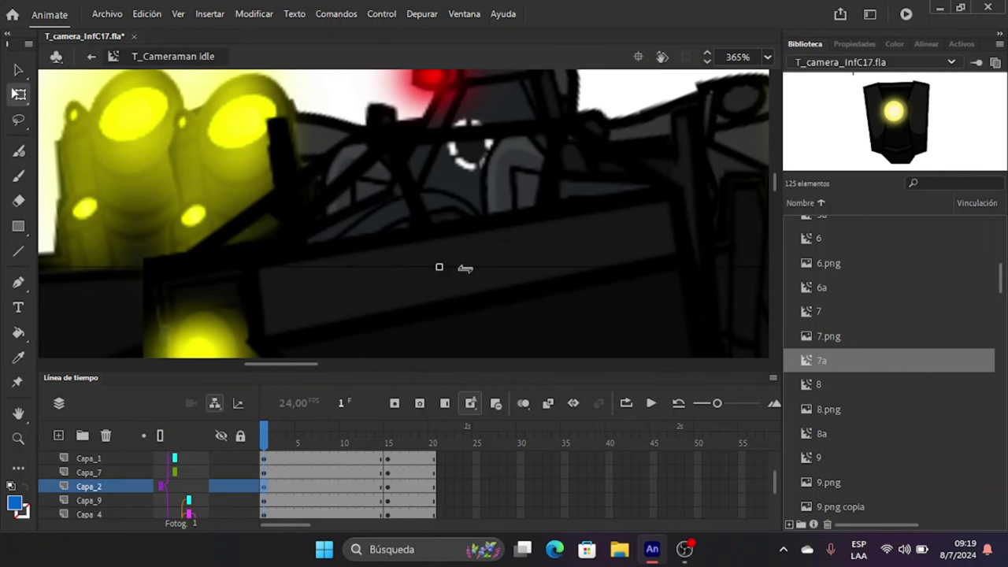
pyautogui.scroll(-5, 462, 241)
pyautogui.scroll(-4, 465, 235)
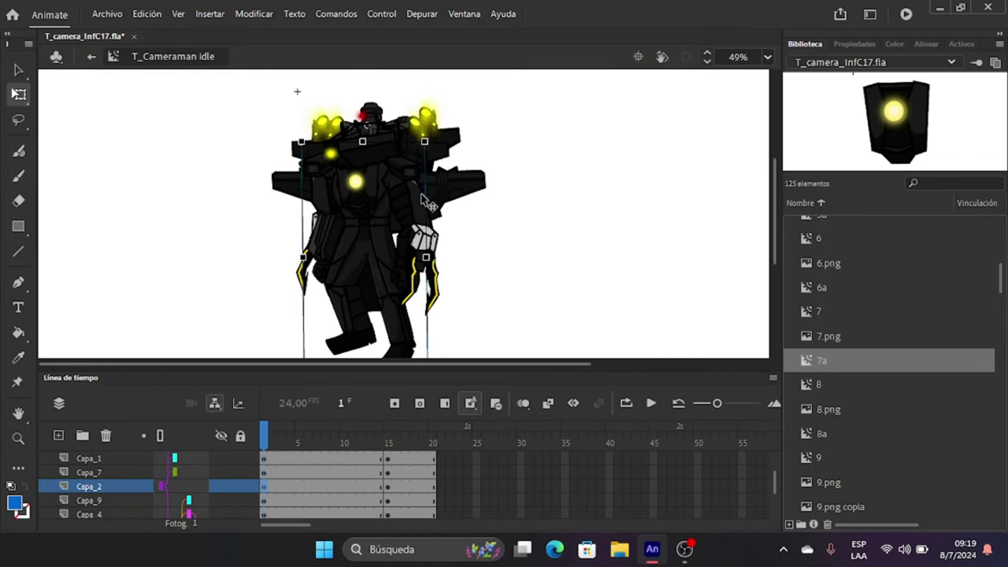
pyautogui.click(585, 188)
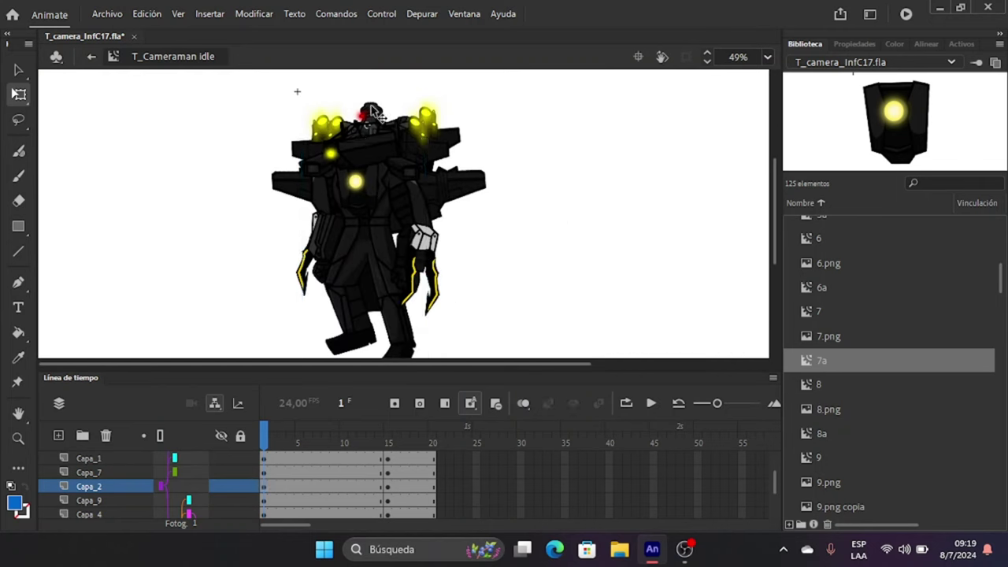
# Stretch the Capa_13 part slightly wider on frame 1.
pyautogui.click(372, 111)
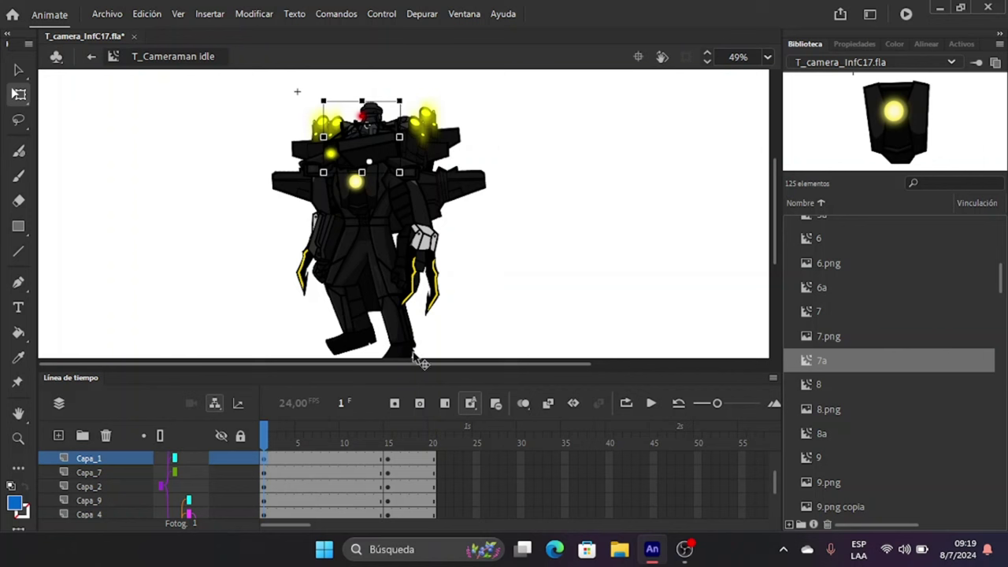
pyautogui.scroll(-3, 301, 490)
pyautogui.click(264, 501)
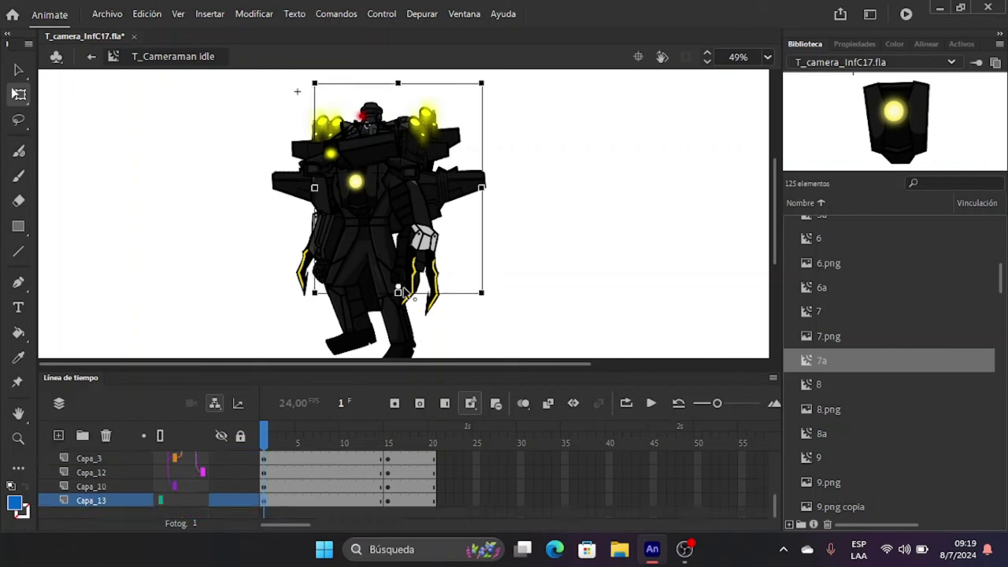
pyautogui.scroll(5, 319, 177)
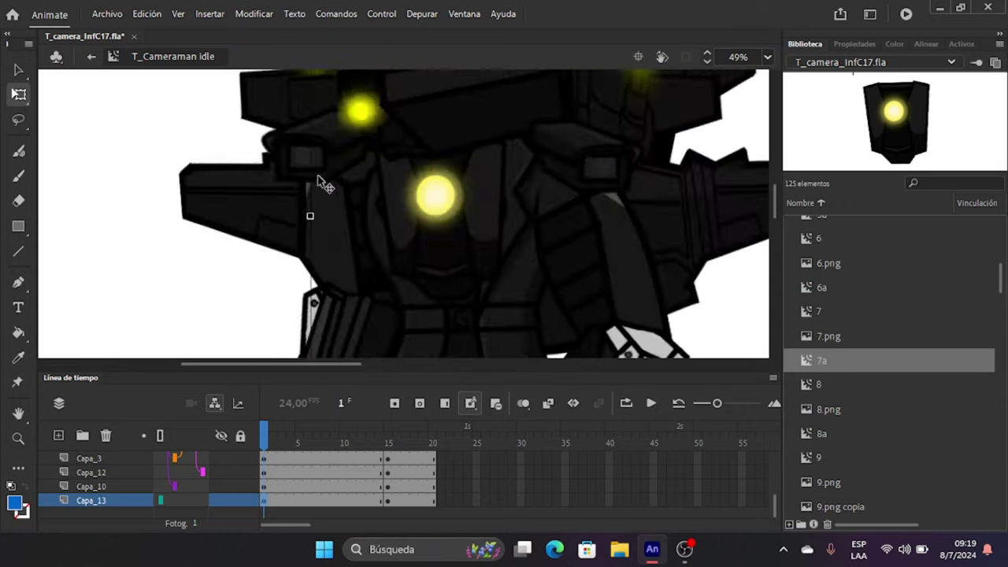
pyautogui.moveTo(314, 225); pyautogui.dragTo(308, 224)
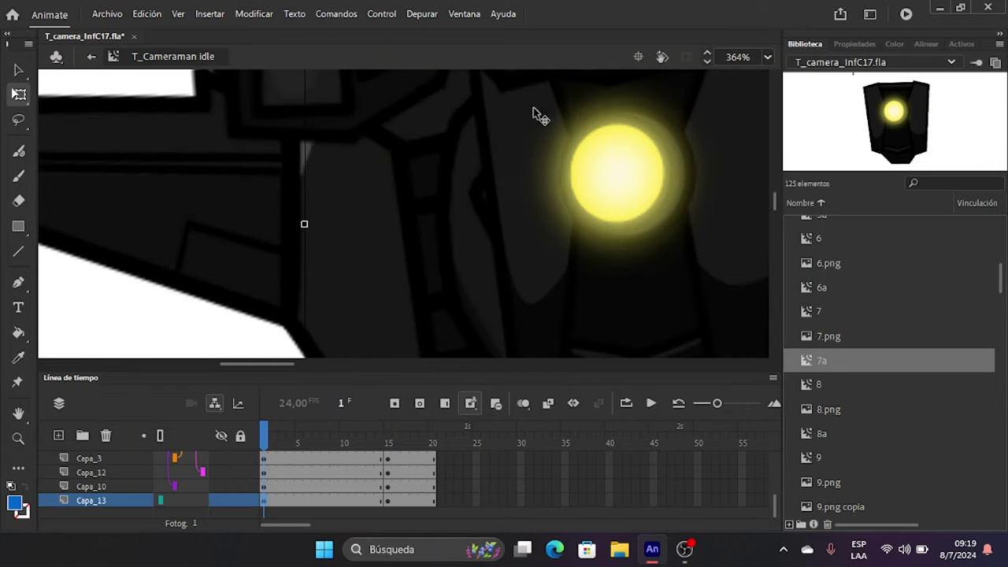
# Lower the top edge of the Capa_13 part slightly and skew it a little to the left, then deselect it.
pyautogui.scroll(6, 543, 117)
pyautogui.hscroll(6, 556, 125)
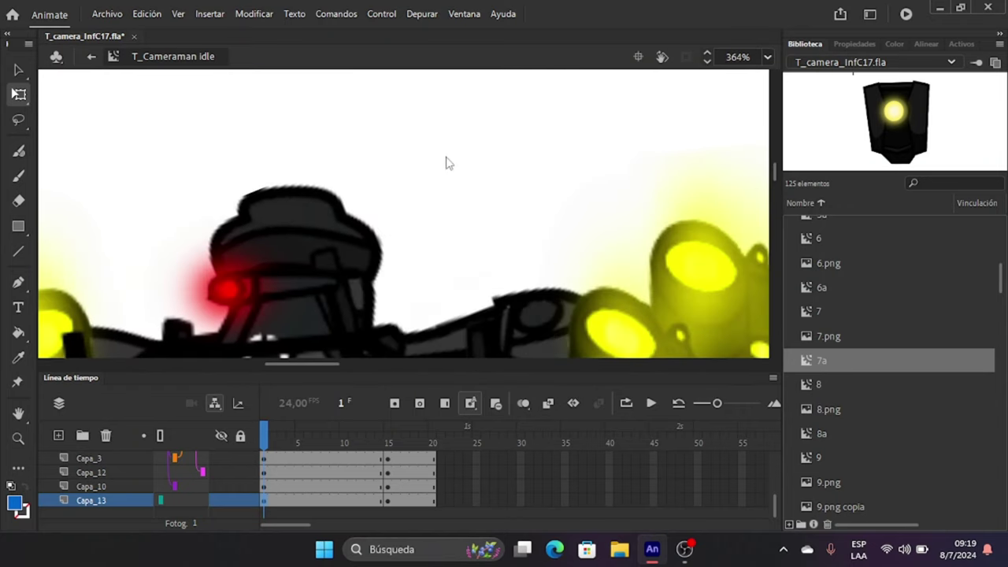
pyautogui.scroll(3, 445, 163)
pyautogui.moveTo(494, 134); pyautogui.dragTo(495, 146)
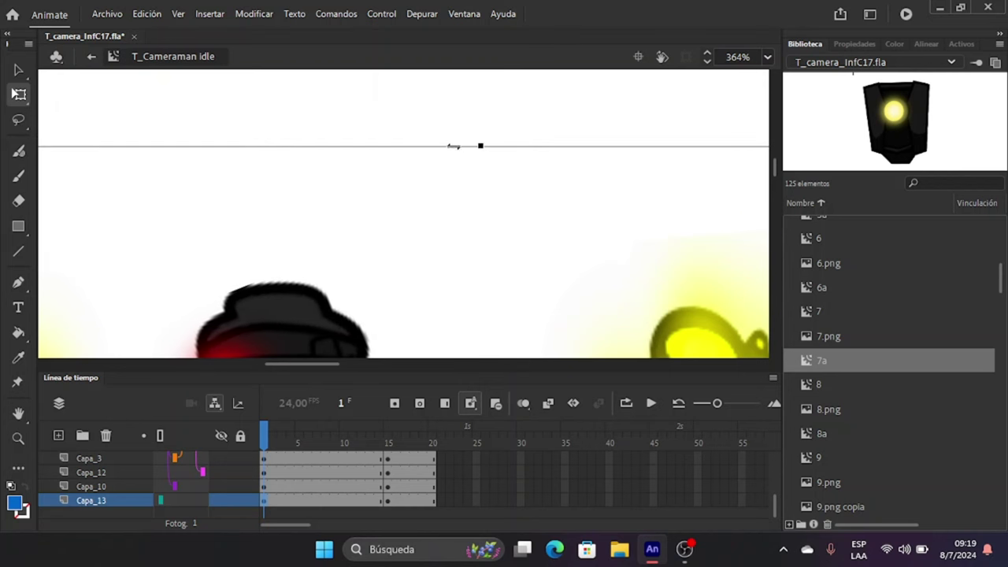
pyautogui.scroll(-6, 465, 142)
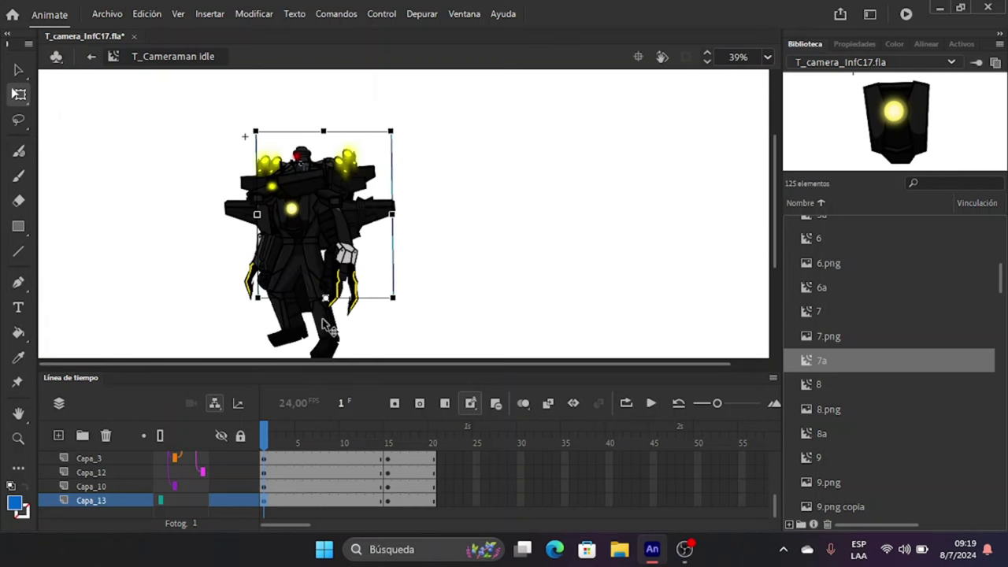
pyautogui.click(516, 200)
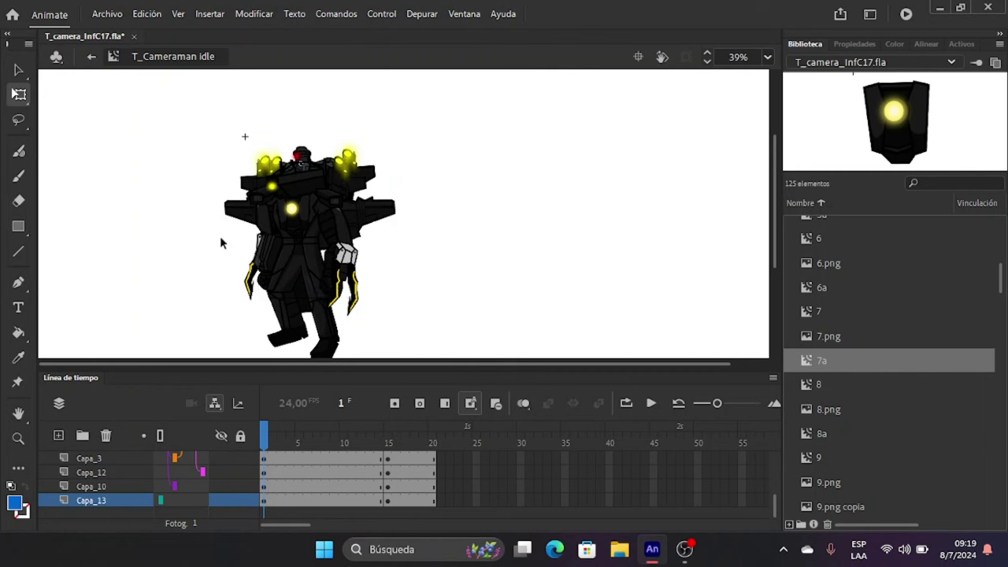
# Lock the Capa_2 body layer to keep it from being selected on the stage.
pyautogui.scroll(3, 220, 243)
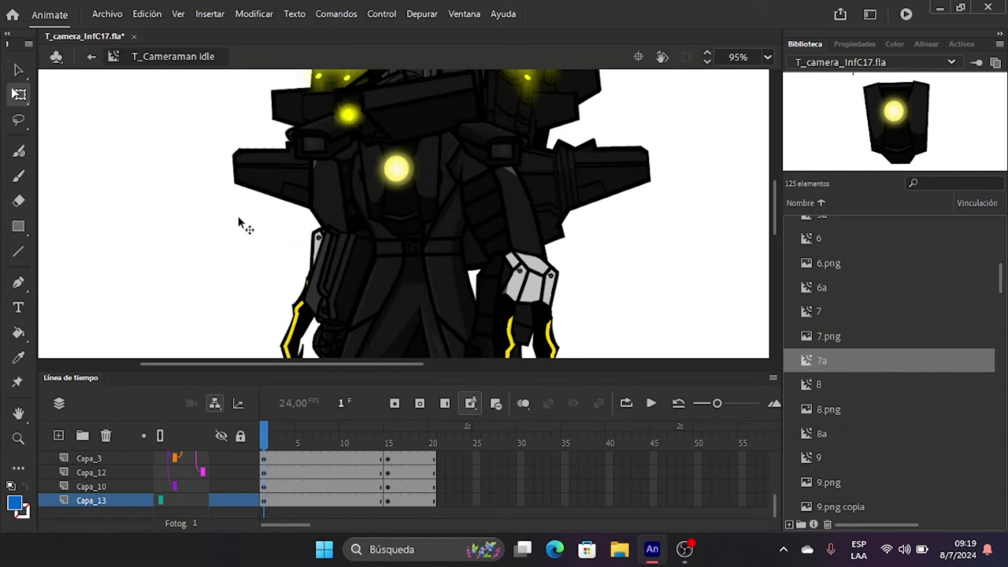
pyautogui.click(320, 205)
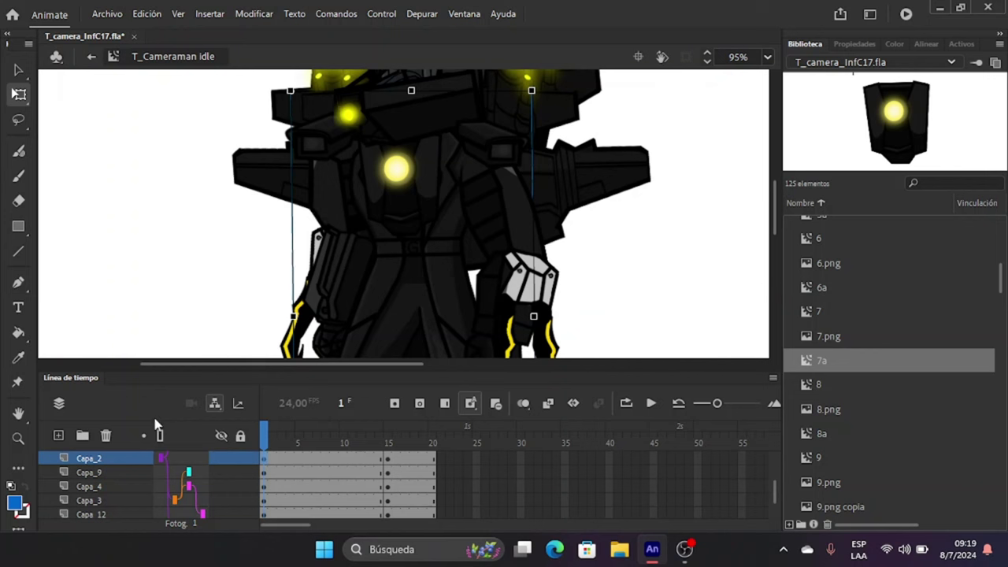
pyautogui.click(240, 459)
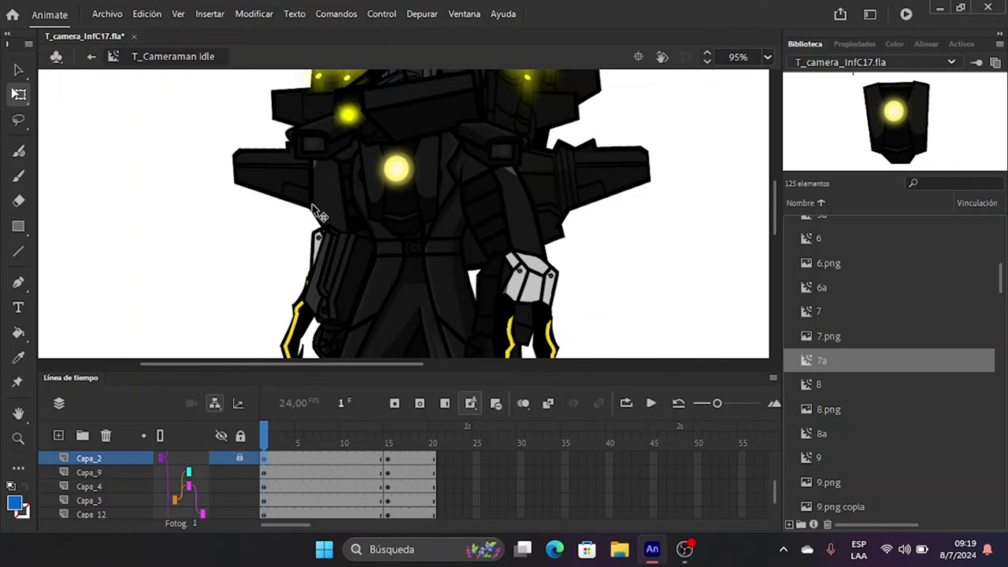
# On frame 1, rotate the Capa_3 arm part slightly counterclockwise and stretch its lower edge slightly downward.
pyautogui.click(313, 210)
pyautogui.scroll(5, 279, 267)
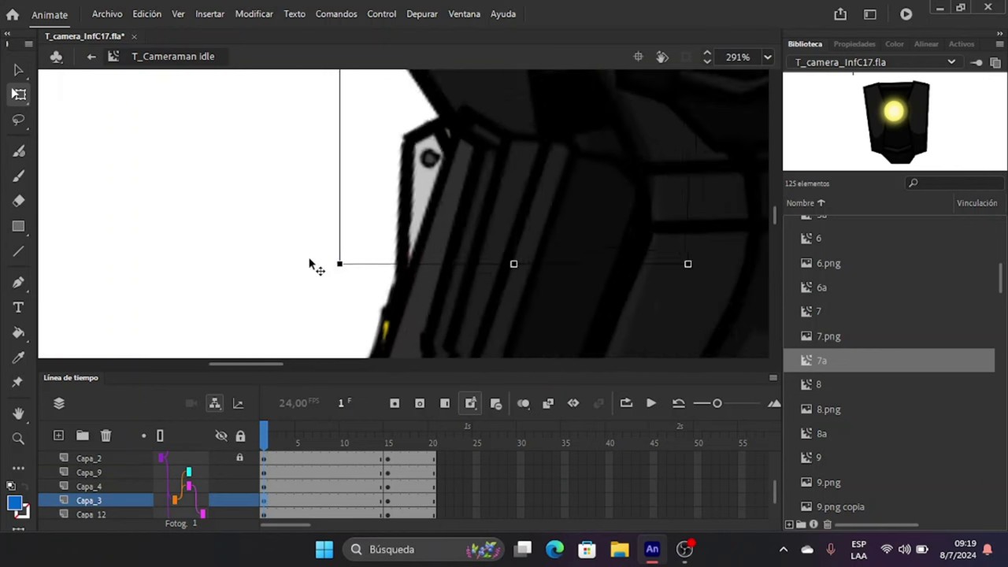
pyautogui.moveTo(346, 264); pyautogui.dragTo(364, 280)
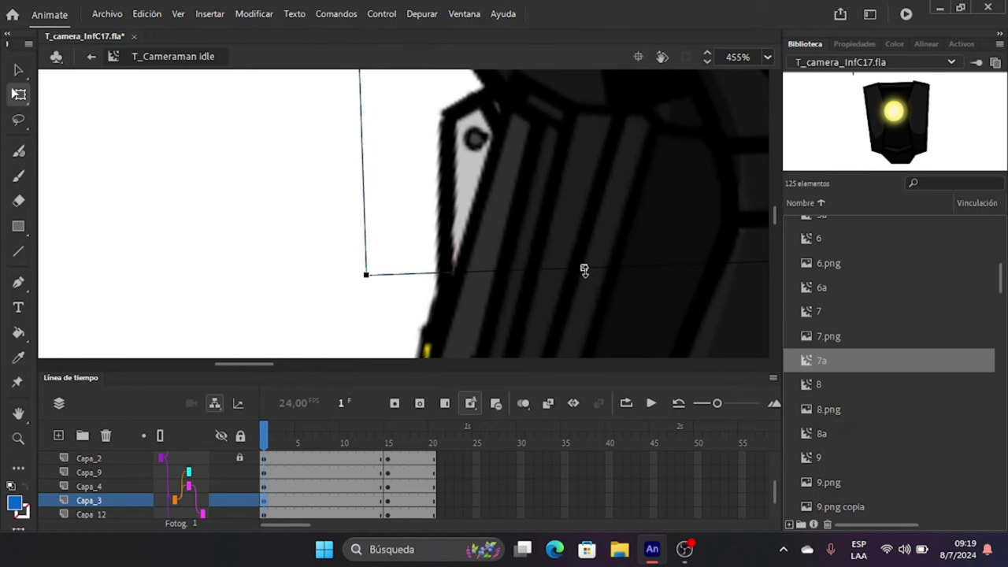
pyautogui.moveTo(583, 270); pyautogui.dragTo(587, 285)
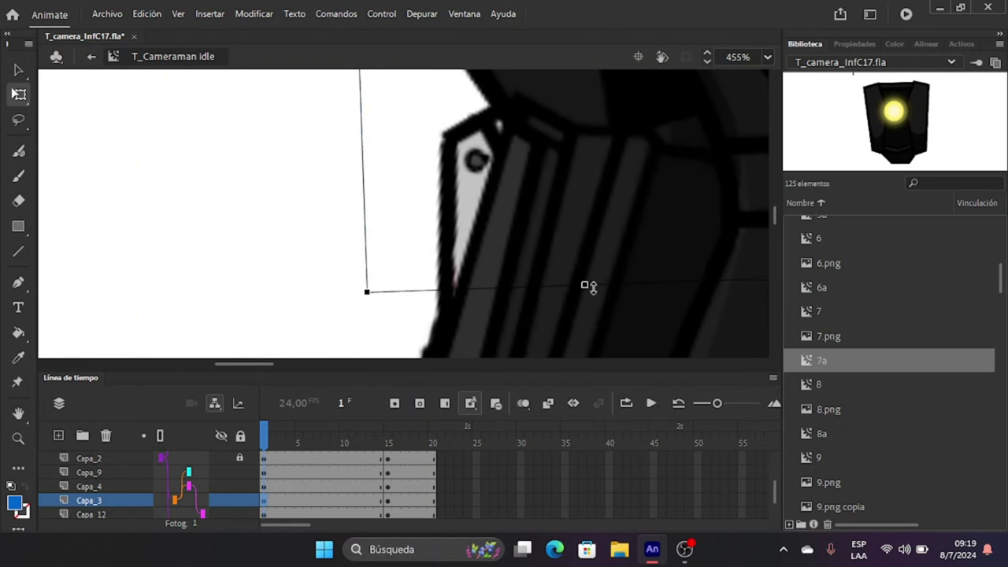
pyautogui.scroll(-5, 546, 275)
pyautogui.scroll(-1, 532, 248)
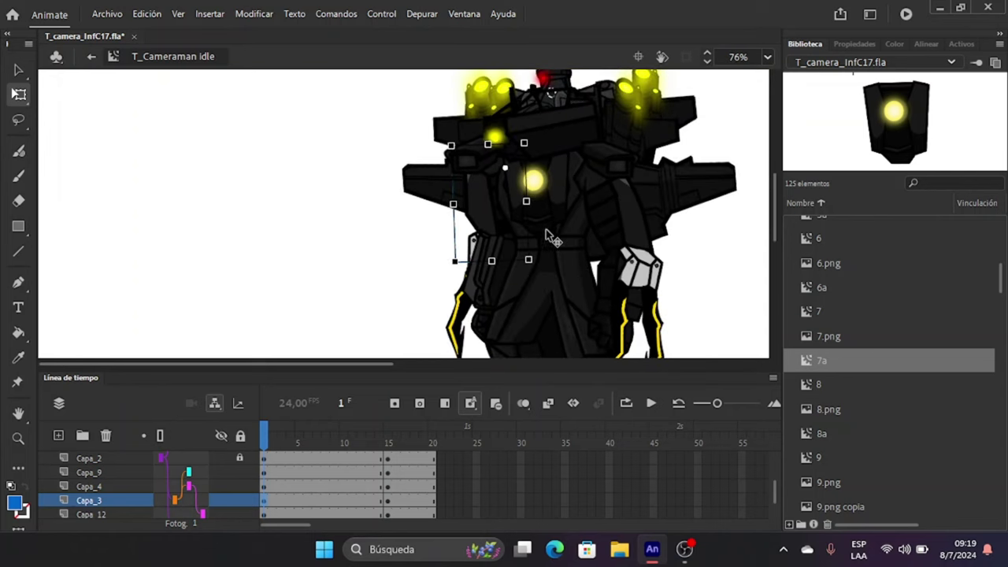
pyautogui.scroll(8, 455, 262)
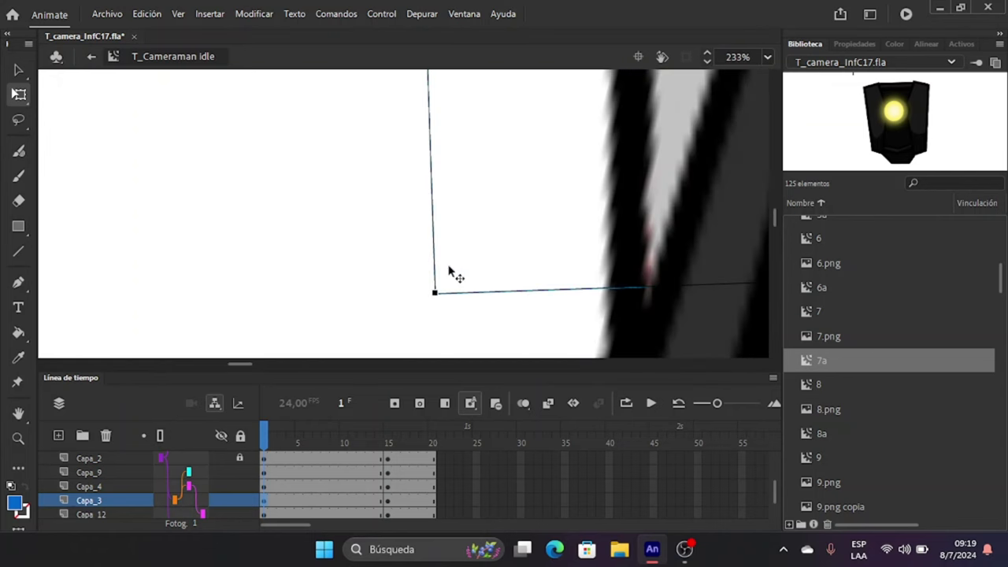
pyautogui.scroll(-7, 436, 298)
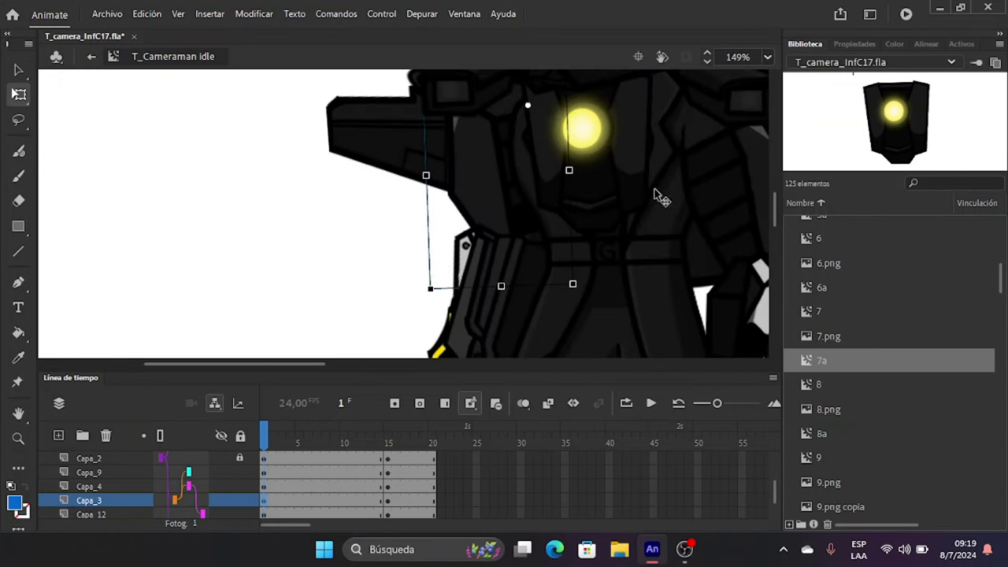
# On frame 1, rotate the Capa_5 upper arm part slightly clockwise and stretch its lower edge slightly downward.
pyautogui.click(730, 182)
pyautogui.hscroll(5, 713, 189)
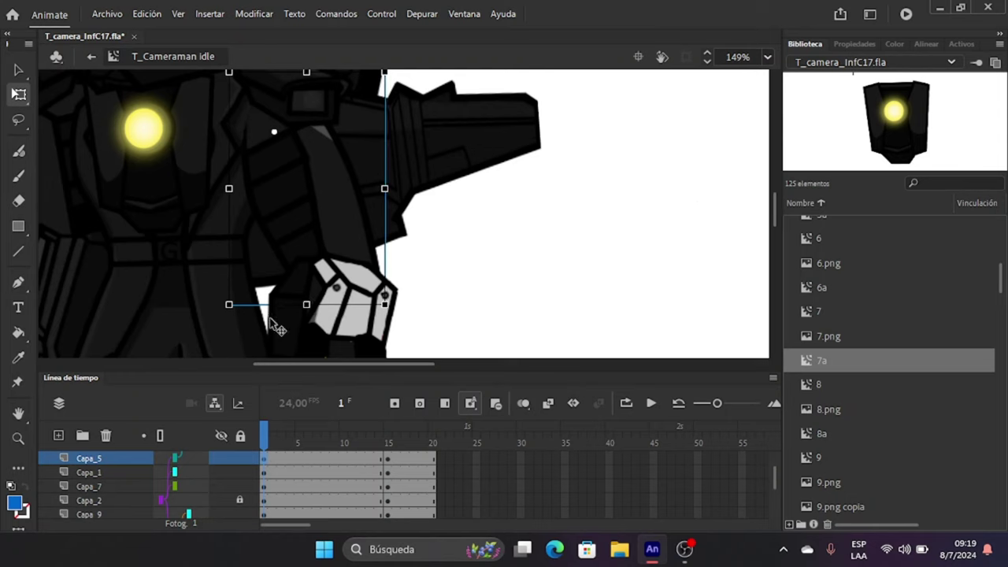
pyautogui.scroll(4, 287, 319)
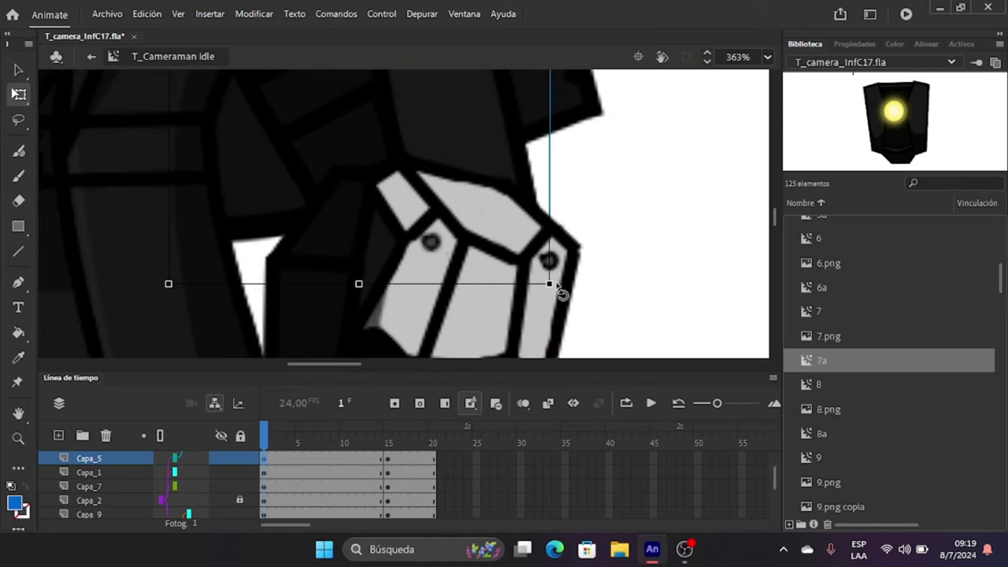
pyautogui.moveTo(562, 295); pyautogui.dragTo(540, 308)
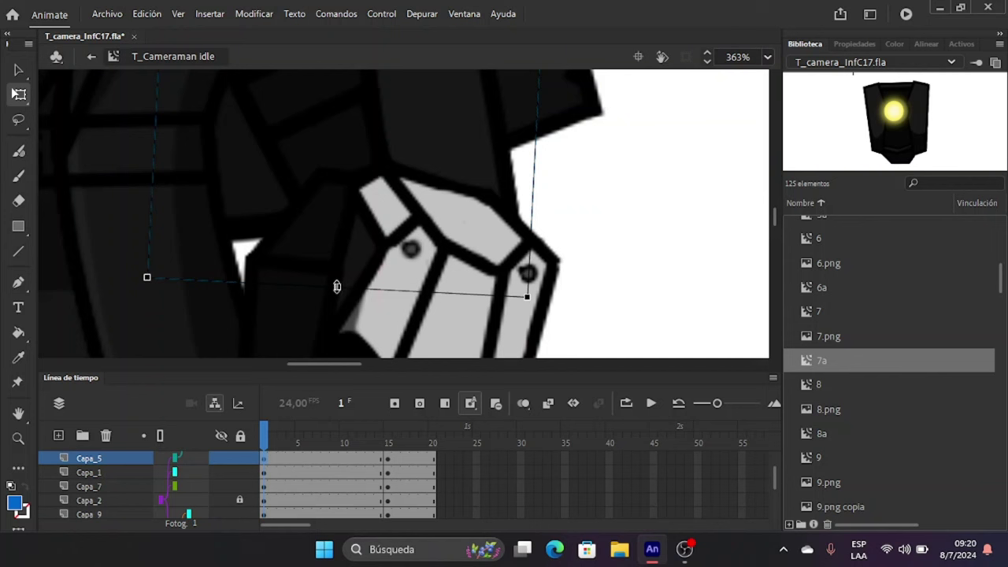
pyautogui.moveTo(338, 286); pyautogui.dragTo(338, 302)
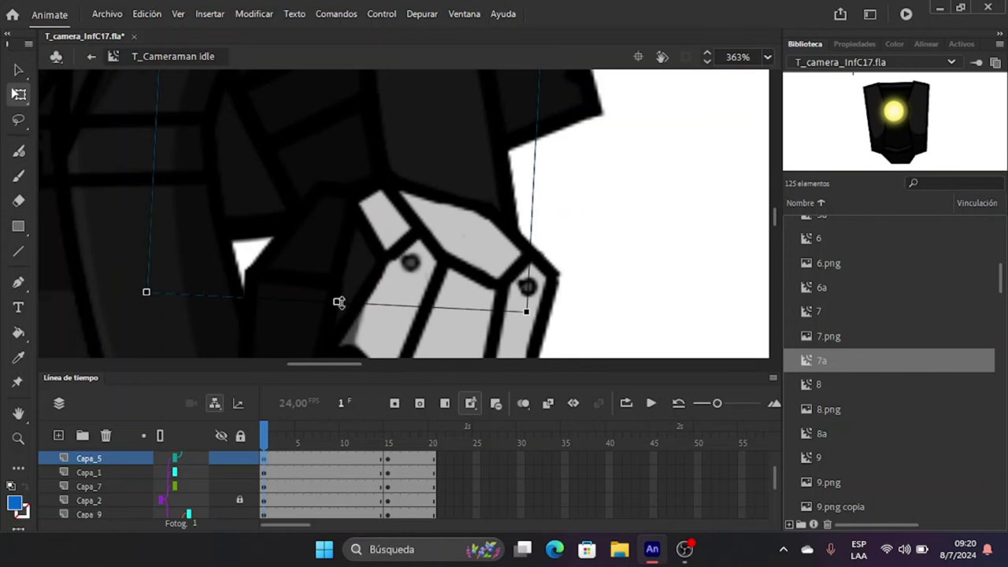
# Try rotating the Capa_12 claw part slightly counterclockwise and undo the rotation.
pyautogui.click(361, 280)
pyautogui.scroll(-7, 361, 281)
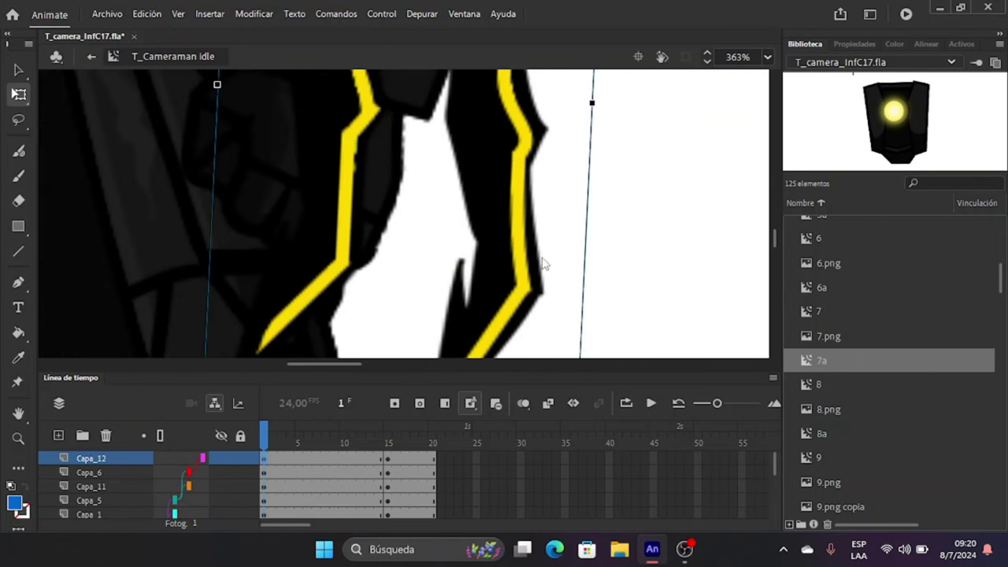
pyautogui.moveTo(584, 314); pyautogui.dragTo(623, 309)
pyautogui.scroll(-4, 512, 244)
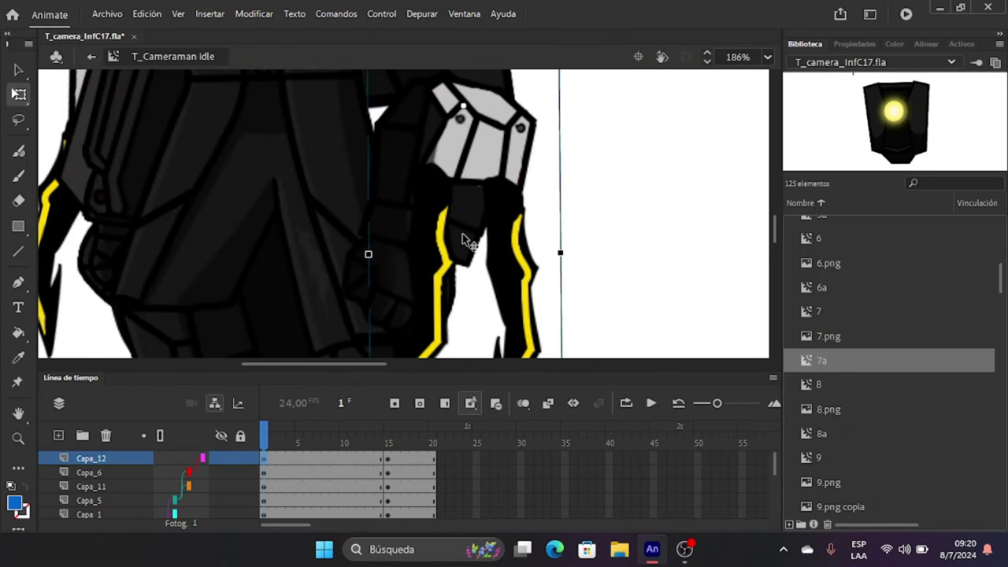
pyautogui.hotkey('ctrl', 'z')
# Rotate the Capa_6 forearm part slightly counterclockwise on frame 1 until its bounding box is about upright.
pyautogui.click(346, 276)
pyautogui.scroll(-3, 441, 254)
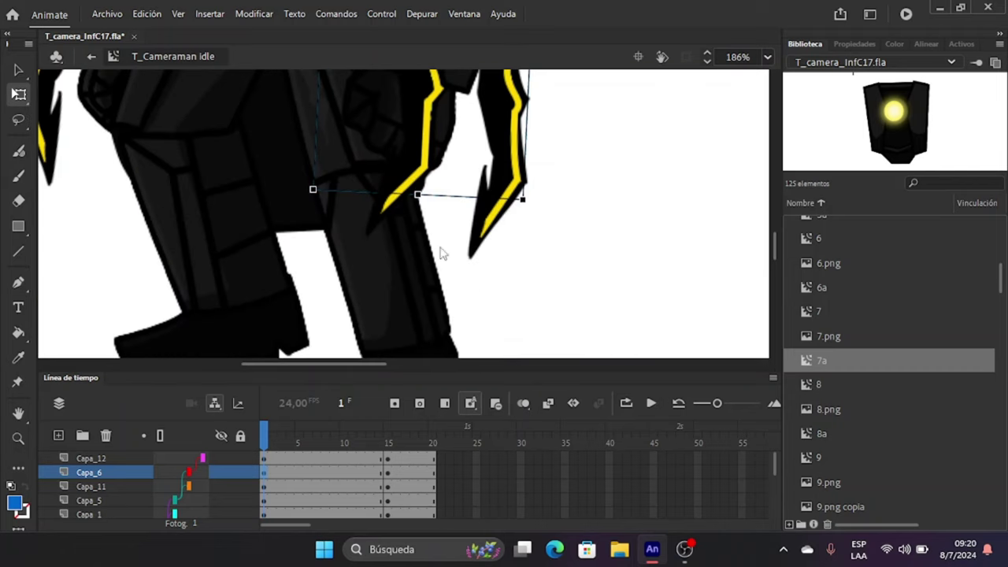
pyautogui.scroll(5, 549, 203)
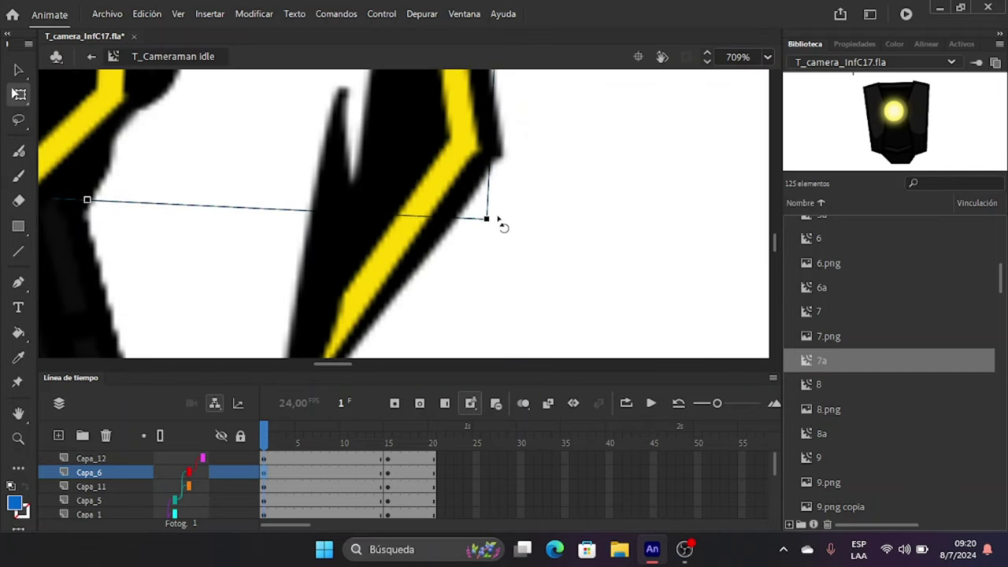
pyautogui.moveTo(499, 222); pyautogui.dragTo(551, 222)
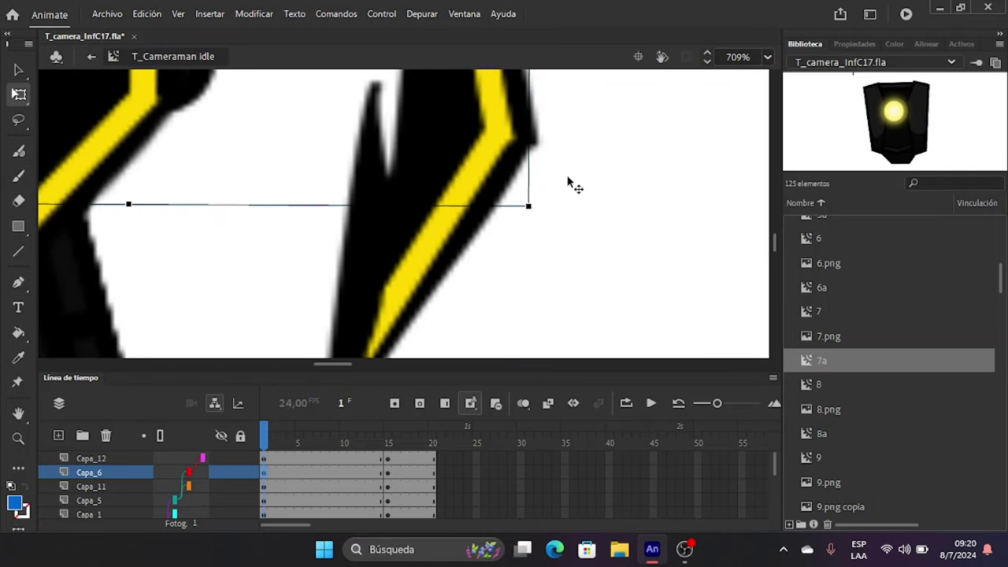
pyautogui.scroll(-7, 569, 184)
pyautogui.scroll(1, 482, 186)
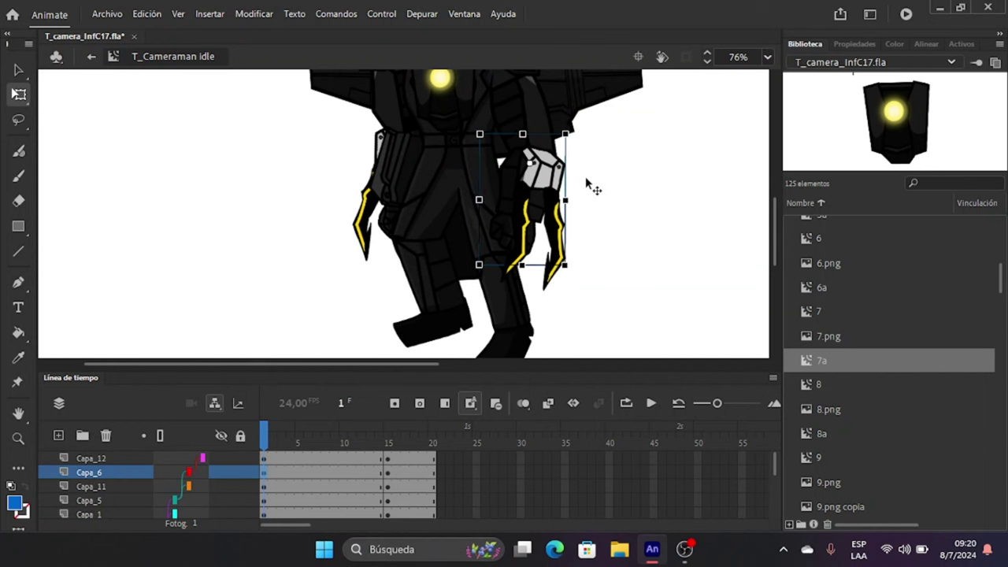
# Rotate the Capa_1 chest plate slightly counterclockwise on frame 1.
pyautogui.click(468, 179)
pyautogui.scroll(3, 441, 189)
pyautogui.click(434, 203)
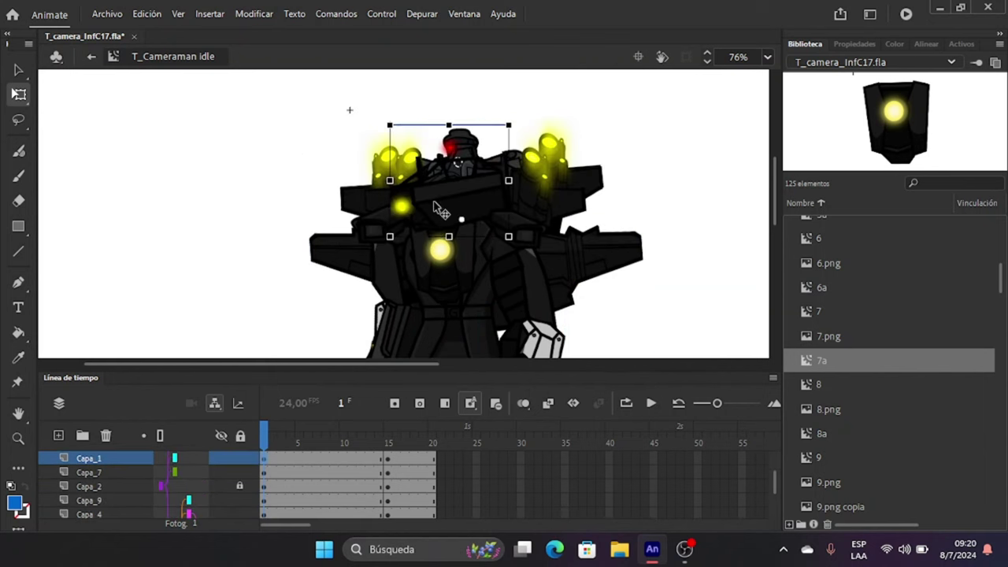
pyautogui.scroll(3, 437, 209)
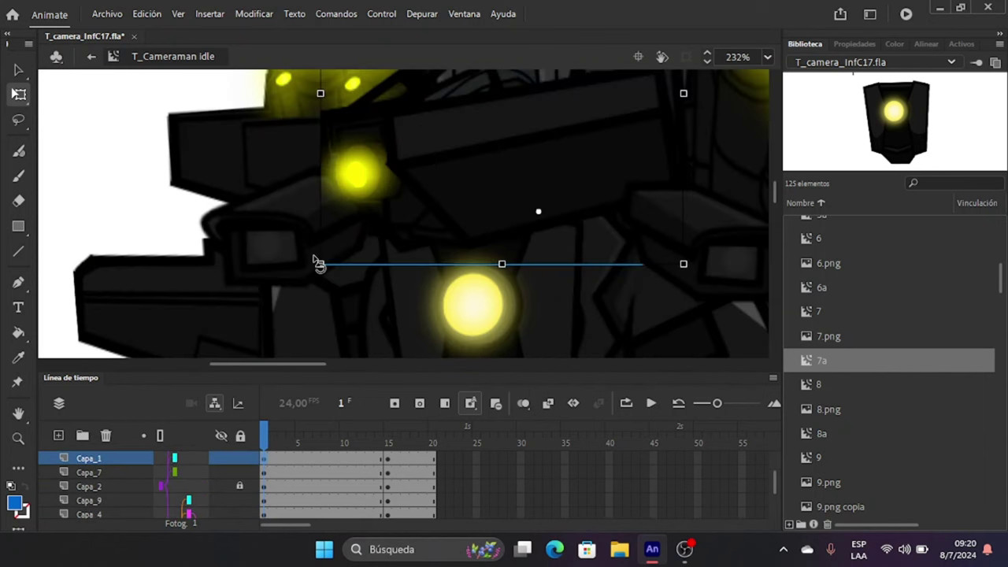
pyautogui.moveTo(319, 267)
pyautogui.mouseDown()
pyautogui.moveTo(329, 290)
pyautogui.moveTo(321, 284)
pyautogui.mouseUp()
# Rotate the Capa_9 shoulder part a few degrees counterclockwise on frame 1.
pyautogui.click(243, 233)
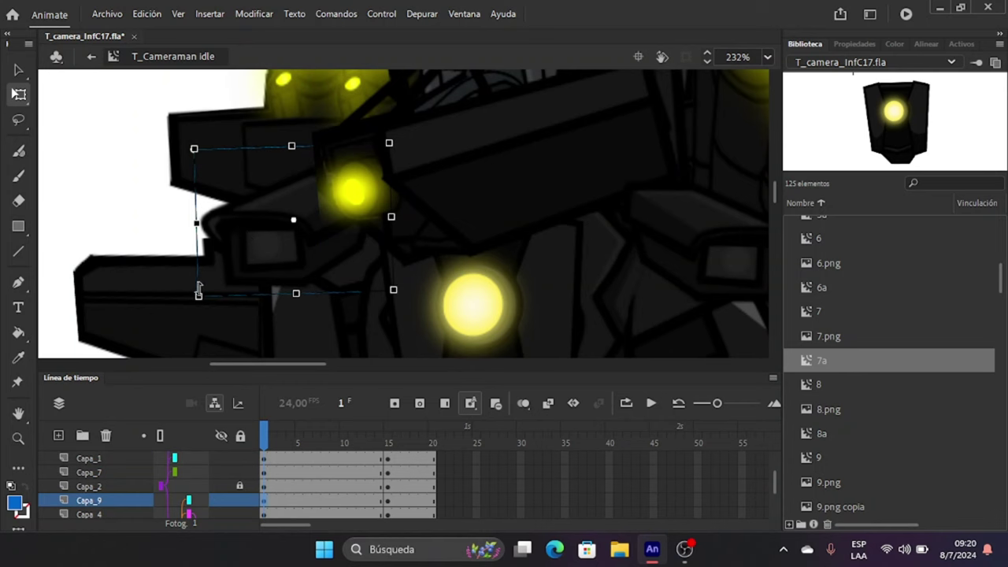
pyautogui.scroll(3, 195, 293)
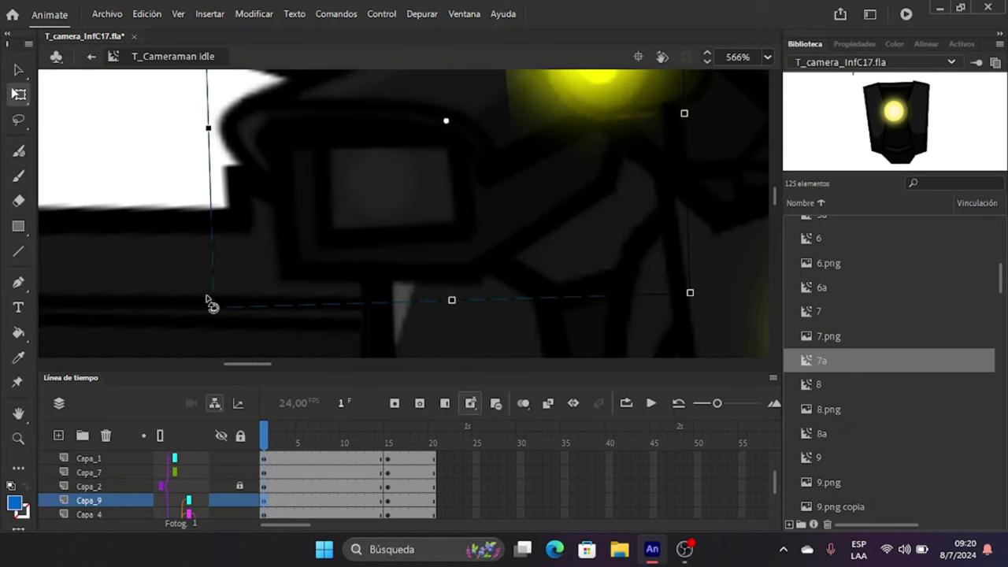
pyautogui.moveTo(208, 302); pyautogui.dragTo(243, 248)
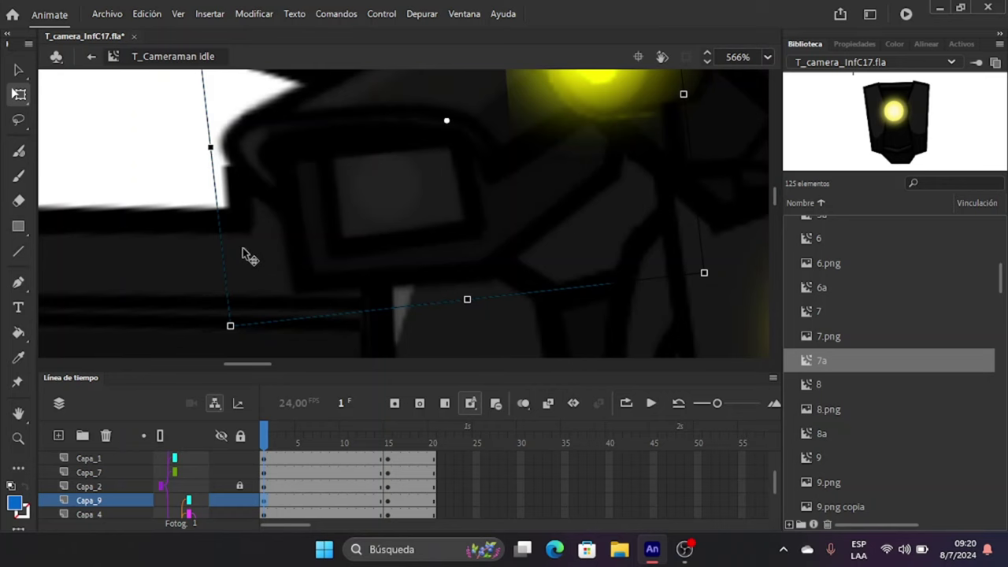
# Rotate the Capa_11 shoulder part on the opposite side a few degrees clockwise on frame 1, and deselect it.
pyautogui.hscroll(3, 242, 245)
pyautogui.click(597, 253)
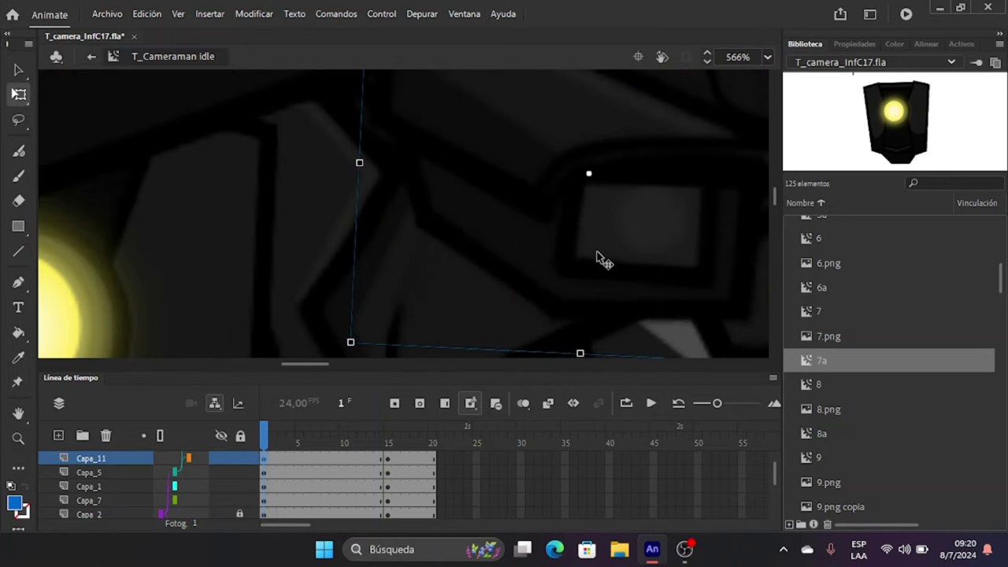
pyautogui.hscroll(5, 598, 256)
pyautogui.scroll(-2, 598, 256)
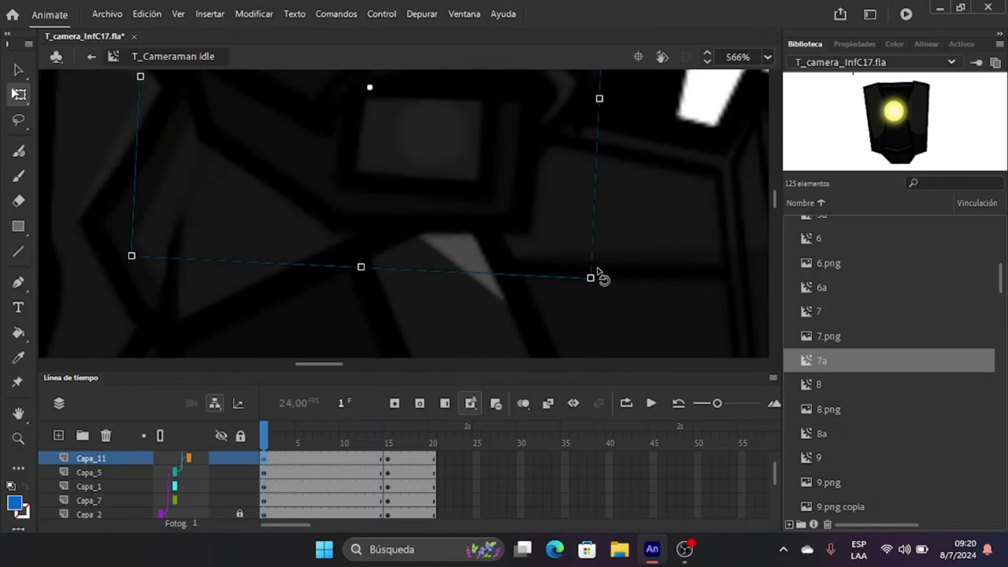
pyautogui.scroll(-5, 600, 271)
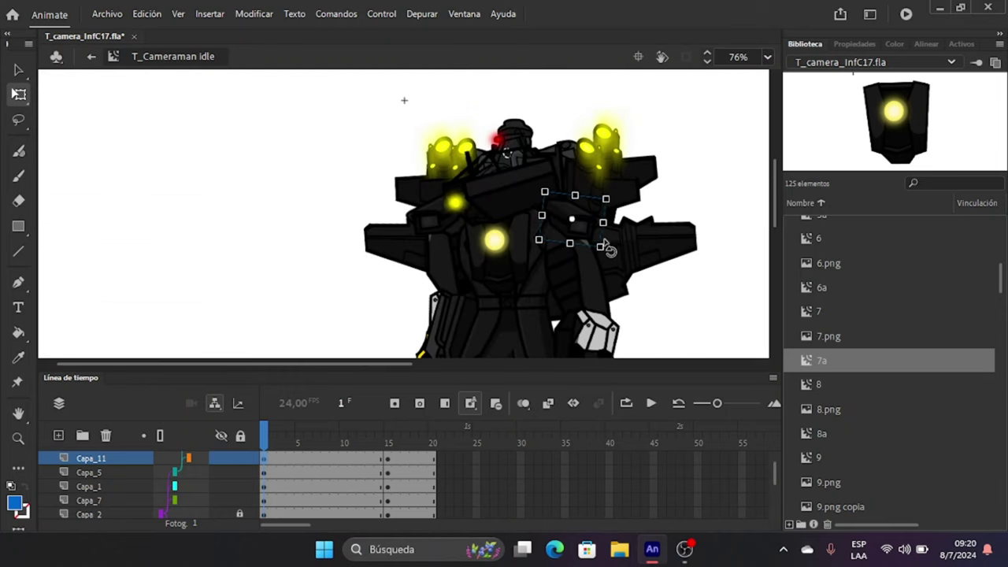
pyautogui.click(722, 230)
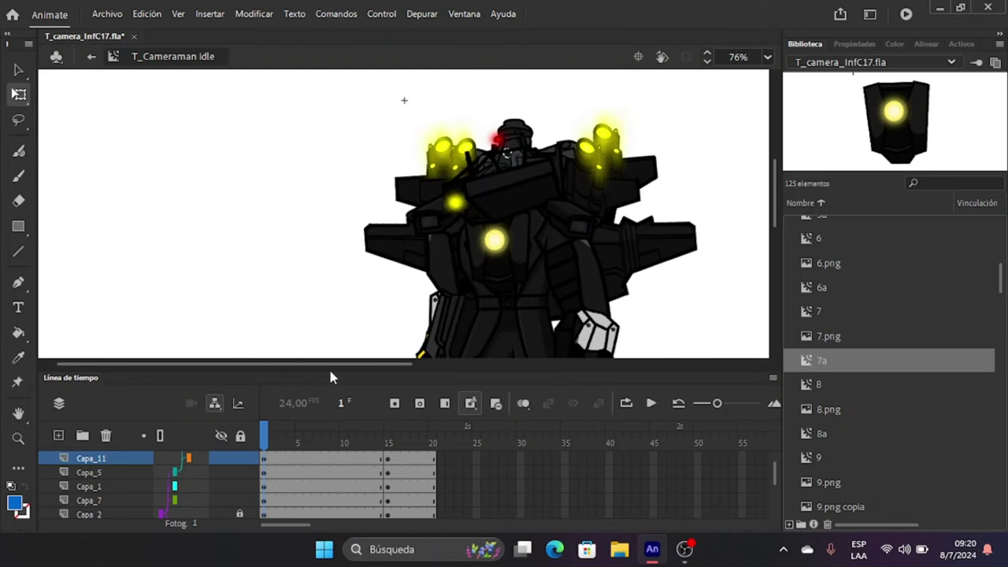
# Select the frame 1 keyframes of all layers, from the uppermost Capa_12 down to Capa_13.
pyautogui.scroll(-4, 553, 199)
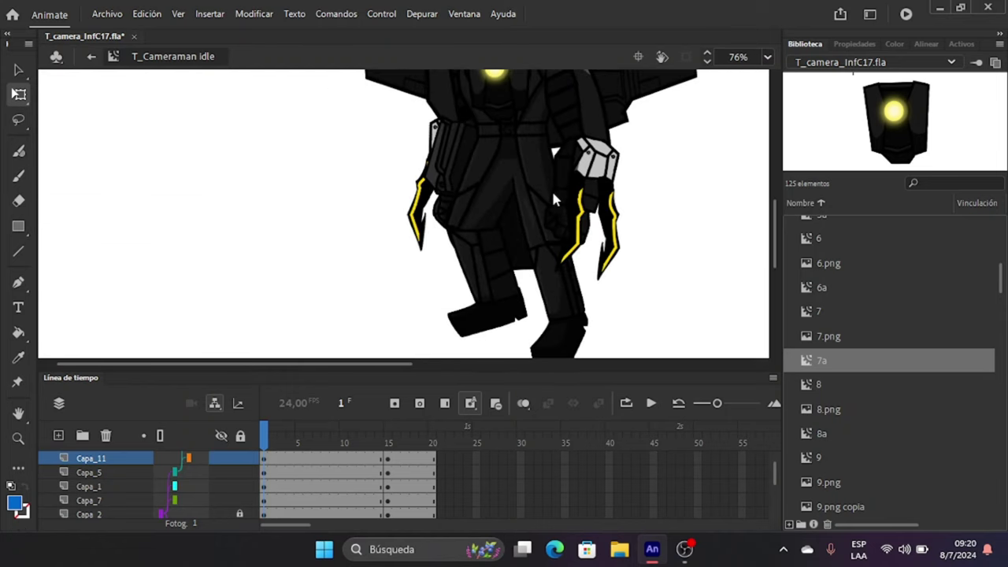
pyautogui.scroll(2, 553, 199)
pyautogui.scroll(1, 272, 454)
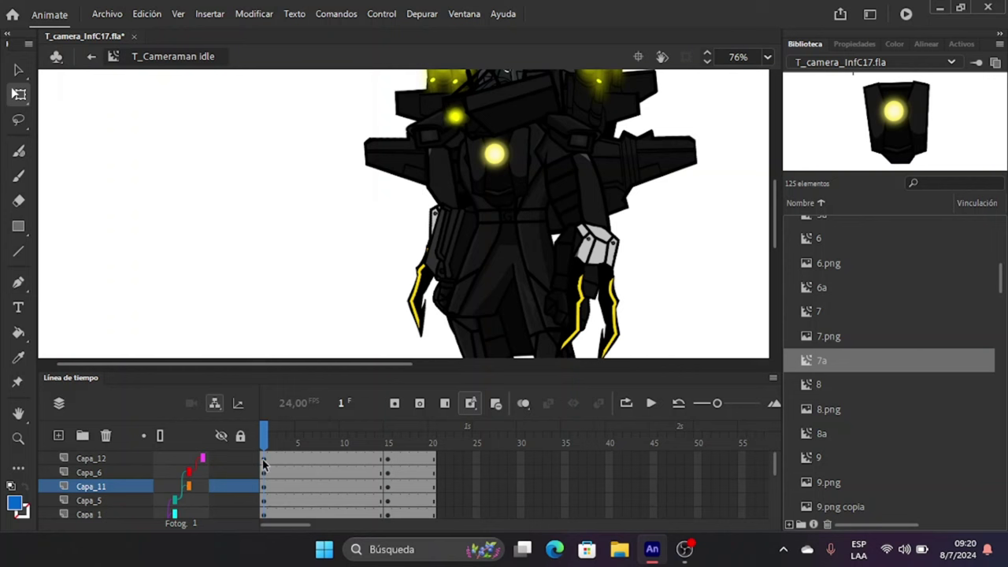
pyautogui.click(263, 459)
pyautogui.scroll(-3, 263, 463)
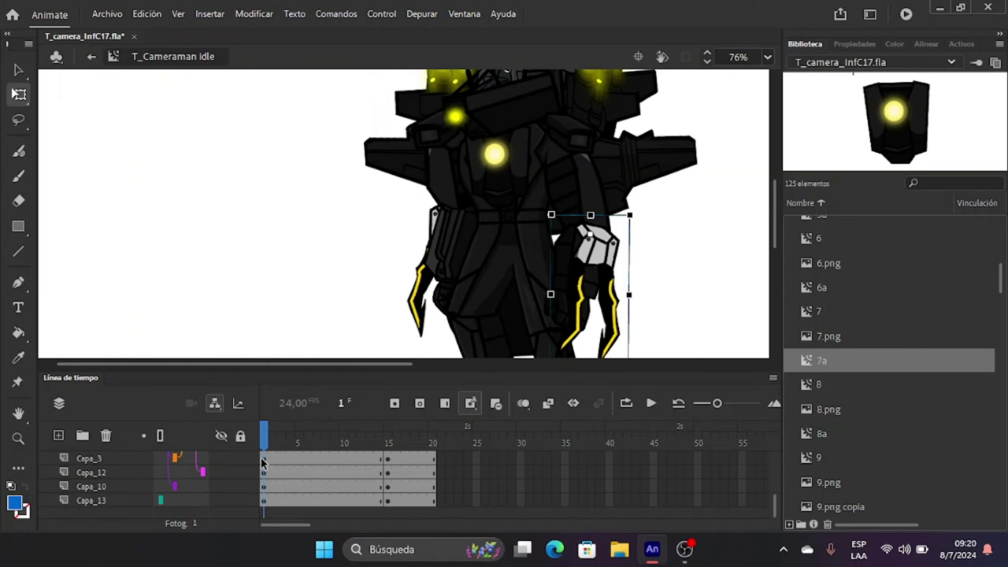
pyautogui.click(264, 503)
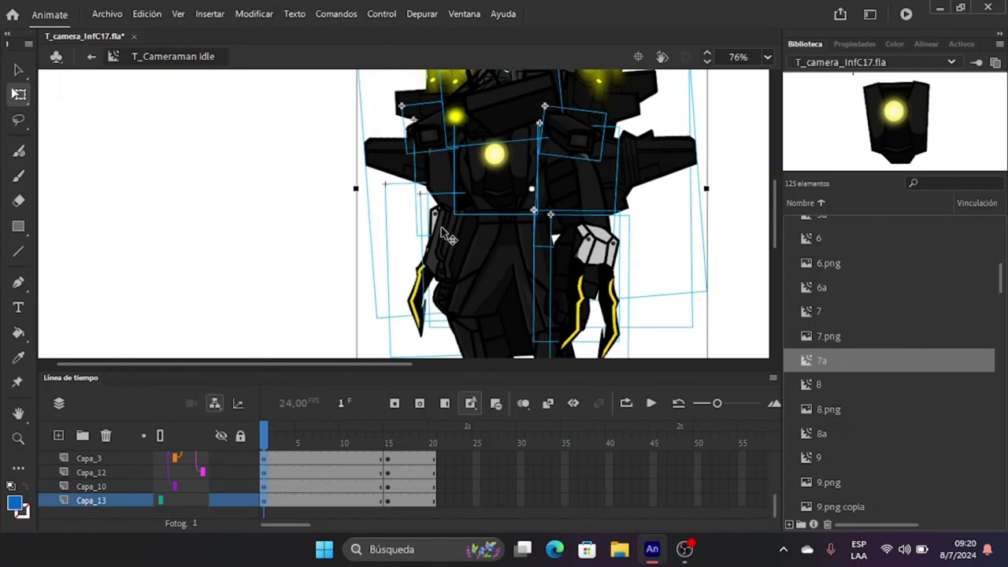
pyautogui.scroll(-3, 448, 236)
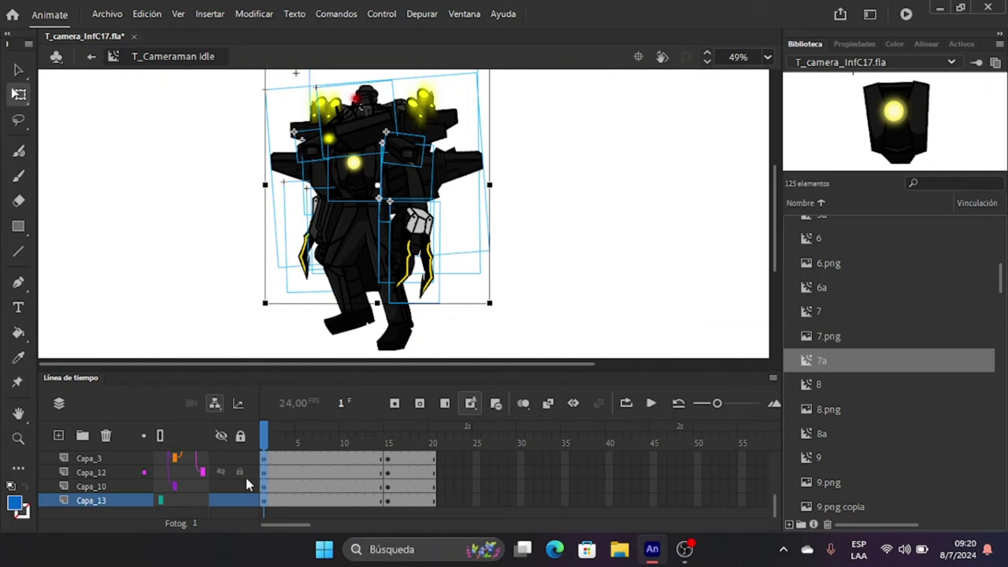
pyautogui.scroll(3, 268, 468)
pyautogui.scroll(-3, 266, 460)
pyautogui.scroll(3, 249, 484)
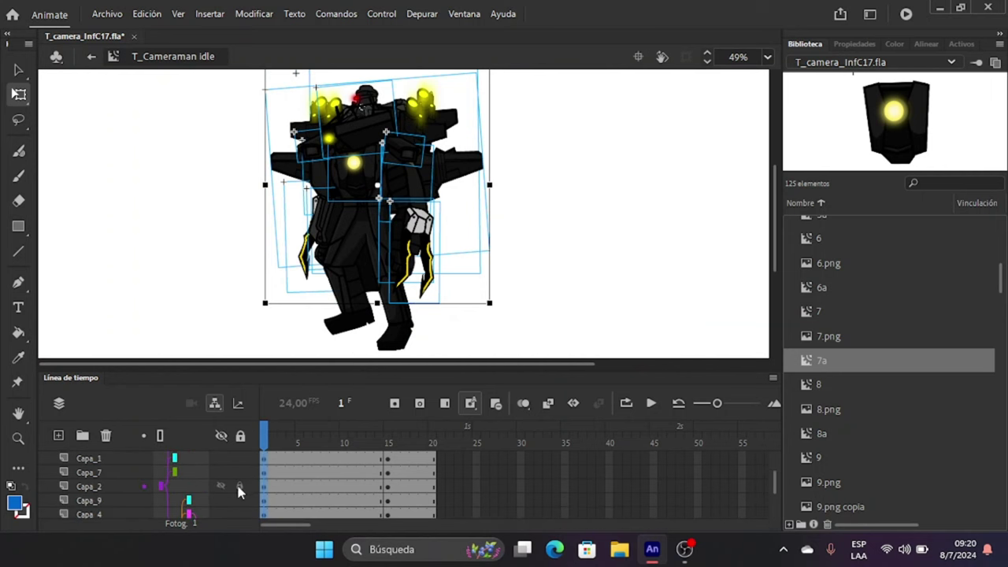
pyautogui.click(239, 486)
pyautogui.rightClick(261, 477)
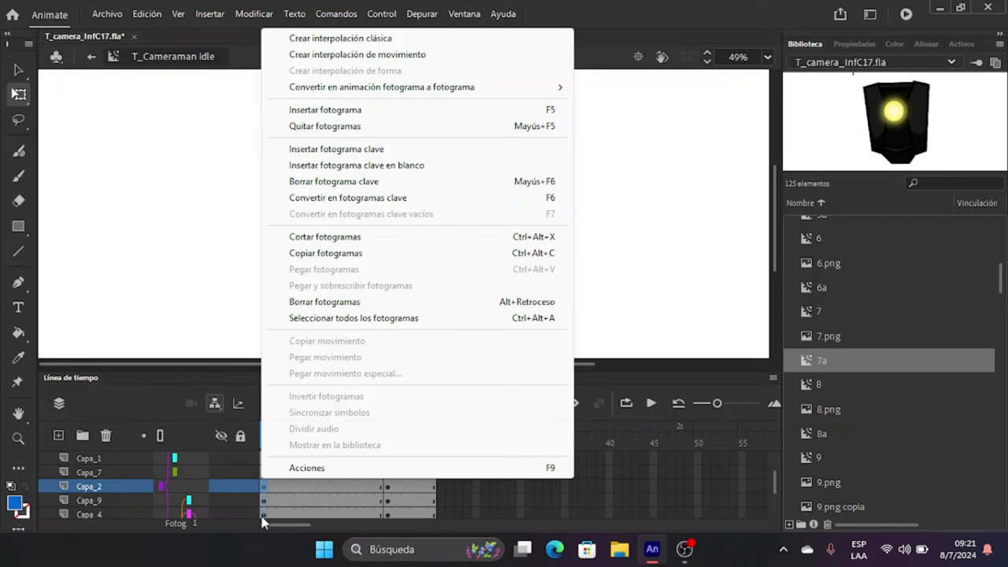
pyautogui.click(262, 487)
# Select the frame 1 keyframes of all layers and create a classic tween on them.
pyautogui.scroll(-3, 260, 501)
pyautogui.click(260, 501)
pyautogui.click(264, 503)
pyautogui.scroll(3, 264, 502)
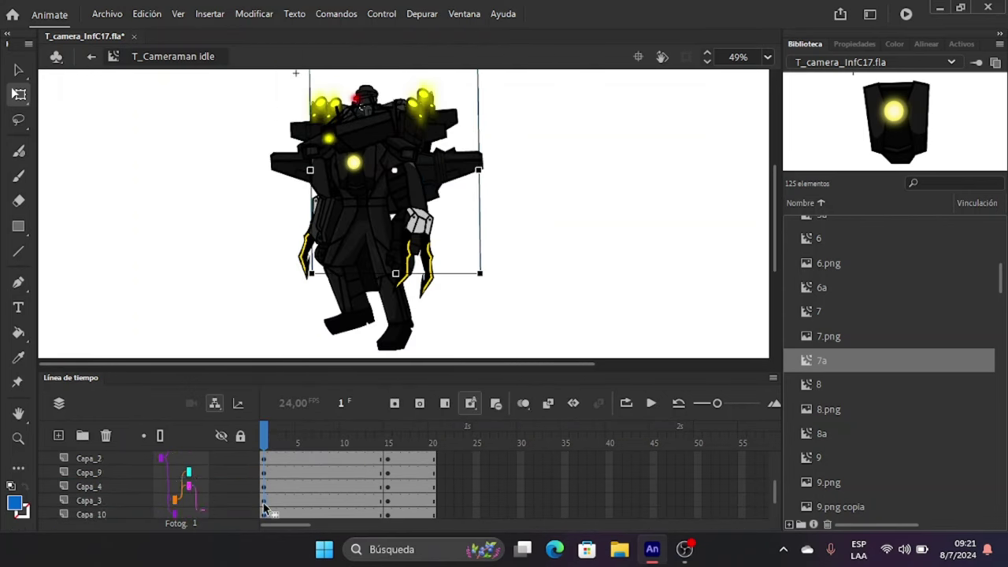
pyautogui.keyDown('shift'); pyautogui.click(264, 458); pyautogui.keyUp('shift')
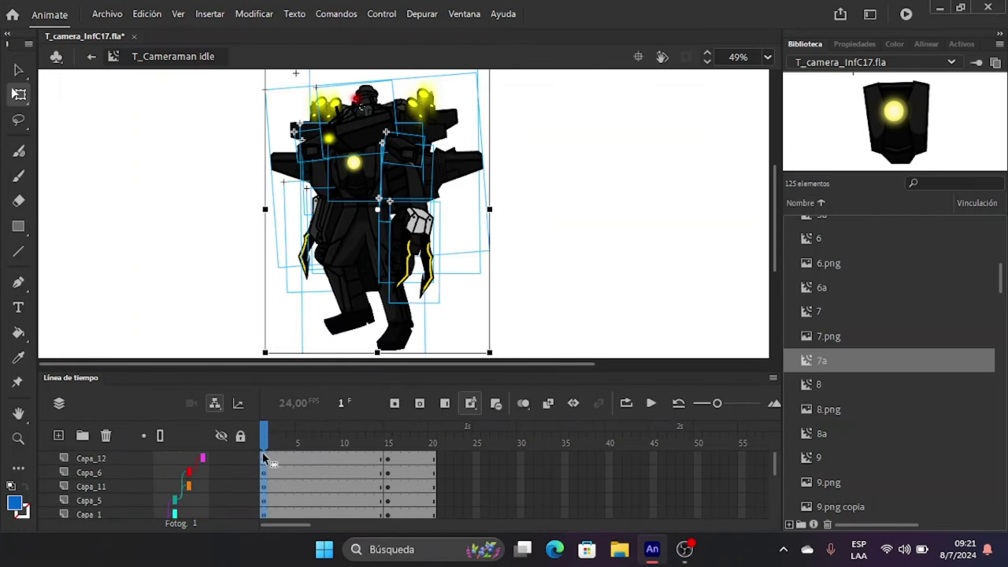
pyautogui.rightClick(264, 462)
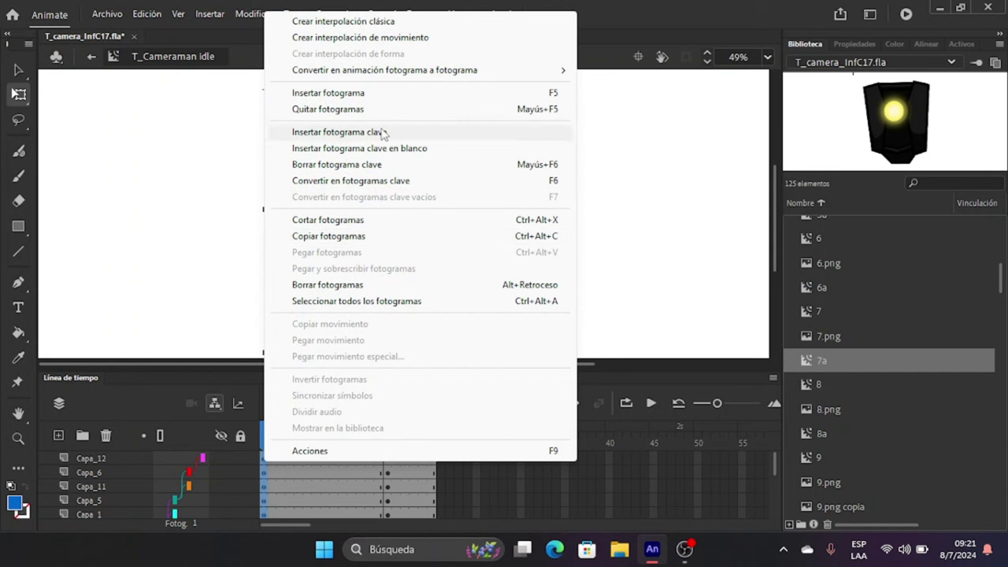
pyautogui.click(435, 20)
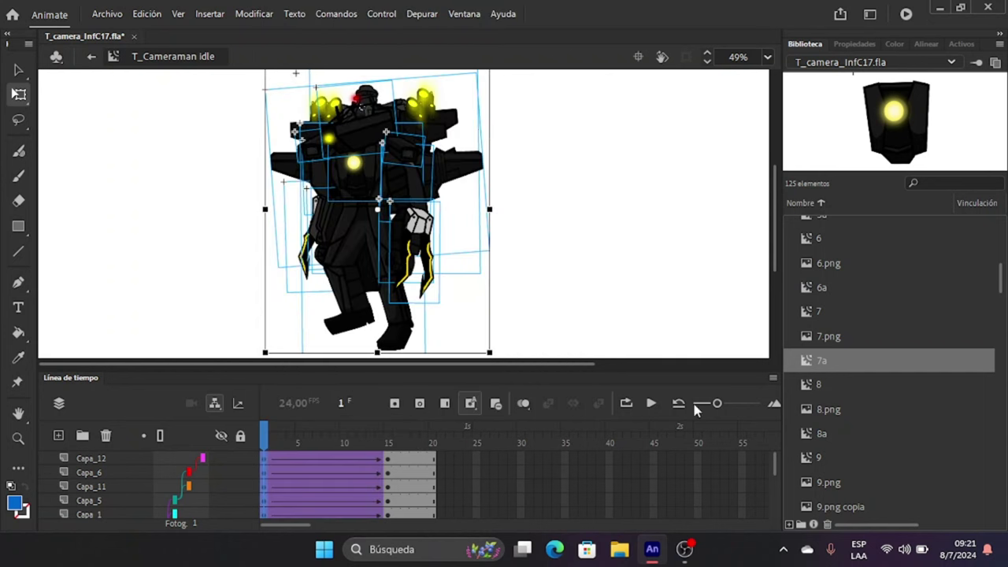
# Set the easing effect of the selected classic tweens to Ease In Out, Cubic.
pyautogui.click(852, 44)
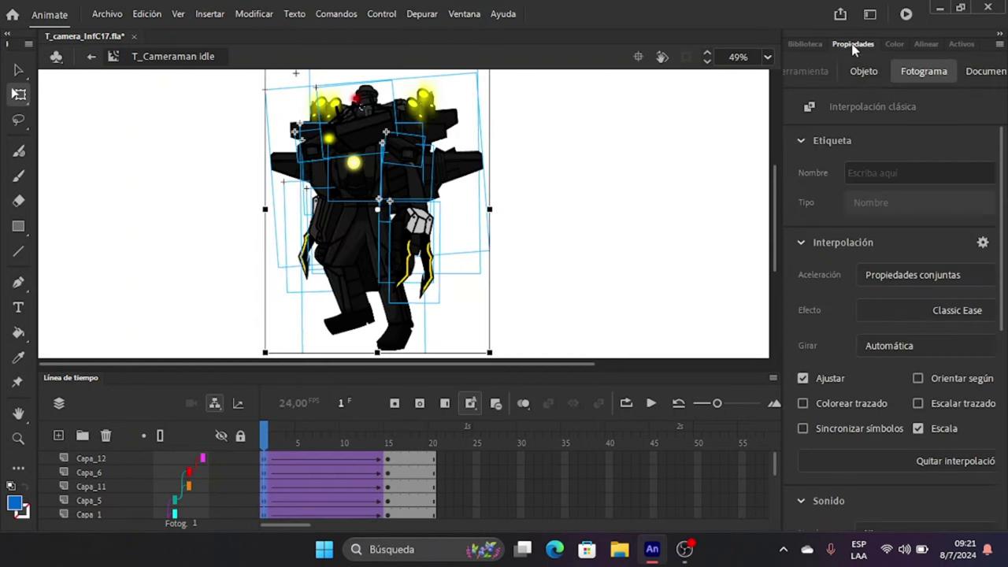
pyautogui.click(949, 315)
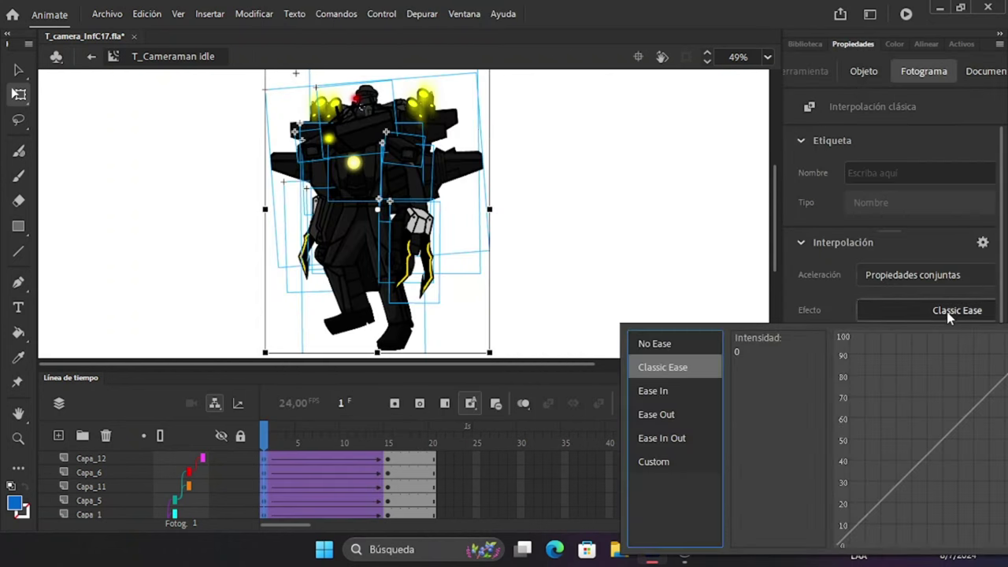
pyautogui.click(667, 438)
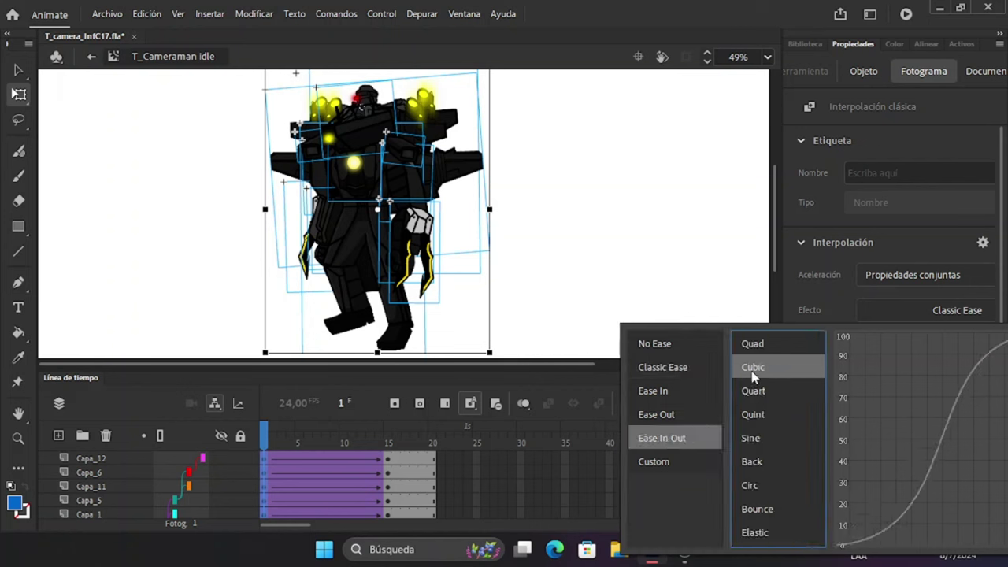
pyautogui.doubleClick(791, 370)
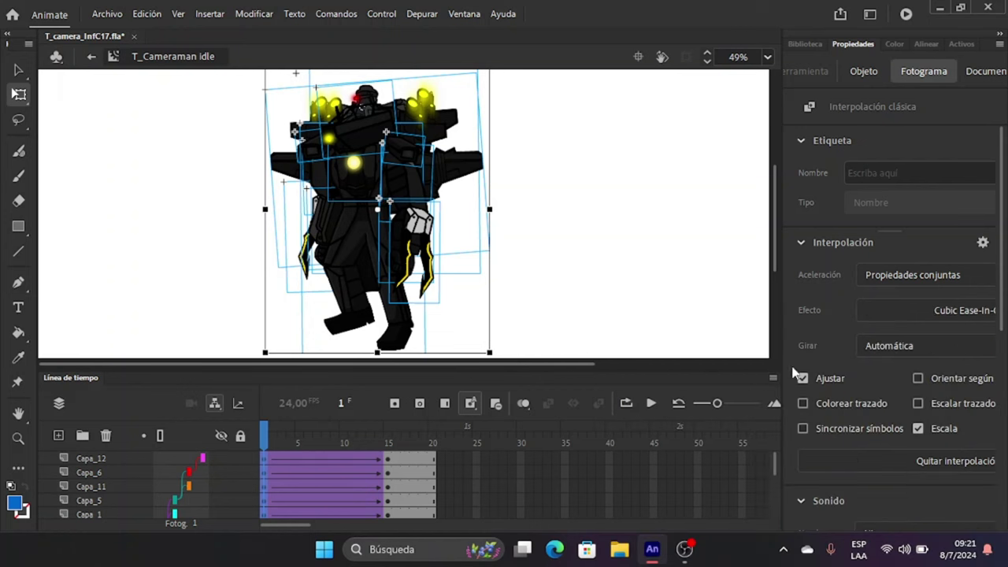
# Convert the selected tweens to frame-by-frame animation with a keyframe on every frame.
pyautogui.rightClick(267, 472)
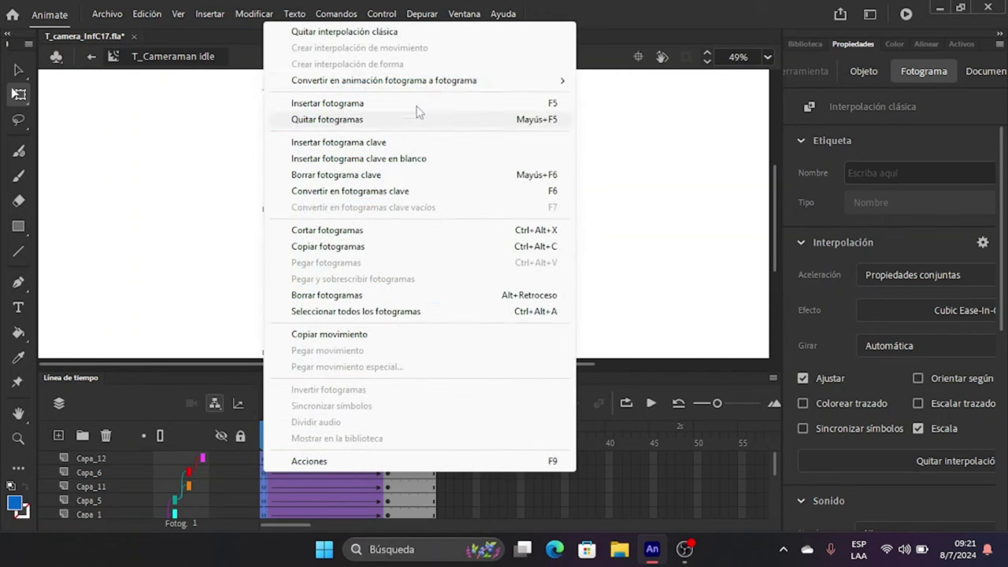
pyautogui.moveTo(551, 81)
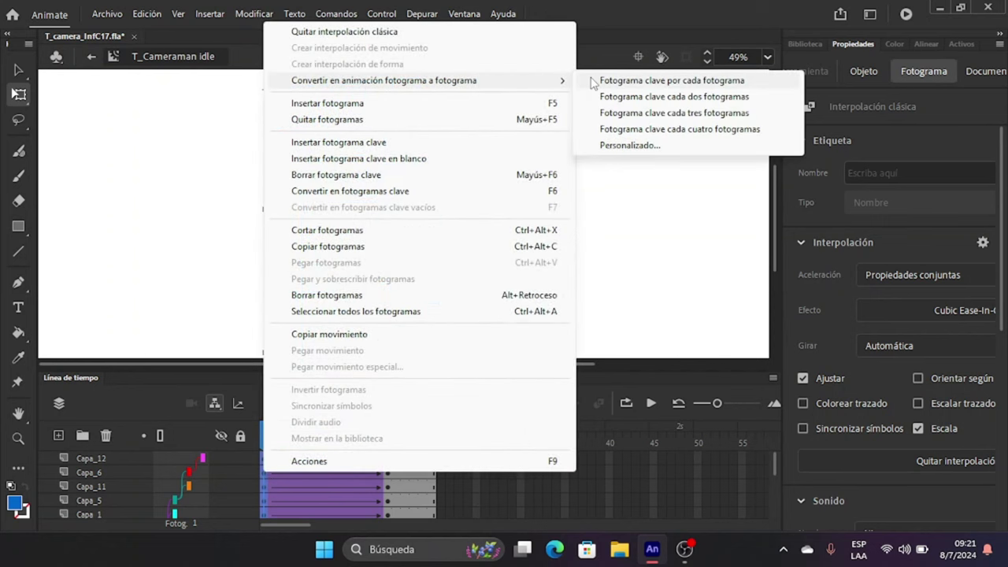
pyautogui.click(629, 80)
pyautogui.click(275, 471)
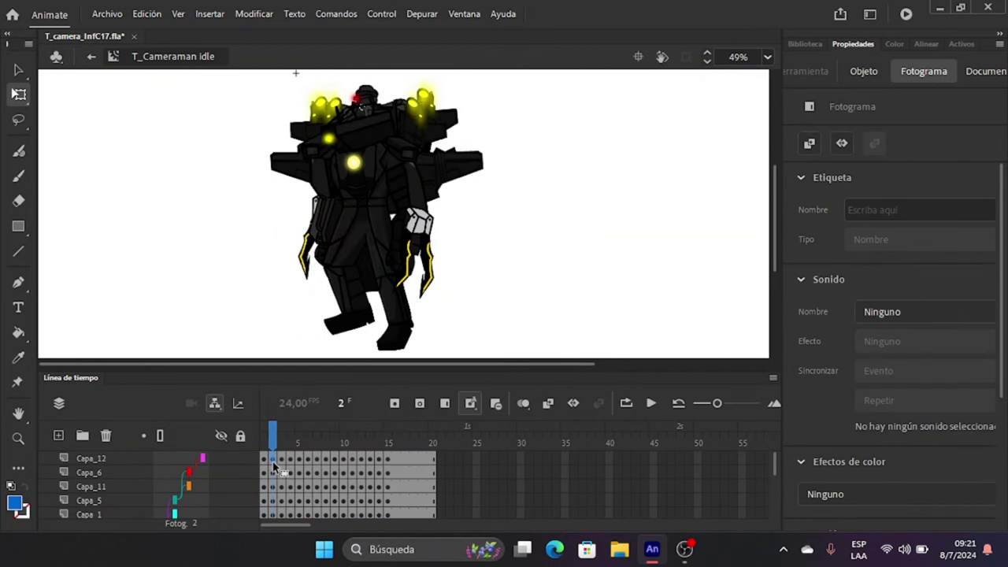
pyautogui.click(276, 482)
pyautogui.scroll(-1, 275, 482)
pyautogui.click(276, 502)
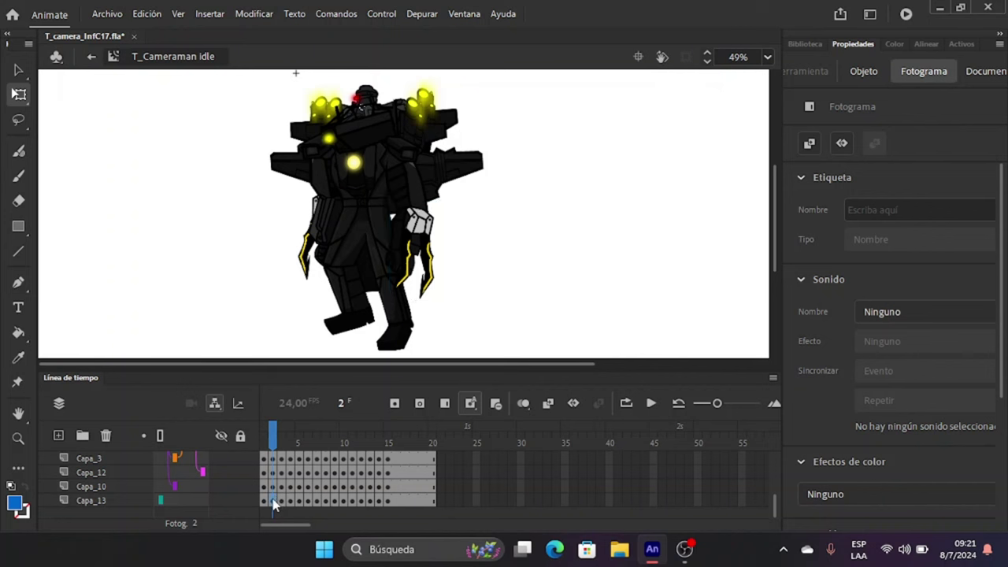
pyautogui.moveTo(297, 452); pyautogui.dragTo(329, 500)
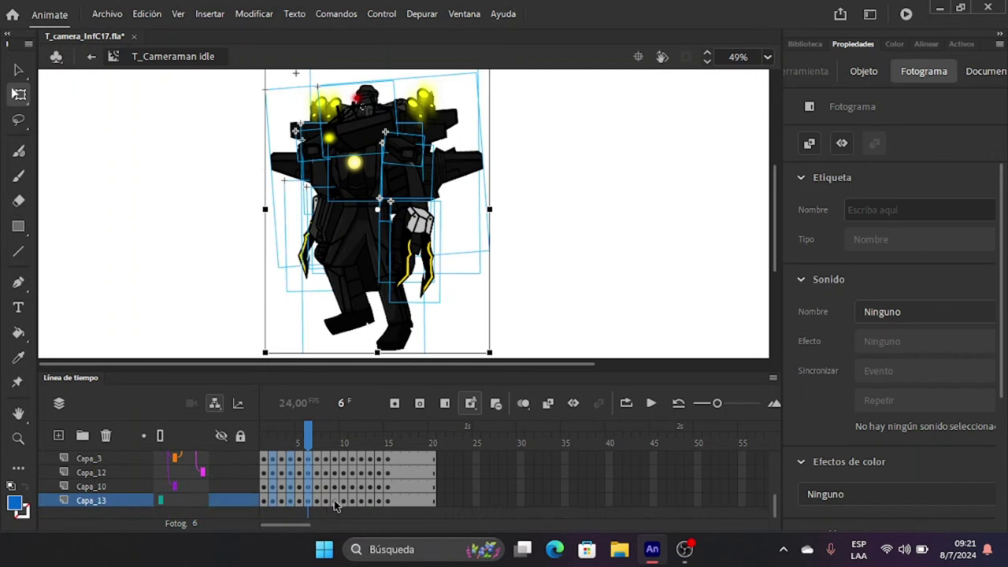
pyautogui.keyDown('ctrl'); pyautogui.click(307, 495); pyautogui.keyUp('ctrl')
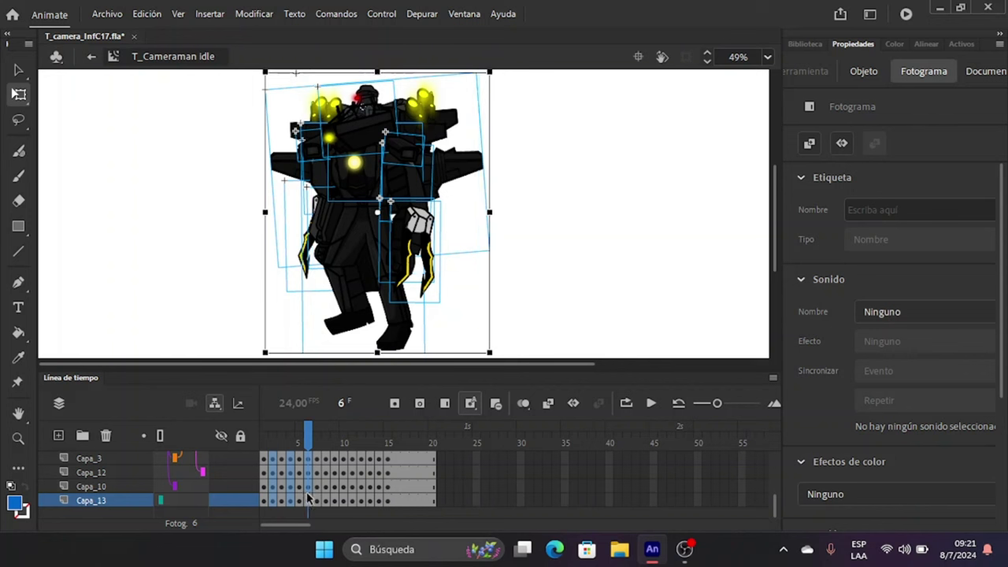
pyautogui.keyDown('ctrl'); pyautogui.click(308, 485); pyautogui.keyUp('ctrl')
pyautogui.keyDown('ctrl'); pyautogui.click(307, 473); pyautogui.keyUp('ctrl')
# Select the keyframes at frames 2, 4, 8, 10 and 12 across all layers and clear them.
pyautogui.click(272, 498)
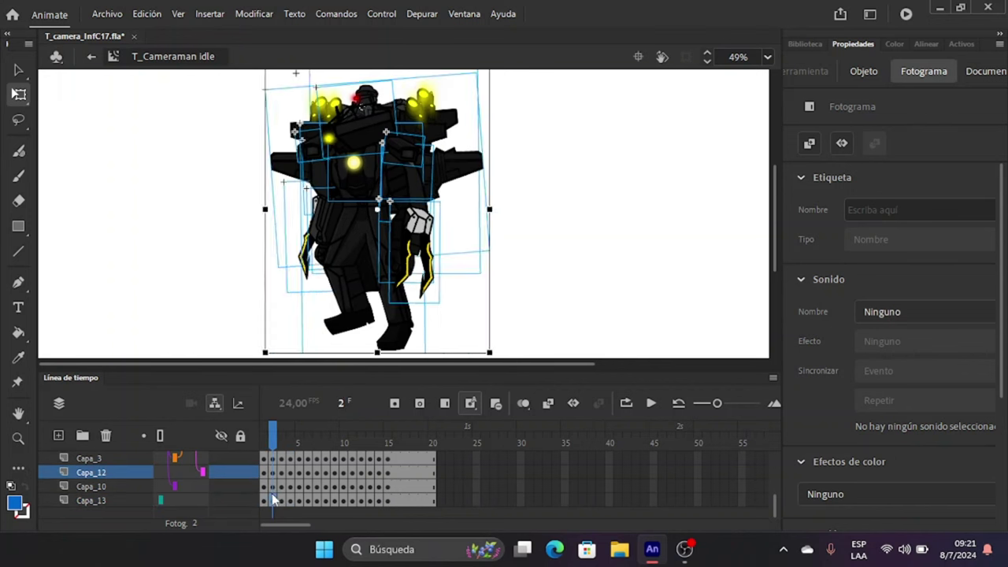
pyautogui.scroll(5, 276, 455)
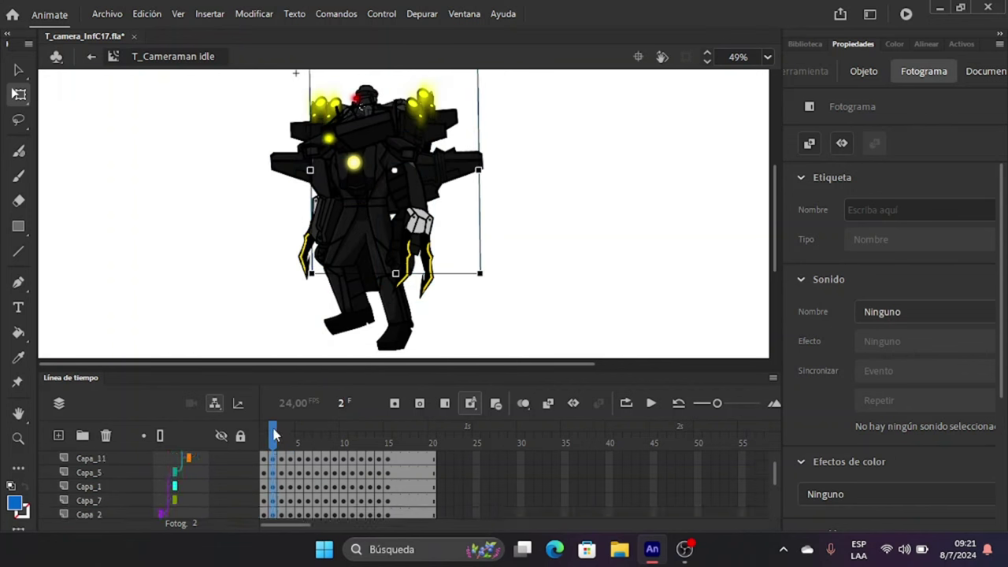
pyautogui.moveTo(291, 458); pyautogui.dragTo(341, 404)
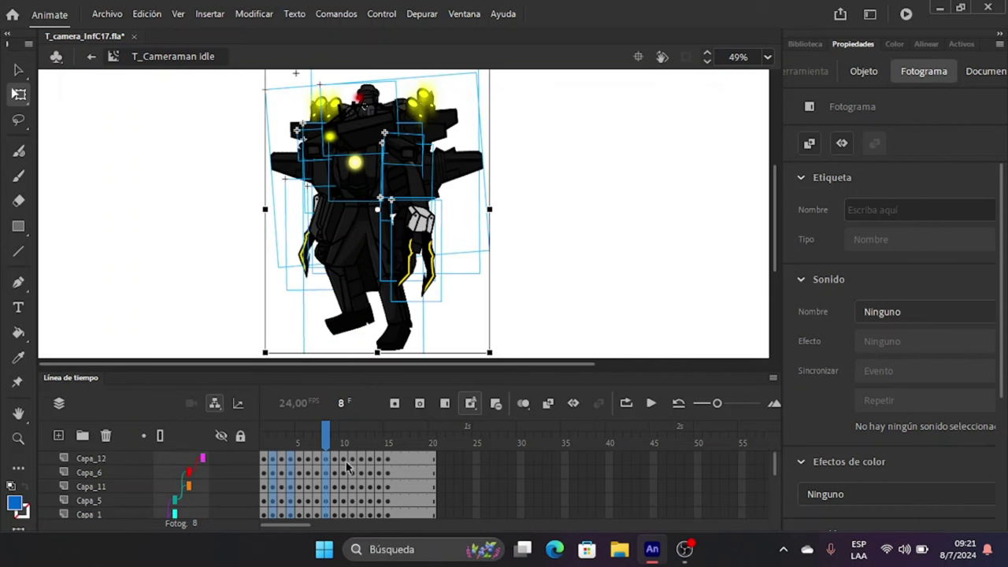
pyautogui.moveTo(343, 463); pyautogui.dragTo(357, 505)
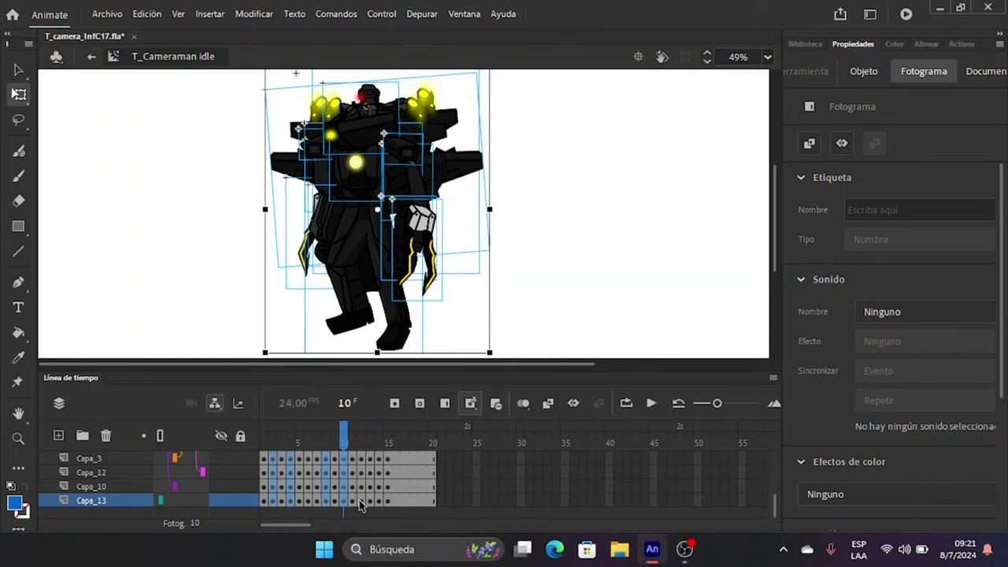
pyautogui.click(359, 503)
pyautogui.scroll(-3, 359, 488)
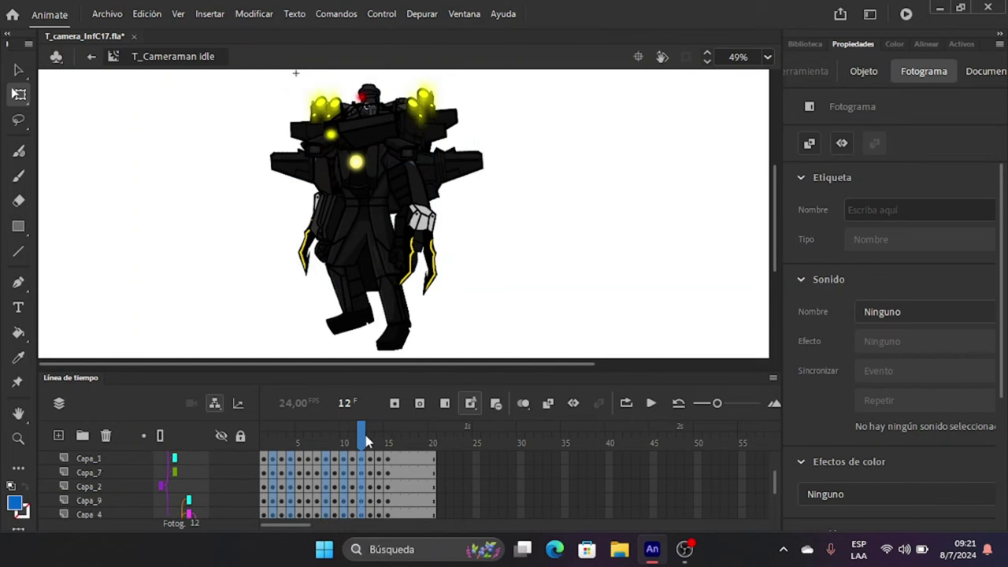
pyautogui.click(364, 460)
pyautogui.rightClick(361, 461)
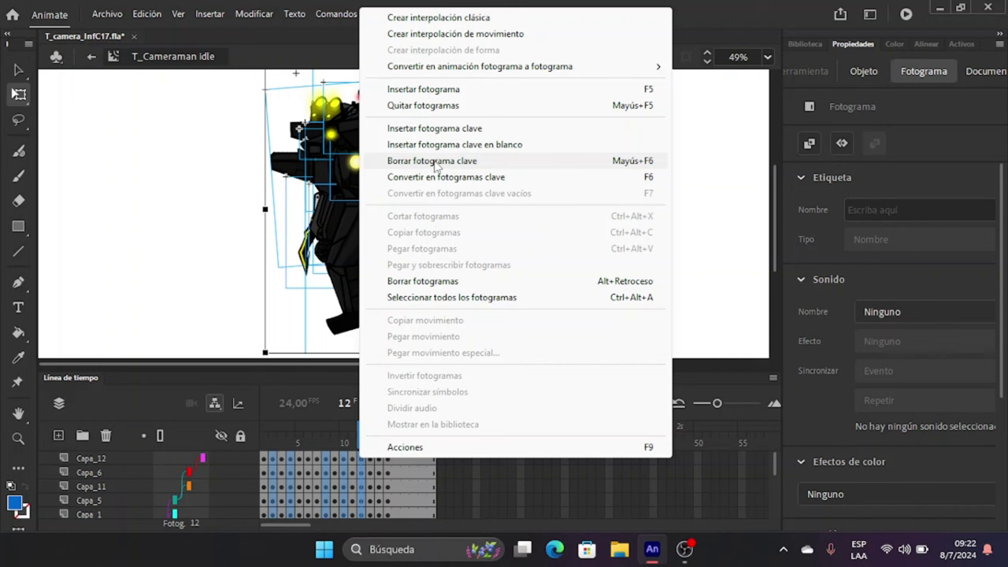
pyautogui.click(478, 161)
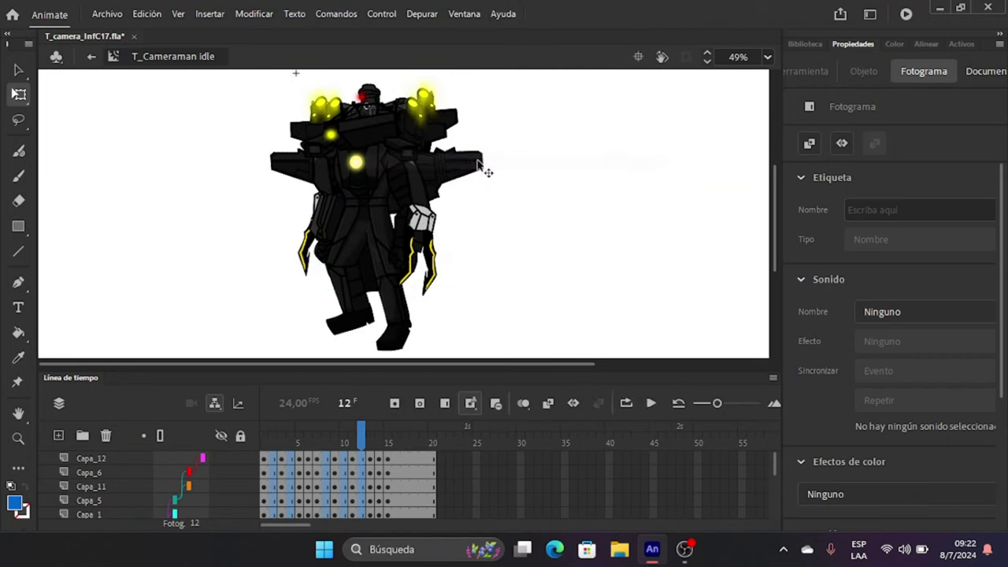
# Turn on loop playback and extend the loop range to cover frames 1 to 20.
pyautogui.click(270, 434)
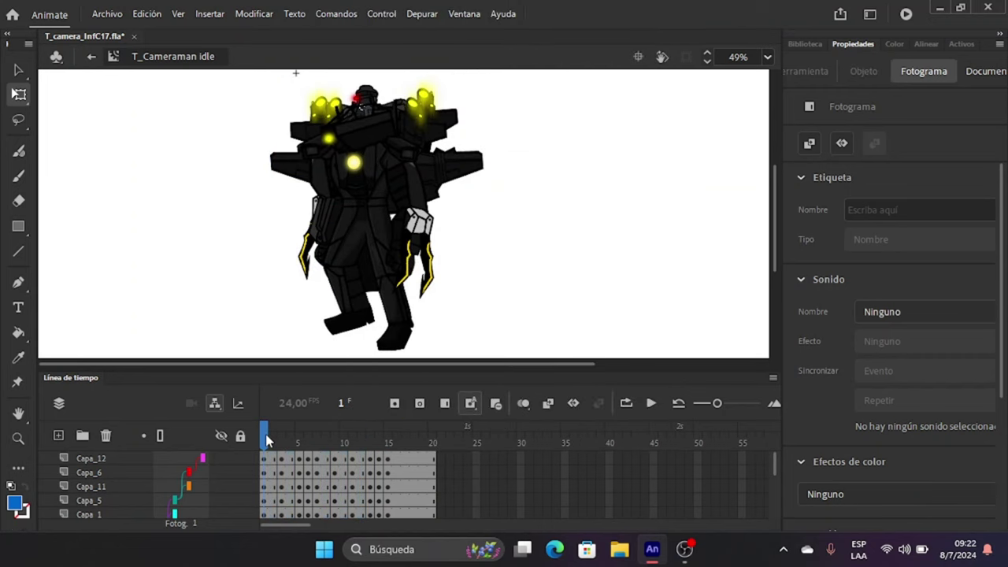
pyautogui.click(626, 402)
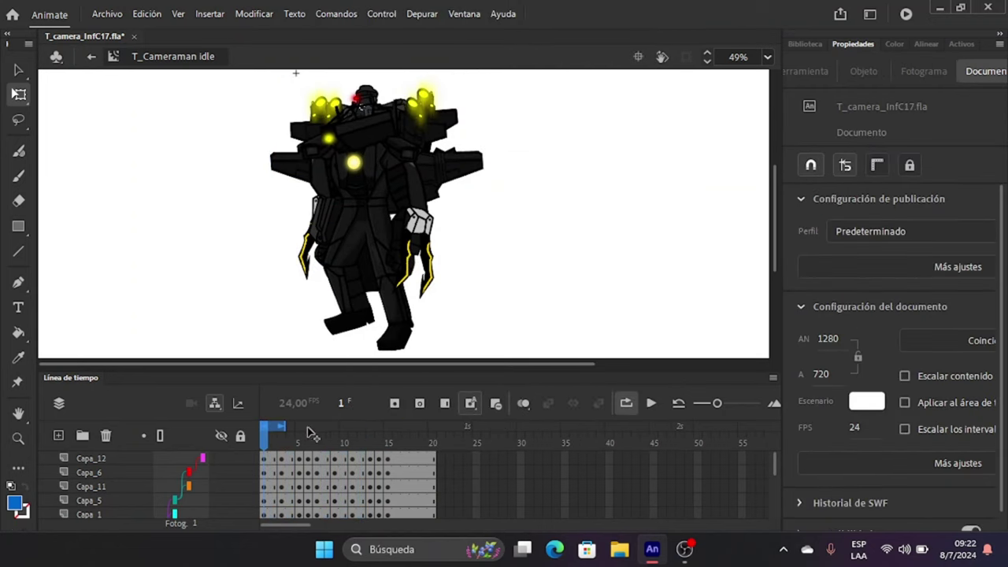
pyautogui.moveTo(282, 426); pyautogui.dragTo(433, 426)
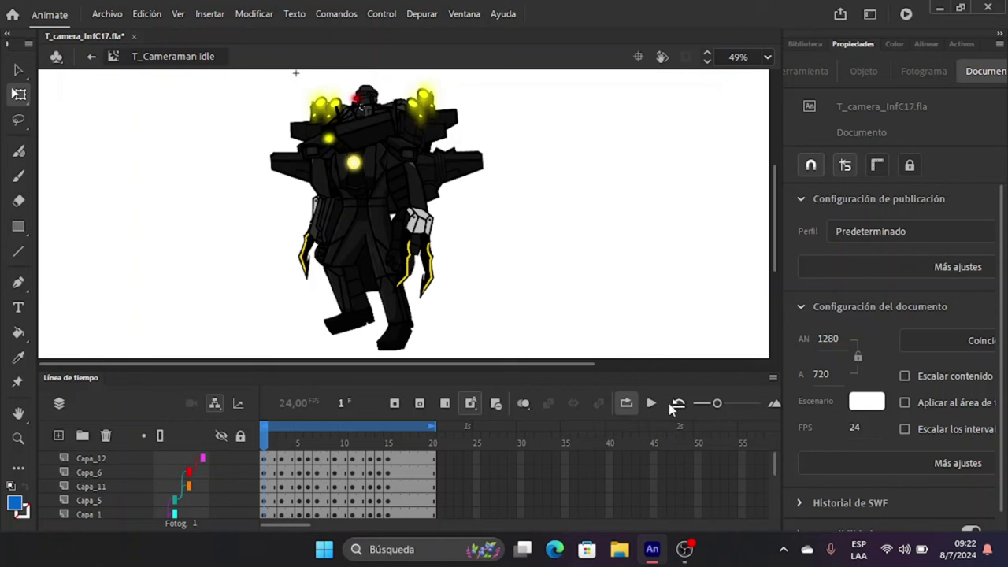
# Play the looped idle animation, examine the character's upper body motion at 67% zoom, and stop playback.
pyautogui.click(652, 403)
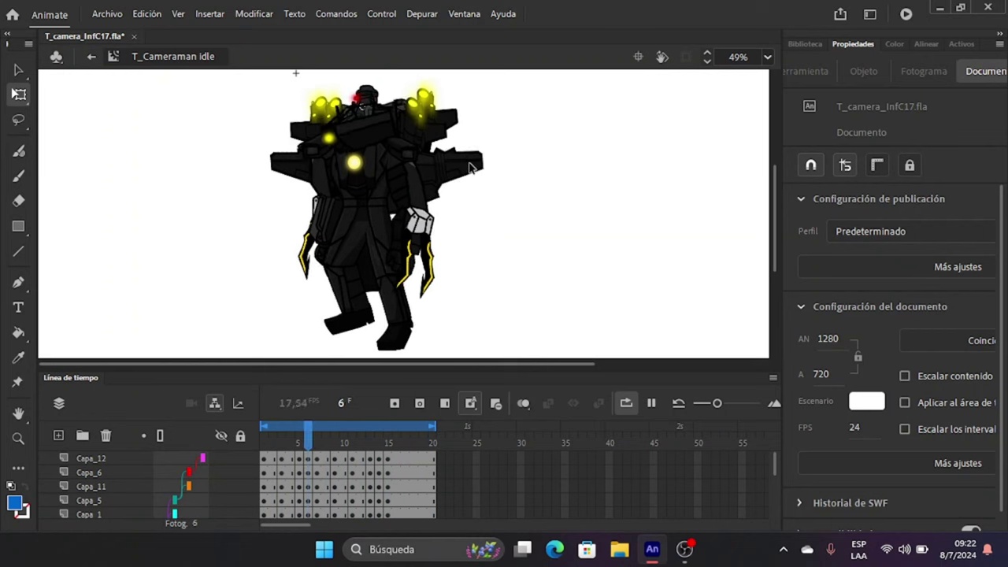
pyautogui.click(706, 53)
pyautogui.click(707, 54)
pyautogui.click(705, 53)
pyautogui.click(705, 53)
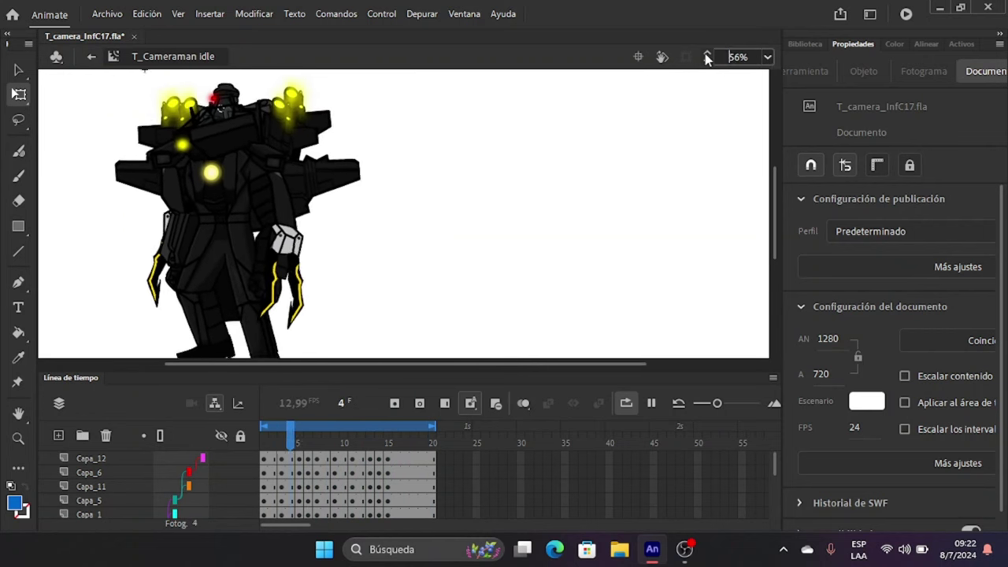
pyautogui.scroll(10, 706, 61)
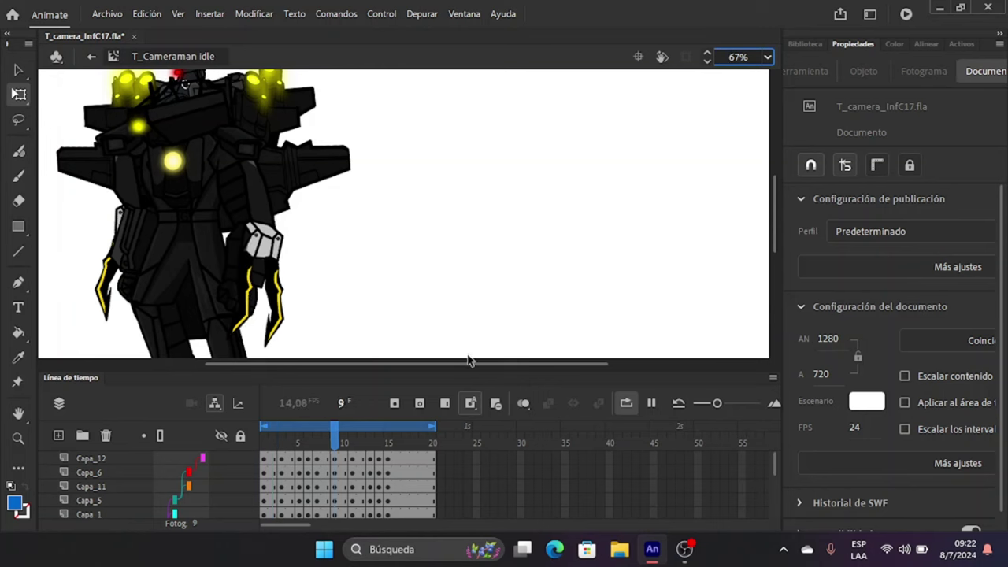
pyautogui.moveTo(467, 361); pyautogui.dragTo(362, 360)
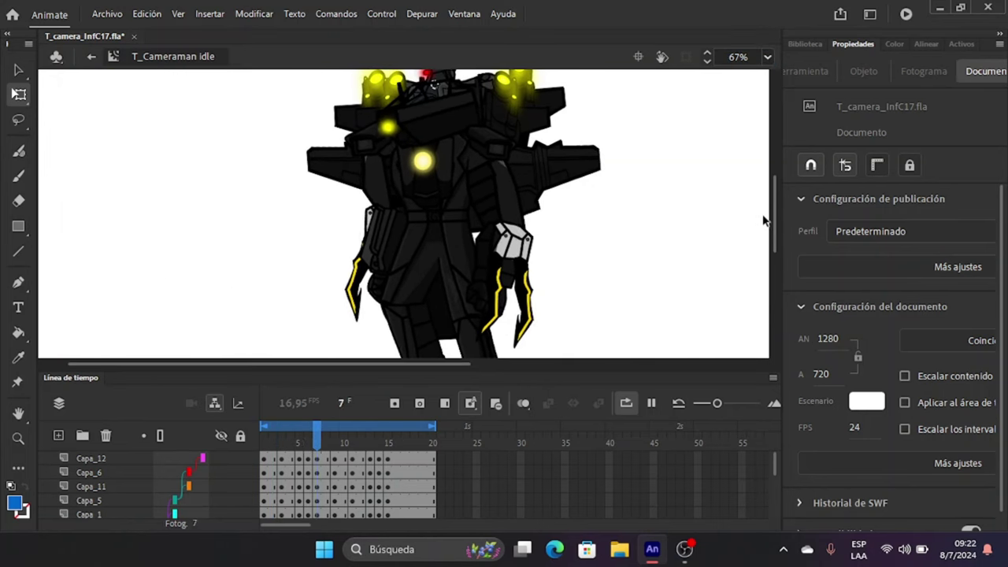
pyautogui.scroll(2, 762, 220)
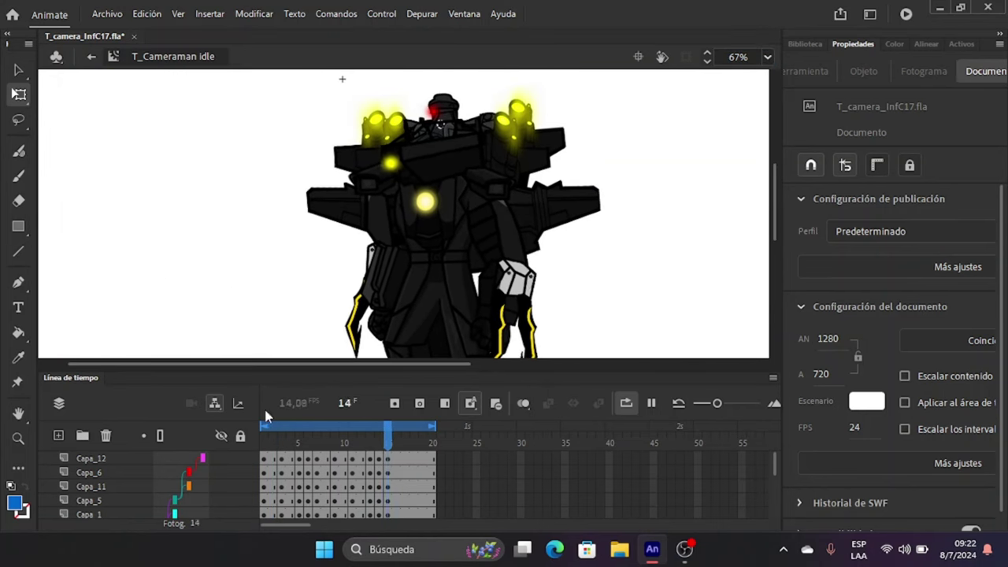
pyautogui.click(652, 404)
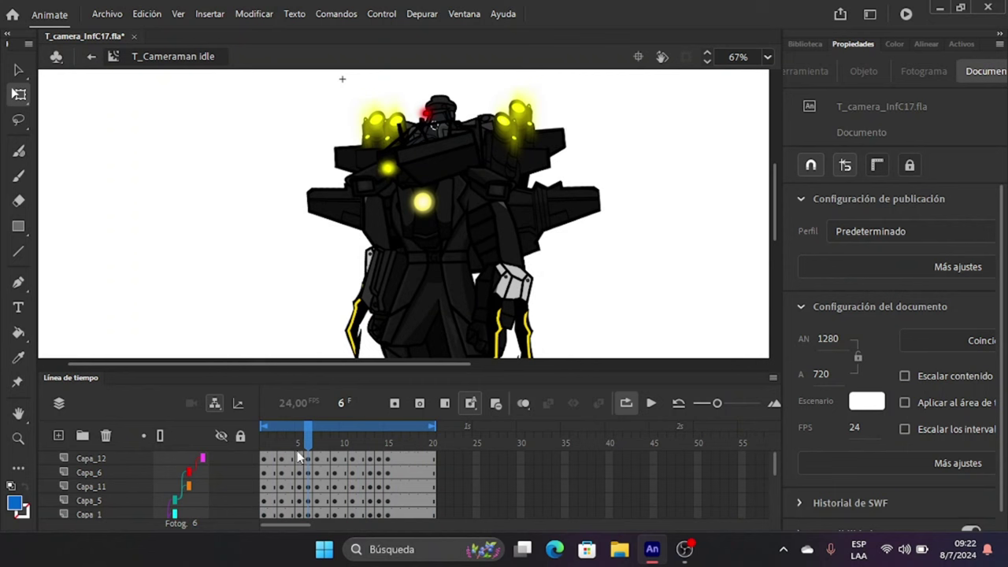
# Return the playhead to frame 1 and leave nothing selected on the stage.
pyautogui.click(268, 444)
pyautogui.click(591, 197)
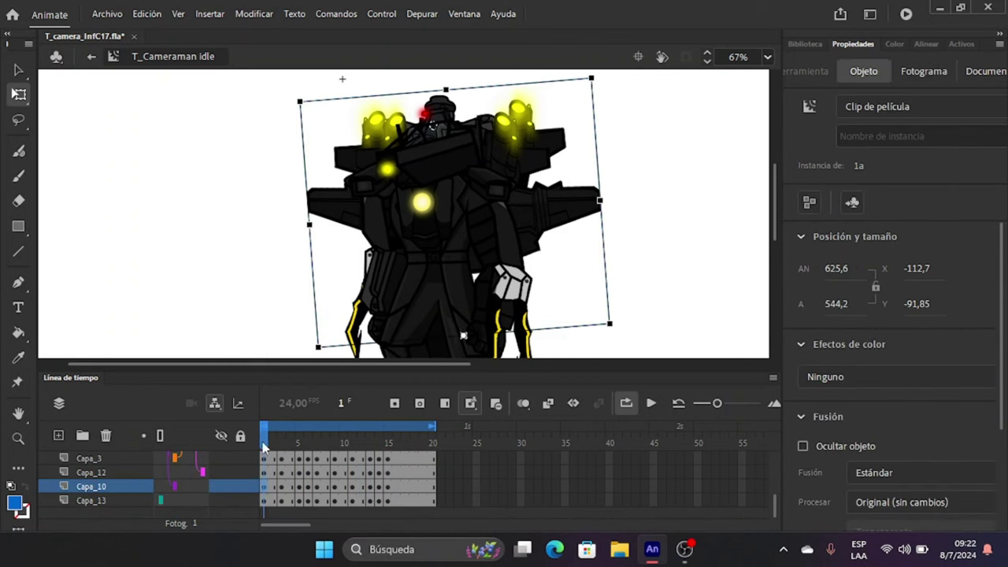
pyautogui.moveTo(263, 445); pyautogui.dragTo(218, 438)
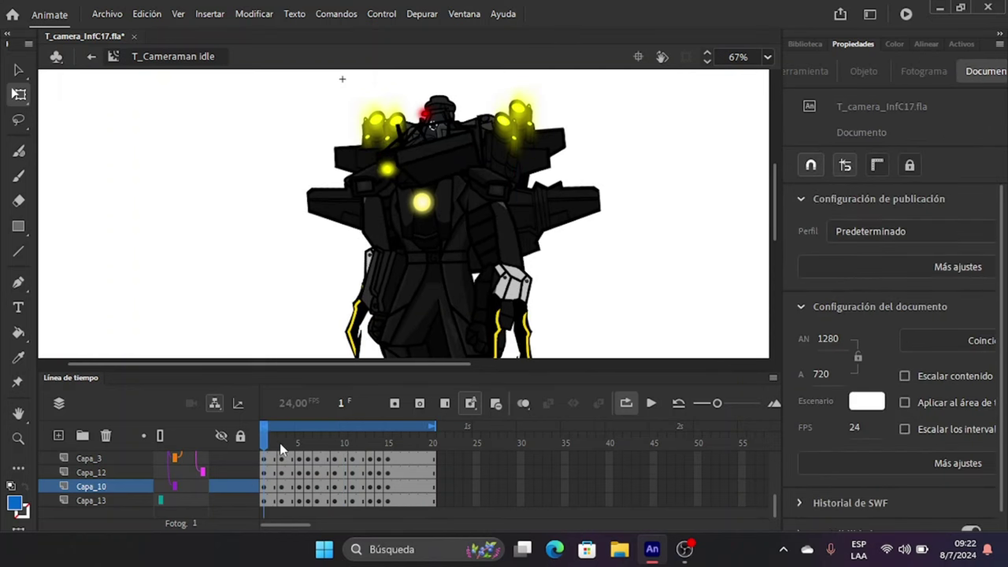
# Stretch the winged backpack clip on layer Capa_10 slightly outward at its side edge on frames 1 and 3.
pyautogui.click(265, 489)
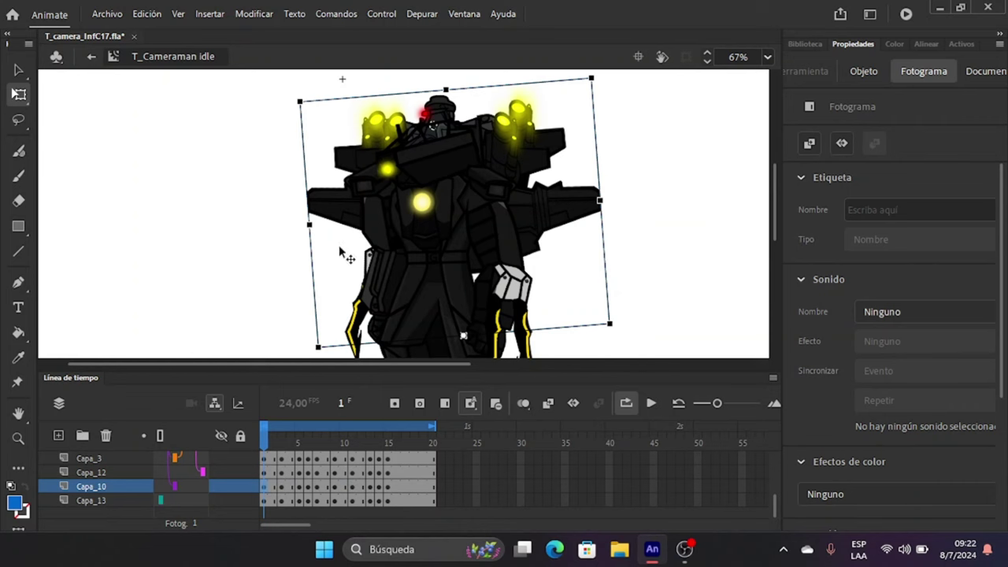
pyautogui.scroll(4, 308, 222)
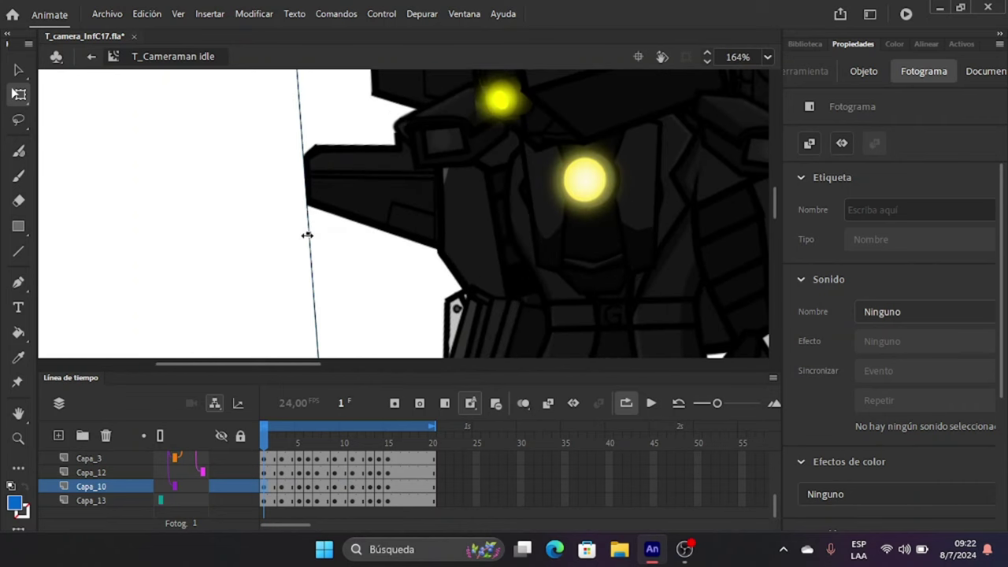
pyautogui.moveTo(307, 234); pyautogui.dragTo(300, 232)
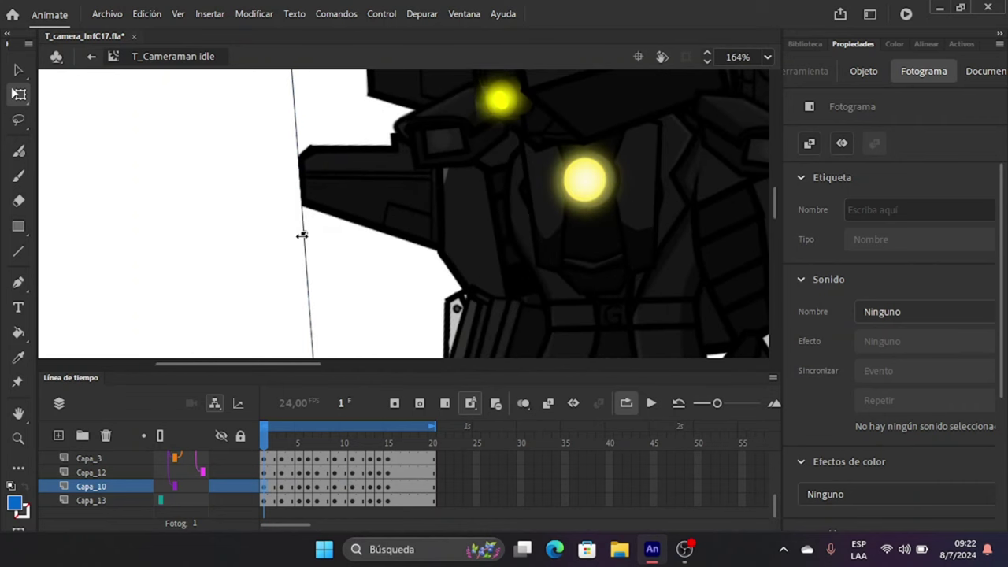
pyautogui.click(280, 486)
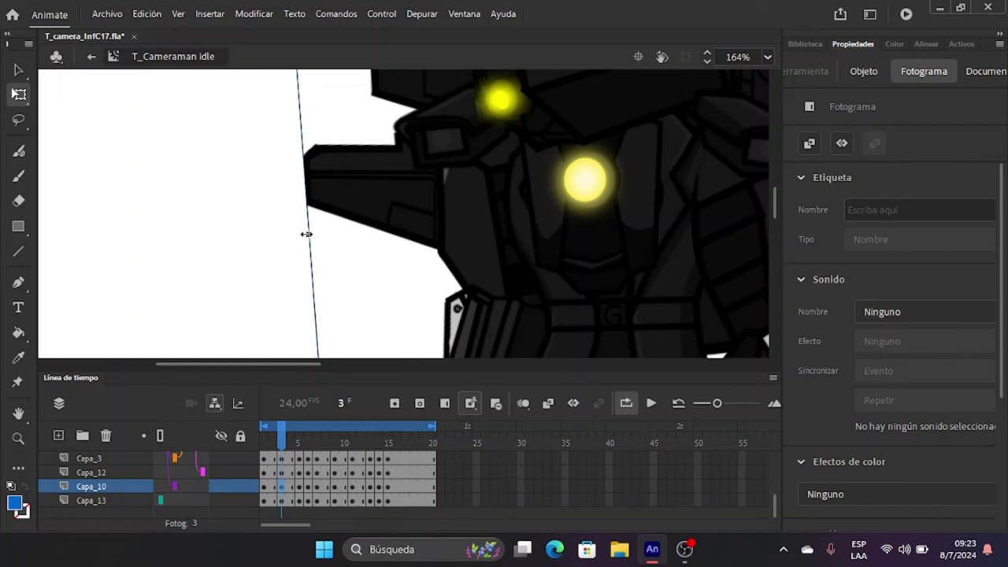
pyautogui.moveTo(306, 234); pyautogui.dragTo(302, 233)
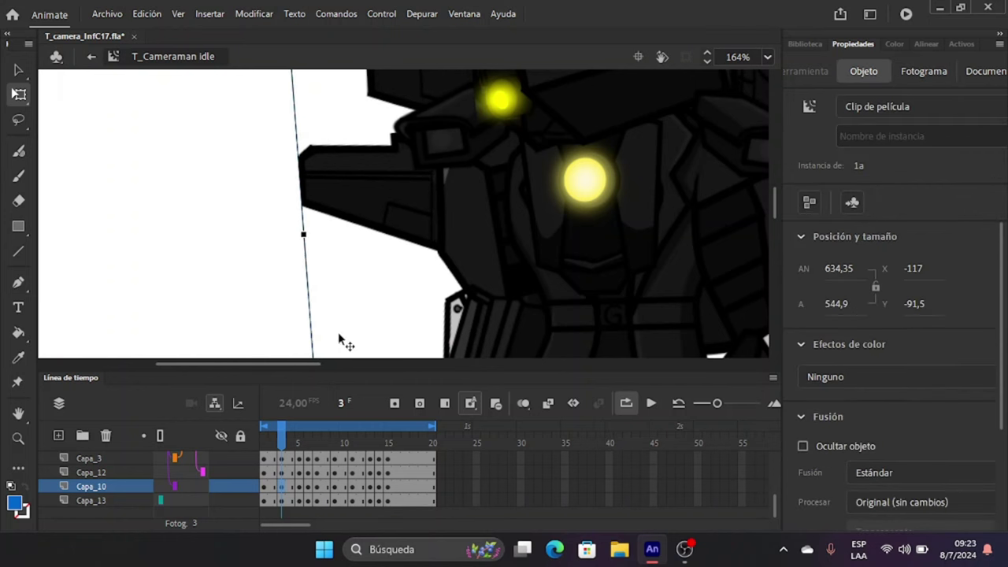
# Turn on onion skinning and step through Capa_10 from frame 1 to frame 3 to compare the wing positions.
pyautogui.click(523, 403)
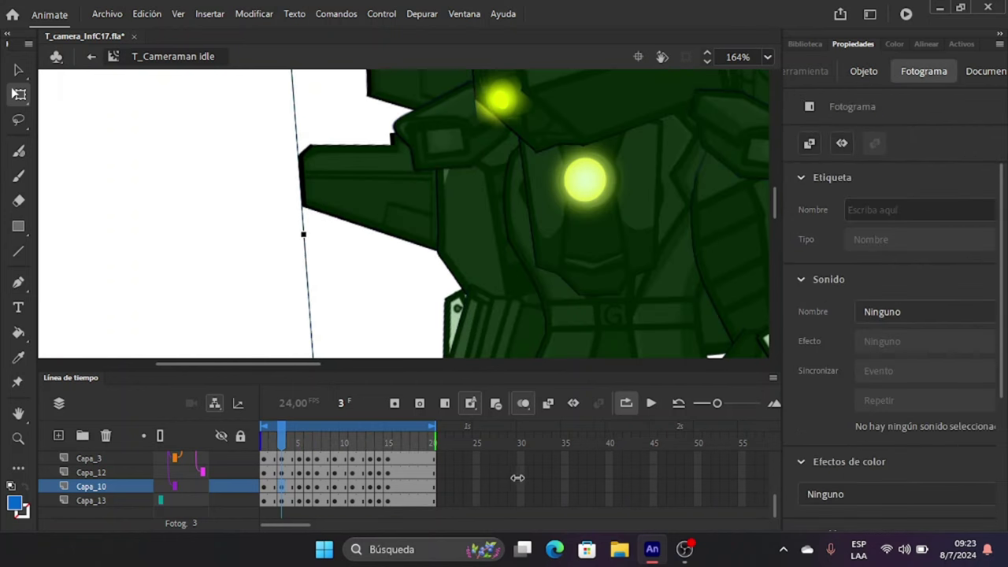
pyautogui.click(282, 441)
pyautogui.moveTo(273, 436); pyautogui.dragTo(266, 498)
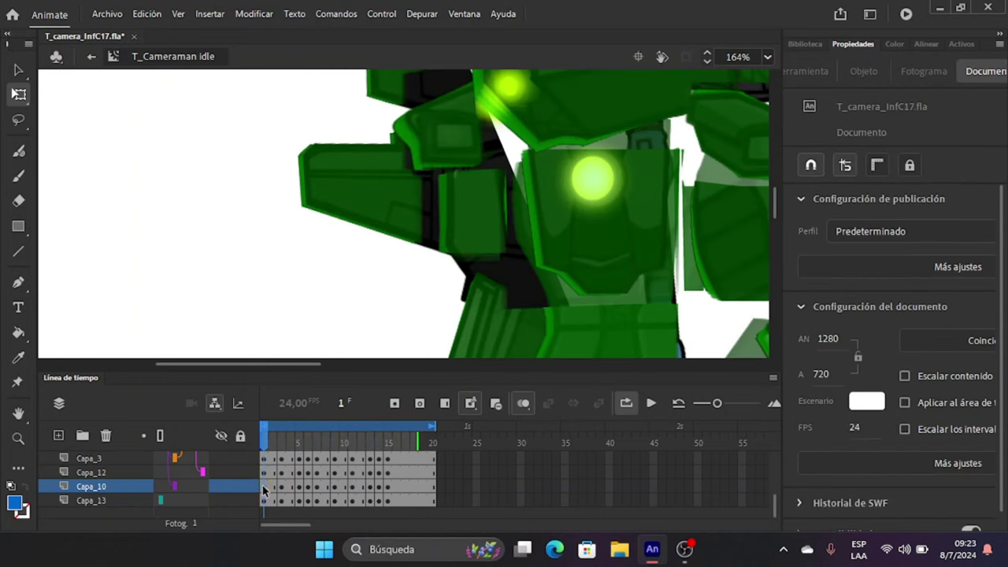
pyautogui.click(265, 490)
pyautogui.press('.')
pyautogui.press('.')
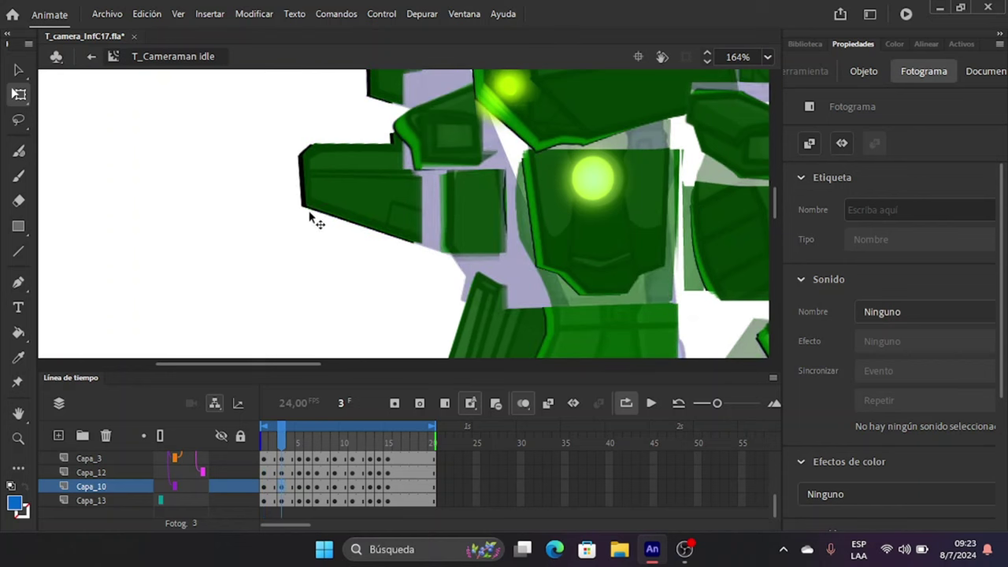
# Narrow the backpack clip on frame 3 of Capa_10 to a width of about 633.45 and compare it with frame 1.
pyautogui.click(307, 187)
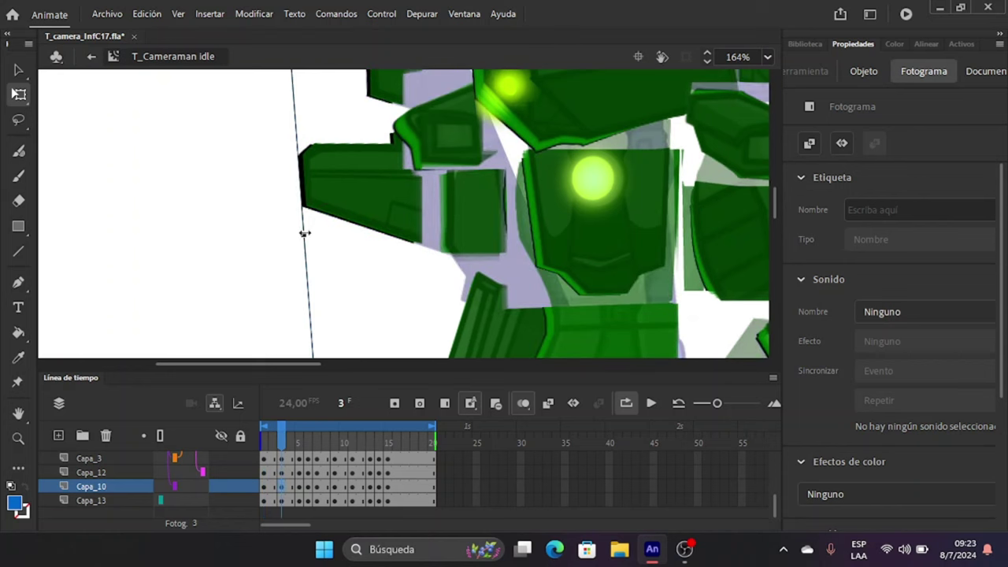
pyautogui.moveTo(303, 233)
pyautogui.mouseDown()
pyautogui.moveTo(293, 231)
pyautogui.moveTo(306, 234)
pyautogui.mouseUp()
pyautogui.scroll(1, 313, 188)
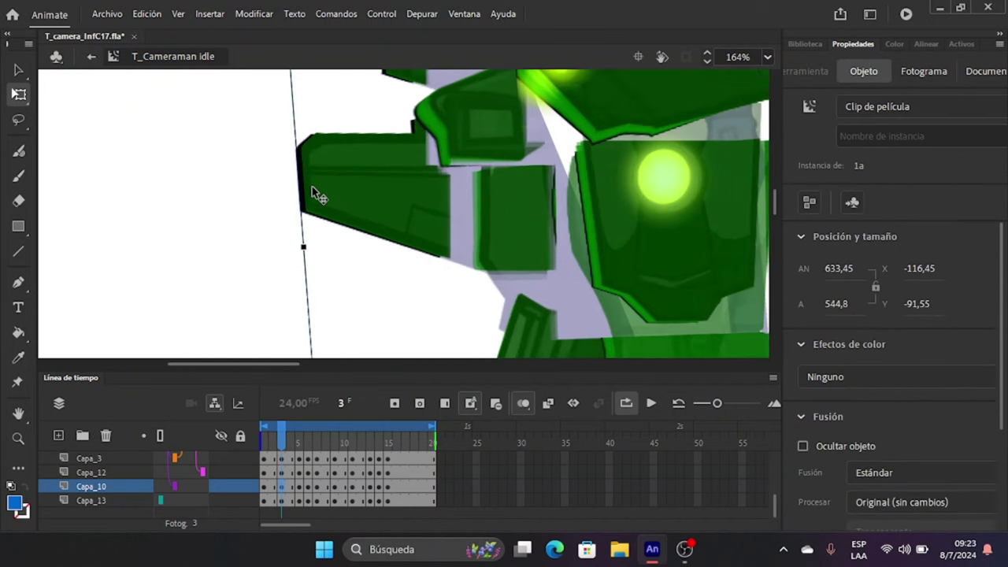
pyautogui.scroll(2, 312, 196)
pyautogui.click(266, 486)
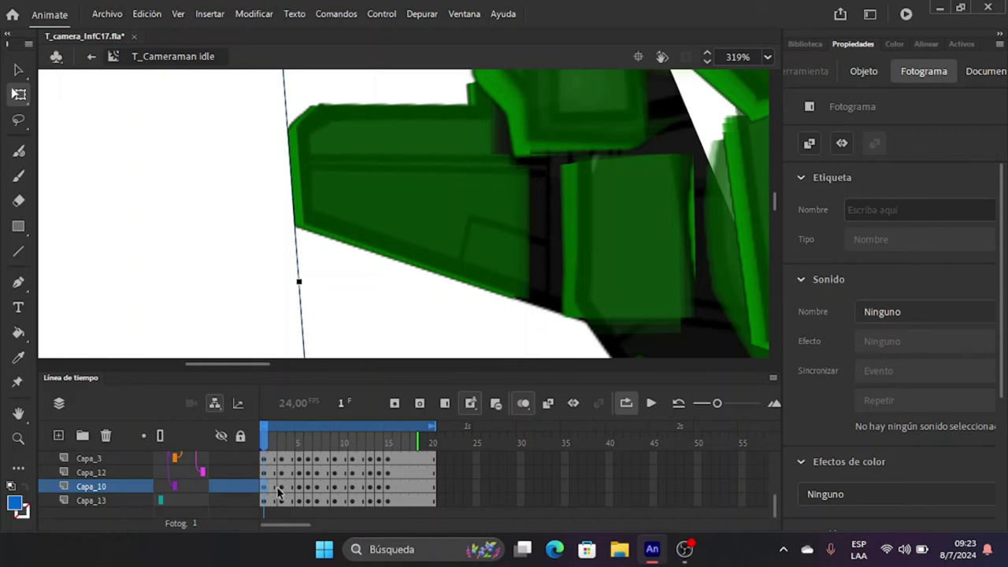
pyautogui.click(282, 488)
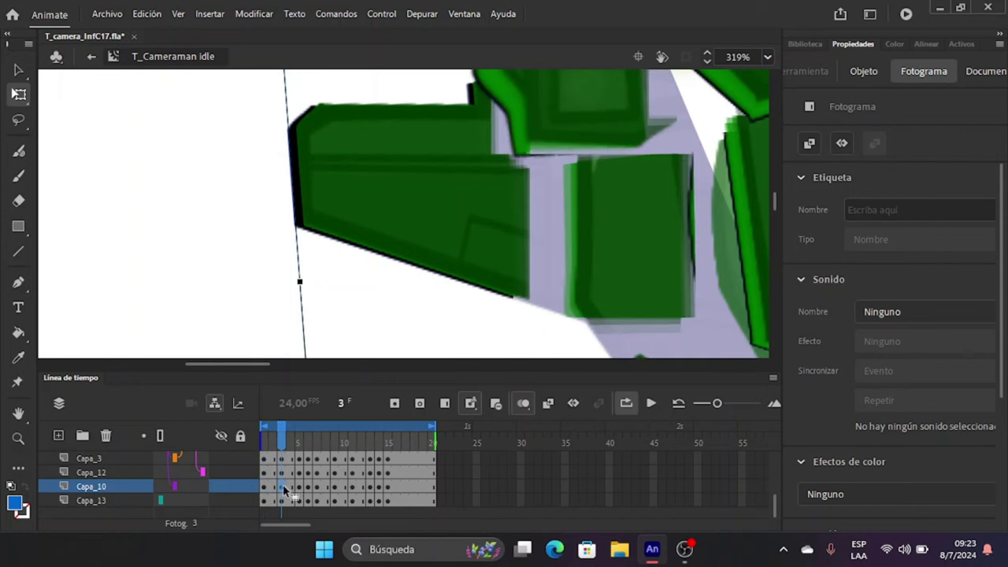
# Fine-tune the backpack clip on frame 1 of Capa_10 to a width of about 634.25 and check frame 3.
pyautogui.click(262, 486)
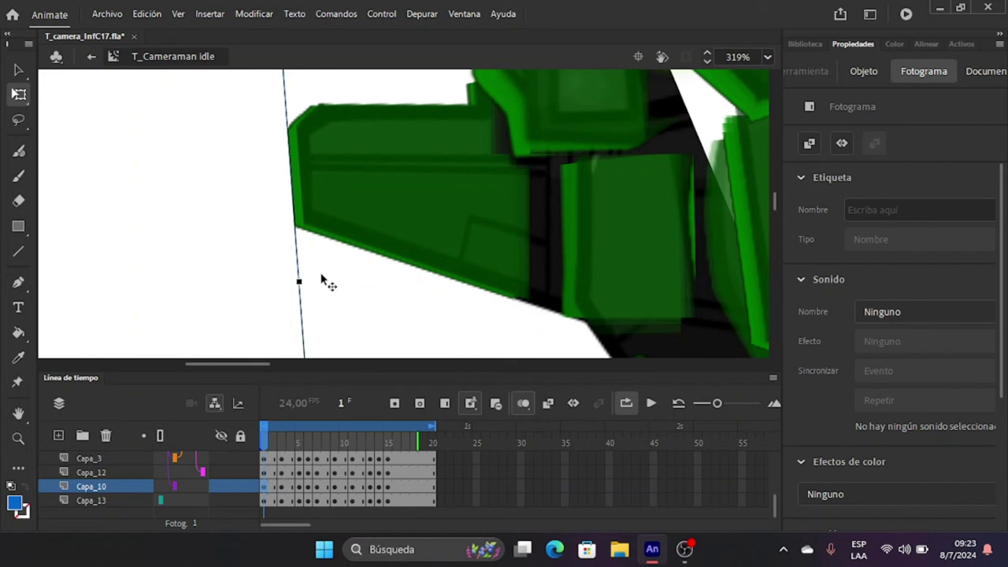
pyautogui.moveTo(294, 281); pyautogui.dragTo(299, 280)
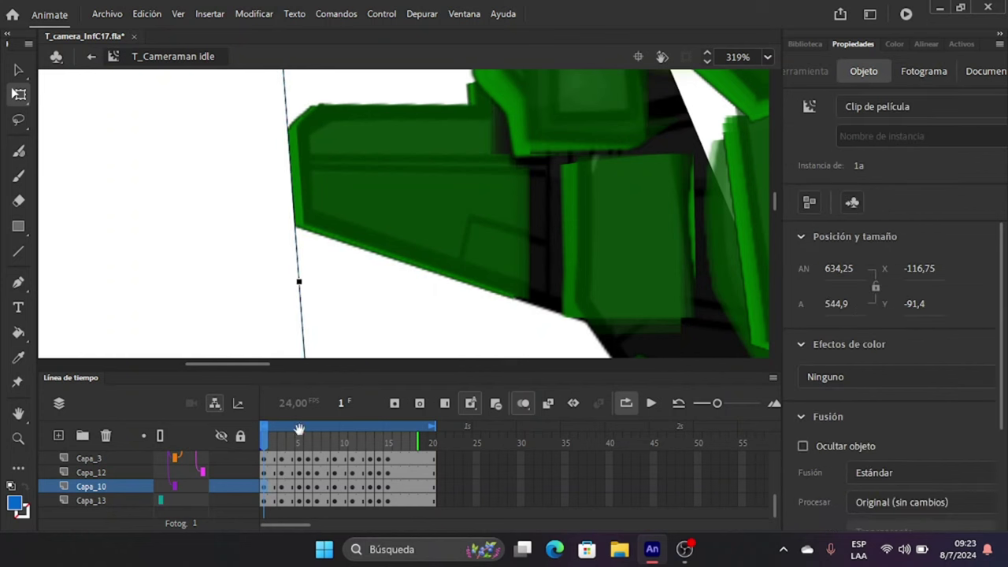
pyautogui.click(282, 490)
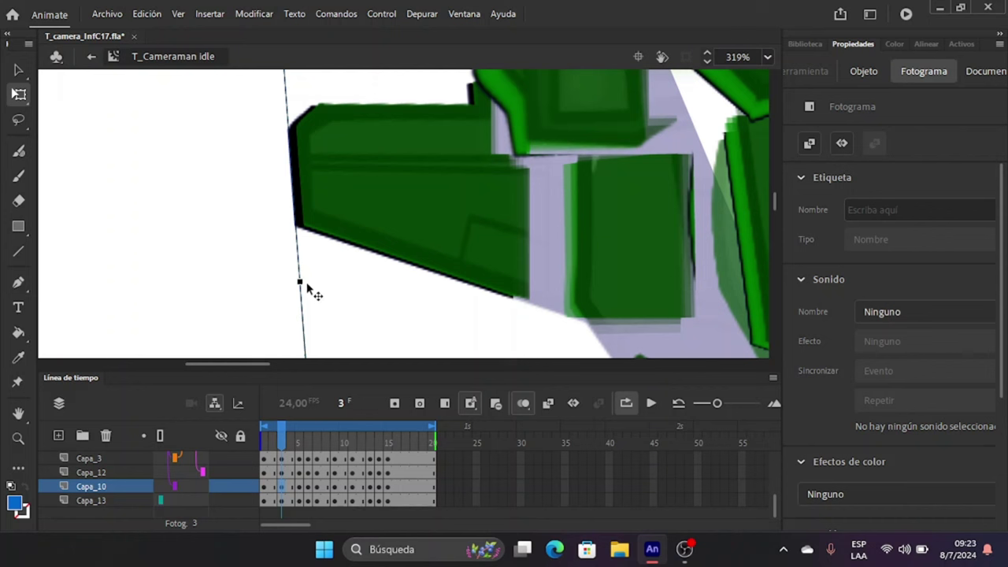
# Stretch the backpack clip on Capa_10 to widths of about 630.25 on frame 5 and 628.05 on frame 6.
pyautogui.click(298, 487)
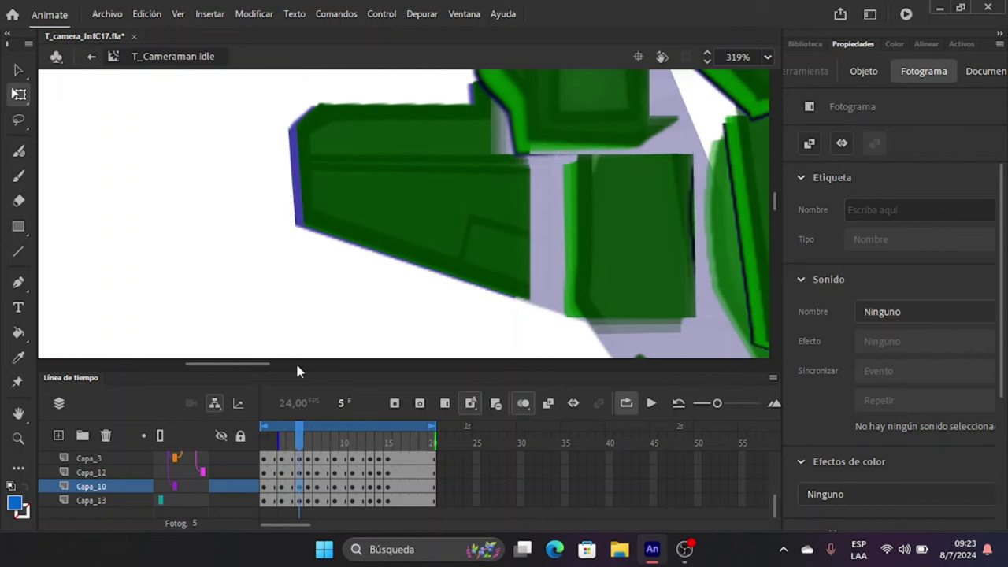
pyautogui.moveTo(304, 280); pyautogui.dragTo(303, 280)
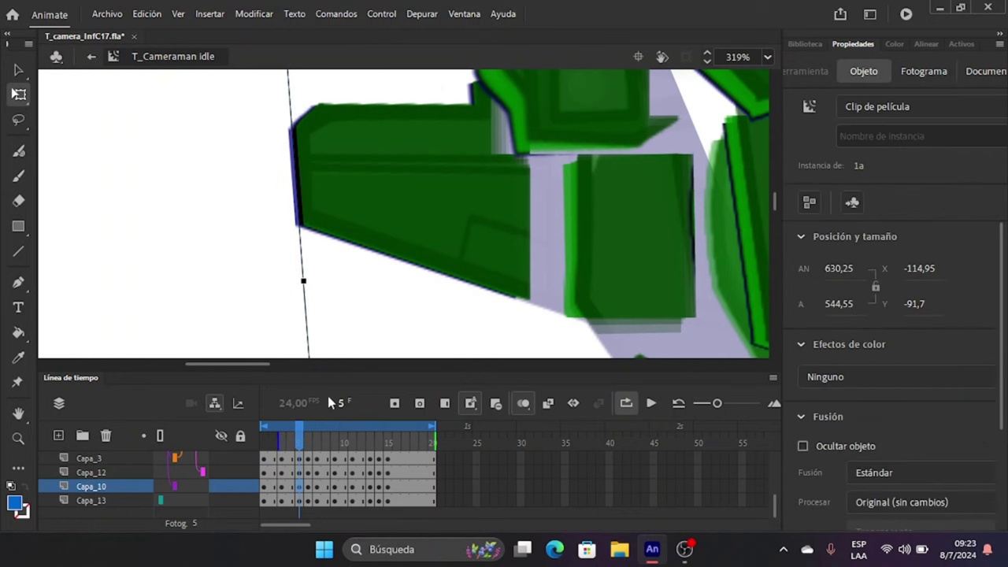
pyautogui.click(307, 486)
pyautogui.scroll(3, 281, 262)
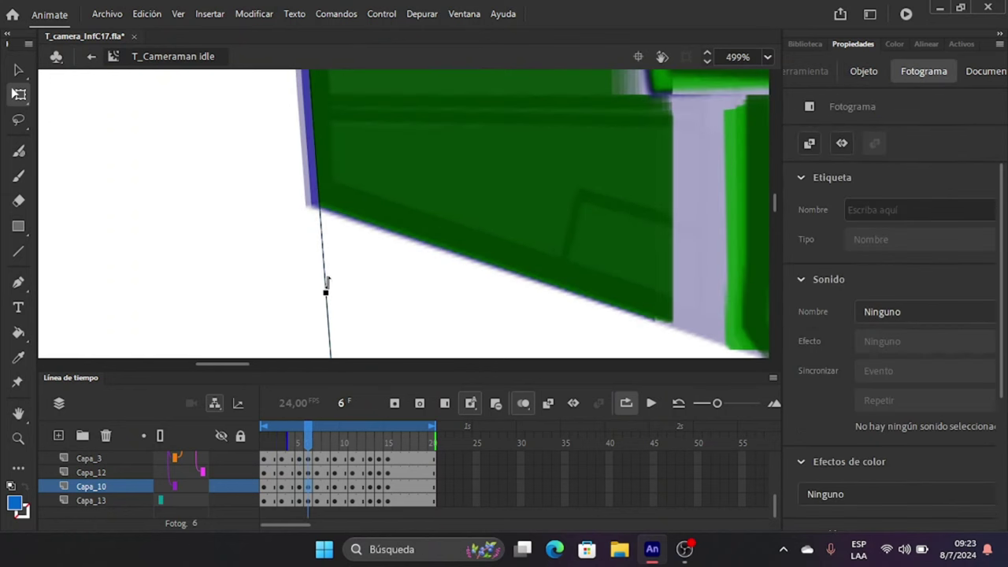
pyautogui.moveTo(326, 293); pyautogui.dragTo(322, 292)
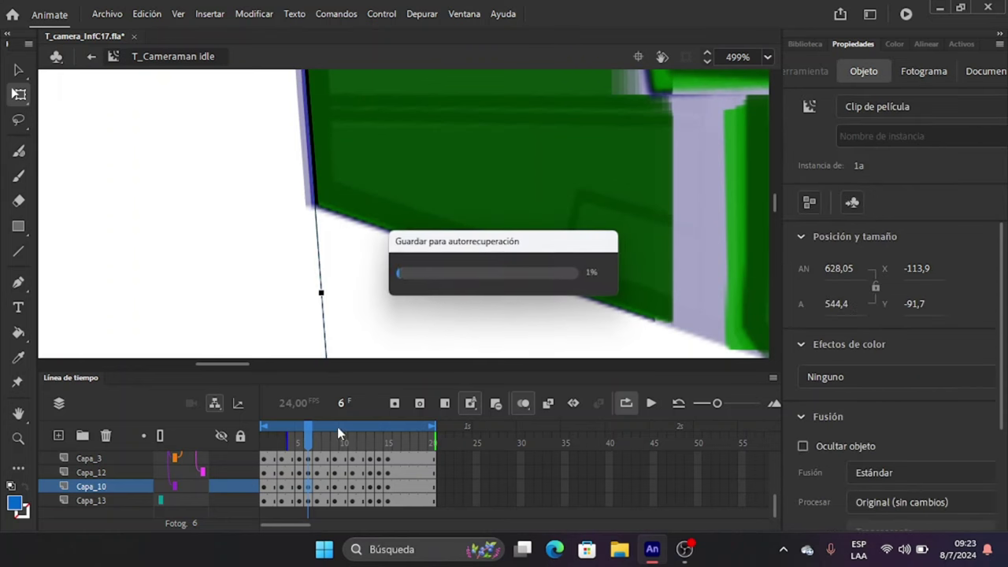
# Check the wing edge on frames 7 and 9 of Capa_10 and narrow the backpack clip slightly on frame 11.
pyautogui.click(318, 484)
pyautogui.click(319, 486)
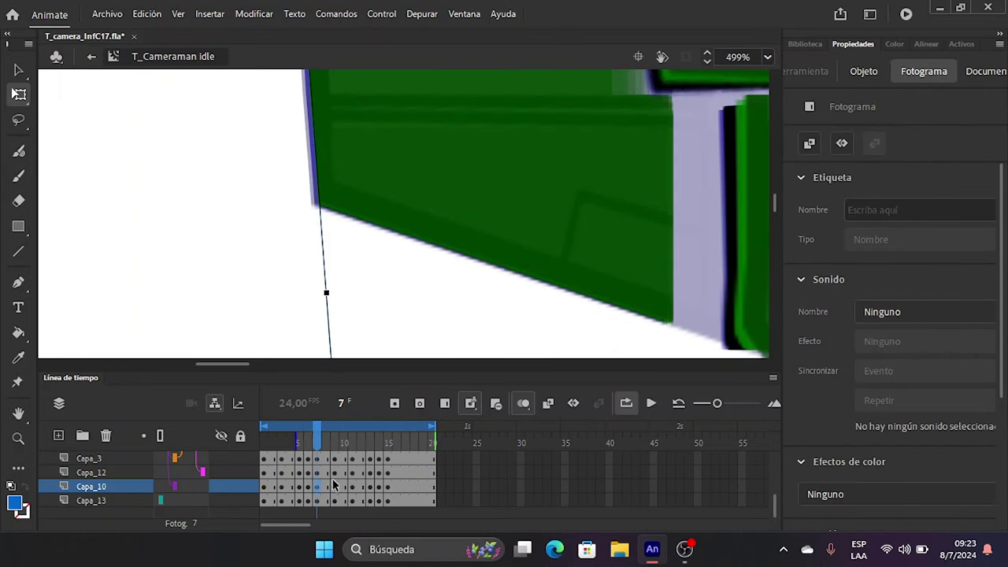
pyautogui.click(334, 487)
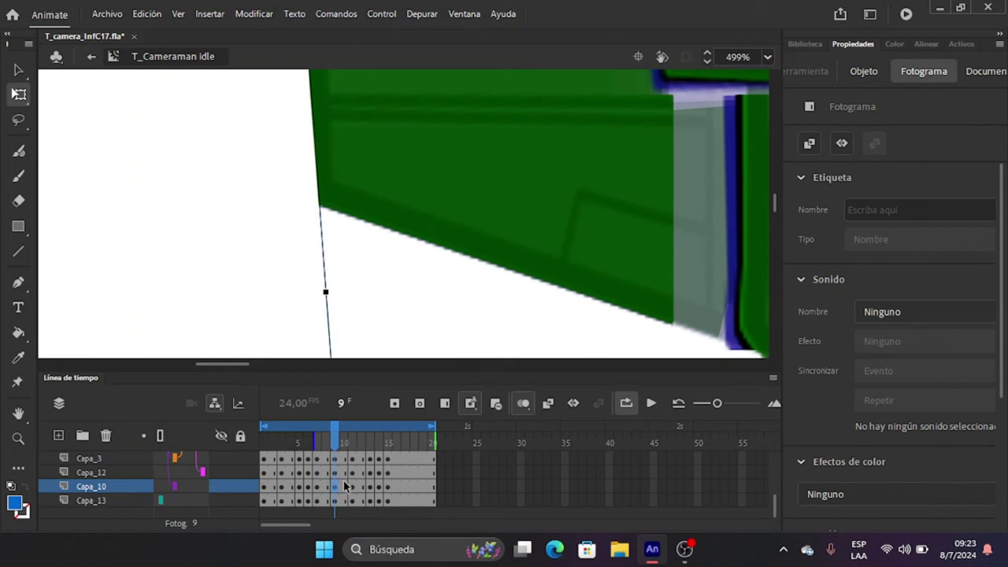
pyautogui.click(353, 488)
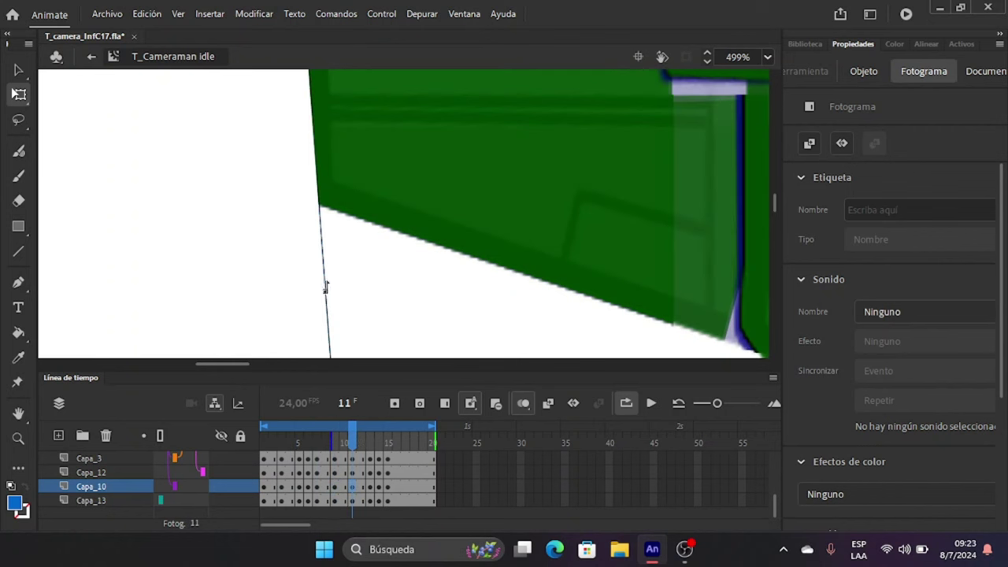
pyautogui.scroll(2, 325, 288)
pyautogui.moveTo(324, 294); pyautogui.dragTo(332, 293)
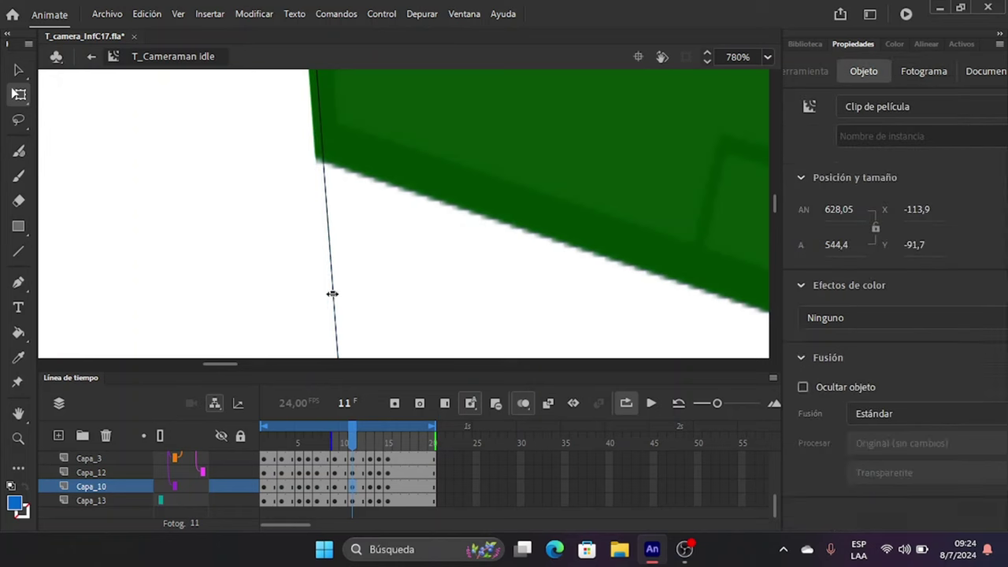
# Narrow the backpack clip on Capa_10 to widths of about 622.35 on frame 13 and 622.45 on frame 14.
pyautogui.click(370, 494)
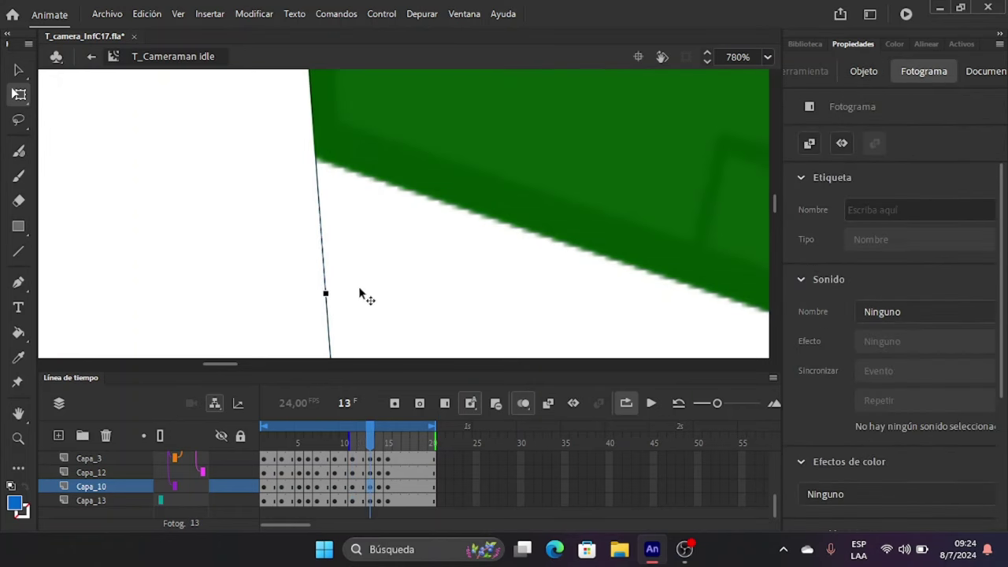
pyautogui.moveTo(327, 293); pyautogui.dragTo(335, 293)
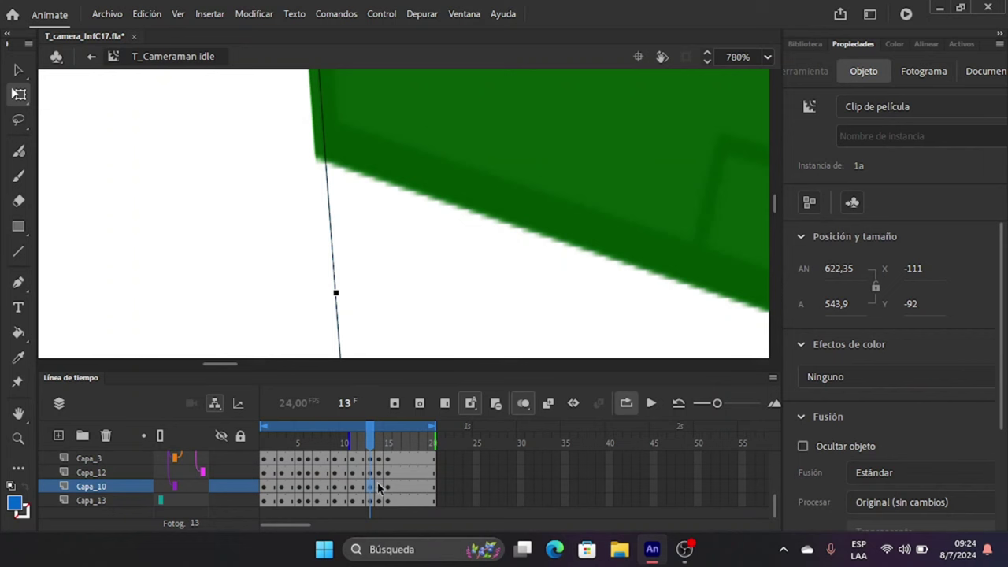
pyautogui.click(379, 488)
pyautogui.moveTo(326, 294); pyautogui.dragTo(334, 293)
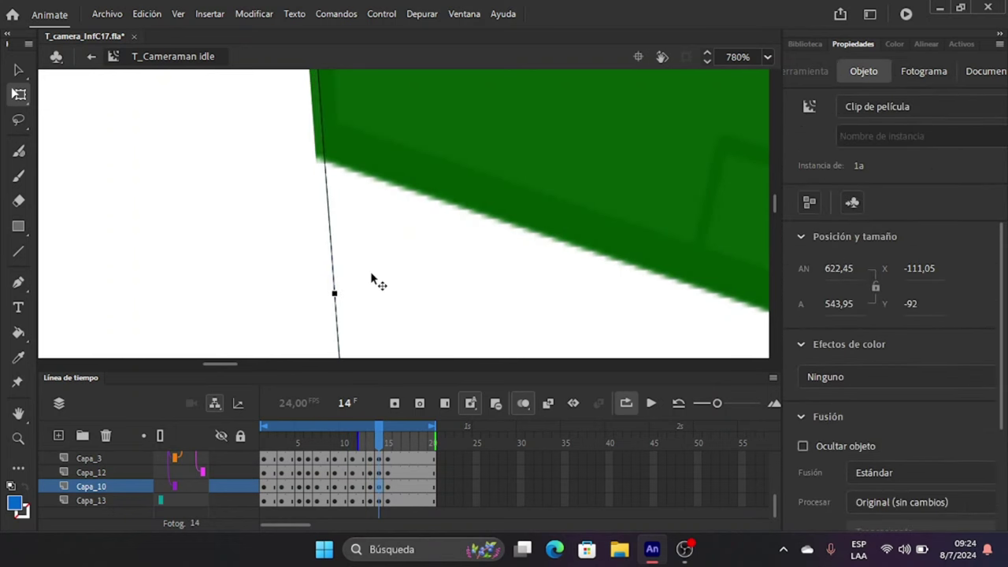
# Play the loop from frame 1 at 131% zoom to examine the backpack's motion, and pause it.
pyautogui.scroll(-4, 377, 281)
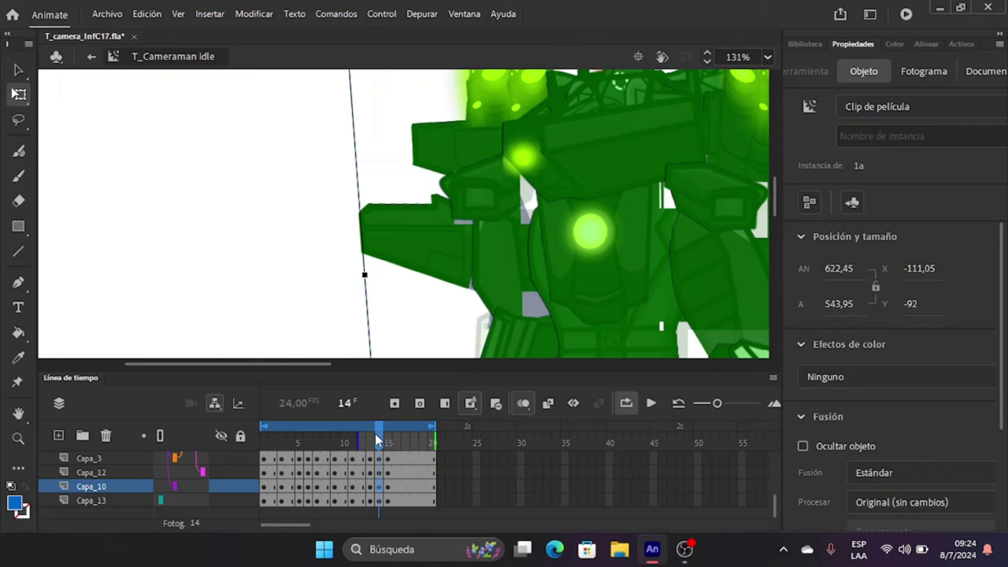
pyautogui.moveTo(376, 435); pyautogui.dragTo(260, 435)
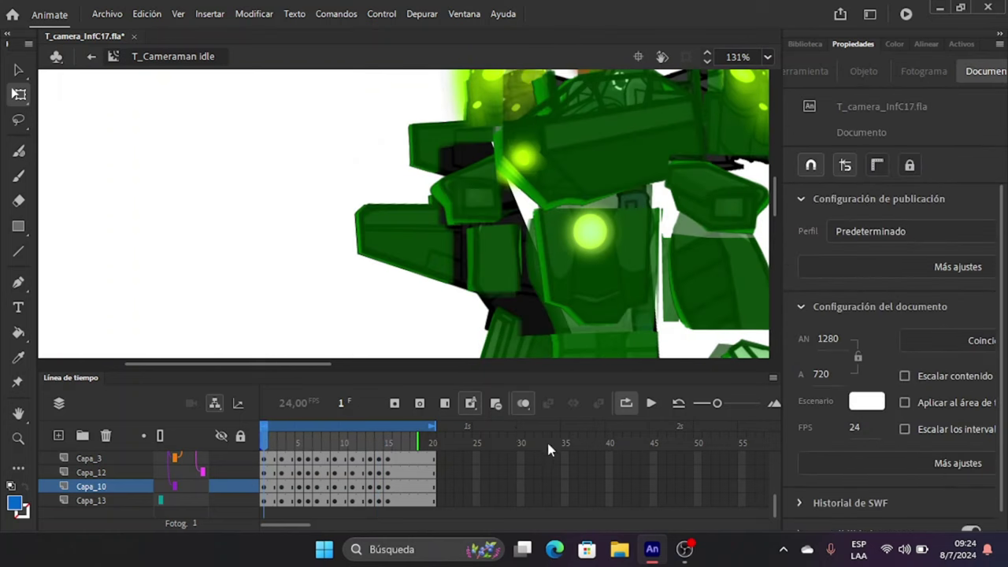
pyautogui.click(650, 404)
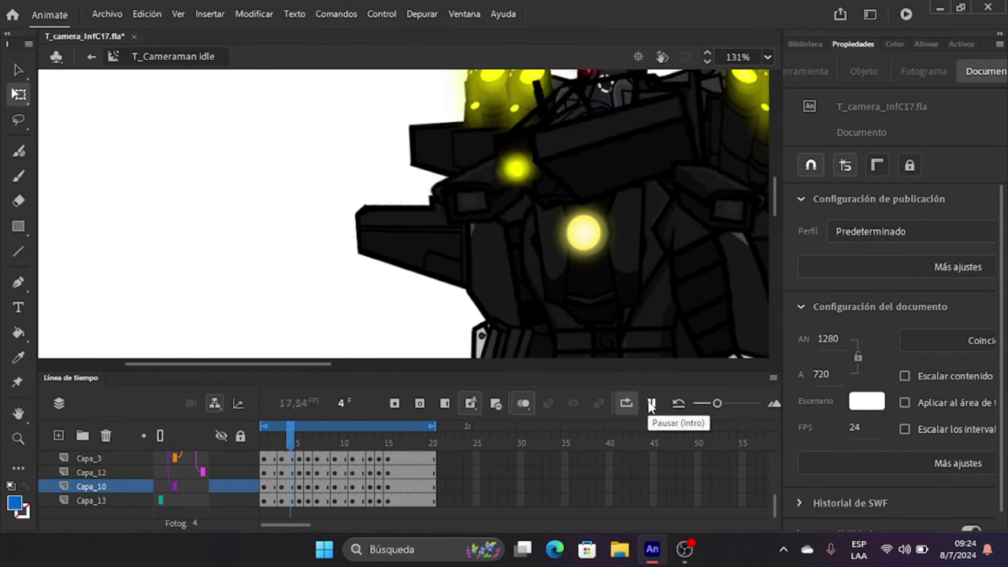
pyautogui.click(651, 404)
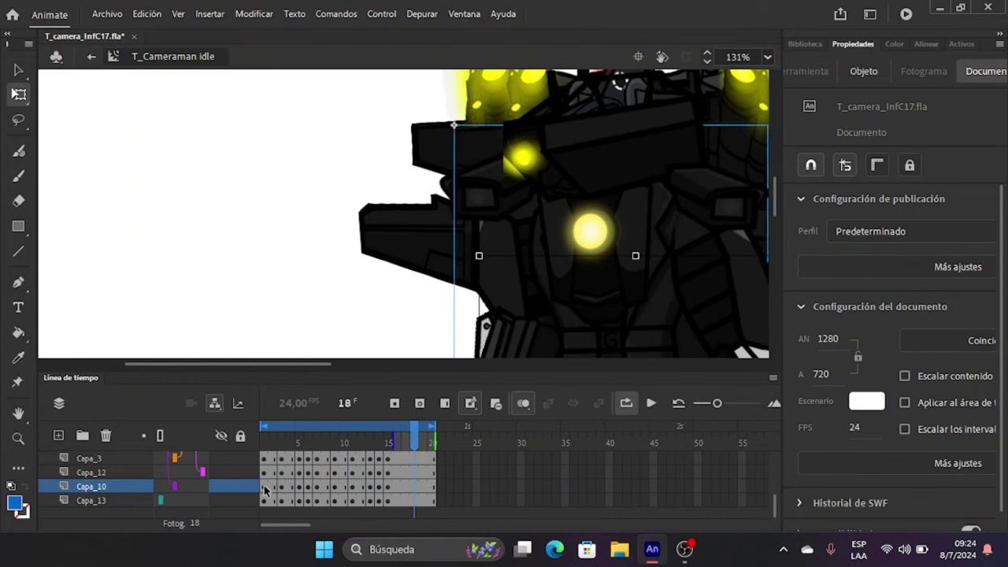
# Remove frames 1 to 14 of Capa_10 and insert plain frames so its single keyframe extends through frame 20.
pyautogui.click(380, 483)
pyautogui.click(379, 488)
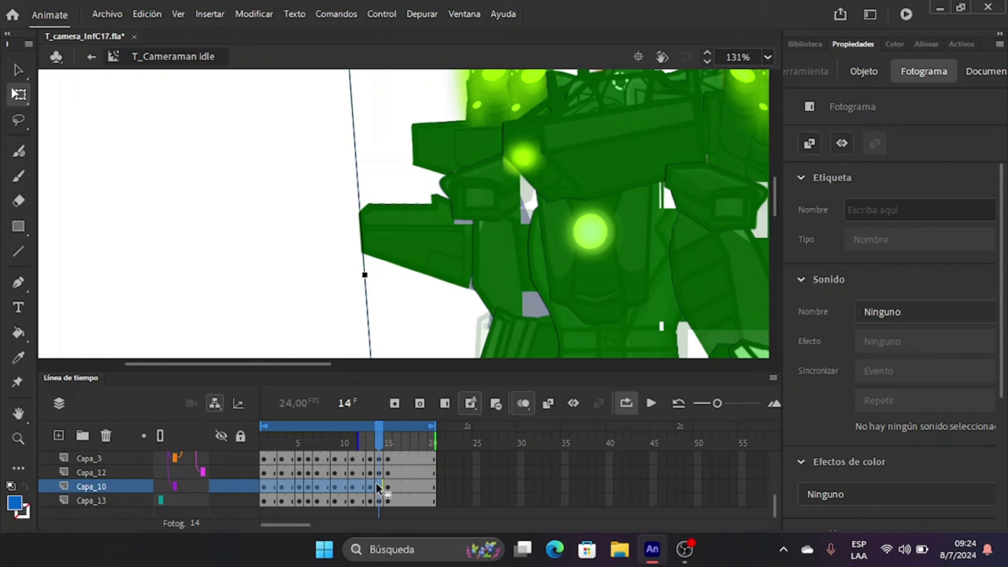
pyautogui.click(496, 403)
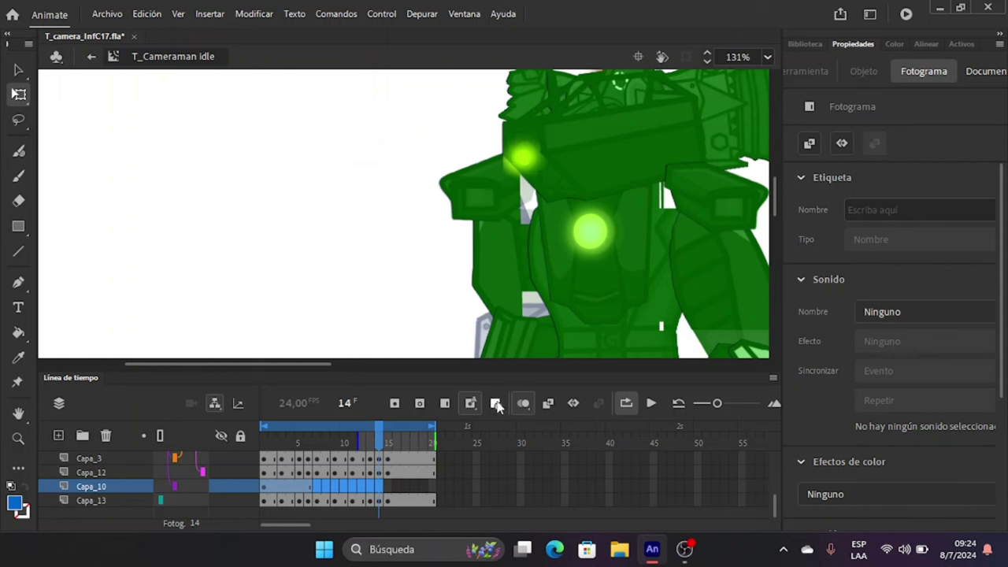
pyautogui.click(444, 404)
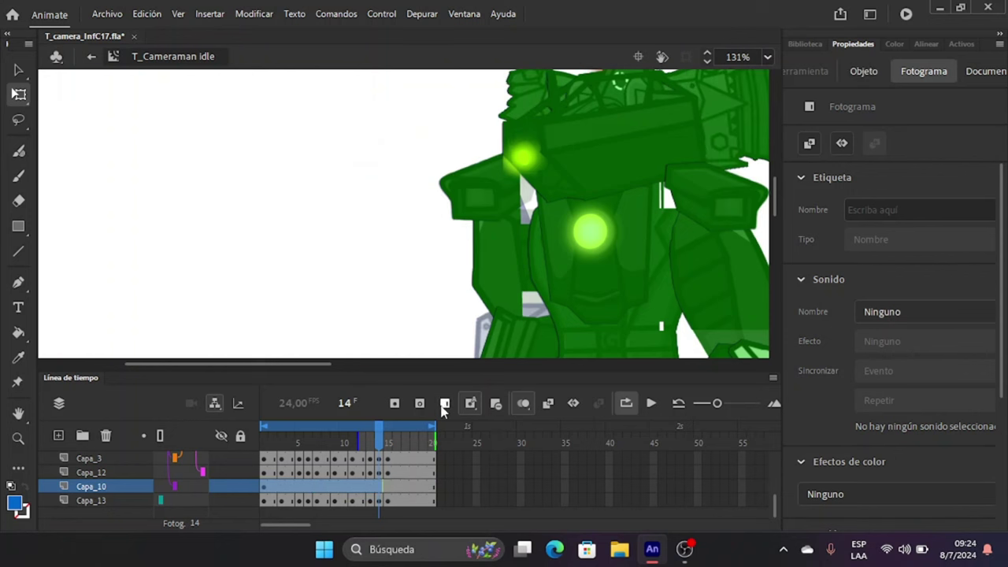
# Return the playhead to frame 1 and select the backpack keyframe on Capa_10 with the whole backpack in view.
pyautogui.moveTo(380, 447); pyautogui.dragTo(274, 460)
pyautogui.press(',')
pyautogui.press(',')
pyautogui.press(',')
pyautogui.press(',')
pyautogui.press(',')
pyautogui.press(',')
pyautogui.press(',')
pyautogui.press(',')
pyautogui.press(',')
pyautogui.press(',')
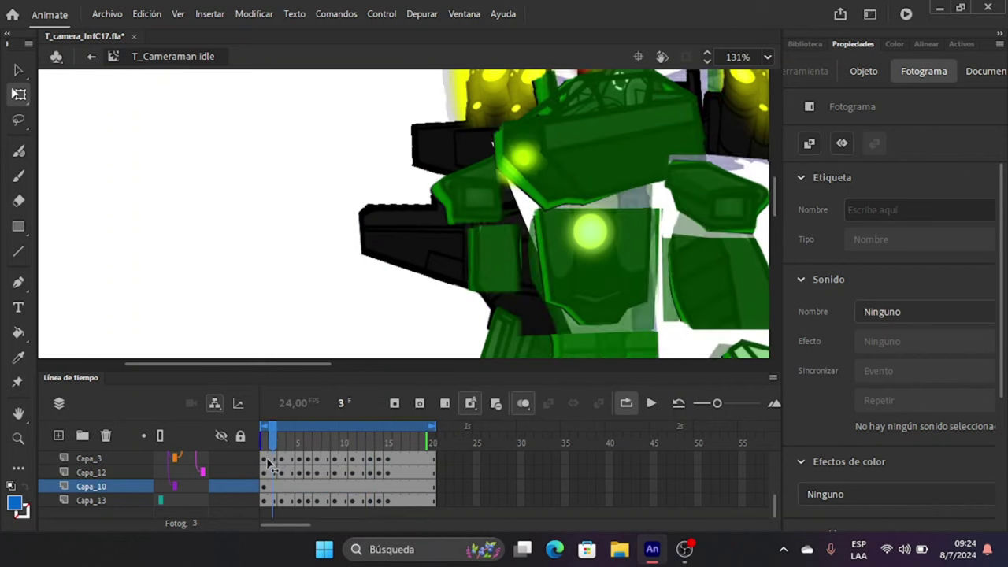
pyautogui.click(272, 458)
pyautogui.press(',')
pyautogui.click(264, 486)
pyautogui.scroll(-2, 290, 290)
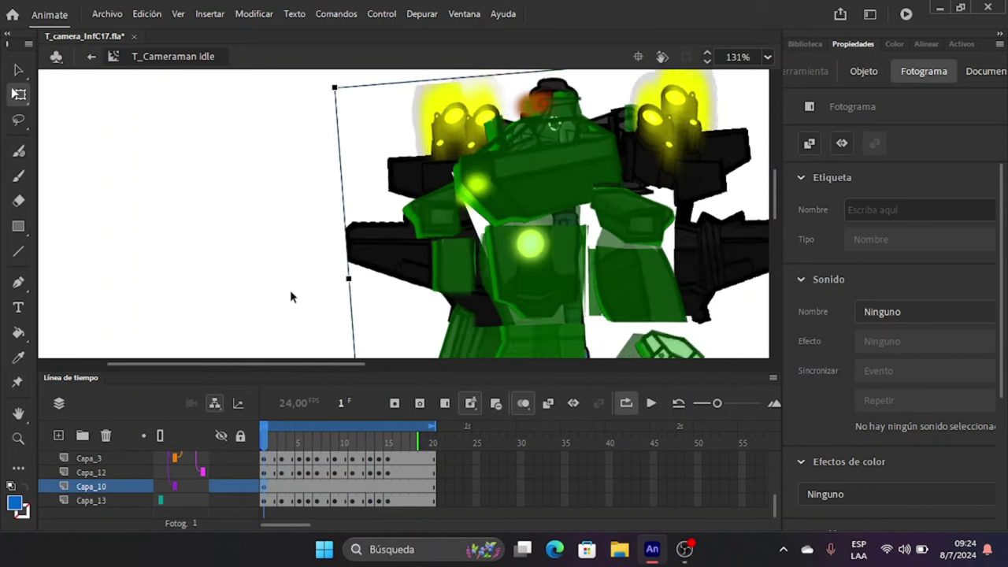
# Select layer Capa_2 and play the loop at 84% zoom to examine the body's motion, pausing it again.
pyautogui.scroll(-2, 393, 266)
pyautogui.scroll(5, 150, 473)
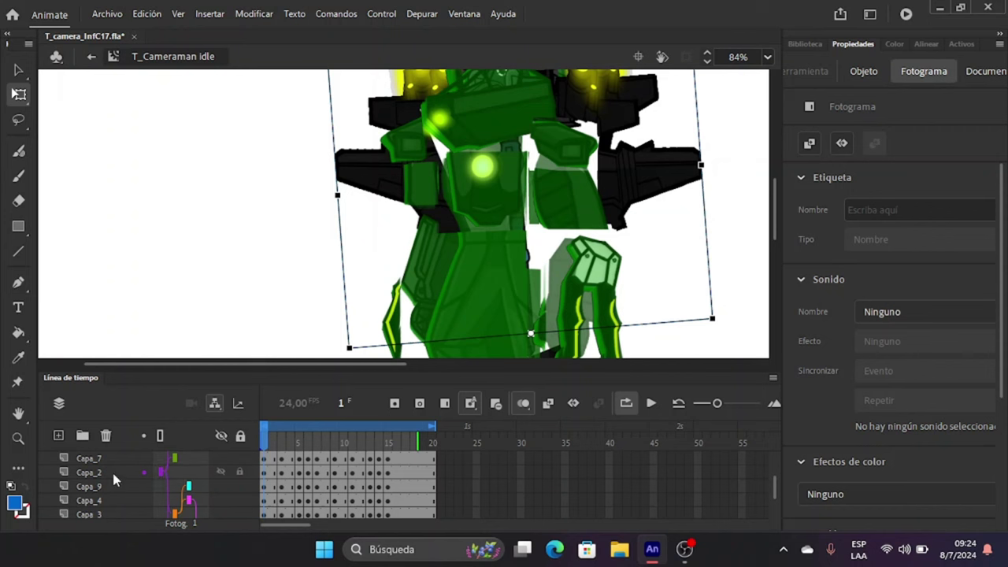
pyautogui.click(244, 471)
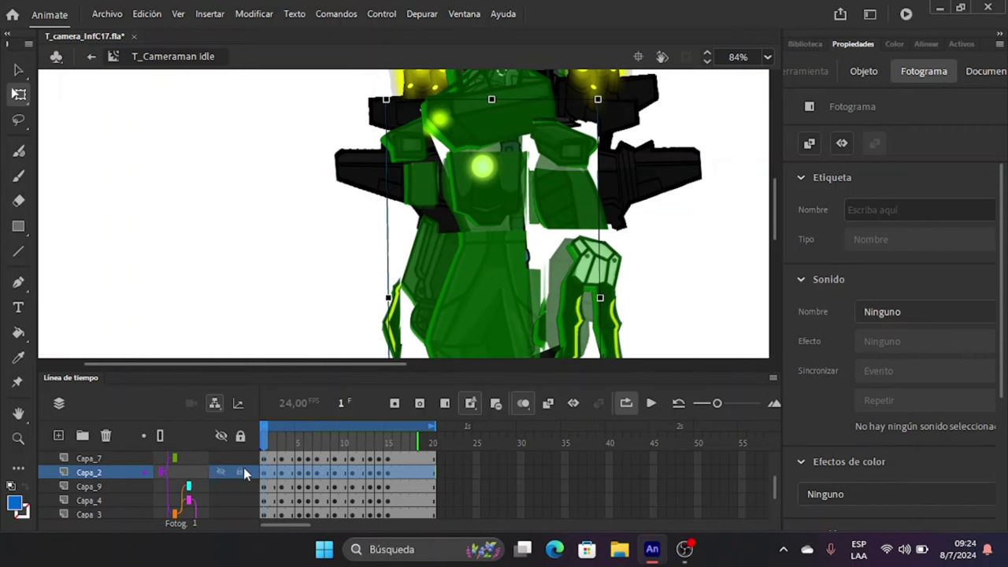
pyautogui.click(650, 403)
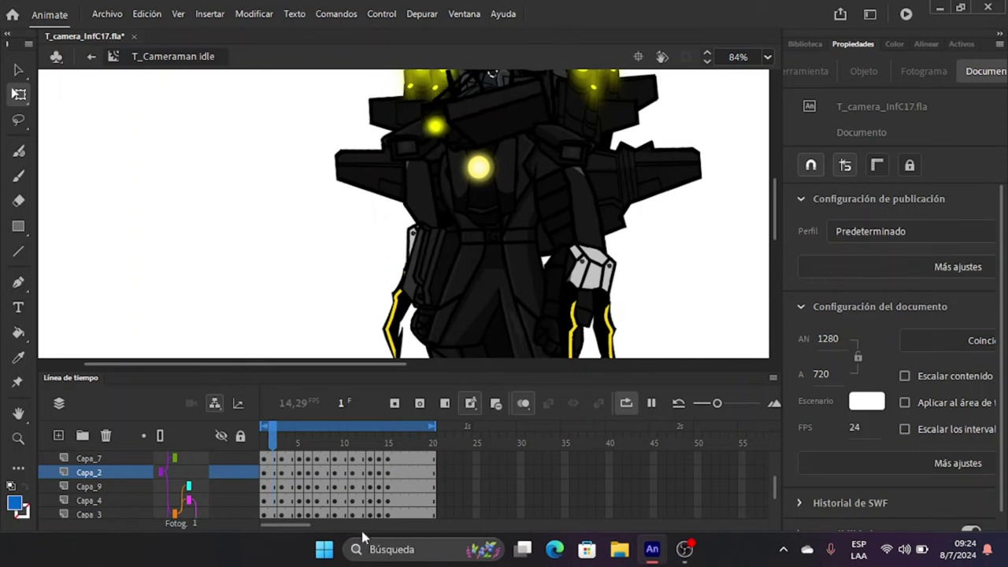
pyautogui.press('Return')
# On frame 1 of Capa_10, widen the backpack clip at its left edge to about 629.65.
pyautogui.scroll(-3, 259, 482)
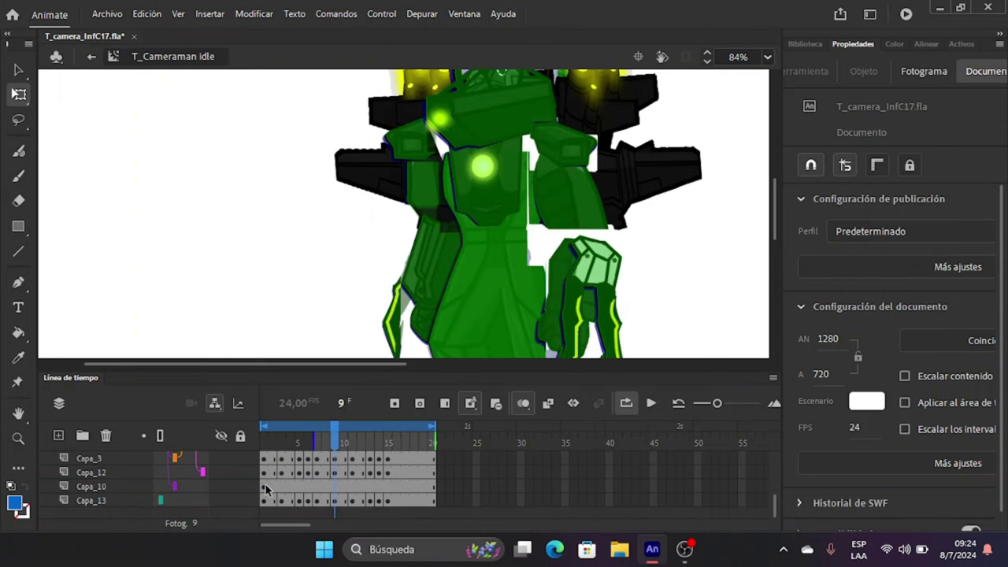
pyautogui.click(266, 488)
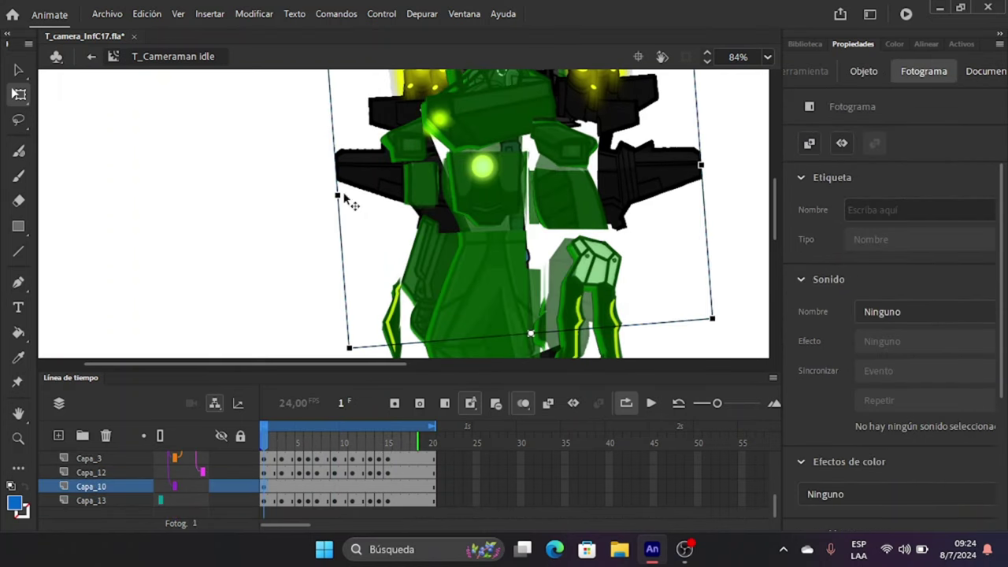
pyautogui.scroll(5, 339, 189)
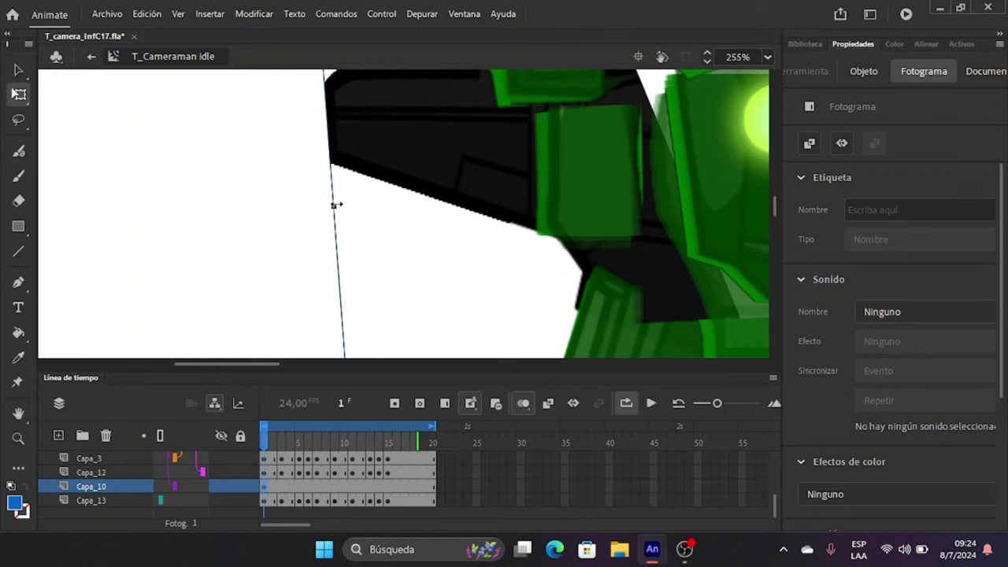
pyautogui.scroll(2, 337, 204)
pyautogui.moveTo(329, 209); pyautogui.dragTo(326, 210)
pyautogui.scroll(-8, 331, 209)
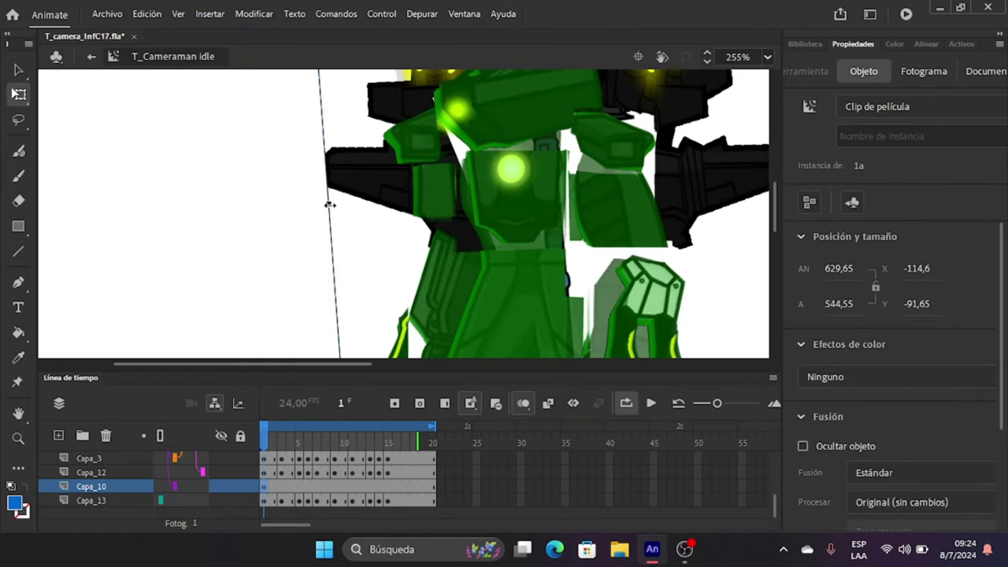
pyautogui.scroll(1, 321, 215)
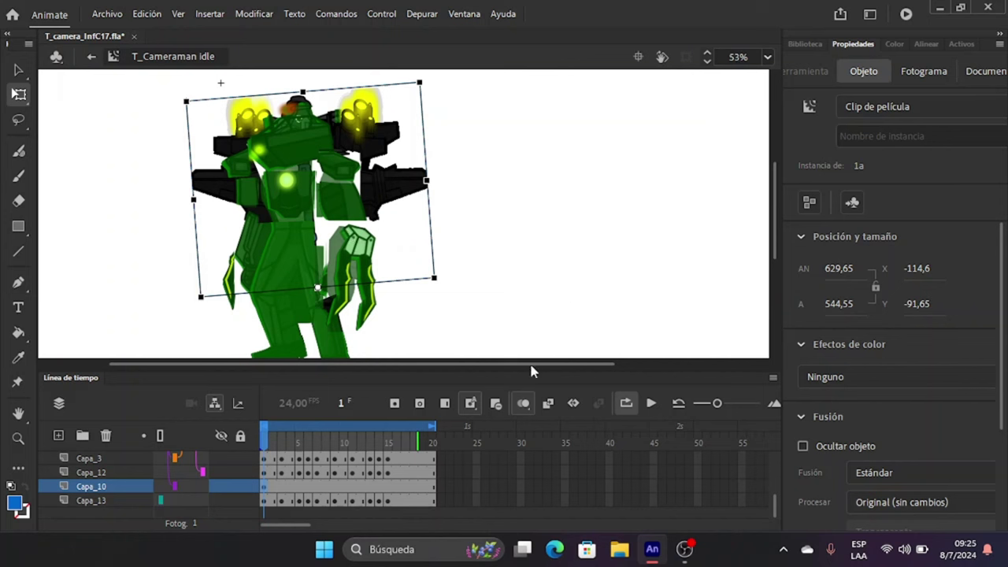
# Turn off onion skinning, and on frame 15 of Capa_10 narrow the backpack clip from its right edge to about 623.05.
pyautogui.click(523, 403)
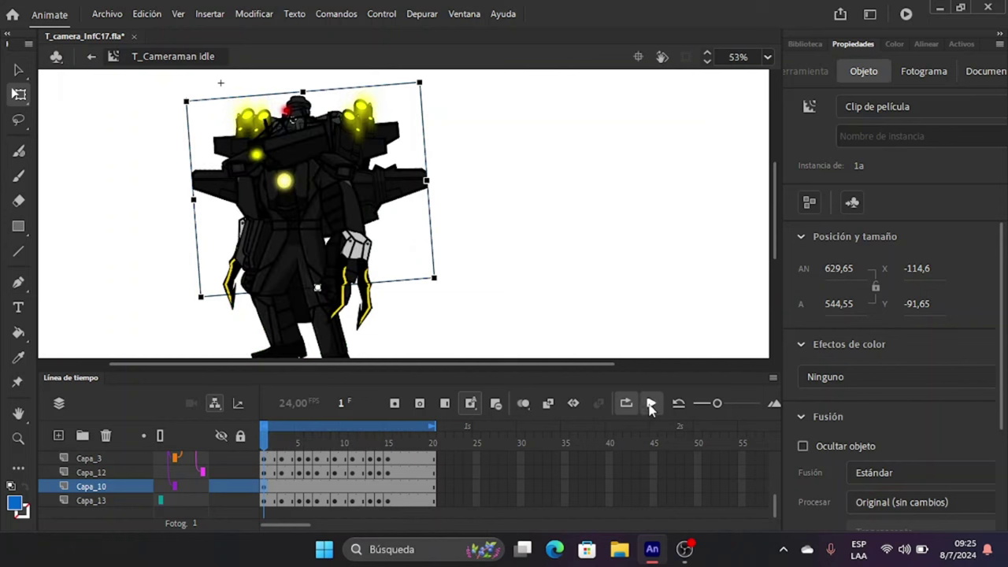
pyautogui.click(651, 403)
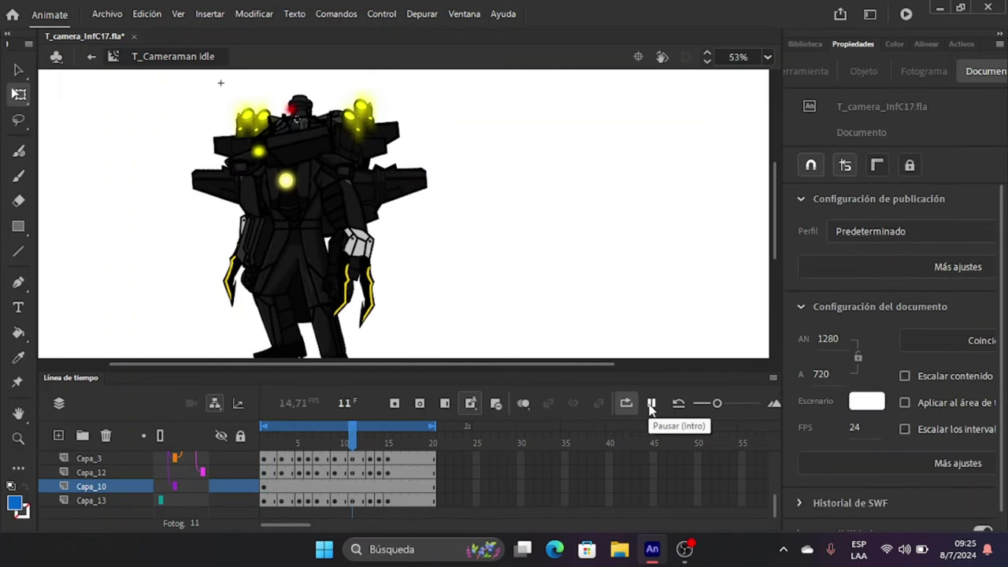
pyautogui.click(389, 482)
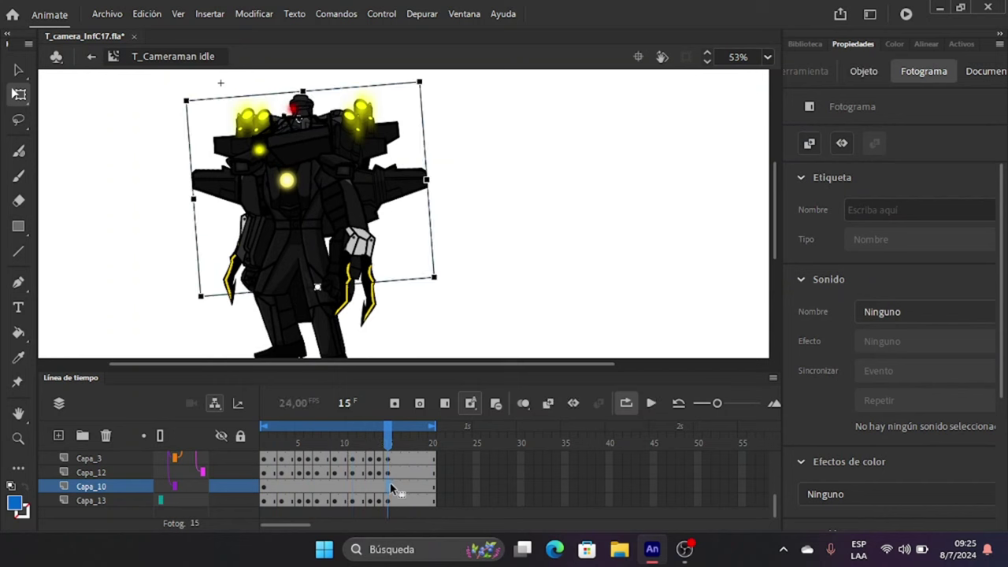
pyautogui.scroll(5, 431, 178)
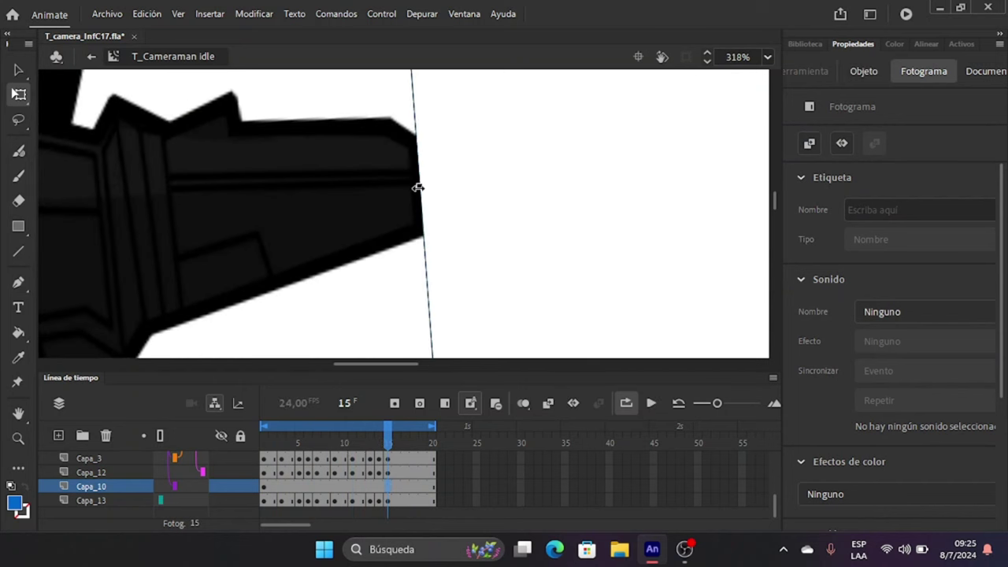
pyautogui.moveTo(417, 187); pyautogui.dragTo(409, 188)
pyautogui.scroll(-5, 522, 171)
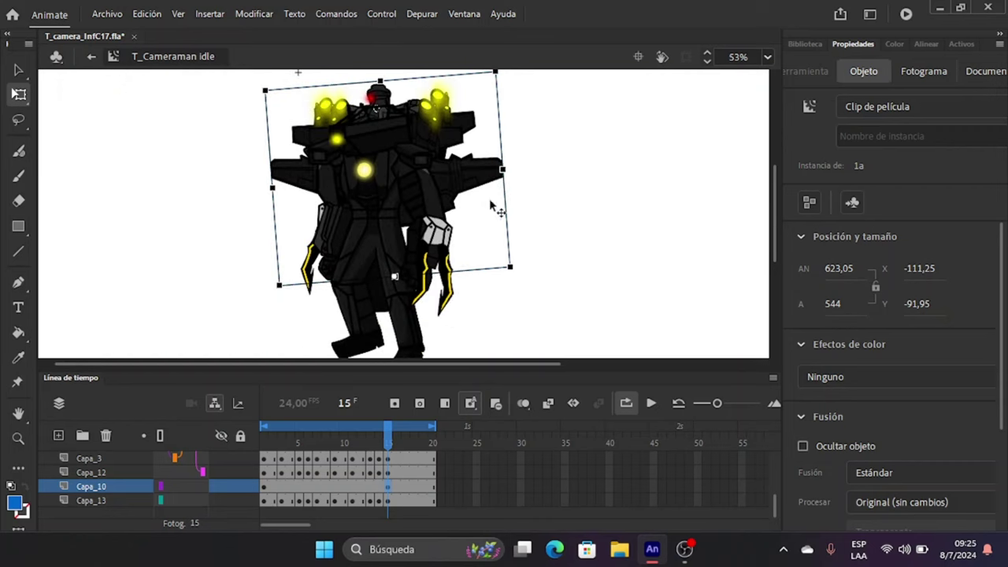
# Preview the two backpack poses in the loop, and create a classic tween from frame 1 to frame 15 of Capa_10.
pyautogui.moveTo(389, 439); pyautogui.dragTo(423, 437)
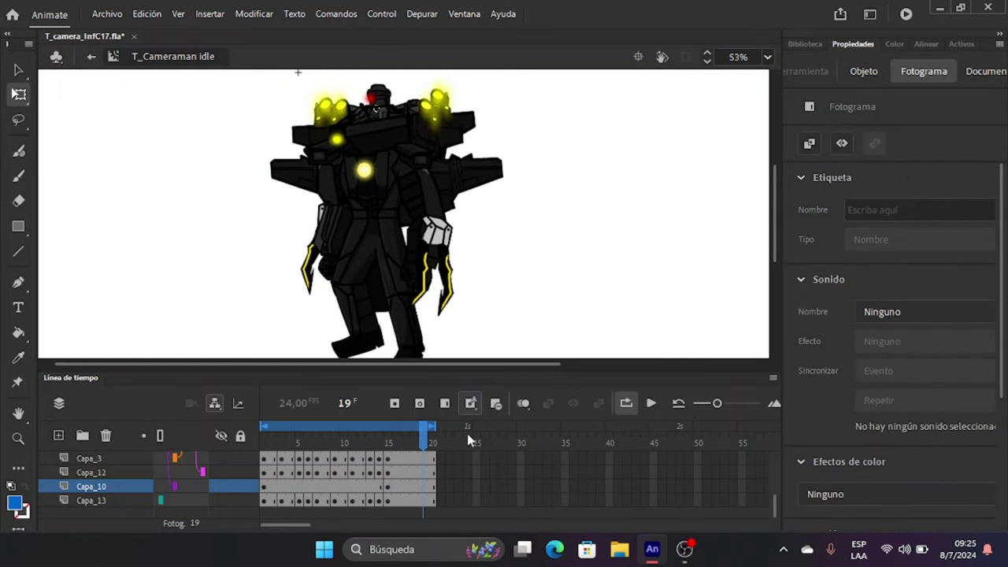
pyautogui.click(651, 402)
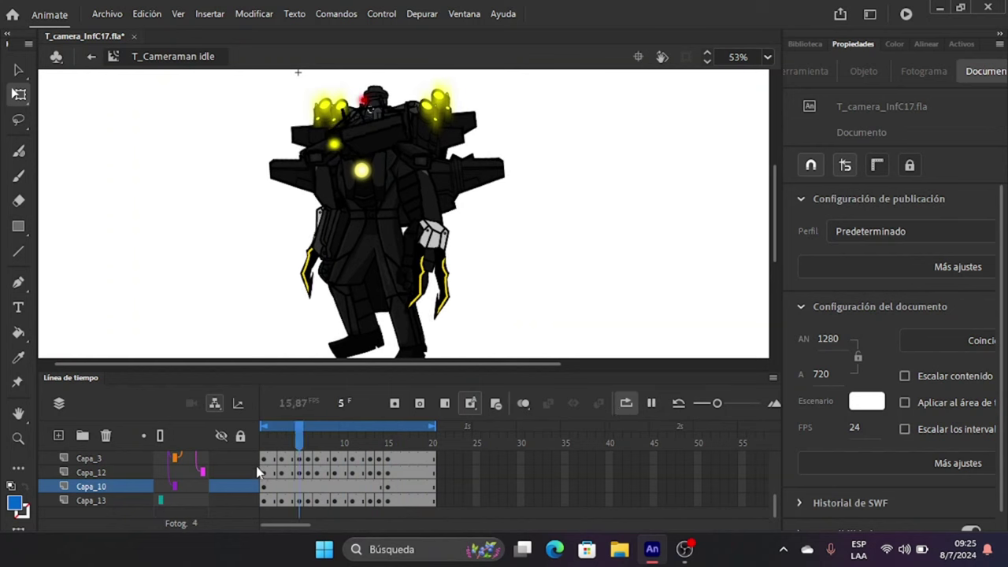
pyautogui.click(265, 487)
pyautogui.rightClick(265, 493)
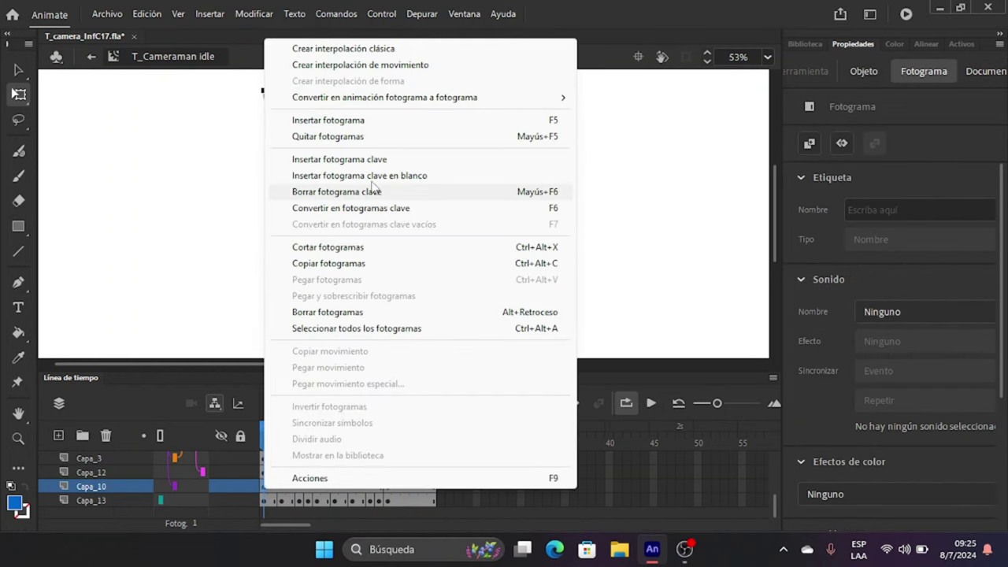
pyautogui.click(471, 50)
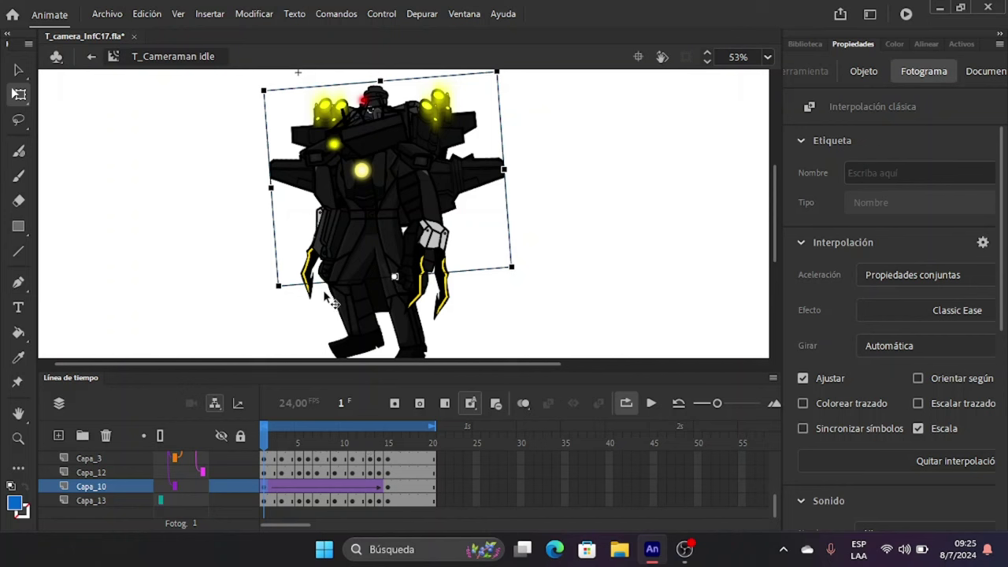
# Reshape the frame 1 backpack clip from its upper edge to about 634.6 wide and 542.95 high.
pyautogui.scroll(5, 347, 95)
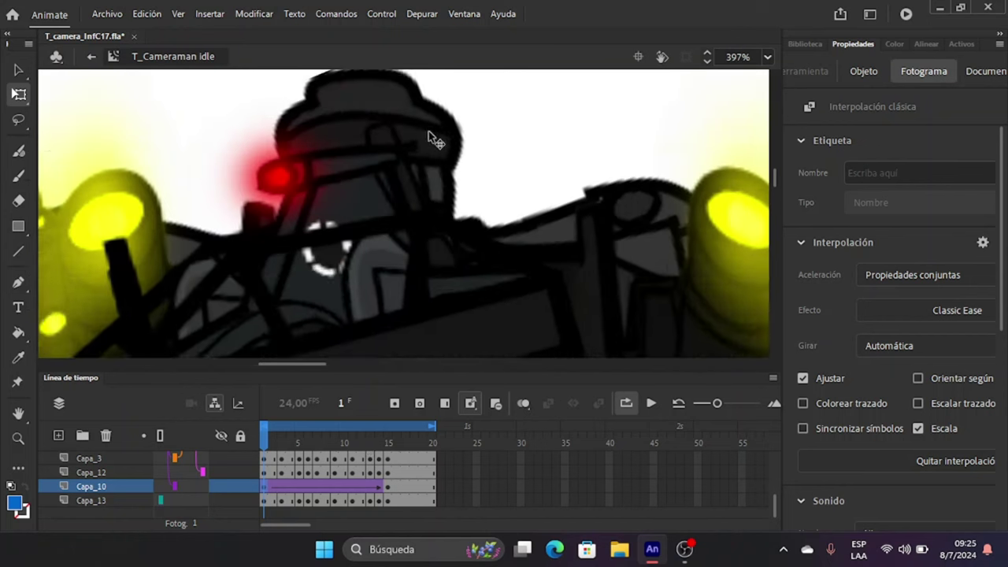
pyautogui.scroll(2, 398, 226)
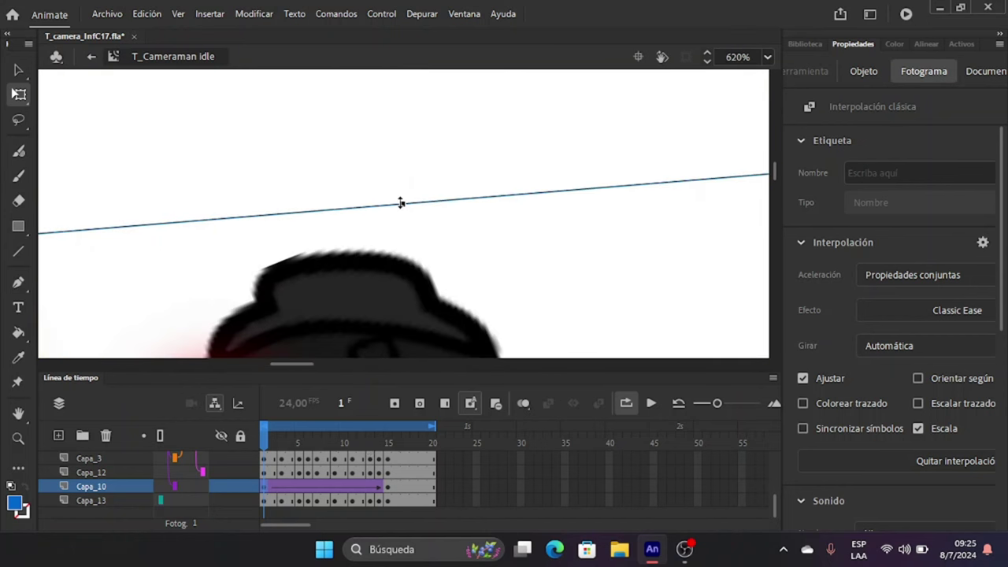
pyautogui.moveTo(402, 205); pyautogui.dragTo(387, 209)
pyautogui.scroll(-8, 315, 242)
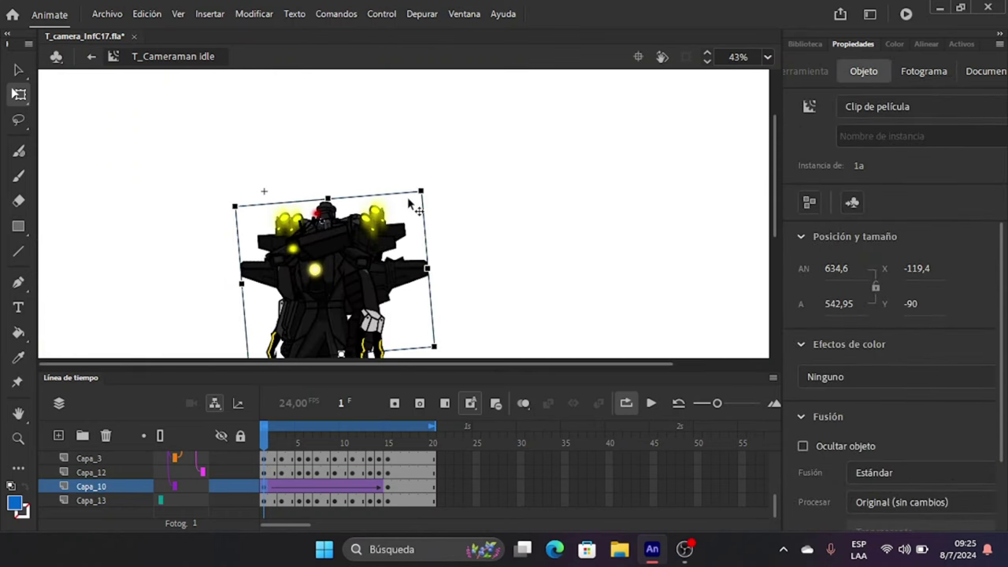
pyautogui.scroll(-3, 312, 239)
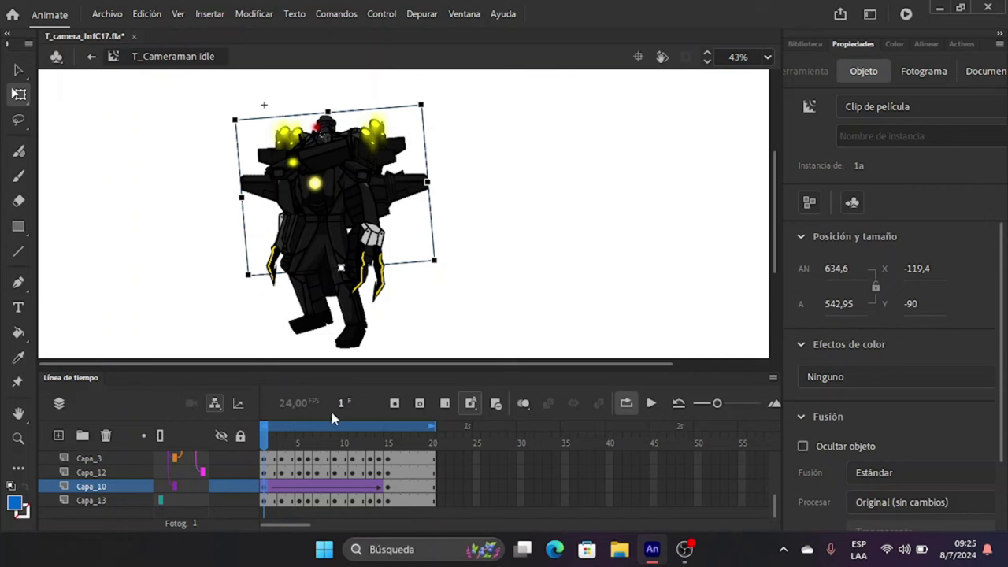
# Apply the Cubic Ease In Out effect to the classic tween on Capa_10.
pyautogui.click(822, 46)
pyautogui.click(839, 48)
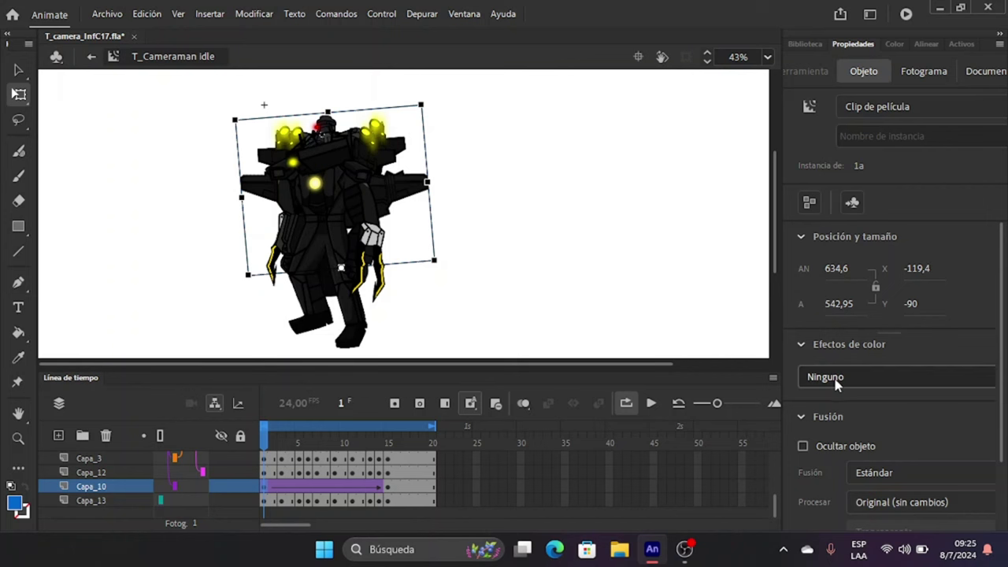
pyautogui.click(264, 486)
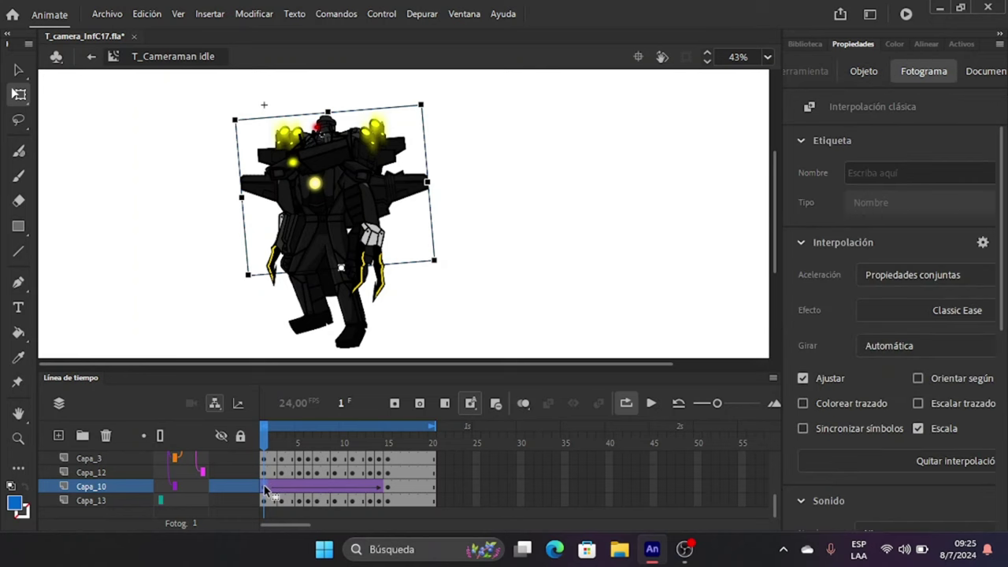
pyautogui.rightClick(264, 486)
pyautogui.click(885, 308)
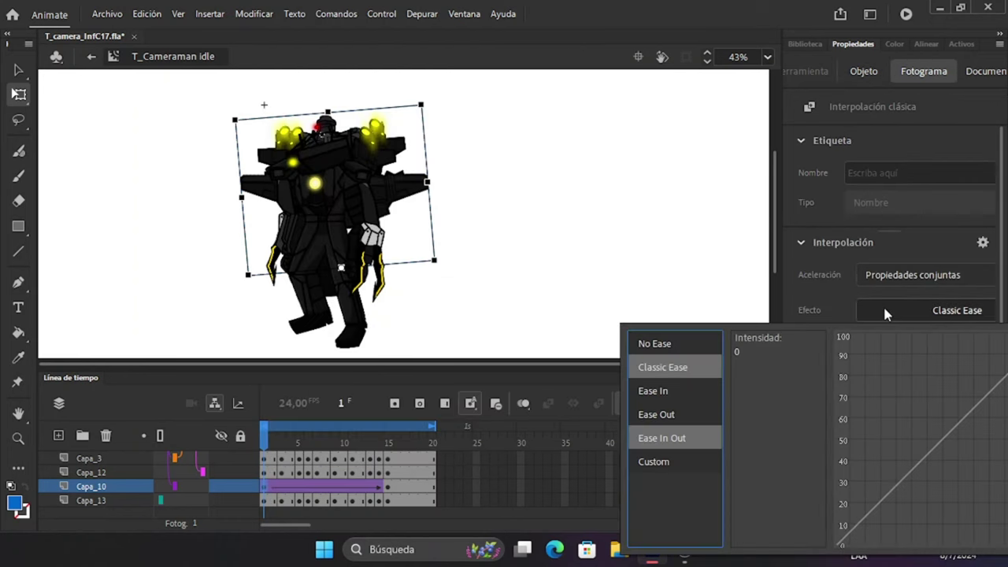
pyautogui.click(673, 436)
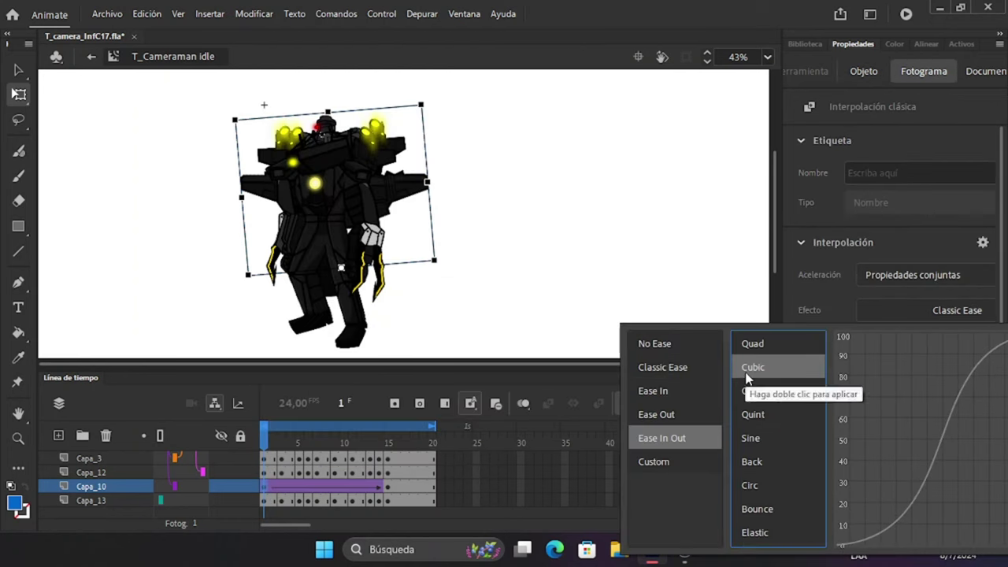
pyautogui.doubleClick(749, 368)
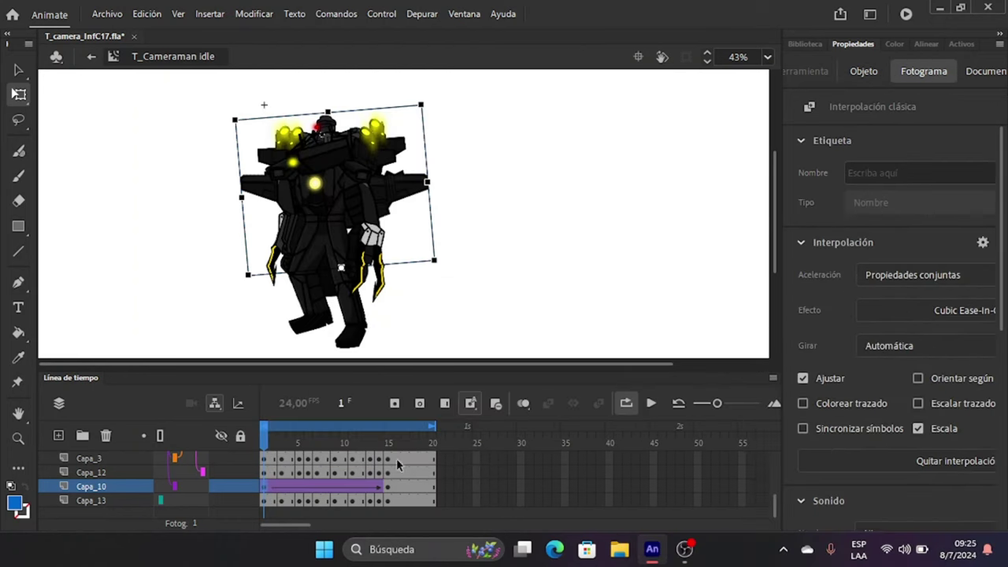
# Convert the Capa_10 tween to frame-by-frame animation with a keyframe on every frame.
pyautogui.rightClick(263, 487)
pyautogui.moveTo(486, 103)
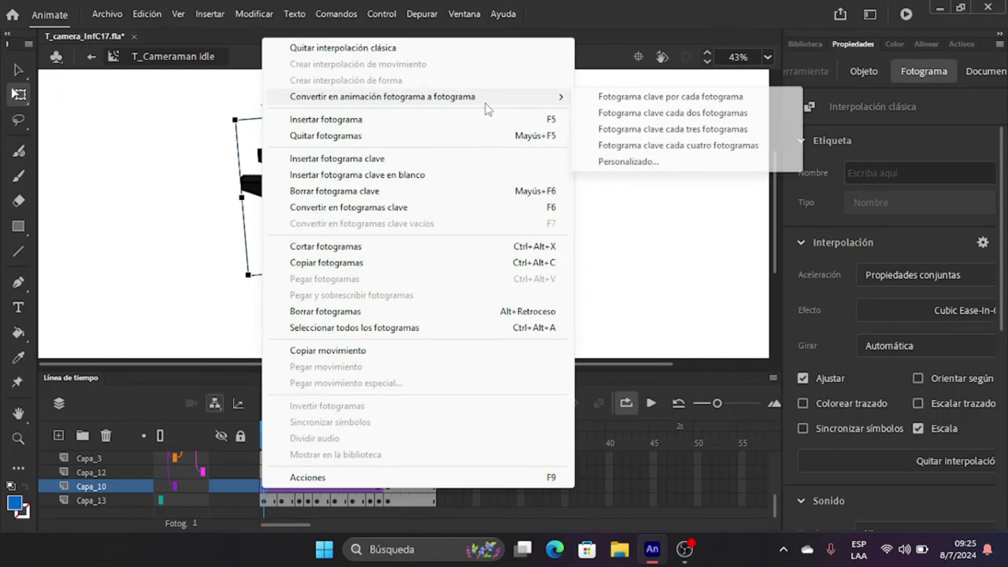
pyautogui.click(607, 97)
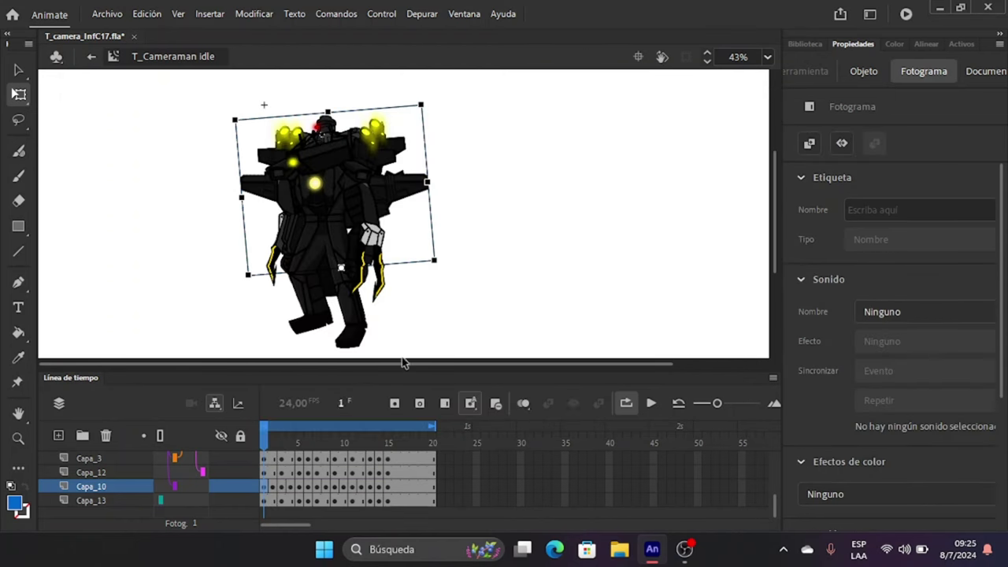
# Clear the Capa_10 keyframes on frames 2, 4, 8, 10 and 12 together.
pyautogui.click(274, 489)
pyautogui.moveTo(274, 489); pyautogui.dragTo(326, 487)
pyautogui.click(344, 486)
pyautogui.click(360, 488)
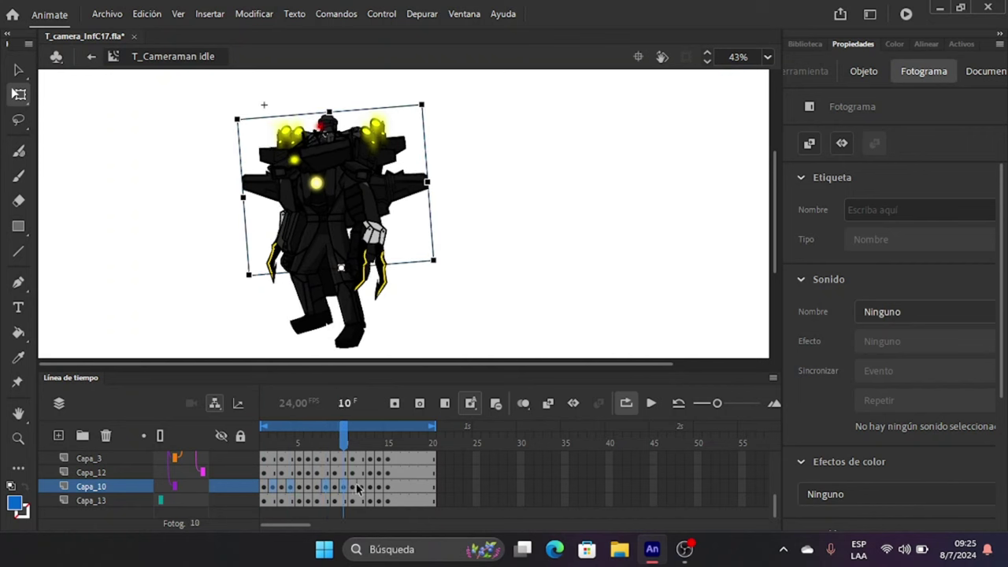
pyautogui.rightClick(360, 488)
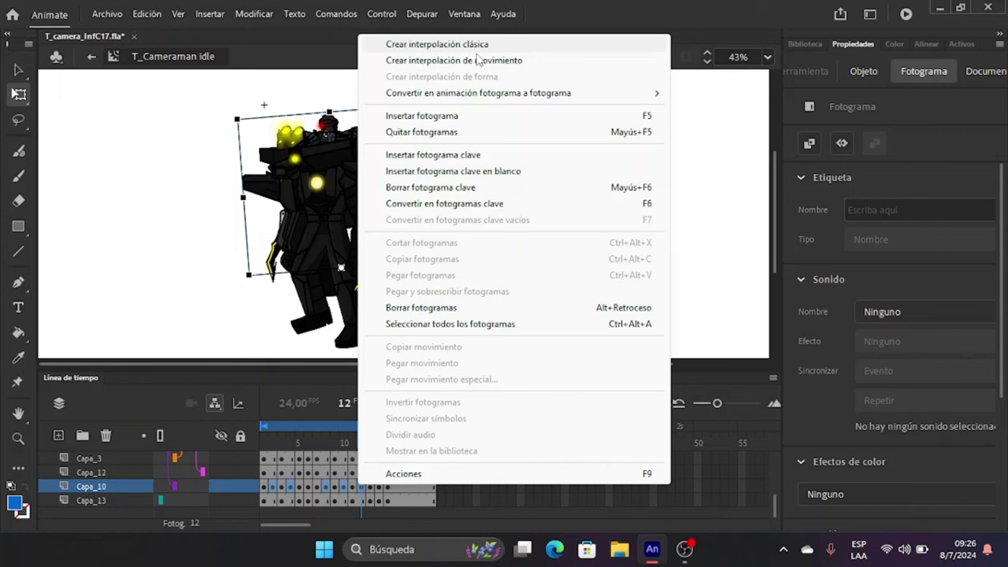
pyautogui.click(477, 189)
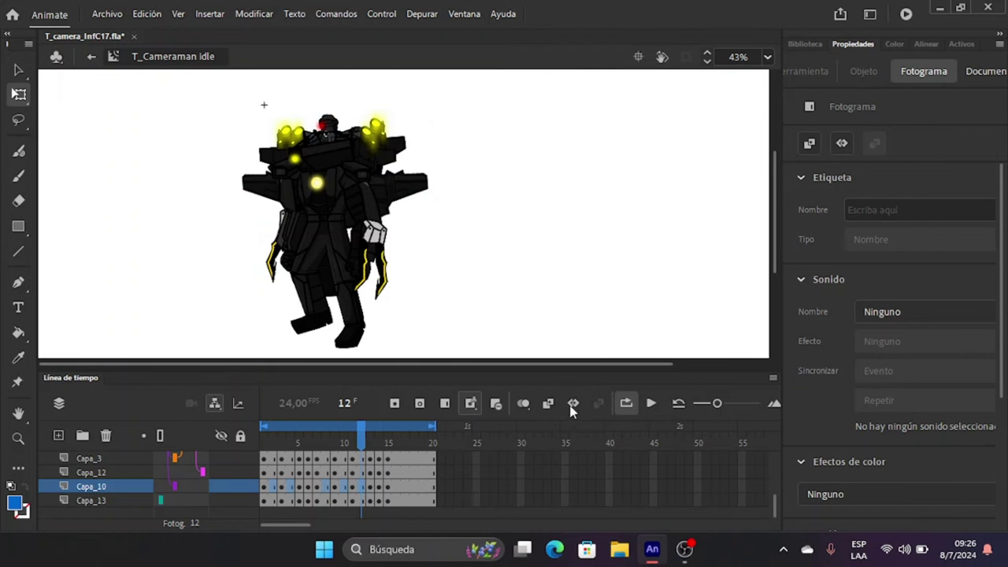
# Play the loop to check the backpack's frame-by-frame motion with the rest of the body, and pause it.
pyautogui.click(652, 404)
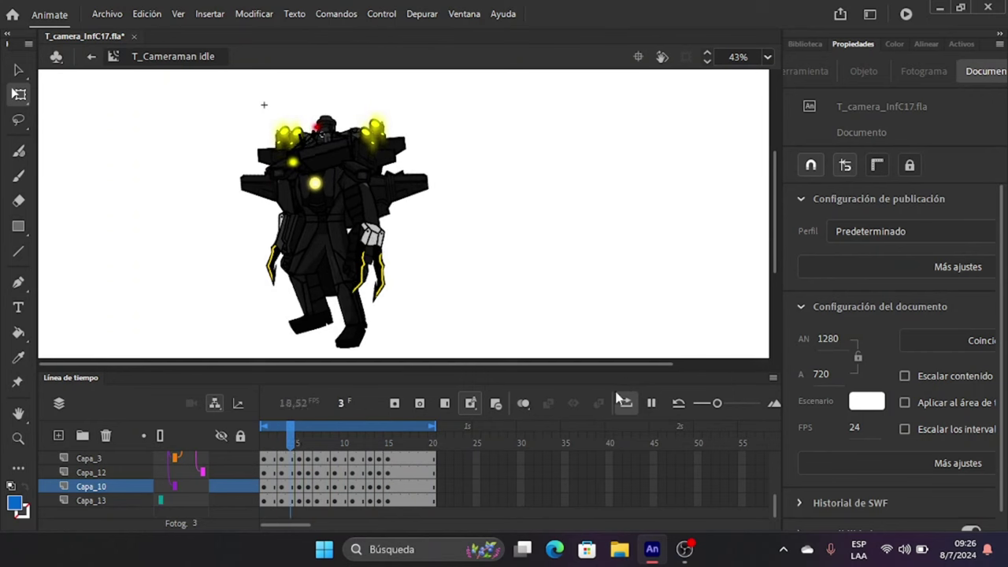
pyautogui.click(653, 403)
pyautogui.click(704, 333)
# Open the T_Cameraman down symbol from the library for editing and extend its loop range to frame 20.
pyautogui.click(815, 43)
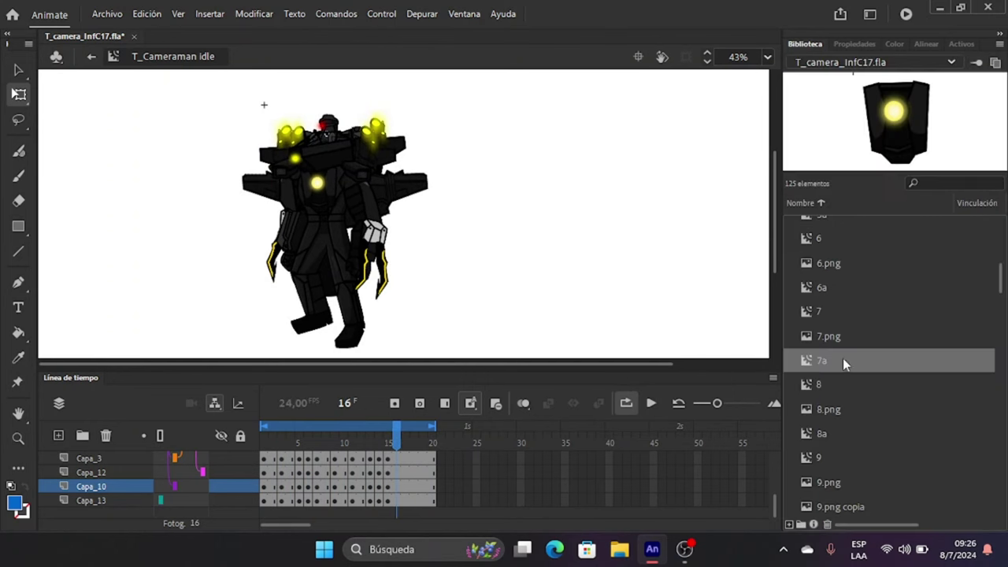
pyautogui.scroll(-20, 820, 452)
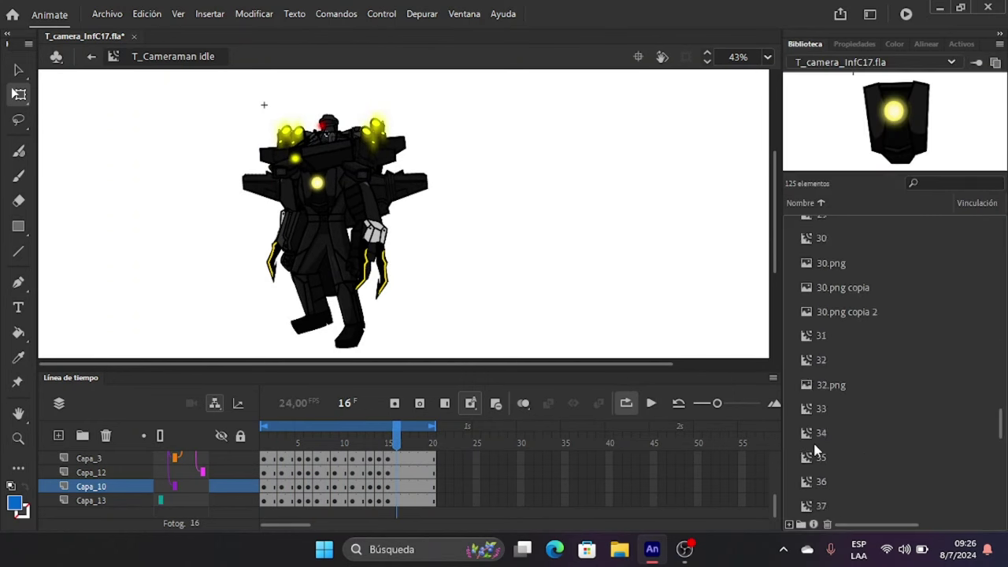
pyautogui.scroll(-10, 808, 439)
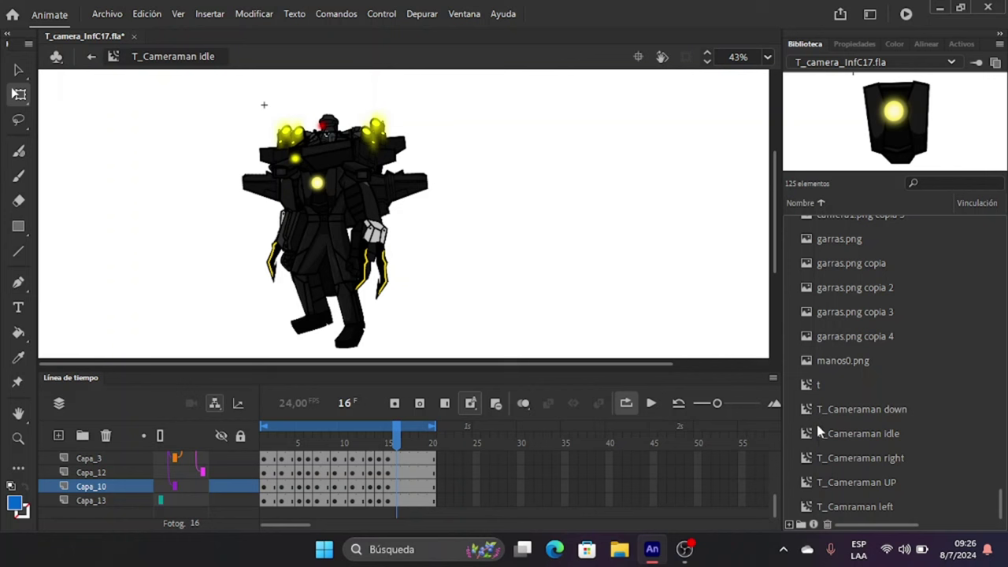
pyautogui.doubleClick(806, 411)
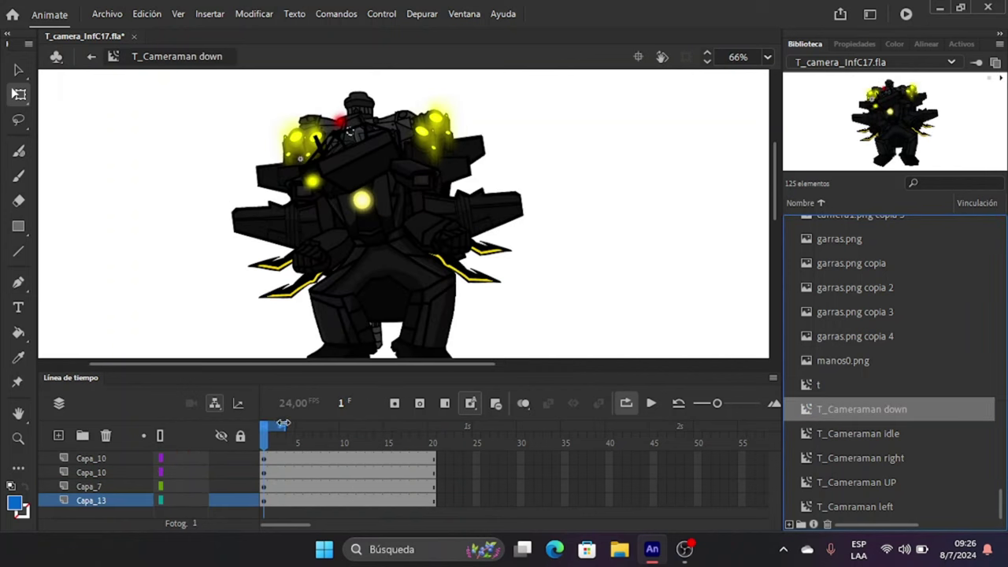
pyautogui.moveTo(282, 423); pyautogui.dragTo(433, 426)
# Convert the hammer artwork on frame 1 of Capa_13 to a movie clip symbol named s1.
pyautogui.click(266, 500)
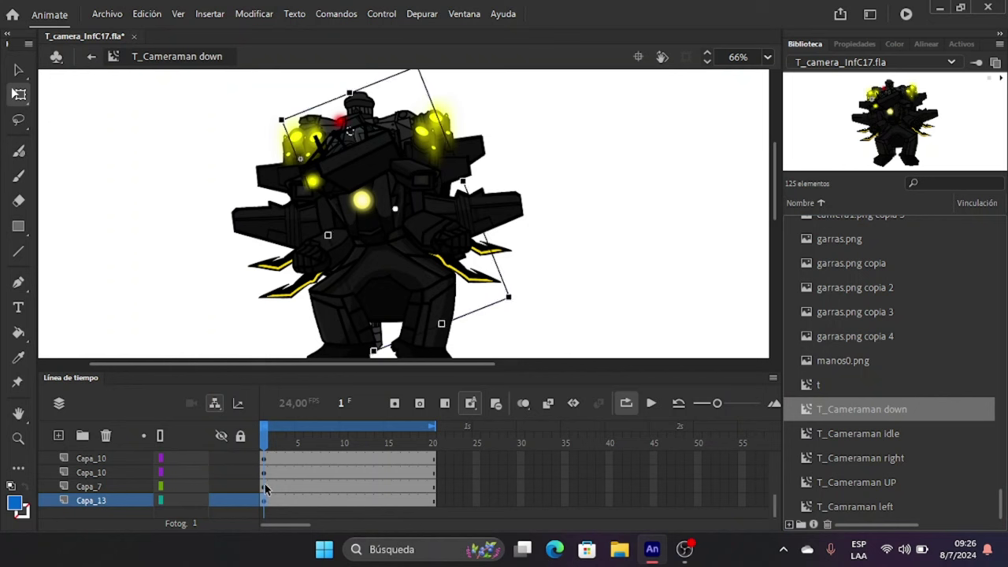
pyautogui.press('F8')
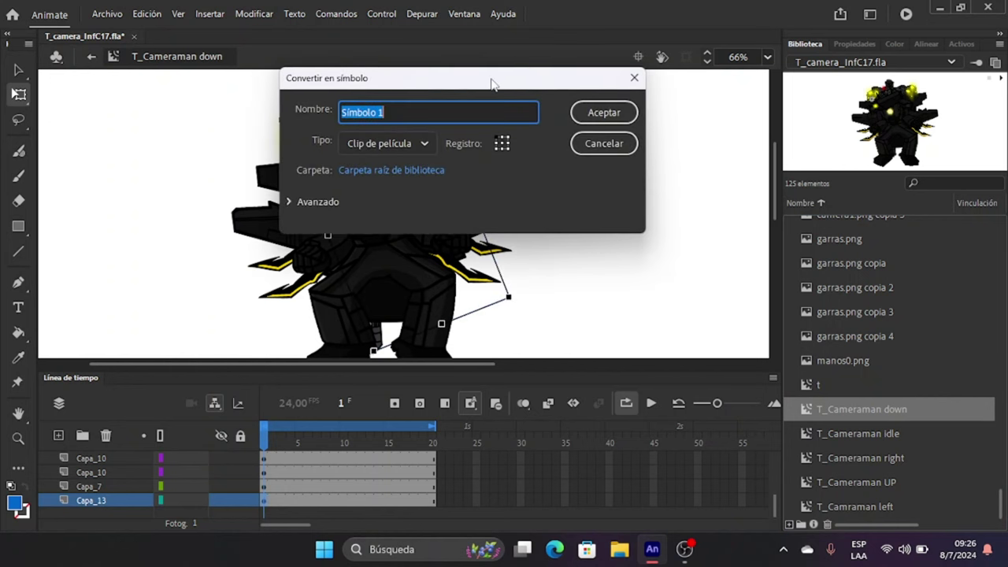
pyautogui.write('s1')
pyautogui.click(604, 113)
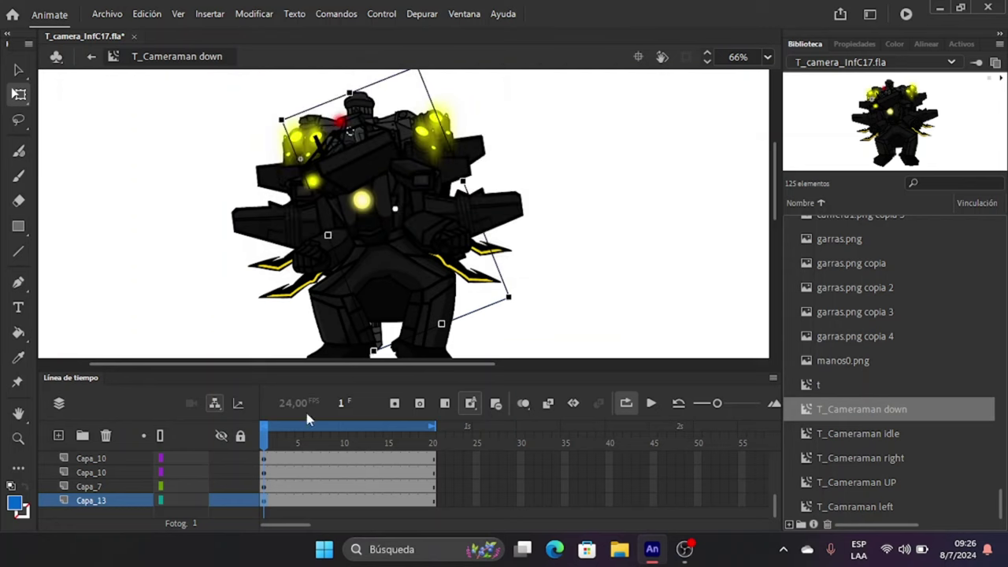
# Convert the backpack artwork on frame 1 of Capa_7 to a movie clip symbol named s2.
pyautogui.click(263, 486)
pyautogui.press('F8')
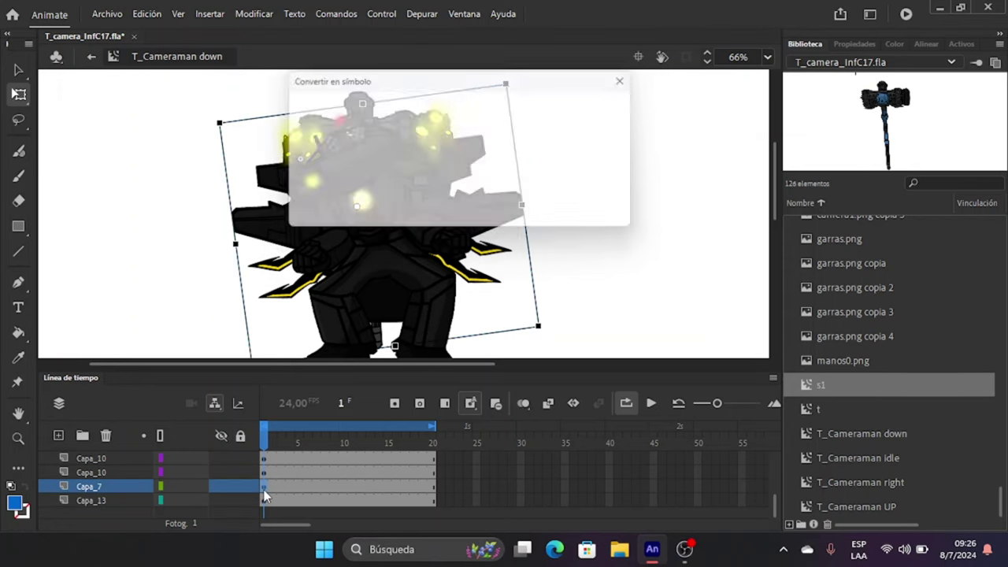
pyautogui.write('s')
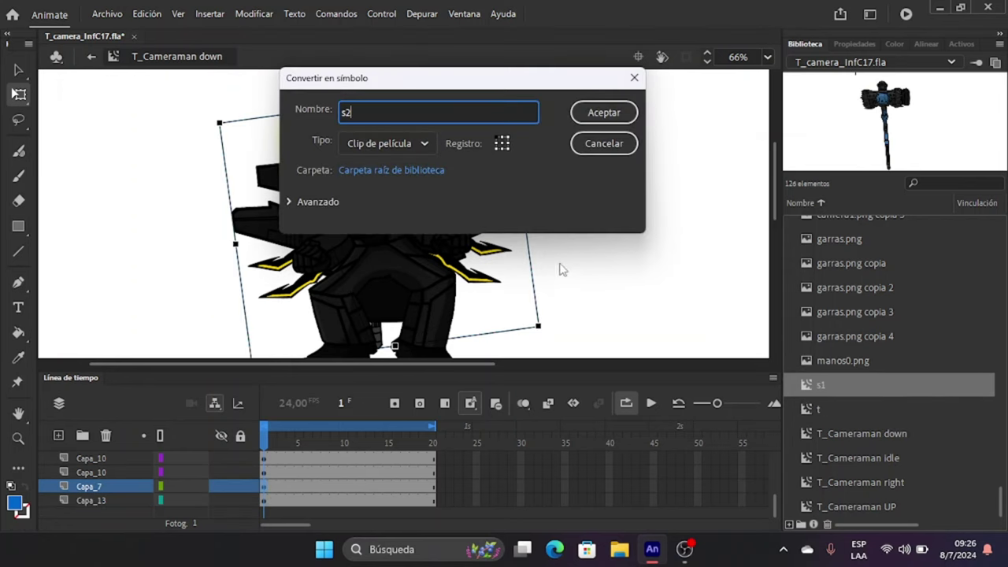
pyautogui.write('2')
pyautogui.click(604, 113)
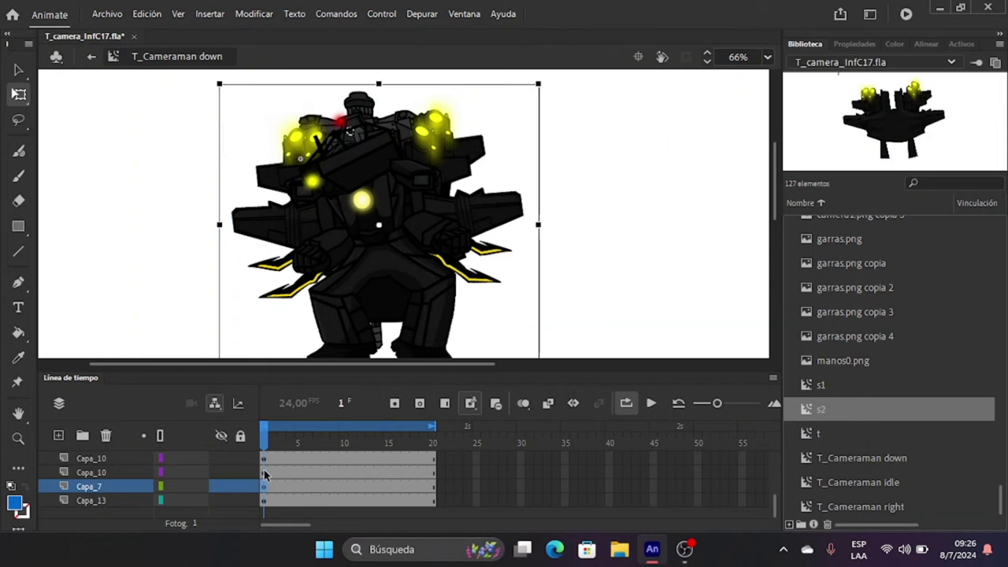
# Convert the claws on frame 1 of the lower Capa_10 layer to a movie clip symbol named s3.
pyautogui.click(265, 473)
pyautogui.press('F8')
pyautogui.write('s3')
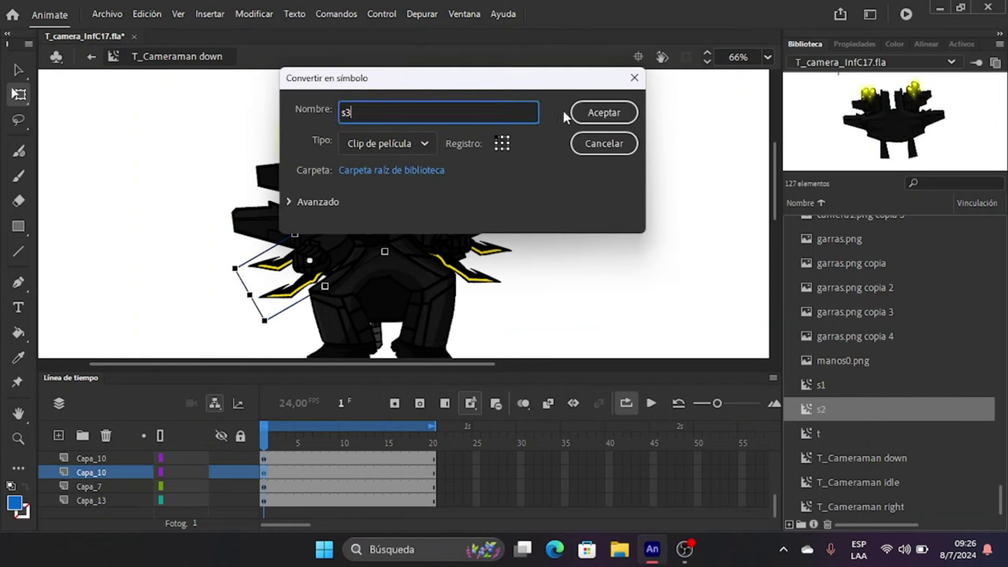
pyautogui.click(598, 112)
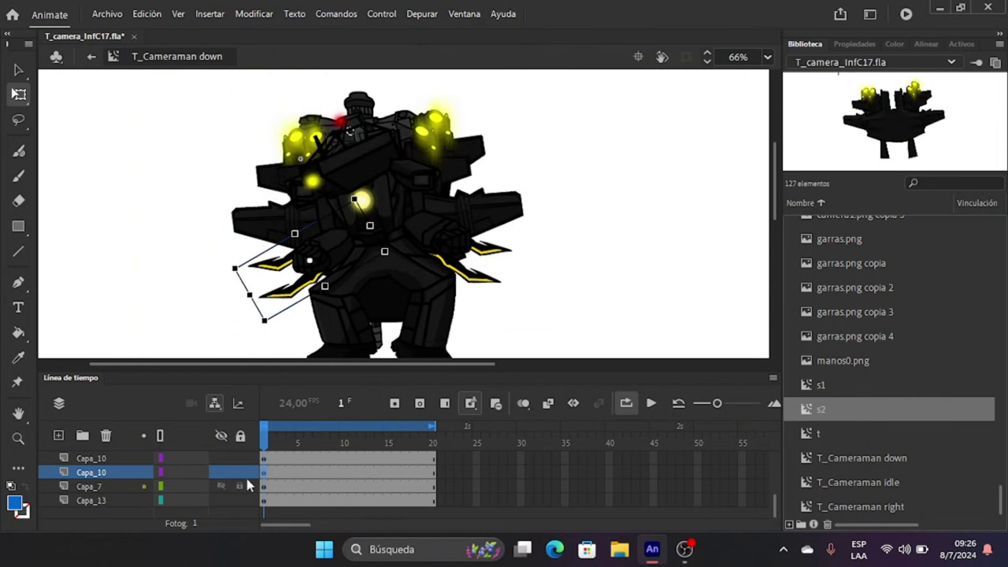
# Convert the claws on frame 1 of the upper Capa_10 layer to a movie clip symbol named s4.
pyautogui.click(265, 458)
pyautogui.press('F8')
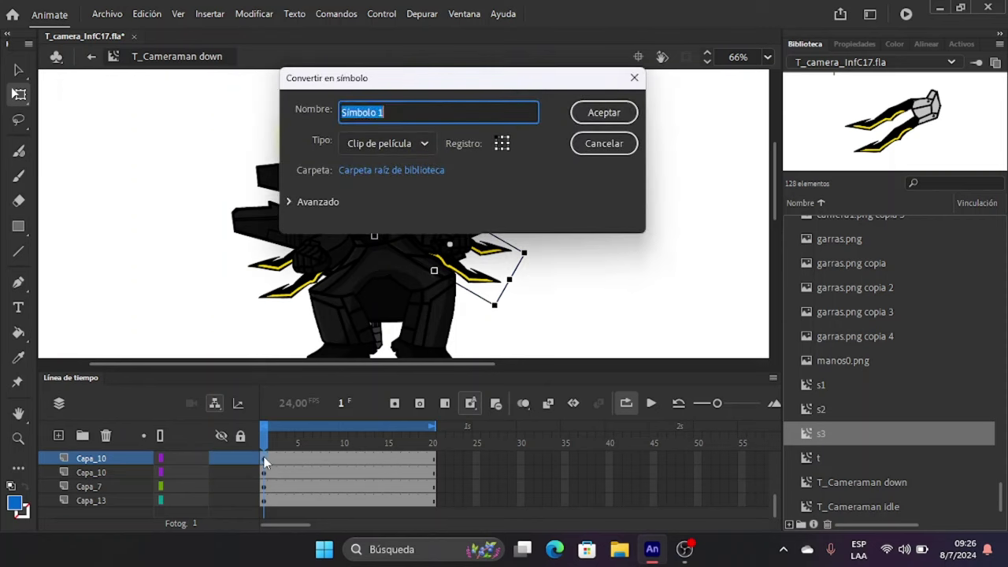
pyautogui.write('s4')
pyautogui.click(603, 113)
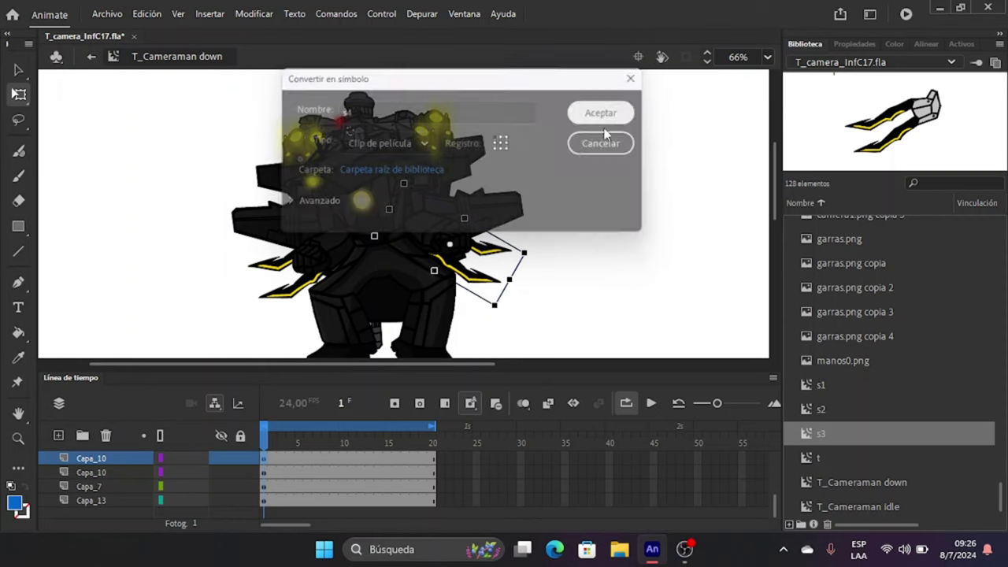
# Convert the upper arm on frame 1 of Capa_2 to a movie clip symbol named s5.
pyautogui.scroll(1, 255, 471)
pyautogui.click(263, 475)
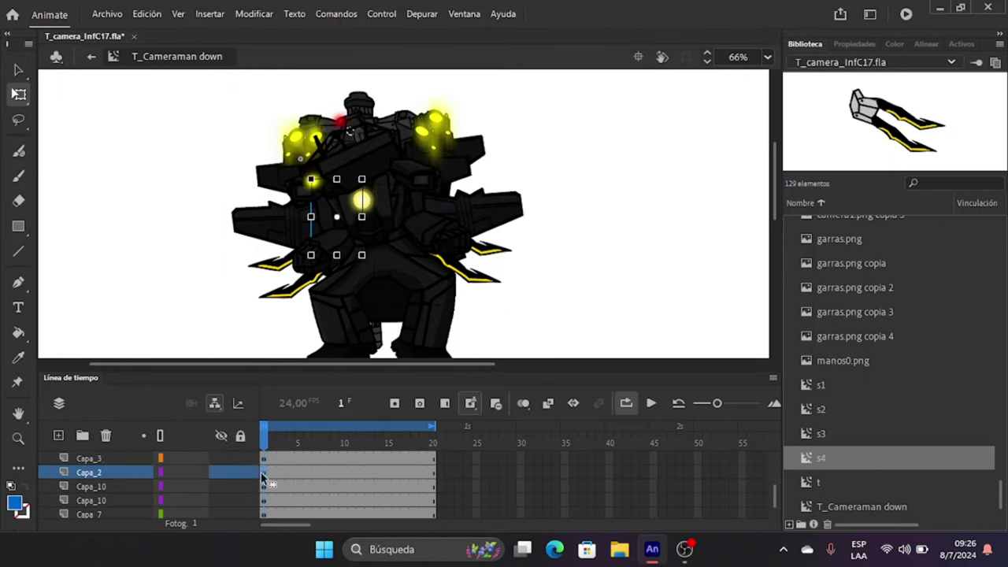
pyautogui.press('F8')
pyautogui.write('s')
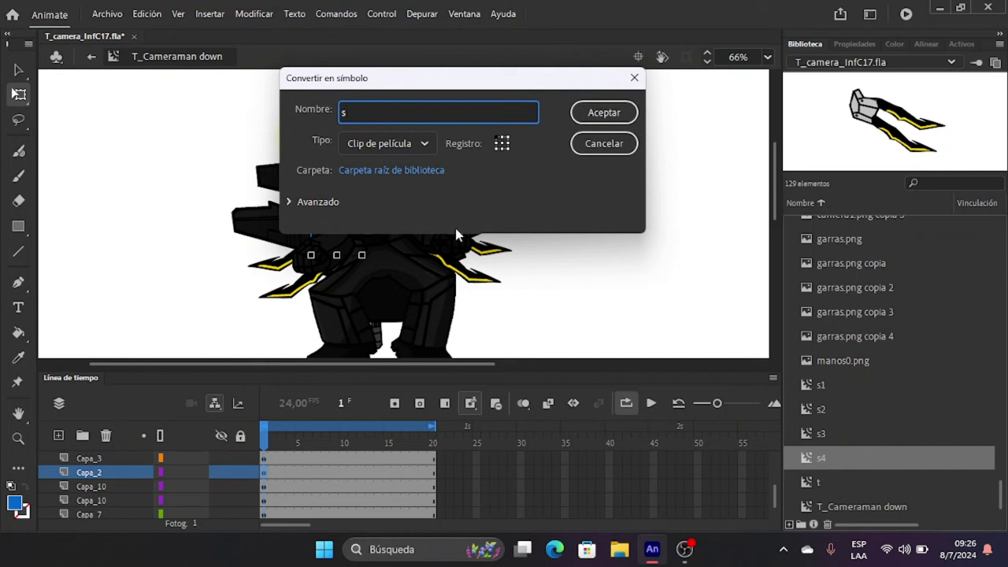
pyautogui.write('5')
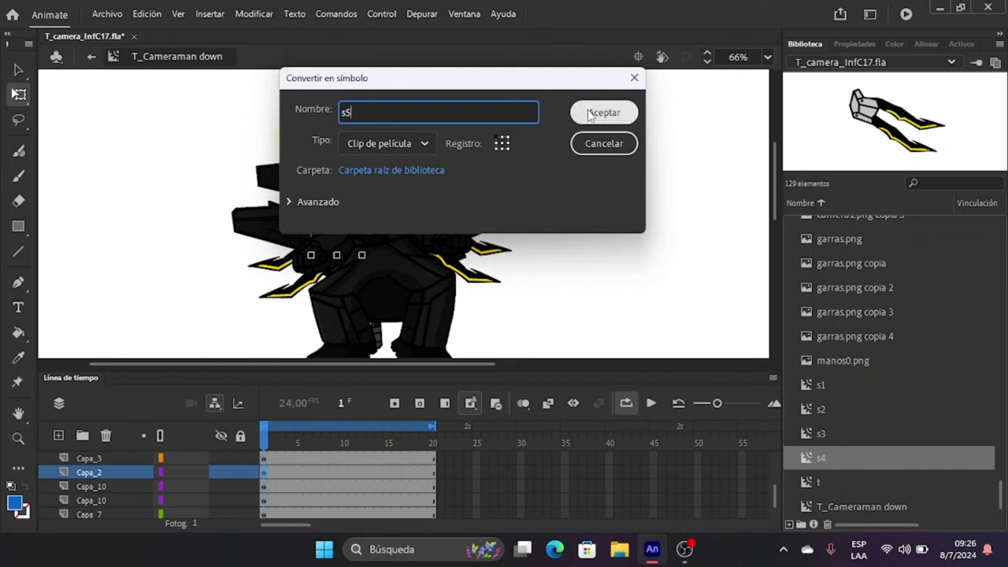
pyautogui.click(600, 114)
# Convert the other upper arm on frame 1 of Capa_3 to a movie clip symbol named s6.
pyautogui.scroll(1, 270, 472)
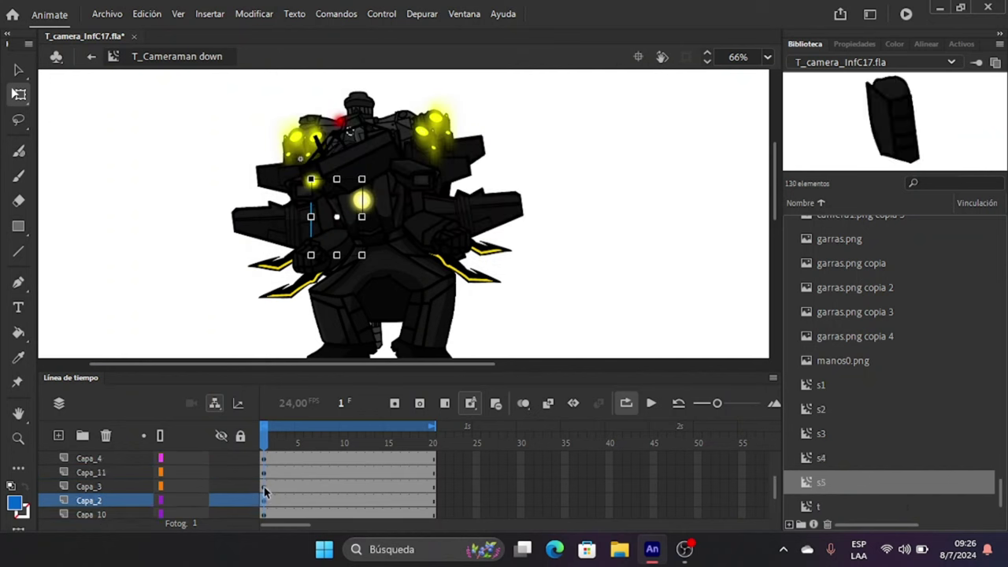
pyautogui.click(264, 487)
pyautogui.press('F8')
pyautogui.write('s6')
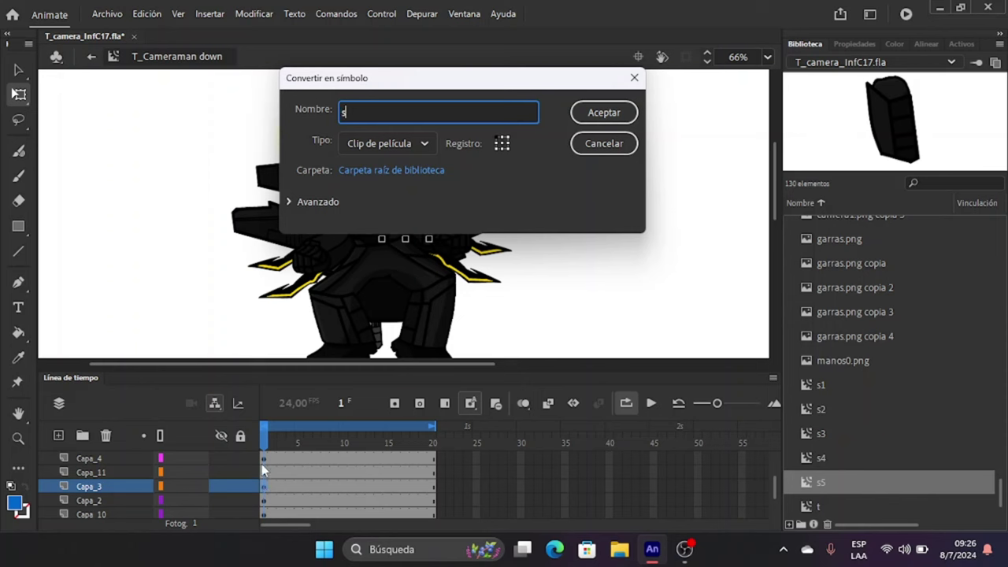
pyautogui.click(595, 113)
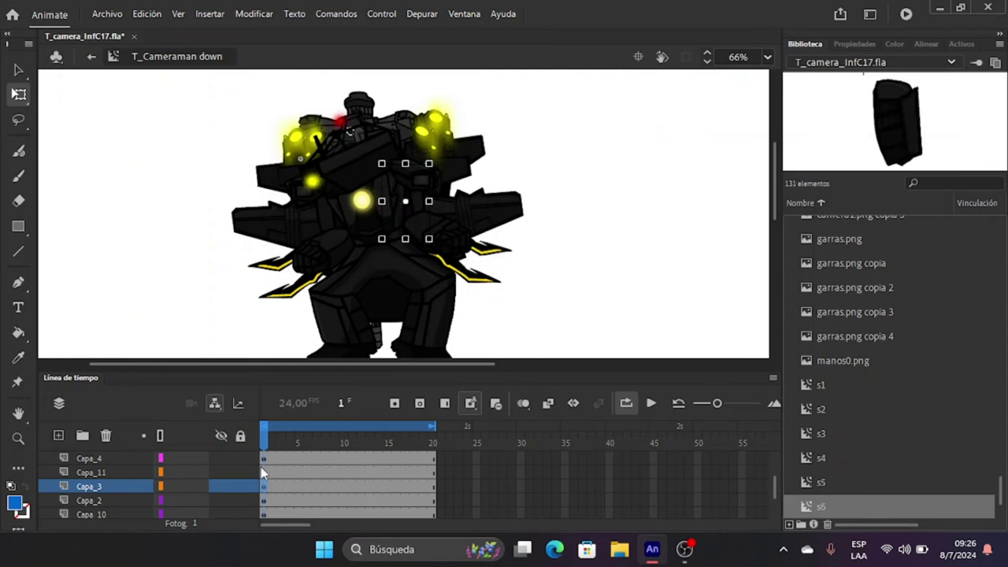
# Convert the shoulder camera on frame 1 of Capa_11 to a movie clip symbol named s7.
pyautogui.click(263, 472)
pyautogui.press('F8')
pyautogui.write('s7')
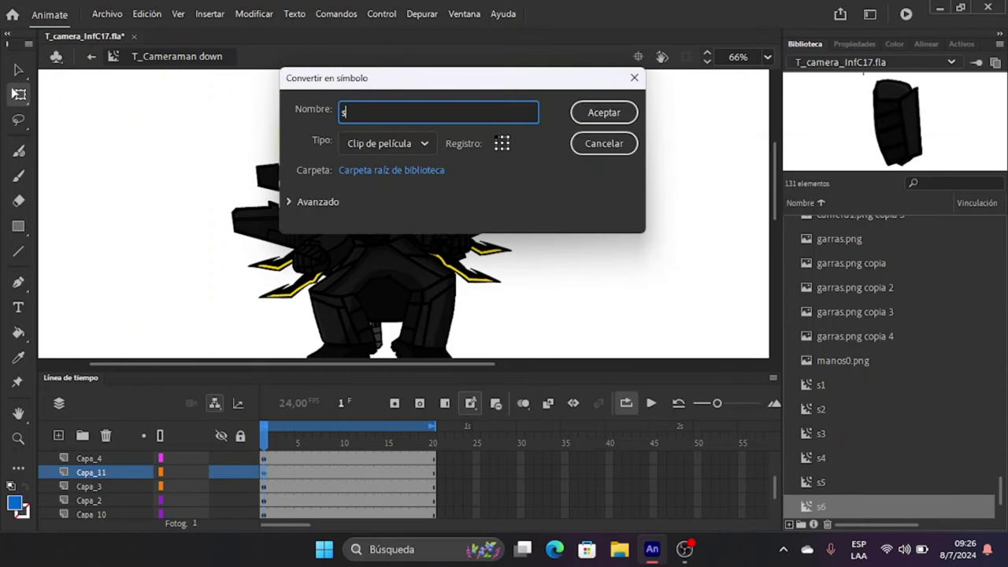
pyautogui.click(589, 115)
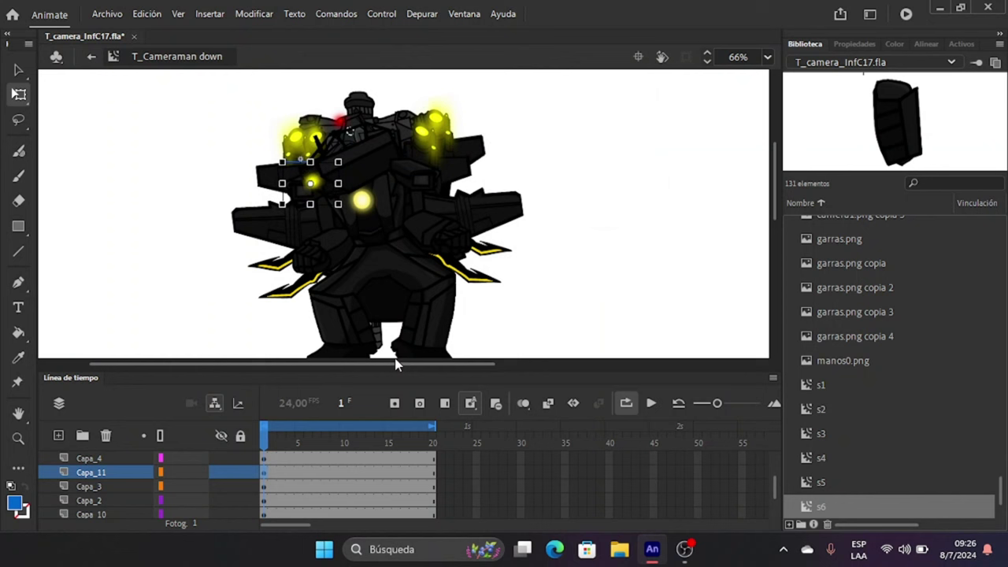
# Convert the forearm and fist on frame 1 of Capa_4 to a movie clip symbol named s8.
pyautogui.scroll(2, 268, 495)
pyautogui.click(263, 486)
pyautogui.press('F8')
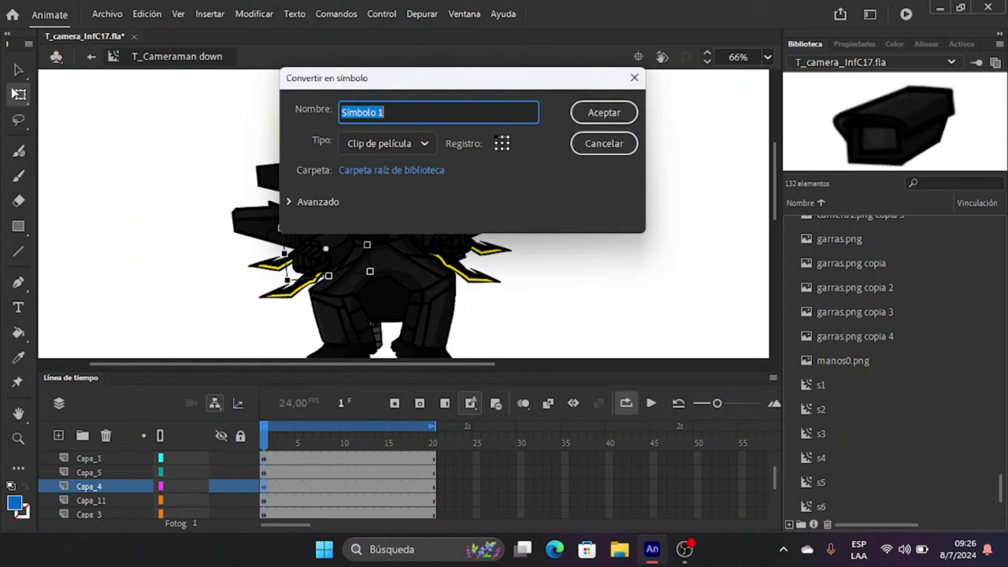
pyautogui.write('s8')
pyautogui.click(604, 113)
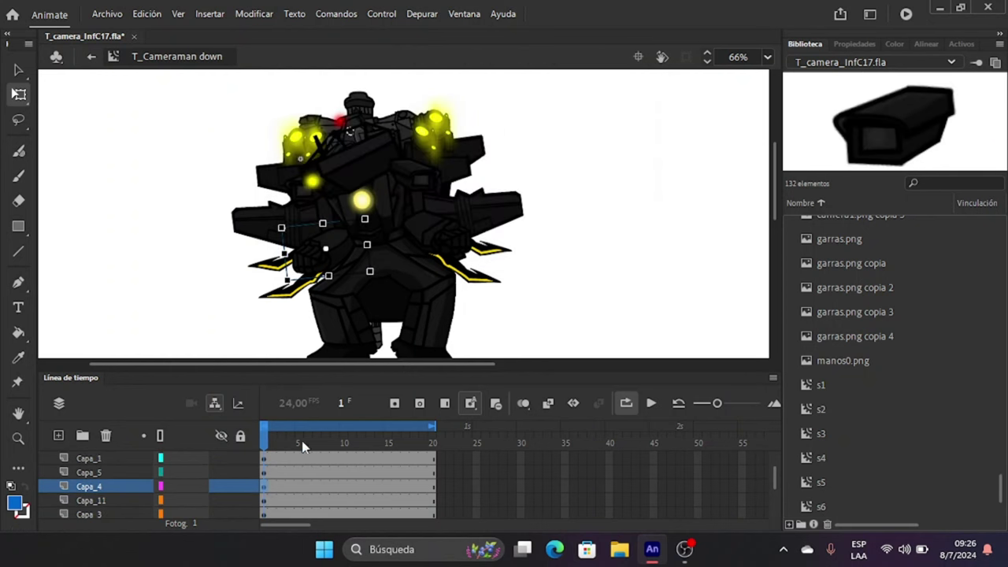
# Convert the other forearm and fist on frame 1 of Capa_5 to a movie clip symbol named s9.
pyautogui.click(263, 473)
pyautogui.press('F8')
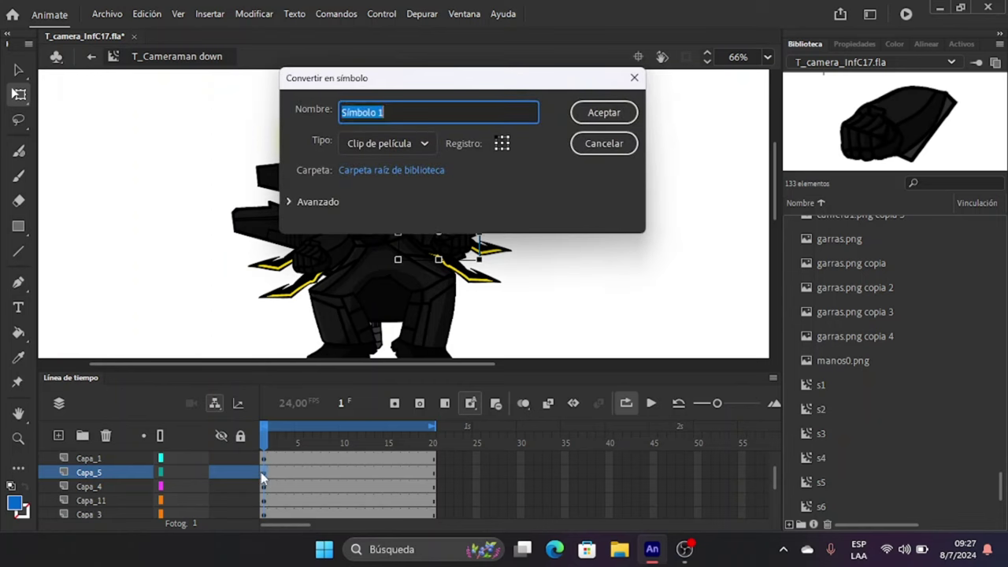
pyautogui.write('s9')
pyautogui.click(603, 113)
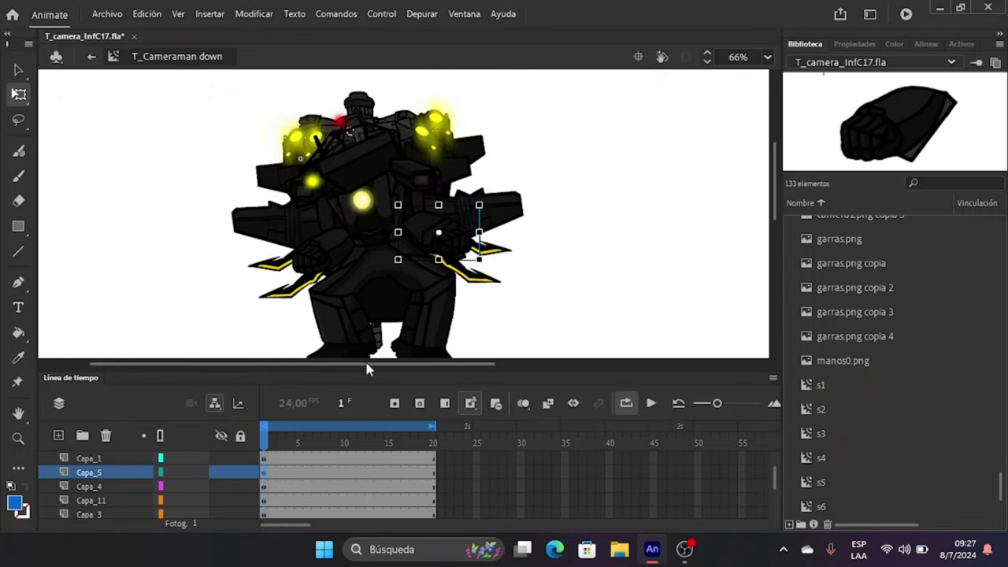
# Convert the waist and legs on frame 1 of Capa_1 to a movie clip symbol named s10.
pyautogui.click(262, 457)
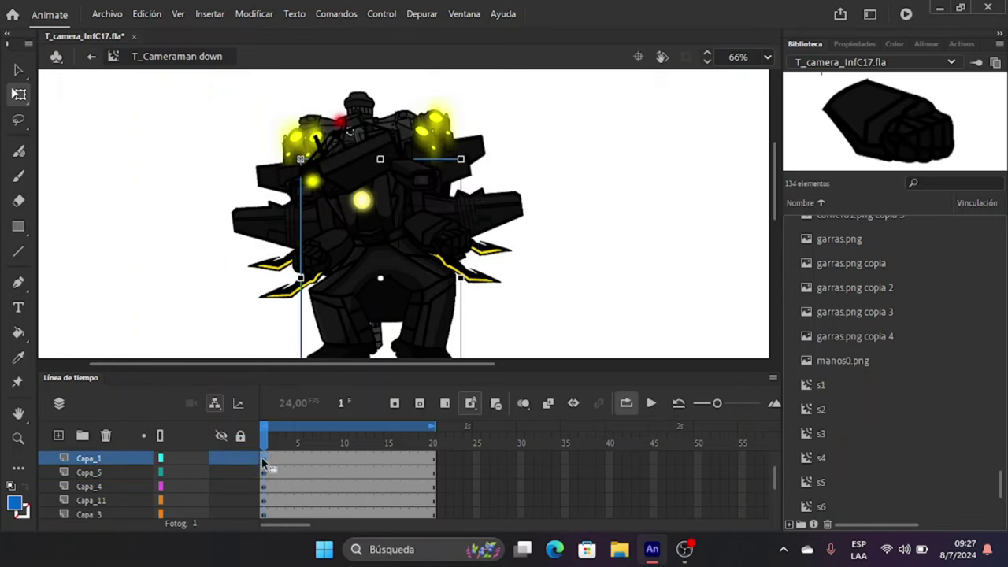
pyautogui.press('F8')
pyautogui.write('s')
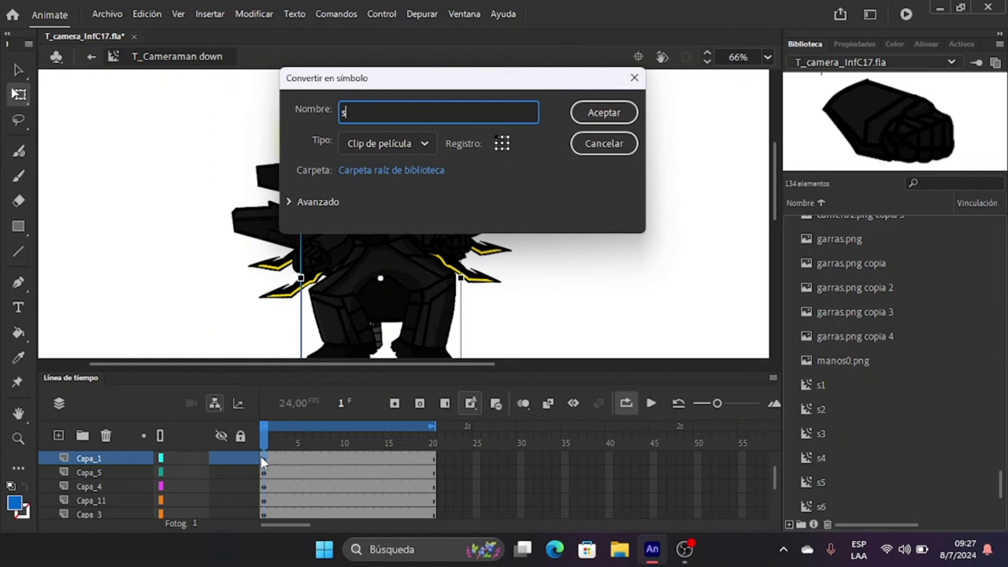
pyautogui.write('10')
pyautogui.click(603, 113)
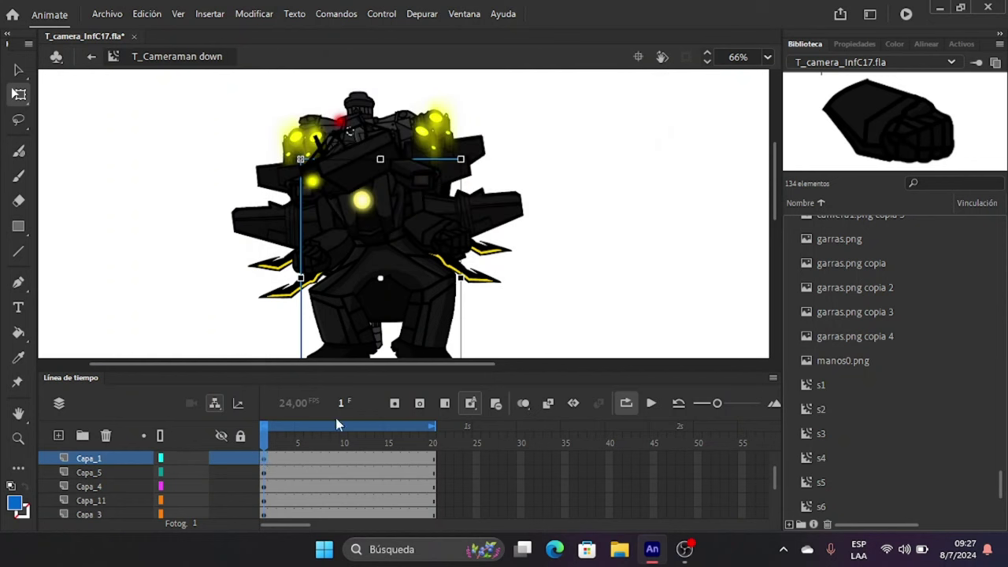
# Convert the chest with the glowing core on frame 1 of Capa_6 to a movie clip symbol named s11.
pyautogui.scroll(1, 236, 473)
pyautogui.click(263, 487)
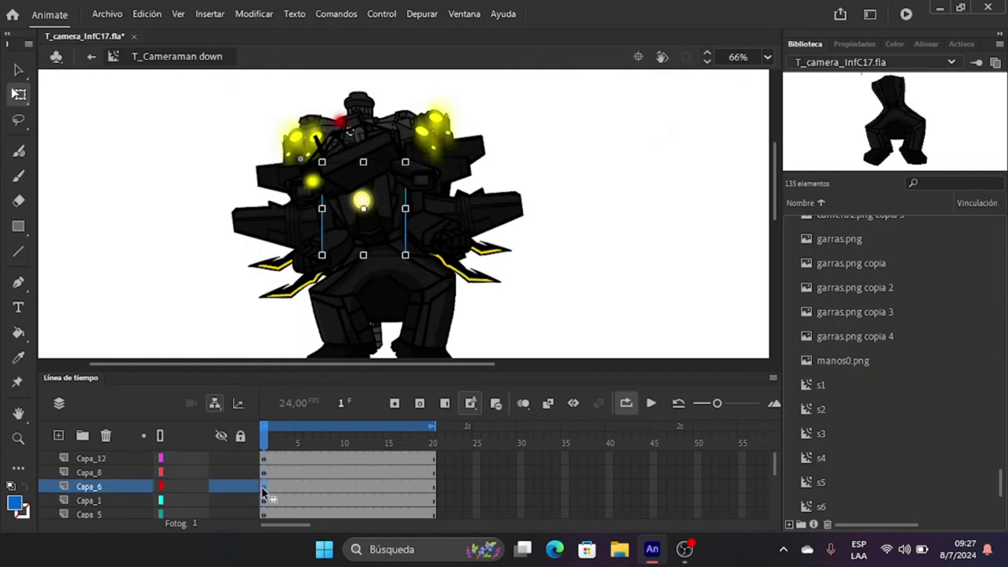
pyautogui.press('F8')
pyautogui.write('s11')
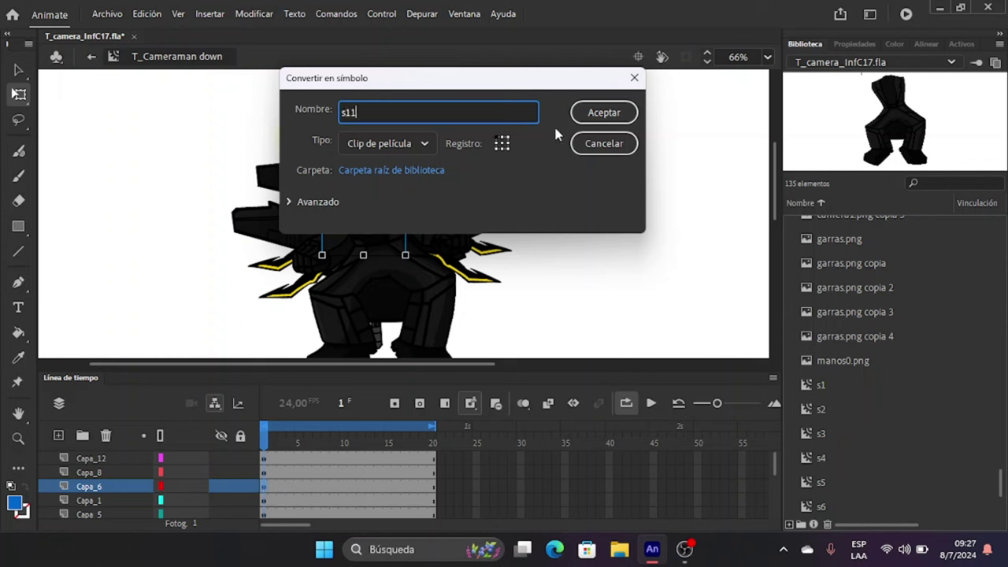
pyautogui.click(603, 113)
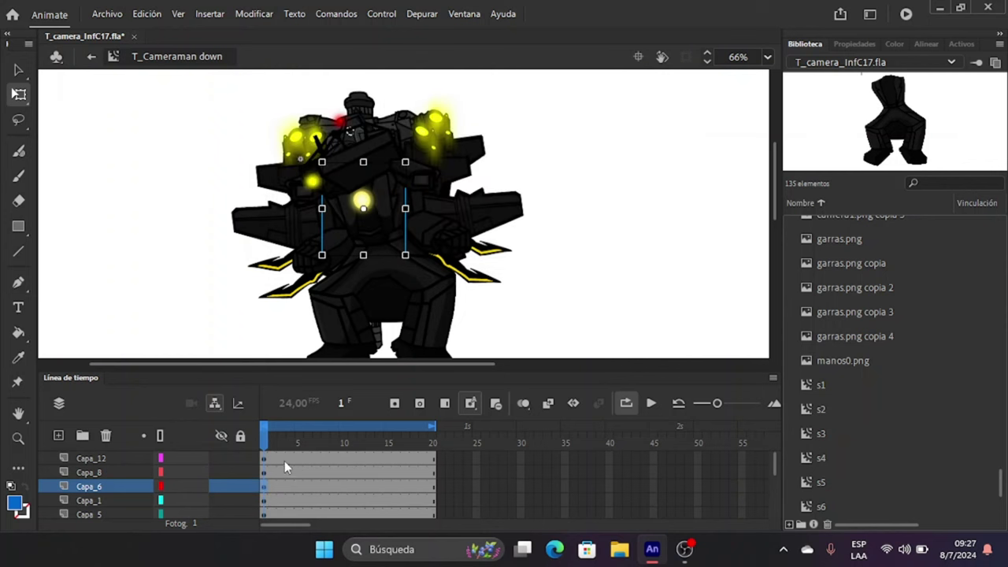
# Convert the camera head on frame 1 of Capa_8 to a movie clip symbol named s12.
pyautogui.click(266, 472)
pyautogui.press('F8')
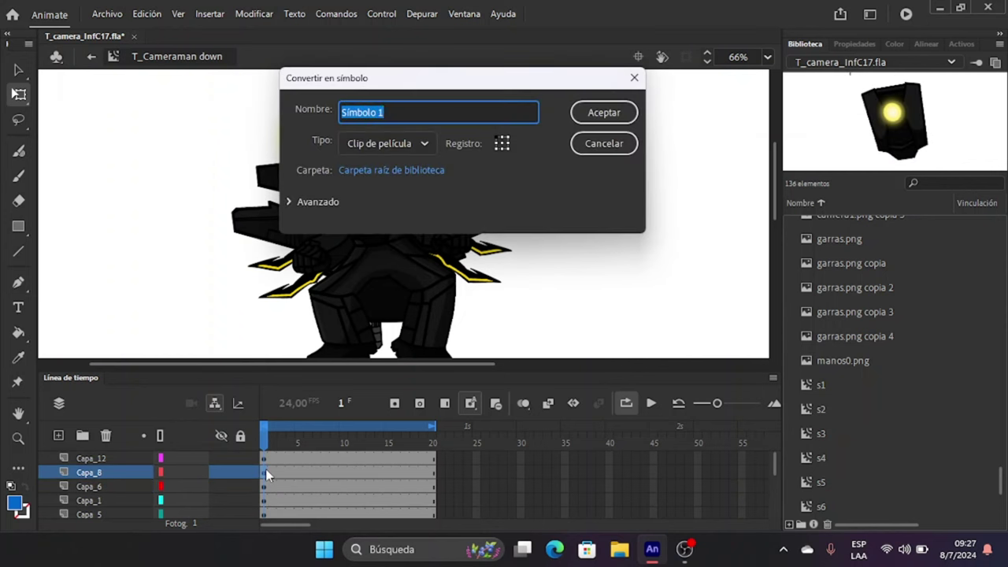
pyautogui.write('s12')
pyautogui.press('Return')
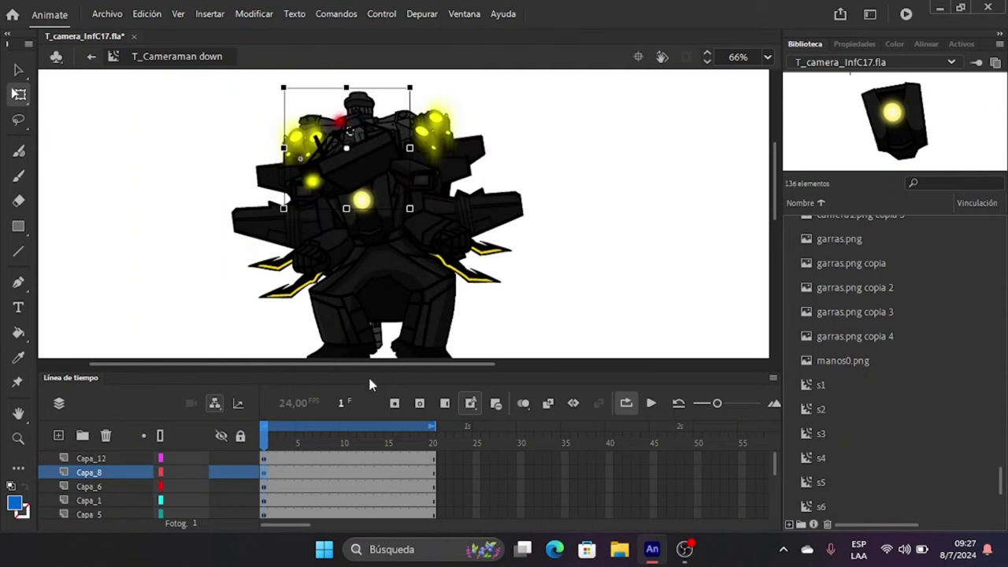
# Convert the small shoulder camera on frame 1 of Capa_12 to a movie clip symbol named s13.
pyautogui.click(265, 458)
pyautogui.press('F8')
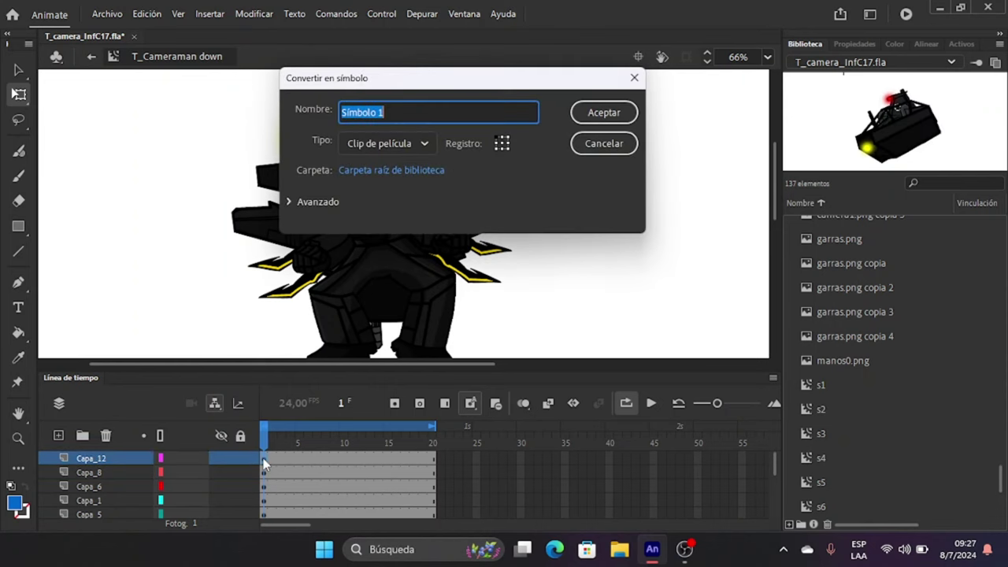
pyautogui.write('s3')
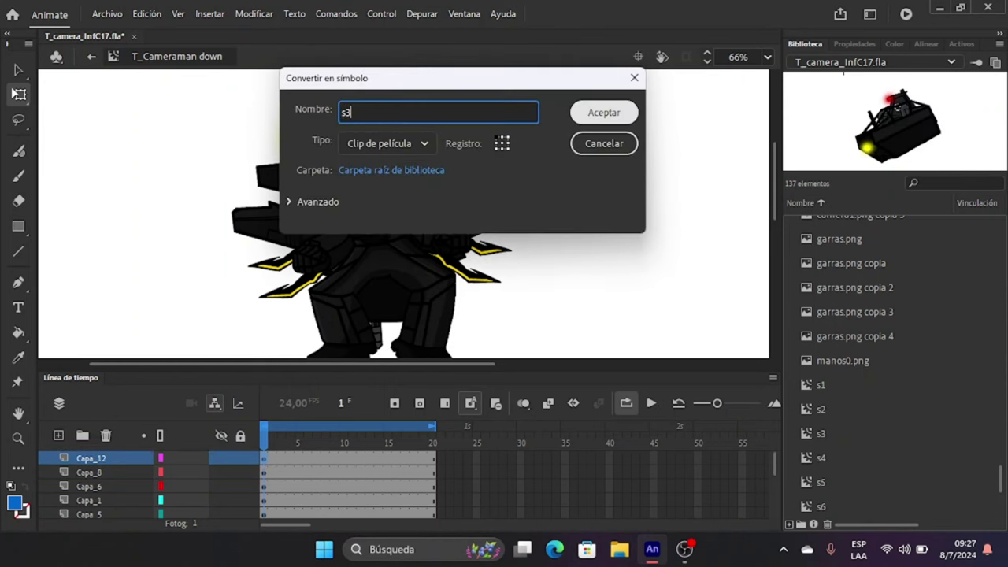
pyautogui.click(603, 112)
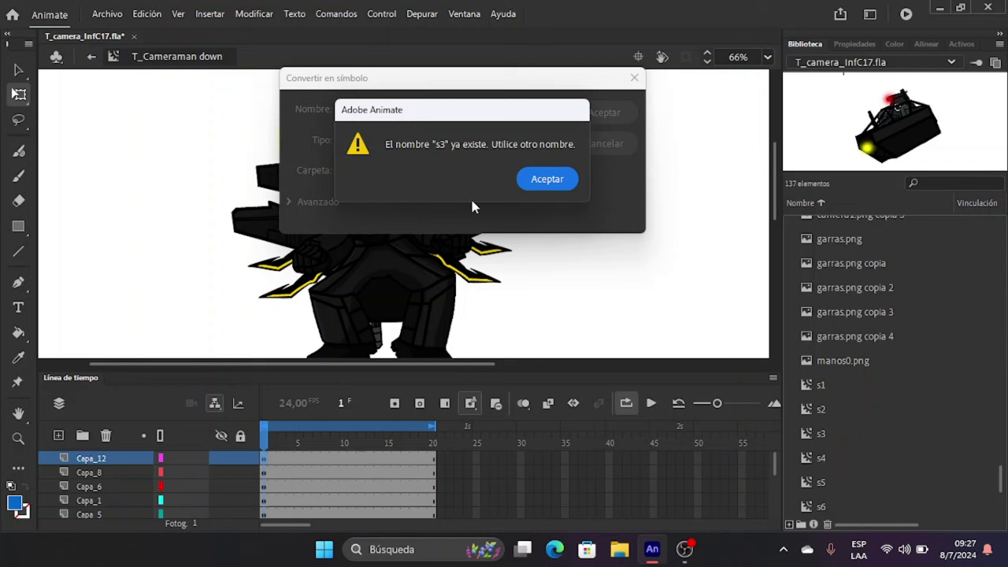
pyautogui.click(543, 179)
pyautogui.click(345, 110)
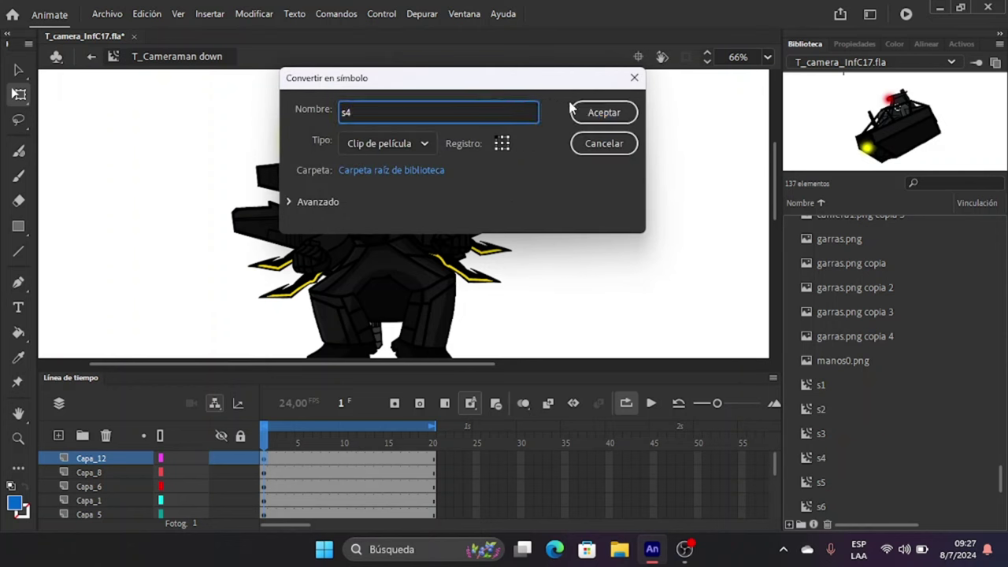
pyautogui.click(600, 112)
pyautogui.click(547, 180)
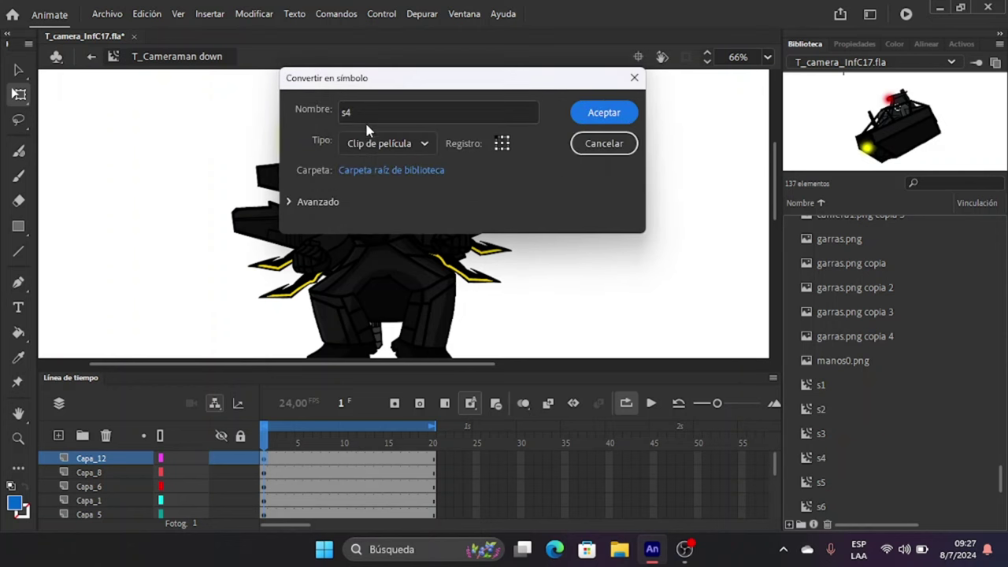
pyautogui.doubleClick(345, 110)
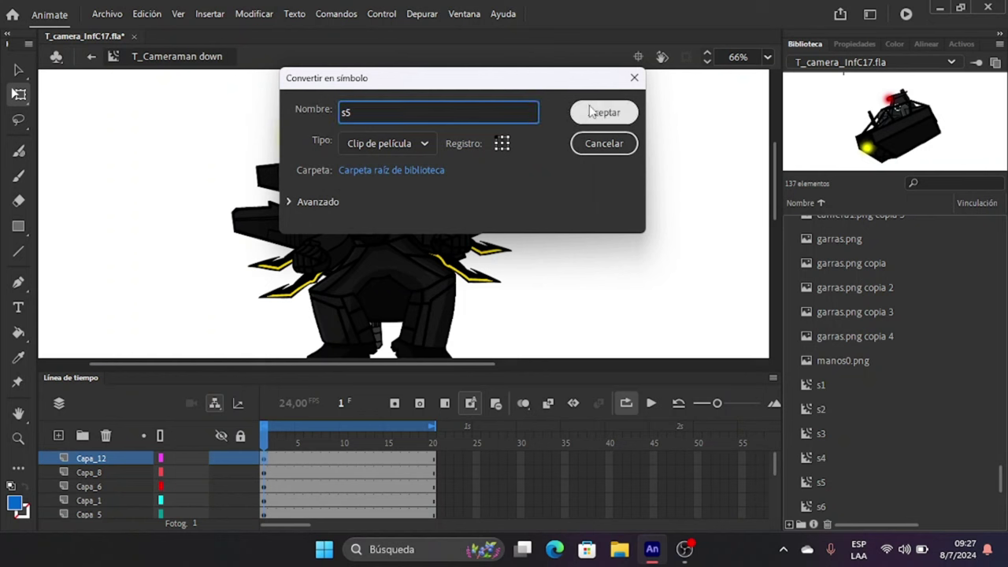
pyautogui.click(368, 109)
pyautogui.write('s18')
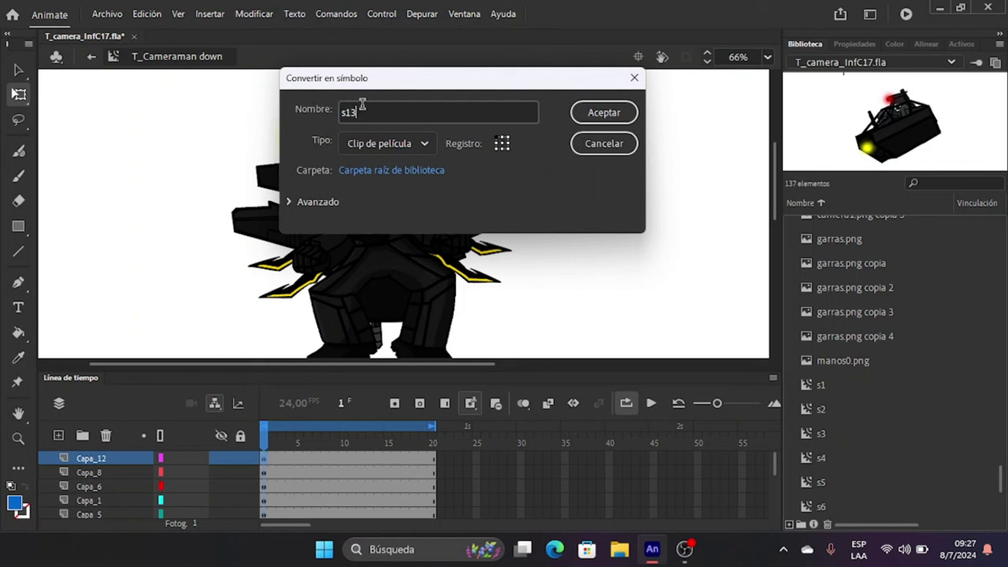
pyautogui.click(603, 112)
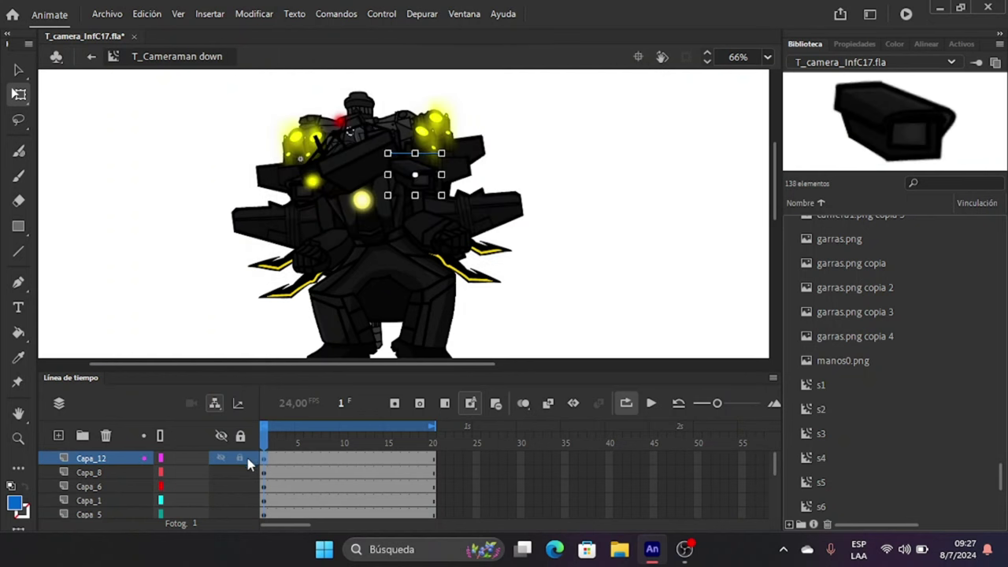
pyautogui.click(382, 458)
pyautogui.click(385, 458)
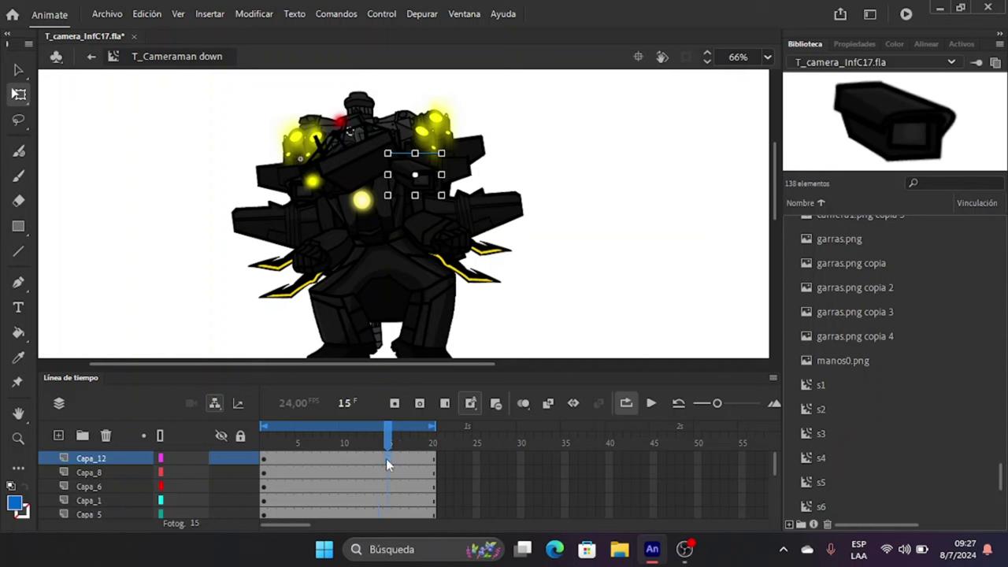
pyautogui.scroll(-3, 383, 485)
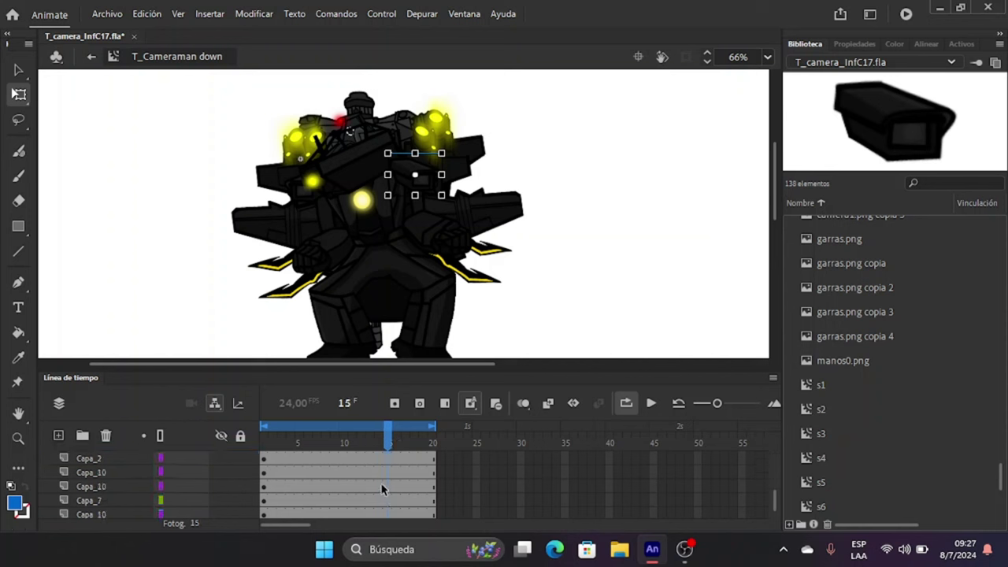
pyautogui.scroll(3, 331, 488)
# On frame 1, move the transformation points of the two small shoulder cameras, Capa_12 and Capa_11, toward their inner sides nearest the head.
pyautogui.click(264, 463)
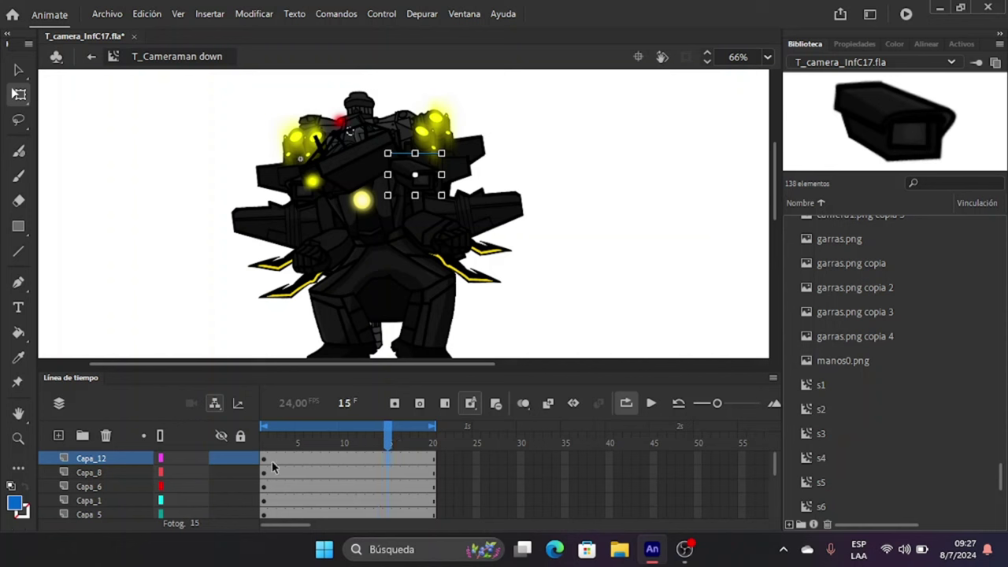
pyautogui.scroll(5, 394, 160)
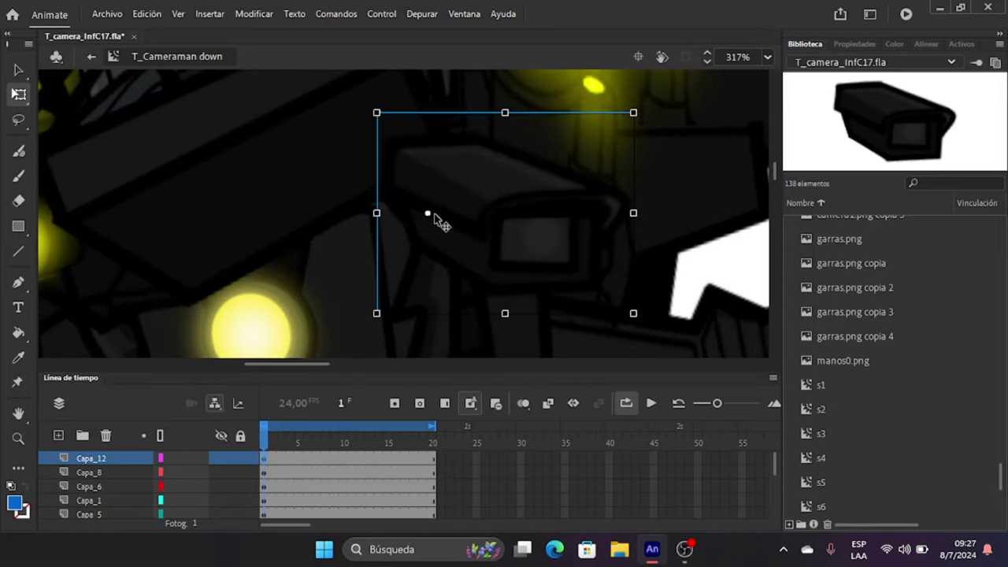
pyautogui.hscroll(-5, 401, 245)
pyautogui.click(383, 314)
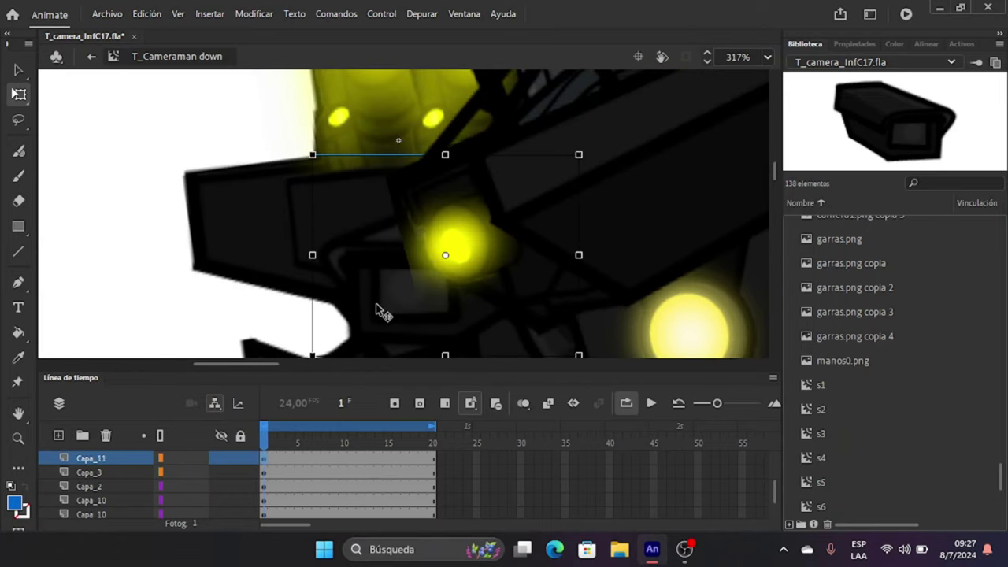
pyautogui.scroll(-3, 443, 168)
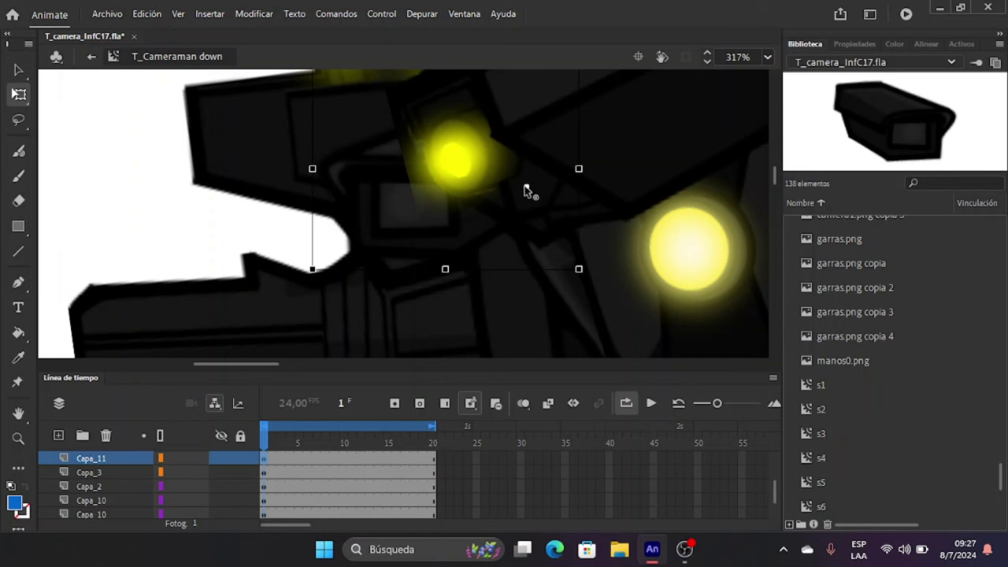
# Move the transformation point of the large camera head on Capa_8 down toward the neck, just above the glowing core.
pyautogui.scroll(-5, 512, 193)
pyautogui.click(591, 142)
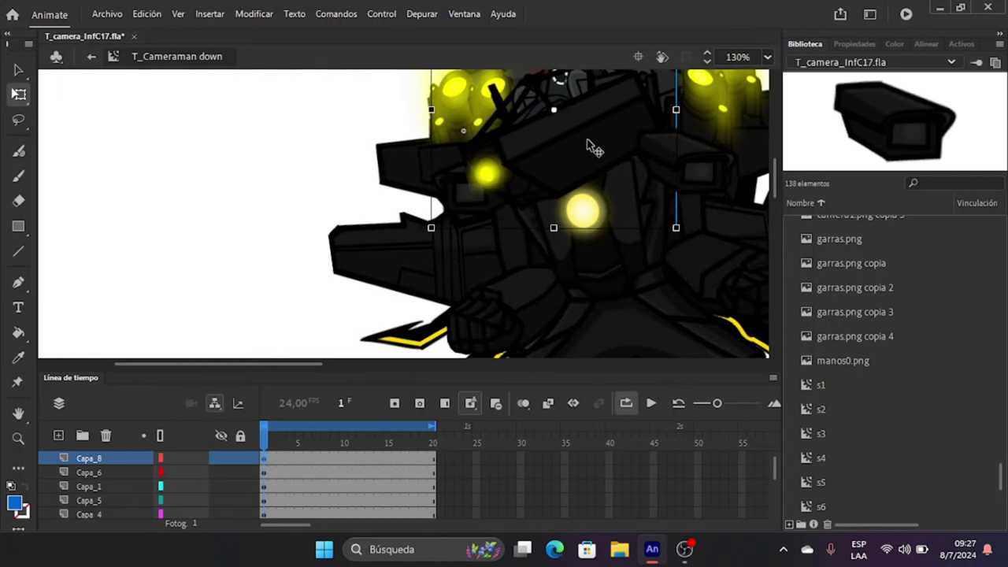
pyautogui.moveTo(560, 120); pyautogui.dragTo(591, 165)
# Move the transformation point of the waist and legs to the bottom centre of their bounding box, and lock layer Capa_1.
pyautogui.click(512, 259)
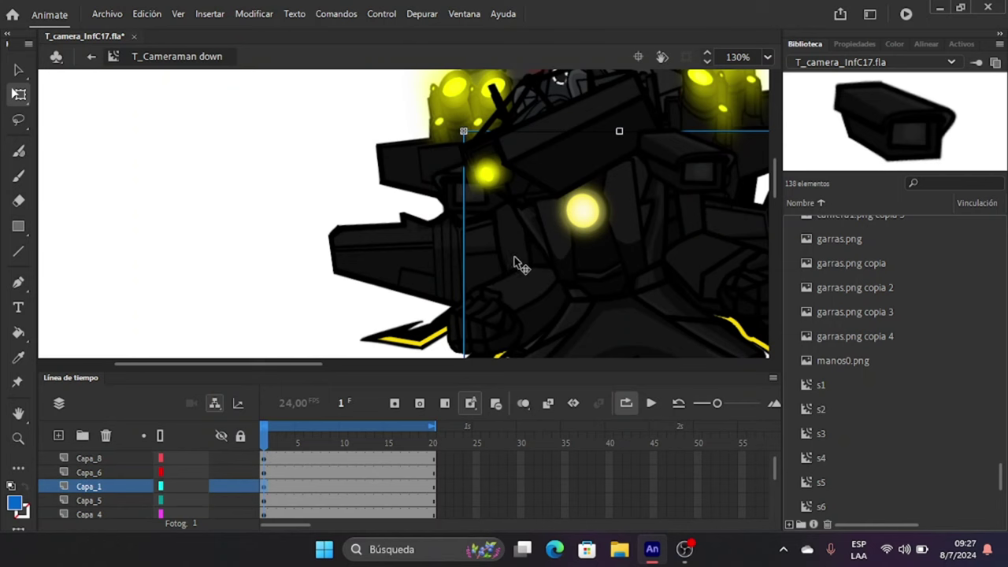
pyautogui.scroll(-5, 600, 175)
pyautogui.scroll(-2, 630, 162)
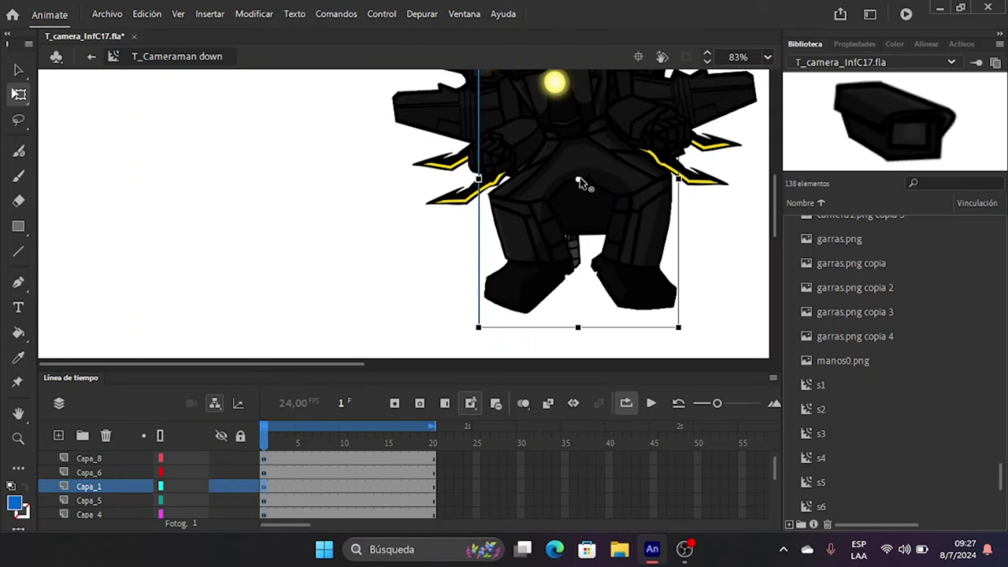
pyautogui.moveTo(578, 181); pyautogui.dragTo(578, 328)
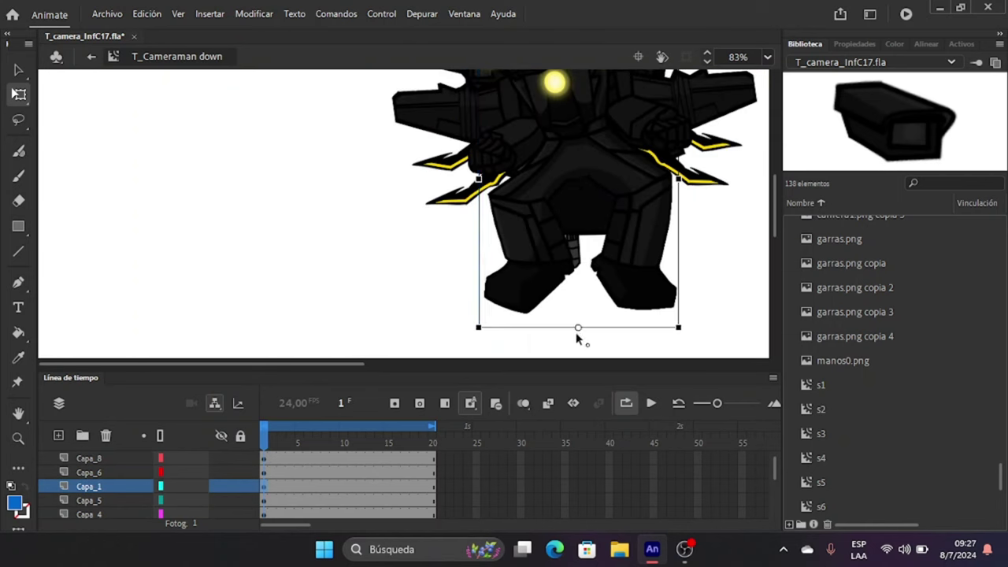
pyautogui.click(239, 486)
# Move the transformation points of both forearms, Capa_4 and Capa_5, to the elbows and of both upper arms, Capa_2 and Capa_3, to the shoulders.
pyautogui.click(512, 113)
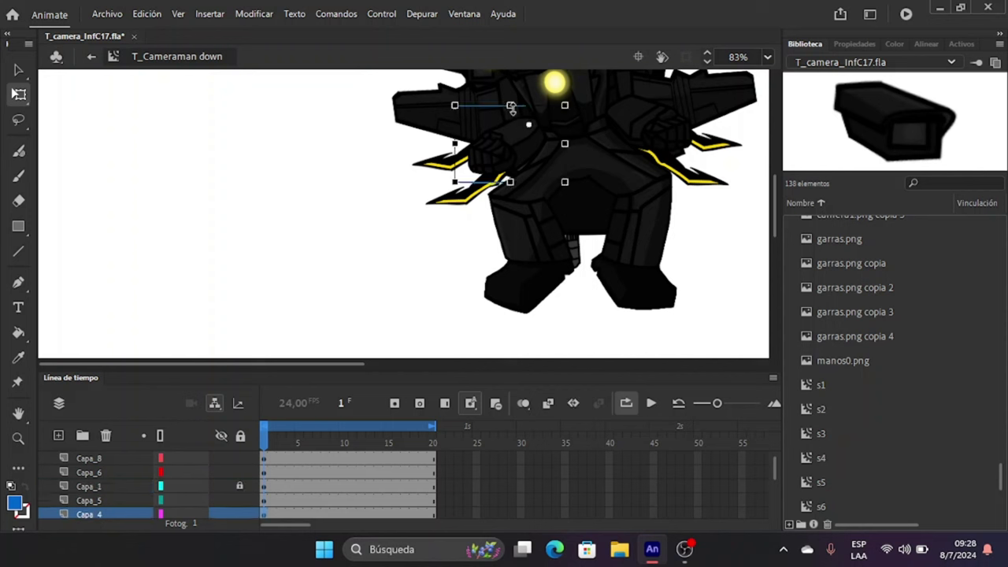
pyautogui.click(505, 90)
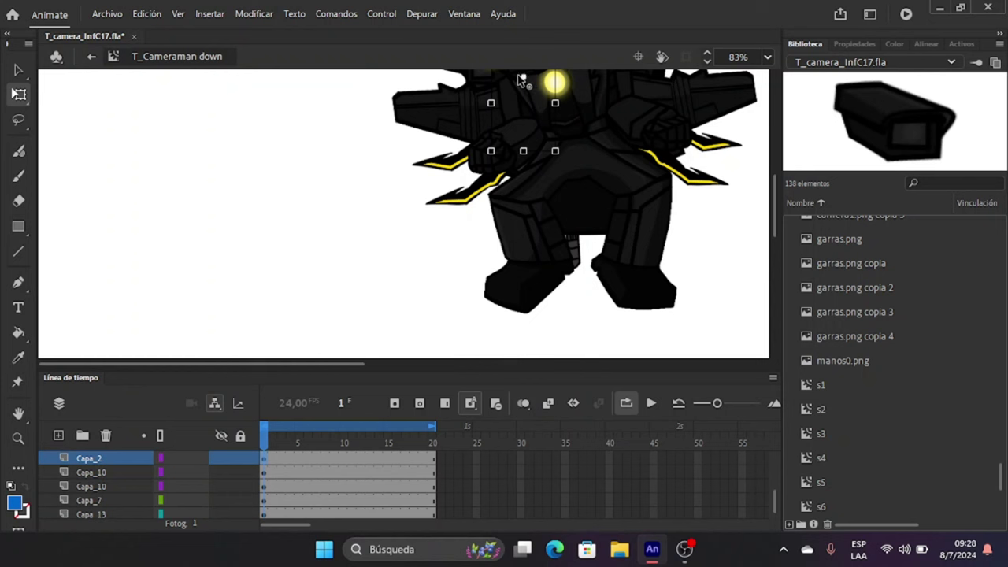
pyautogui.click(626, 83)
pyautogui.scroll(2, 622, 118)
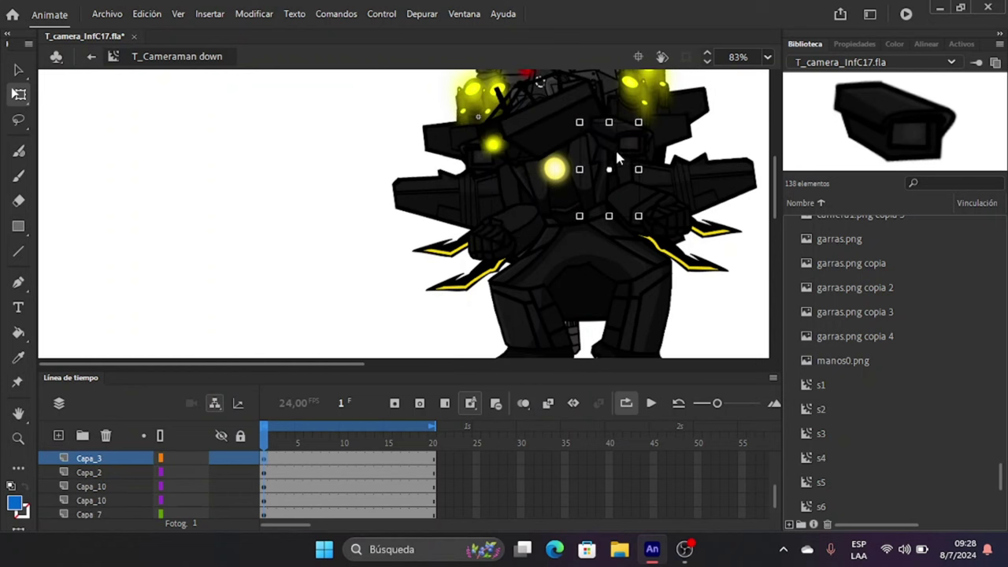
pyautogui.moveTo(610, 171); pyautogui.dragTo(607, 150)
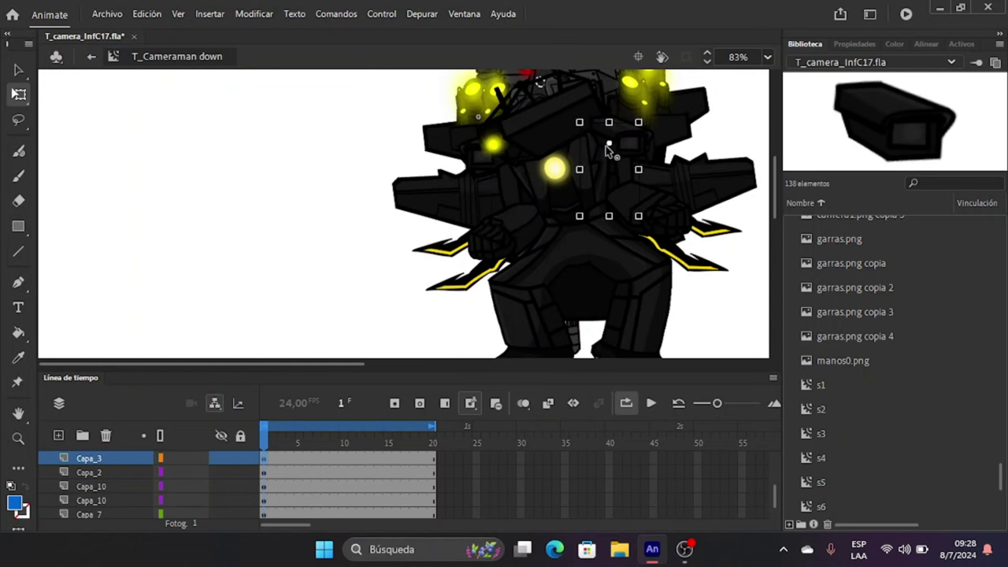
pyautogui.click(662, 209)
pyautogui.moveTo(653, 213); pyautogui.dragTo(611, 198)
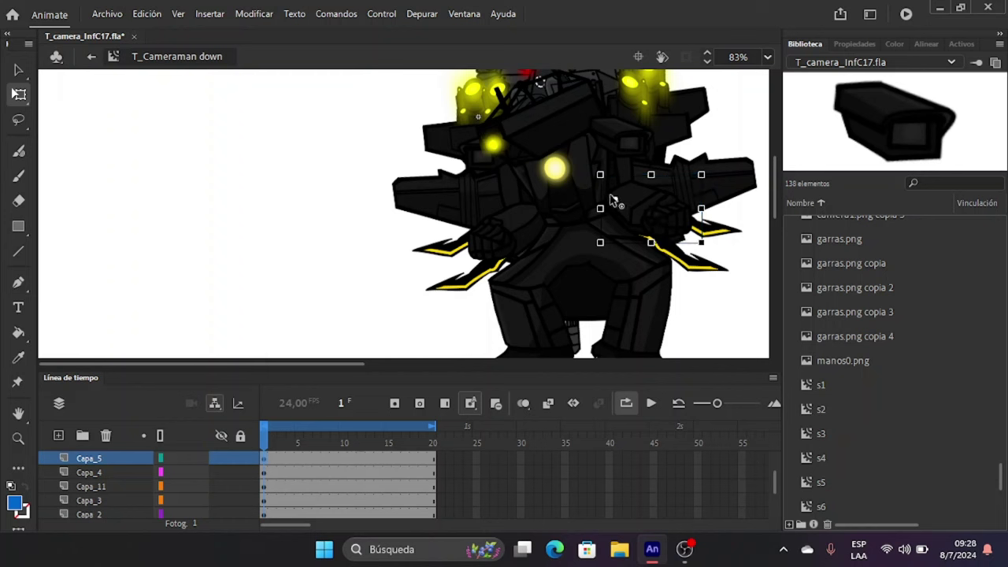
# Move the transformation point of the wide back piece on Capa_7 to the bottom centre of its bounding box.
pyautogui.click(413, 202)
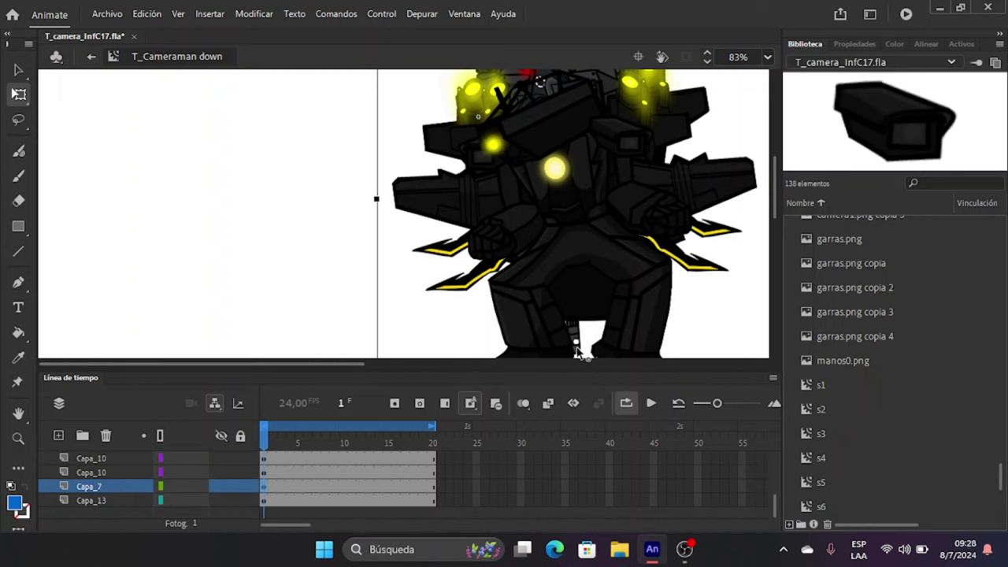
pyautogui.scroll(-3, 579, 275)
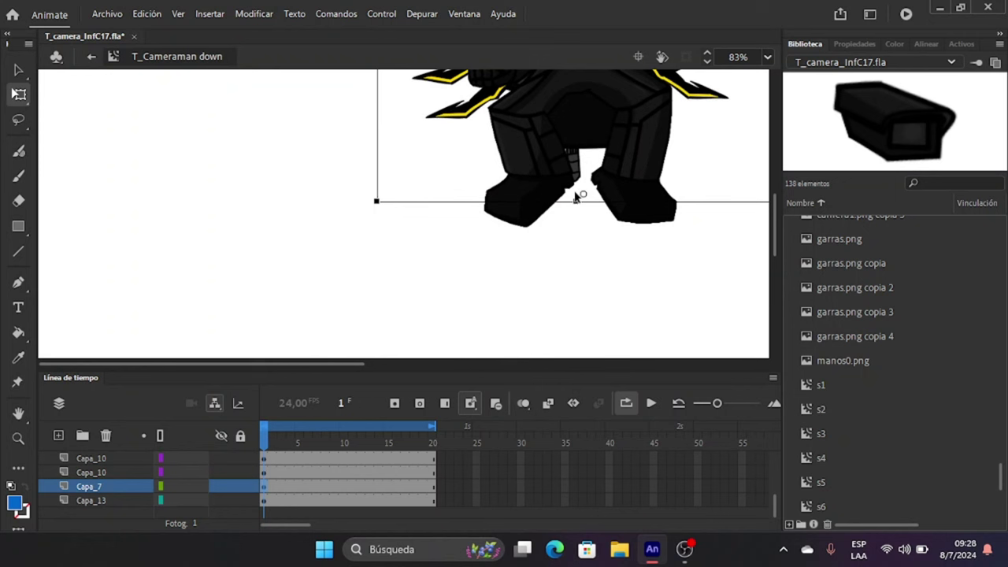
pyautogui.moveTo(585, 197); pyautogui.dragTo(575, 206)
pyautogui.scroll(5, 578, 173)
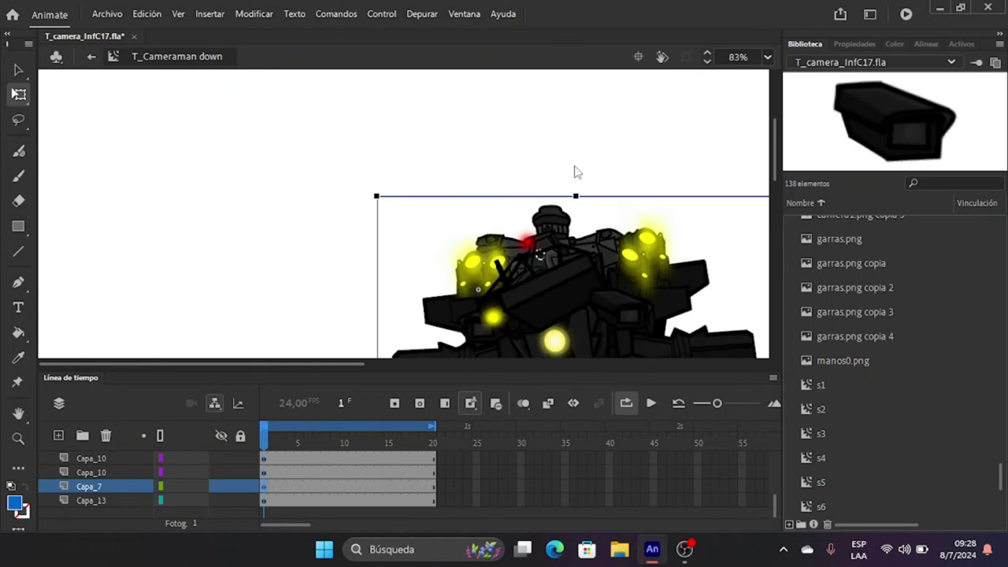
# Move the transformation point of the Capa_13 artwork on frame 1 to the bottom centre of its bounding box.
pyautogui.click(551, 191)
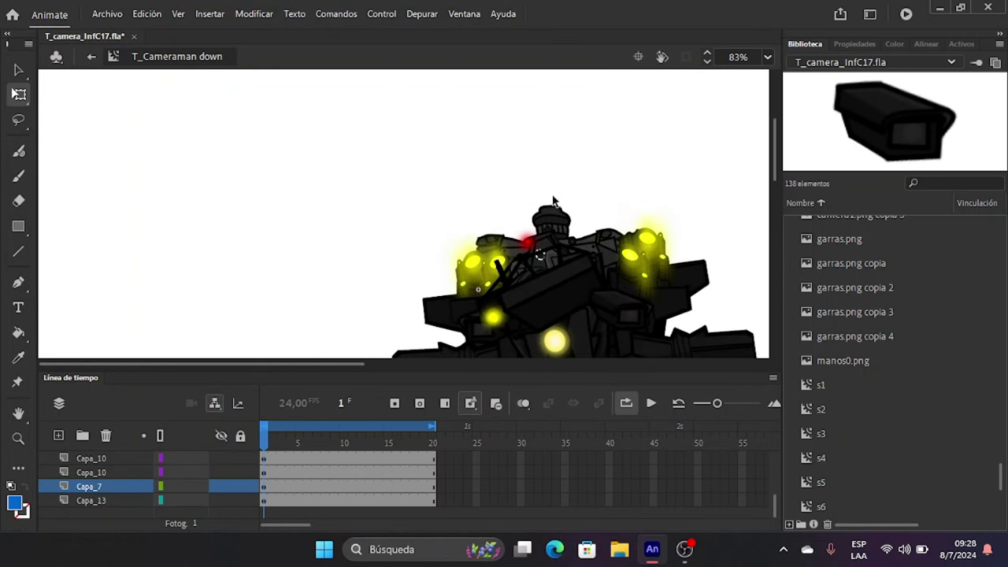
pyautogui.click(551, 212)
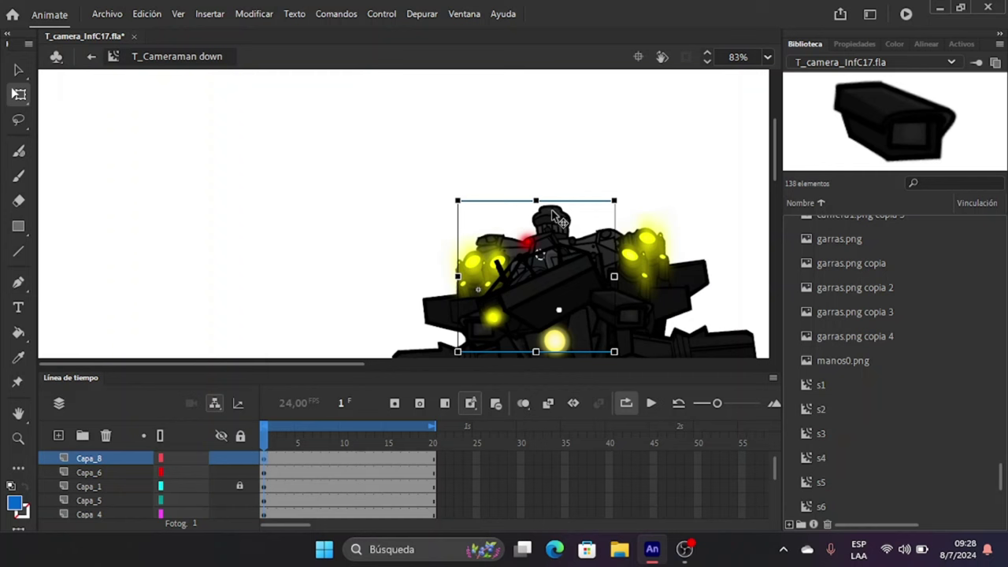
pyautogui.scroll(-3, 544, 227)
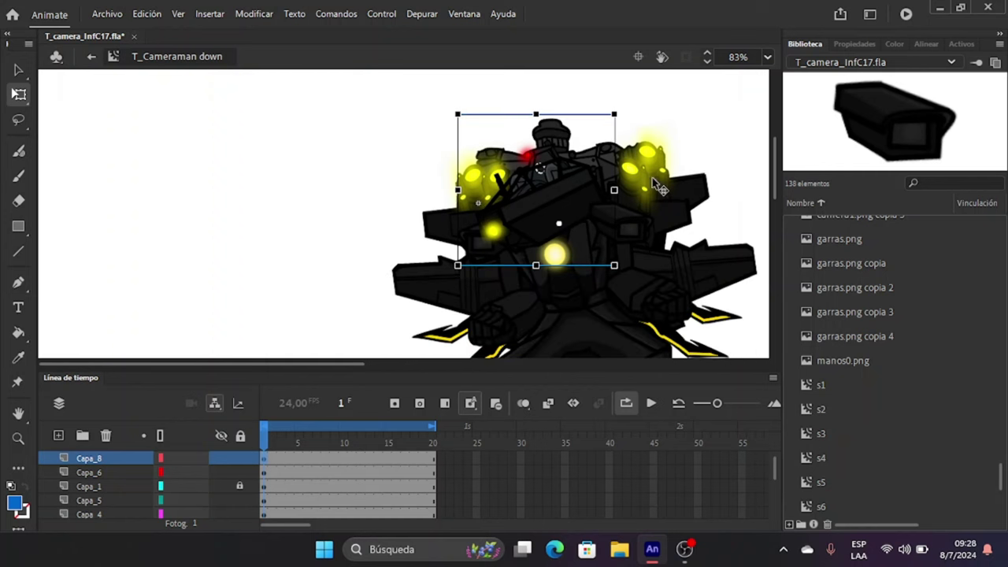
pyautogui.scroll(-2, 319, 514)
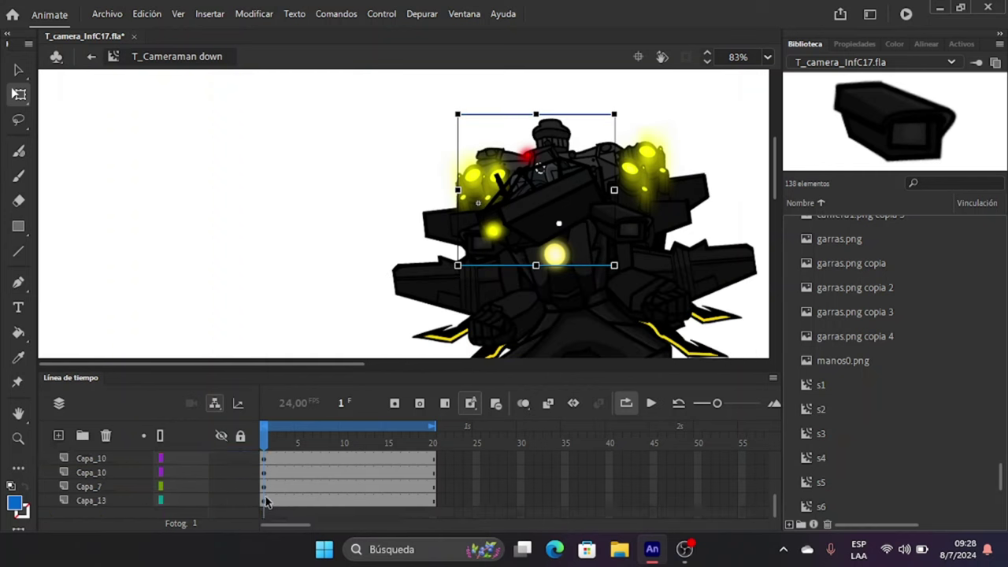
pyautogui.click(267, 501)
pyautogui.scroll(-3, 551, 156)
pyautogui.scroll(-3, 551, 155)
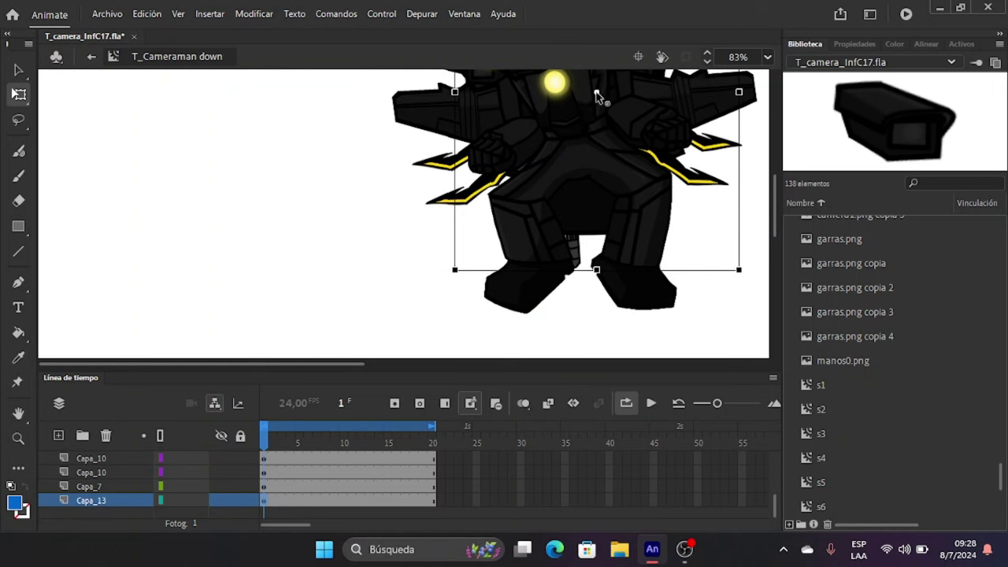
# Insert keyframes at frame 15 on all layers from Capa_12 to Capa_13.
pyautogui.click(380, 504)
pyautogui.click(386, 507)
pyautogui.scroll(5, 384, 469)
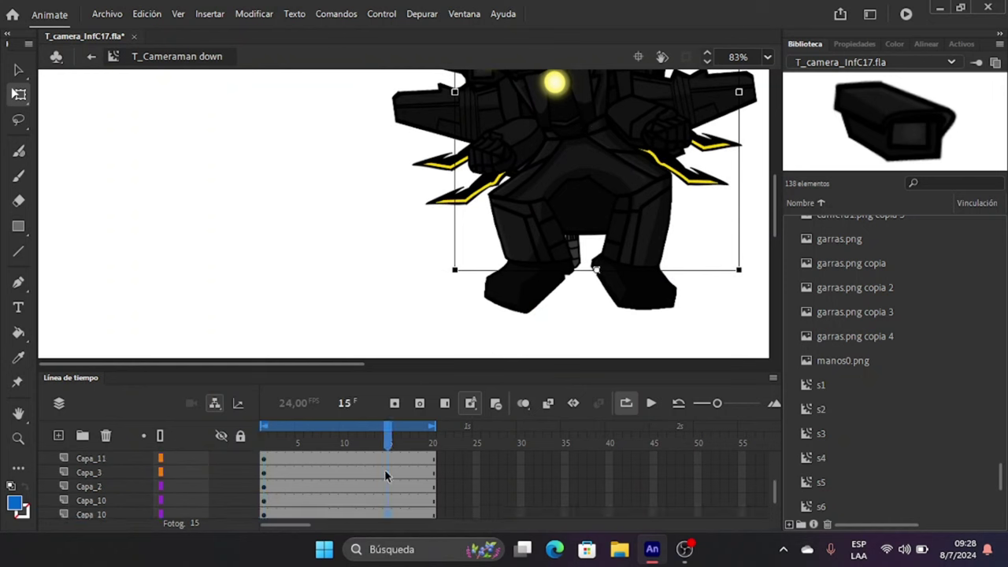
pyautogui.moveTo(386, 458); pyautogui.dragTo(386, 513)
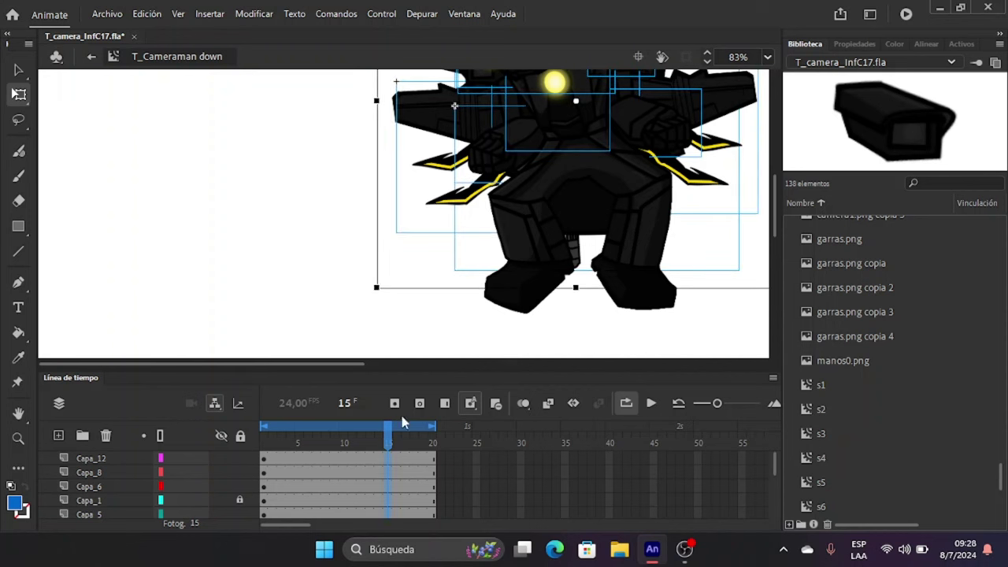
pyautogui.click(394, 403)
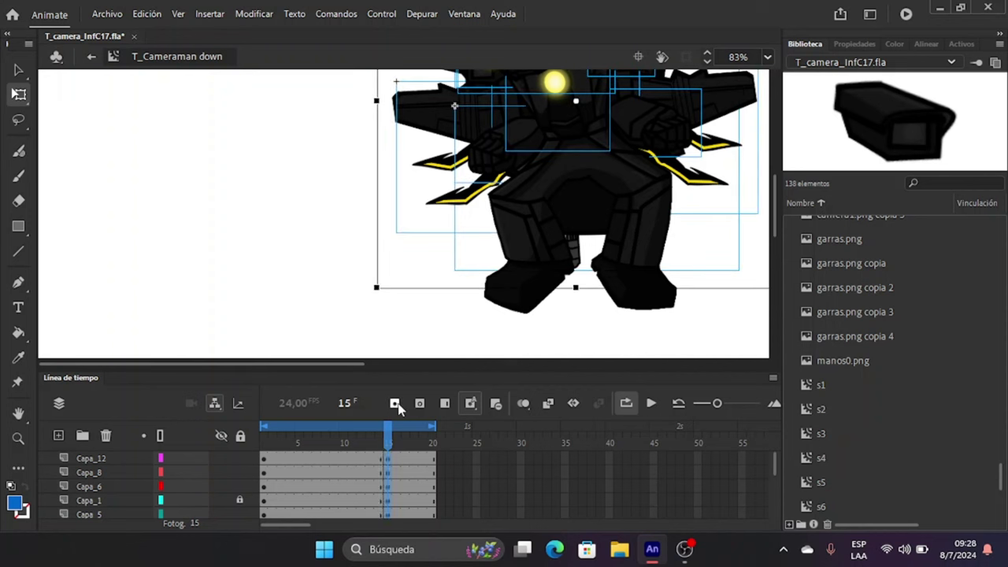
# Select the frame 1 artwork of all layers, including Capa_1, and move the selection's transformation point to its bottom centre.
pyautogui.click(264, 462)
pyautogui.scroll(-5, 266, 465)
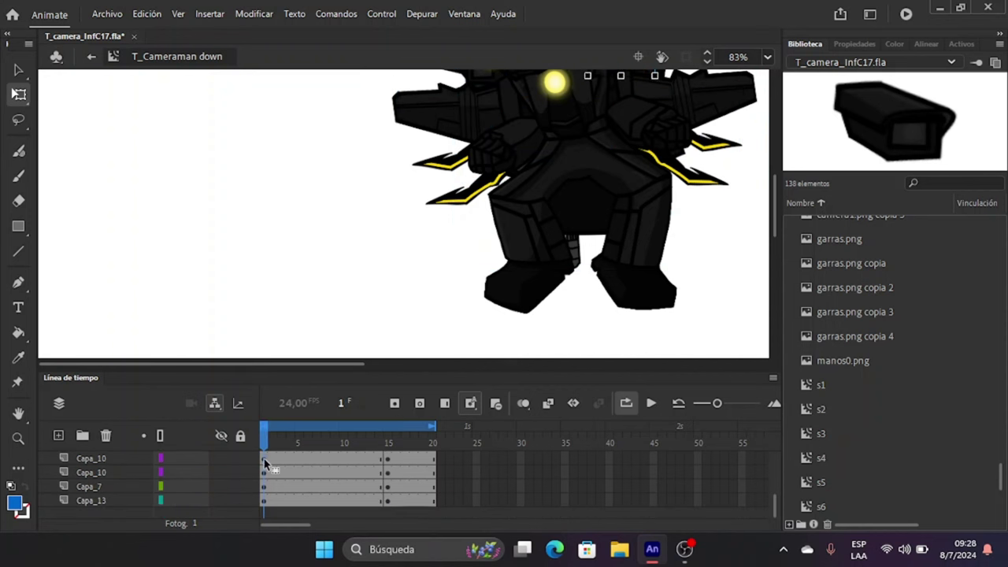
pyautogui.click(264, 503)
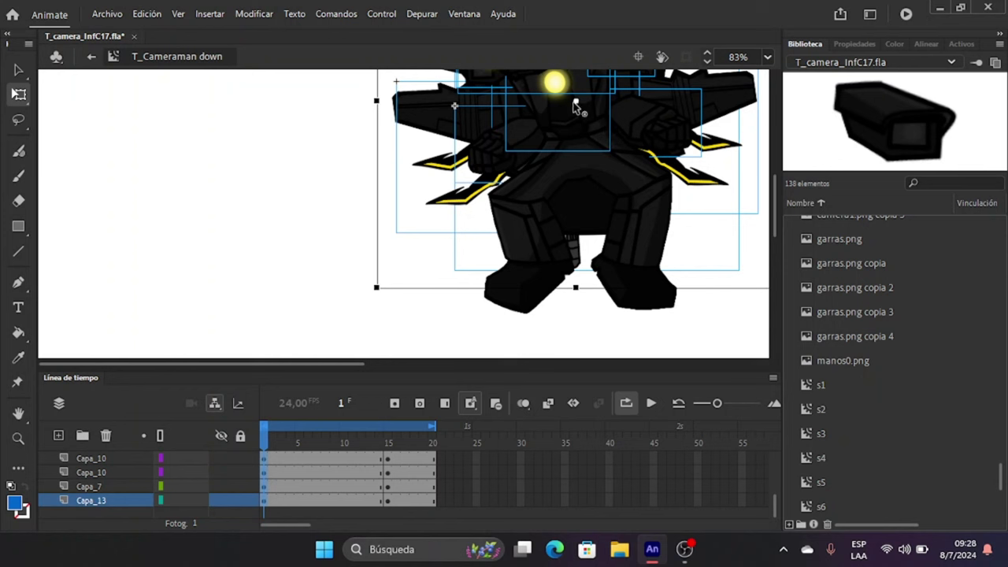
pyautogui.scroll(3, 276, 487)
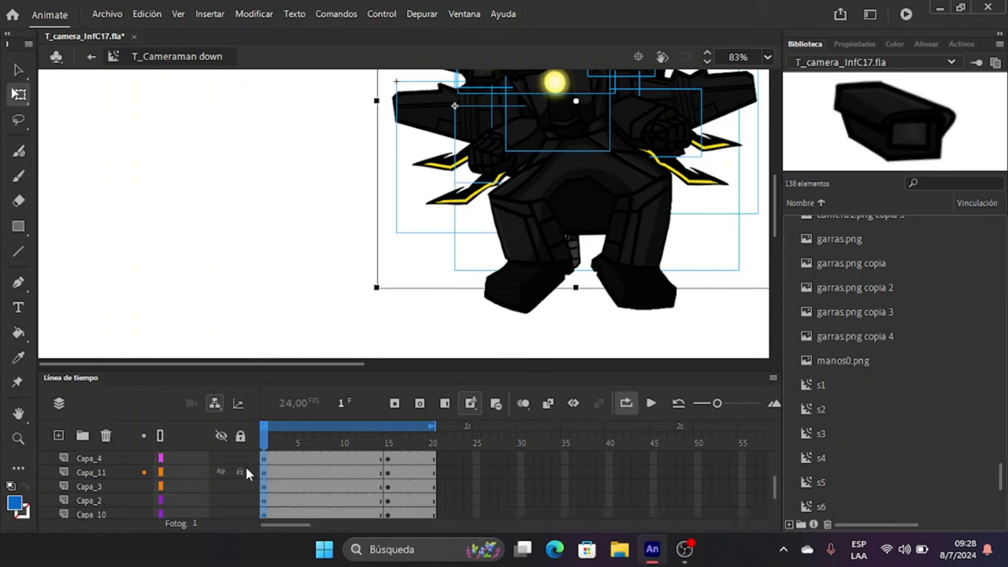
pyautogui.scroll(2, 238, 471)
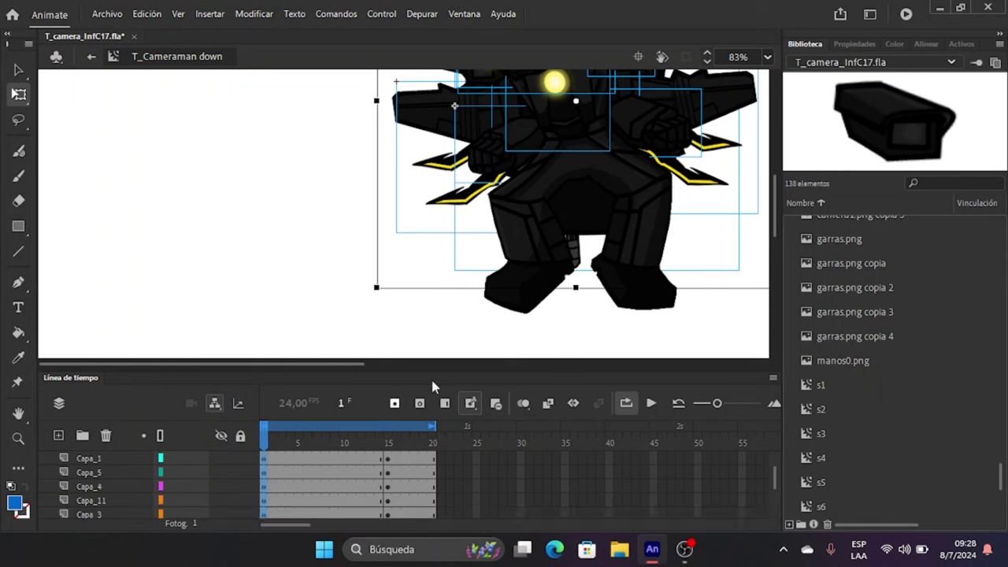
pyautogui.click(214, 404)
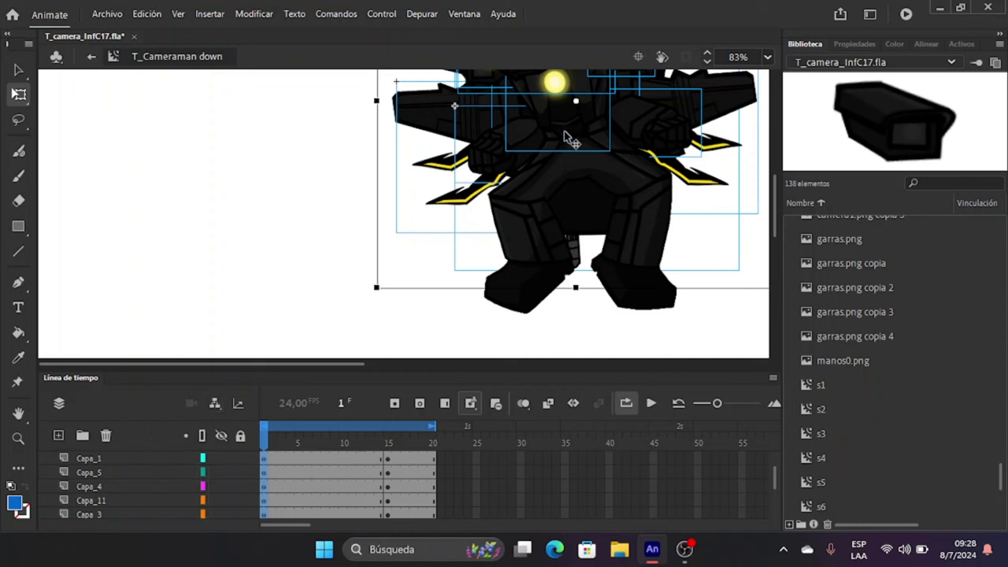
pyautogui.moveTo(577, 102); pyautogui.dragTo(576, 307)
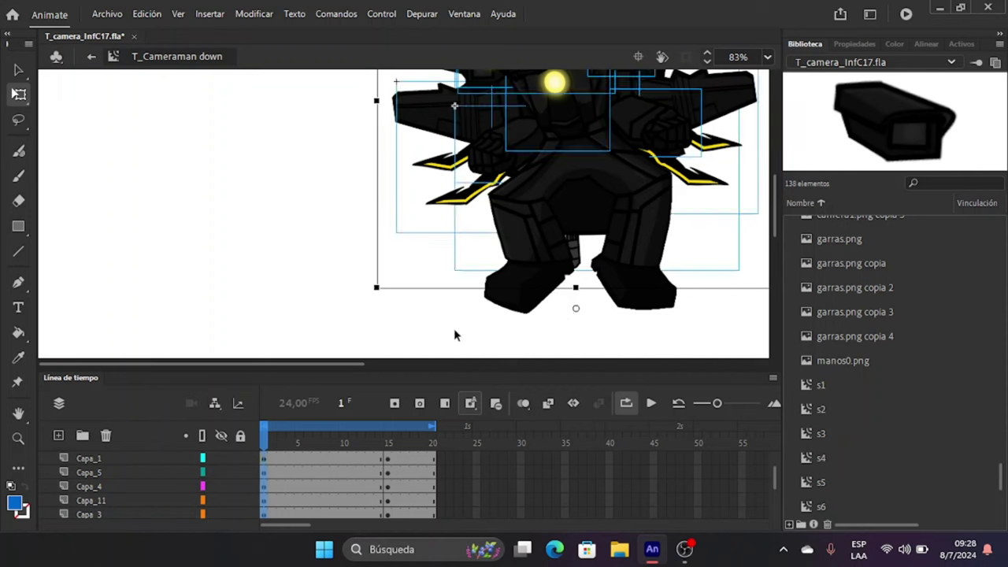
pyautogui.click(264, 462)
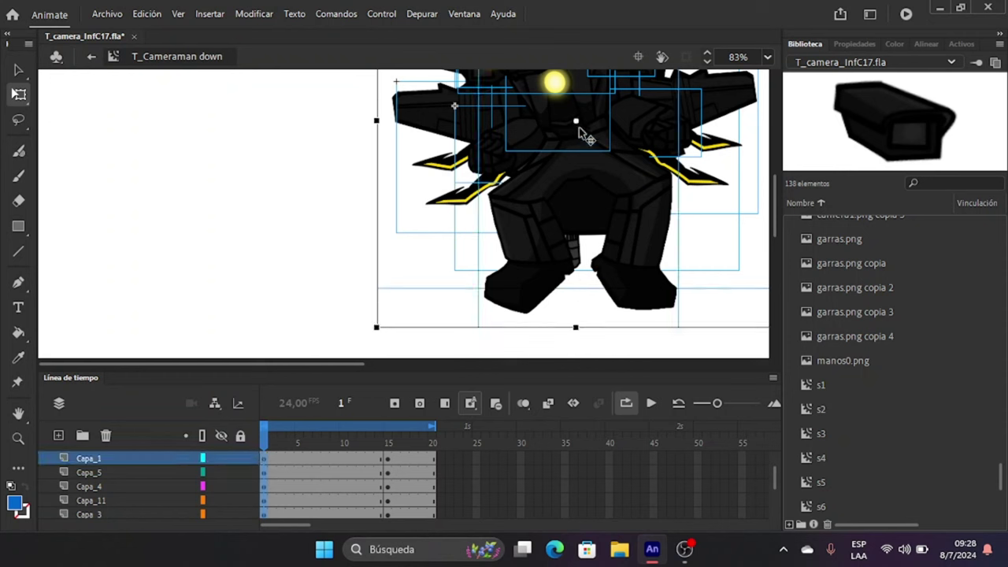
pyautogui.moveTo(576, 122); pyautogui.dragTo(574, 326)
# Stretch the whole character slightly wider and squash its height slightly on frame 1.
pyautogui.scroll(2, 603, 228)
pyautogui.scroll(3, 382, 327)
pyautogui.scroll(3, 385, 266)
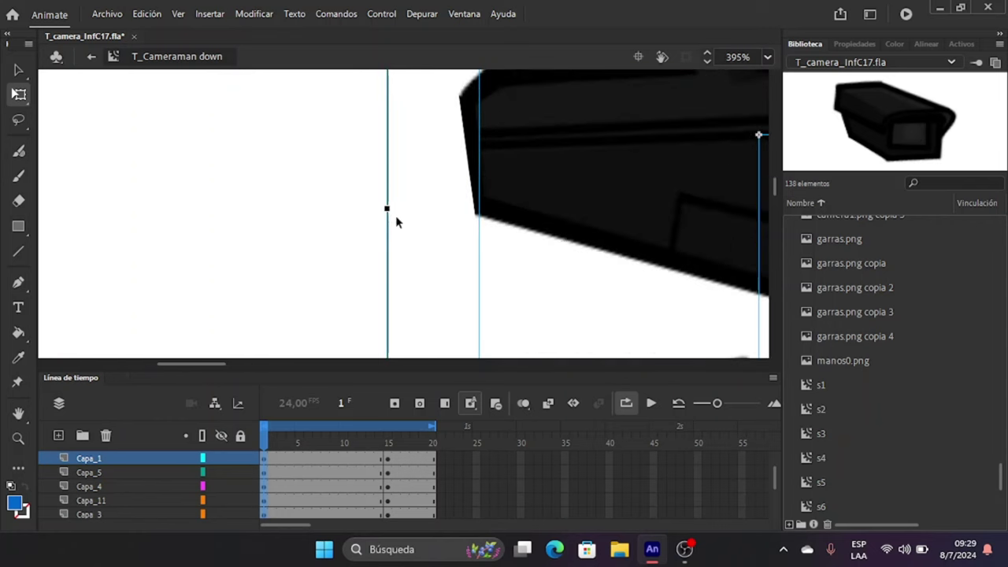
pyautogui.moveTo(384, 211); pyautogui.dragTo(373, 207)
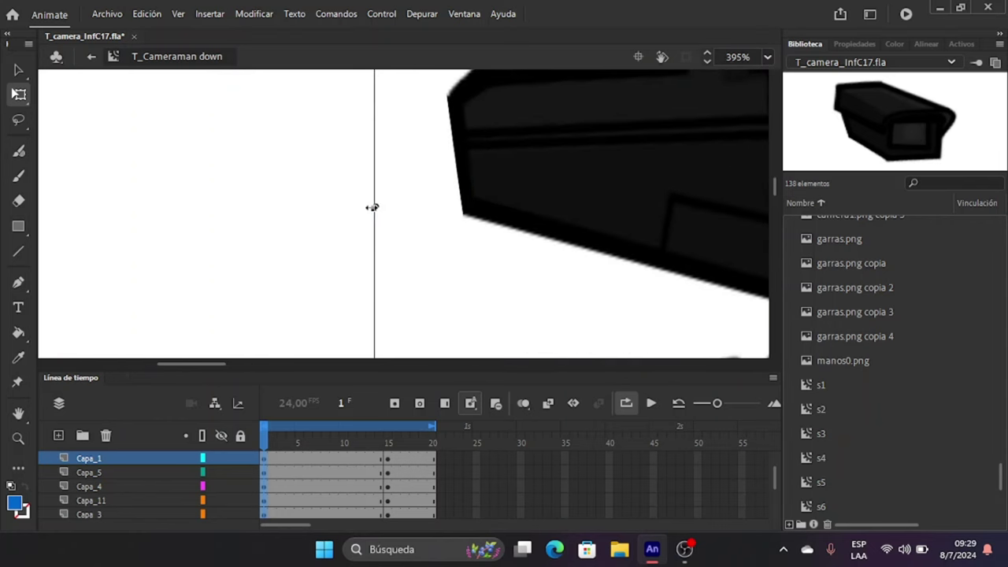
pyautogui.scroll(4, 490, 207)
pyautogui.hscroll(-3, 490, 207)
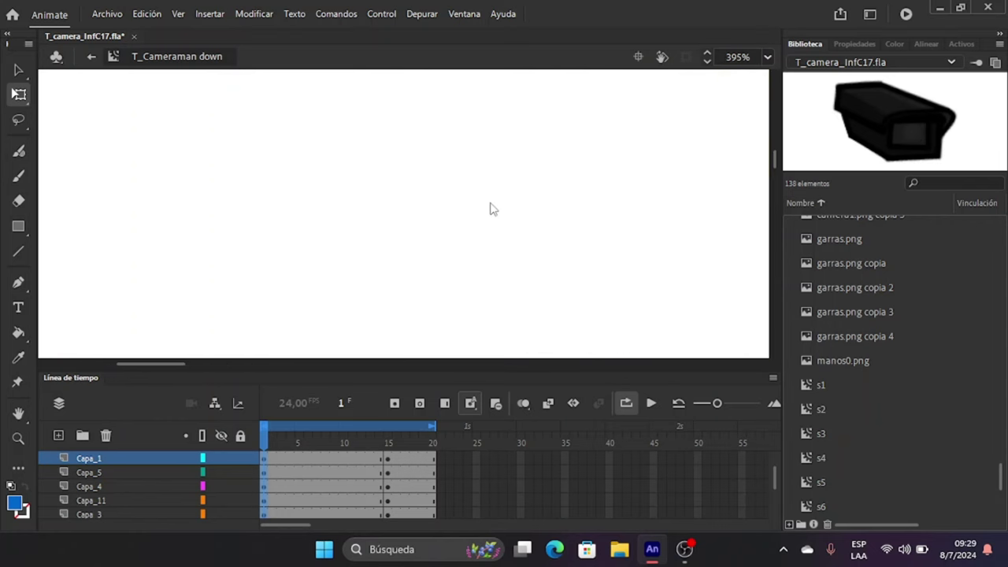
pyautogui.hscroll(5, 489, 207)
pyautogui.scroll(3, 472, 213)
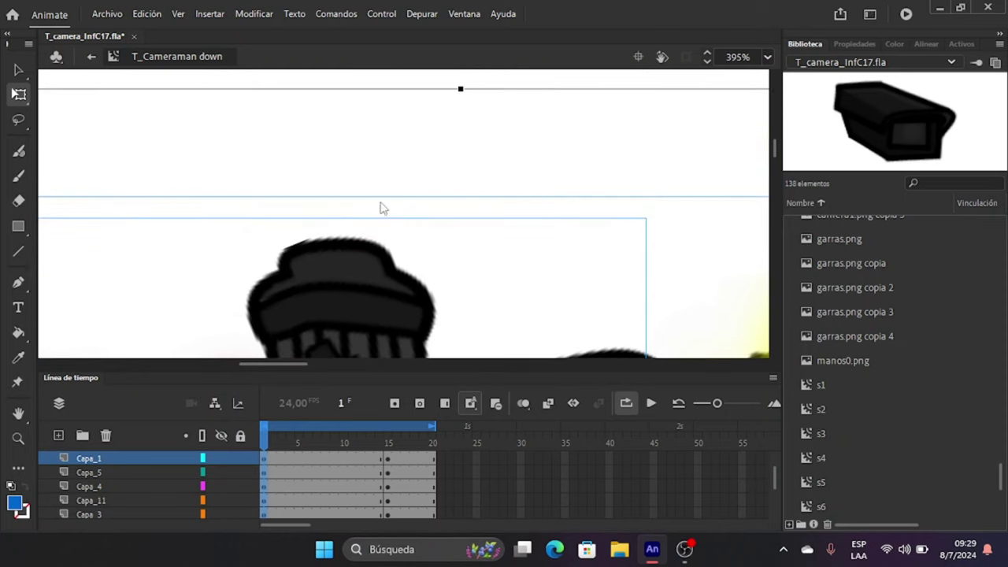
pyautogui.moveTo(460, 88); pyautogui.dragTo(471, 103)
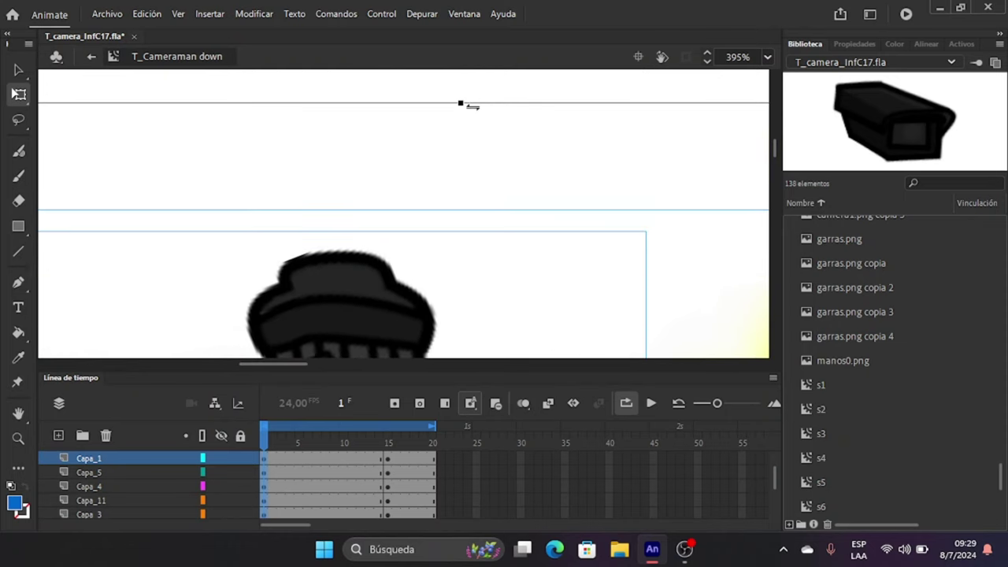
pyautogui.scroll(-5, 471, 104)
pyautogui.hscroll(-6, 451, 163)
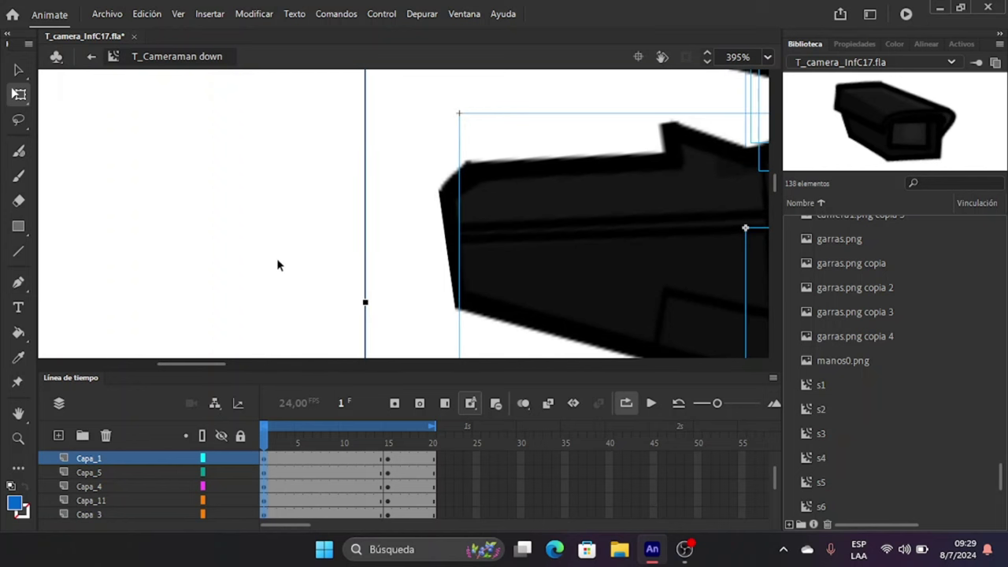
pyautogui.scroll(-5, 273, 263)
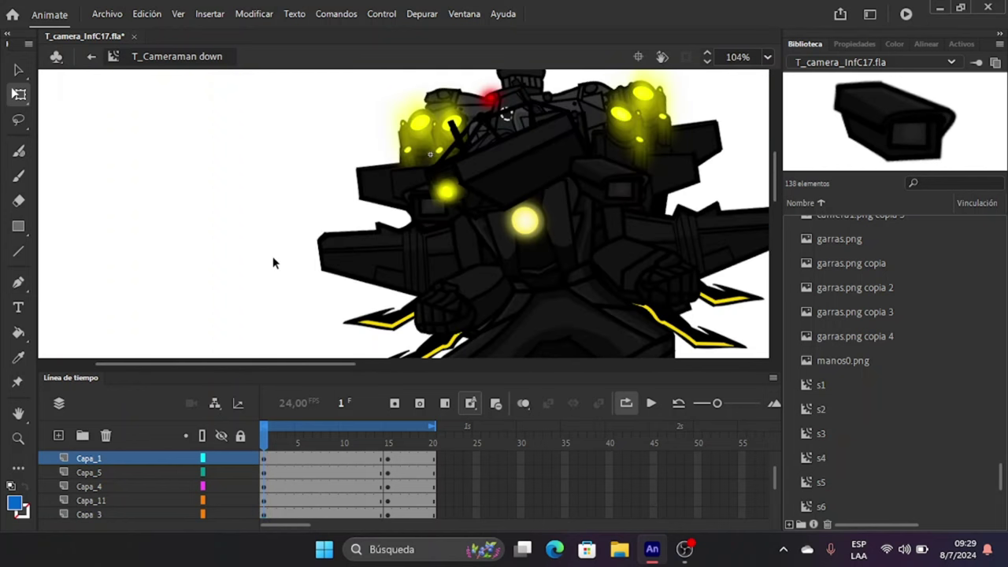
# Lock Capa_1 and parent the forearm layer Capa_4 to the upper-arm layer Capa_2.
pyautogui.click(463, 251)
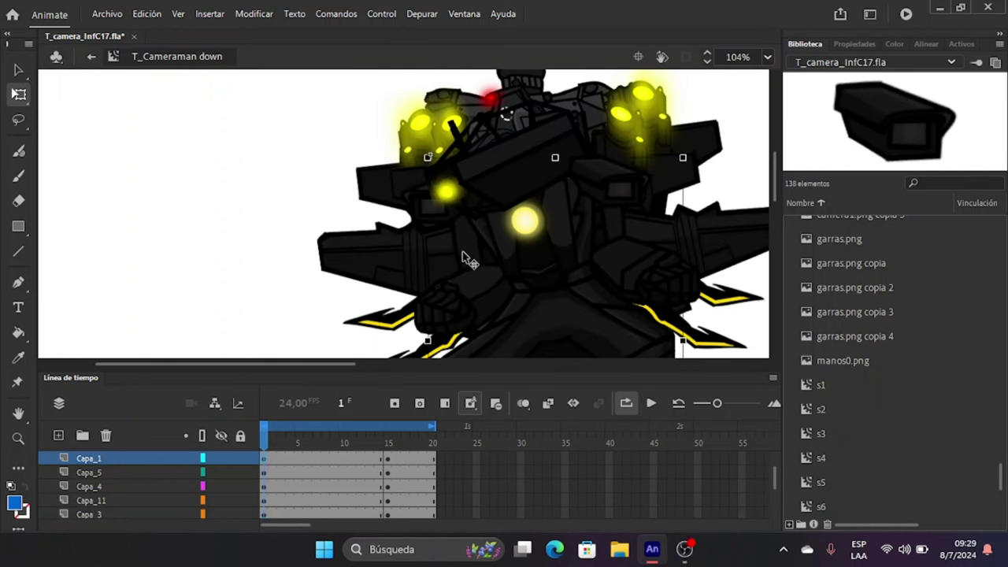
pyautogui.click(240, 458)
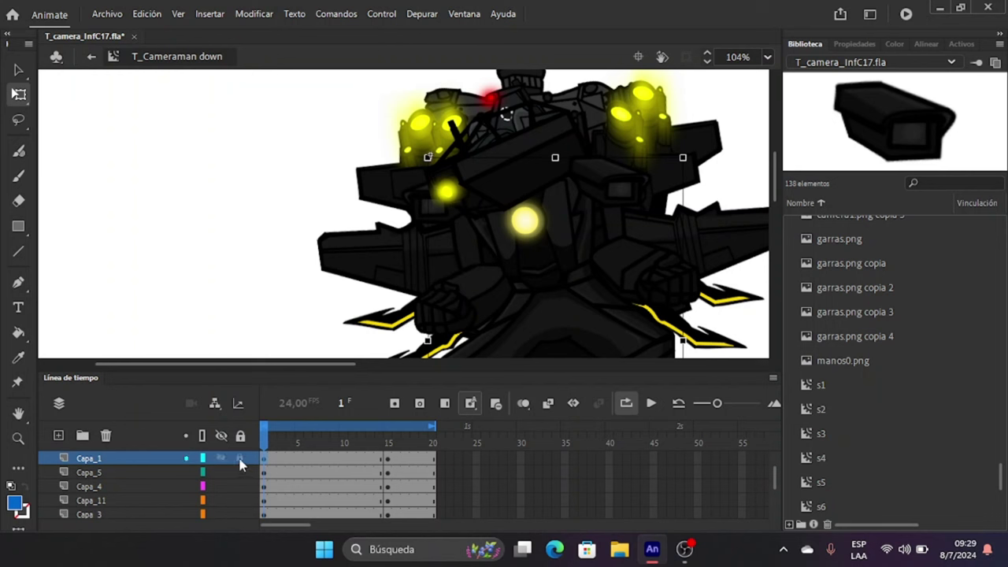
pyautogui.click(465, 250)
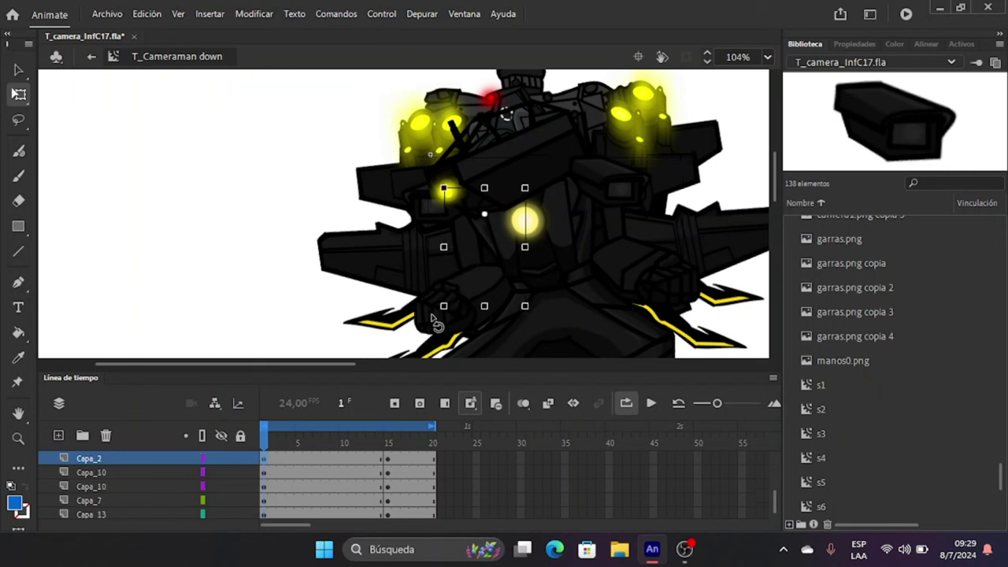
pyautogui.click(214, 403)
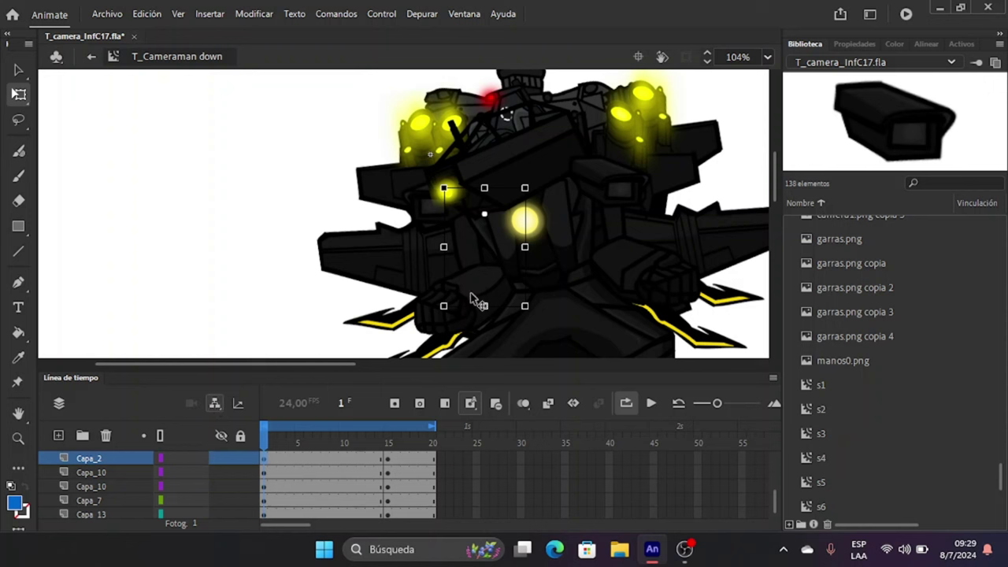
pyautogui.click(429, 323)
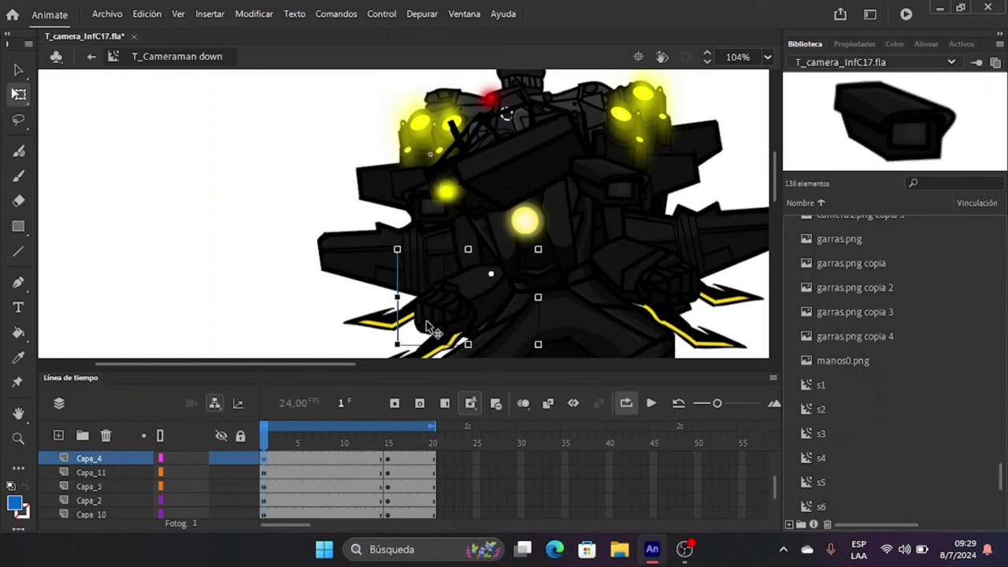
pyautogui.click(184, 460)
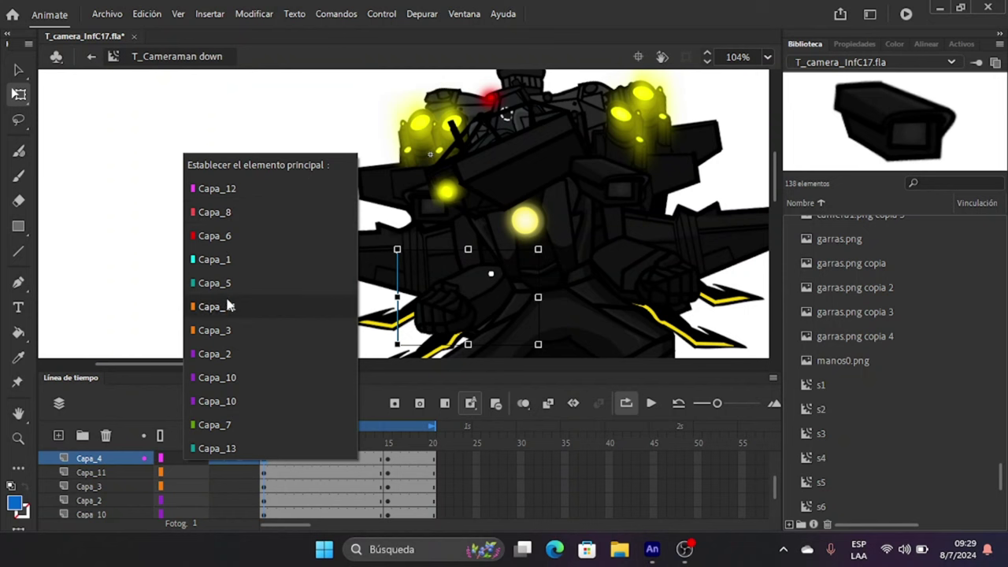
pyautogui.click(243, 354)
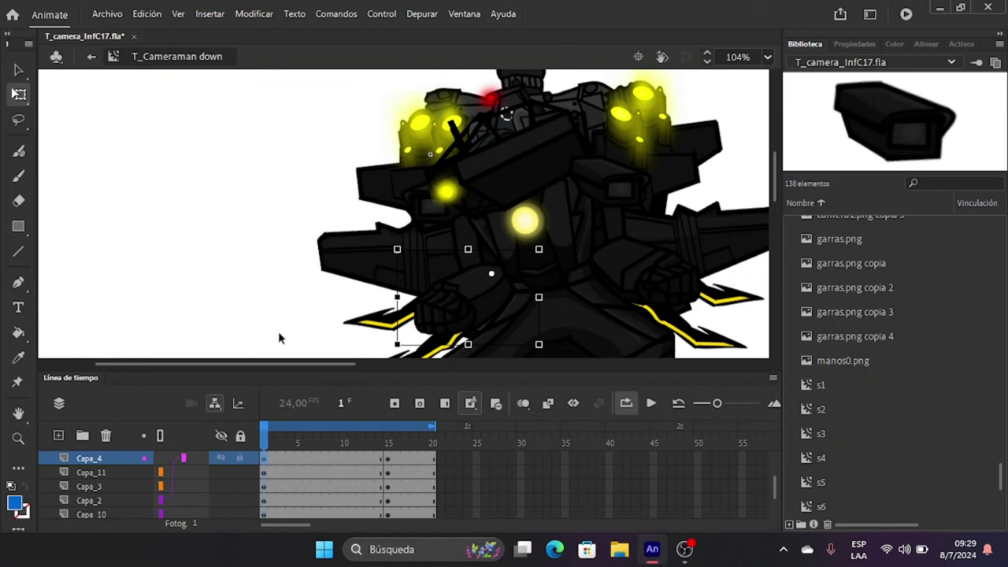
# Move layer Capa_2 directly below Capa_4 in the layer order.
pyautogui.click(89, 502)
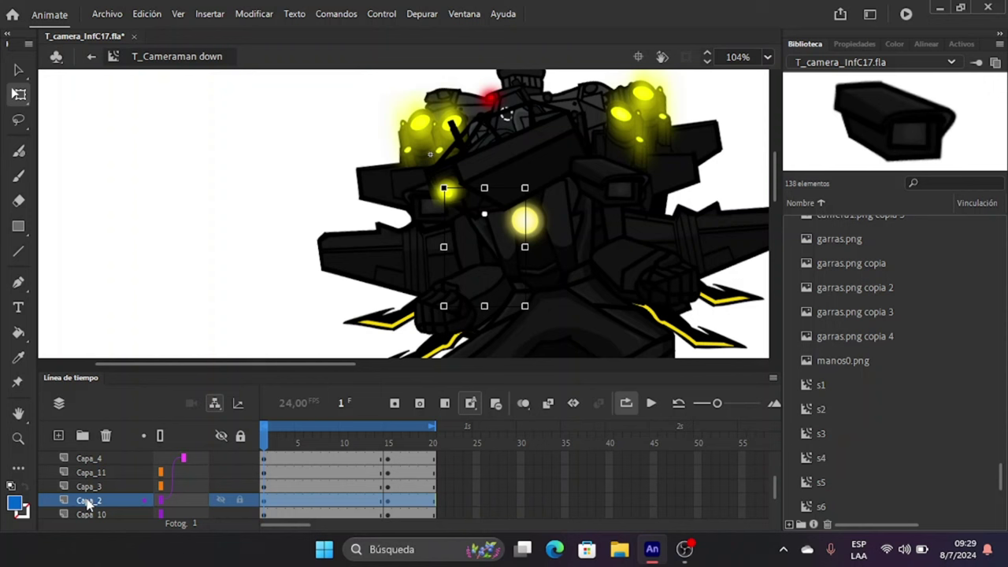
pyautogui.moveTo(89, 502); pyautogui.dragTo(93, 465)
pyautogui.click(96, 460)
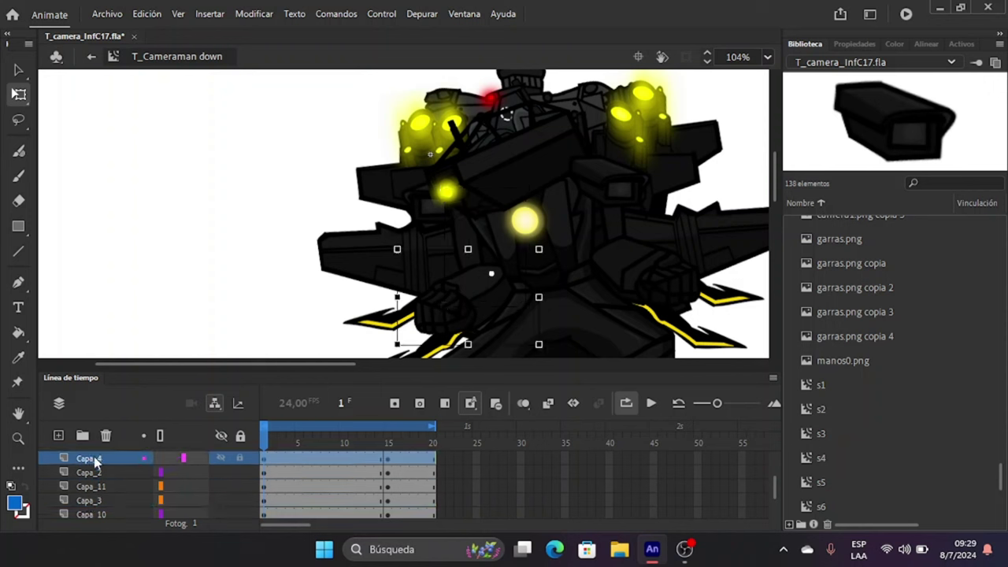
# Parent the other forearm layer, Capa_5, to the upper-arm layer Capa_3 and move Capa_5 directly above Capa_3.
pyautogui.click(611, 228)
pyautogui.click(611, 226)
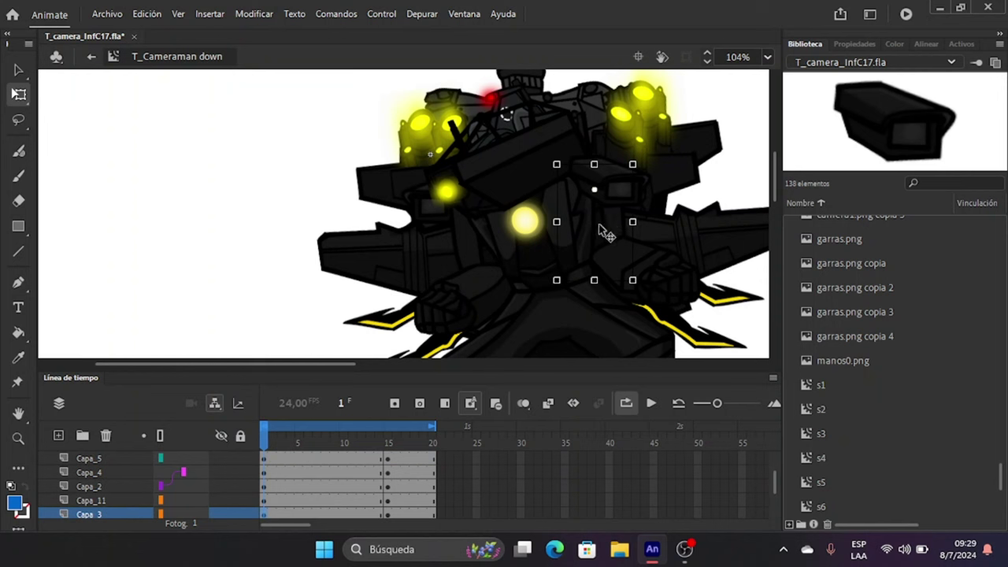
pyautogui.scroll(-2, 186, 502)
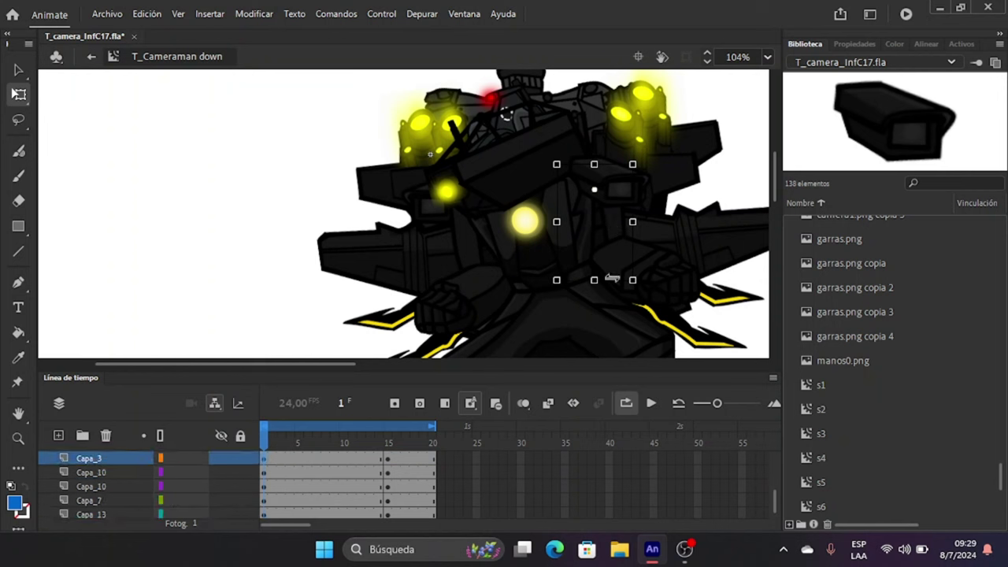
pyautogui.click(675, 280)
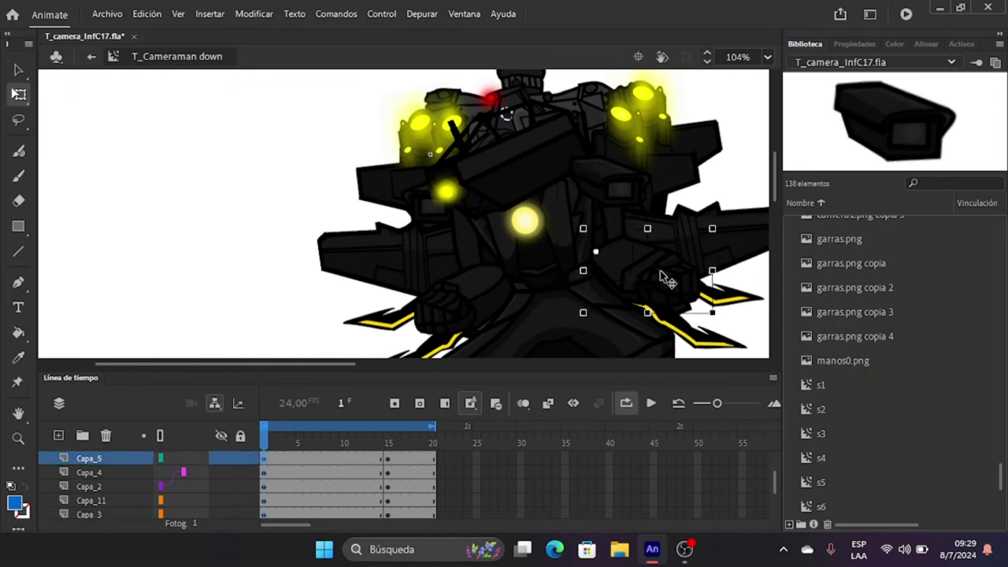
pyautogui.click(619, 229)
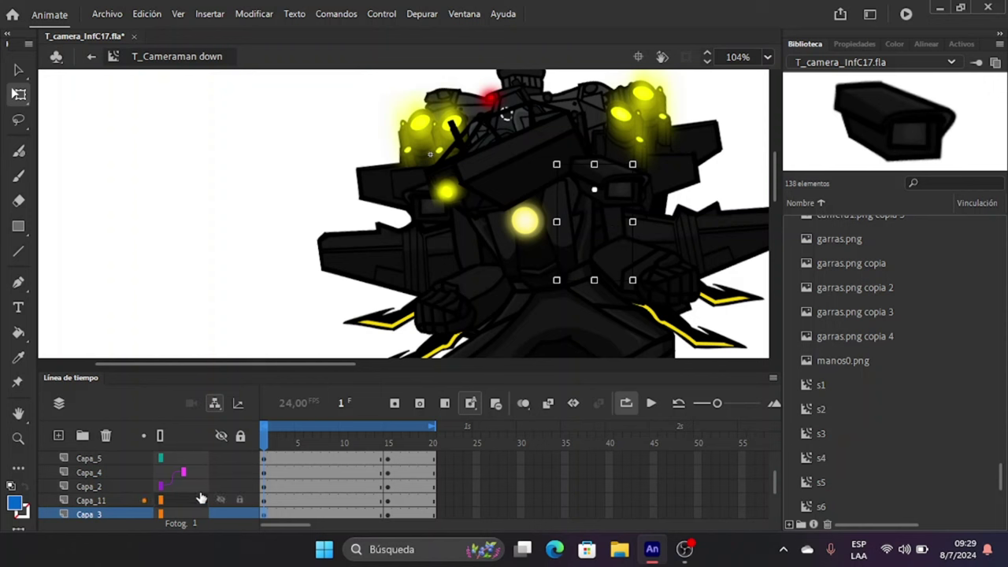
pyautogui.scroll(-3, 188, 500)
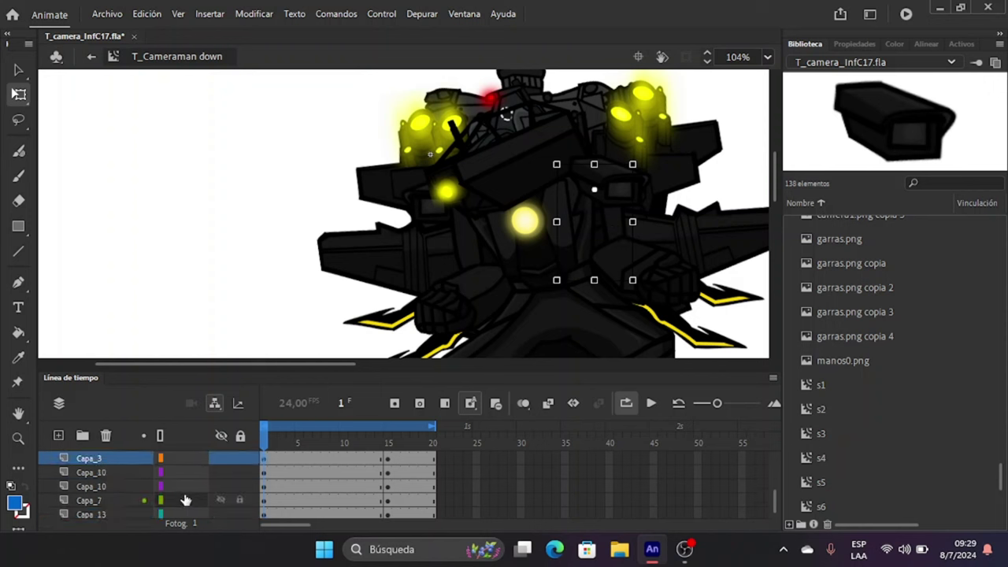
pyautogui.scroll(-1, 187, 500)
pyautogui.scroll(-4, 189, 488)
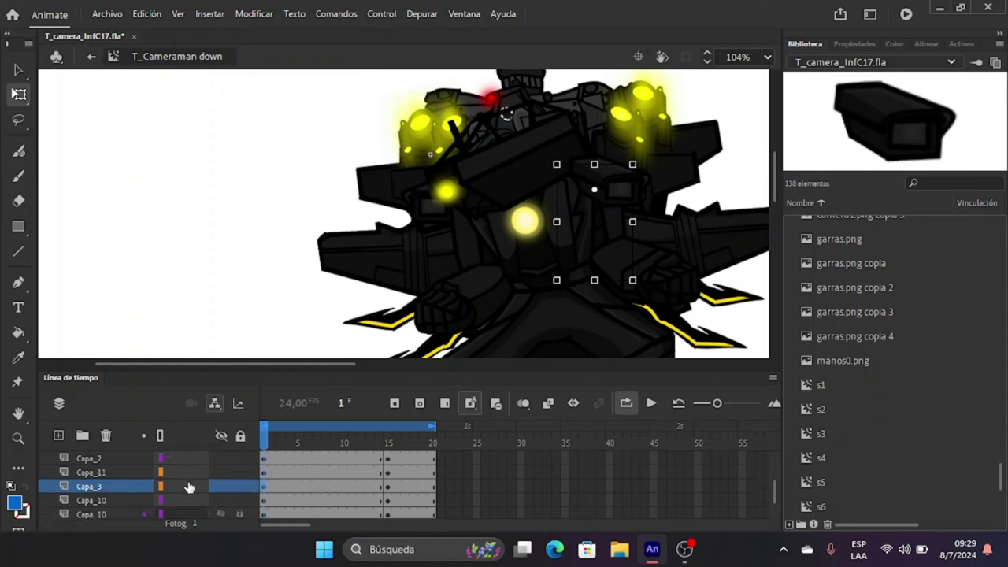
pyautogui.click(183, 474)
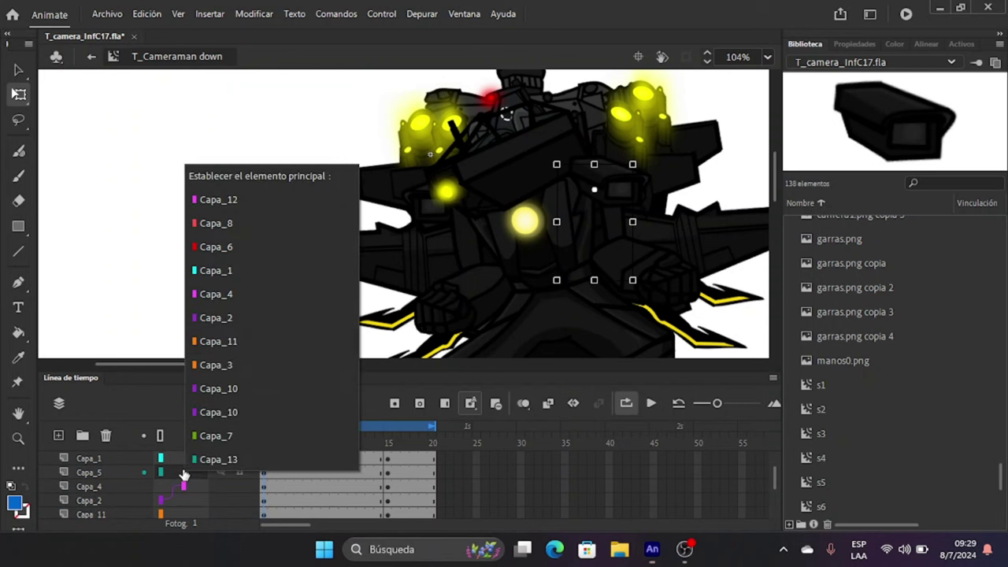
pyautogui.click(228, 349)
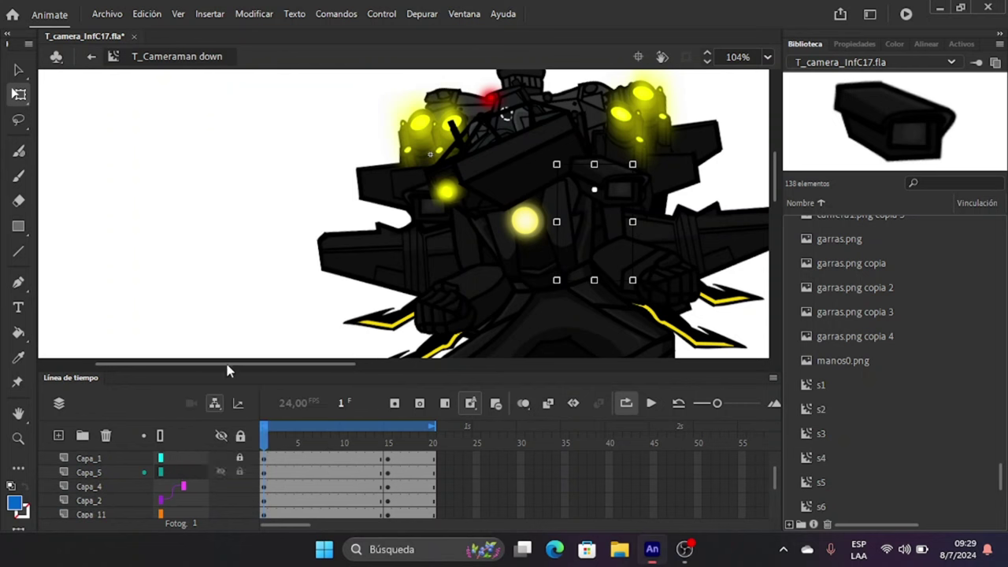
pyautogui.click(103, 470)
pyautogui.moveTo(100, 474)
pyautogui.mouseDown()
pyautogui.moveTo(93, 524)
pyautogui.moveTo(110, 478)
pyautogui.mouseUp()
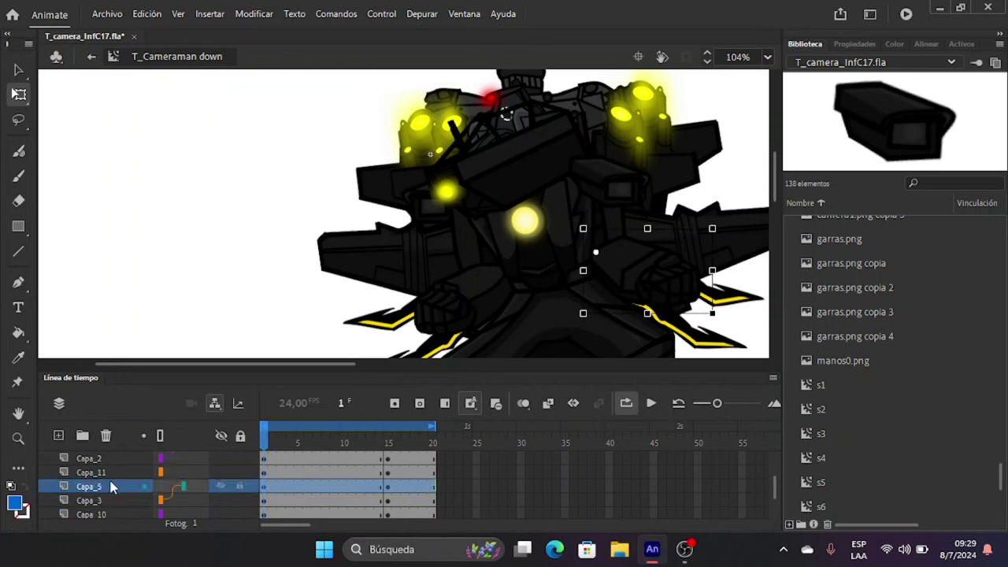
# Rotate the Capa_3 upper arm slightly clockwise about its shoulder pivot on frame 1.
pyautogui.click(618, 224)
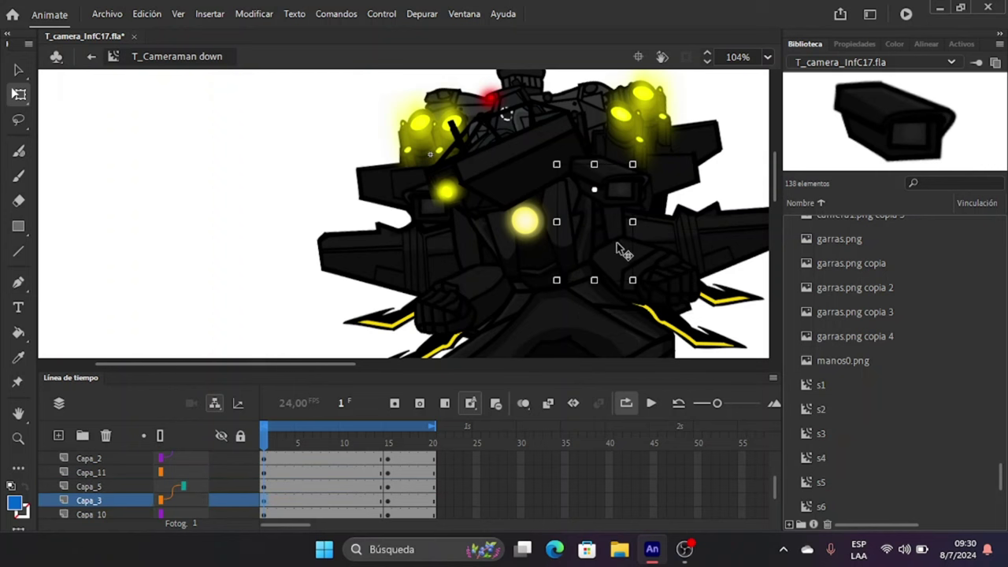
pyautogui.scroll(5, 632, 268)
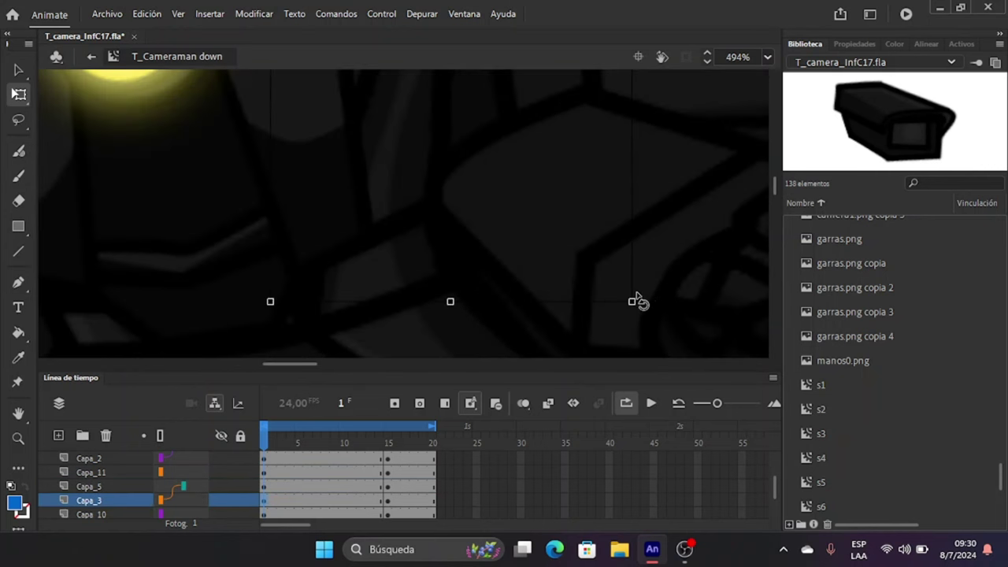
pyautogui.moveTo(631, 305); pyautogui.dragTo(579, 332)
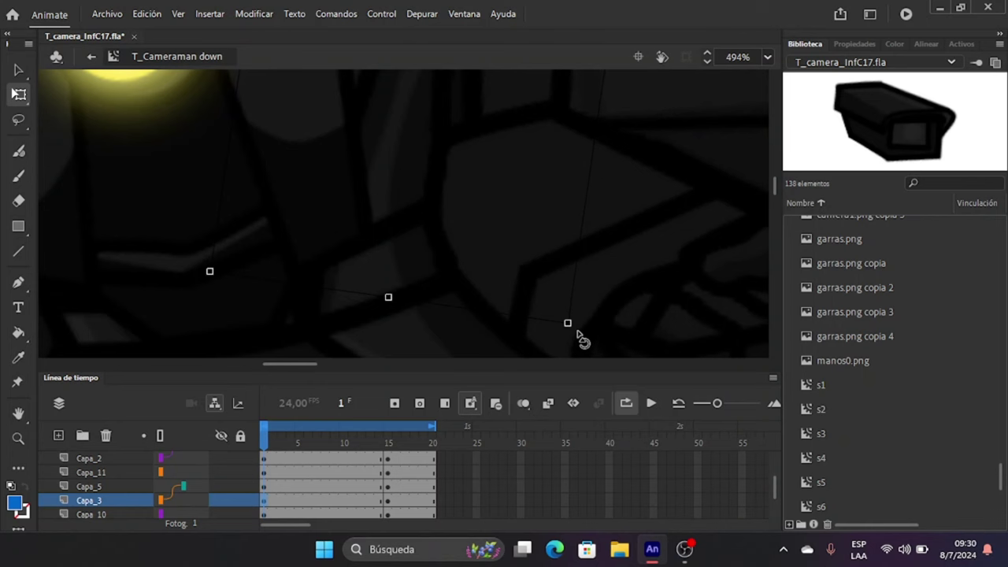
# Try rotating the Capa_2 upper arm slightly counterclockwise about its shoulder pivot on frame 1.
pyautogui.hscroll(-5, 432, 228)
pyautogui.click(695, 157)
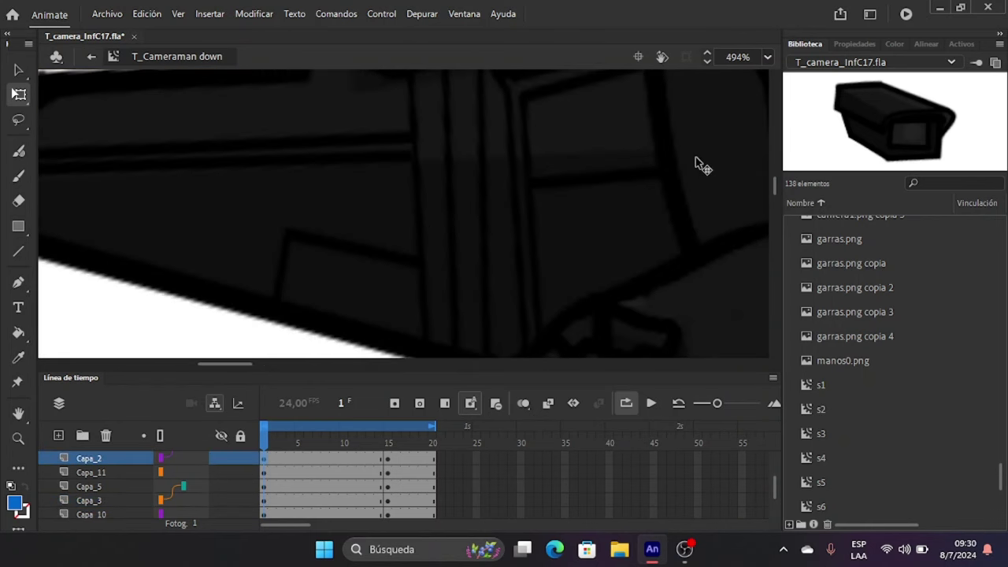
pyautogui.scroll(-2, 605, 185)
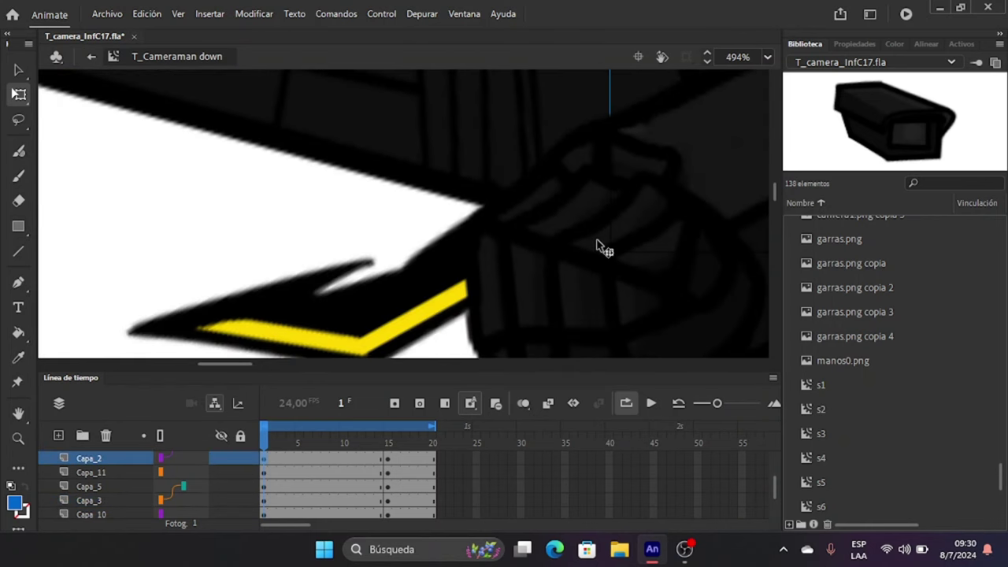
pyautogui.scroll(-3, 589, 236)
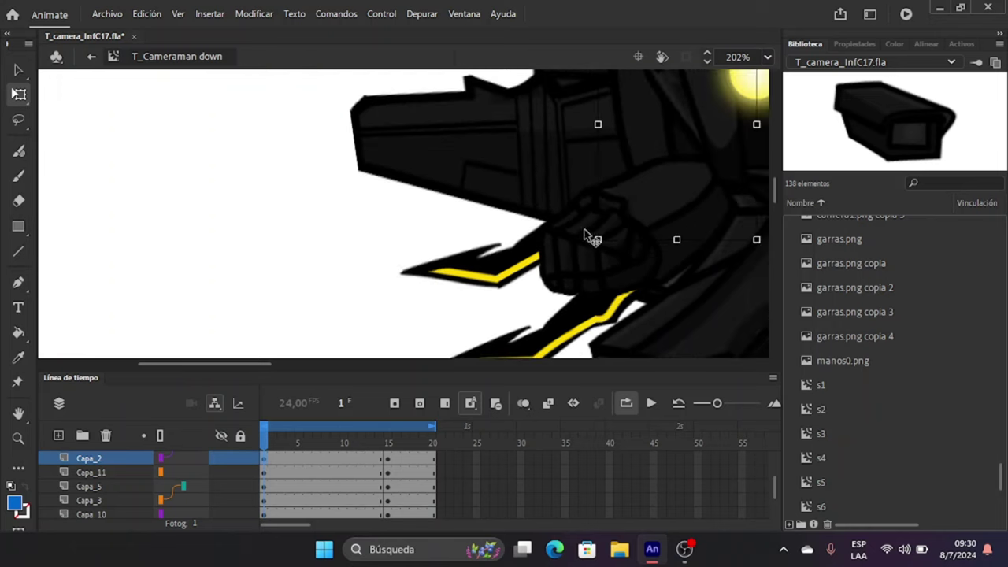
pyautogui.moveTo(377, 240); pyautogui.dragTo(400, 260)
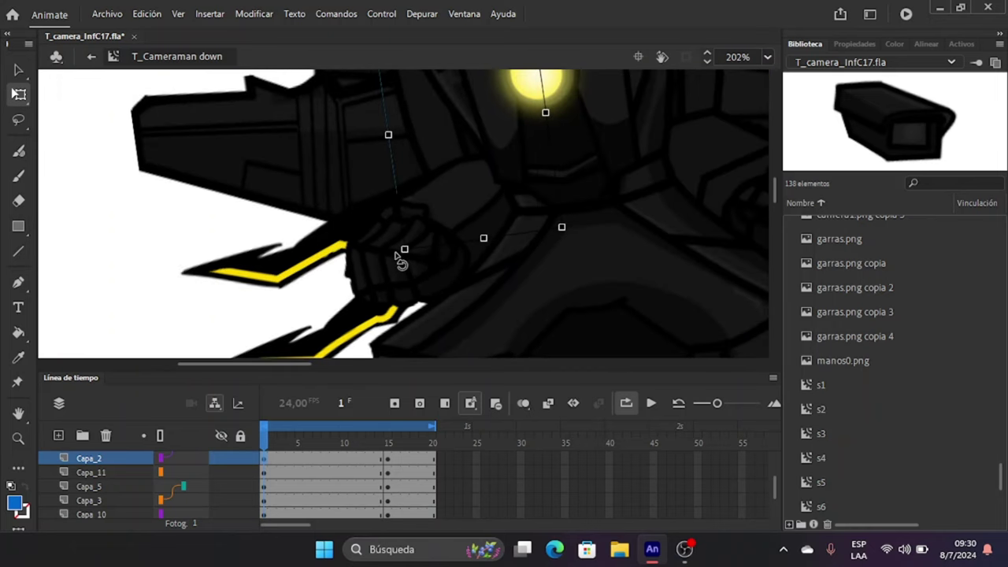
# Undo the latest upper-arm rotations on Capa_2 and Capa_3.
pyautogui.hotkey('ctrl', 'z')
pyautogui.hotkey('ctrl', 'z')
pyautogui.hotkey('ctrl', 'z')
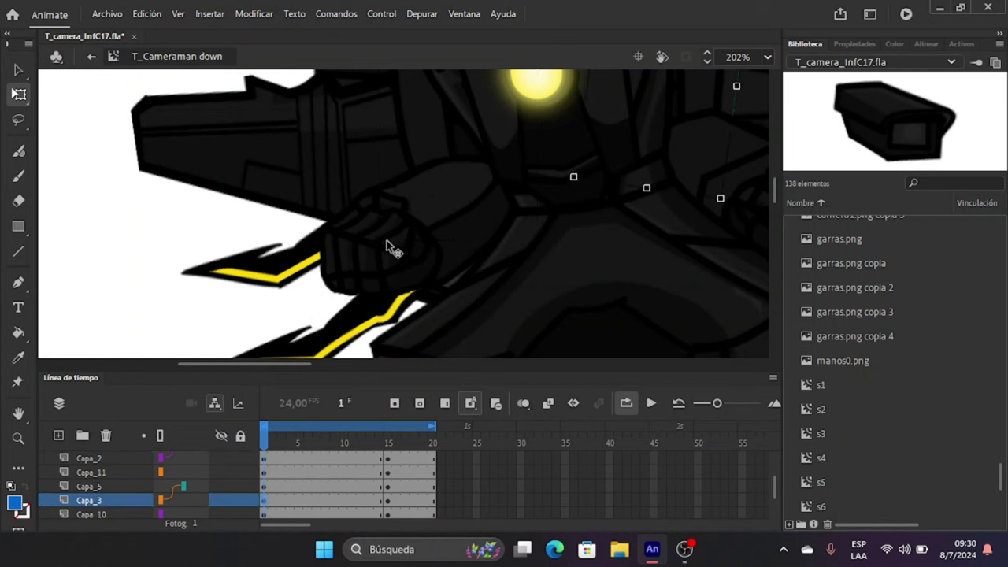
pyautogui.scroll(-2, 387, 246)
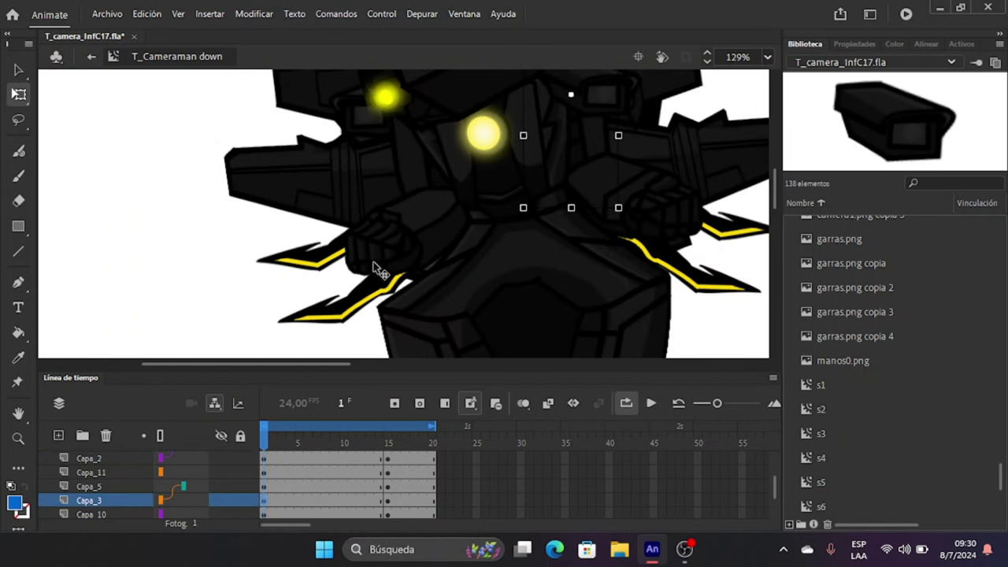
pyautogui.click(326, 326)
pyautogui.click(189, 475)
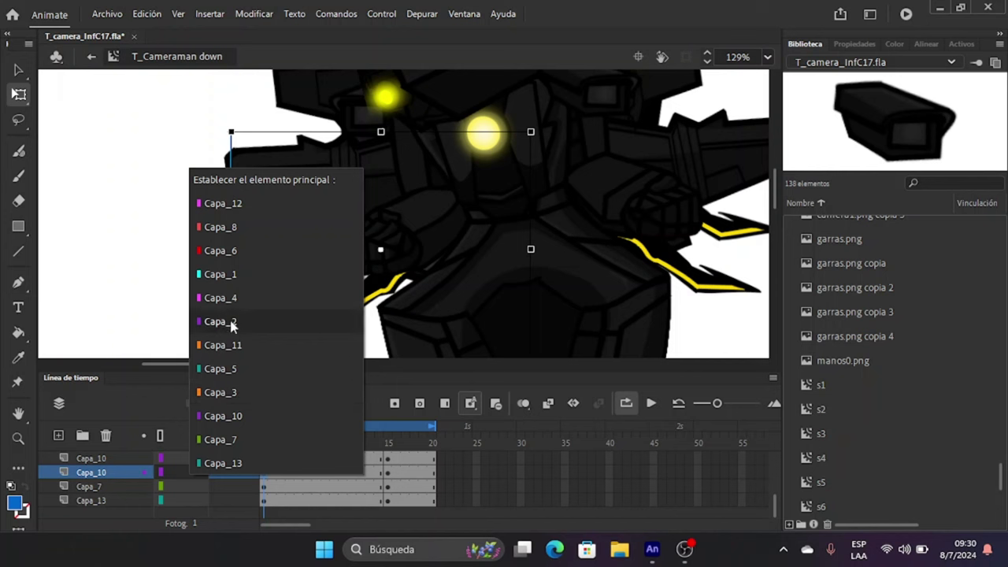
pyautogui.click(165, 398)
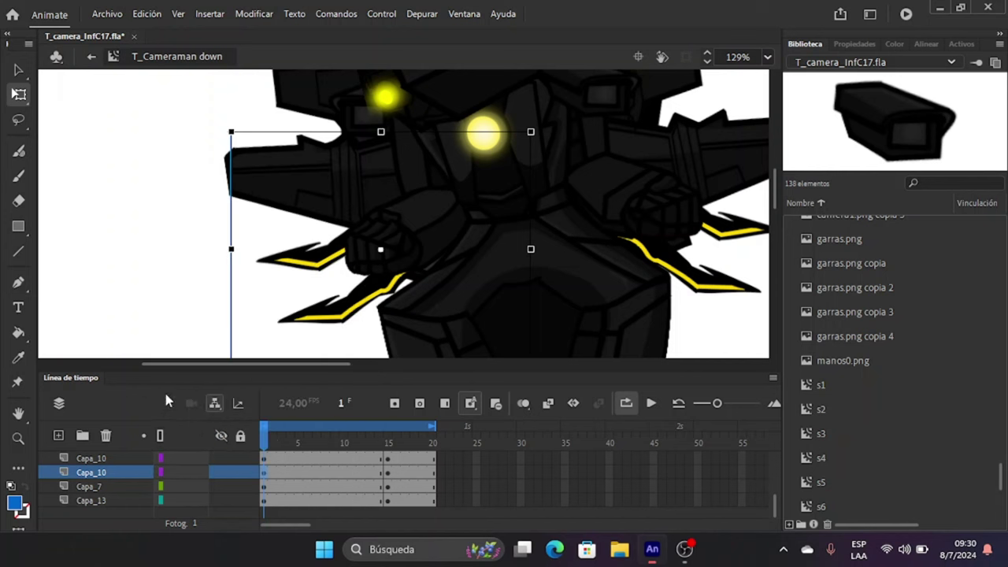
pyautogui.click(396, 232)
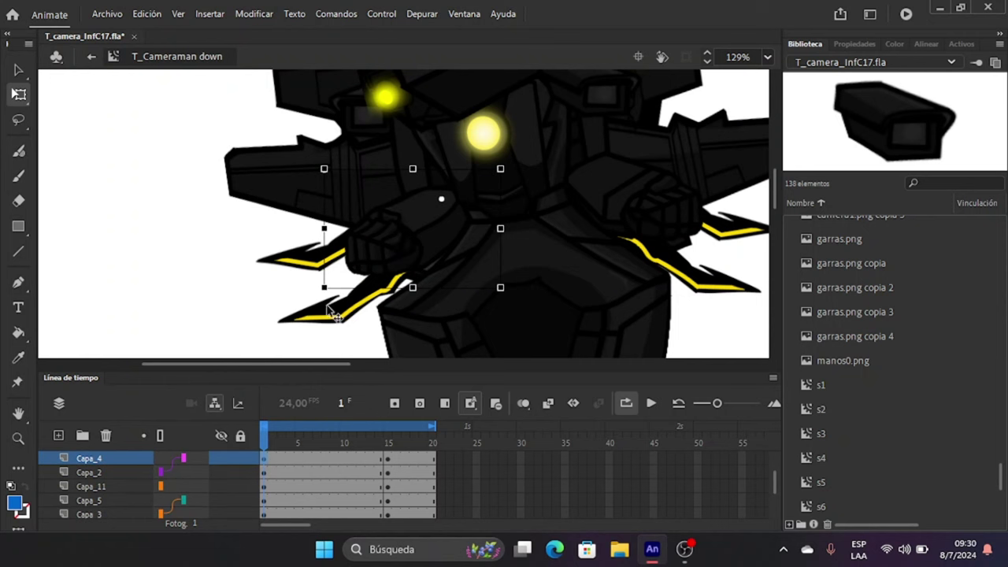
# Parent the lower Capa_10 layer, holding the claws beside the Capa_4 forearm, to Capa_4 and move it directly below Capa_2.
pyautogui.click(290, 262)
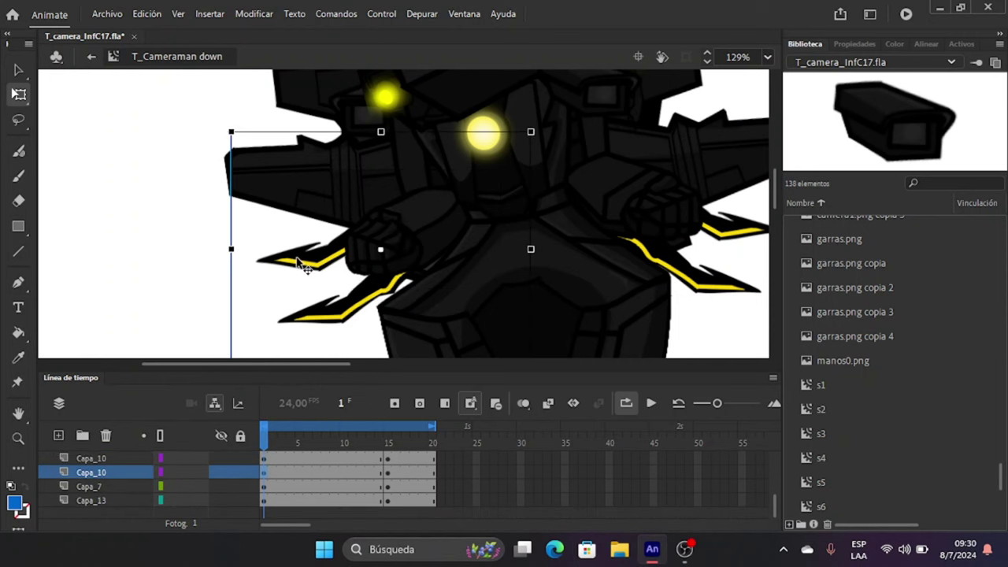
pyautogui.scroll(-2, 303, 264)
pyautogui.scroll(2, 300, 259)
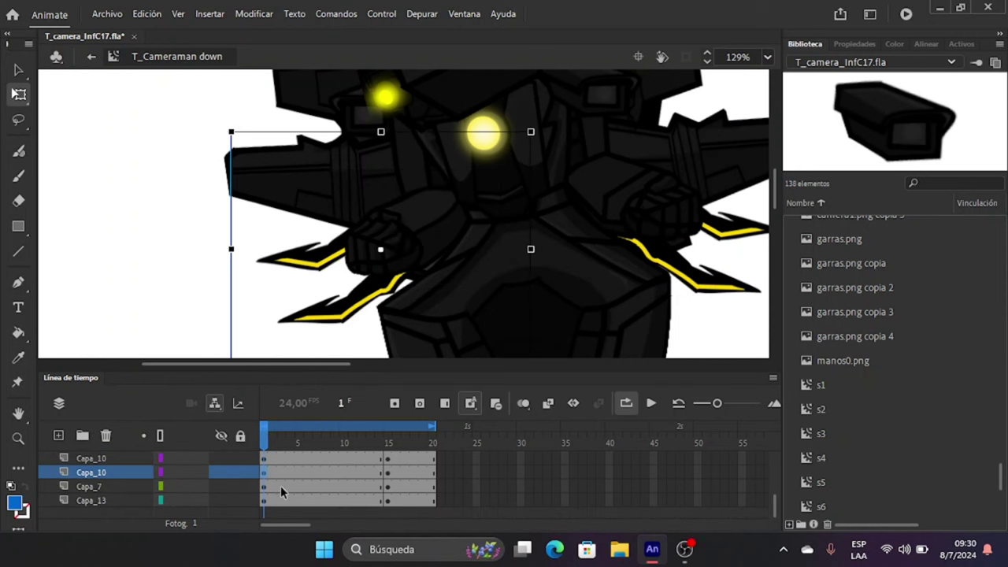
pyautogui.click(191, 473)
pyautogui.click(252, 295)
pyautogui.moveTo(88, 474); pyautogui.dragTo(94, 511)
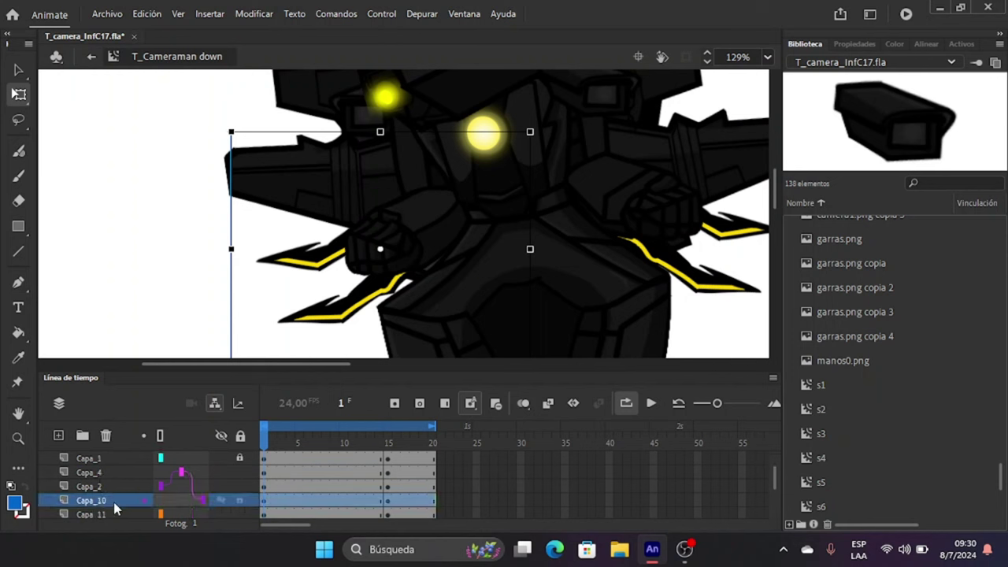
# Parent the other claws layer, the Capa_10 directly below Capa_3, to the forearm layer Capa_5.
pyautogui.click(748, 297)
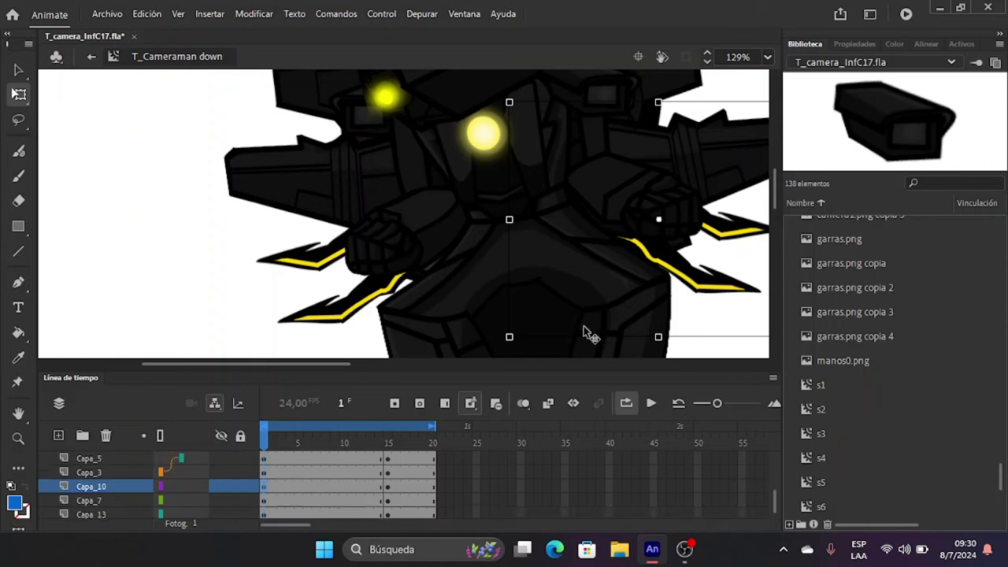
pyautogui.click(189, 486)
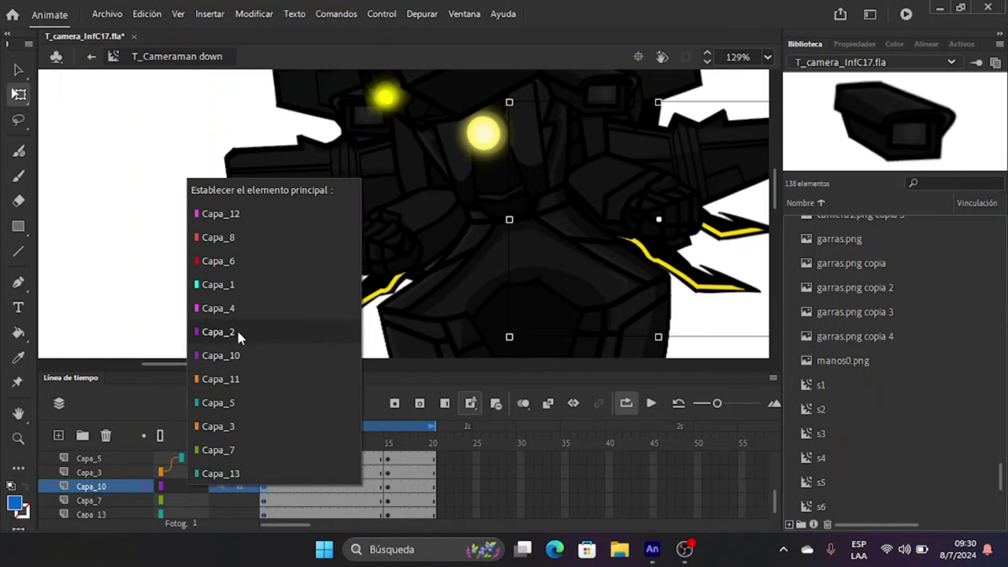
pyautogui.click(228, 400)
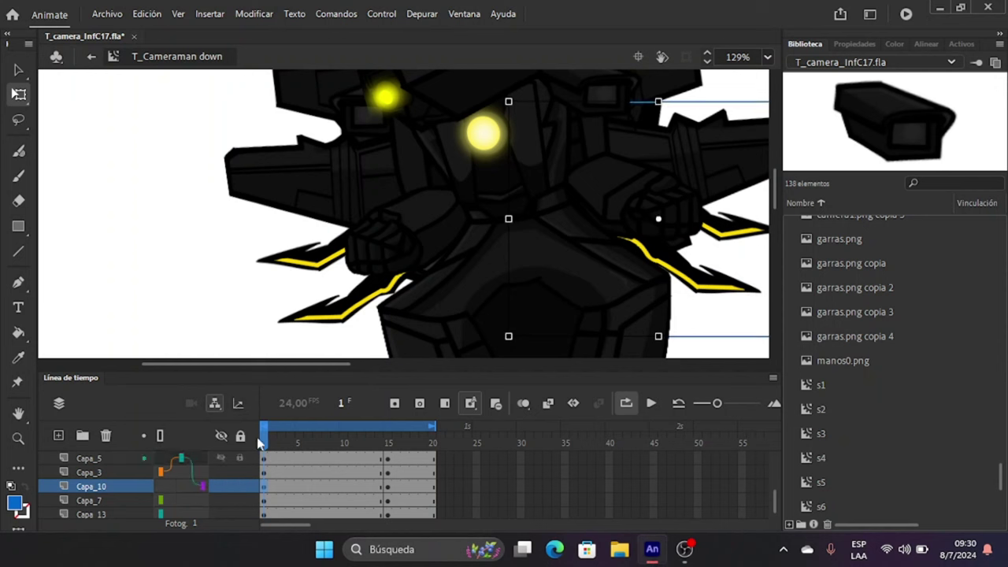
# Rotate the Capa_3 upper arm slightly clockwise about its shoulder pivot so its forearm and claws swing inward and down on frame 1.
pyautogui.click(585, 149)
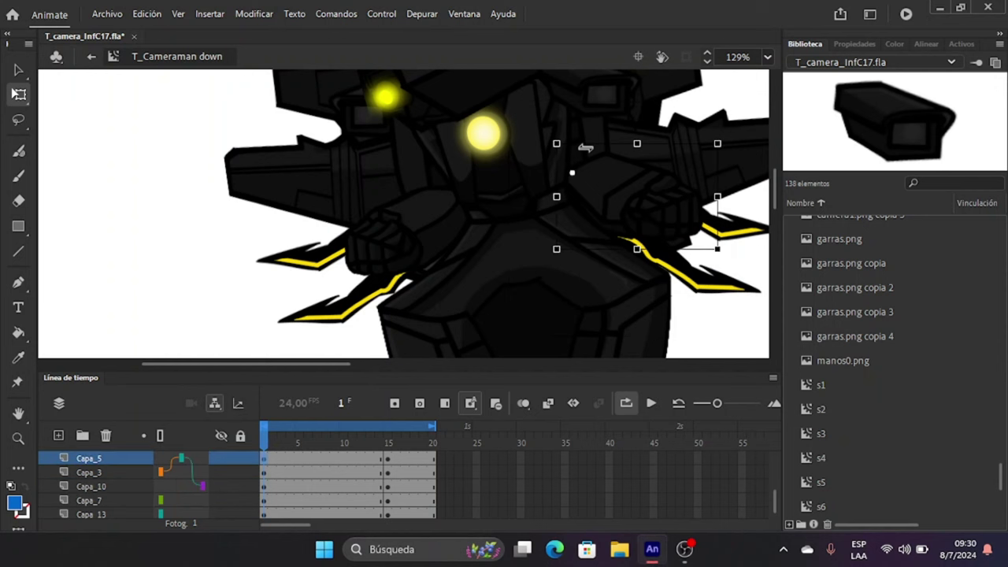
pyautogui.click(587, 145)
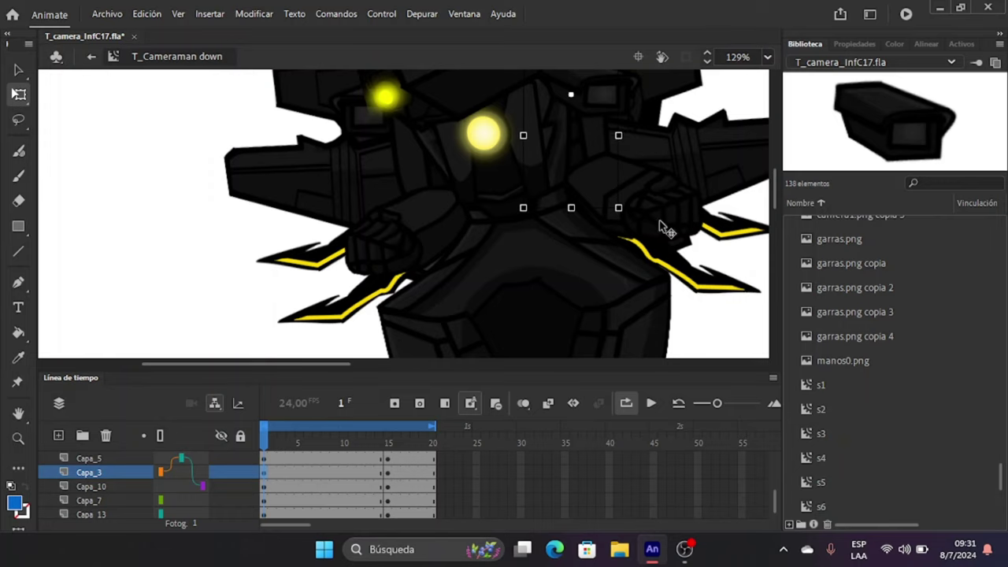
pyautogui.scroll(5, 612, 207)
pyautogui.scroll(-4, 573, 177)
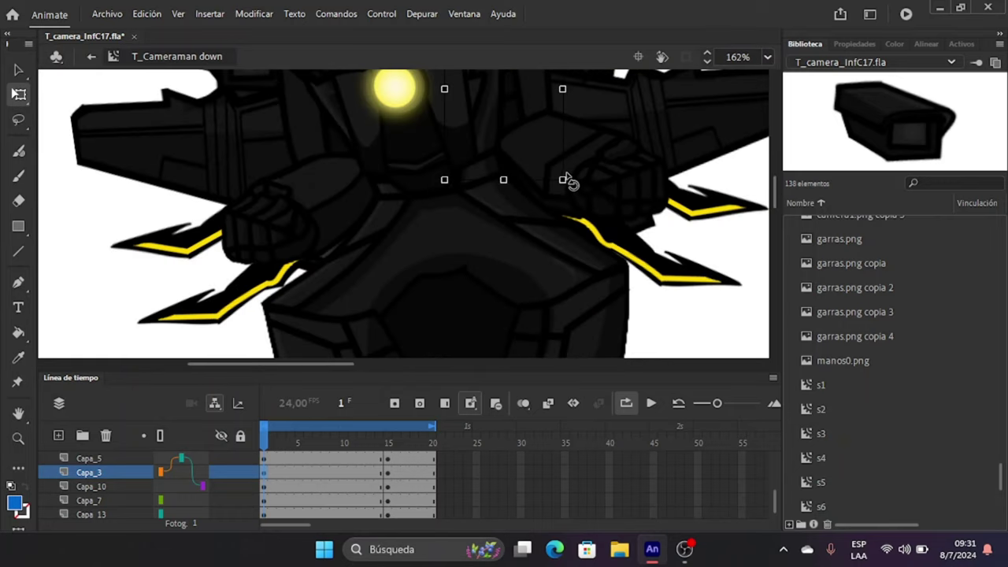
pyautogui.moveTo(564, 183); pyautogui.dragTo(562, 229)
# Rotate the Capa_2 upper arm and its Capa_4 forearm slightly counterclockwise about their pivots to lower the fist on frame 1.
pyautogui.click(296, 145)
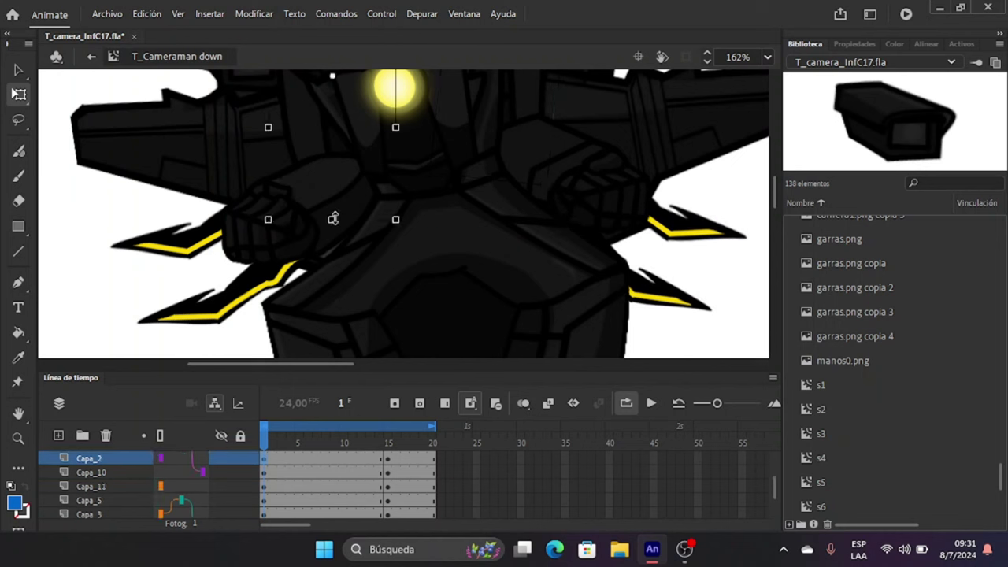
pyautogui.moveTo(267, 222); pyautogui.dragTo(277, 261)
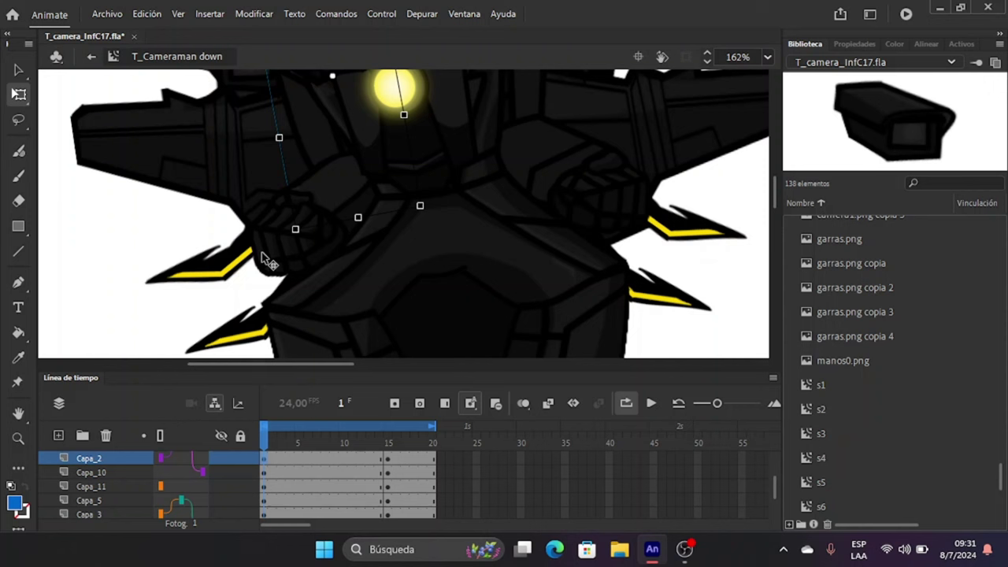
pyautogui.click(267, 261)
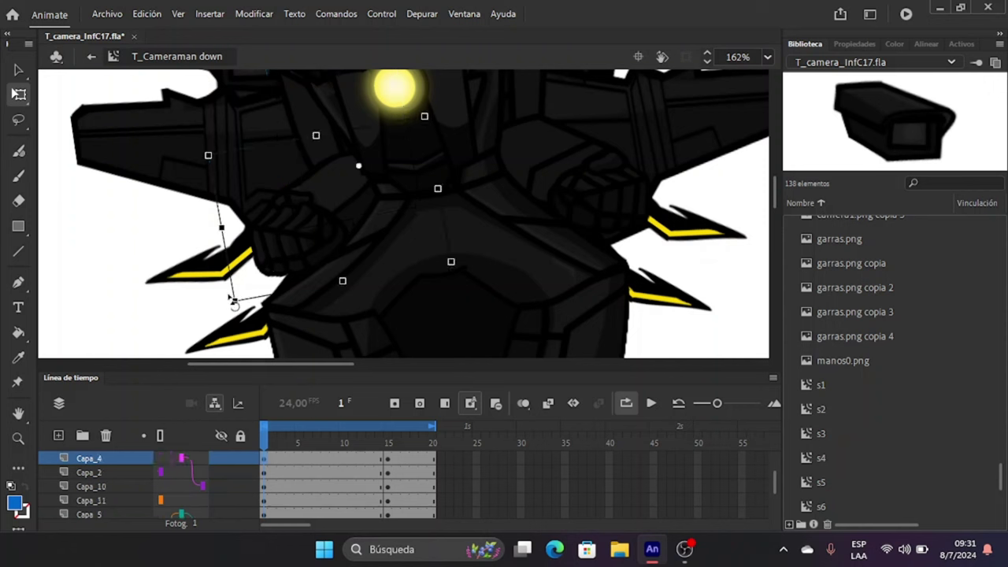
pyautogui.moveTo(234, 303); pyautogui.dragTo(256, 334)
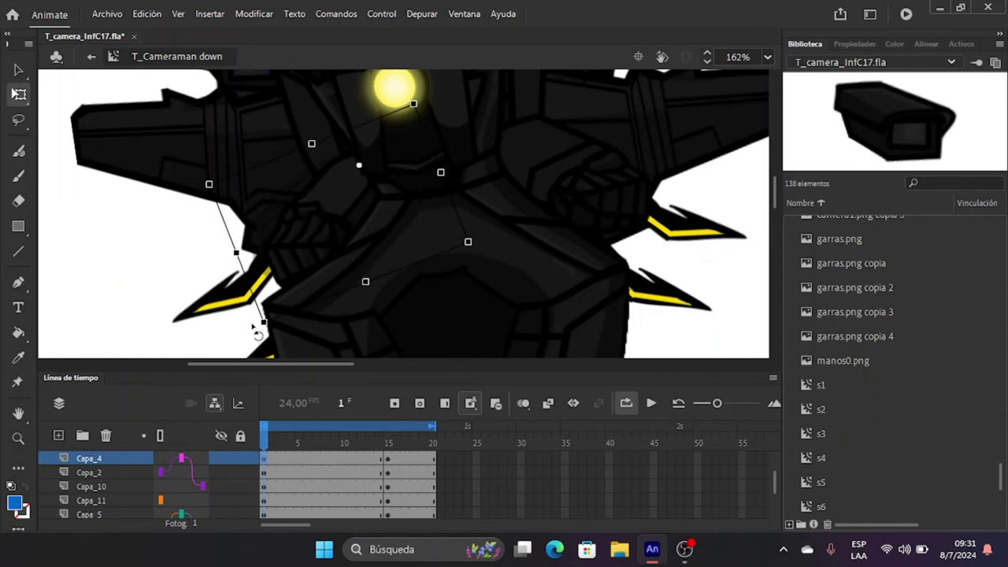
# Rotate the Capa_5 forearm slightly clockwise about its elbow pivot to lower its fist and claws on frame 1.
pyautogui.click(597, 215)
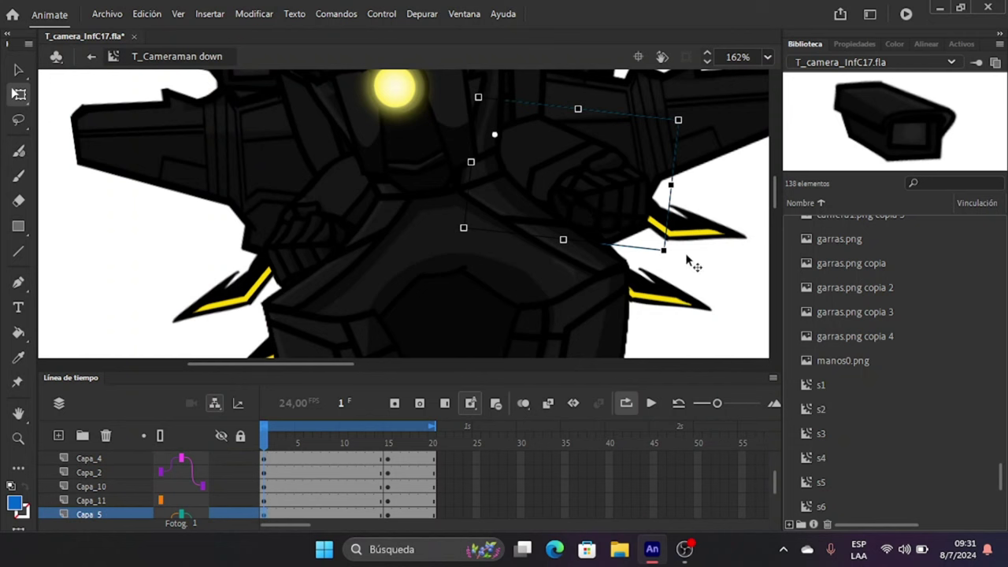
pyautogui.moveTo(674, 256); pyautogui.dragTo(656, 287)
pyautogui.scroll(-3, 557, 191)
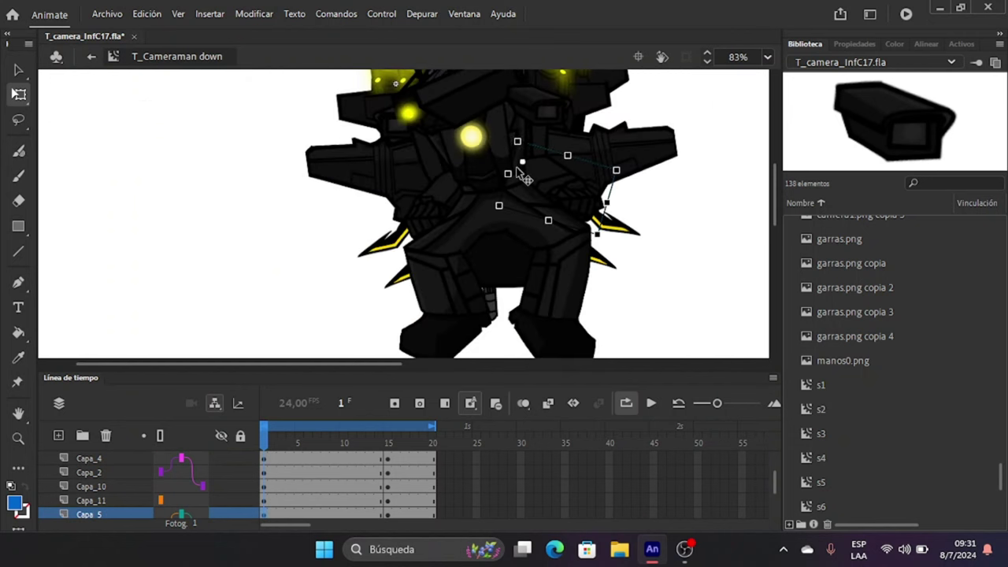
# Select the main camera head on layer Capa_8 for rotation on frame 1.
pyautogui.click(454, 118)
pyautogui.scroll(3, 454, 118)
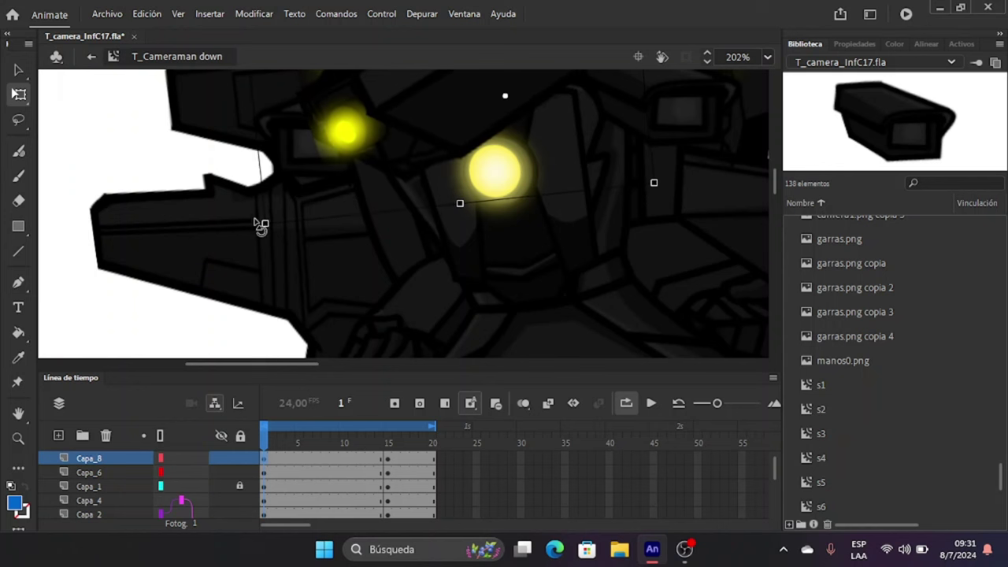
# Rotate the Capa_8 camera piece very slightly on frame 1 and deselect it.
pyautogui.scroll(2, 425, 157)
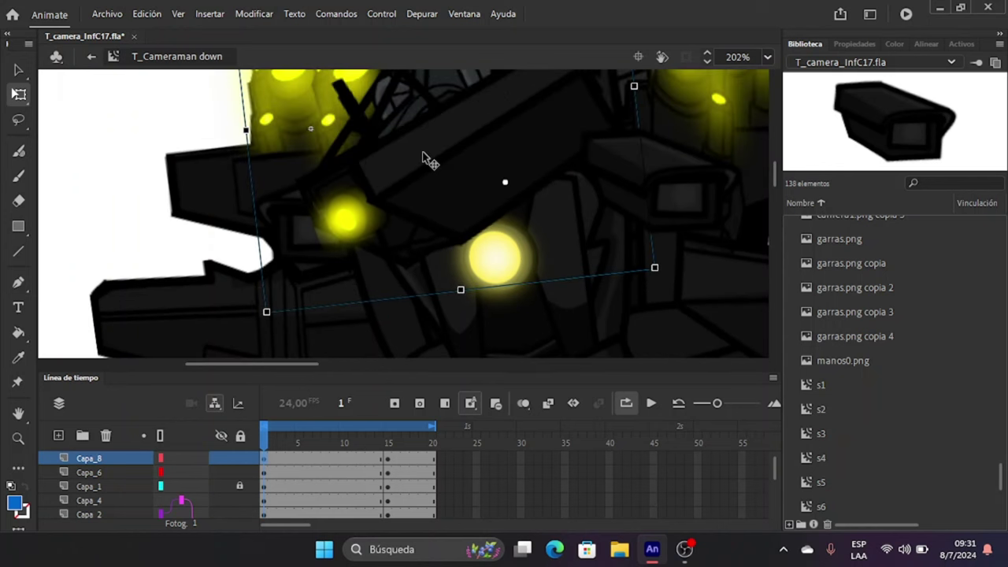
pyautogui.scroll(2, 429, 160)
pyautogui.scroll(-2, 432, 162)
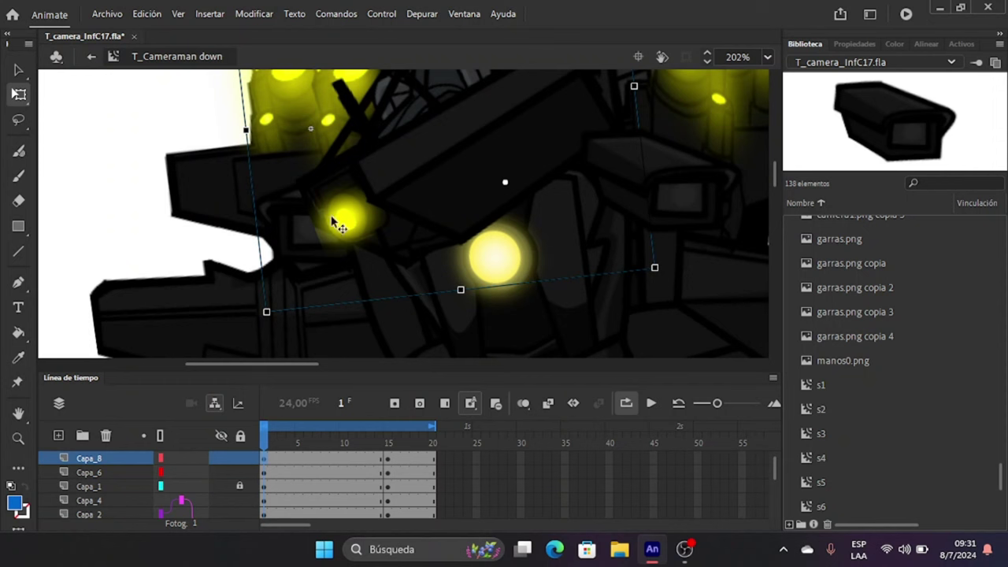
pyautogui.moveTo(266, 312); pyautogui.dragTo(265, 310)
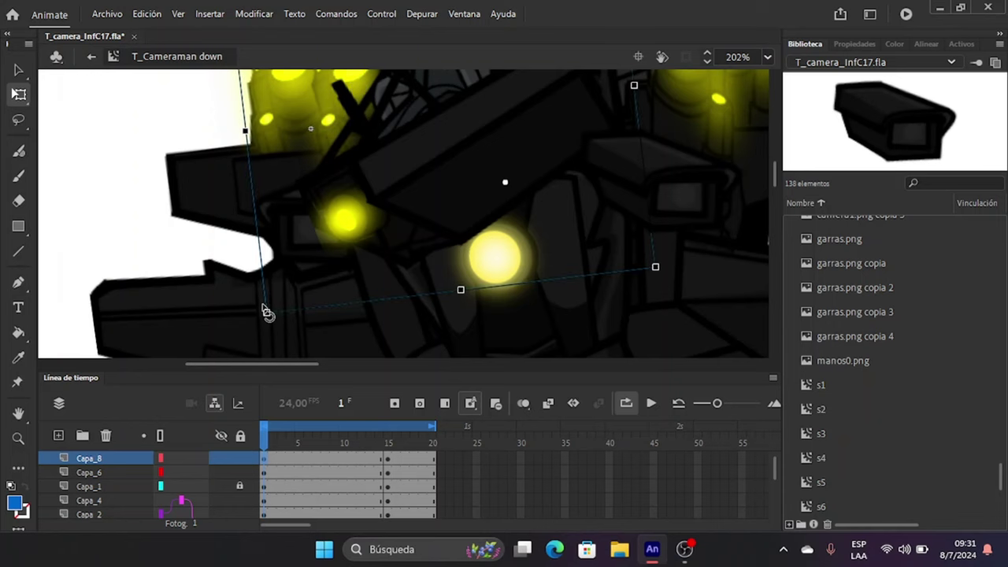
pyautogui.scroll(-5, 348, 163)
pyautogui.scroll(-2, 455, 134)
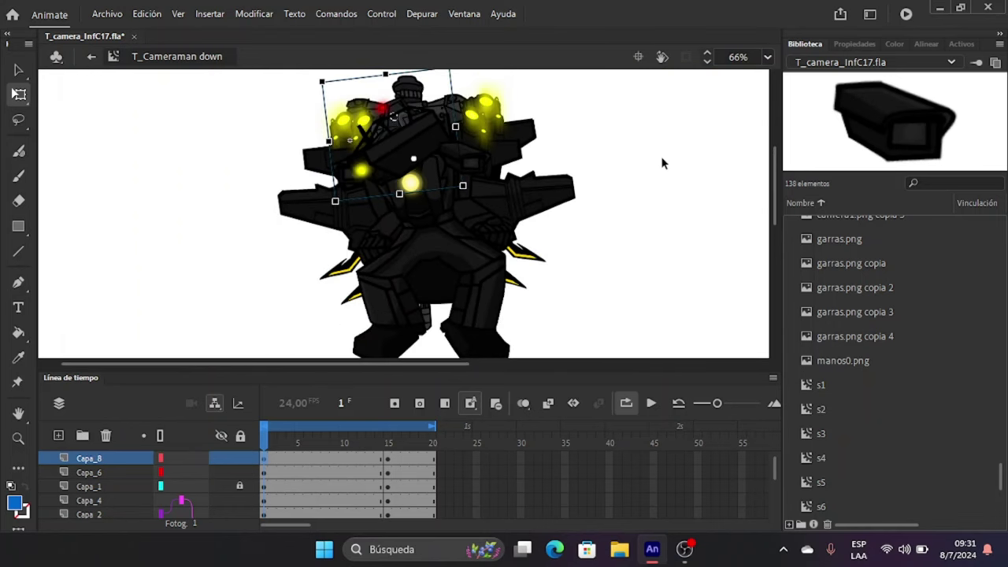
pyautogui.click(614, 198)
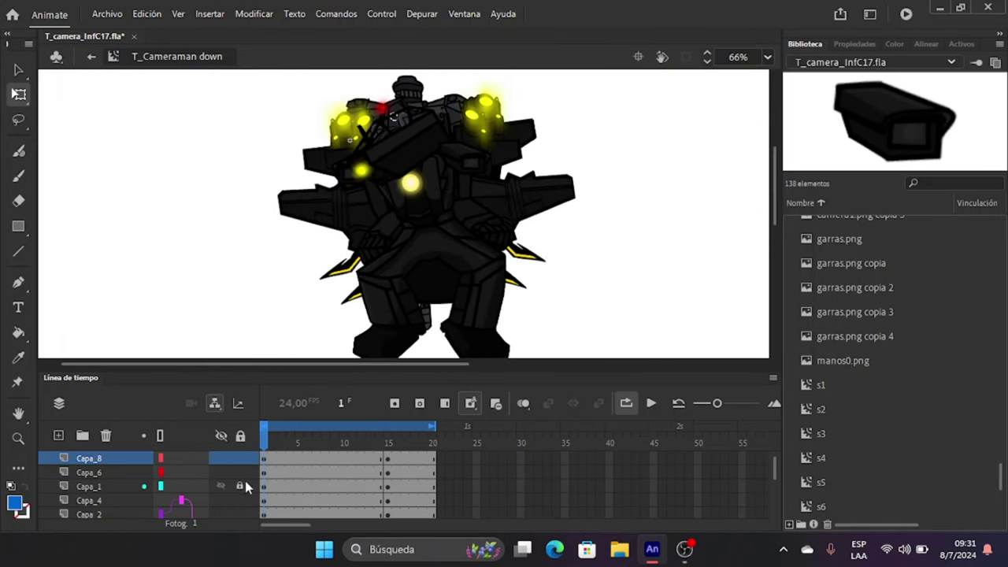
# Create classic tweens from frame 1 on all layers, Capa_12 through Capa_13.
pyautogui.click(263, 472)
pyautogui.click(265, 456)
pyautogui.scroll(1, 265, 457)
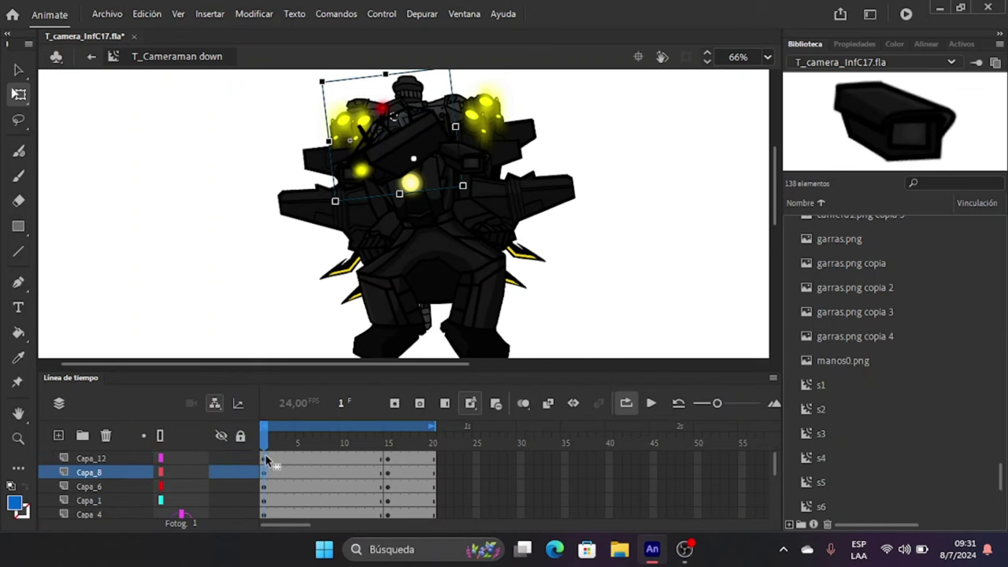
pyautogui.click(265, 459)
pyautogui.scroll(-3, 265, 459)
pyautogui.keyDown('shift'); pyautogui.click(265, 500); pyautogui.keyUp('shift')
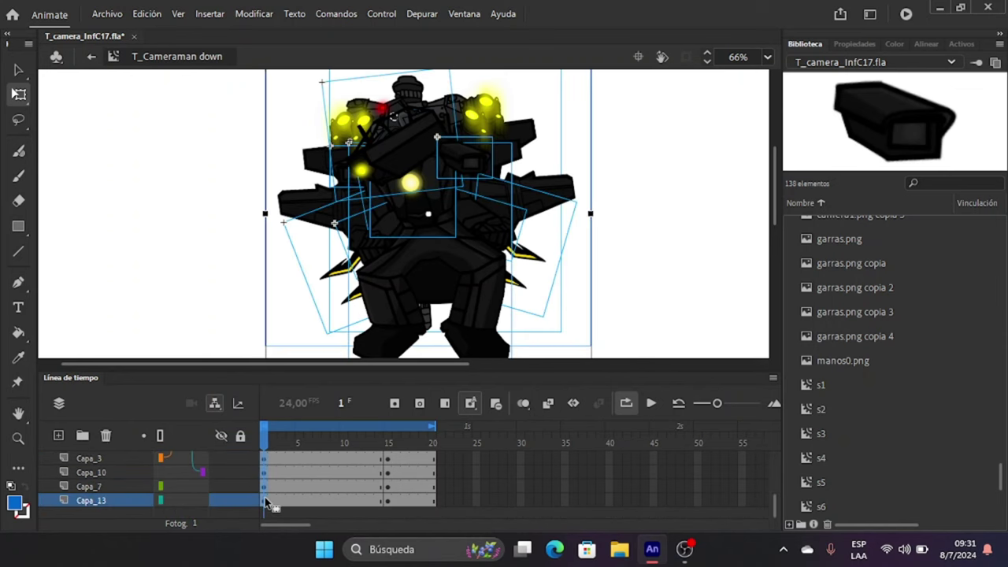
pyautogui.rightClick(265, 504)
pyautogui.click(385, 59)
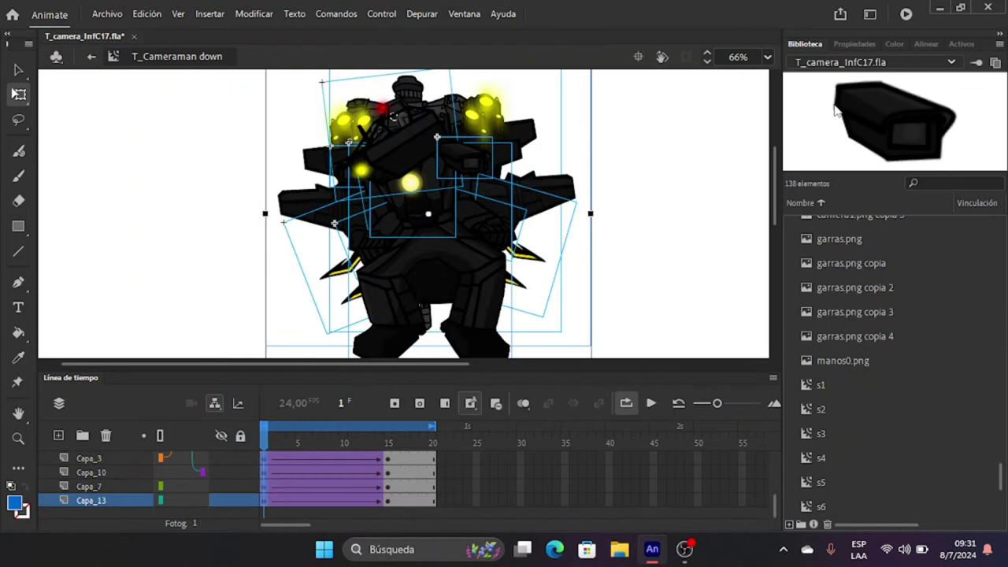
# Set the easing effect of the classic tweens to Ease In Out Cubic.
pyautogui.click(866, 44)
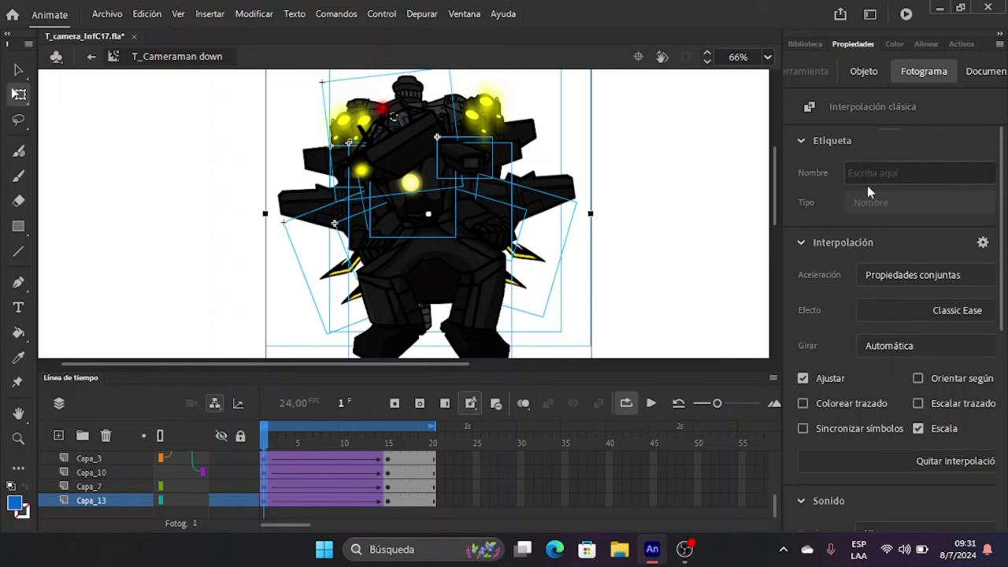
pyautogui.click(869, 308)
pyautogui.moveTo(661, 444)
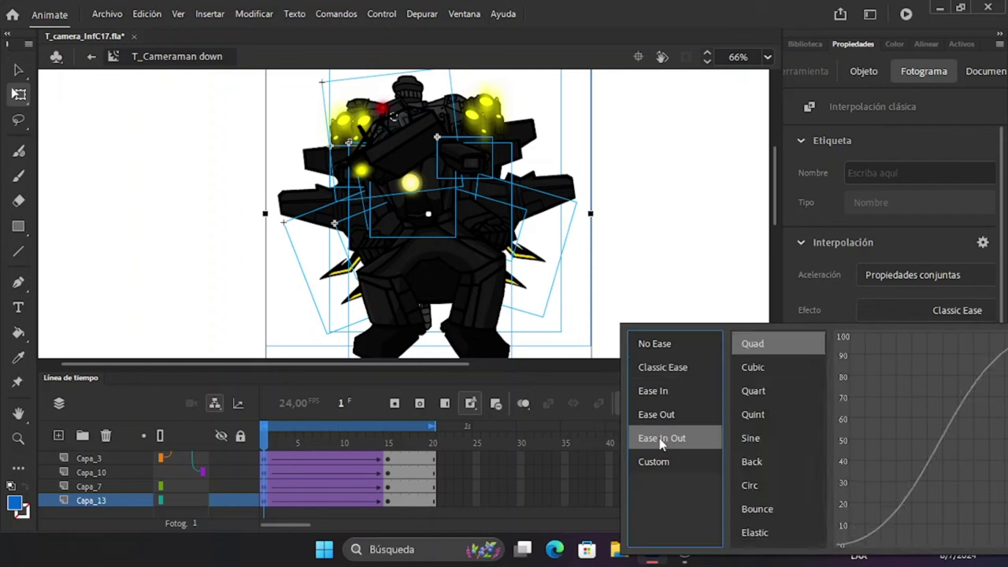
pyautogui.click(758, 367)
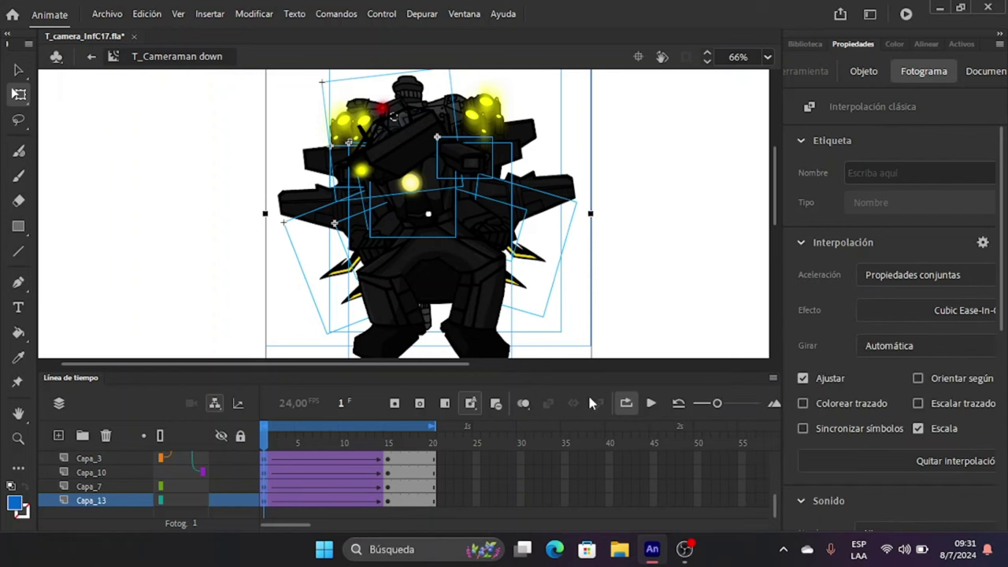
# Change the easing effect of the classic tweens to Ease Out Cubic.
pyautogui.click(901, 312)
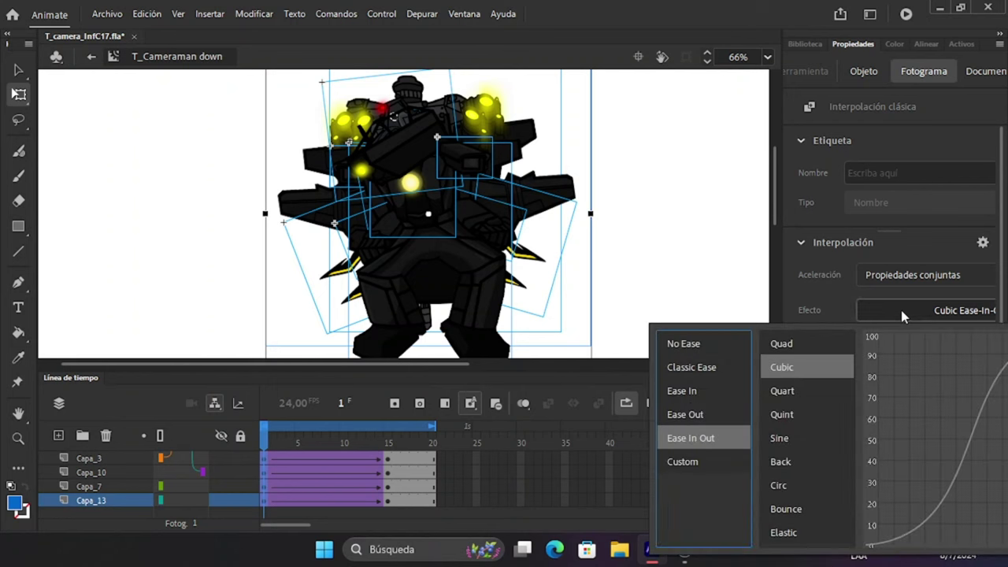
pyautogui.click(692, 420)
pyautogui.click(804, 368)
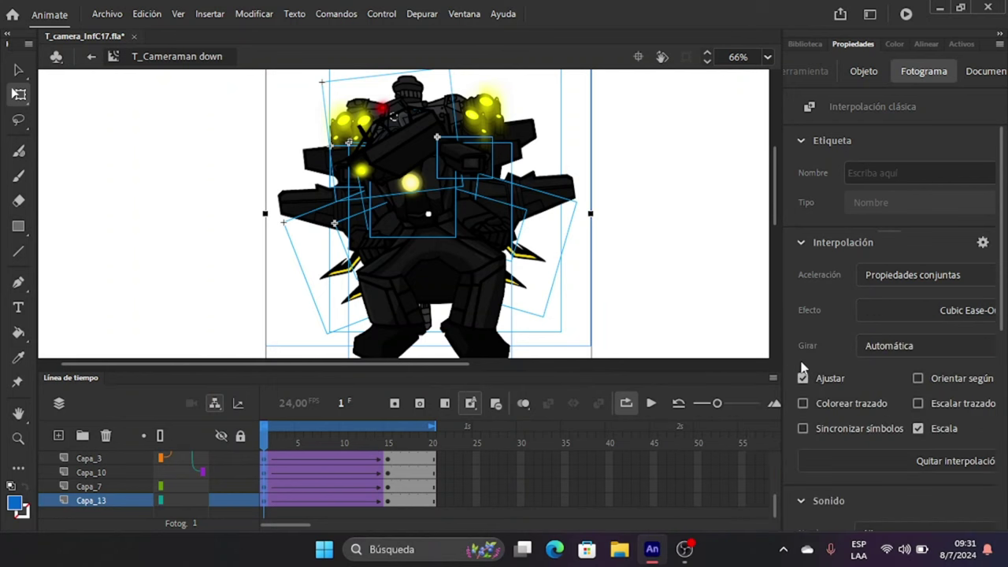
# Convert the tweens on all layers to frame-by-frame animation with a keyframe on every frame.
pyautogui.rightClick(268, 463)
pyautogui.moveTo(459, 66)
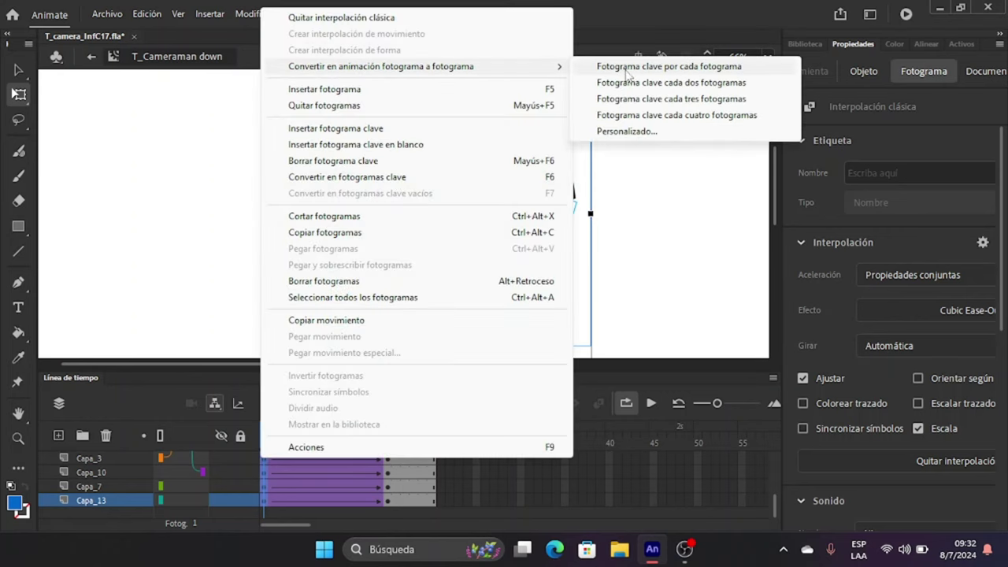
pyautogui.click(669, 66)
# Select the frame 2 and frame 4 keyframes across all layers, and scrub the animation to frame 17.
pyautogui.click(273, 500)
pyautogui.scroll(3, 273, 473)
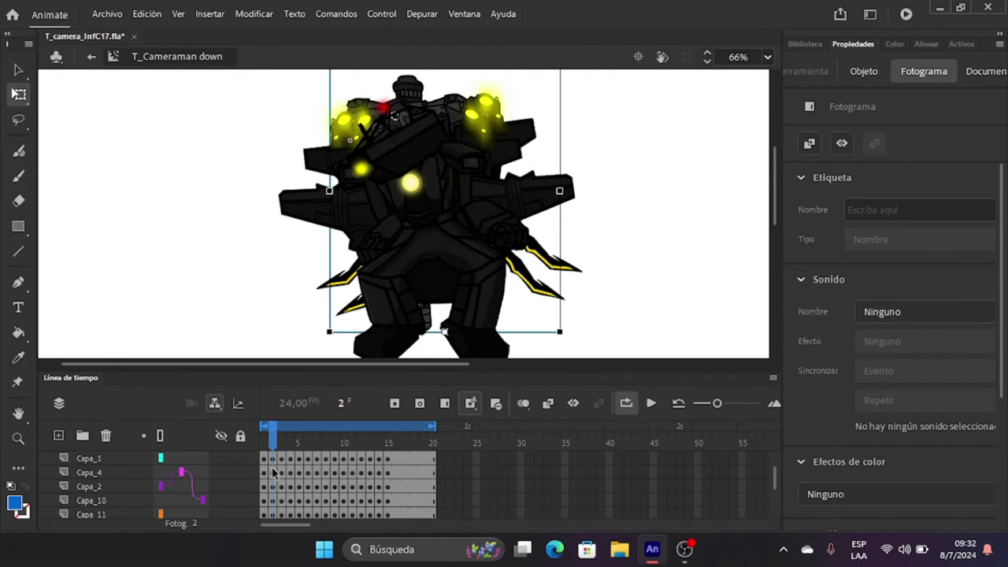
pyautogui.click(274, 460)
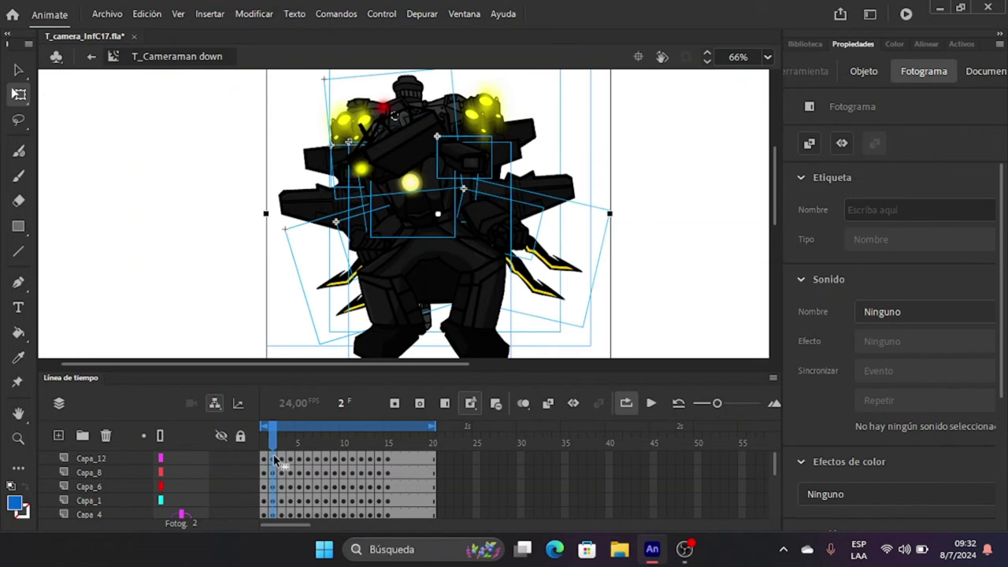
pyautogui.moveTo(292, 460); pyautogui.dragTo(291, 544)
pyautogui.hotkey('ctrl', 'a')
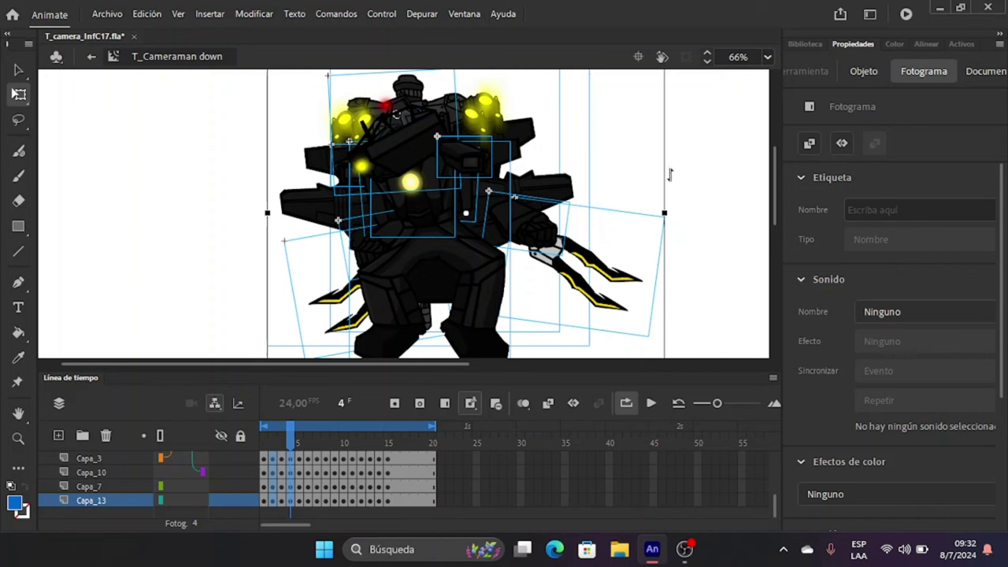
pyautogui.moveTo(293, 445); pyautogui.dragTo(404, 434)
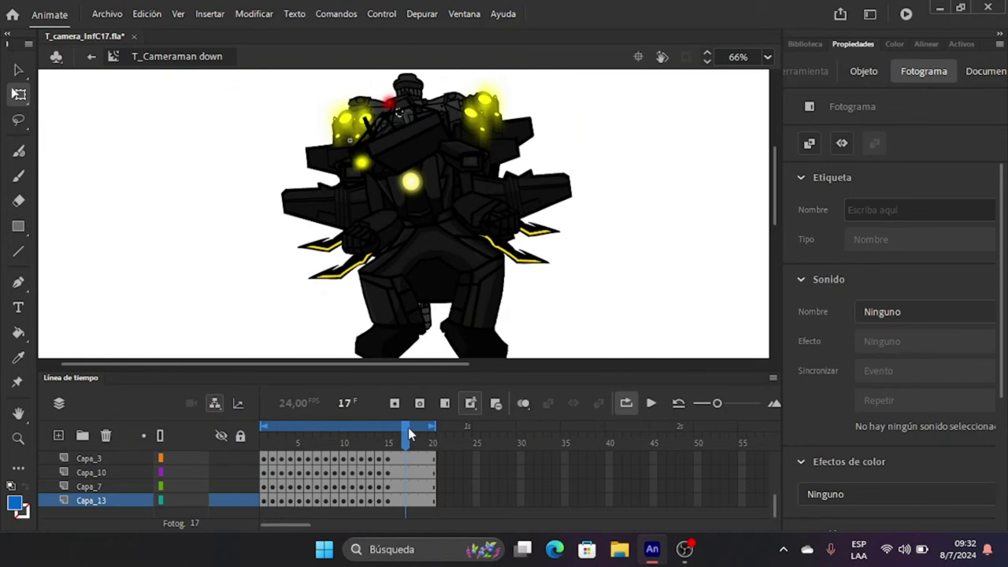
# Undo the frame selections and the conversion to frame-by-frame animation.
pyautogui.hotkey('ctrl', 'z')
pyautogui.hotkey('ctrl', 'z')
pyautogui.hotkey('ctrl', 'z')
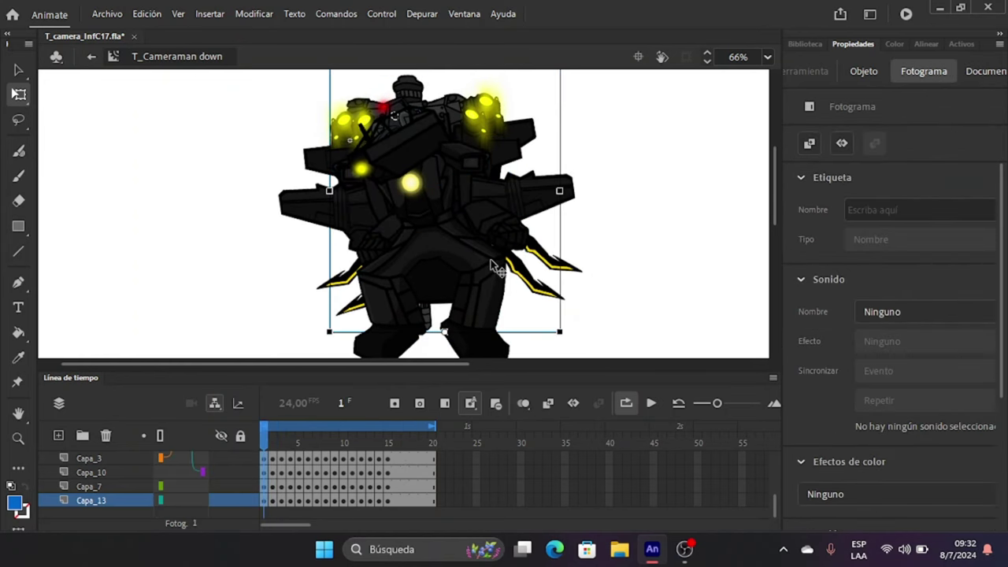
pyautogui.hotkey('ctrl', 'z')
pyautogui.hotkey('ctrl', 'z')
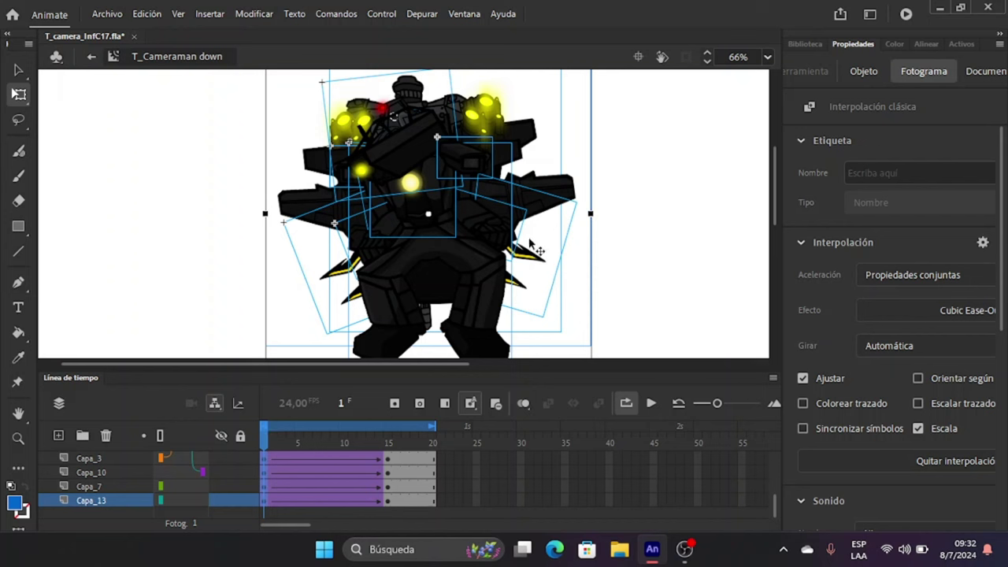
# Go to frame 15 and lock the body layer Capa_1.
pyautogui.click(636, 221)
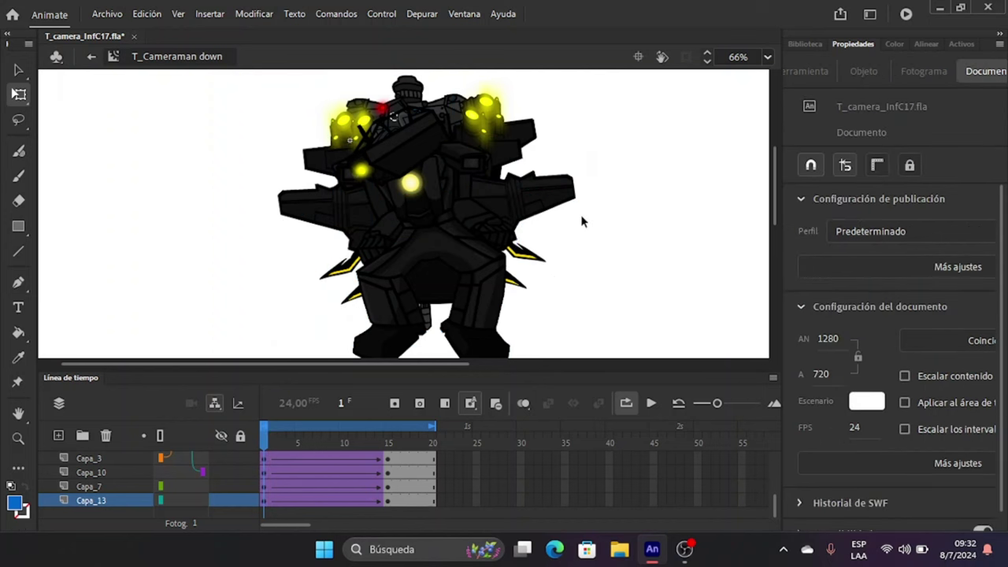
pyautogui.click(389, 451)
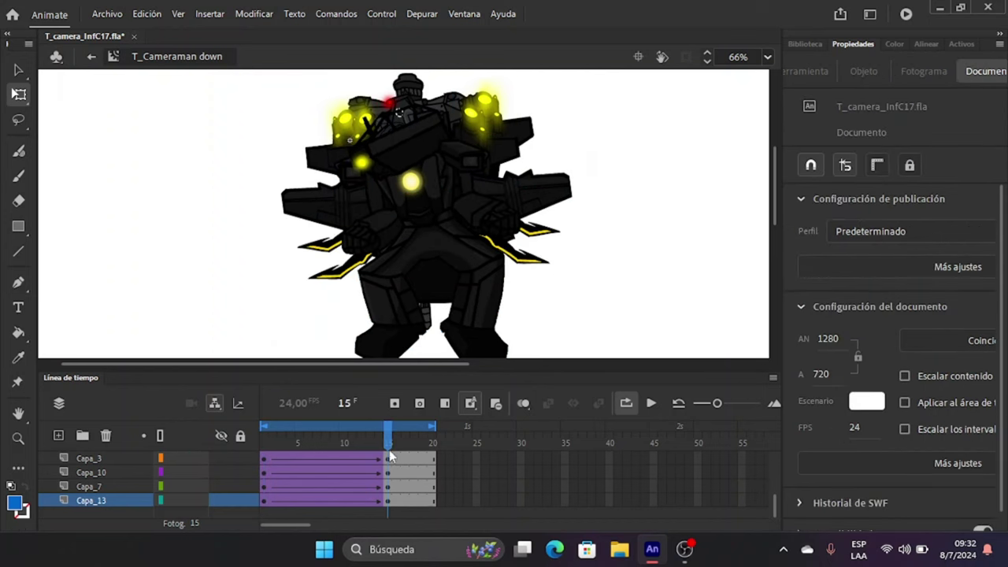
pyautogui.click(498, 211)
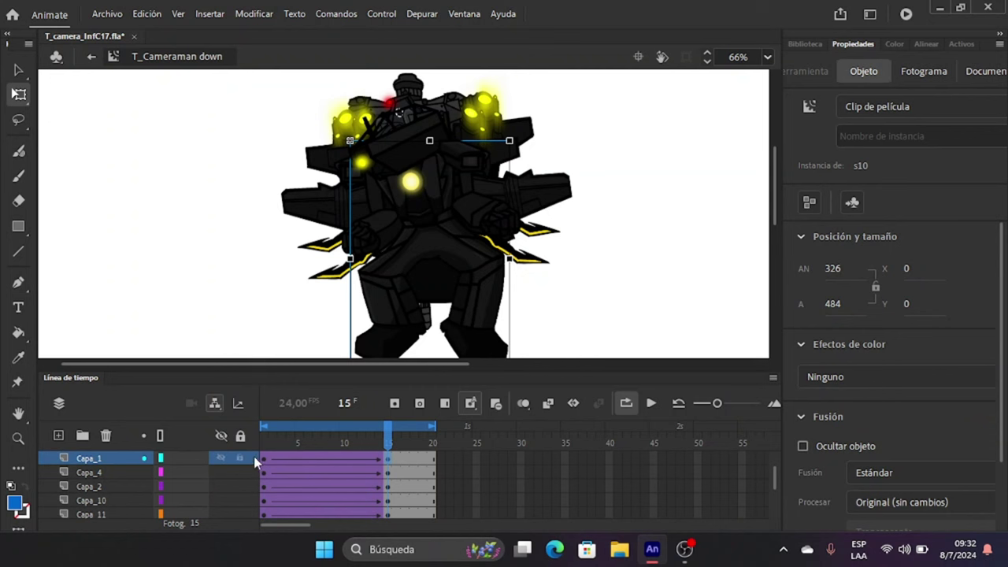
pyautogui.click(235, 456)
# Compare the Capa_5 forearm on frames 15 and 1, and examine the layers' parent links.
pyautogui.click(503, 222)
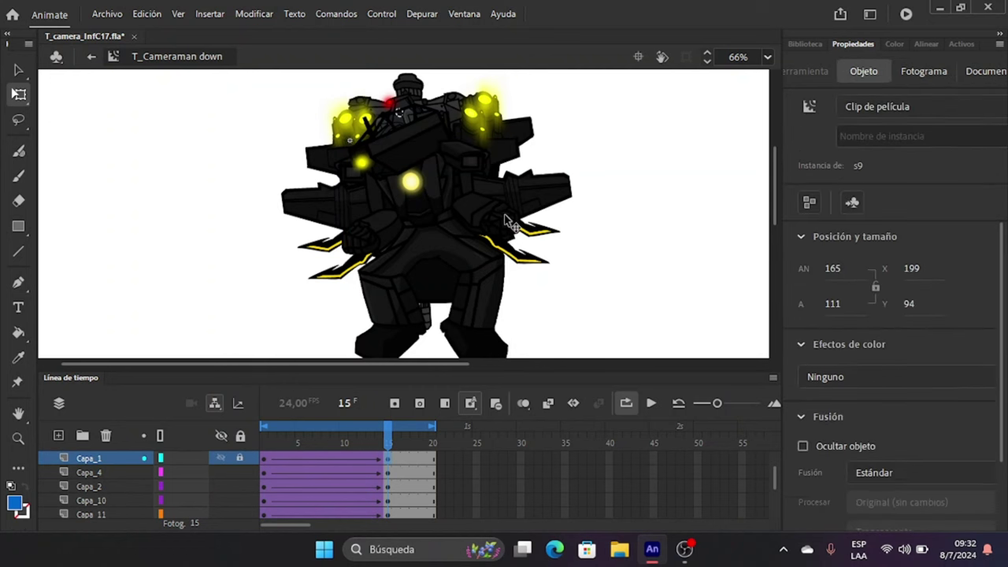
pyautogui.scroll(5, 504, 223)
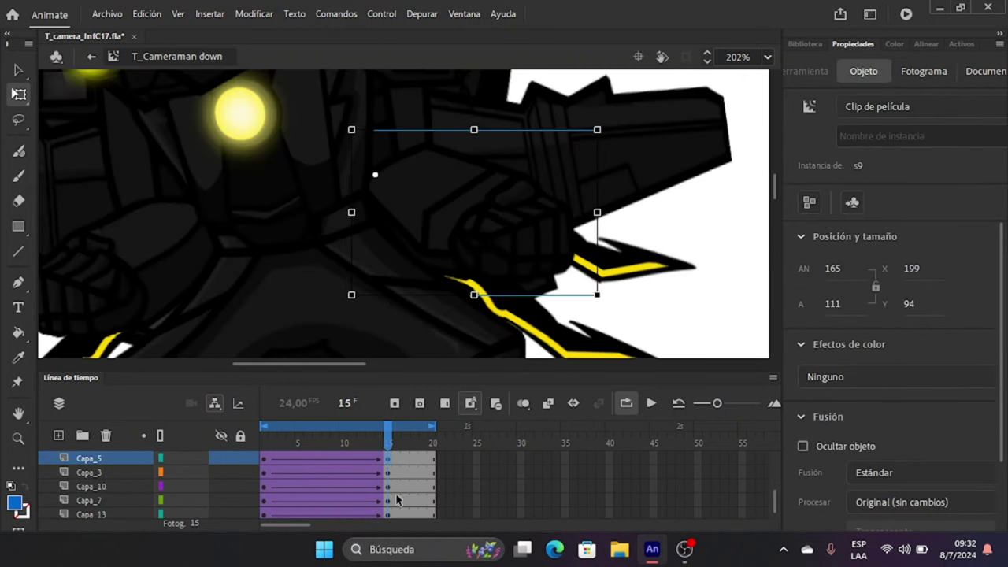
pyautogui.click(263, 464)
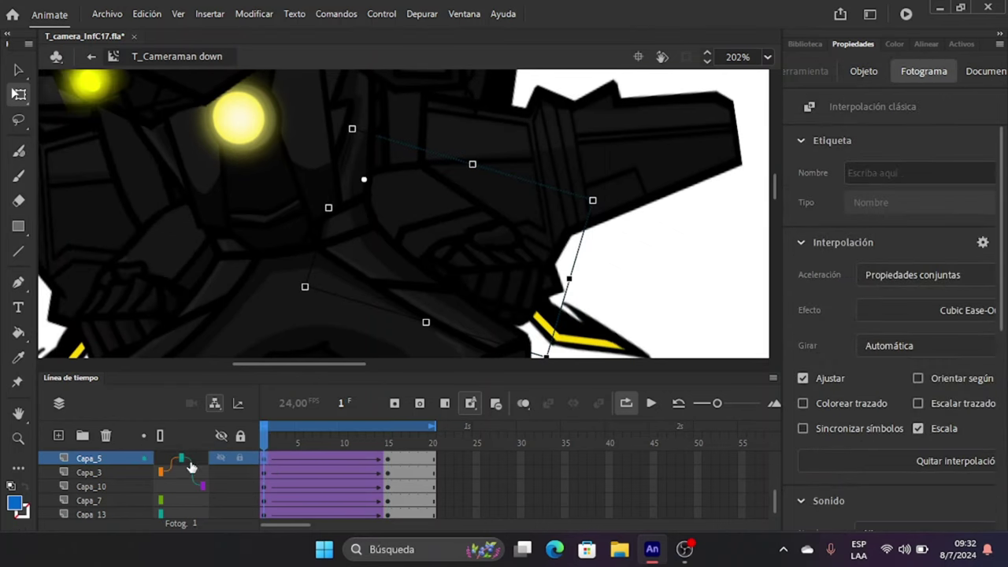
pyautogui.scroll(2, 177, 496)
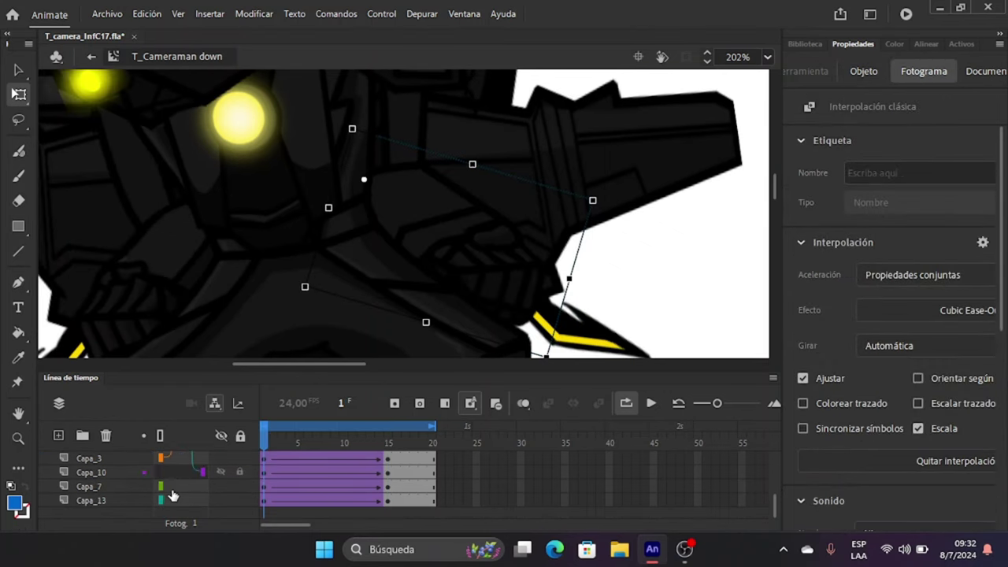
pyautogui.scroll(3, 183, 479)
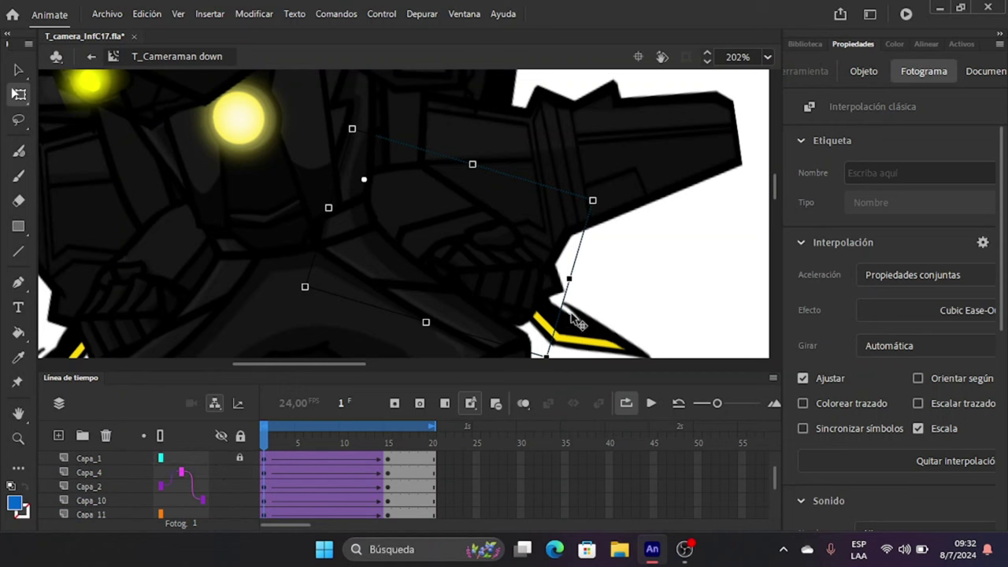
# Undo the layer lock, the classic tweens with their easing, and the pose changes on frame 1.
pyautogui.hotkey('ctrl', 'z')
pyautogui.hotkey('ctrl', 'z')
pyautogui.hotkey('ctrl', 'z')
pyautogui.hotkey('ctrl', 'z')
pyautogui.hotkey('ctrl', 'z')
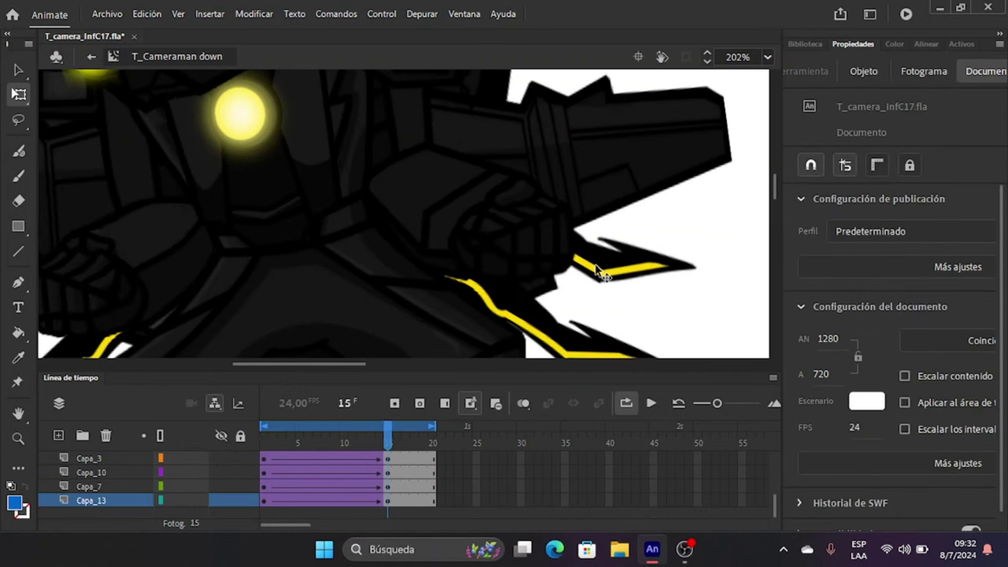
pyautogui.hotkey('ctrl', 'z')
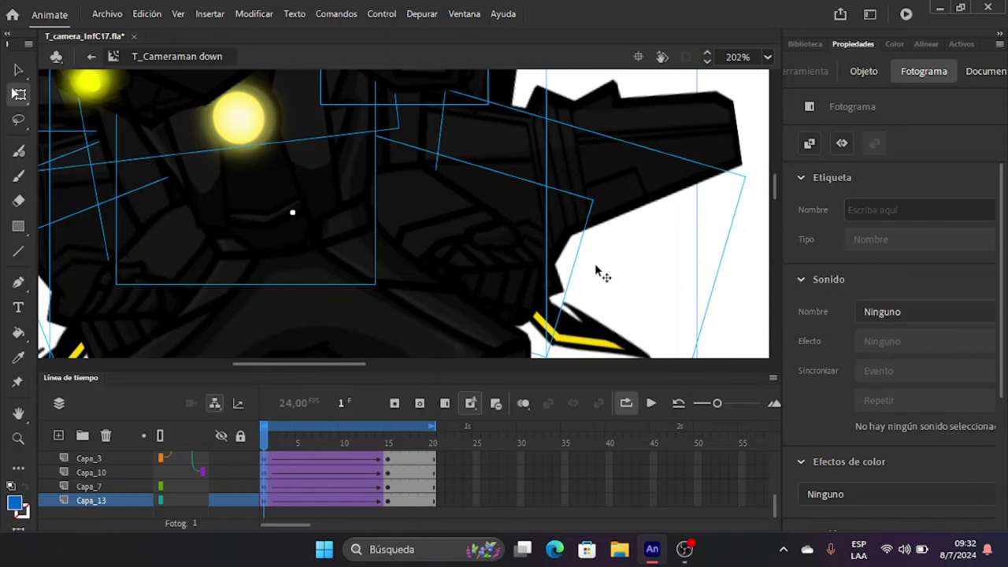
pyautogui.scroll(-2, 623, 249)
pyautogui.hotkey('ctrl', 'z')
pyautogui.hotkey('ctrl', 'z')
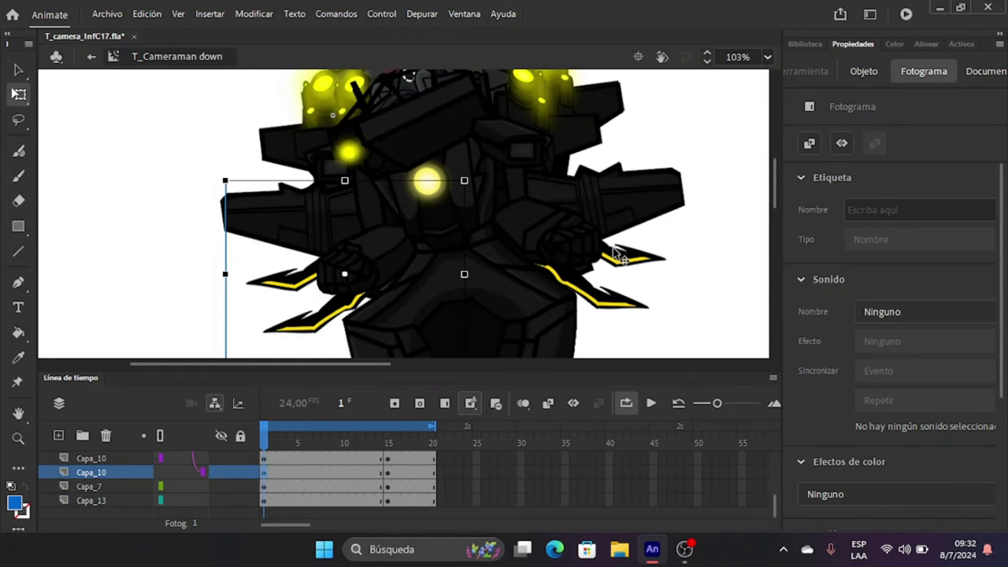
# Undo the recent reordering and parent linking of the arm and claw layers, including Capa_10 and Capa_5.
pyautogui.scroll(3, 220, 495)
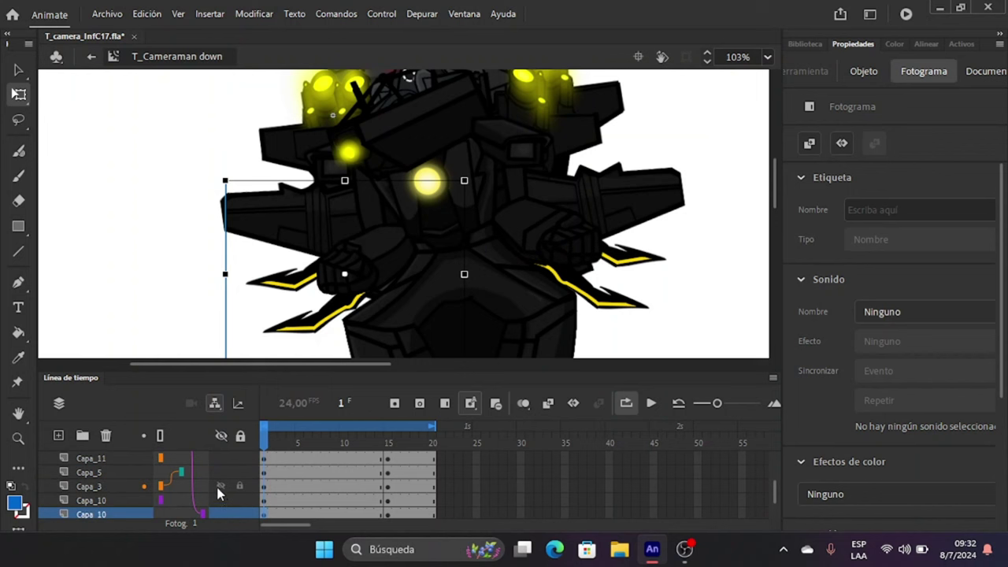
pyautogui.hotkey('ctrl', 'z')
pyautogui.scroll(2, 219, 490)
pyautogui.scroll(-4, 217, 485)
pyautogui.hotkey('ctrl', 'z')
pyautogui.hotkey('ctrl', 'z')
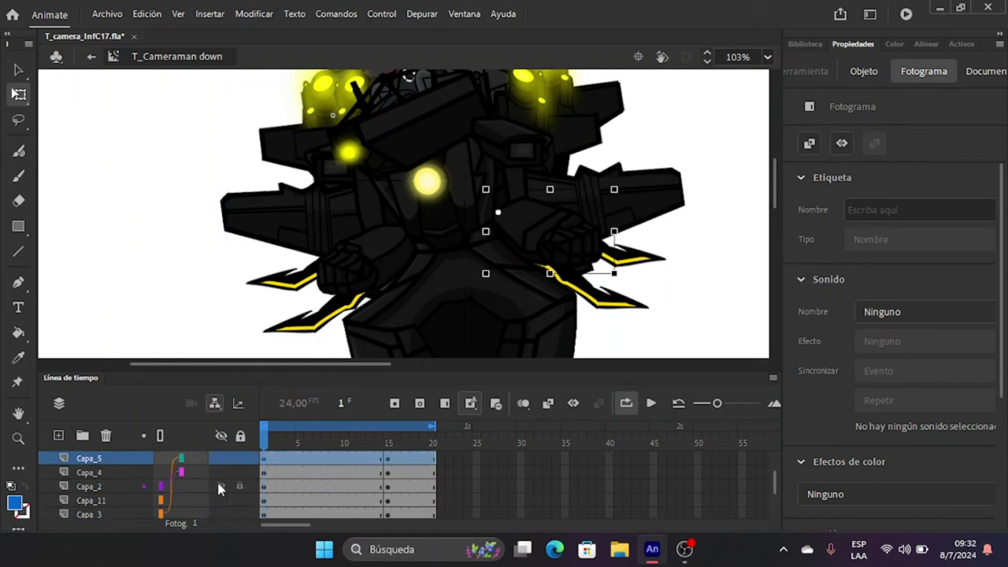
pyautogui.hotkey('ctrl', 'z')
pyautogui.hotkey('ctrl', 'z')
pyautogui.hotkey('ctrl', 'z')
pyautogui.hotkey('ctrl', 'z')
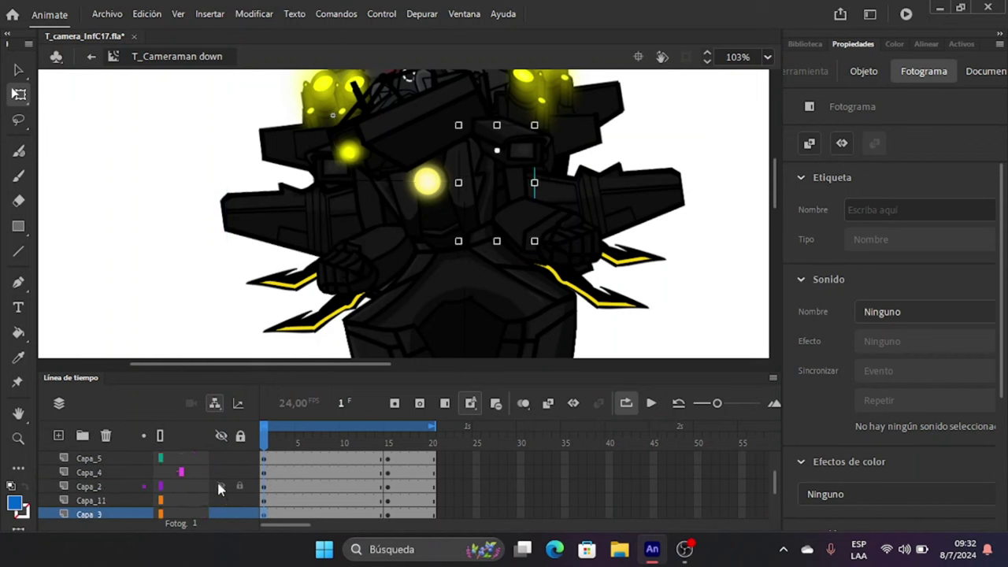
pyautogui.hotkey('ctrl', 'z')
pyautogui.hotkey('ctrl', 'z')
pyautogui.hotkey('ctrl', 'z')
pyautogui.hotkey('ctrl', 'z')
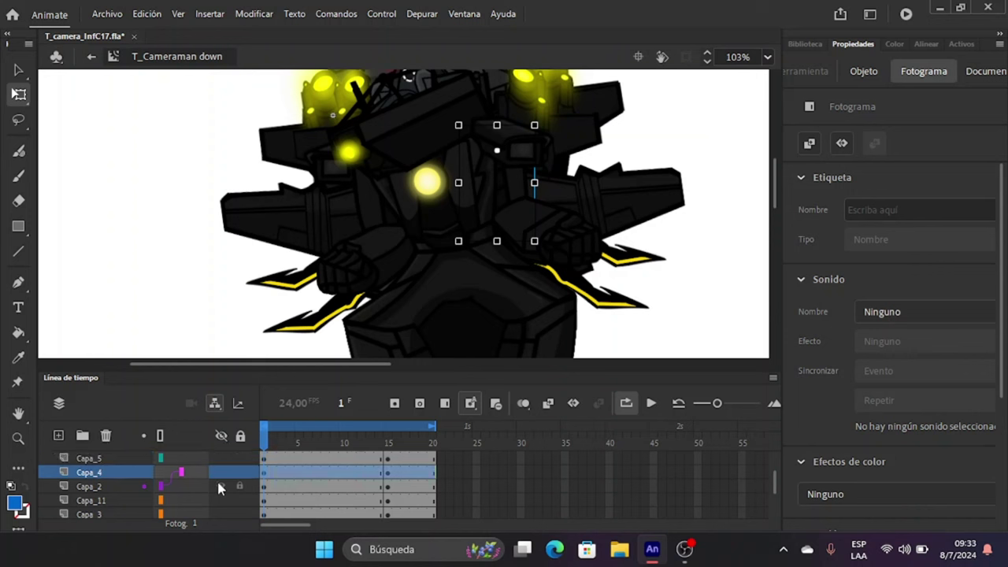
# Undo the parent link between Capa_4 and Capa_2 and the earlier reordering of Capa_2 and Capa_11.
pyautogui.hotkey('ctrl', 'z')
pyautogui.hotkey('ctrl', 'z')
pyautogui.hotkey('ctrl', 'z')
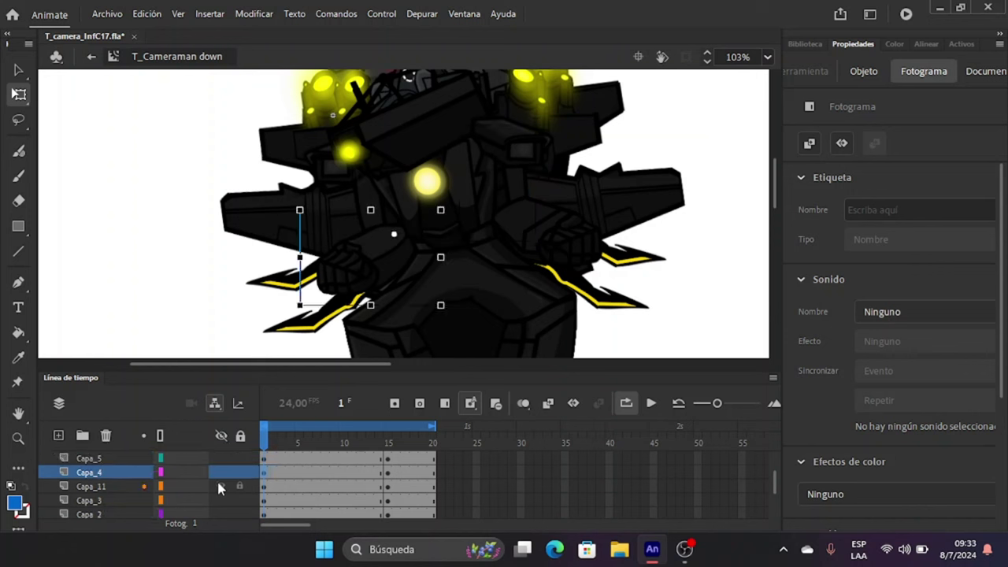
pyautogui.hotkey('ctrl', 'z')
pyautogui.hotkey('ctrl', 'z')
pyautogui.hotkey('ctrl', 'z')
pyautogui.hotkey('ctrl', 'z')
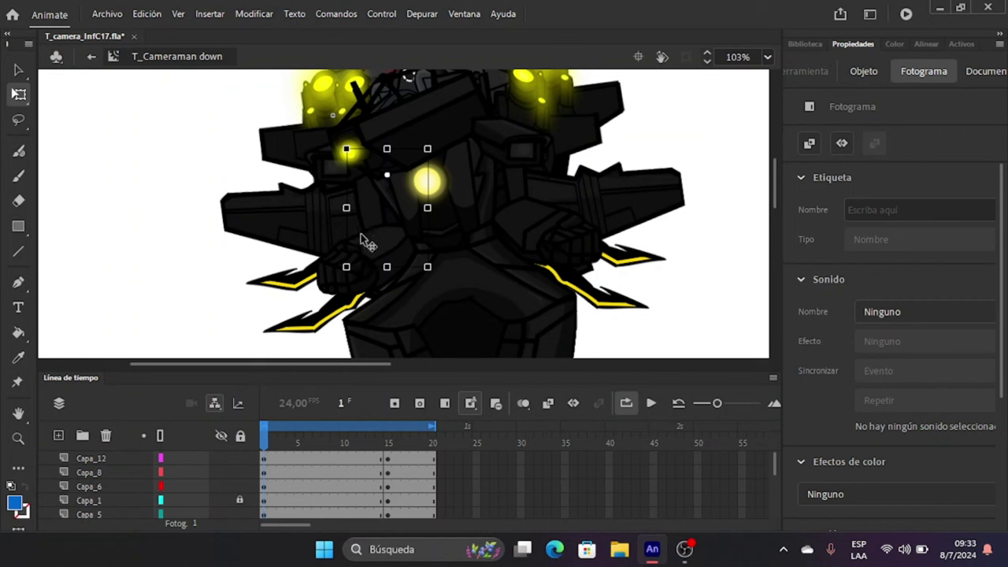
# On frame 1, rotate the upper arm, forearm and claws on the character's left side inward together about the shoulder.
pyautogui.click(330, 277)
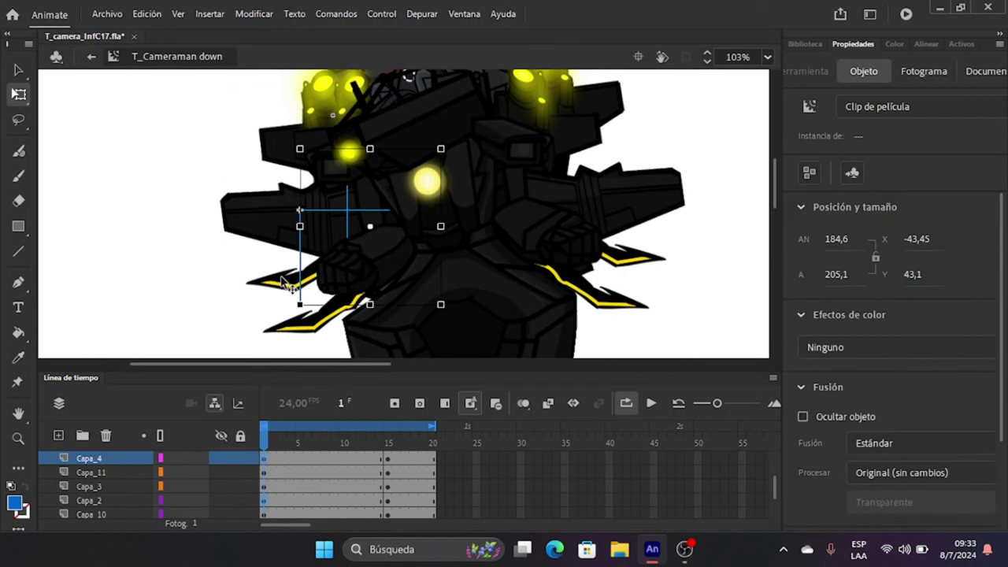
pyautogui.click(354, 272)
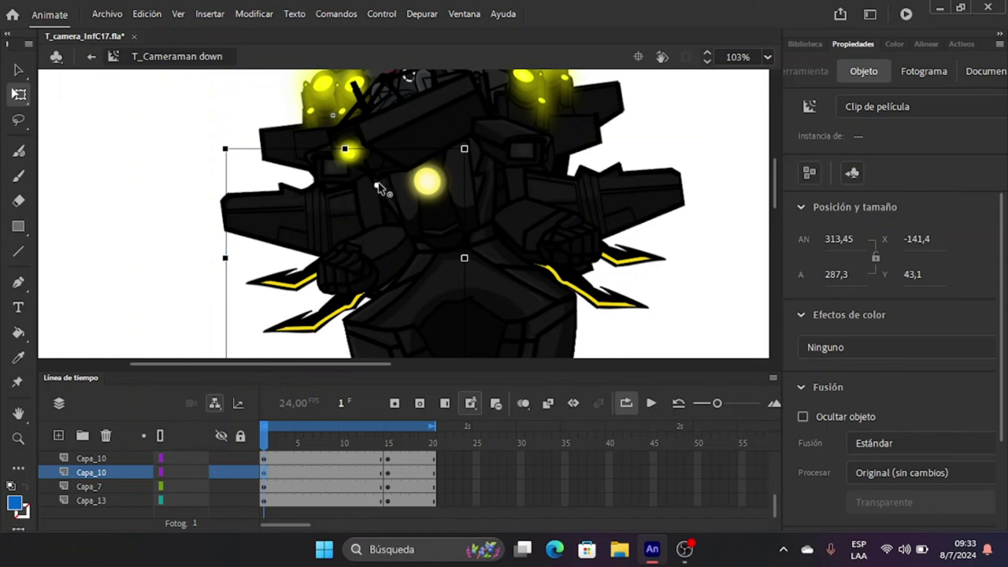
pyautogui.scroll(-2, 401, 221)
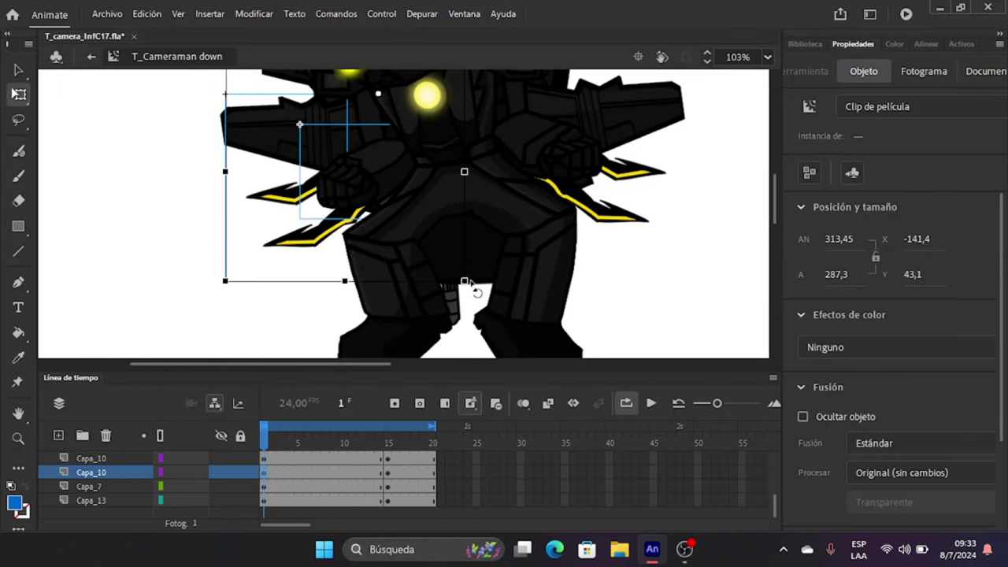
pyautogui.moveTo(472, 281); pyautogui.dragTo(517, 277)
pyautogui.click(148, 255)
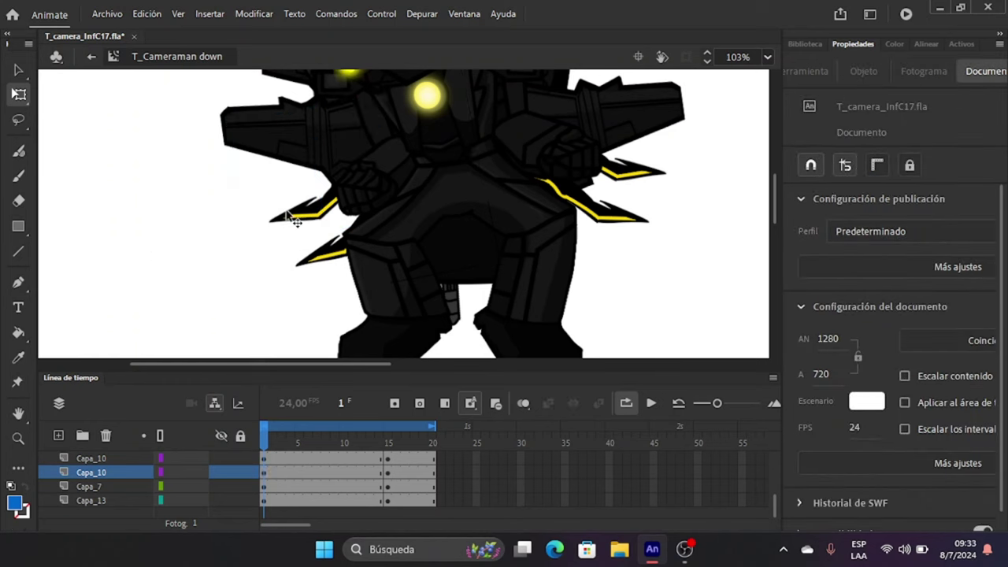
# Rotate the forearm and claws on the character's left side further inward about the elbow.
pyautogui.click(333, 216)
pyautogui.keyDown('shift'); pyautogui.click(359, 184); pyautogui.keyUp('shift')
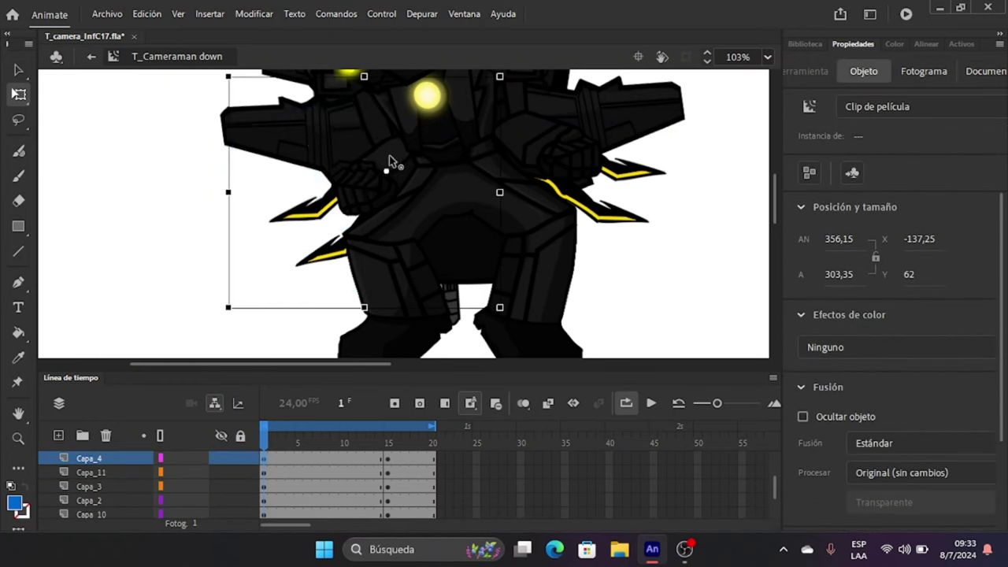
pyautogui.moveTo(226, 319); pyautogui.dragTo(273, 352)
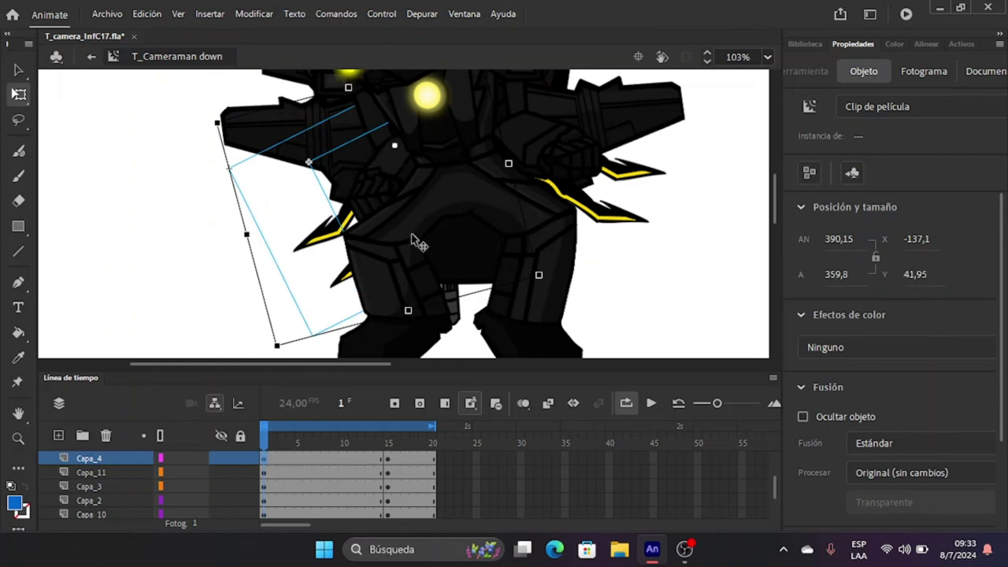
# Rotate the upper arm, forearm and claws on the character's right side inward together about the shoulder.
pyautogui.click(519, 96)
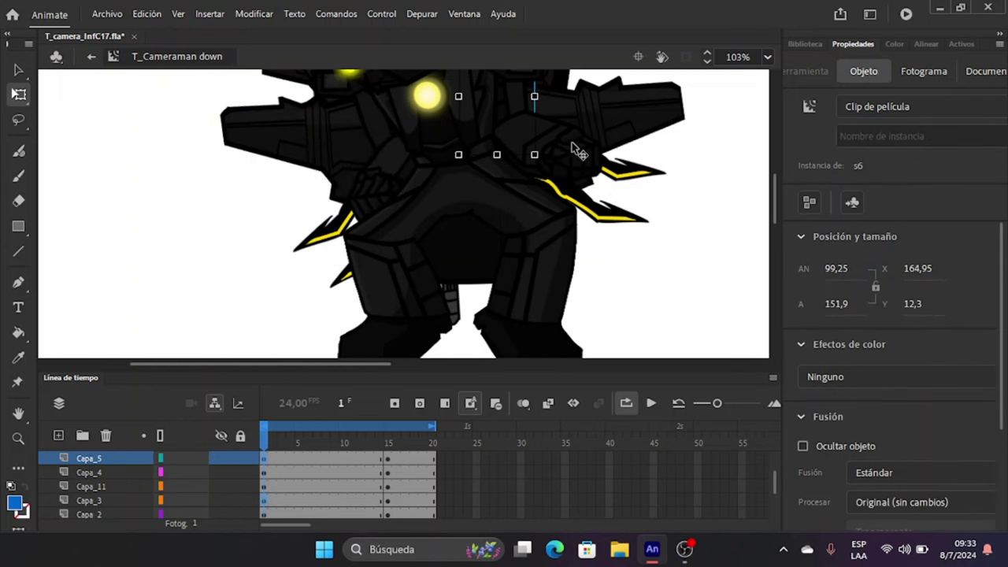
pyautogui.click(599, 222)
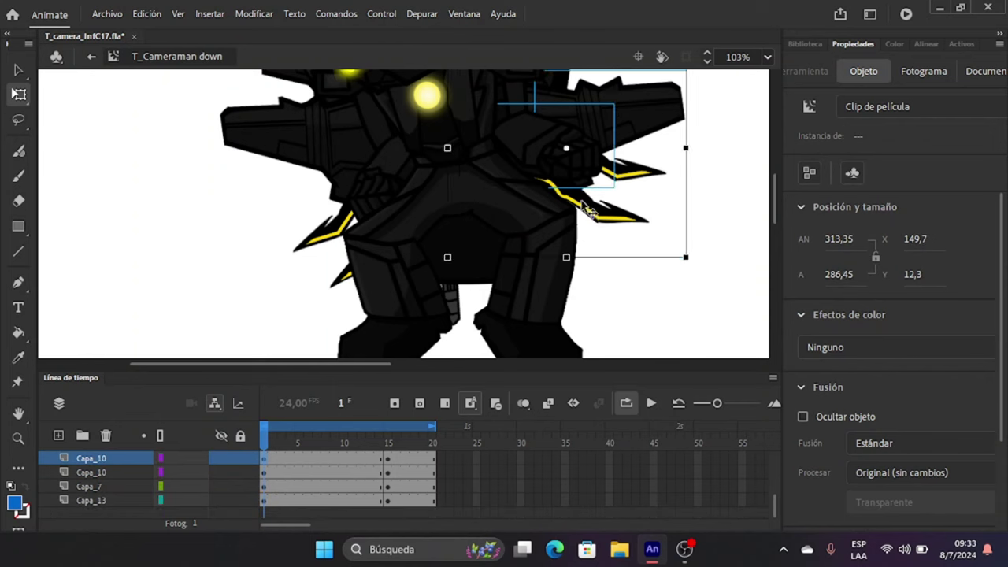
pyautogui.scroll(2, 565, 240)
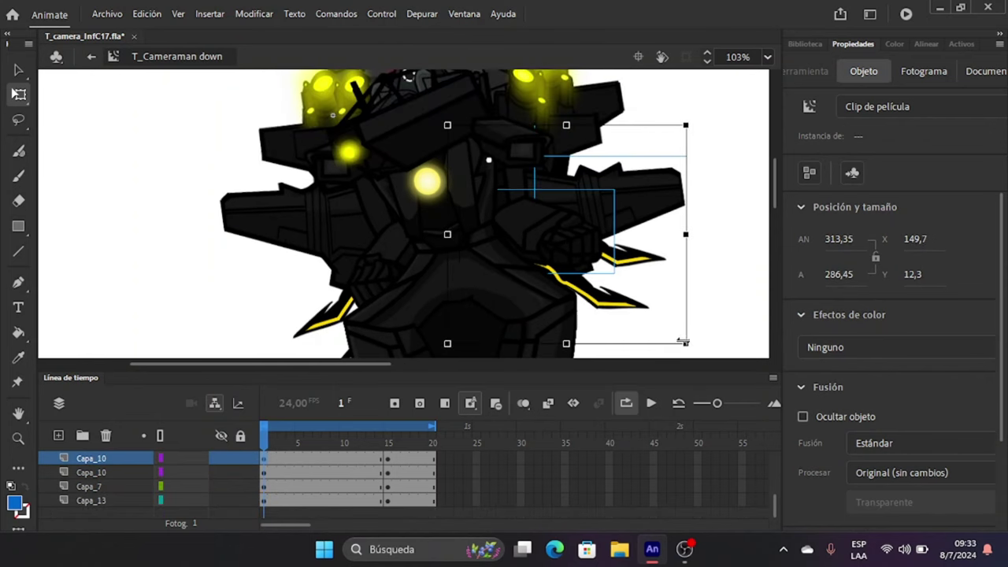
pyautogui.moveTo(695, 340); pyautogui.dragTo(654, 364)
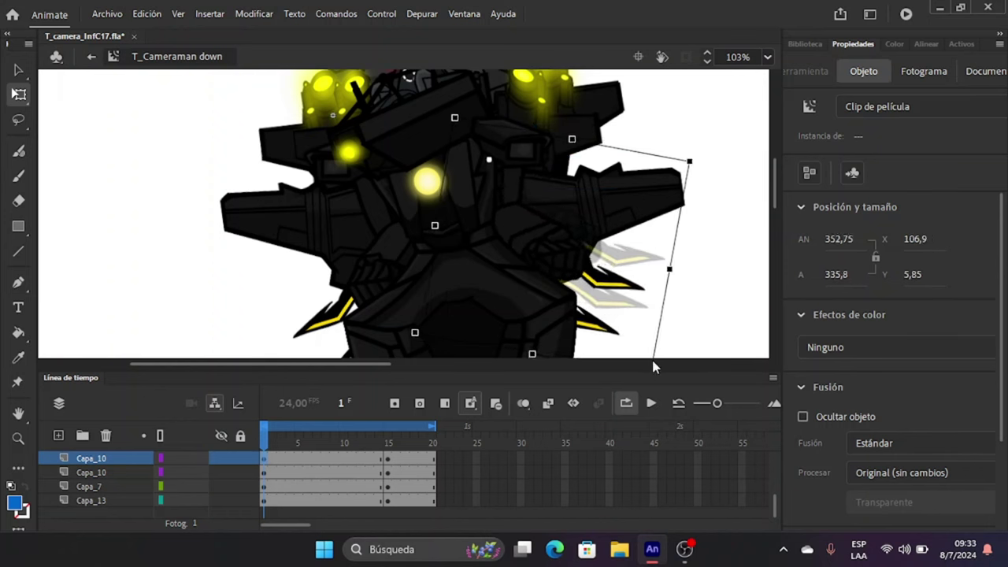
pyautogui.click(556, 245)
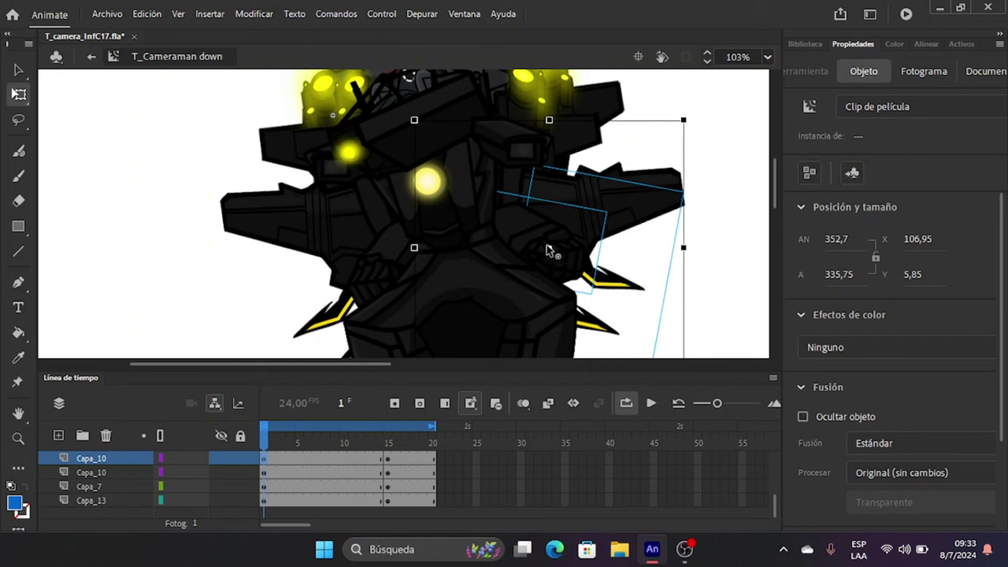
pyautogui.moveTo(551, 249); pyautogui.dragTo(499, 210)
pyautogui.moveTo(694, 135); pyautogui.dragTo(702, 140)
pyautogui.hotkey('ctrl', 'z')
pyautogui.hotkey('ctrl', 'z')
pyautogui.click(723, 144)
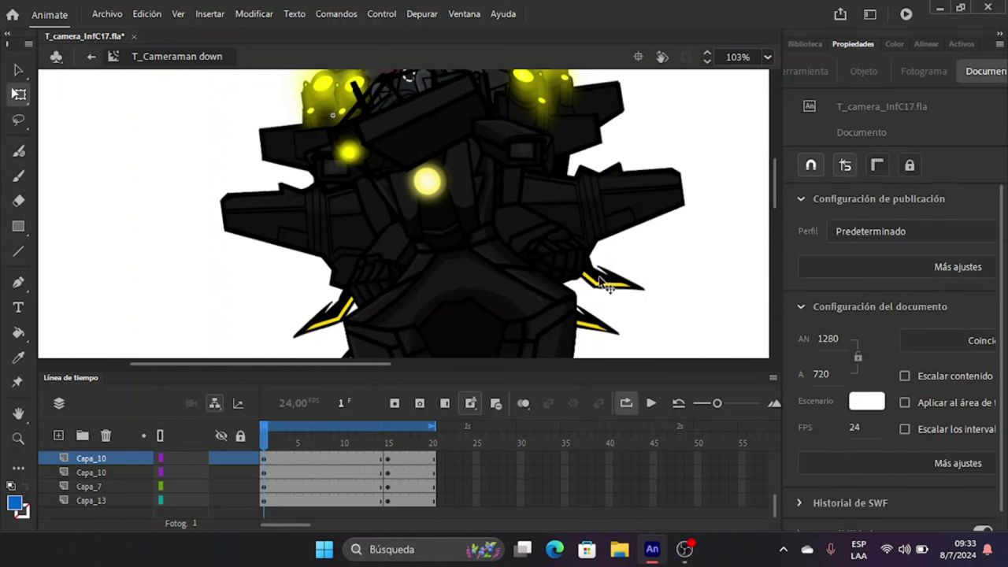
# Rotate the forearm and claws on the character's right side further inward about the elbow, leaving the upper arm out.
pyautogui.click(602, 275)
pyautogui.click(622, 281)
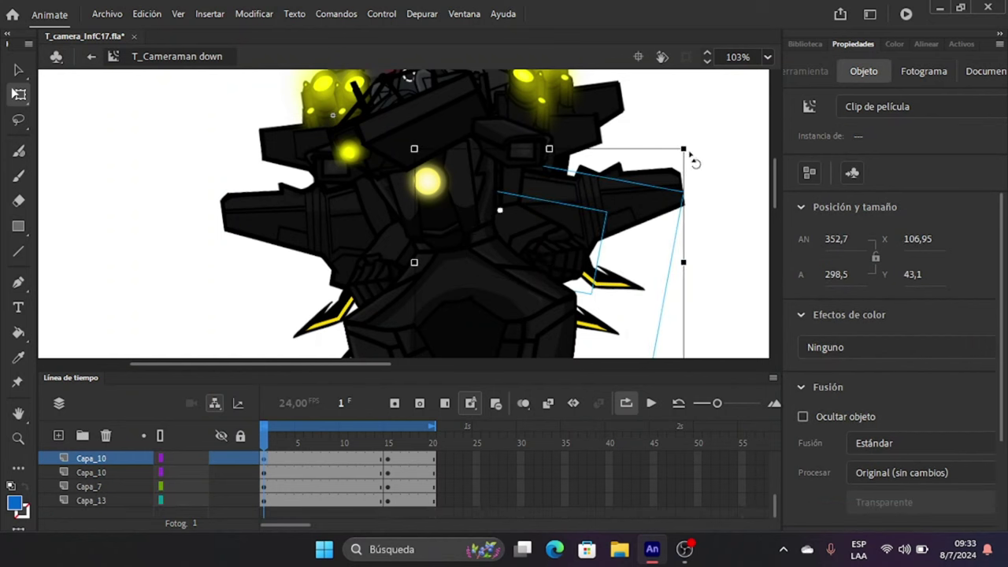
pyautogui.moveTo(691, 157); pyautogui.dragTo(705, 179)
pyautogui.click(707, 251)
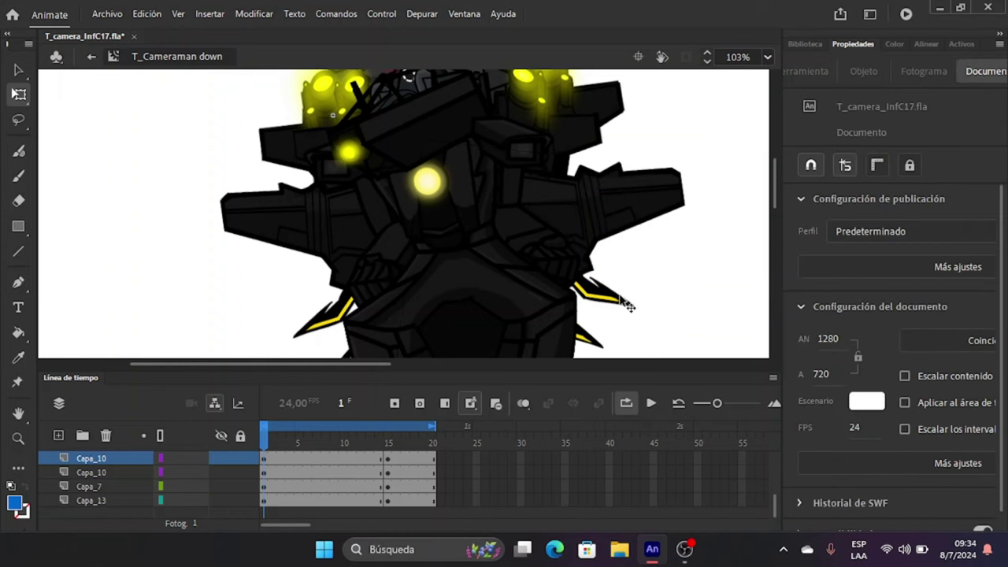
# Move the s4 claws outward to about X 186, Y 64 and the s3 claws outward to about X -159, Y 211.
pyautogui.click(623, 303)
pyautogui.scroll(-2, 625, 253)
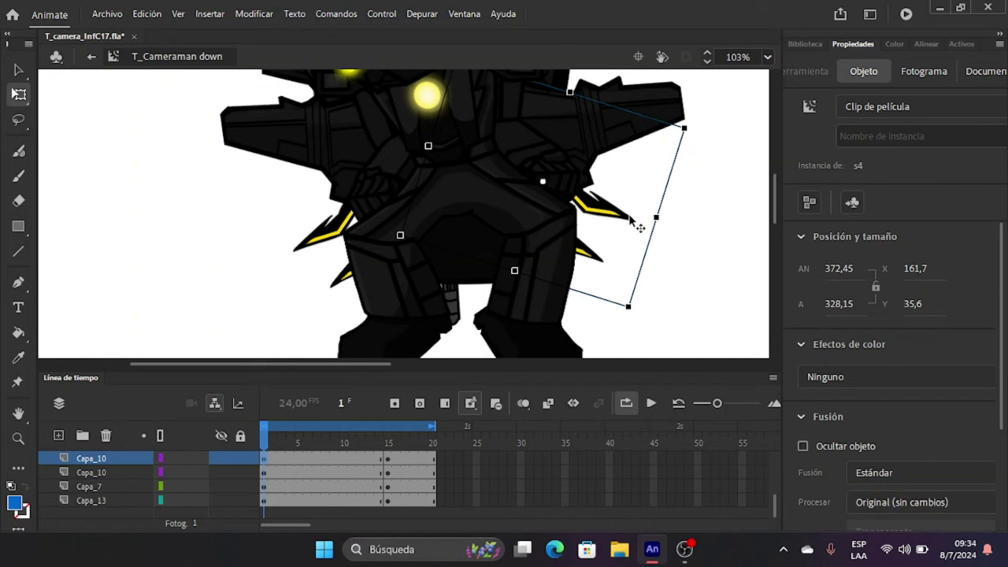
pyautogui.moveTo(630, 219); pyautogui.dragTo(646, 233)
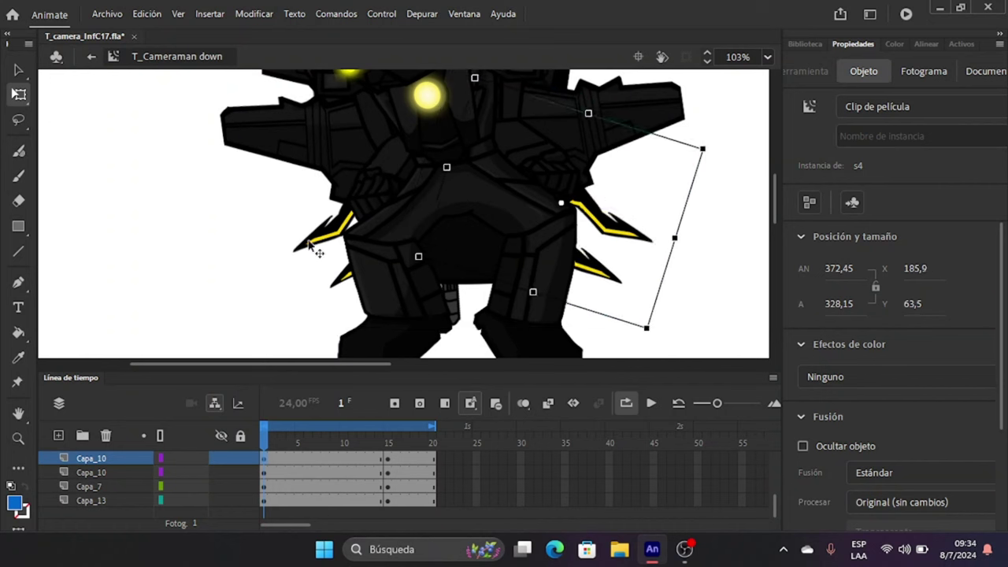
pyautogui.moveTo(310, 248); pyautogui.dragTo(293, 270)
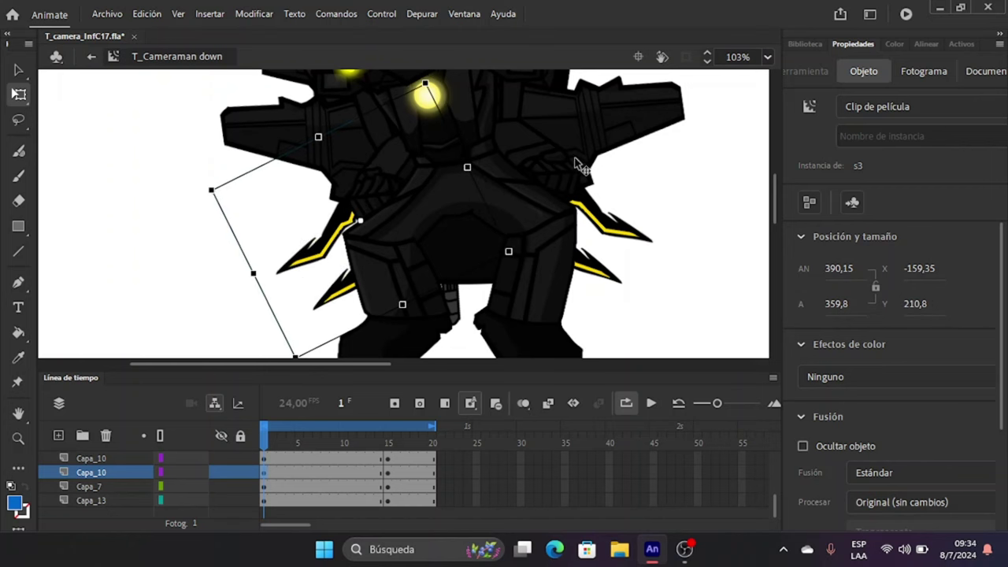
# Rotate the s12 head piece on layer Capa_8 slightly in the frame 1 pose.
pyautogui.scroll(2, 408, 153)
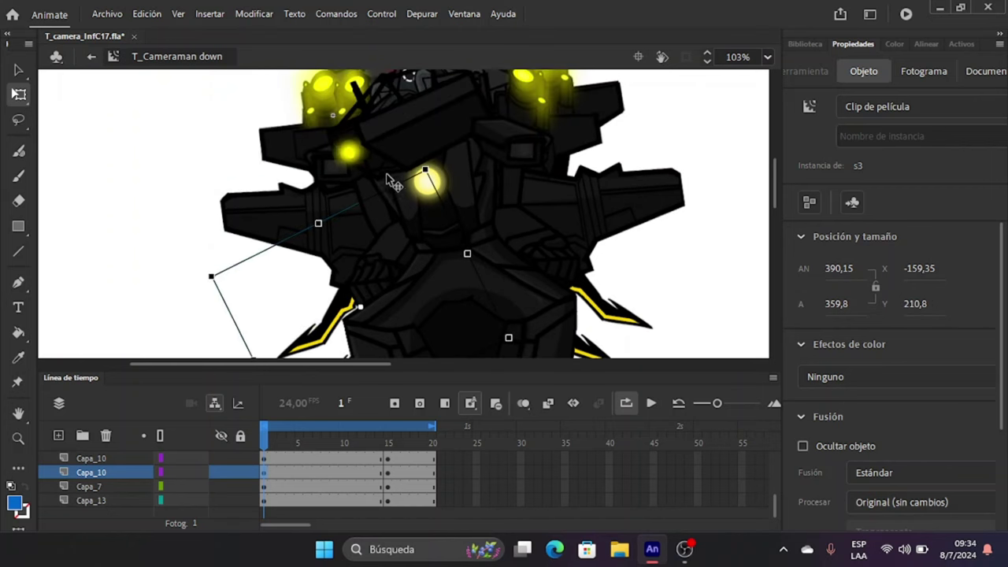
pyautogui.click(386, 165)
pyautogui.scroll(3, 347, 185)
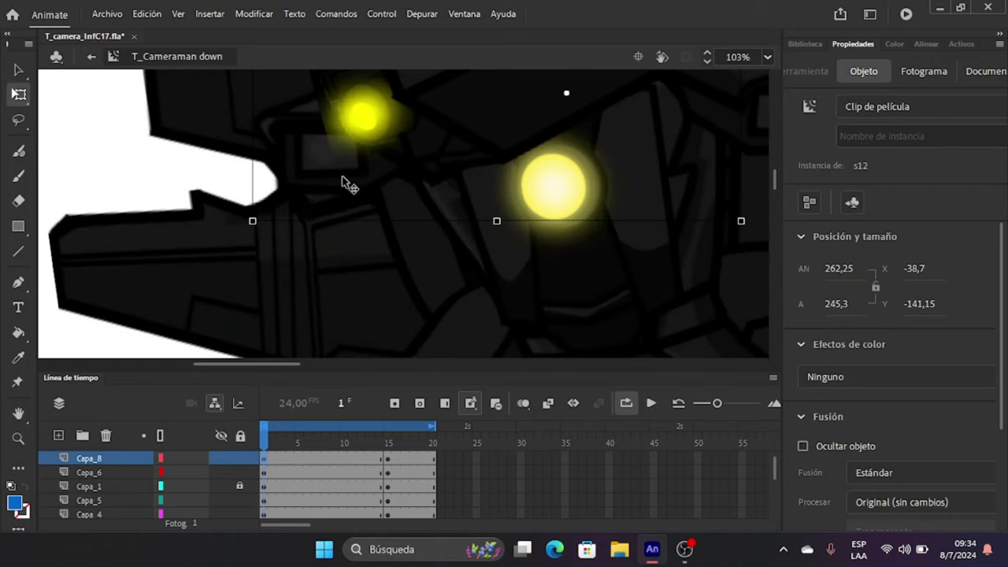
pyautogui.moveTo(264, 438); pyautogui.dragTo(215, 408)
pyautogui.click(380, 140)
pyautogui.moveTo(250, 221); pyautogui.dragTo(277, 250)
pyautogui.scroll(-4, 397, 147)
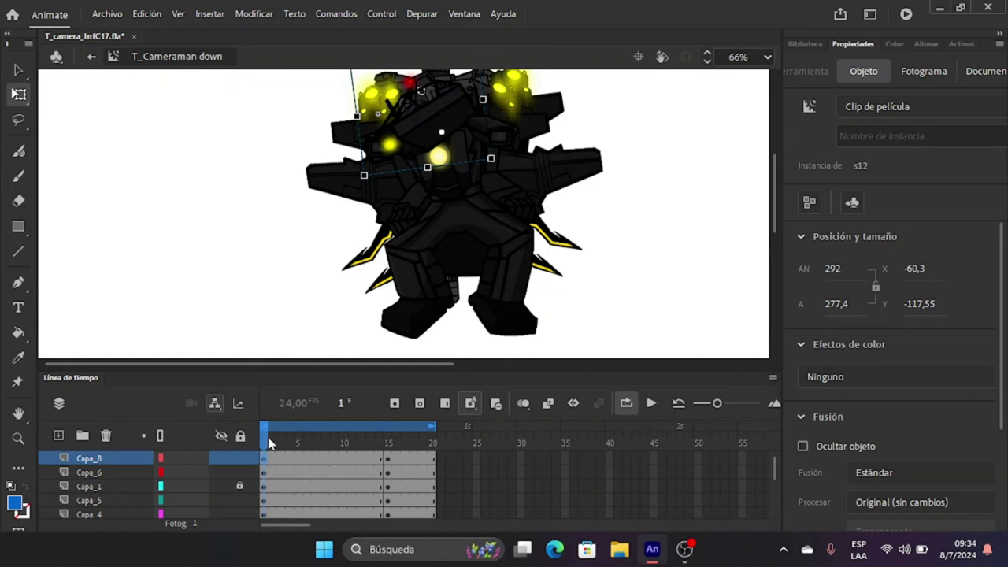
pyautogui.moveTo(268, 437); pyautogui.dragTo(146, 424)
pyautogui.moveTo(300, 443); pyautogui.dragTo(228, 445)
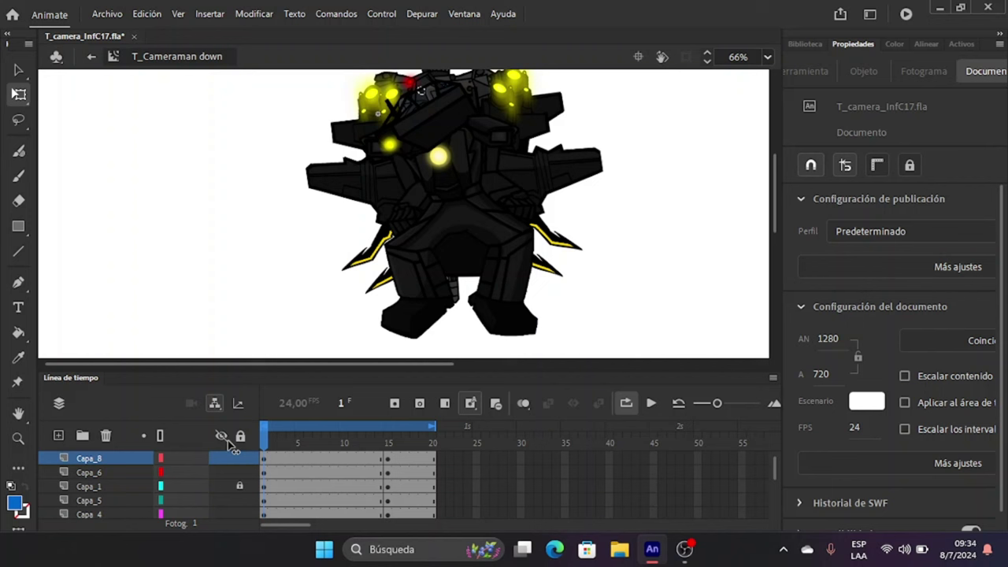
# Create classic tweens from frame 1 on all layers down to Capa_13.
pyautogui.click(264, 462)
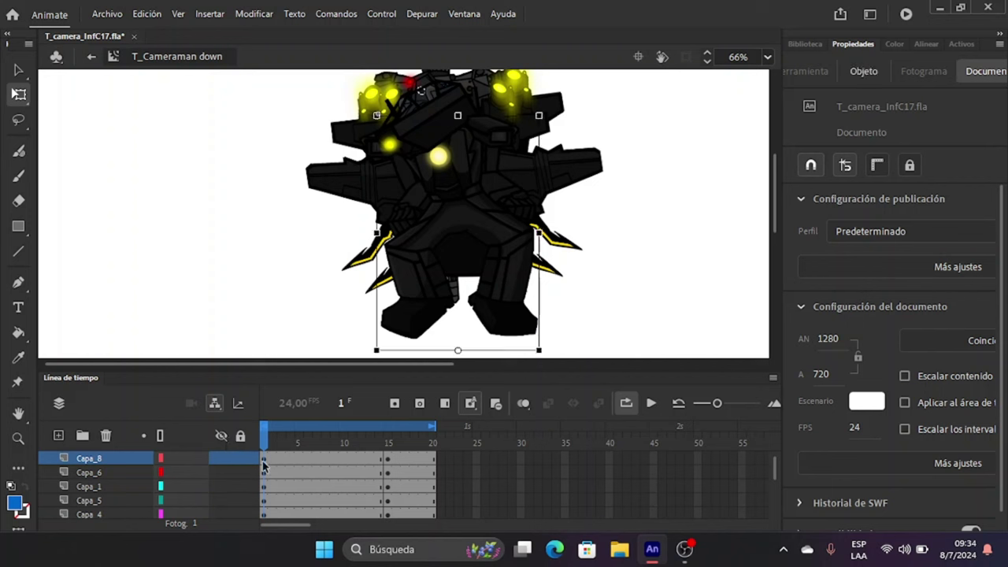
pyautogui.scroll(1, 264, 461)
pyautogui.click(263, 460)
pyautogui.scroll(-3, 258, 480)
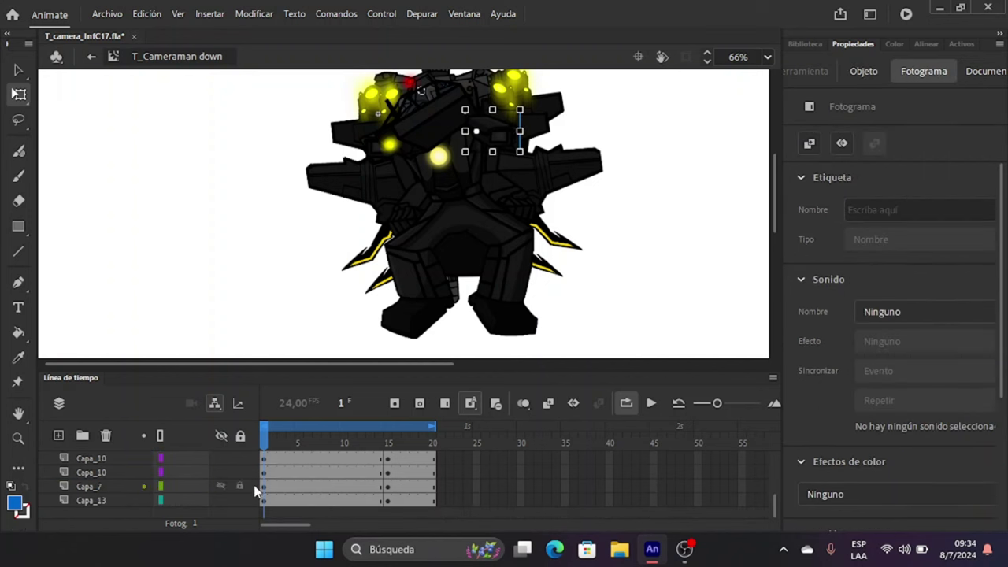
pyautogui.click(265, 501)
pyautogui.rightClick(264, 501)
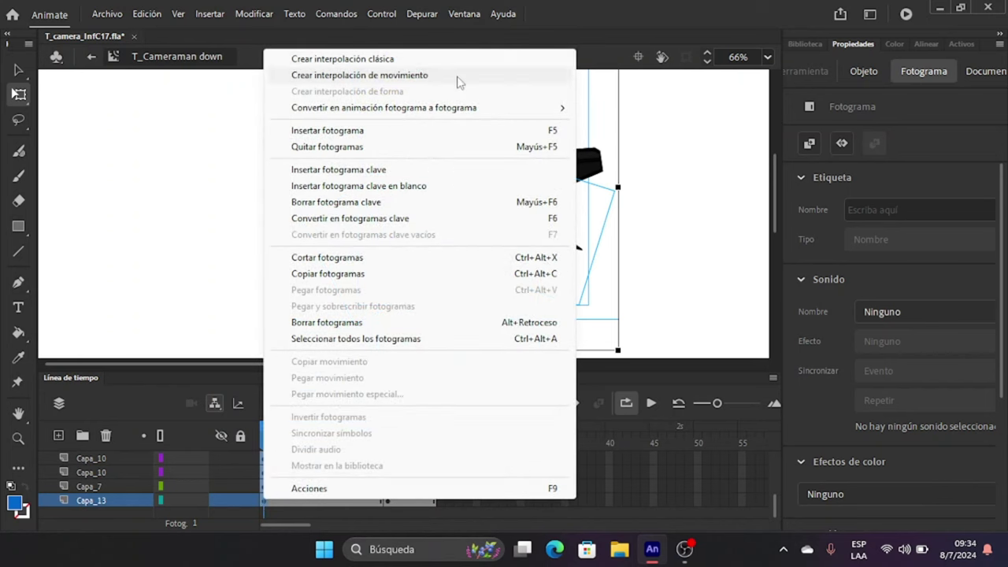
pyautogui.click(342, 59)
# Set the easing effect of the classic tweens to Cubic Ease-Out.
pyautogui.click(799, 45)
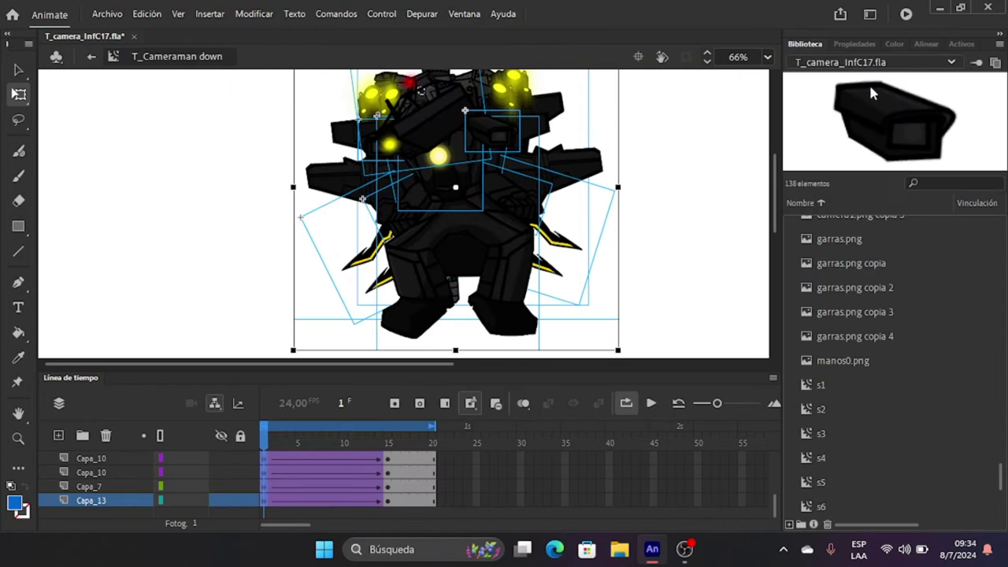
pyautogui.click(857, 45)
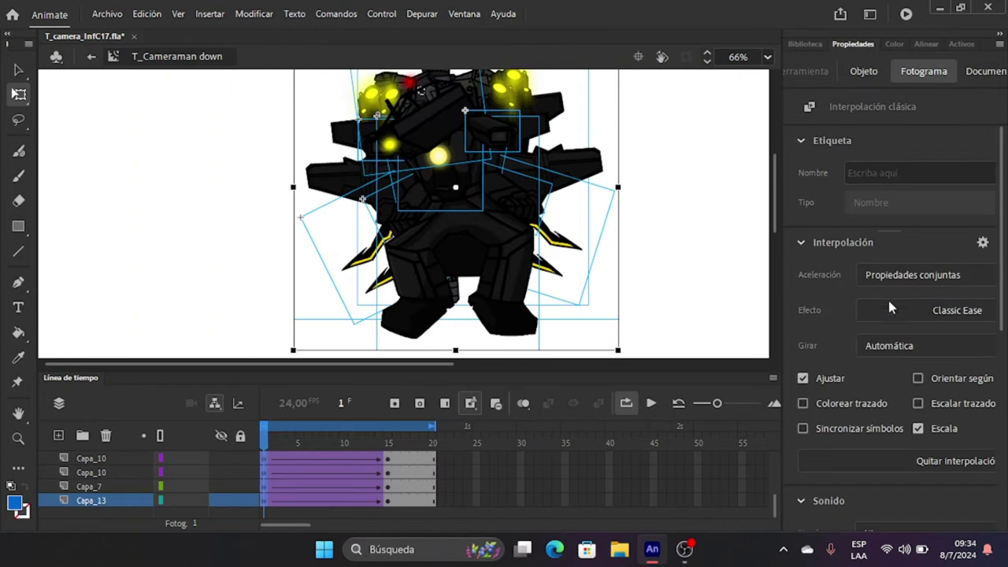
pyautogui.click(854, 317)
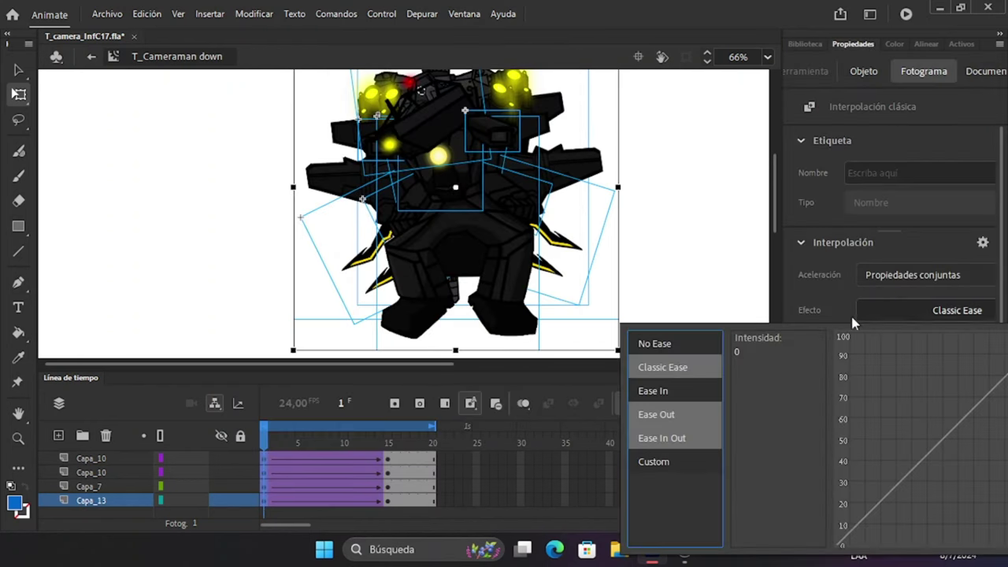
pyautogui.click(656, 415)
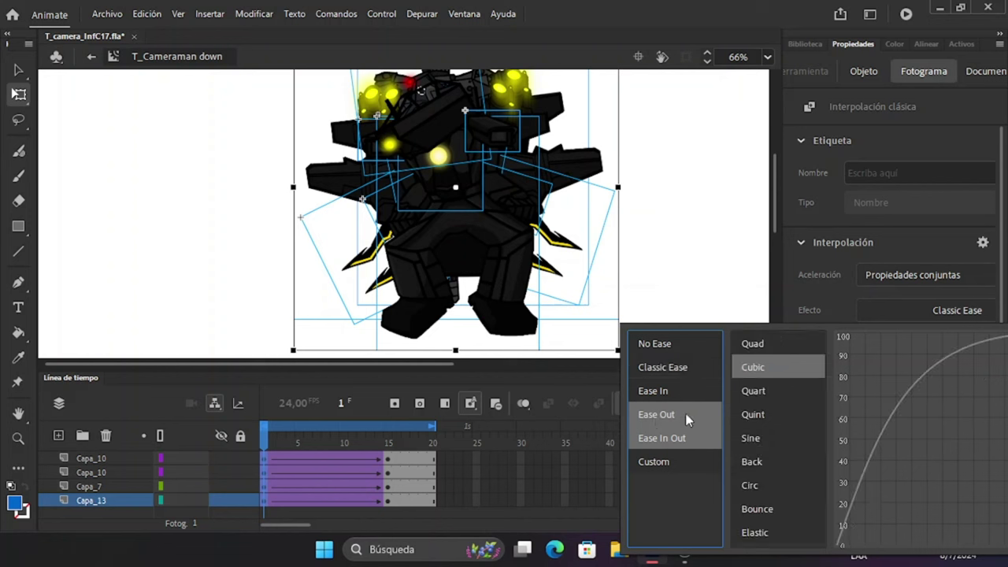
pyautogui.click(754, 367)
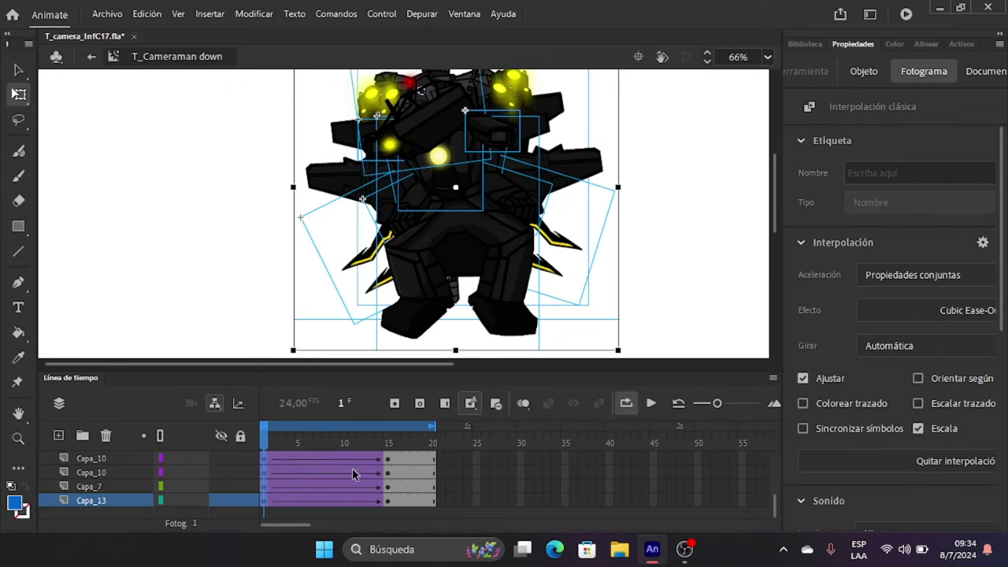
# Convert the tweens to frame-by-frame animation with a keyframe on every frame, play it back, and stop on frame 2.
pyautogui.rightClick(267, 471)
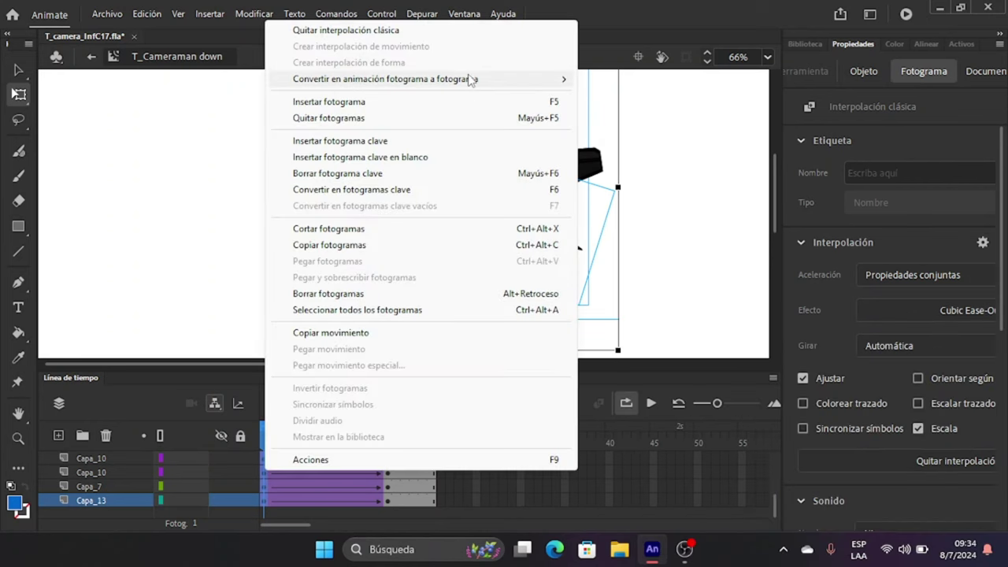
pyautogui.moveTo(472, 79)
pyautogui.click(610, 79)
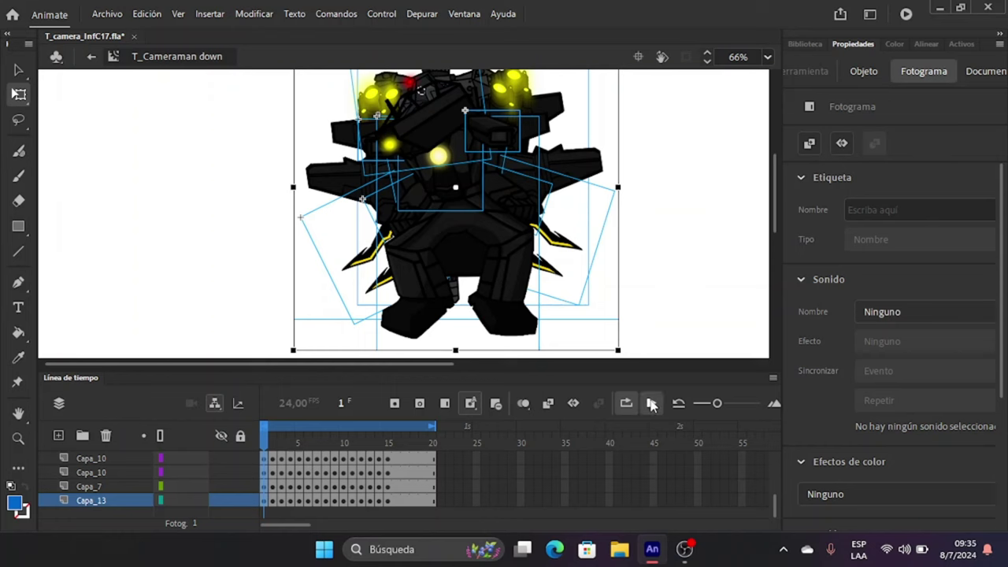
pyautogui.click(651, 404)
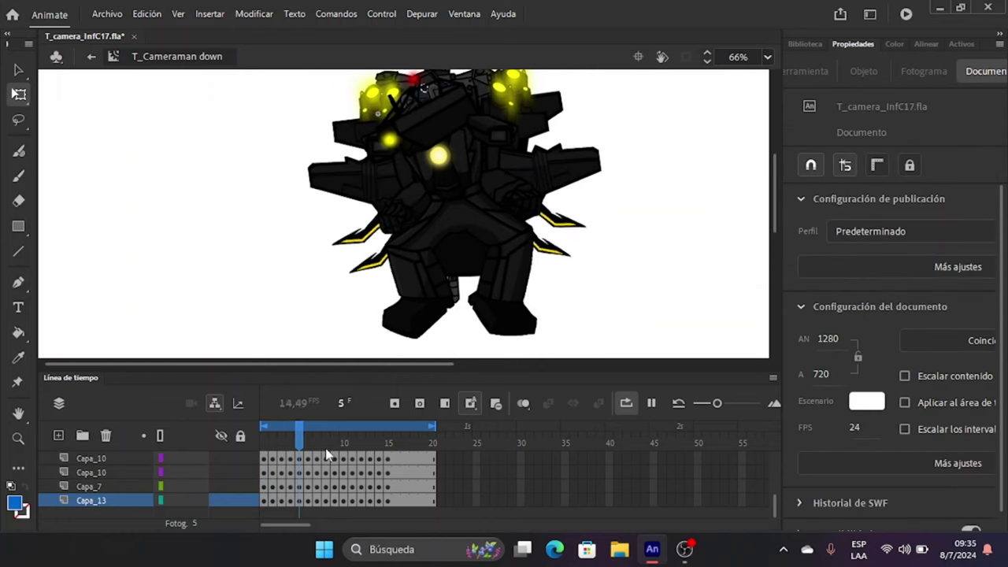
pyautogui.click(274, 502)
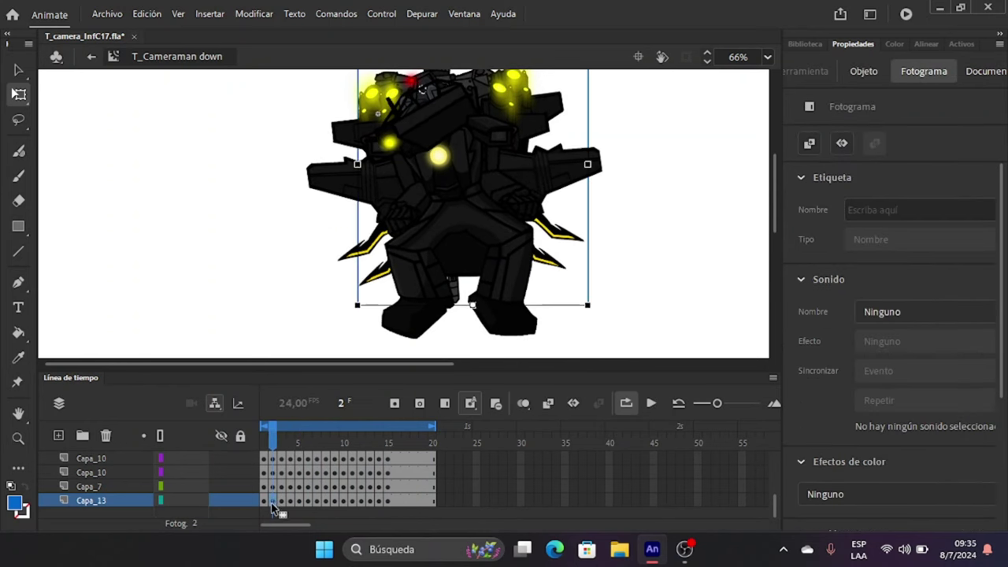
# Clear the keyframes on frames 2, 4, 8, 10 and 12 across all layers and play back the animation.
pyautogui.scroll(3, 274, 472)
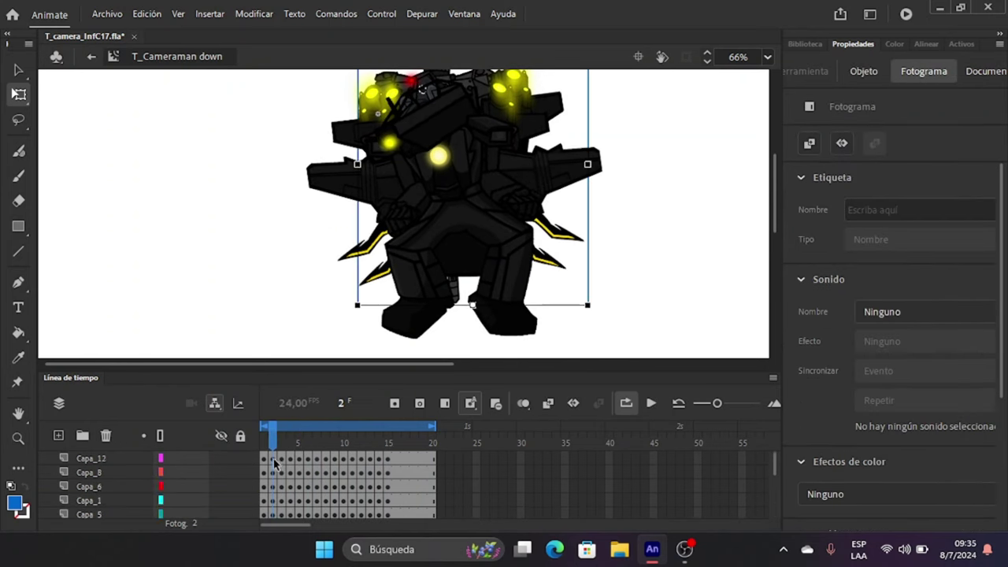
pyautogui.click(274, 463)
pyautogui.moveTo(292, 459); pyautogui.dragTo(289, 555)
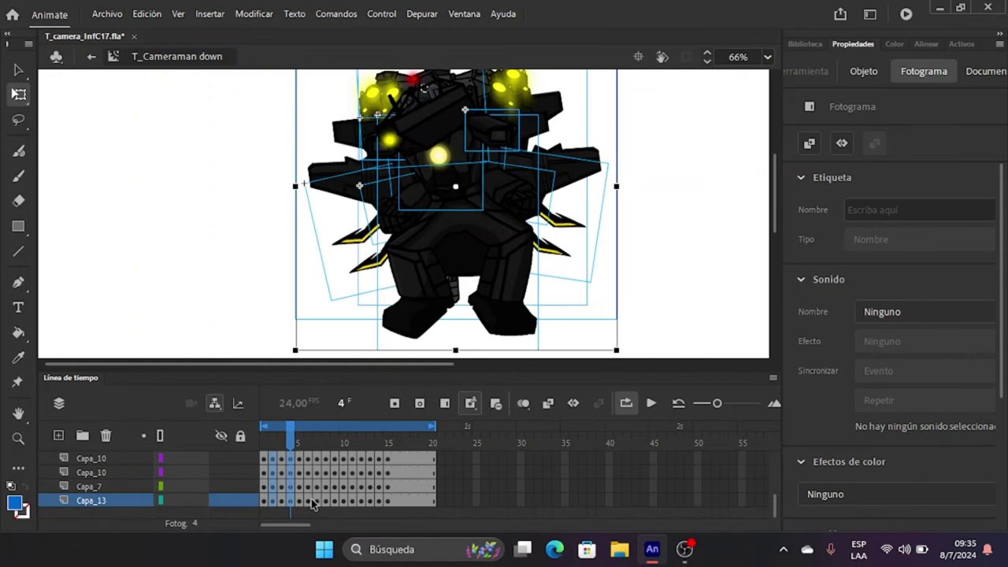
pyautogui.moveTo(324, 500); pyautogui.dragTo(347, 526)
pyautogui.click(363, 430)
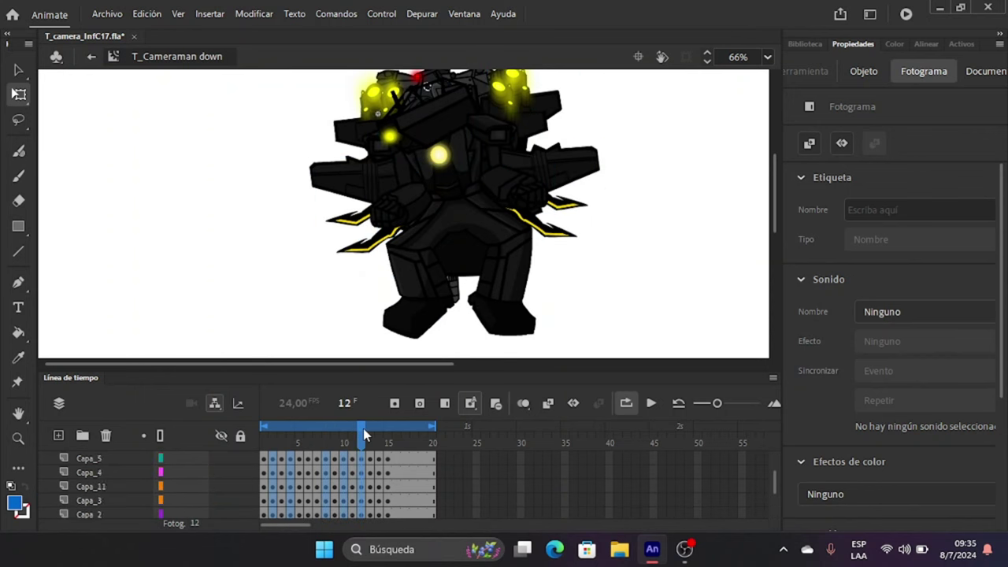
pyautogui.click(363, 457)
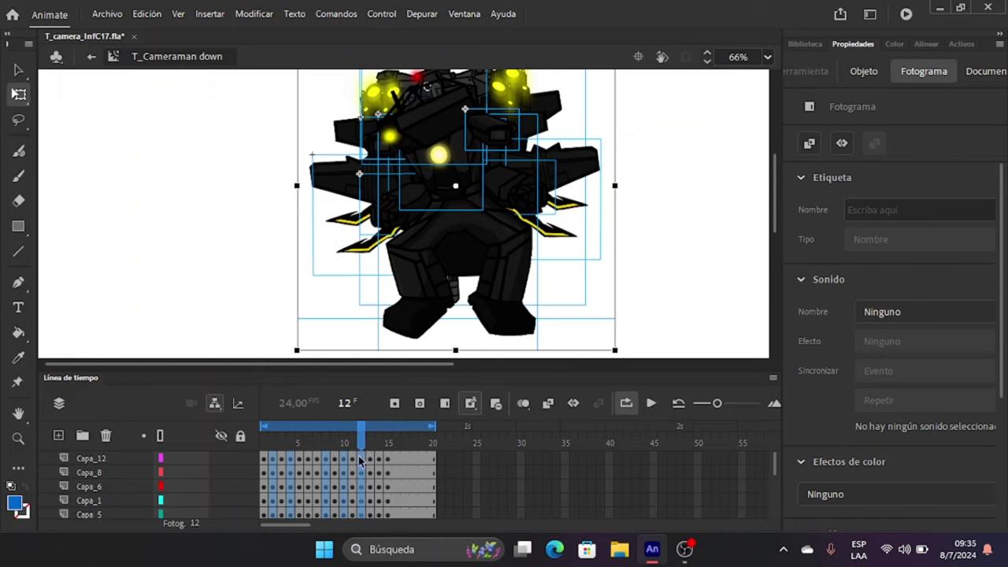
pyautogui.rightClick(362, 461)
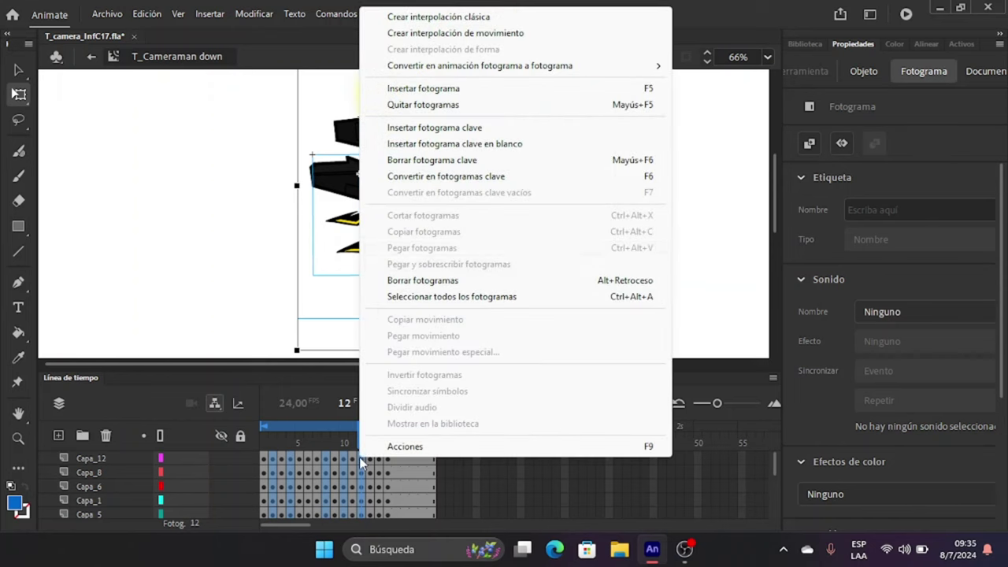
pyautogui.click(465, 161)
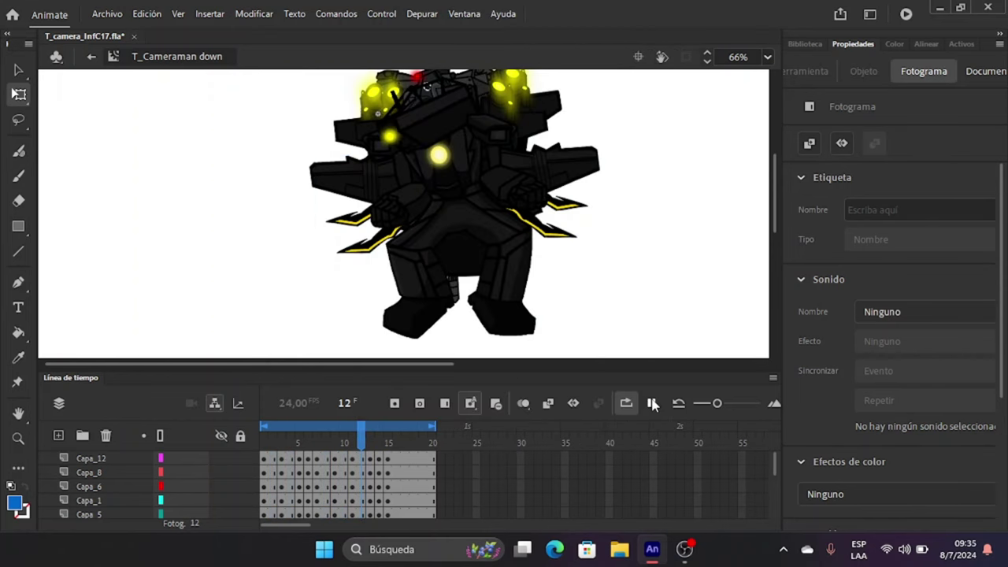
pyautogui.click(652, 403)
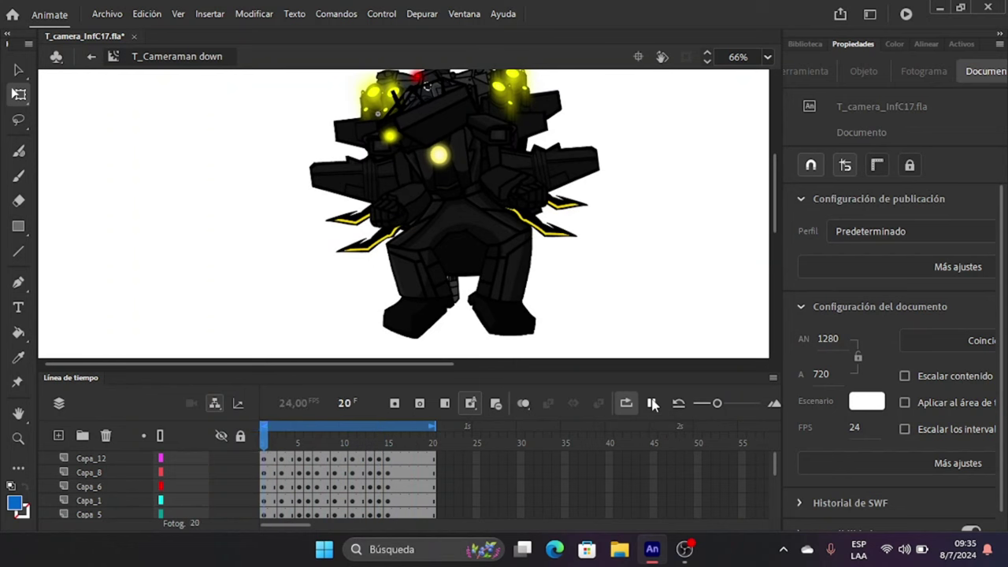
pyautogui.click(652, 403)
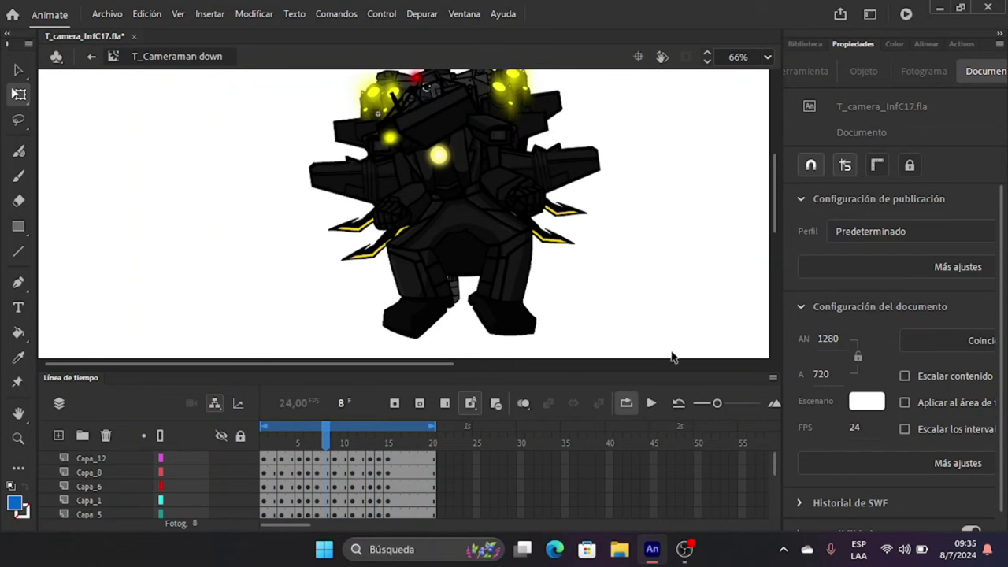
# Open the T_Cameraman right symbol from the library for editing and extend its loop range to frame 20.
pyautogui.click(819, 44)
pyautogui.scroll(-10, 835, 382)
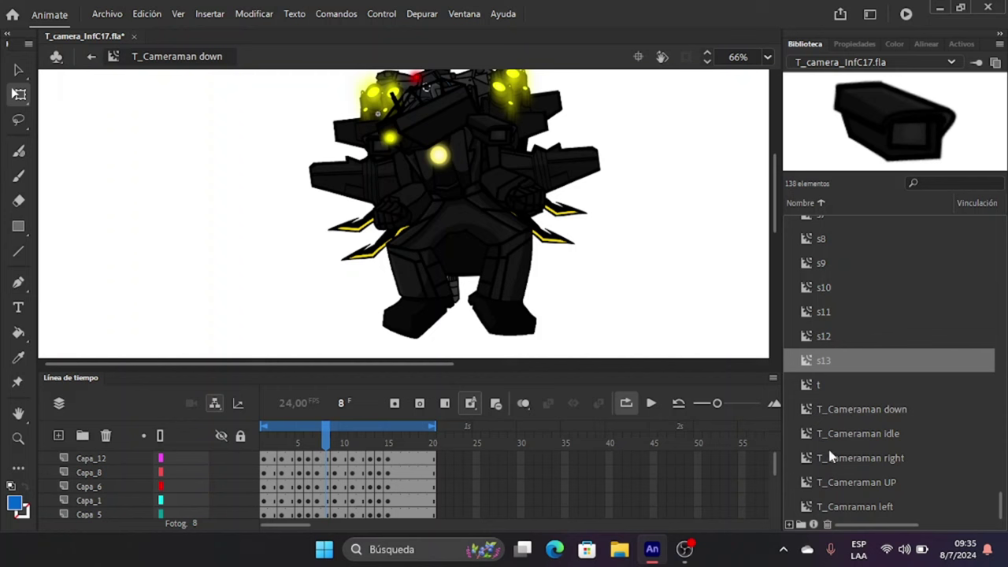
pyautogui.doubleClick(806, 457)
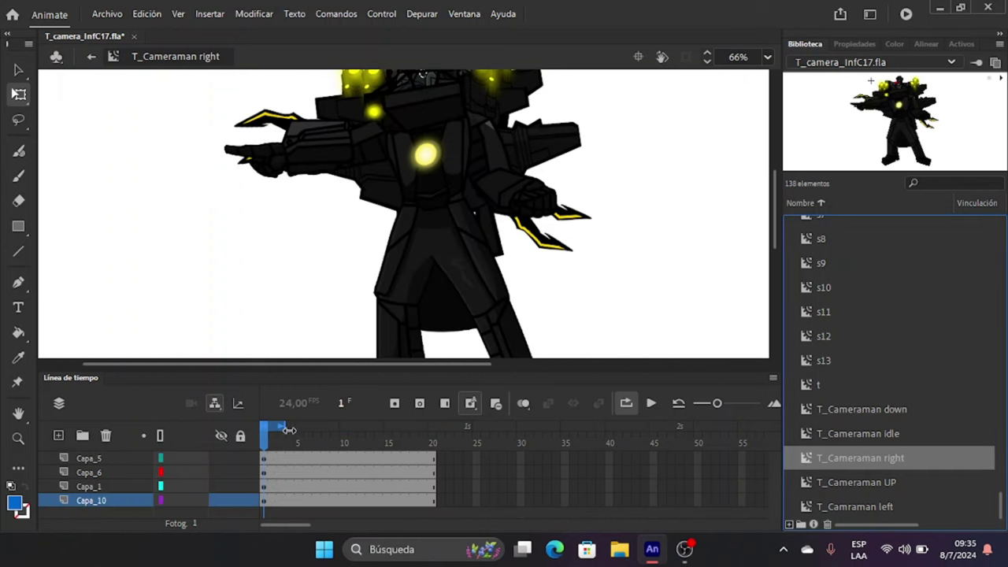
pyautogui.moveTo(289, 429); pyautogui.dragTo(433, 431)
# Convert the frame 1 artwork on Capa_10 and Capa_1 to movie clip symbols named d1 and d2.
pyautogui.click(265, 503)
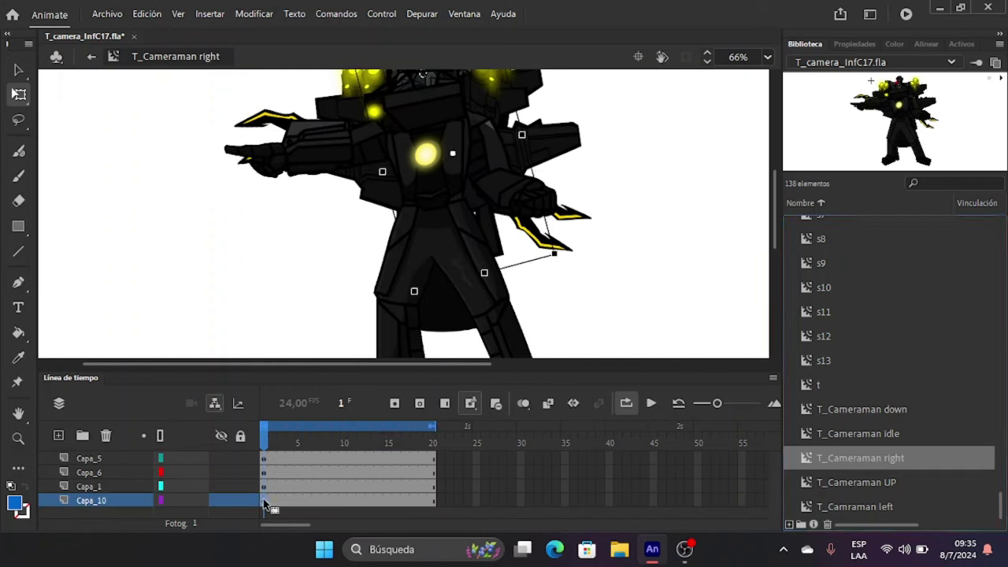
pyautogui.press('F8')
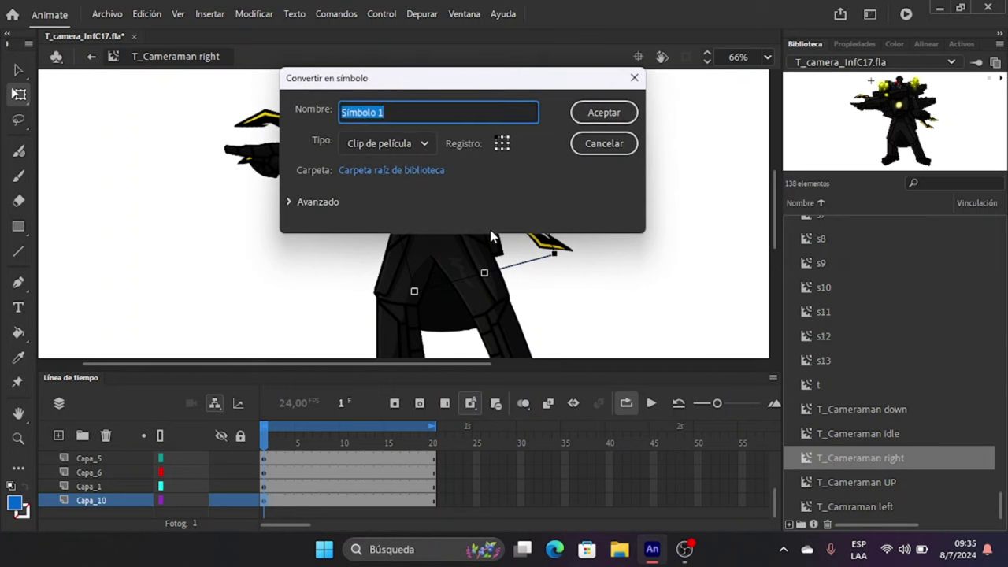
pyautogui.write('d1')
pyautogui.click(603, 112)
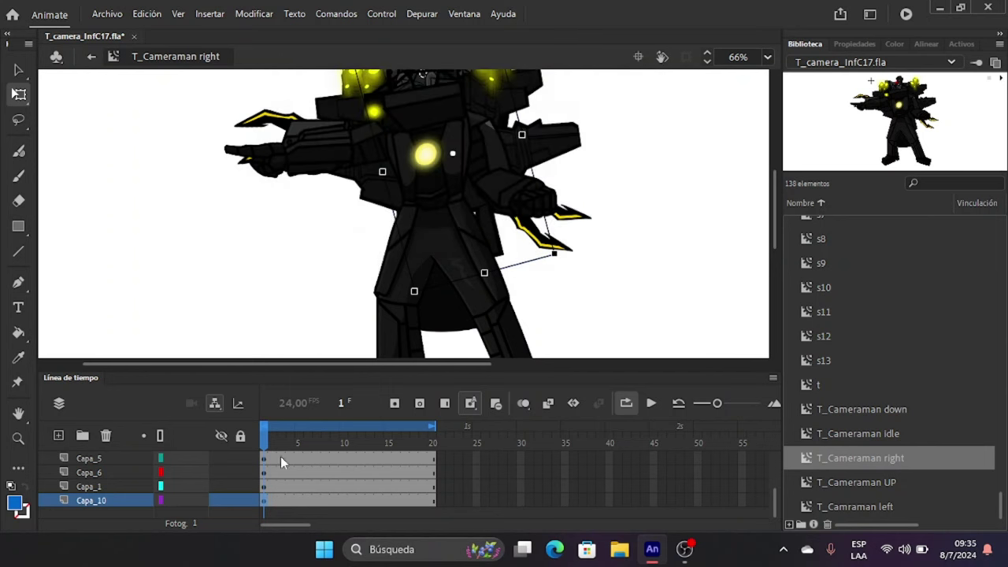
pyautogui.click(263, 485)
pyautogui.press('F8')
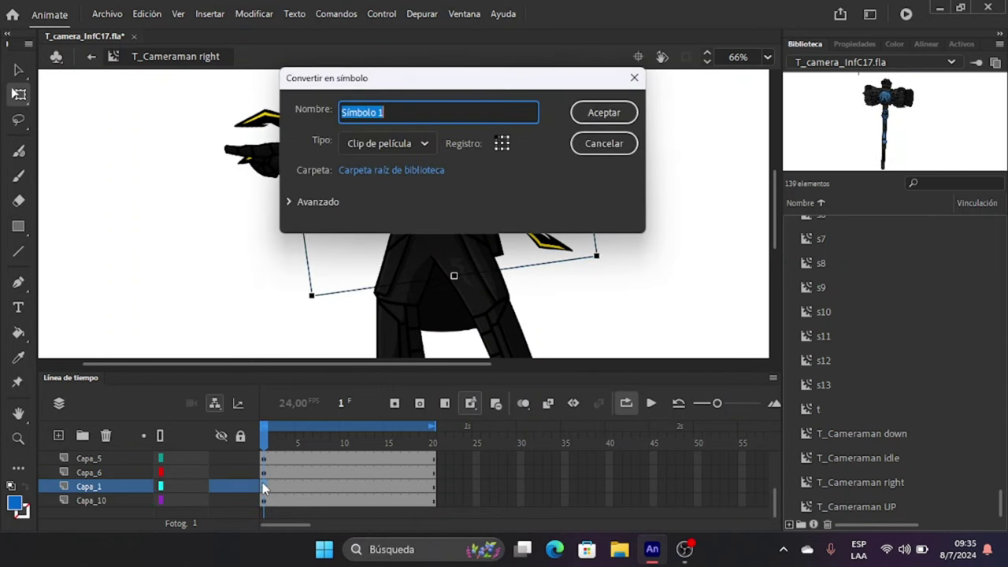
pyautogui.write('d2')
pyautogui.click(603, 113)
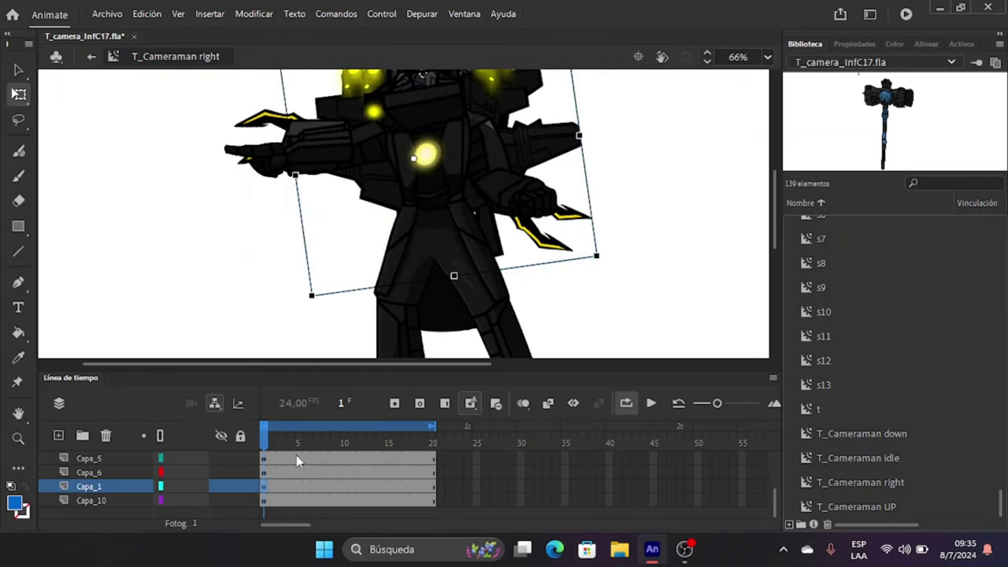
# Convert the frame 1 artwork on Capa_6 and Capa_5 to movie clip symbols named d3 and d4.
pyautogui.click(262, 471)
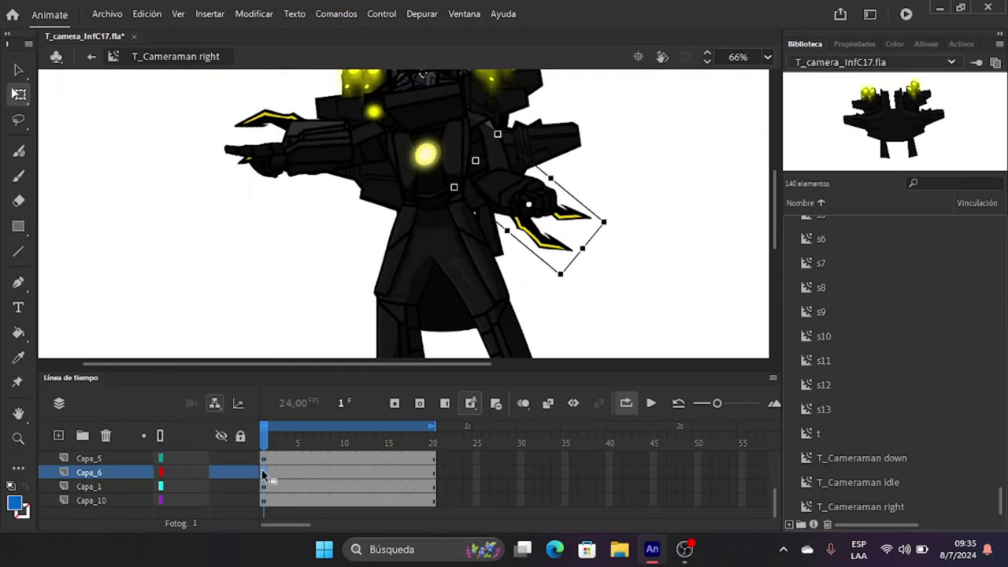
pyautogui.press('F8')
pyautogui.write('d3')
pyautogui.press('Return')
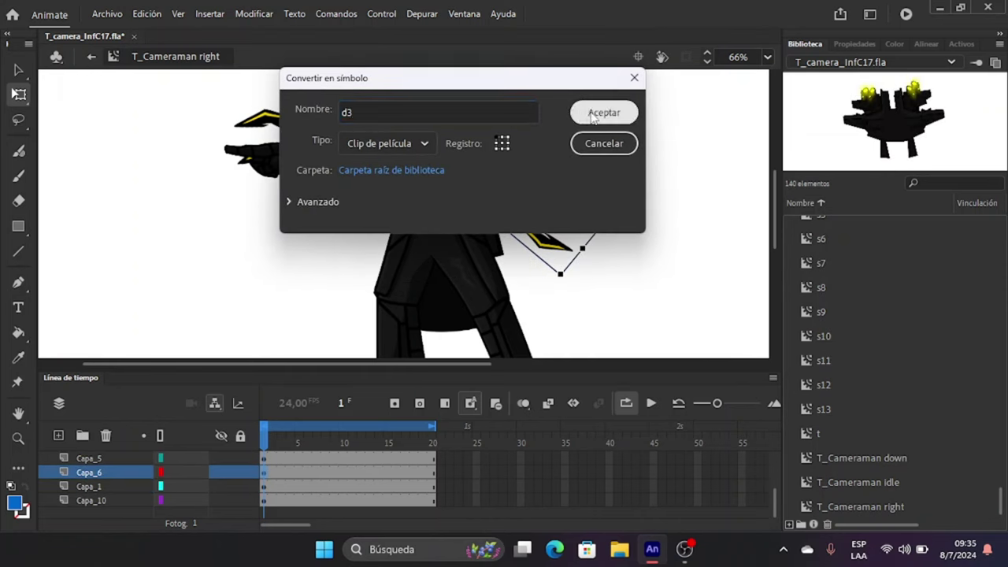
pyautogui.click(264, 460)
pyautogui.press('F8')
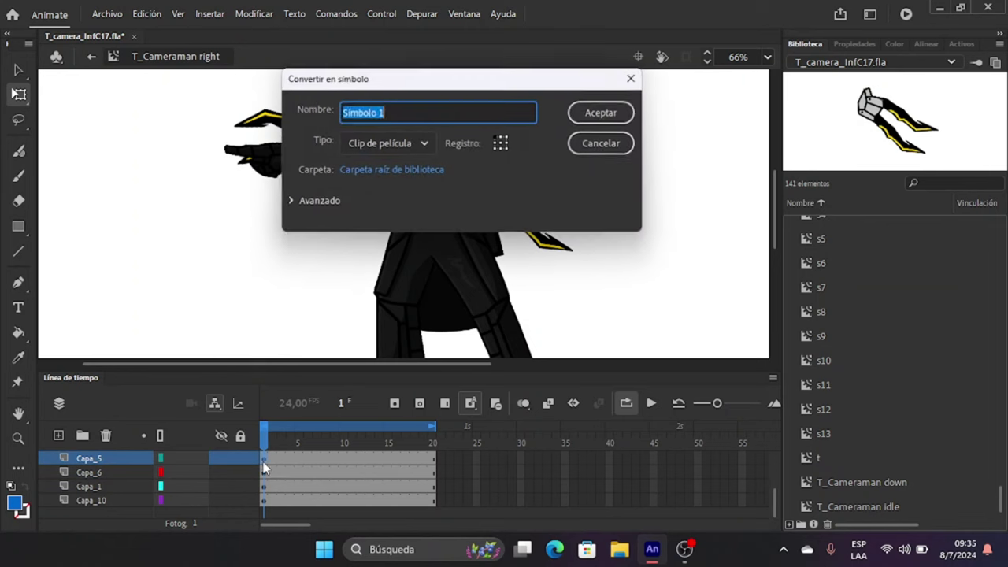
pyautogui.write('d4')
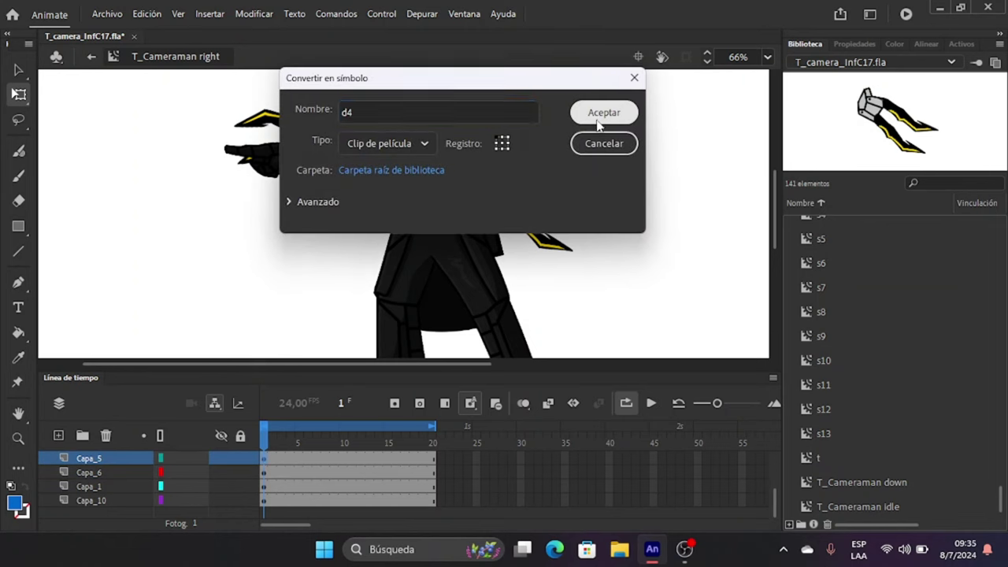
pyautogui.click(601, 117)
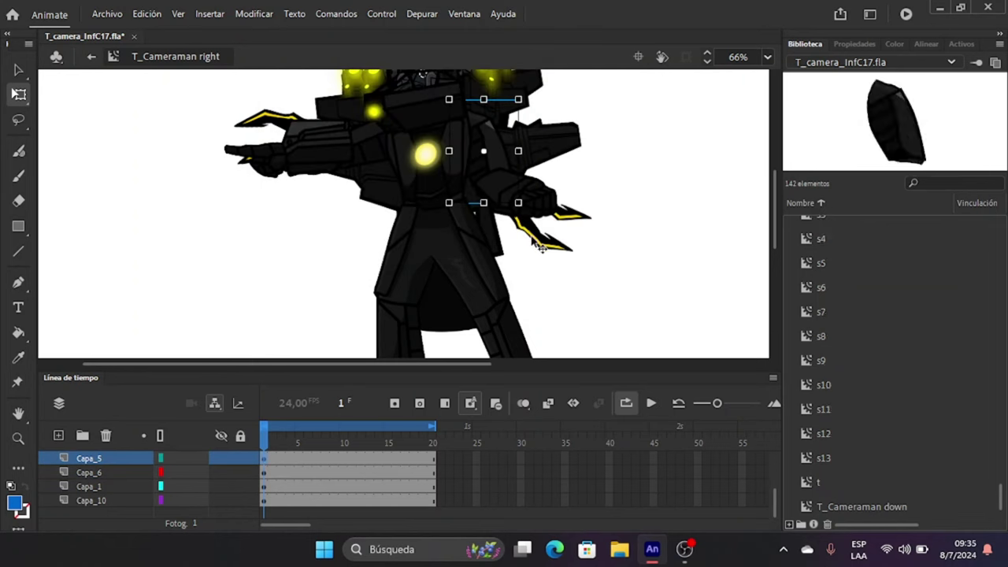
# Convert the frame 1 artwork on Capa_3 and Capa_7 to movie clip symbols named d5 and d6.
pyautogui.scroll(3, 283, 484)
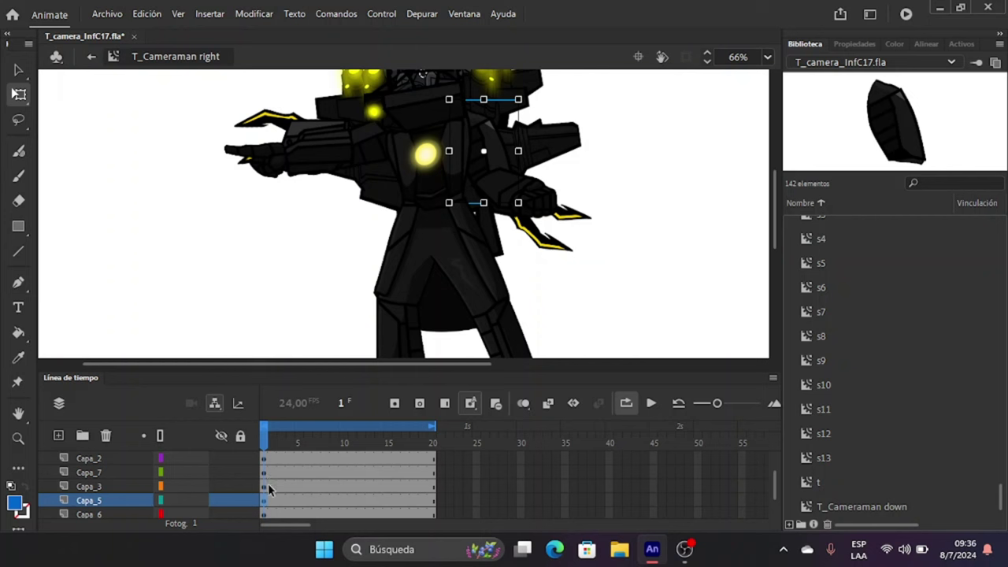
pyautogui.click(261, 487)
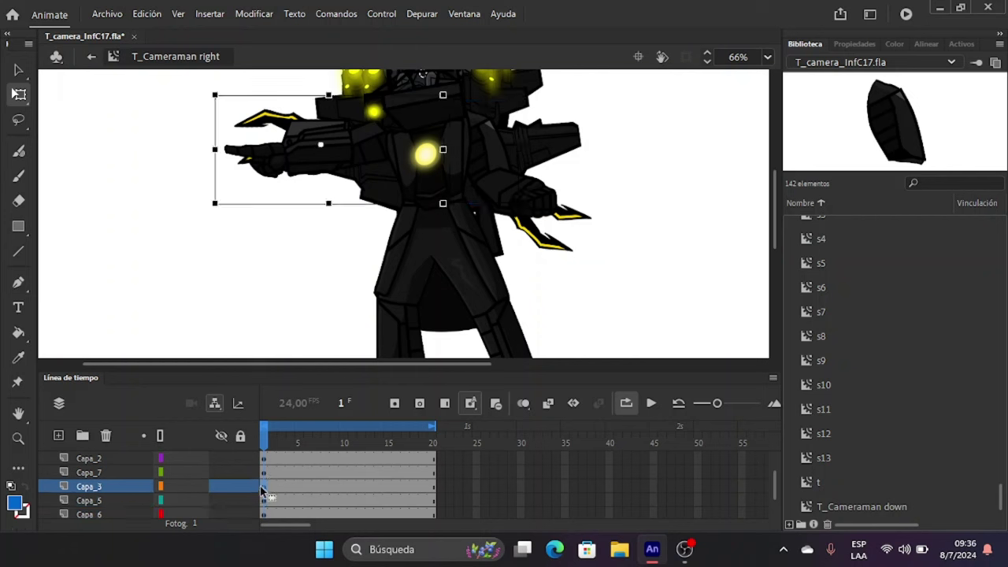
pyautogui.press('F8')
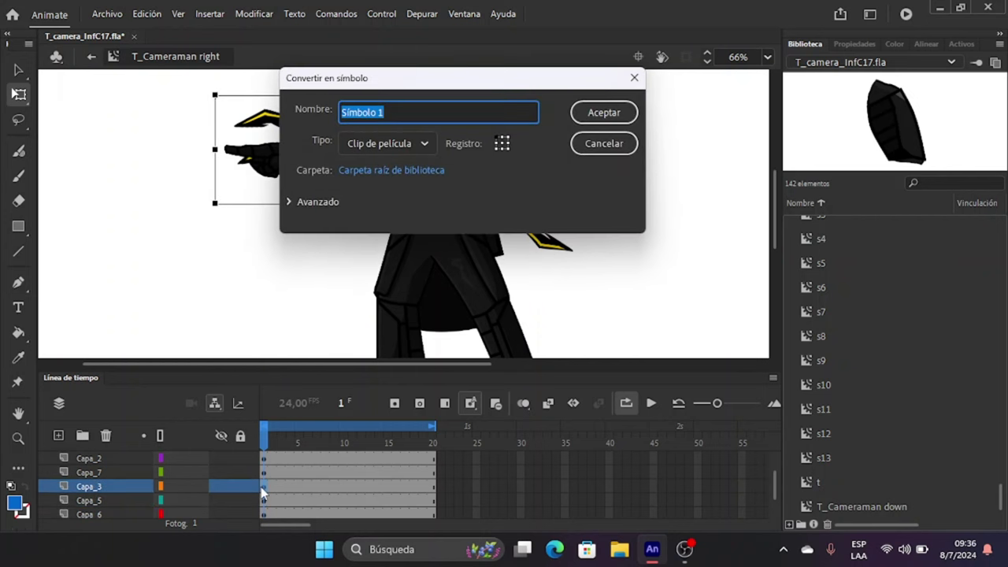
pyautogui.write('d5')
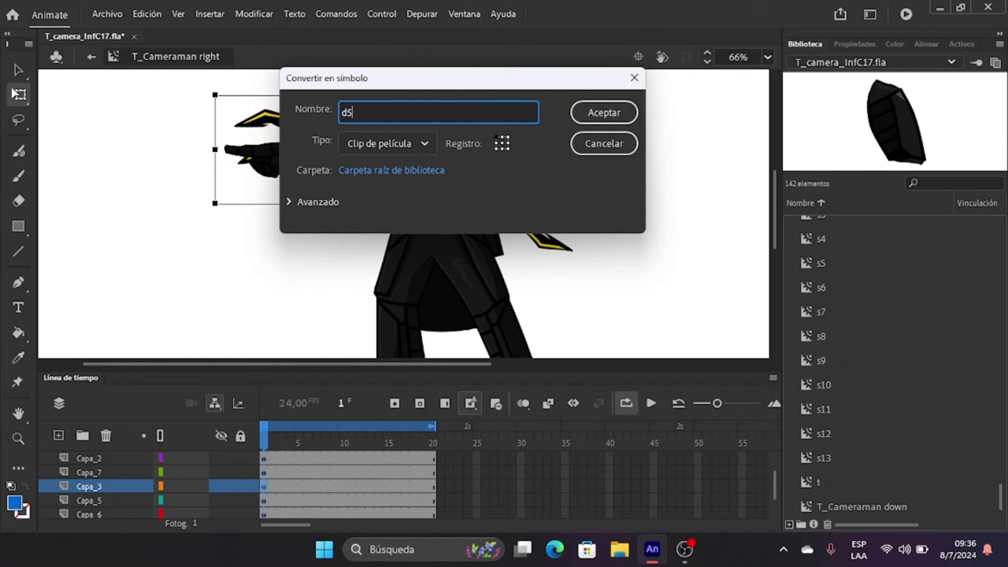
pyautogui.press('Return')
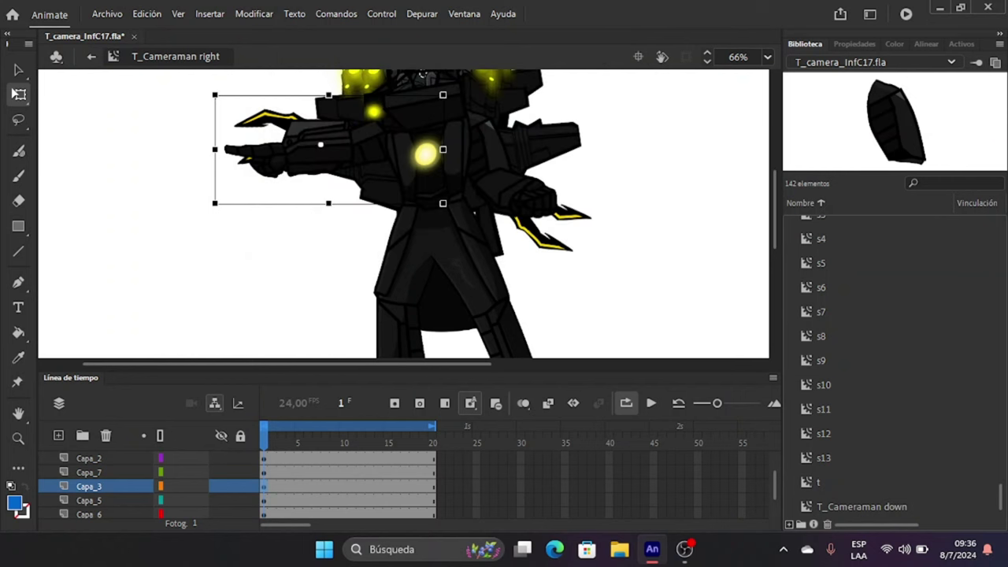
pyautogui.click(264, 476)
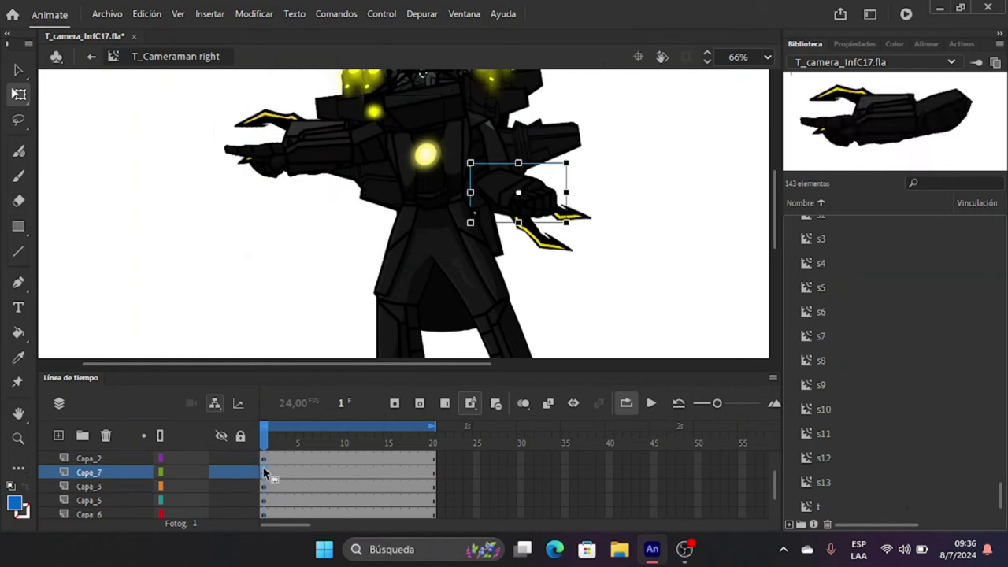
pyautogui.press('F8')
pyautogui.write('d6')
pyautogui.press('Return')
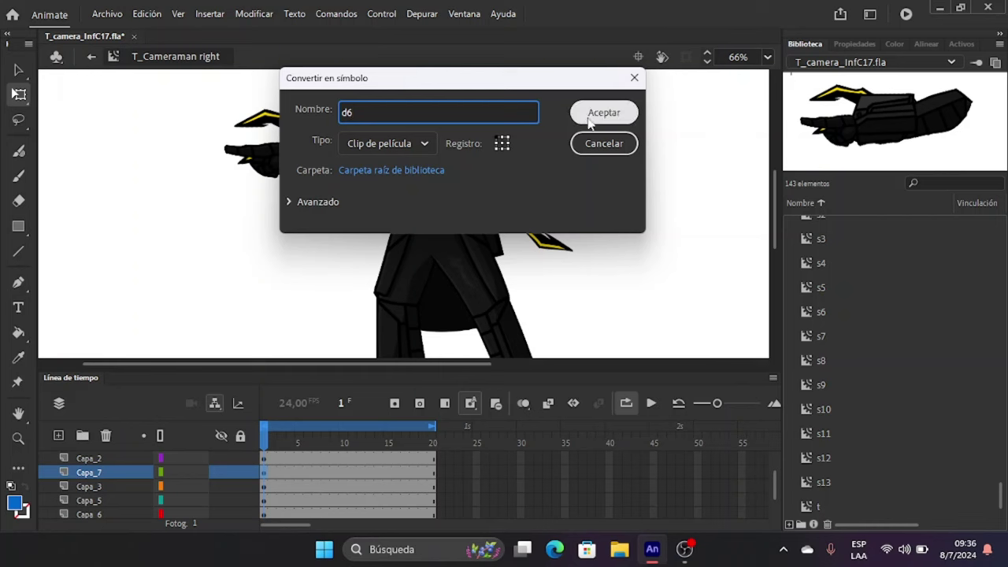
# Convert the frame 1 artwork on Capa_2 and Capa_4 to movie clip symbols named d7 and d8.
pyautogui.click(266, 460)
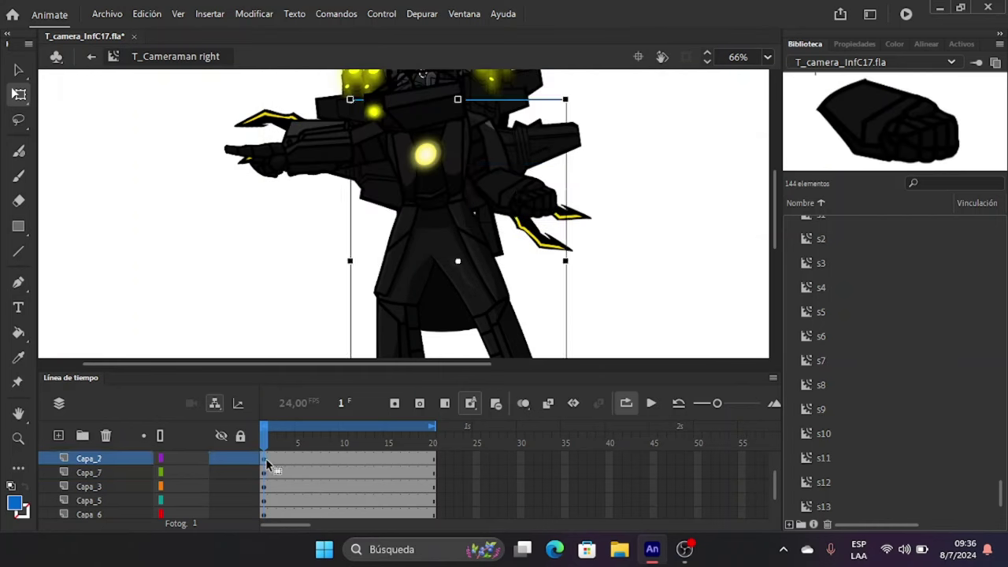
pyautogui.press('F8')
pyautogui.write('d7')
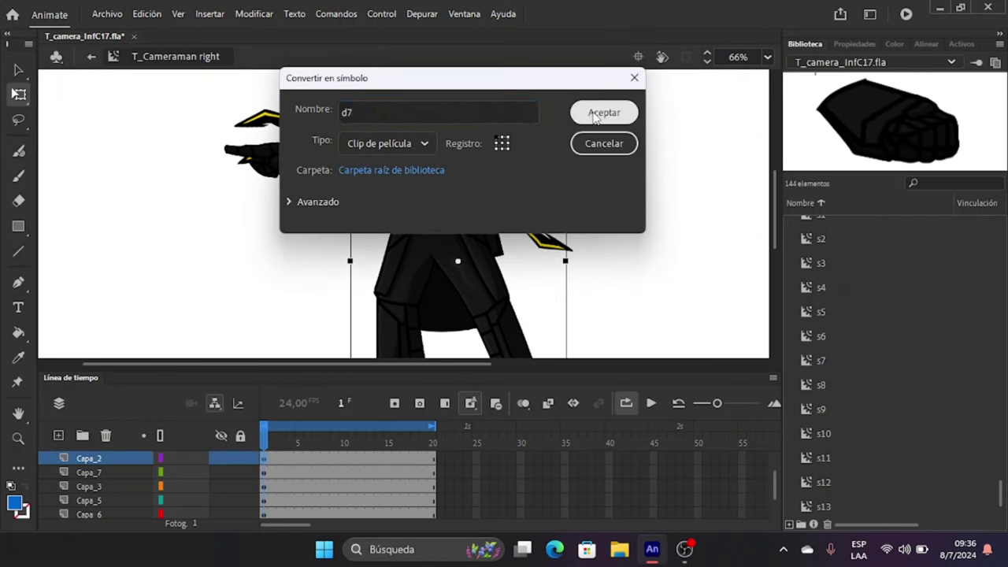
pyautogui.click(603, 112)
pyautogui.scroll(1, 278, 473)
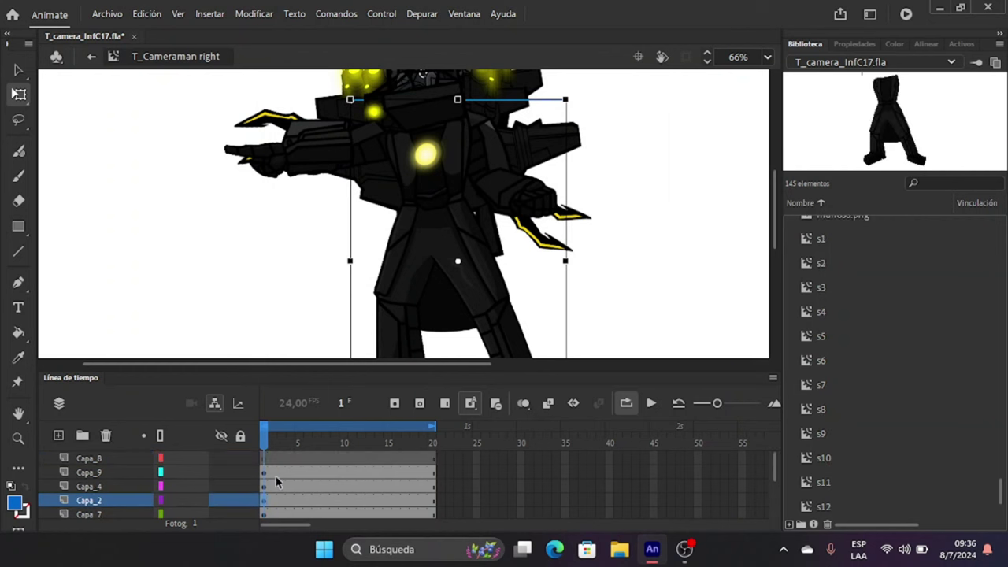
pyautogui.click(264, 490)
pyautogui.press('F8')
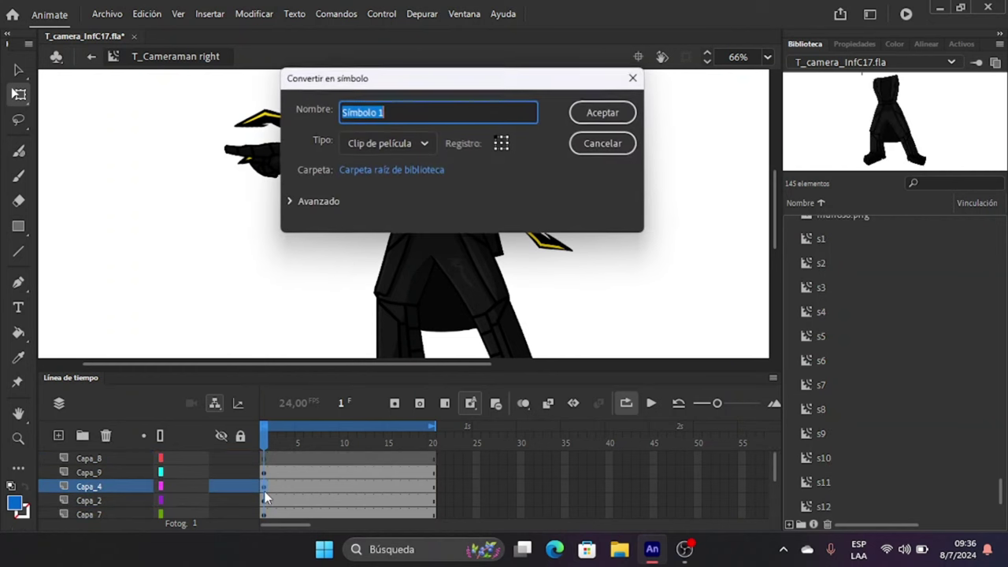
pyautogui.write('d8')
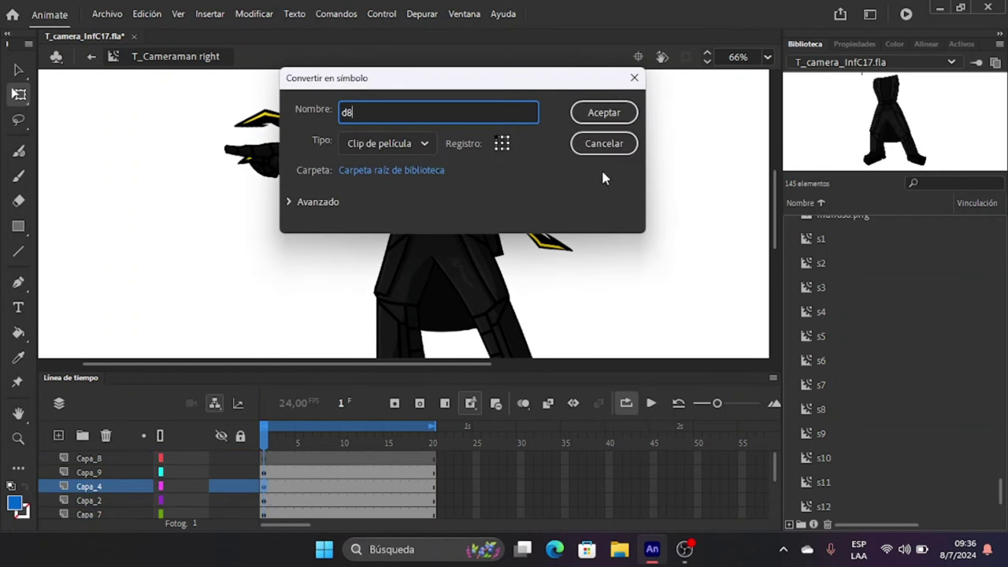
pyautogui.click(622, 113)
# Convert the frame 1 artwork on Capa_9 to a movie clip symbol named d9.
pyautogui.click(264, 476)
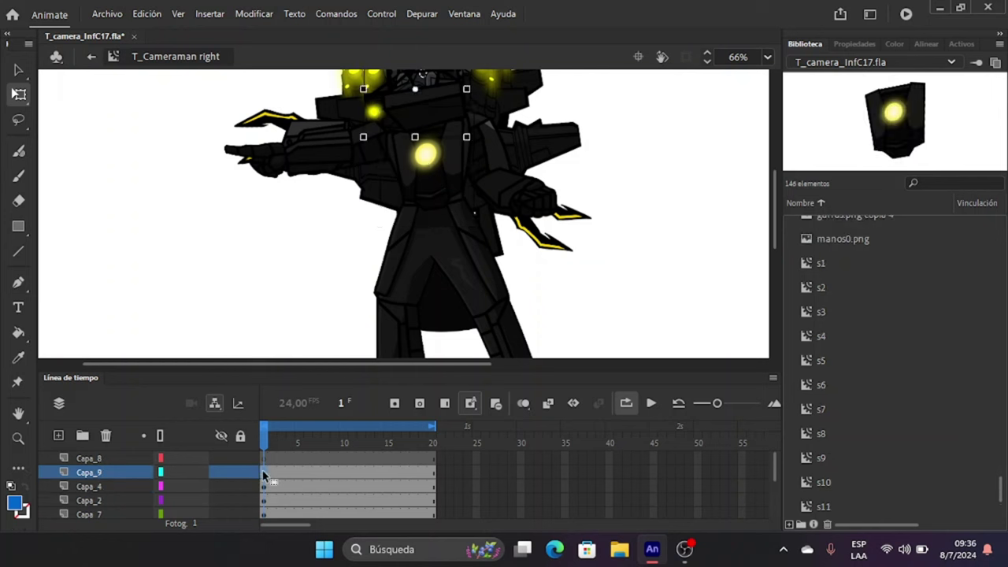
pyautogui.press('F8')
pyautogui.write('d')
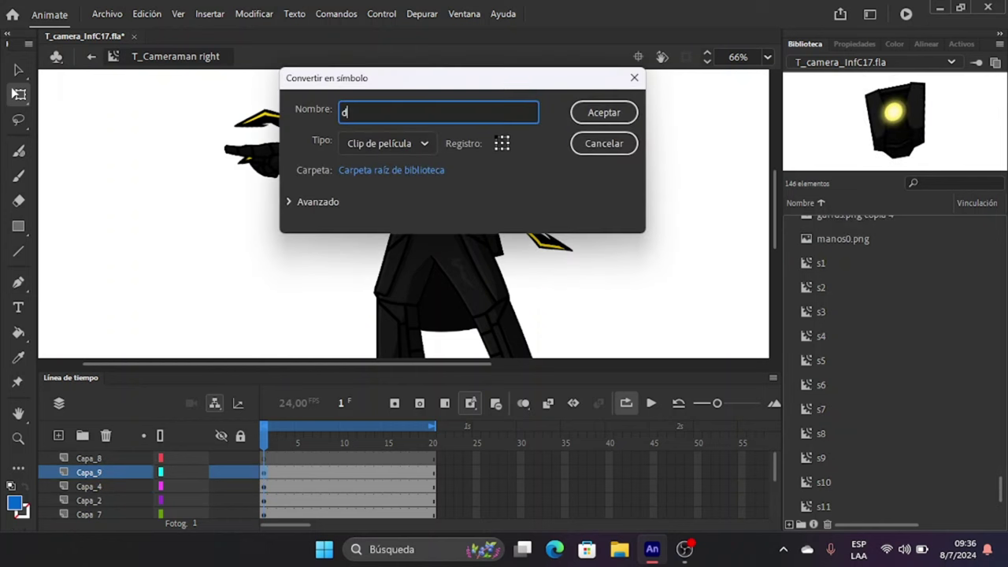
pyautogui.write('9')
pyautogui.click(604, 113)
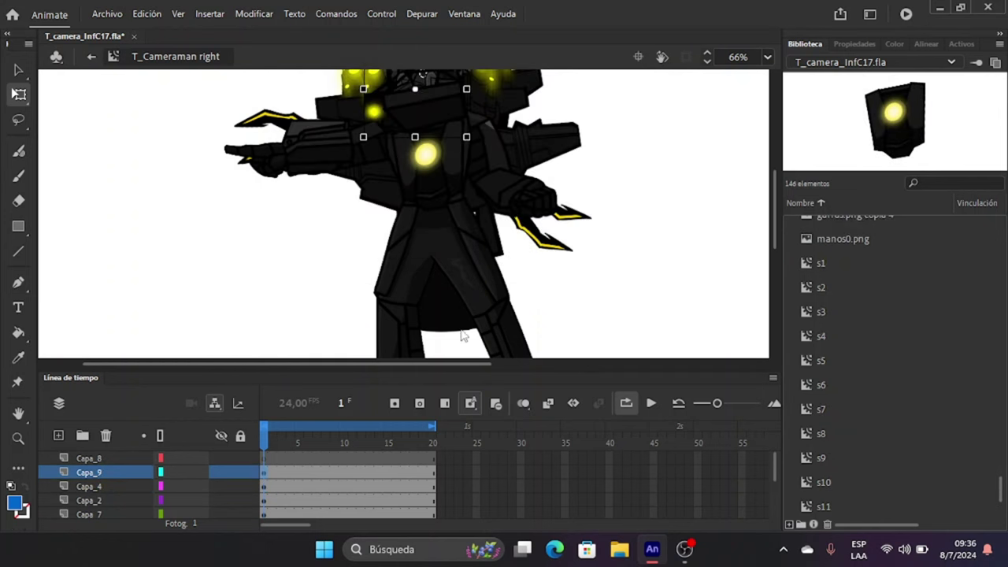
# Delete the layer Capa_8 from the T_Cameraman right timeline.
pyautogui.scroll(2, 362, 284)
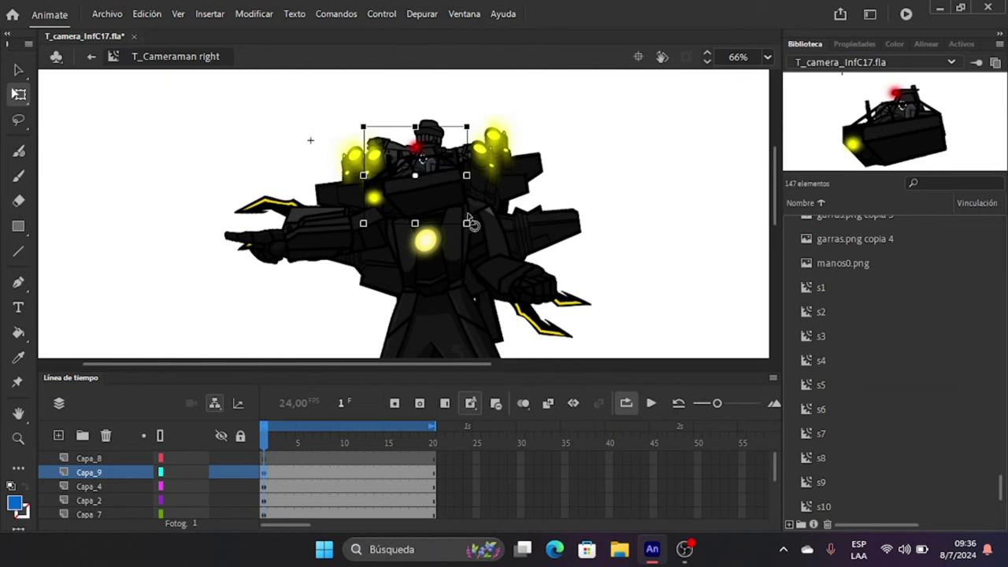
pyautogui.scroll(-2, 446, 244)
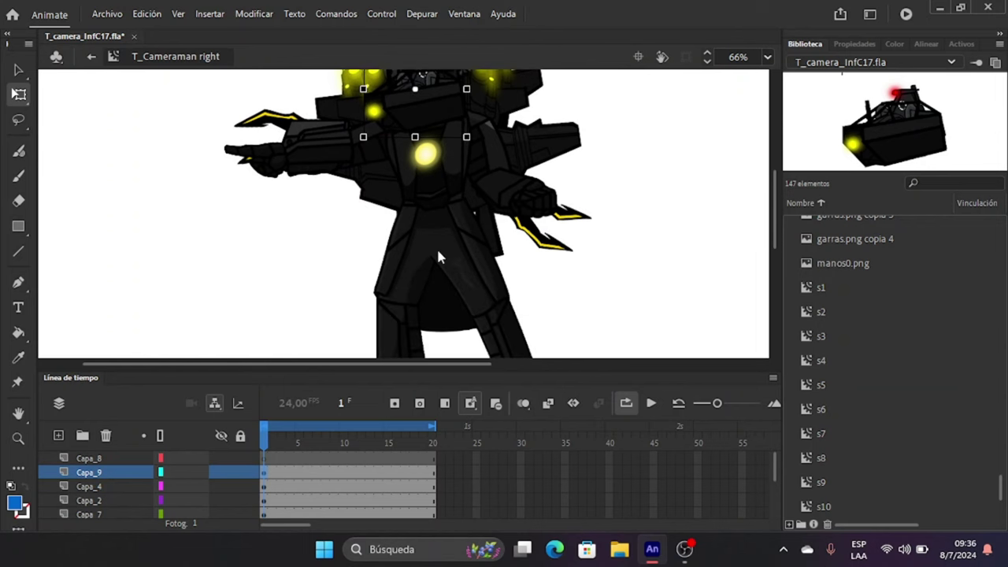
pyautogui.click(123, 459)
pyautogui.click(107, 437)
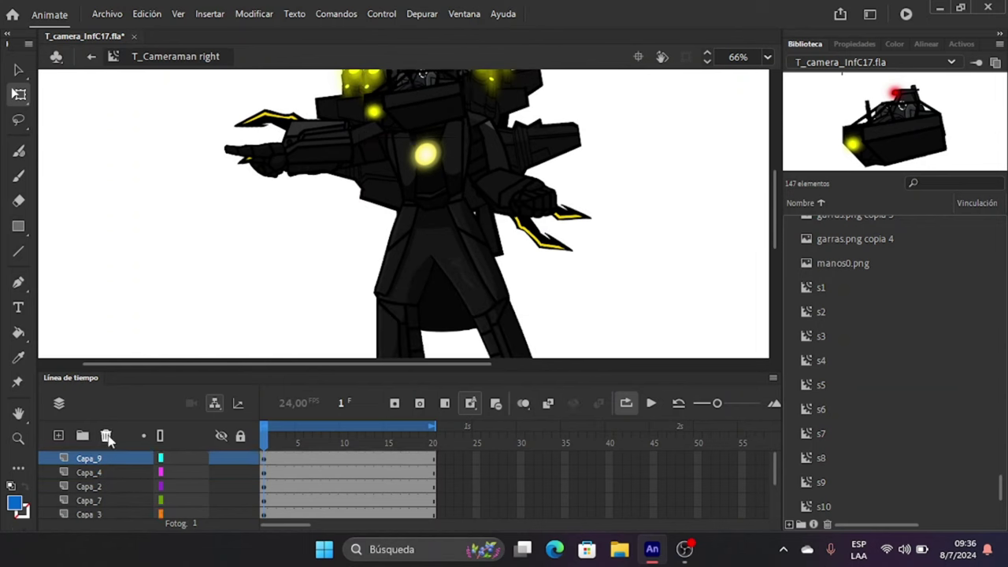
# Move the transformation point of the head on Capa_9 down to the neck in frame 1.
pyautogui.click(385, 463)
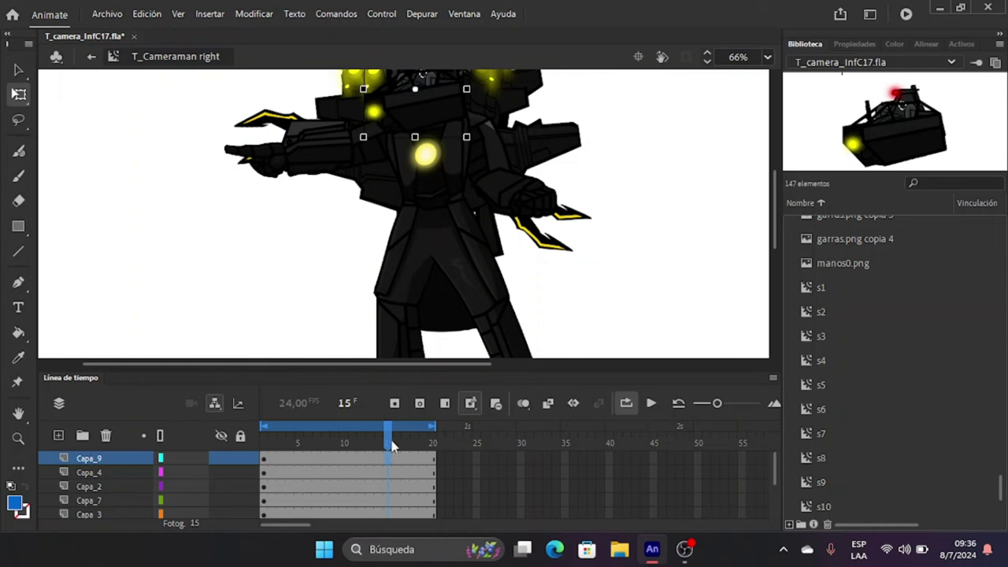
pyautogui.click(264, 463)
pyautogui.scroll(4, 428, 88)
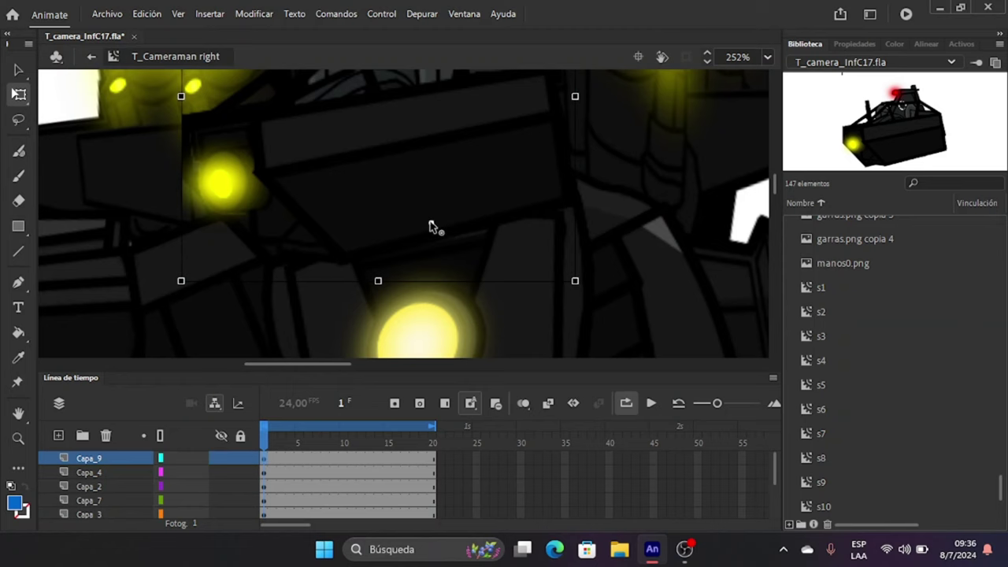
pyautogui.scroll(-1, 458, 209)
pyautogui.scroll(-4, 465, 211)
# Move the transformation point of the outstretched pointing arm on Capa_3 to its shoulder joint.
pyautogui.click(249, 282)
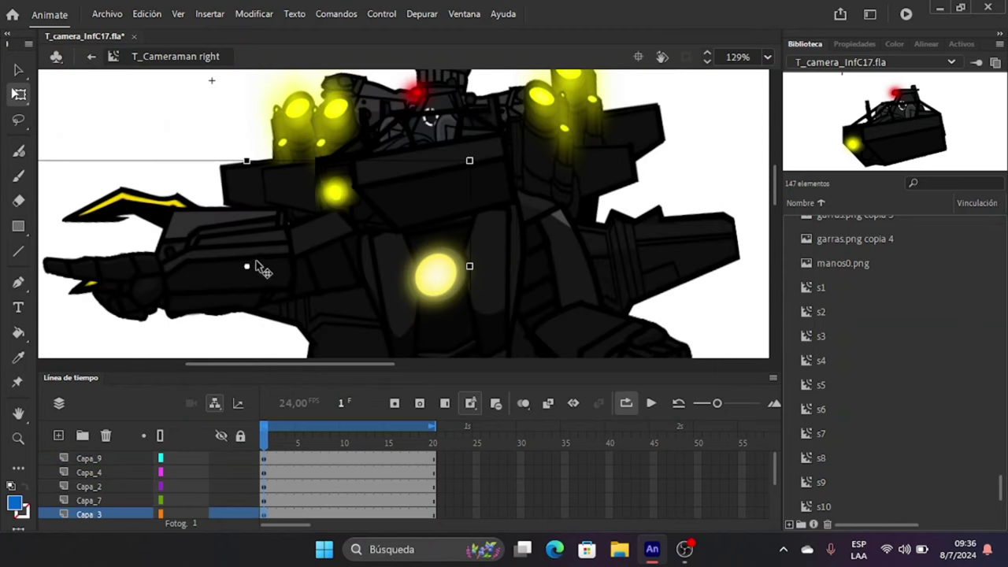
pyautogui.moveTo(263, 270); pyautogui.dragTo(277, 271)
pyautogui.scroll(-2, 358, 236)
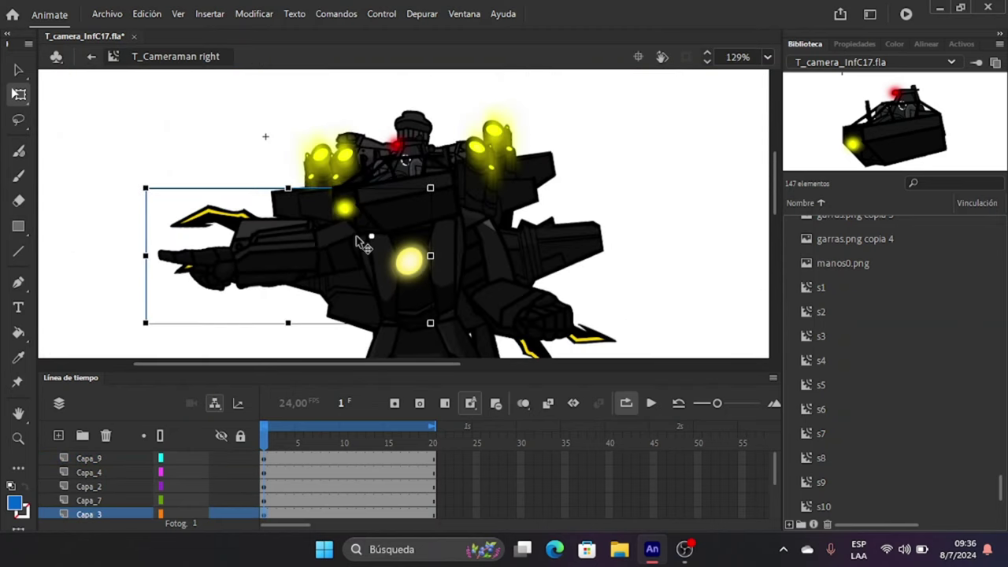
# Move the body's transformation point on Capa_2 to the bottom centre below the feet, and lock the layer.
pyautogui.click(519, 311)
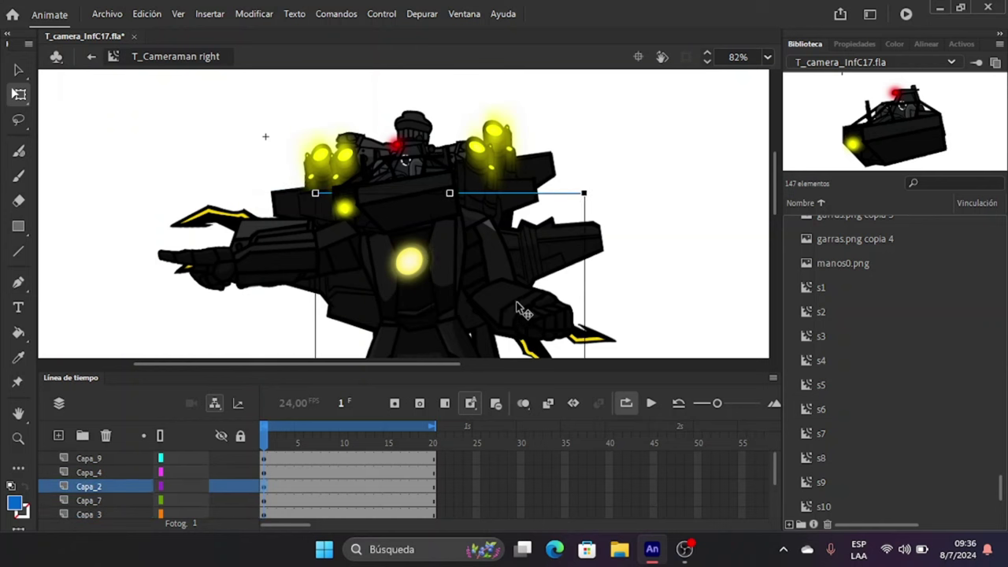
pyautogui.scroll(-4, 457, 236)
pyautogui.scroll(2, 435, 160)
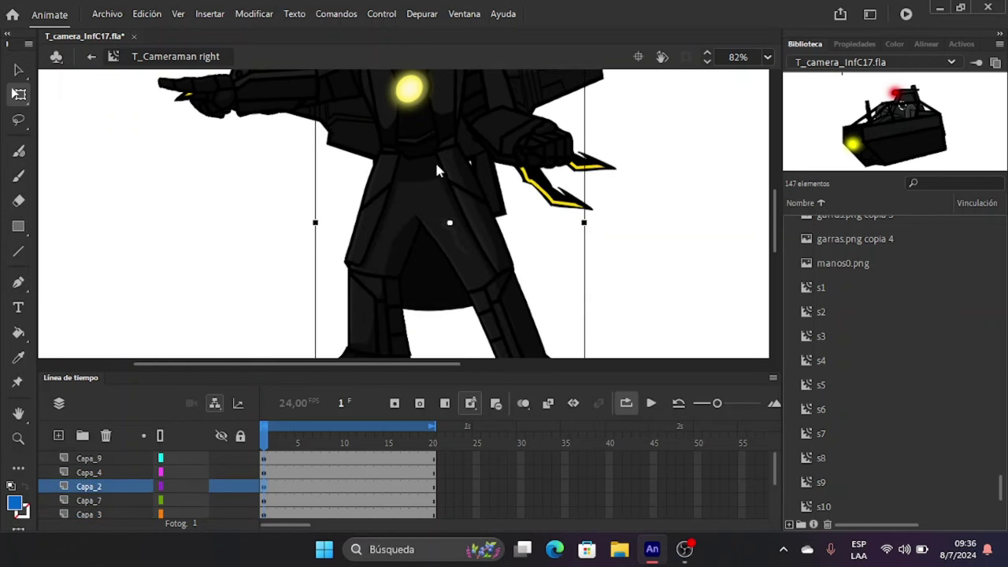
pyautogui.scroll(-1, 440, 150)
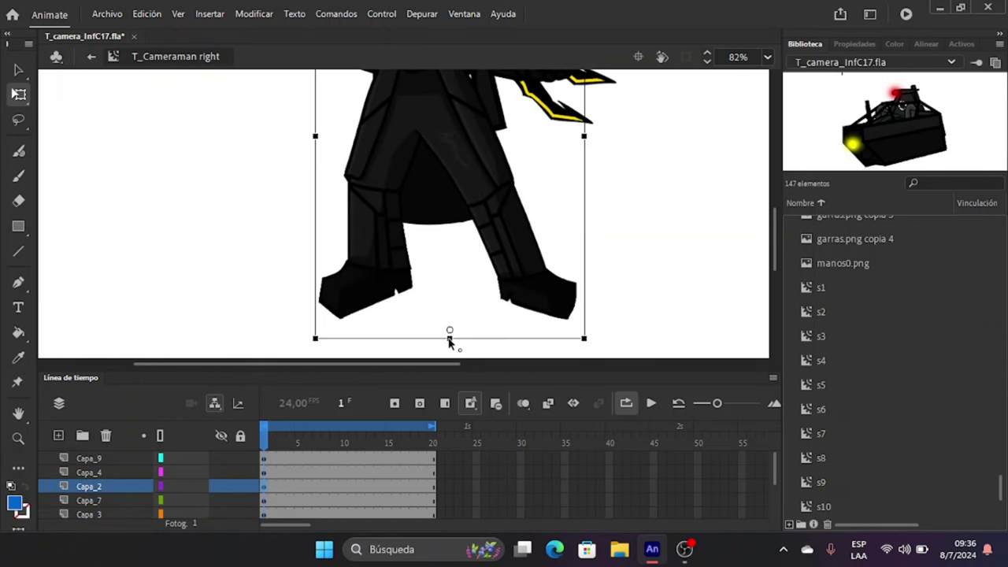
pyautogui.moveTo(449, 339); pyautogui.dragTo(449, 339)
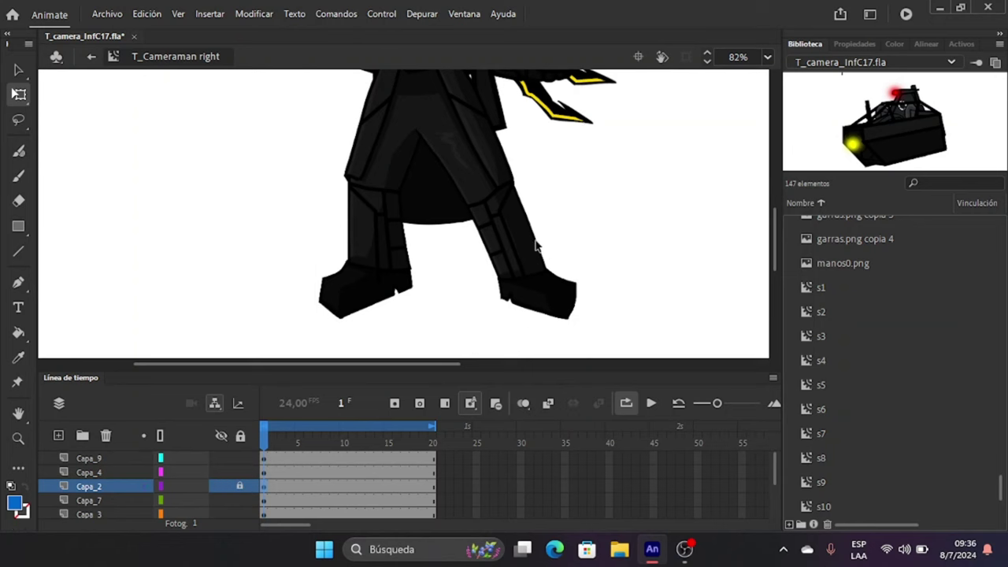
# Move the transformation points of the bent arm to the shoulder for Capa_5 and to the elbow for Capa_7.
pyautogui.scroll(2, 486, 182)
pyautogui.click(484, 180)
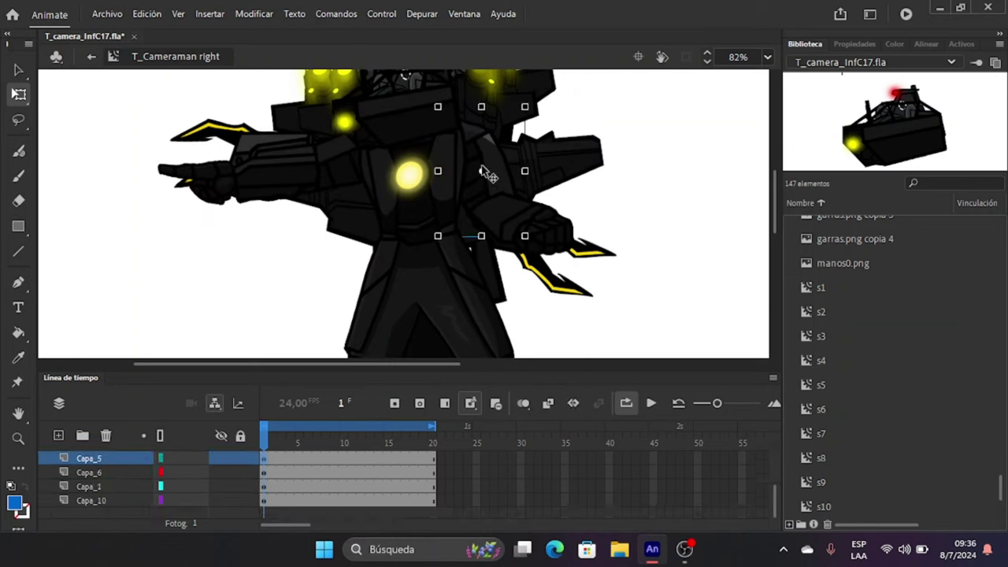
pyautogui.moveTo(478, 171); pyautogui.dragTo(459, 138)
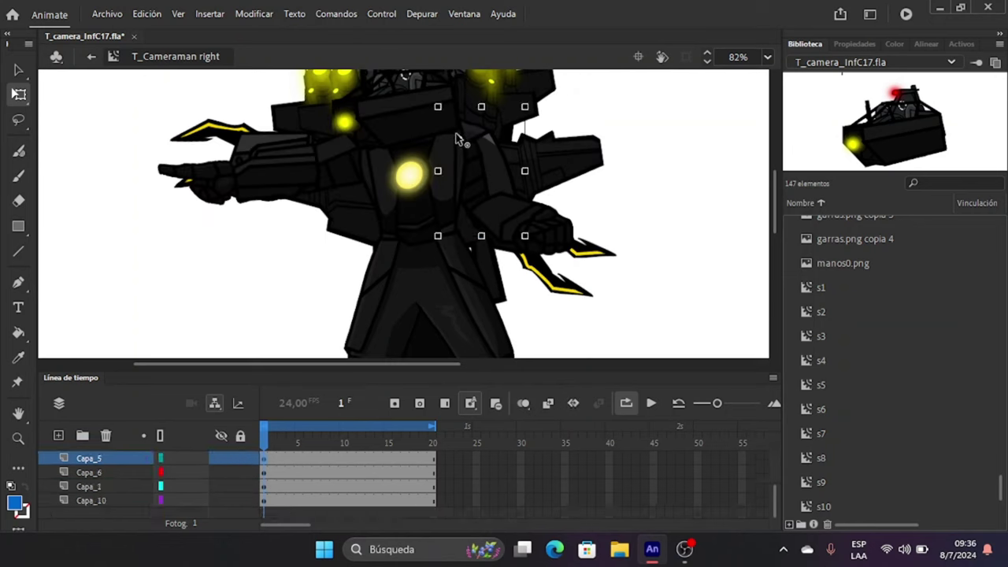
pyautogui.click(511, 222)
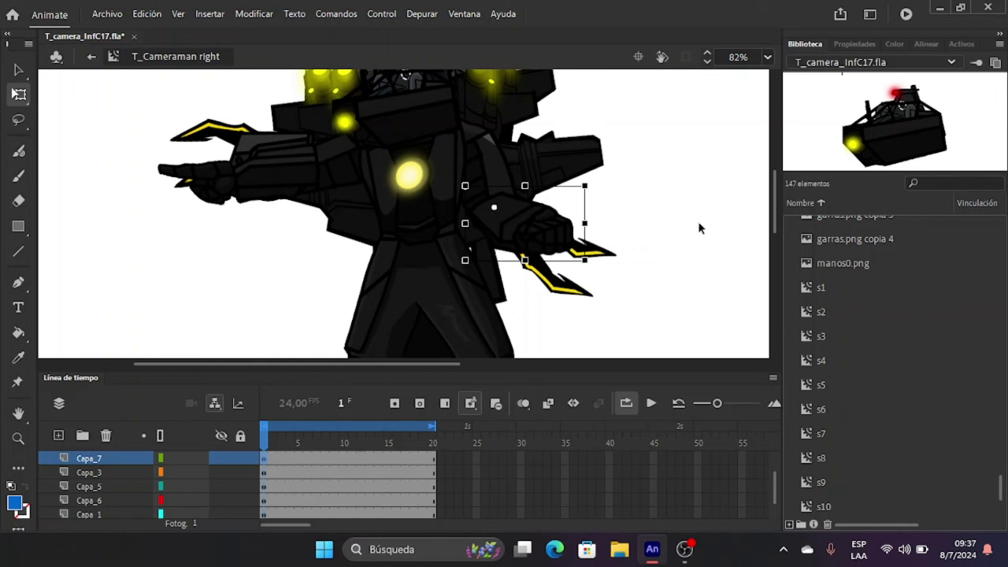
# Add a new layer above Capa_9 at the top of the layer stack.
pyautogui.click(702, 283)
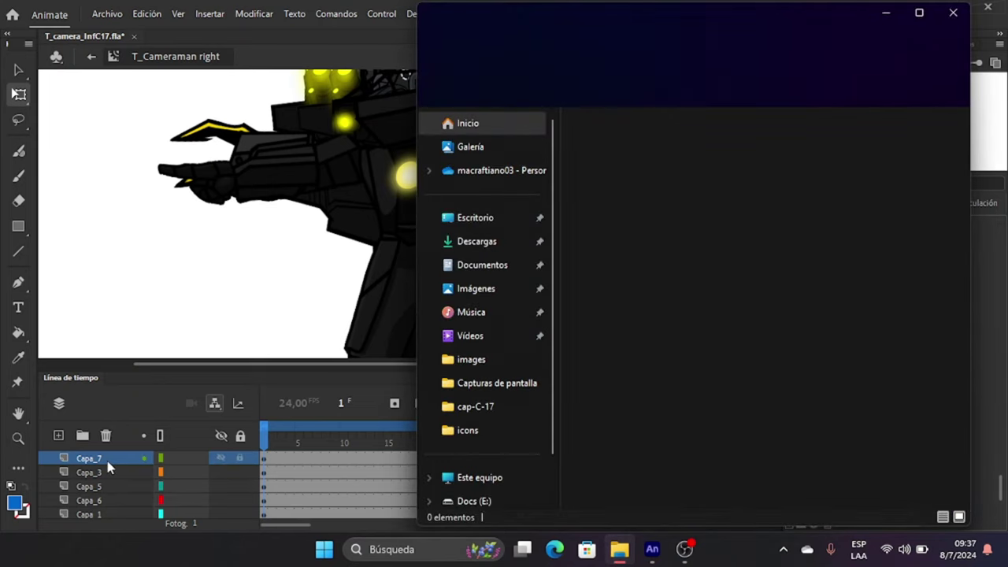
pyautogui.click(108, 462)
pyautogui.scroll(3, 104, 454)
pyautogui.click(104, 455)
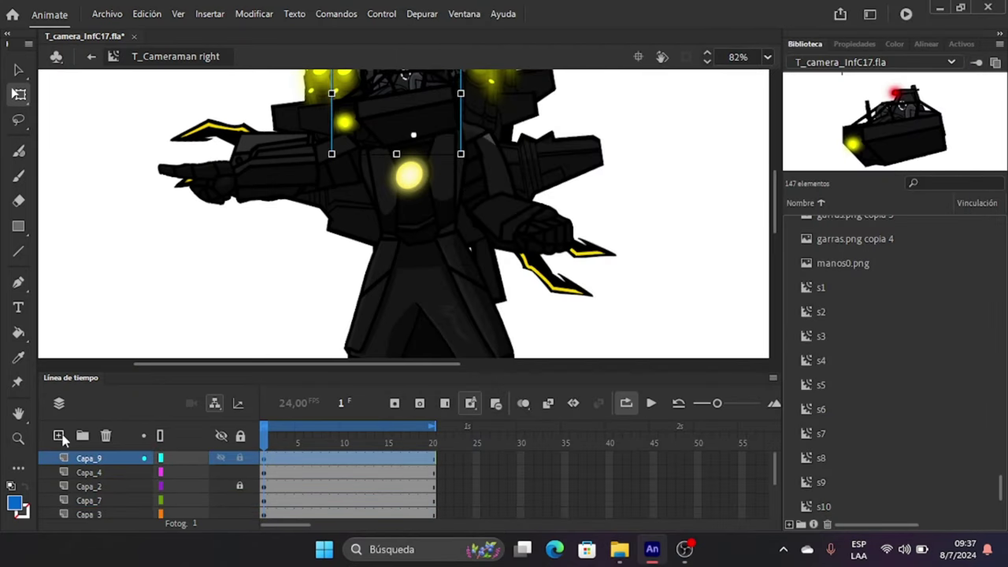
pyautogui.click(58, 434)
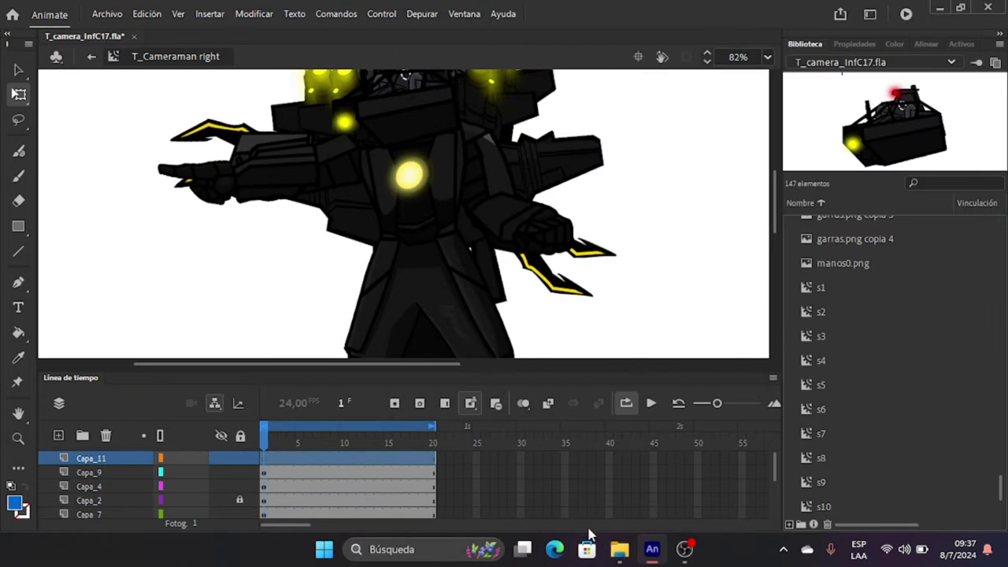
# Switch to File Explorer and open the Titan_Camera_Infectado folder inside the cameraman folder on the Escritorio.
pyautogui.click(618, 549)
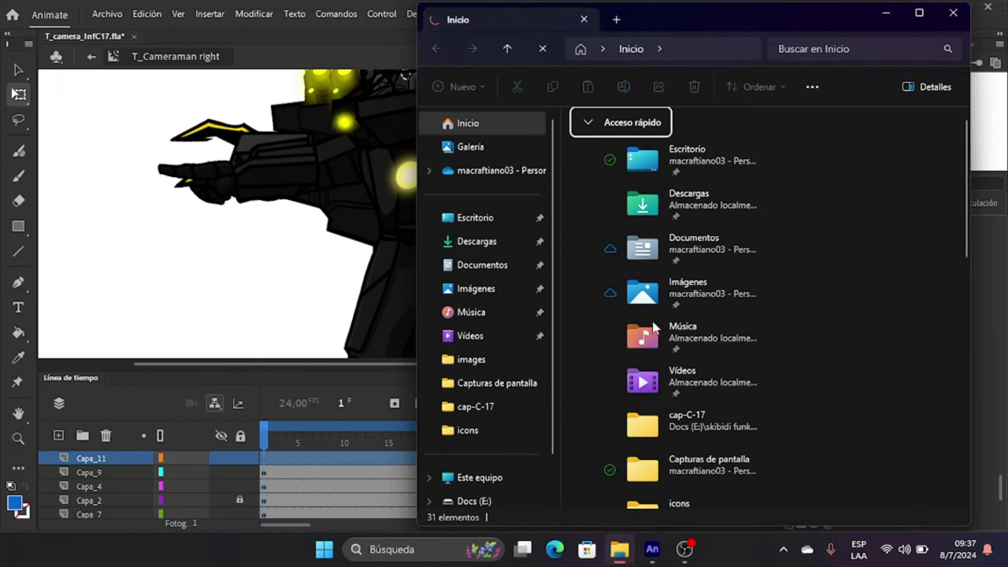
pyautogui.click(477, 289)
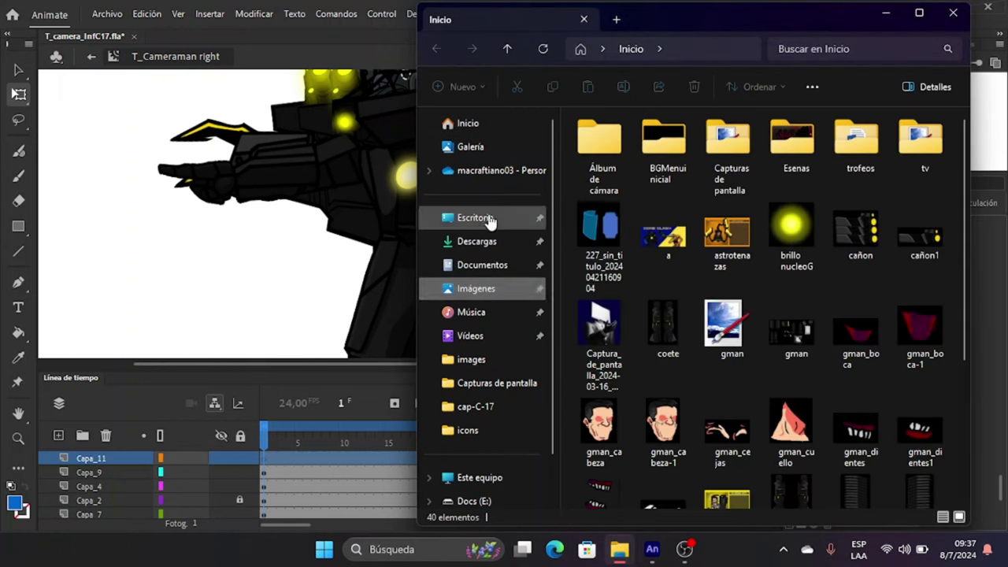
pyautogui.click(478, 218)
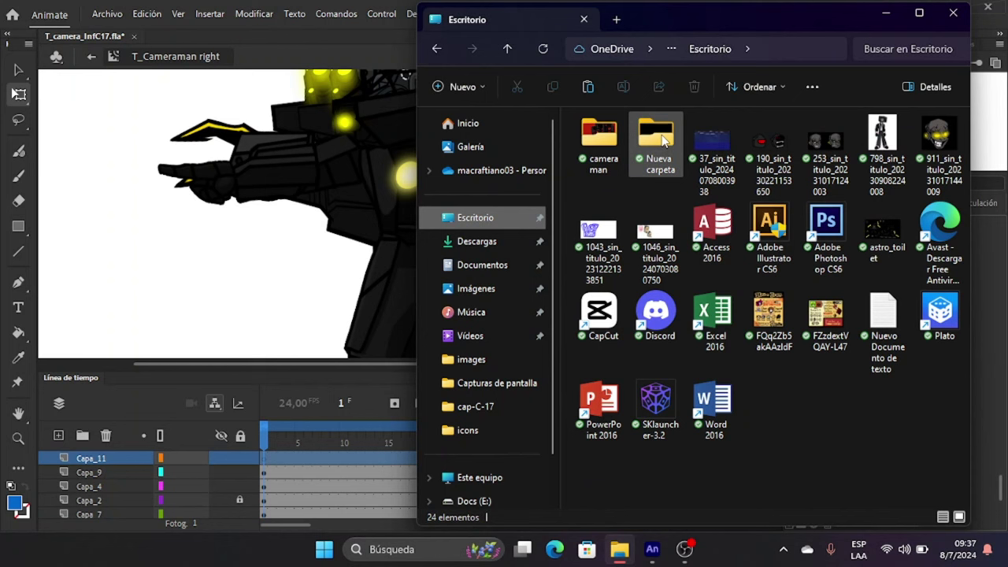
pyautogui.doubleClick(599, 135)
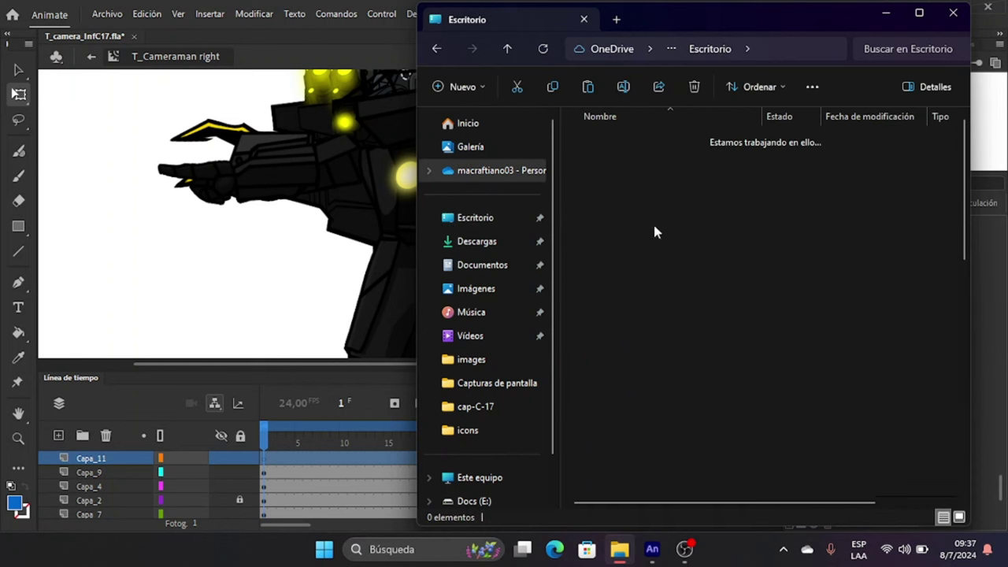
pyautogui.click(690, 173)
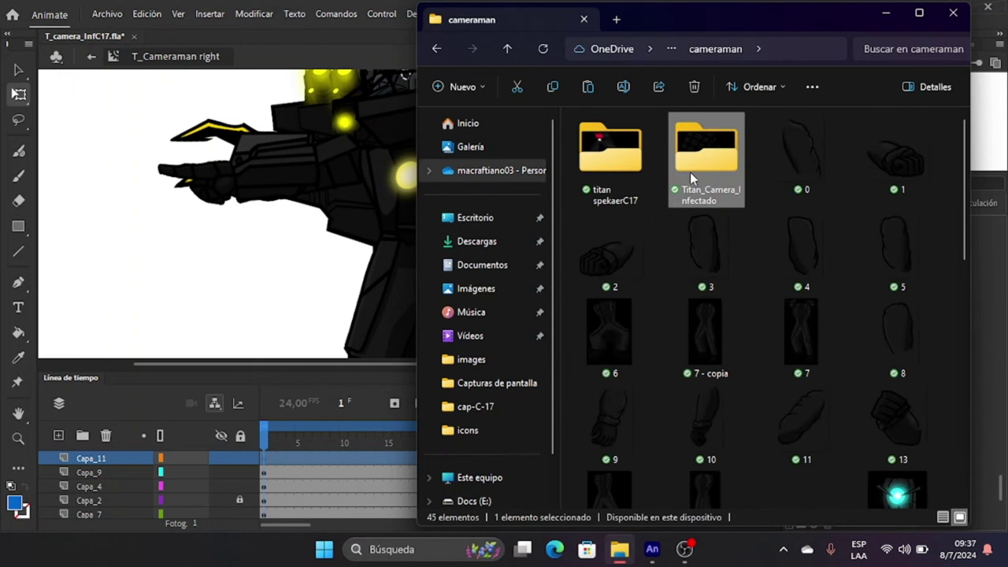
pyautogui.doubleClick(689, 172)
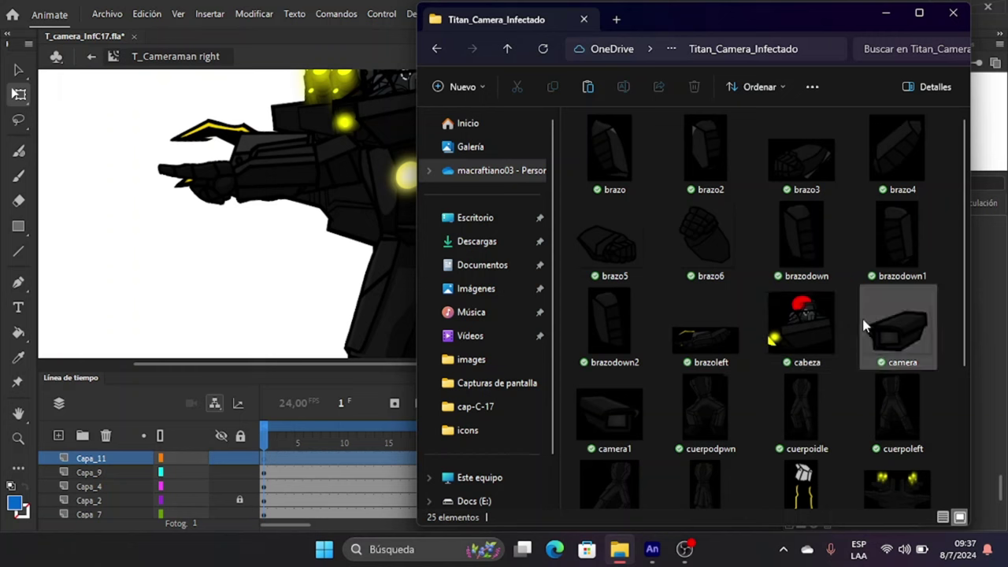
# Import the camera1 image onto Capa_11, keeping existing library items, and place it over the shoulder of the bent arm.
pyautogui.moveTo(621, 417); pyautogui.dragTo(354, 207)
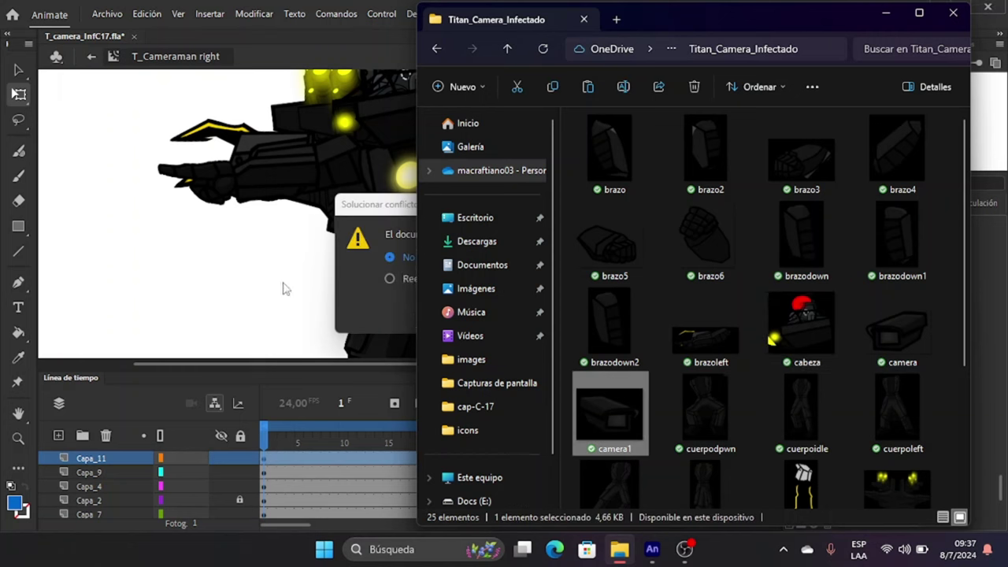
pyautogui.click(363, 305)
pyautogui.click(541, 312)
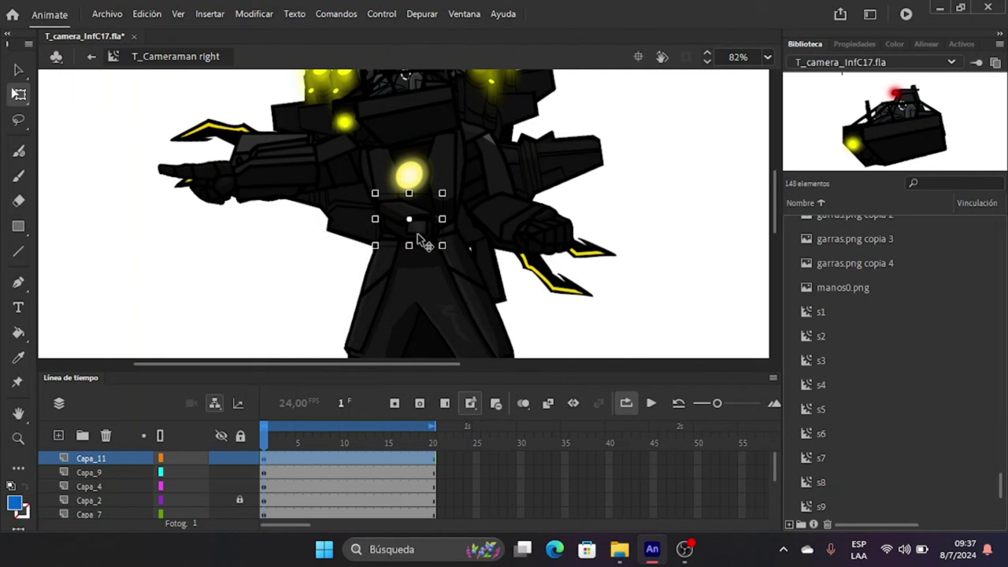
pyautogui.moveTo(443, 229); pyautogui.dragTo(496, 136)
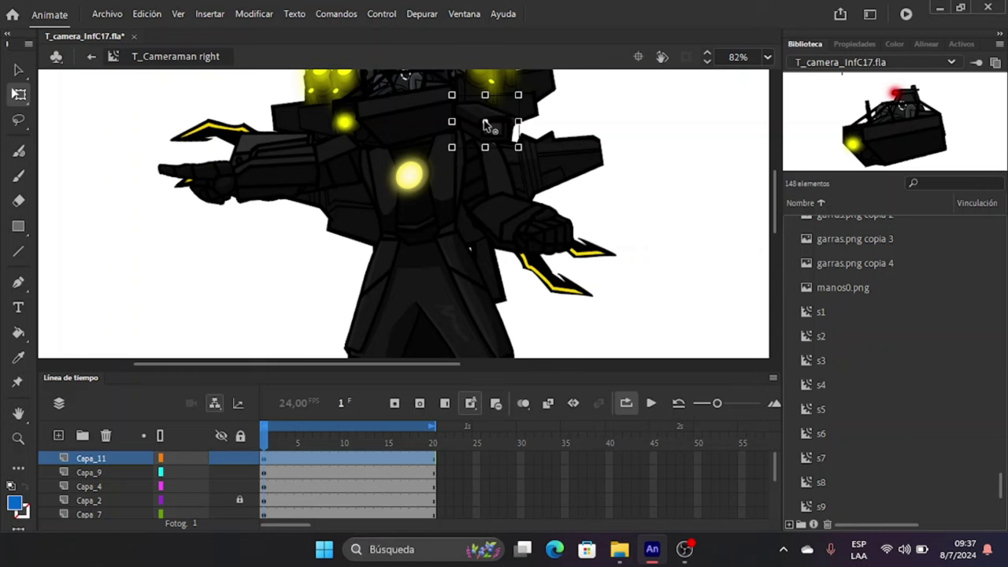
# Convert the camera1 image on Capa_11 to a movie clip symbol named d10.
pyautogui.press('F8')
pyautogui.write('d')
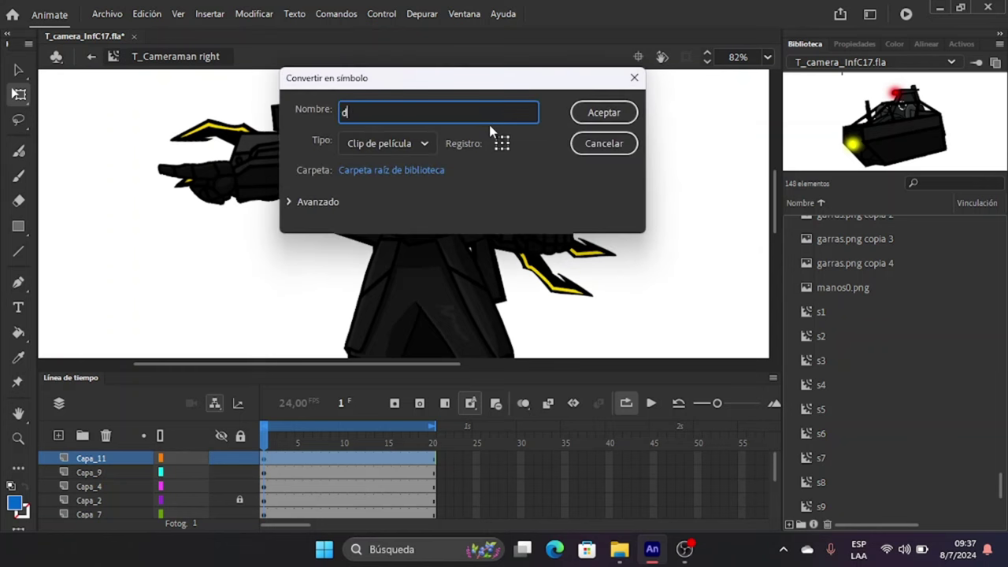
pyautogui.write('9')
pyautogui.click(603, 112)
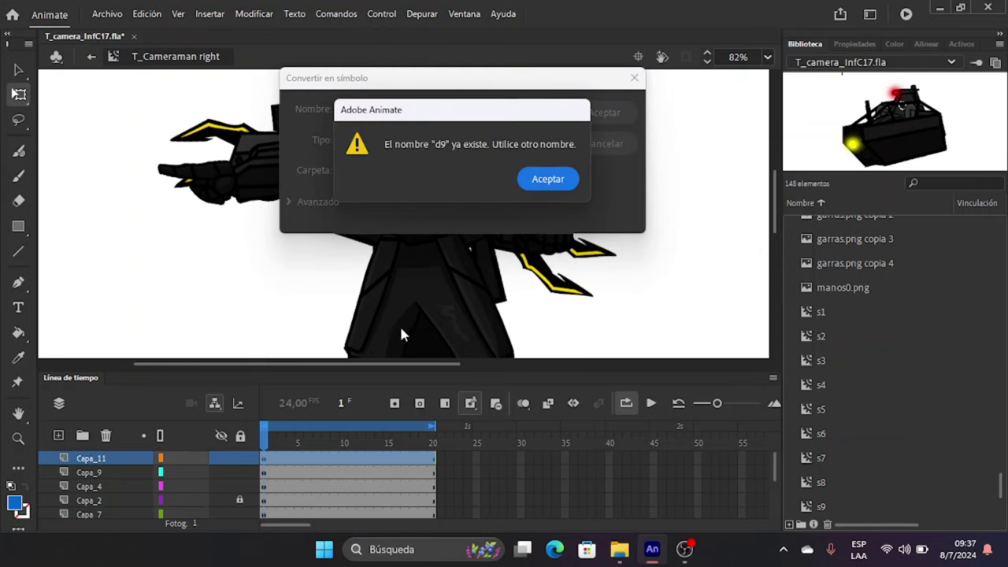
pyautogui.click(529, 180)
pyautogui.click(355, 110)
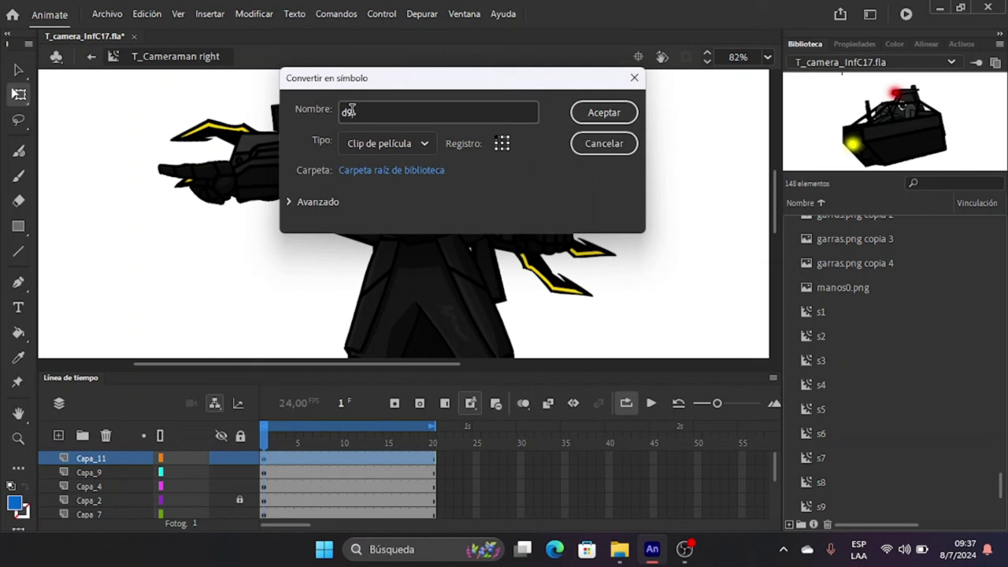
pyautogui.click(604, 112)
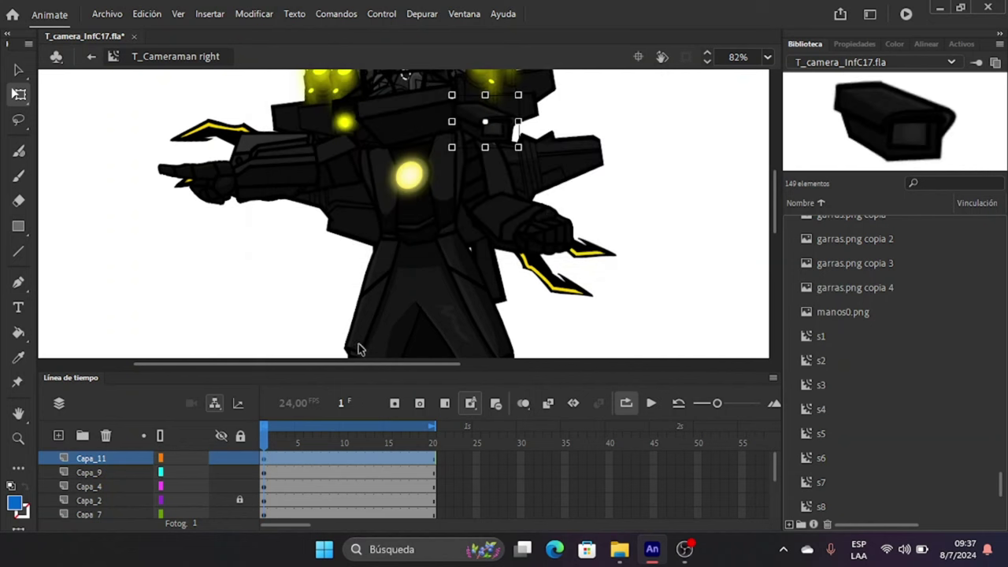
pyautogui.scroll(5, 487, 117)
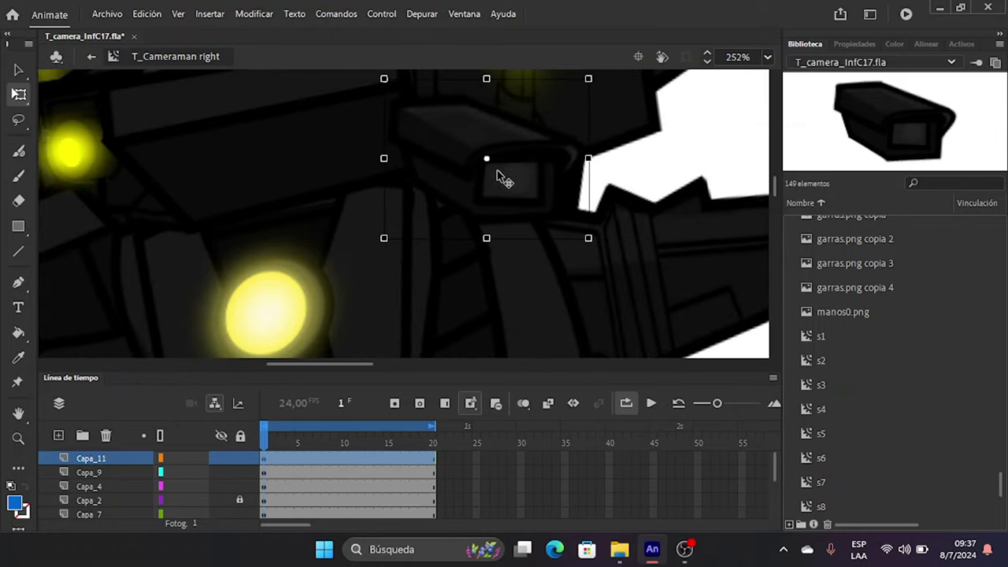
pyautogui.scroll(1, 447, 118)
pyautogui.scroll(5, 445, 114)
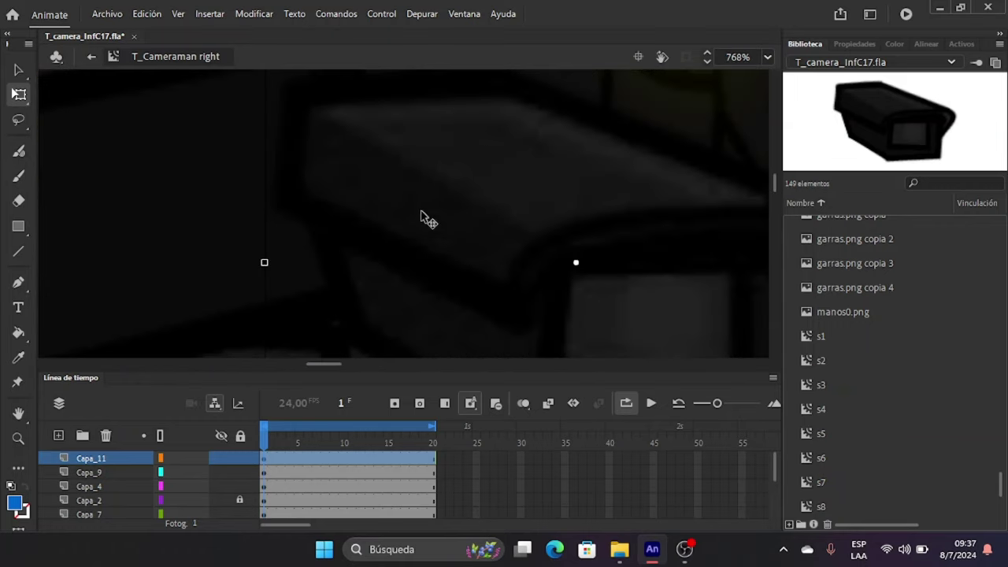
pyautogui.scroll(-2, 551, 238)
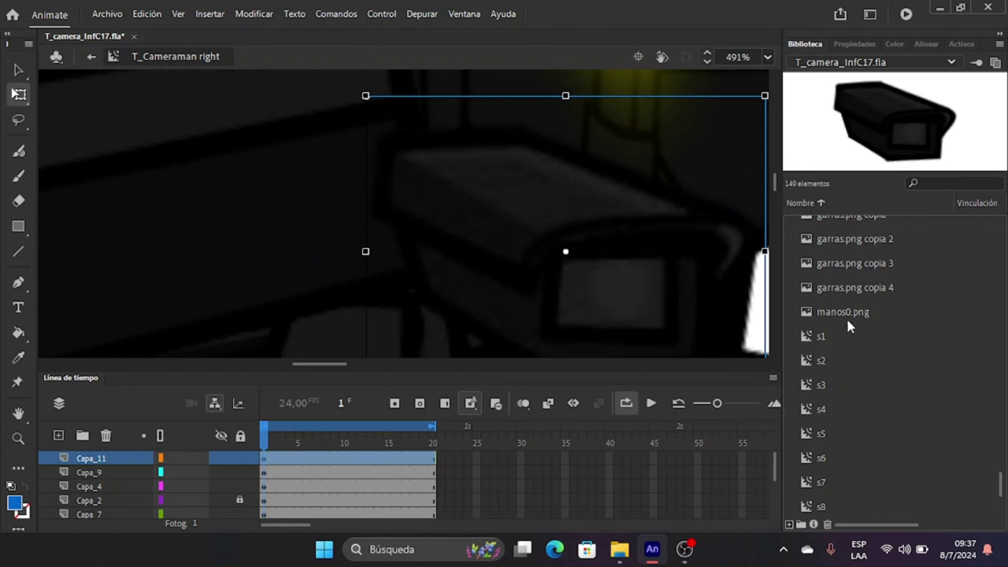
pyautogui.scroll(2, 846, 316)
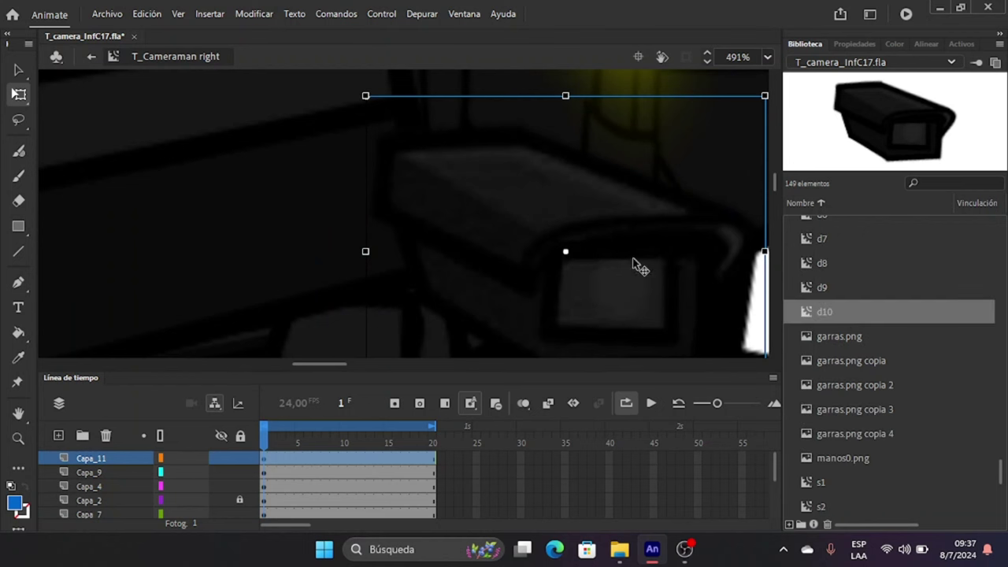
pyautogui.scroll(-5, 853, 310)
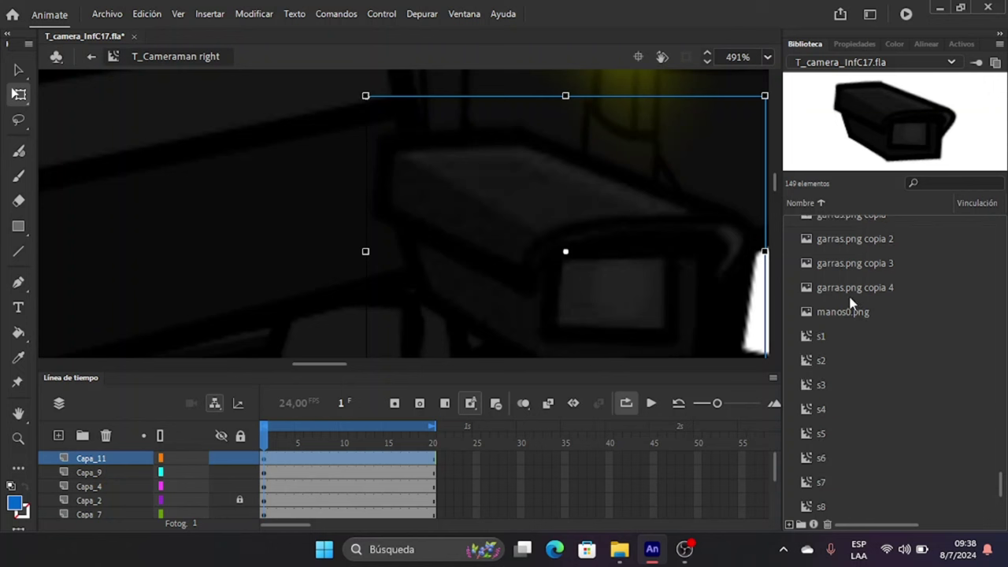
# Set the compression of the eight library bitmaps from camera.png to camera1.png copia 4 to Sin pérdida (PNG/GIF).
pyautogui.scroll(-1, 850, 303)
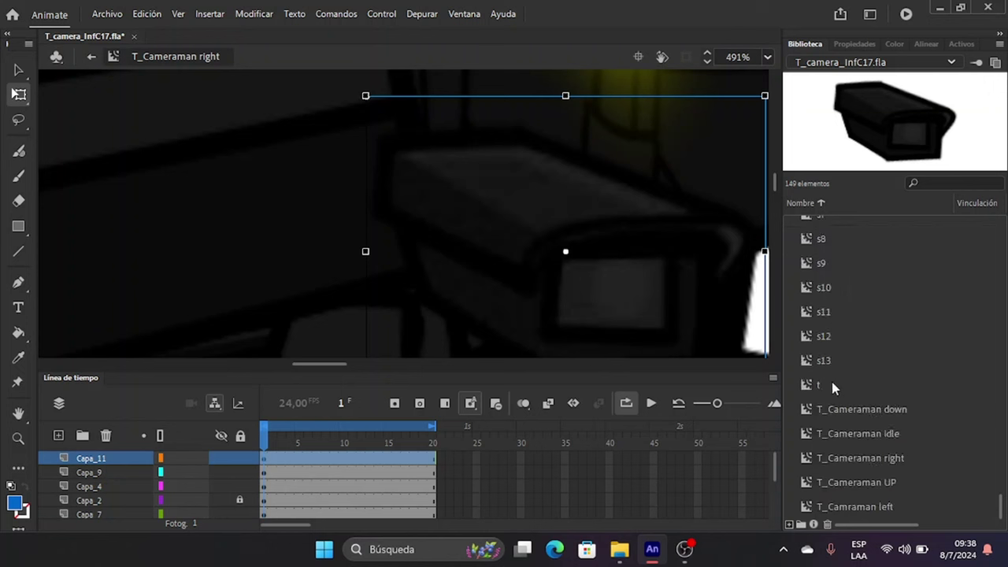
pyautogui.scroll(8, 832, 381)
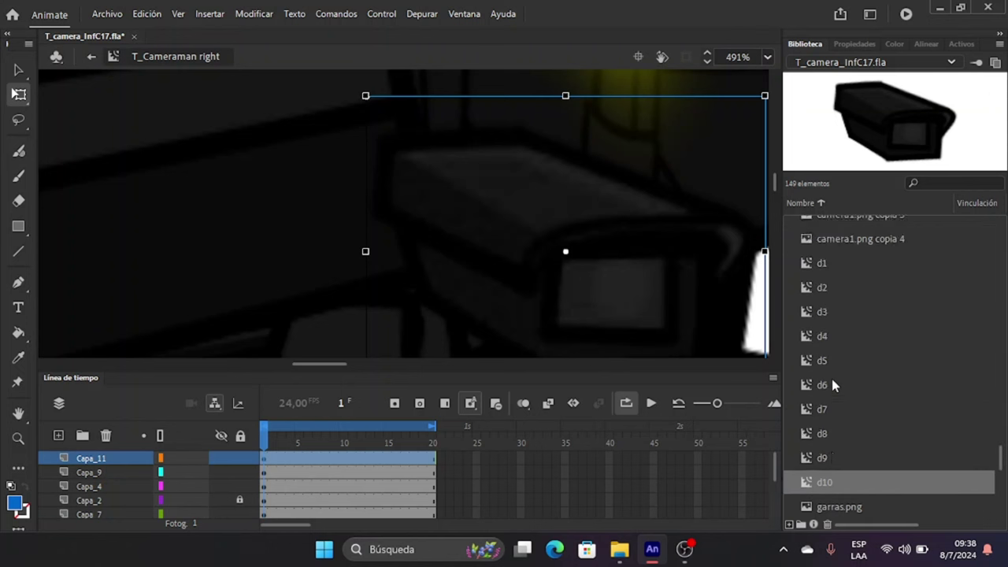
pyautogui.scroll(3, 831, 381)
pyautogui.click(831, 432)
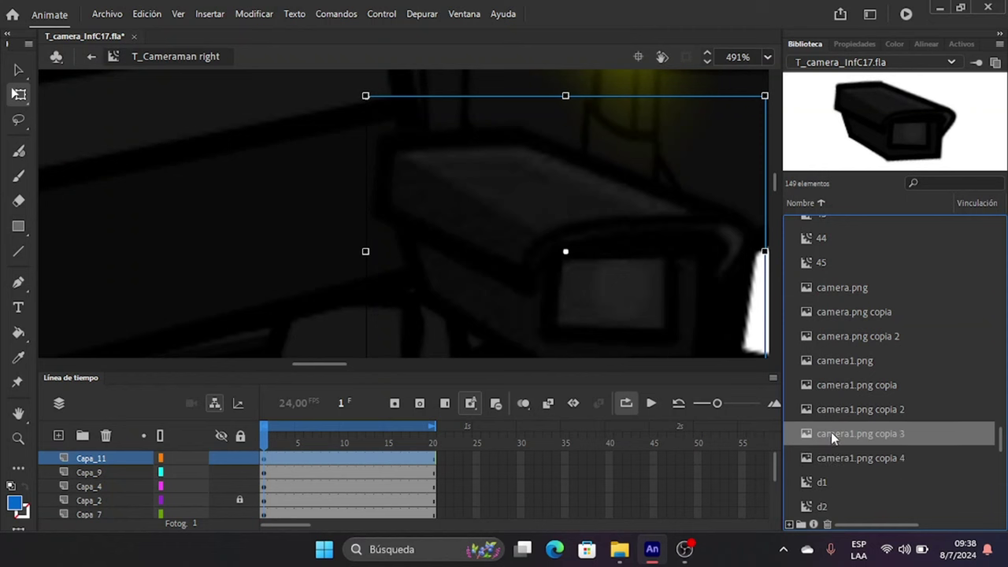
pyautogui.click(836, 386)
pyautogui.click(843, 359)
pyautogui.click(853, 330)
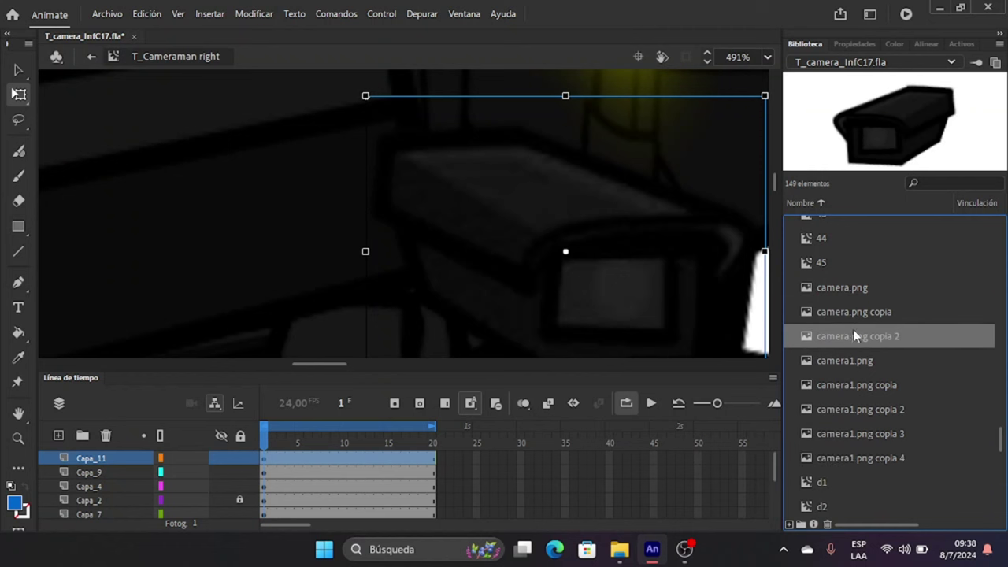
pyautogui.click(853, 293)
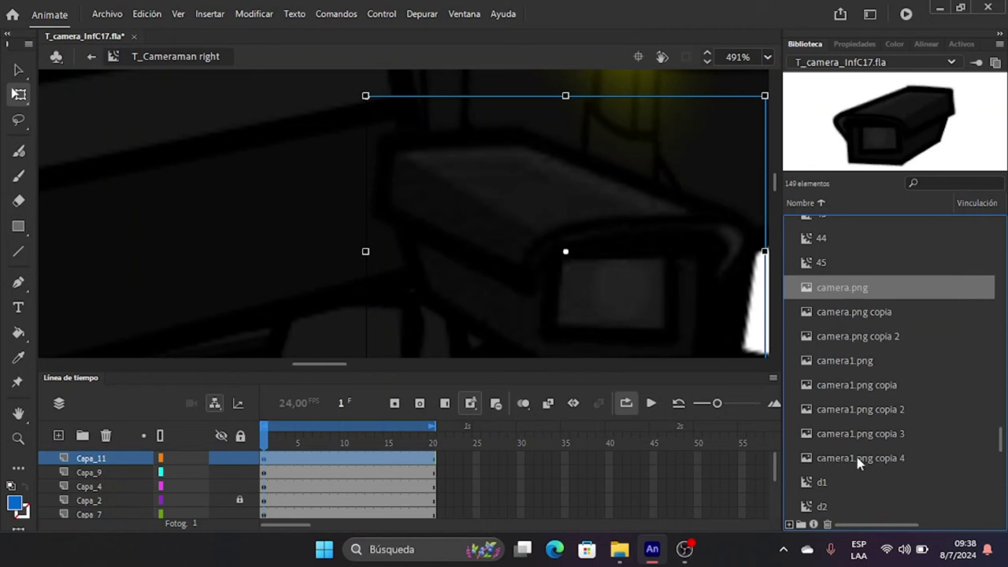
pyautogui.keyDown('shift'); pyautogui.click(859, 458); pyautogui.keyUp('shift')
pyautogui.rightClick(852, 327)
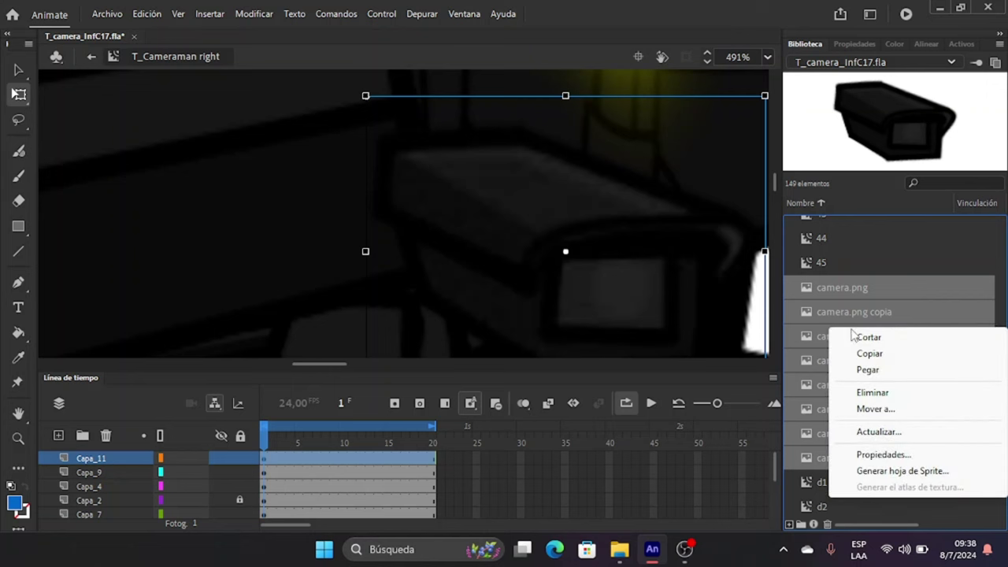
pyautogui.click(870, 456)
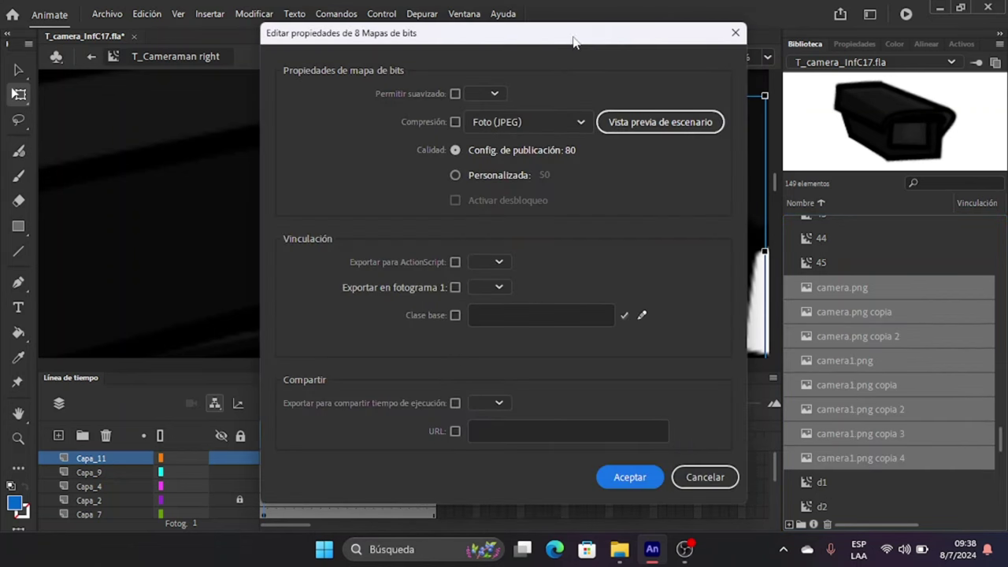
pyautogui.moveTo(579, 46); pyautogui.dragTo(269, 56)
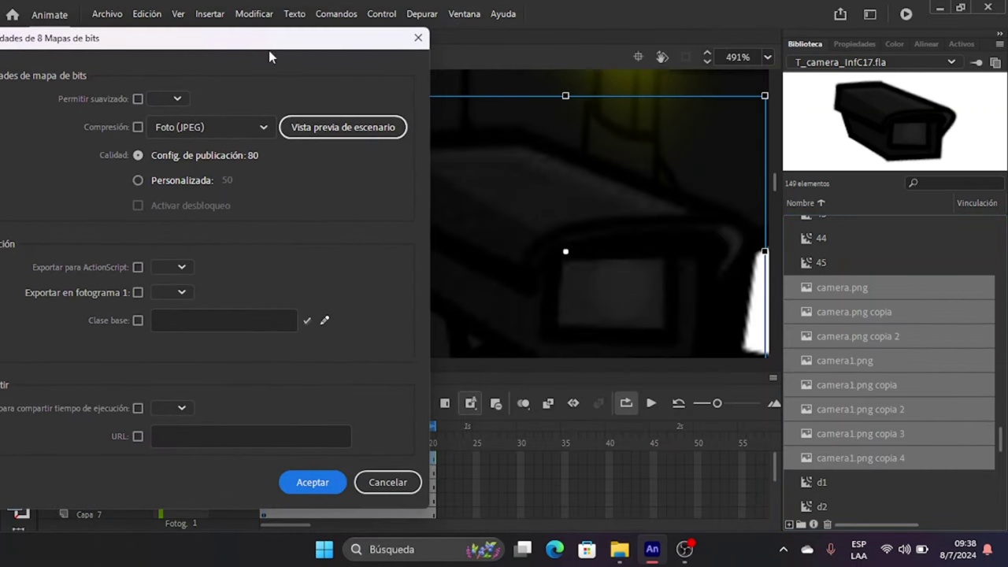
pyautogui.click(197, 131)
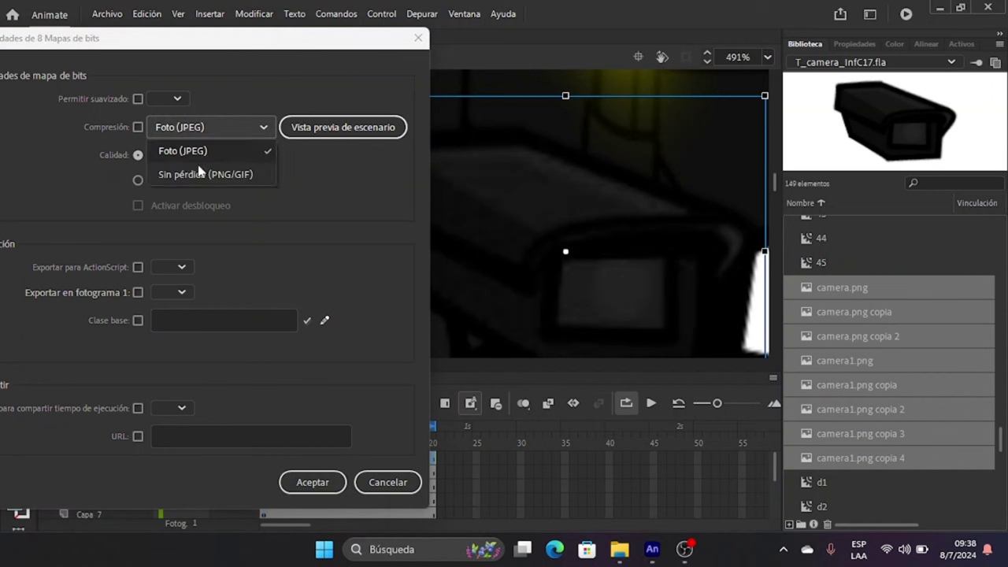
pyautogui.click(190, 172)
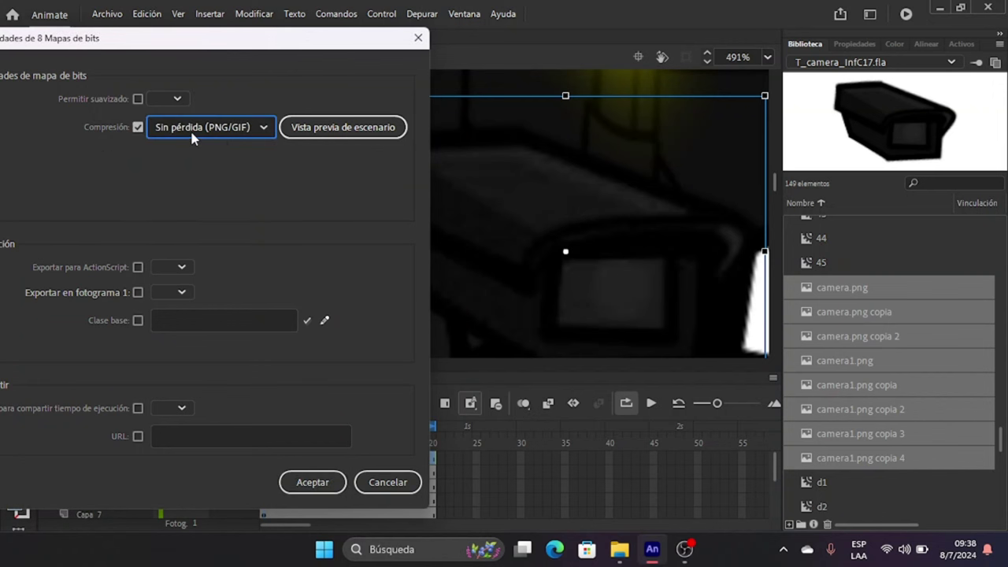
pyautogui.click(313, 482)
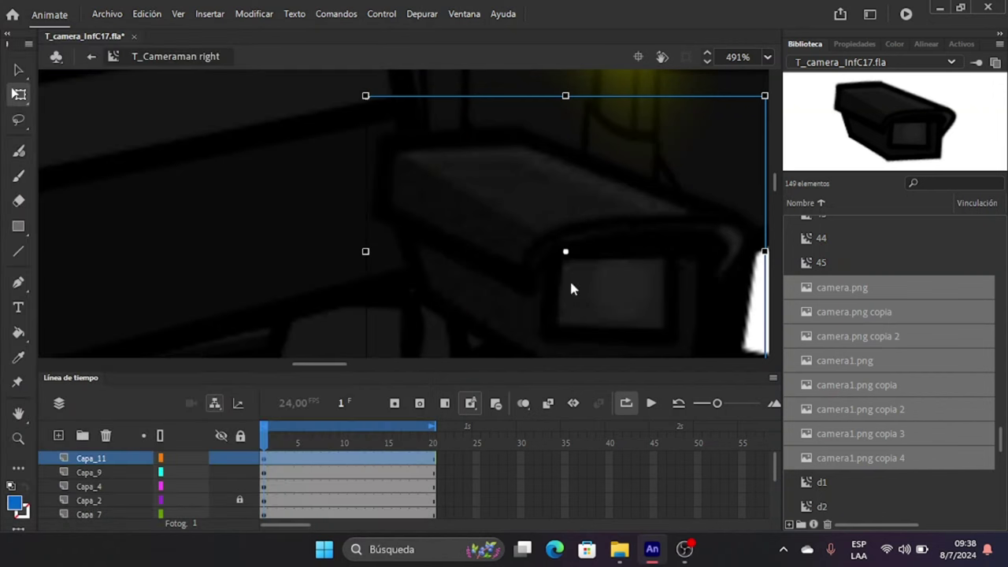
# Move the shoulder camera's pivot point off its centre to the lower rear of the camera body.
pyautogui.scroll(-4, 567, 256)
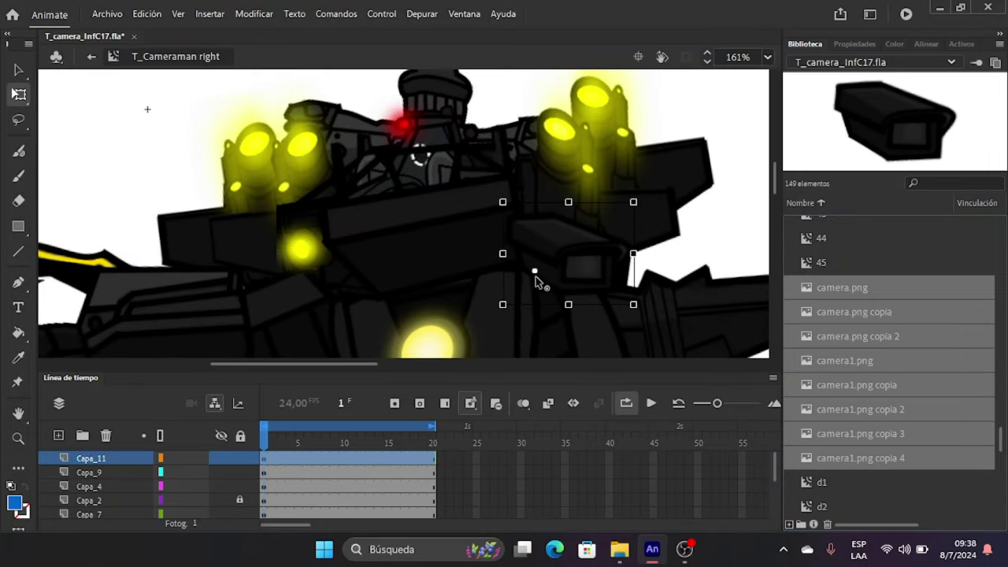
pyautogui.scroll(-2, 639, 228)
pyautogui.scroll(2, 501, 284)
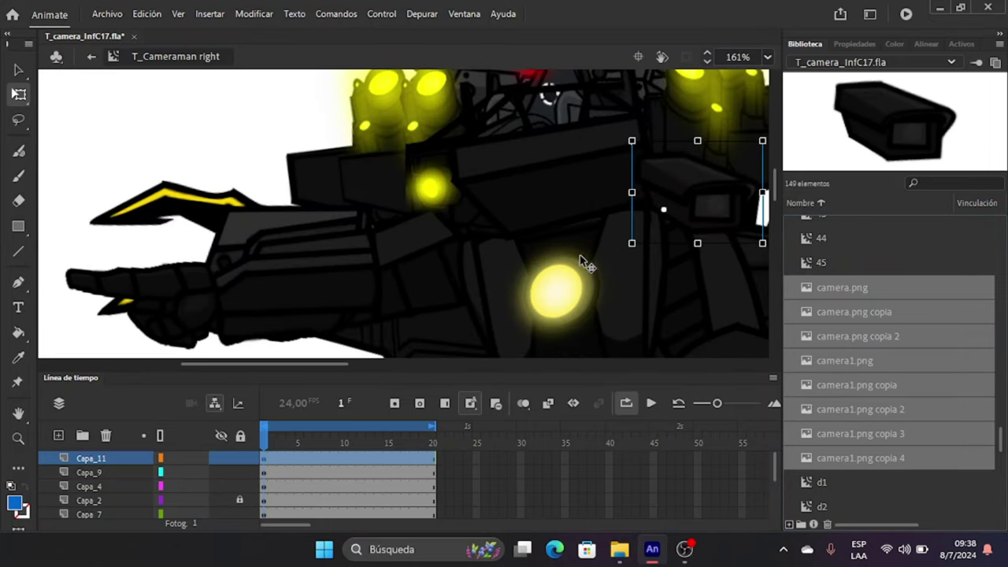
pyautogui.click(474, 143)
pyautogui.scroll(-2, 474, 143)
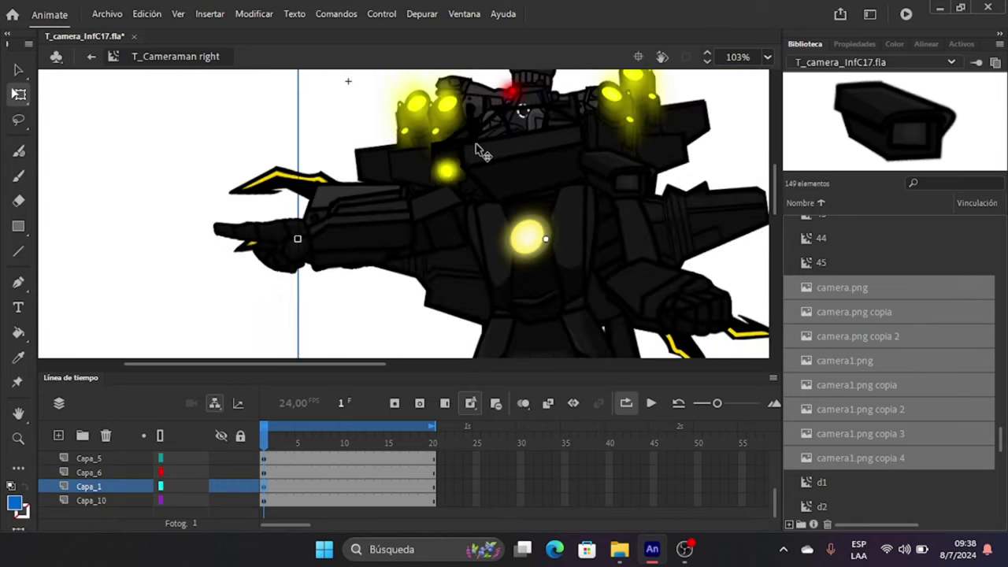
pyautogui.click(585, 188)
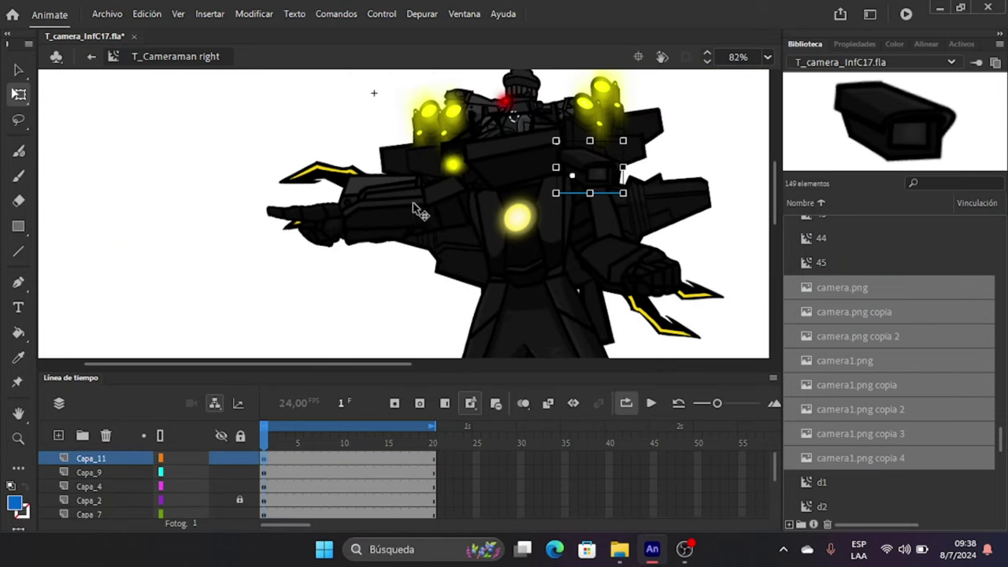
pyautogui.click(692, 207)
pyautogui.moveTo(534, 223); pyautogui.dragTo(539, 147)
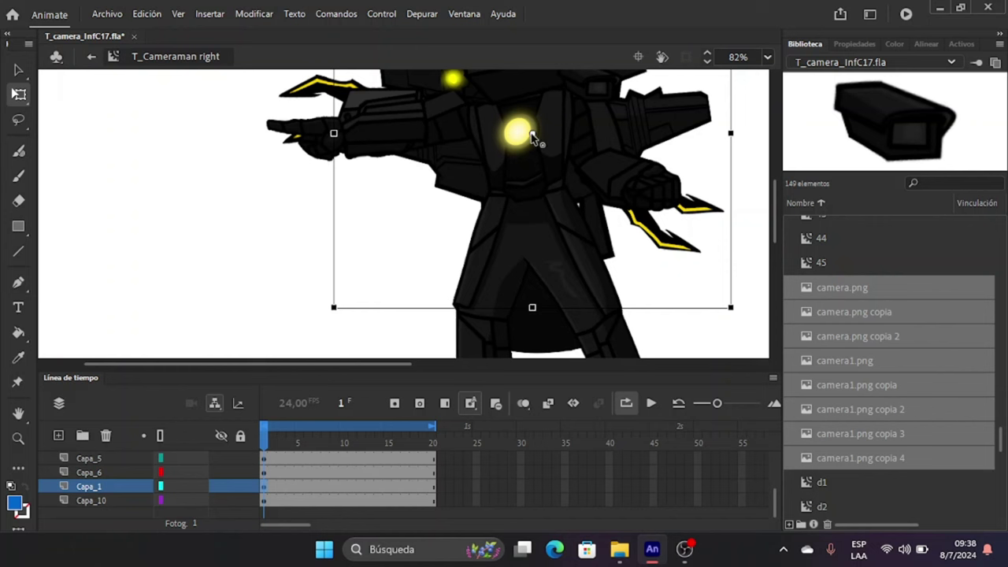
pyautogui.hotkey('ctrl', 'z')
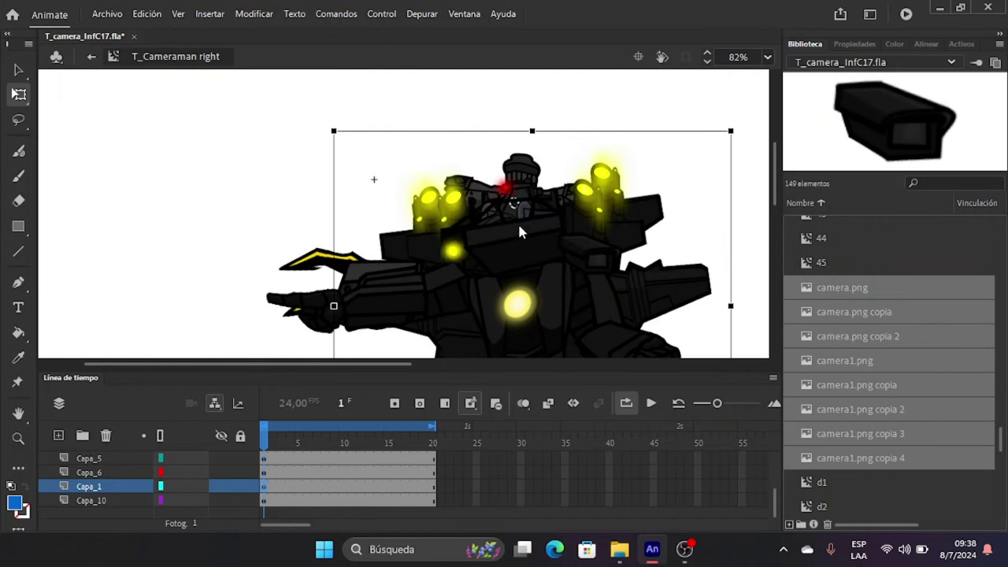
# Hide the layer parenting view and insert keyframes at frame 15 on all layers from Capa_10 to Capa_11.
pyautogui.click(215, 404)
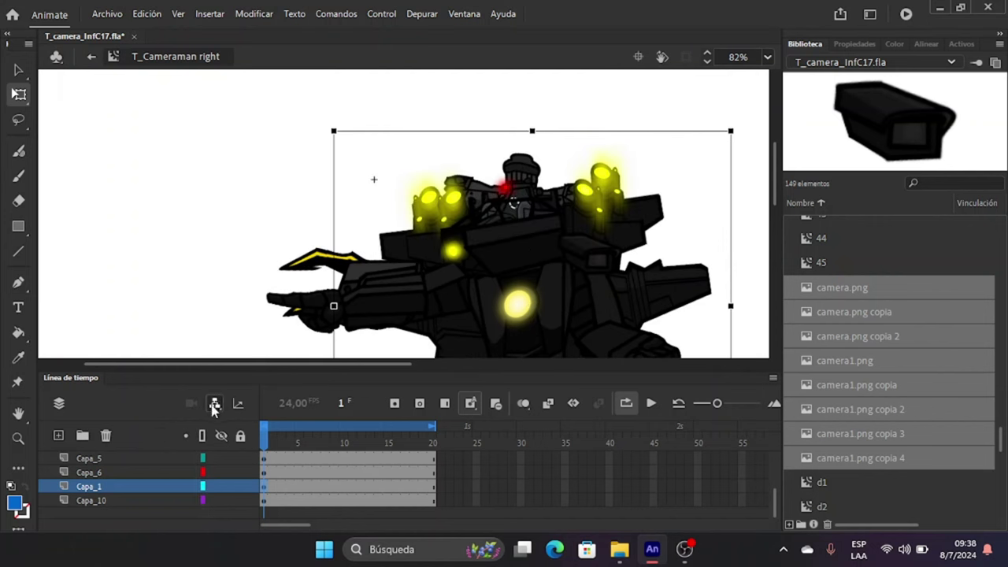
pyautogui.click(389, 501)
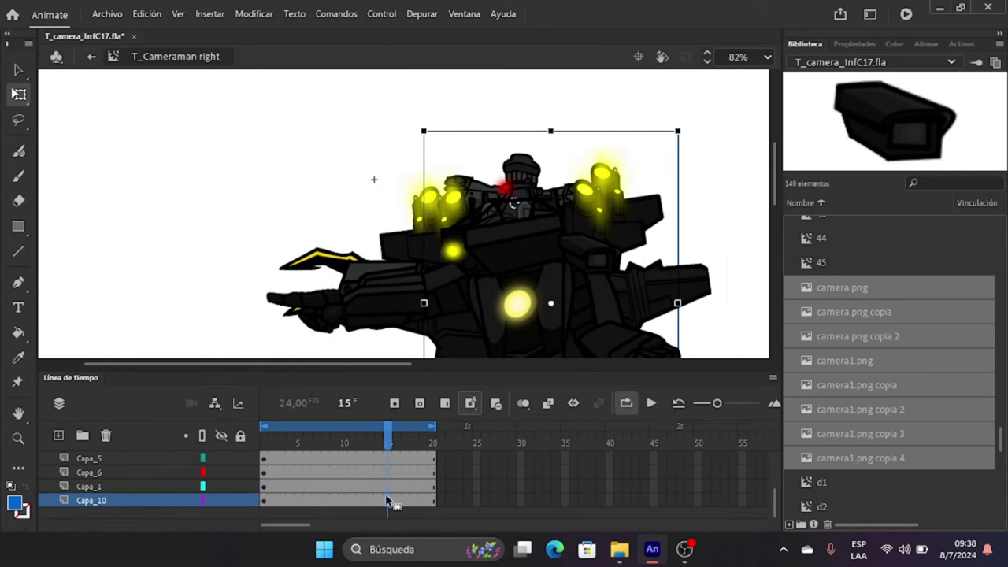
pyautogui.scroll(-4, 386, 481)
pyautogui.keyDown('shift'); pyautogui.click(386, 458); pyautogui.keyUp('shift')
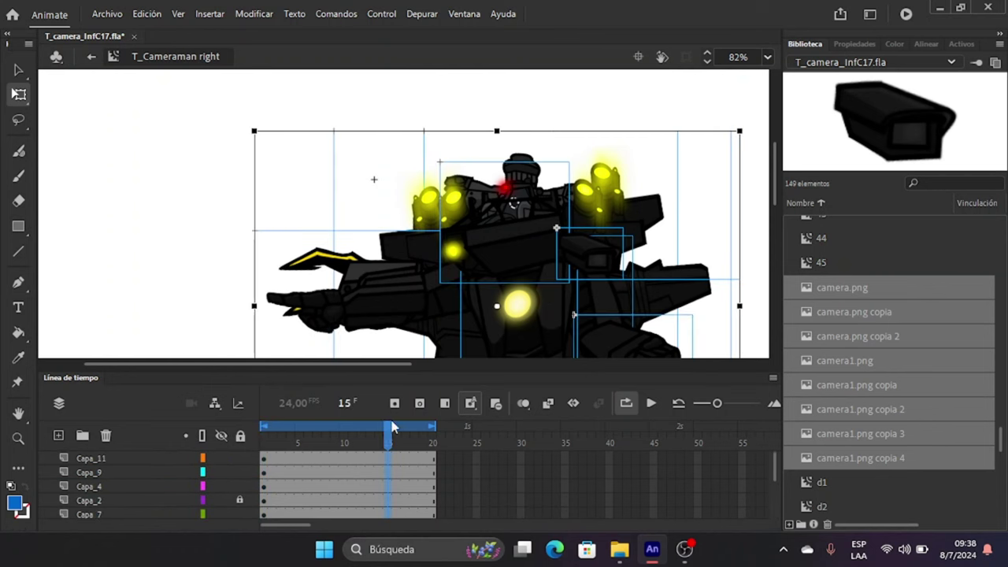
pyautogui.click(393, 403)
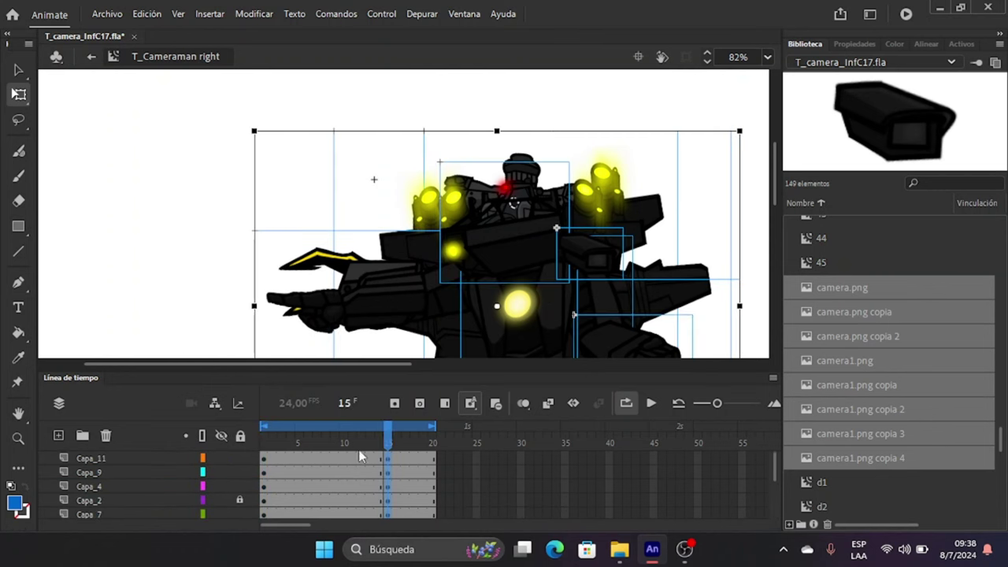
# Select frame 1 of all layers and place the whole figure's pivot point at the bottom centre of its bounding box.
pyautogui.click(264, 461)
pyautogui.scroll(4, 265, 463)
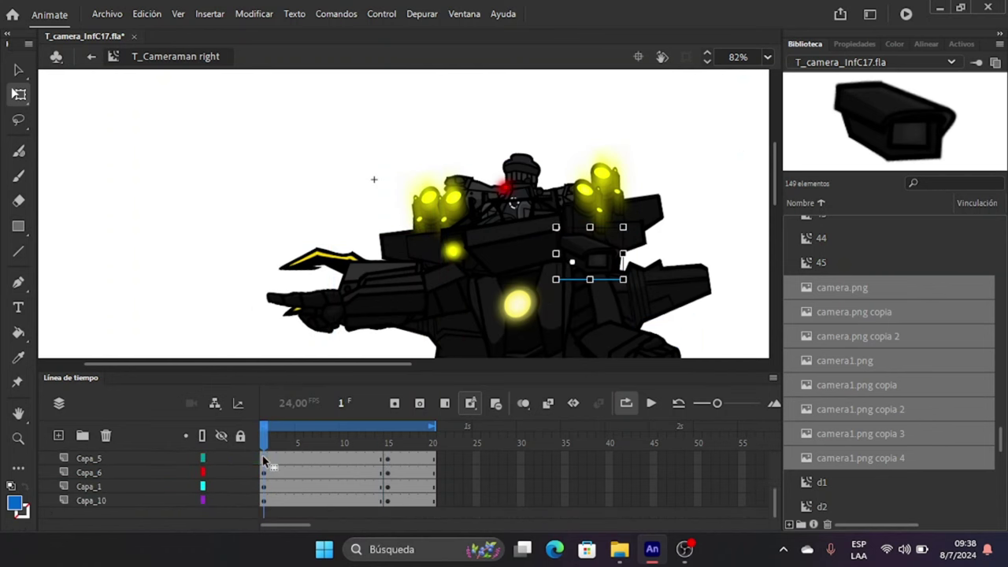
pyautogui.click(264, 502)
pyautogui.scroll(-5, 528, 193)
pyautogui.scroll(3, 526, 157)
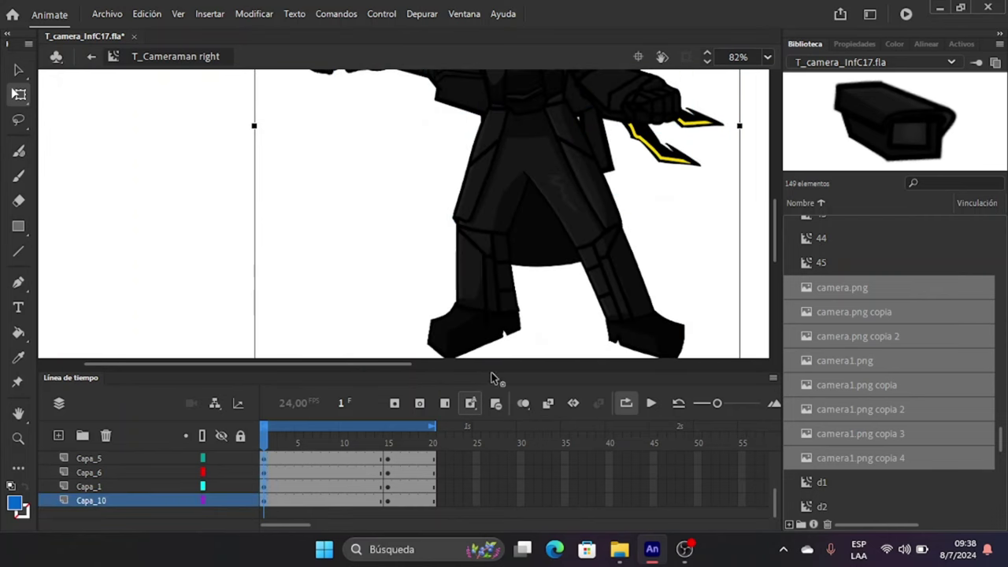
pyautogui.scroll(-3, 498, 324)
pyautogui.scroll(-3, 498, 325)
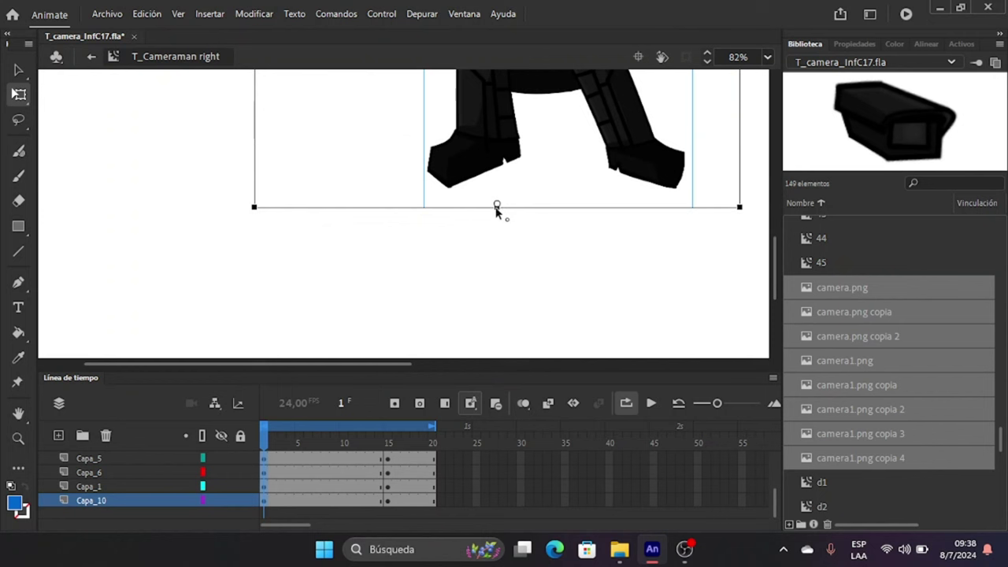
pyautogui.moveTo(496, 208); pyautogui.dragTo(496, 209)
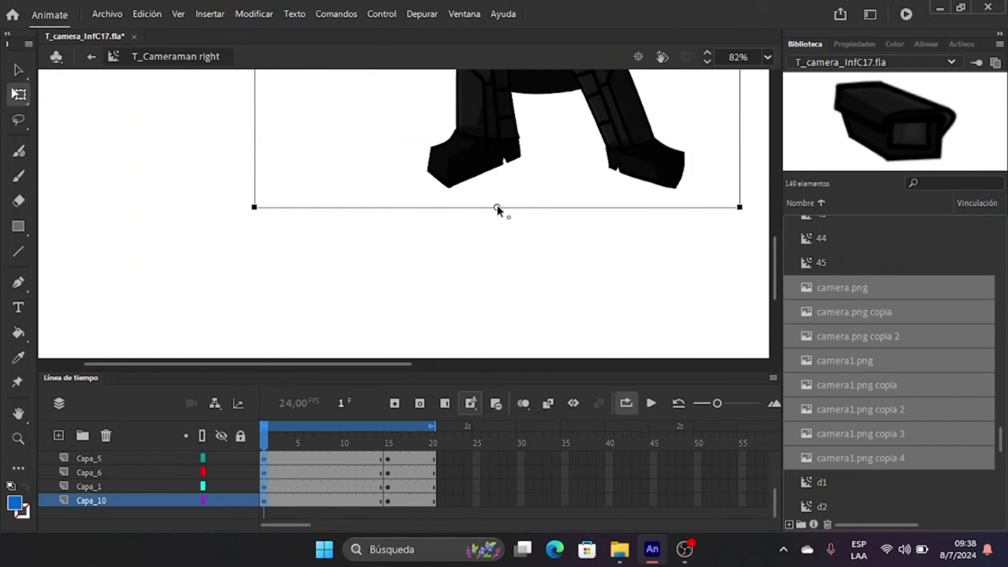
# Stretch the whole figure slightly wider and squash it slightly shorter at frame 1.
pyautogui.scroll(5, 492, 165)
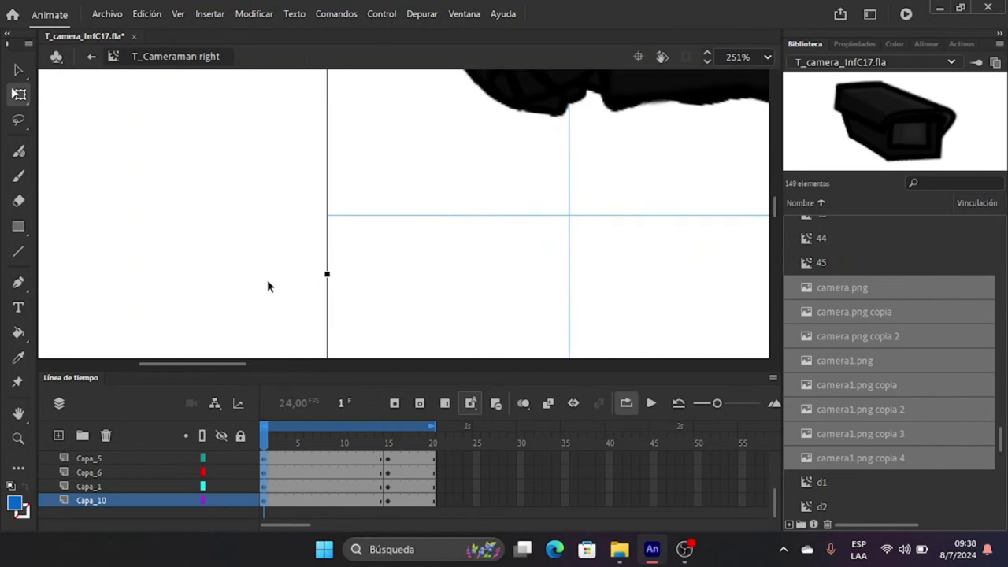
pyautogui.scroll(1, 360, 273)
pyautogui.moveTo(345, 271); pyautogui.dragTo(316, 272)
pyautogui.scroll(5, 523, 198)
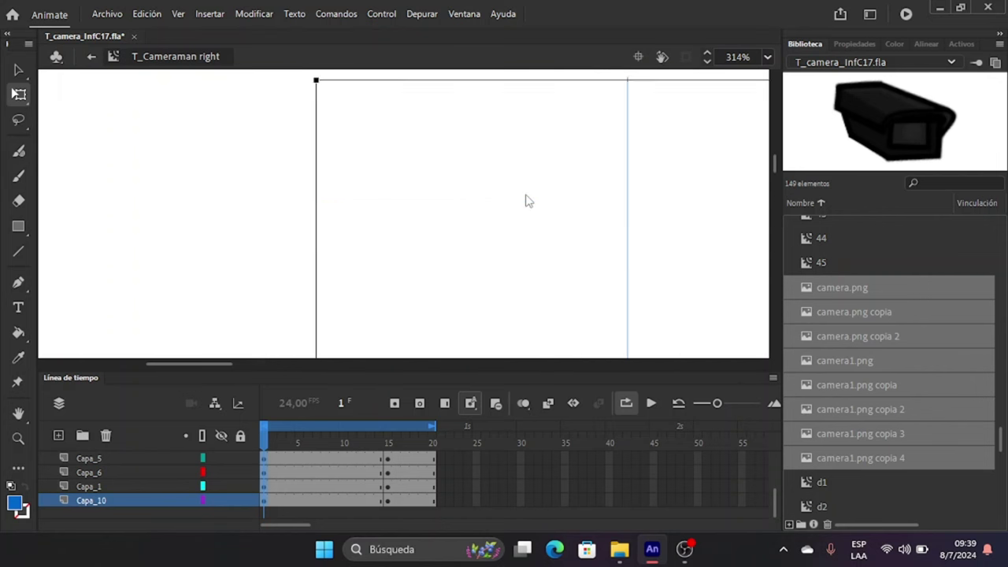
pyautogui.hscroll(3, 534, 203)
pyautogui.hscroll(5, 537, 208)
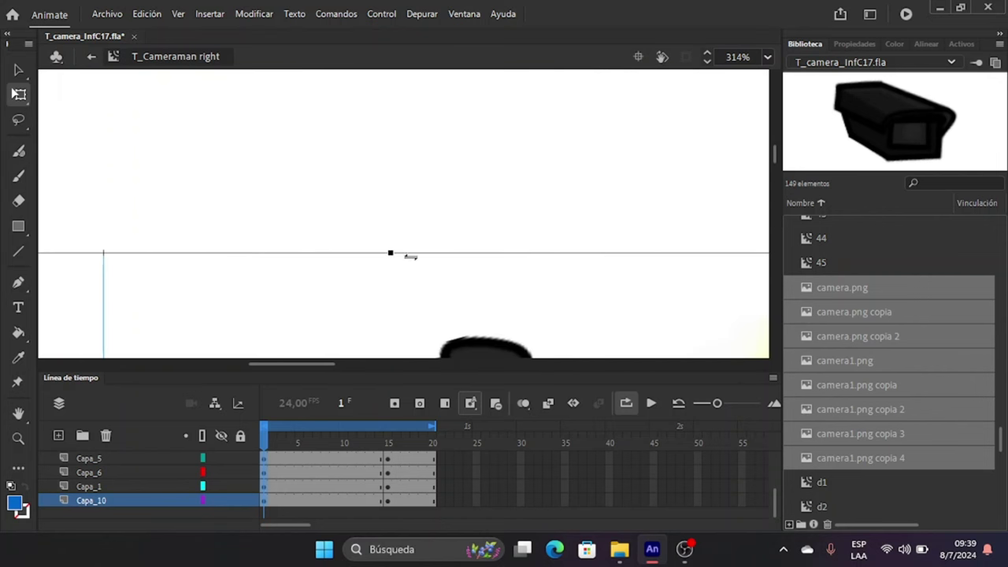
pyautogui.hscroll(3, 402, 252)
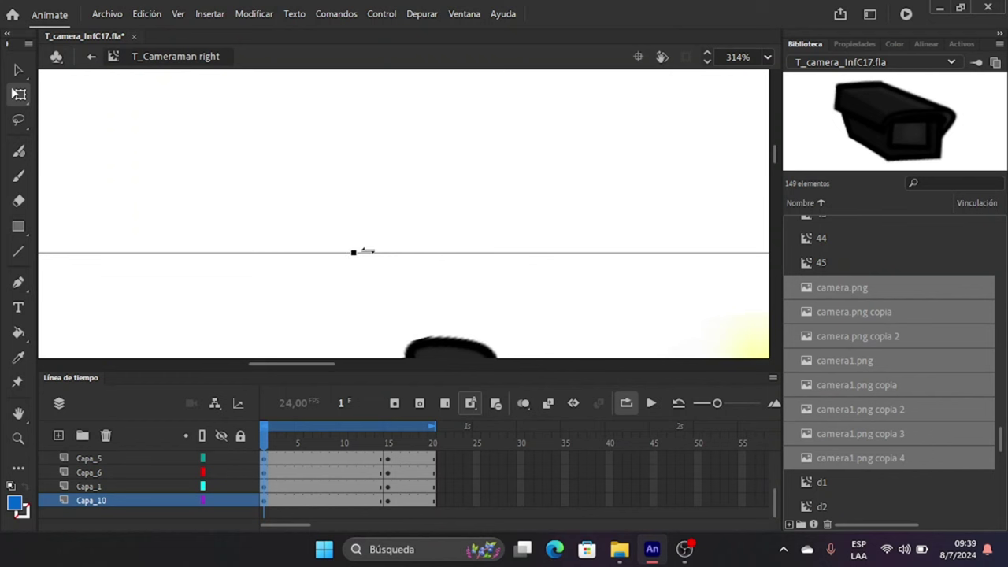
pyautogui.moveTo(352, 254); pyautogui.dragTo(351, 262)
pyautogui.scroll(-5, 441, 199)
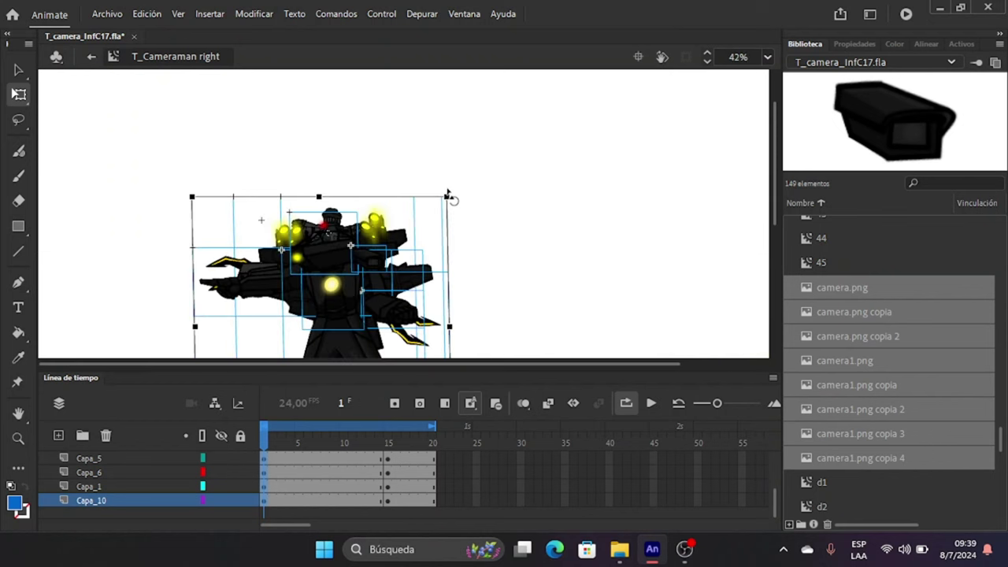
# Skew the whole figure at frame 1 so that its upper part leans slightly to the left.
pyautogui.scroll(-1, 245, 238)
pyautogui.scroll(4, 187, 247)
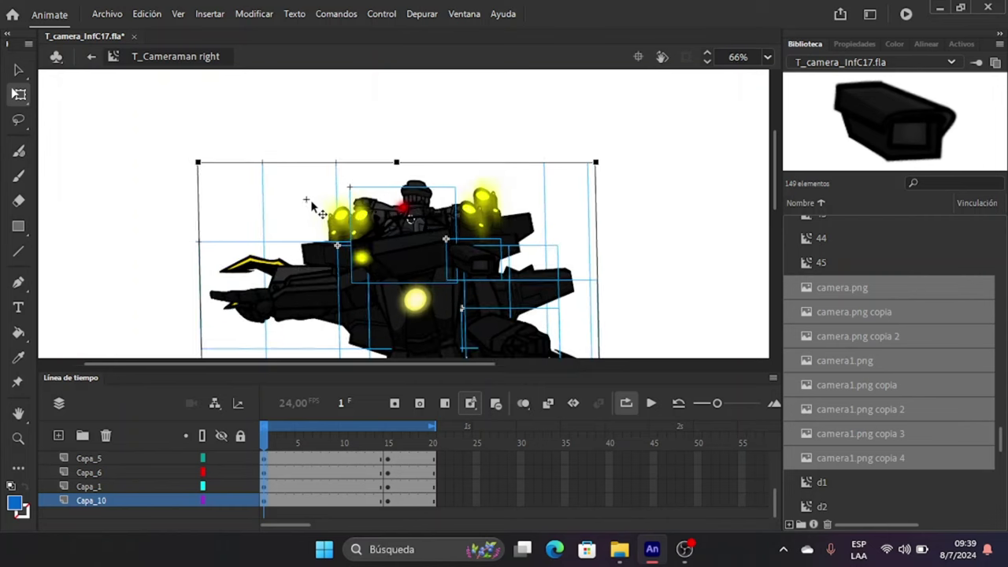
pyautogui.moveTo(336, 152); pyautogui.dragTo(348, 186)
pyautogui.scroll(-2, 453, 243)
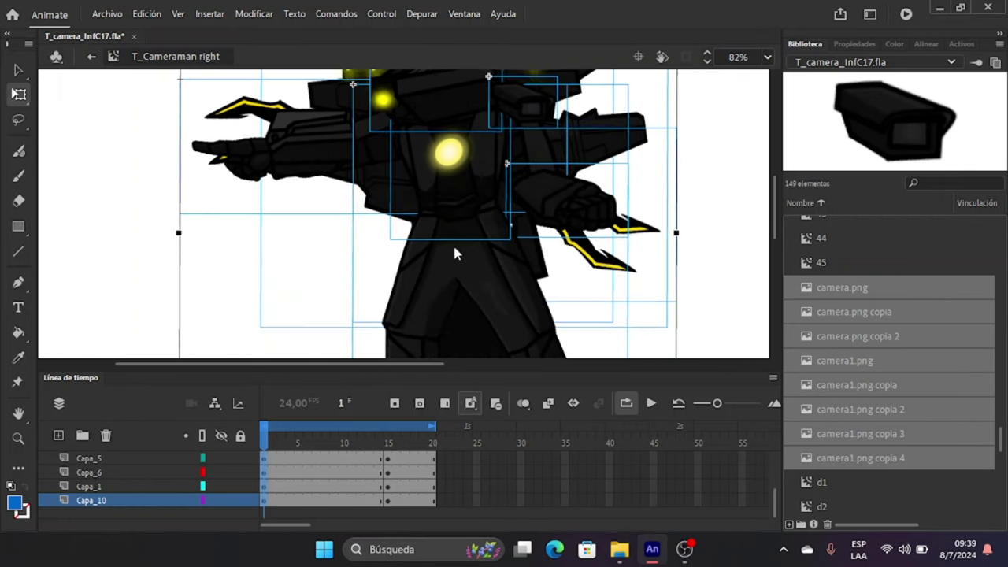
pyautogui.scroll(1, 456, 234)
pyautogui.scroll(4, 452, 158)
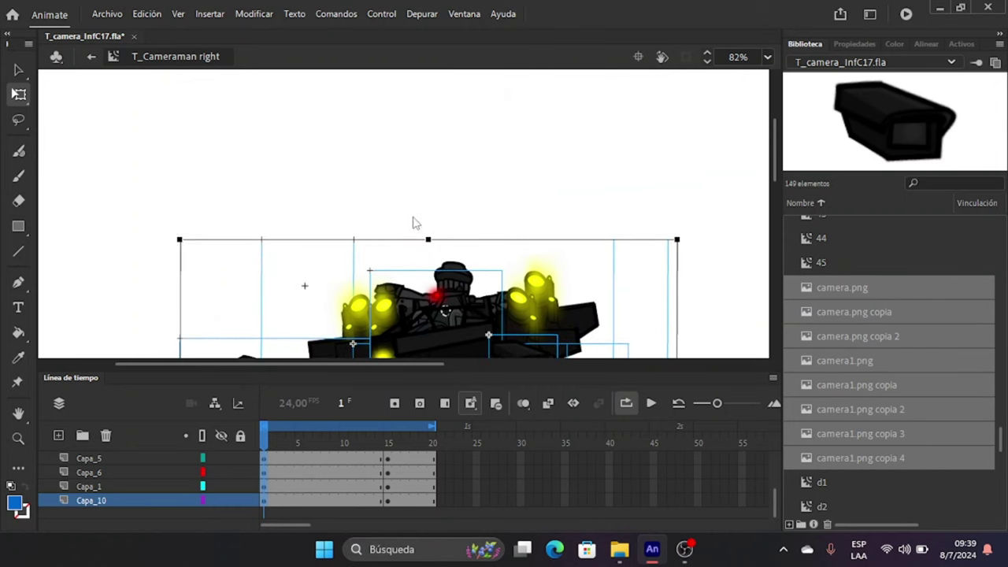
pyautogui.moveTo(401, 239)
pyautogui.mouseDown()
pyautogui.moveTo(375, 238)
pyautogui.moveTo(394, 239)
pyautogui.mouseUp()
pyautogui.scroll(-3, 431, 197)
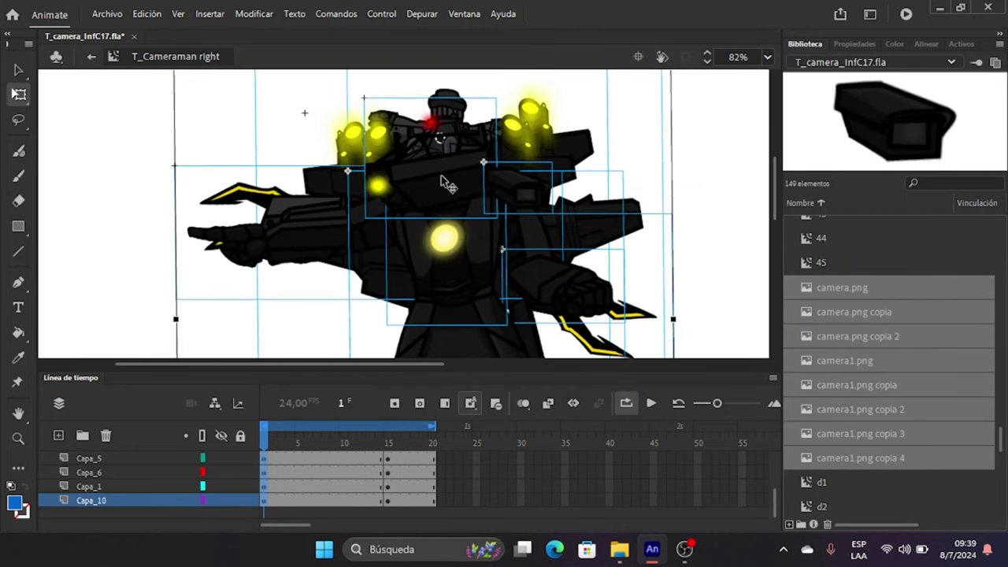
pyautogui.scroll(-2, 443, 182)
pyautogui.scroll(-1, 441, 181)
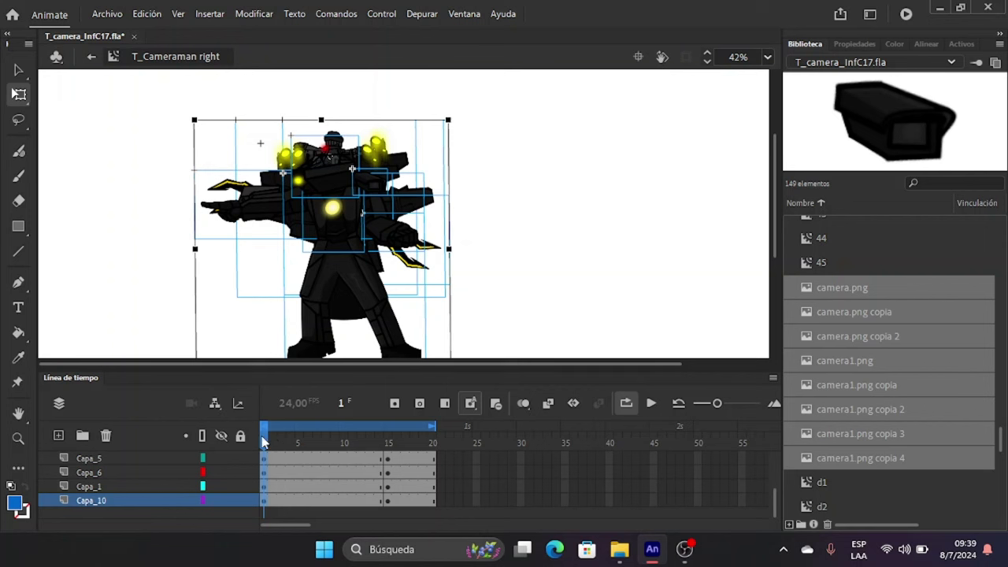
# Select frame 1 of all layers, move the whole figure's pivot down toward its feet and skew its upper part slightly further left.
pyautogui.moveTo(263, 443); pyautogui.dragTo(208, 437)
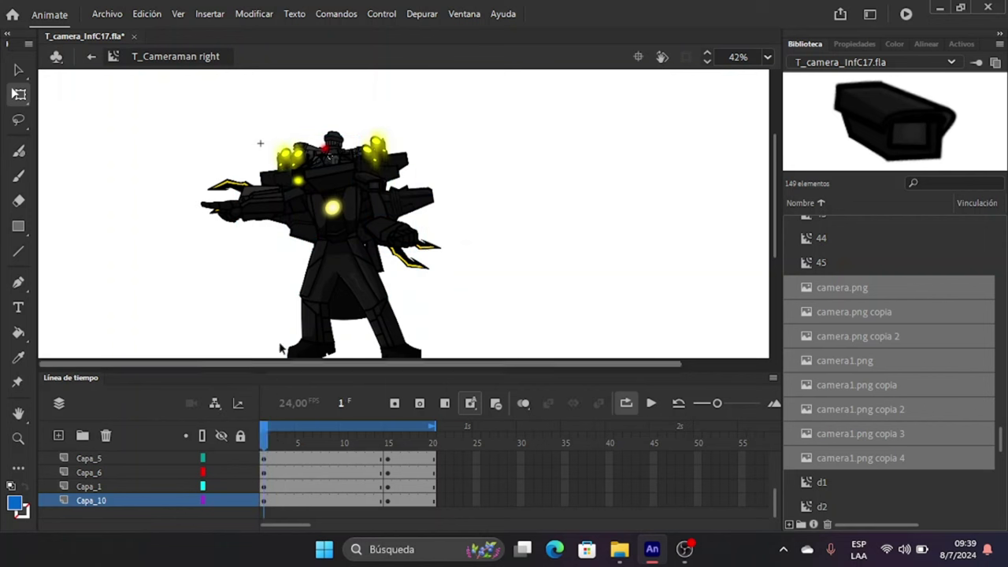
pyautogui.click(265, 502)
pyautogui.scroll(2, 266, 502)
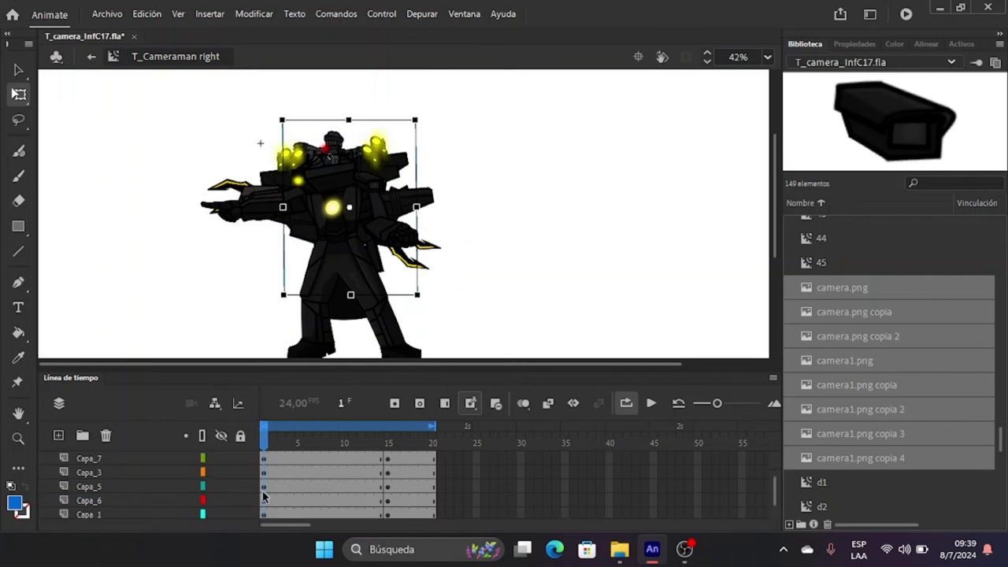
pyautogui.keyDown('shift'); pyautogui.click(262, 458); pyautogui.keyUp('shift')
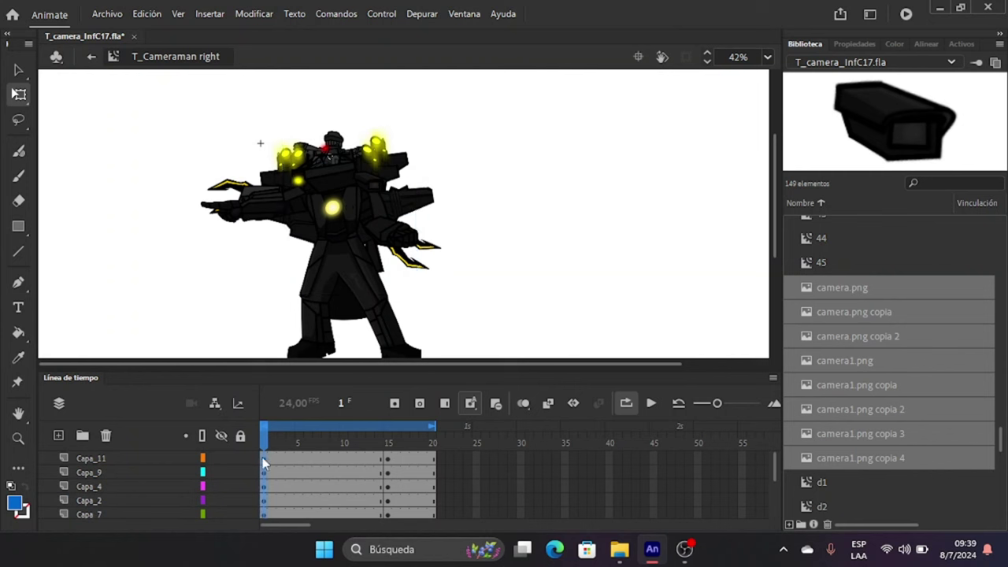
pyautogui.scroll(-2, 318, 236)
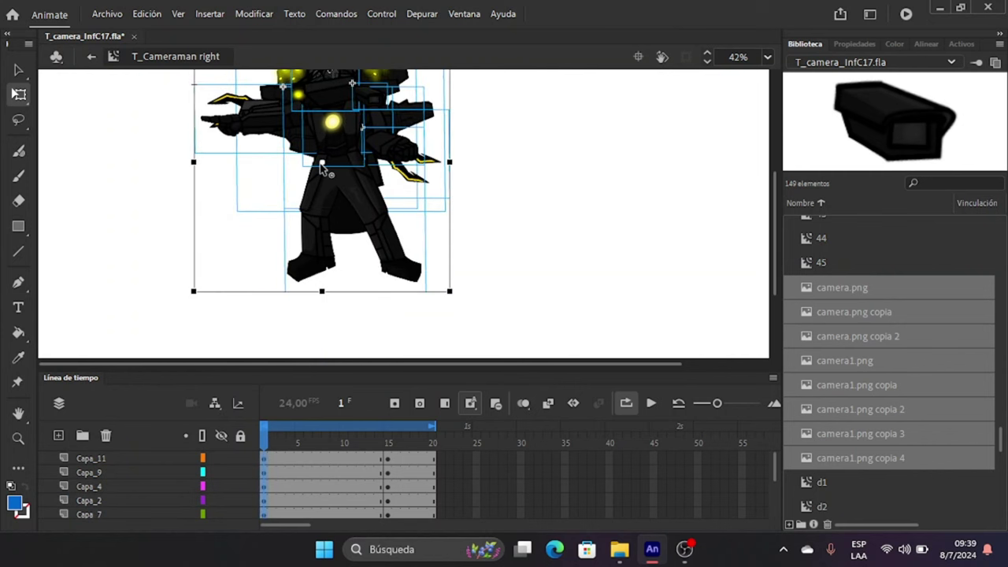
pyautogui.moveTo(320, 164); pyautogui.dragTo(314, 245)
pyautogui.scroll(5, 321, 293)
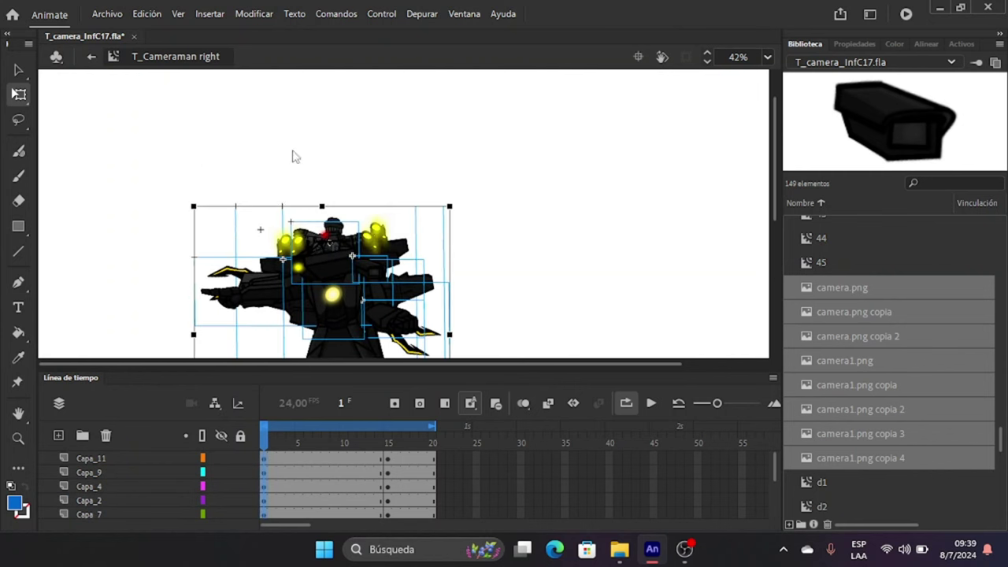
pyautogui.scroll(2, 289, 201)
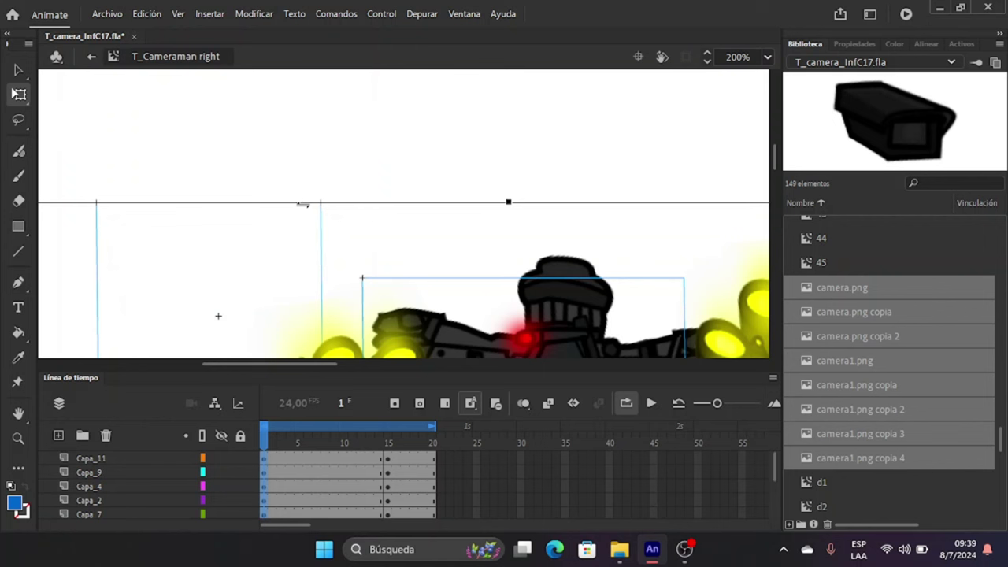
pyautogui.moveTo(303, 205); pyautogui.dragTo(294, 205)
pyautogui.click(328, 130)
pyautogui.scroll(-1, 328, 130)
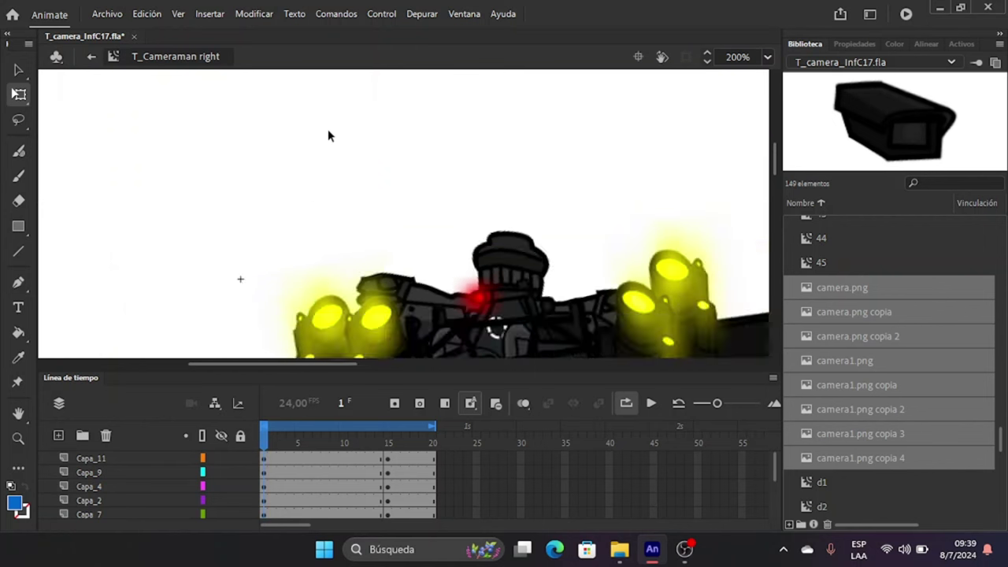
# At frame 1, rotate the pointing arm slightly downward and tilt the head and collar piece a little toward the pointing arm.
pyautogui.scroll(-7, 328, 129)
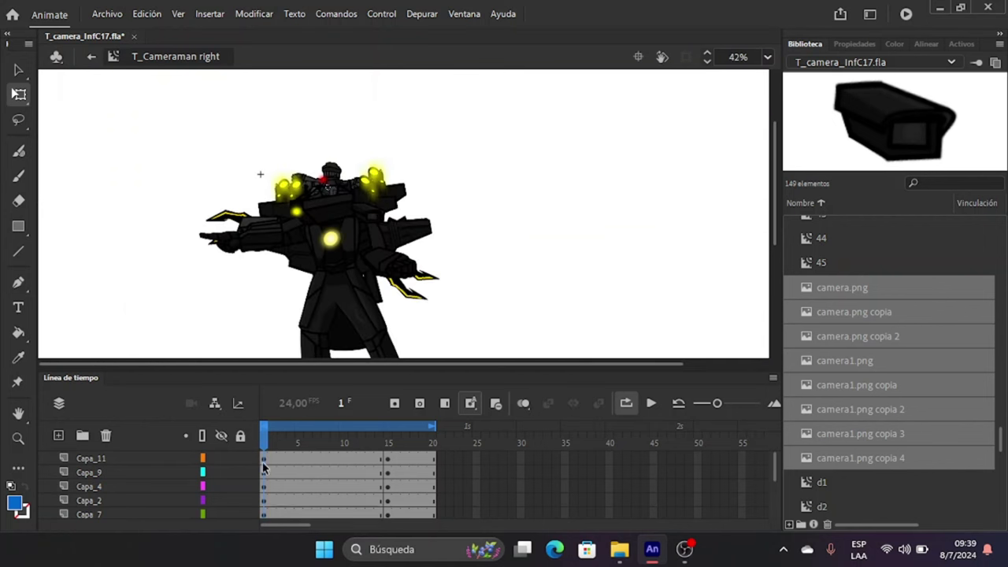
pyautogui.click(249, 240)
pyautogui.scroll(3, 247, 236)
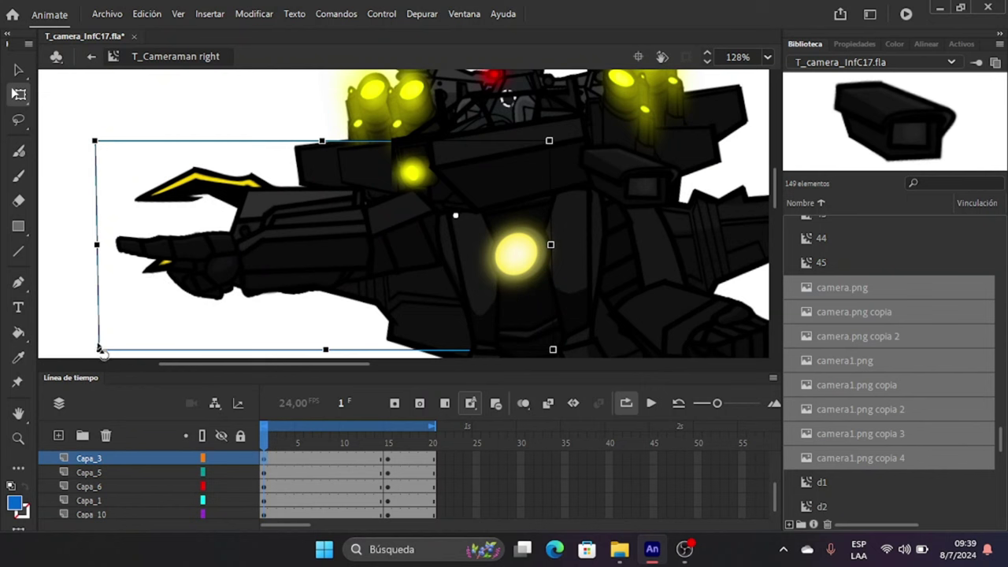
pyautogui.moveTo(98, 351); pyautogui.dragTo(101, 363)
pyautogui.click(445, 195)
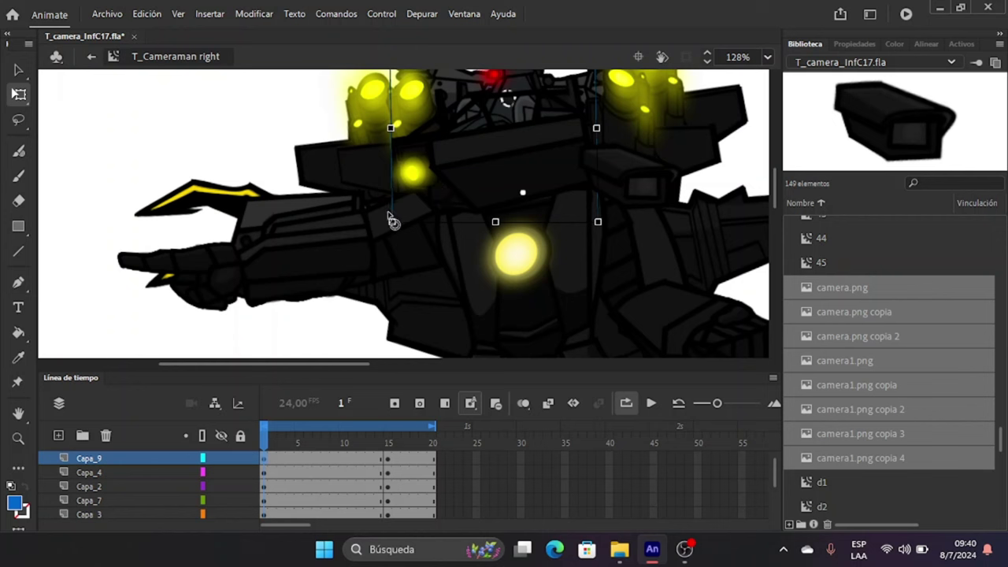
pyautogui.moveTo(388, 220); pyautogui.dragTo(396, 236)
# Lock layer Capa_2 and rotate the other arm, including its forearm and blades, downward toward the body at frame 1.
pyautogui.scroll(-3, 418, 205)
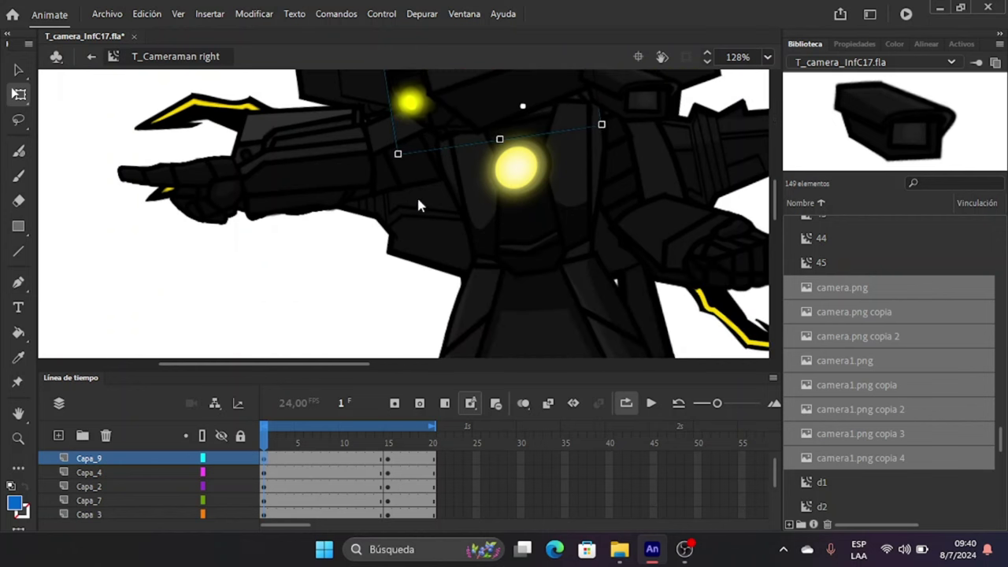
pyautogui.click(669, 181)
pyautogui.hscroll(5, 674, 179)
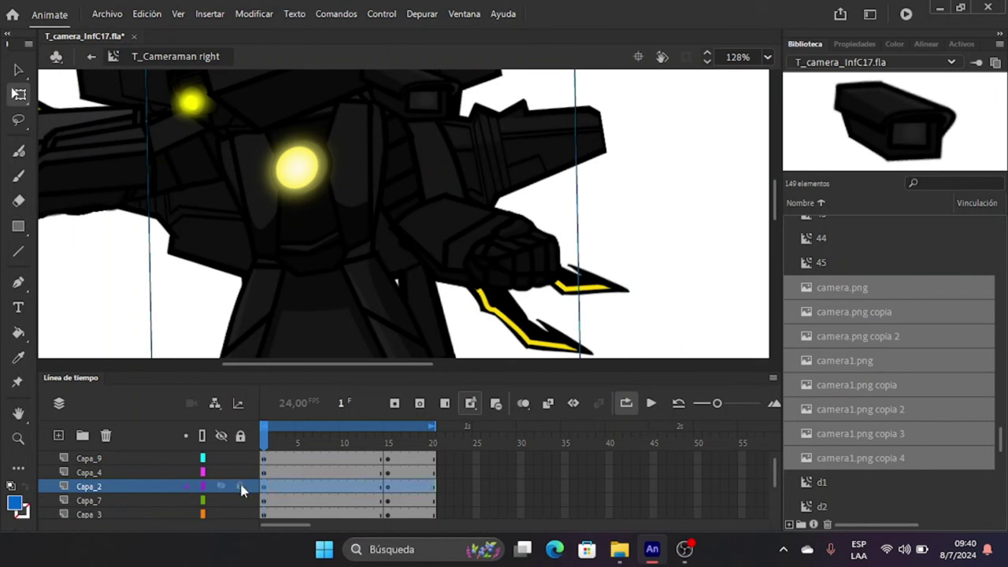
pyautogui.click(438, 162)
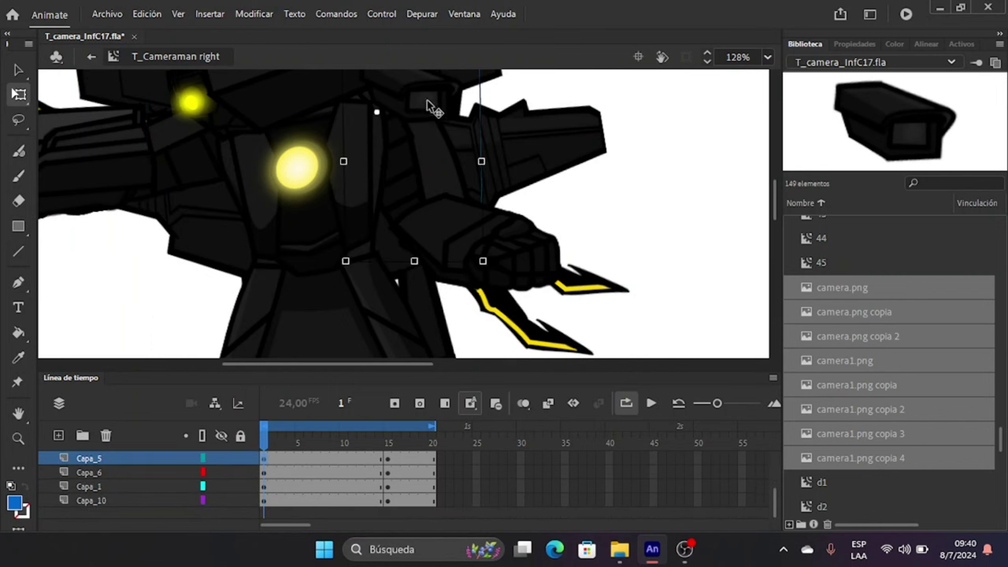
pyautogui.click(508, 242)
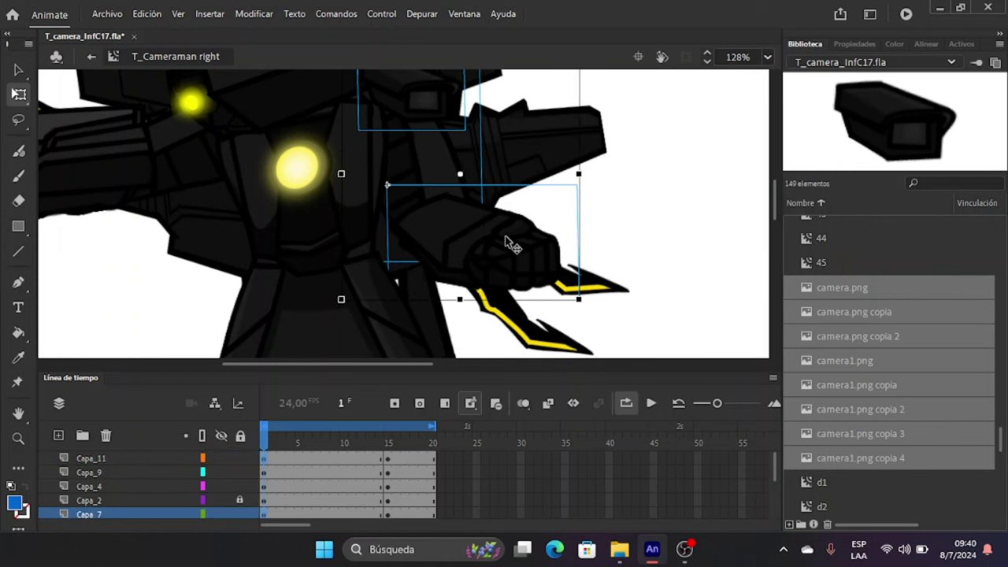
pyautogui.click(565, 345)
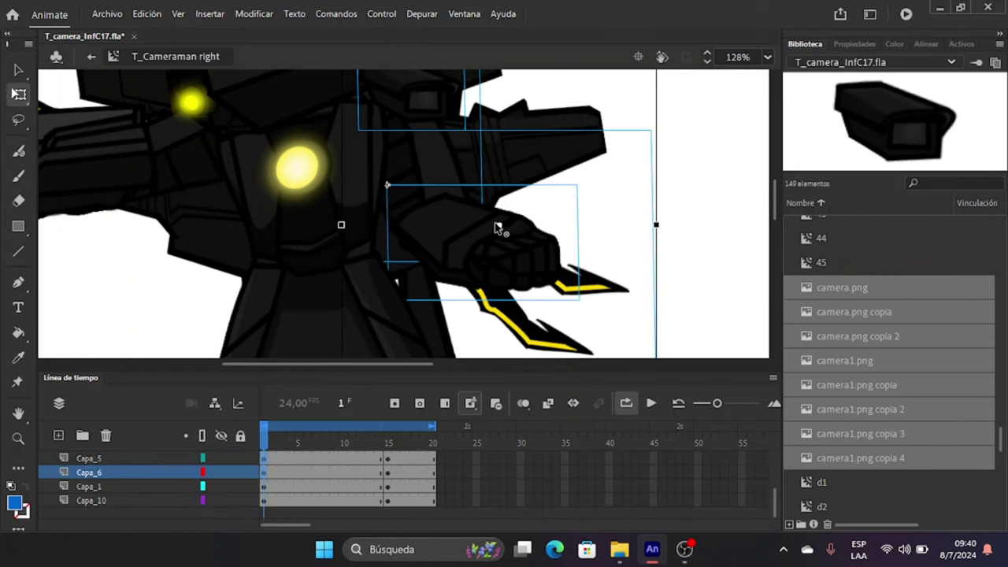
pyautogui.moveTo(496, 225); pyautogui.dragTo(456, 178)
pyautogui.click(522, 198)
pyautogui.scroll(-2, 596, 224)
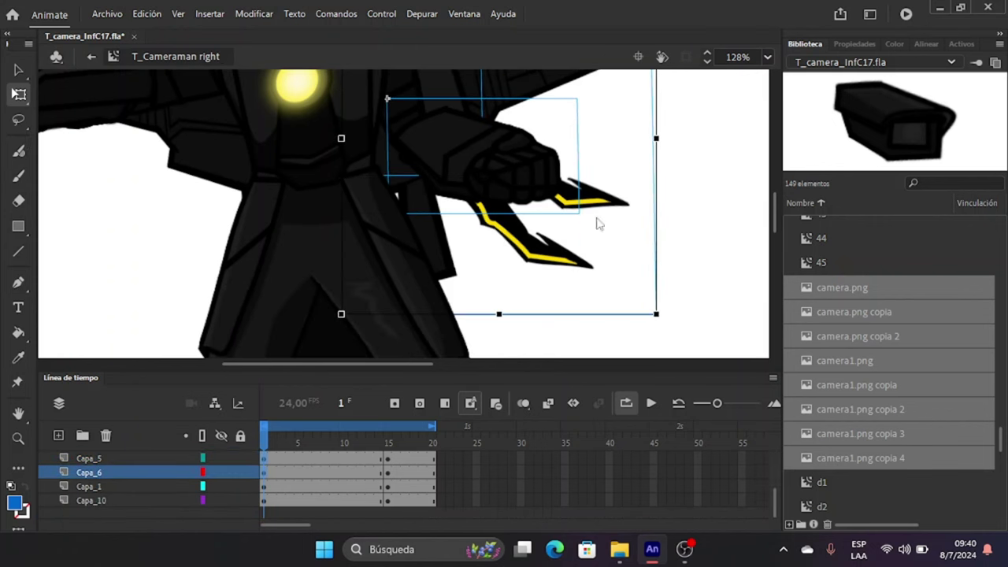
pyautogui.moveTo(664, 318); pyautogui.dragTo(614, 351)
pyautogui.click(670, 188)
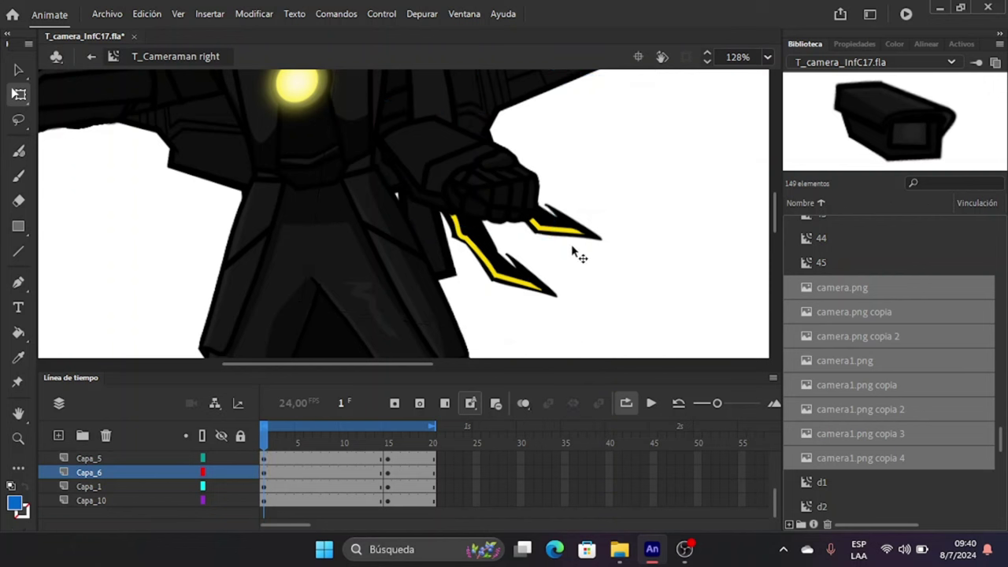
# Rotate only that forearm and its blades further down about the elbow at frame 1, and nudge them to fit the upper arm.
pyautogui.click(576, 230)
pyautogui.keyDown('shift'); pyautogui.click(483, 168); pyautogui.keyUp('shift')
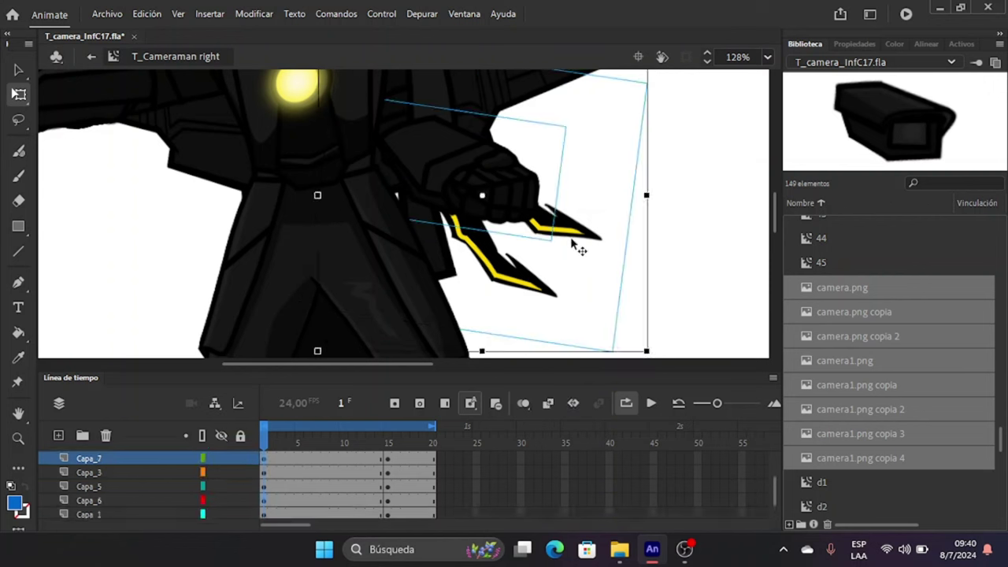
pyautogui.moveTo(481, 197); pyautogui.dragTo(464, 169)
pyautogui.moveTo(408, 127); pyautogui.dragTo(423, 127)
pyautogui.moveTo(656, 350); pyautogui.dragTo(616, 362)
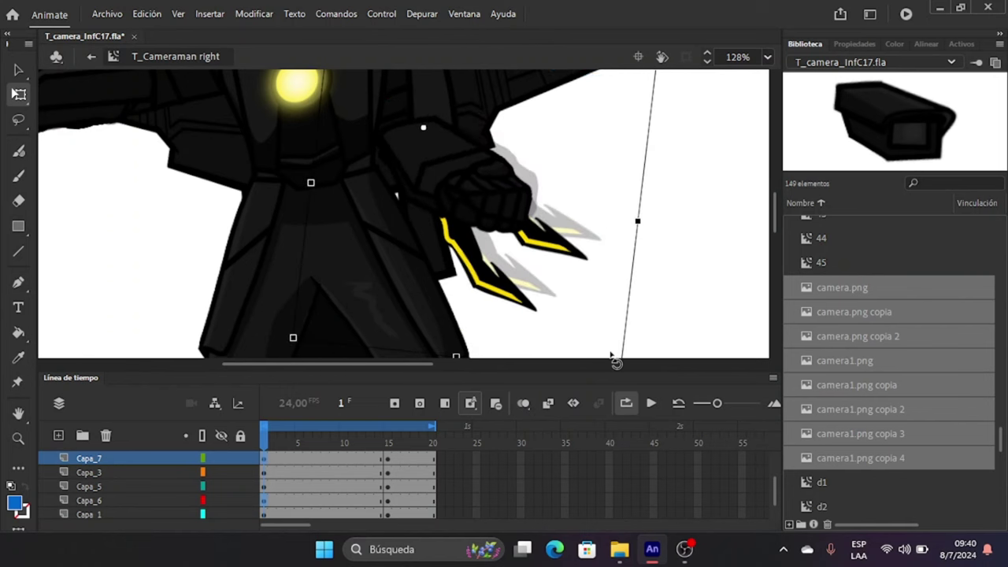
pyautogui.scroll(4, 441, 151)
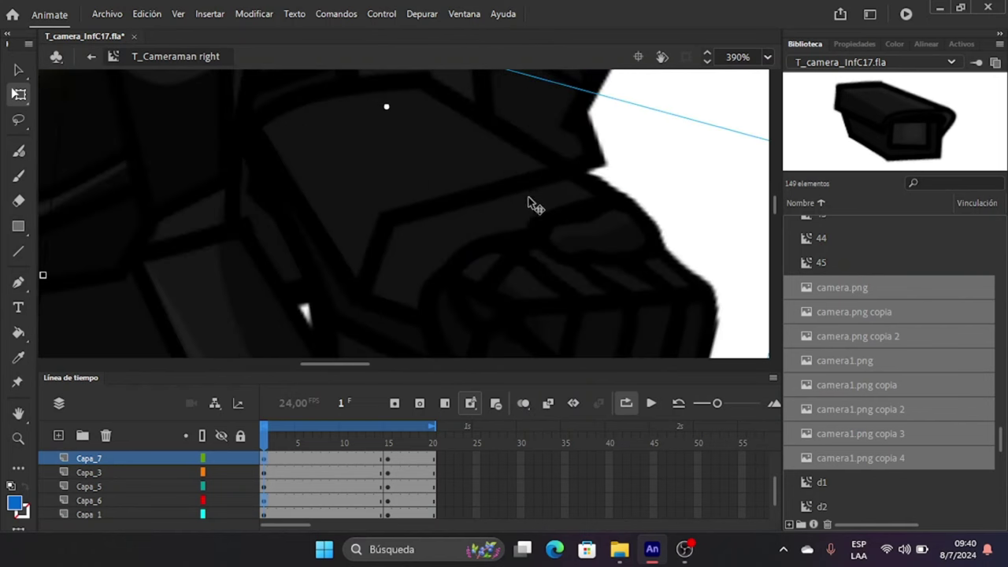
pyautogui.moveTo(548, 214); pyautogui.dragTo(566, 230)
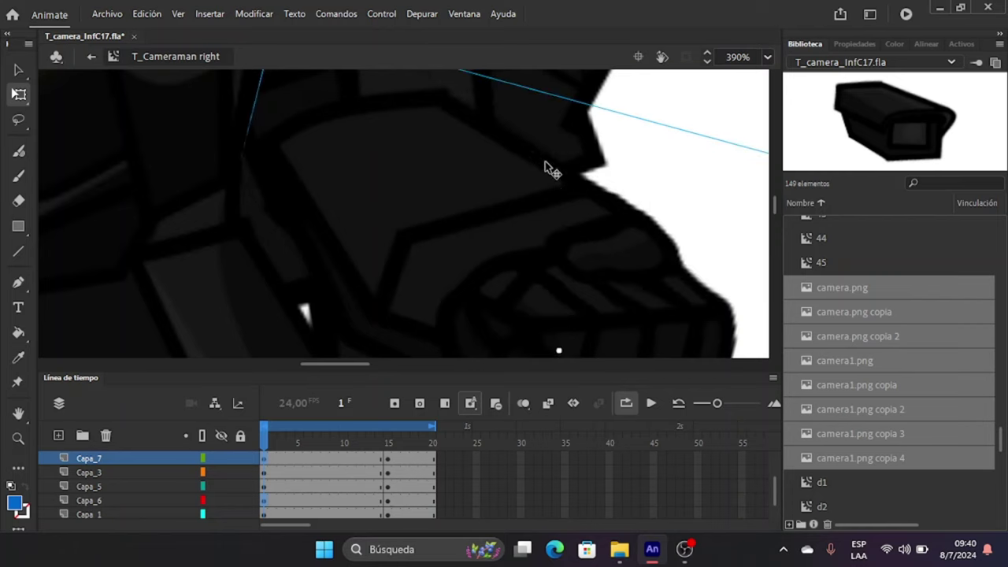
pyautogui.scroll(-5, 553, 171)
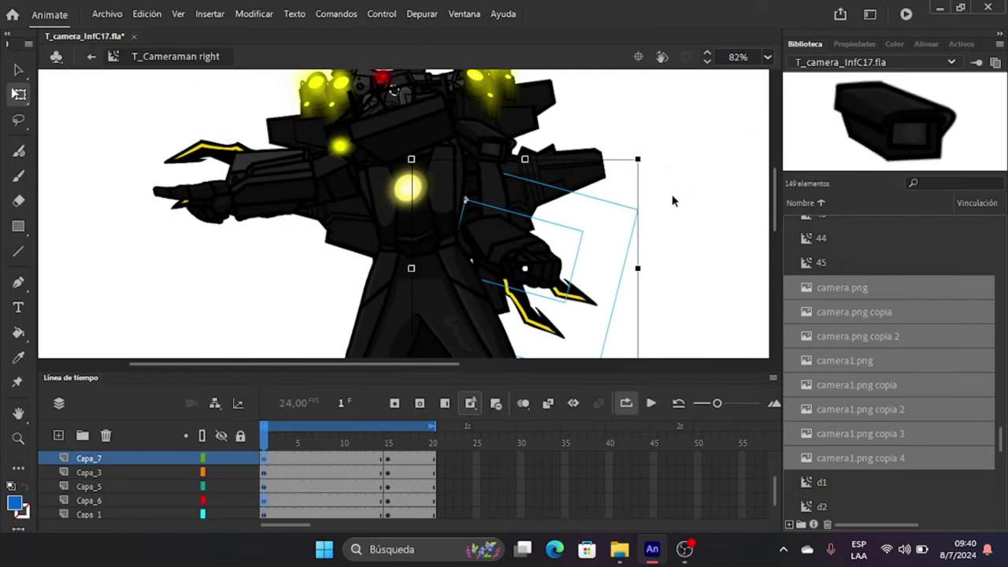
pyautogui.click(674, 200)
# At frame 15, rotate the same forearm and its blades slightly upward about the elbow.
pyautogui.moveTo(274, 446); pyautogui.dragTo(395, 432)
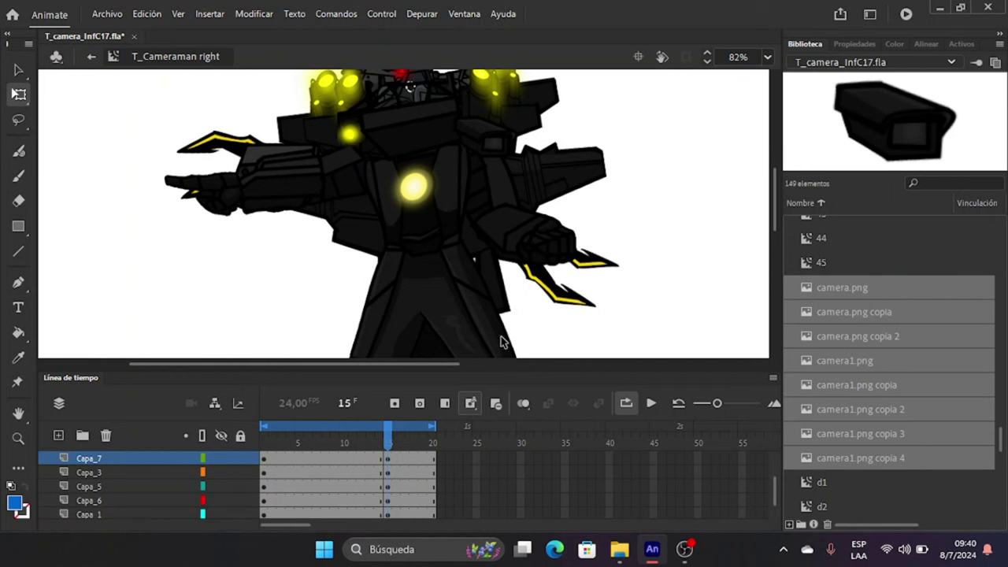
pyautogui.click(561, 250)
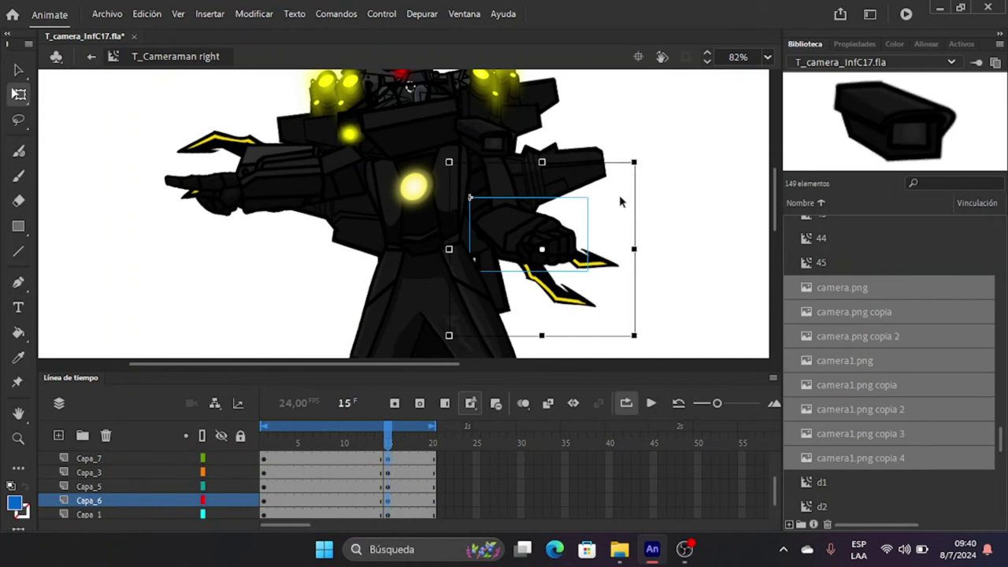
pyautogui.scroll(3, 619, 201)
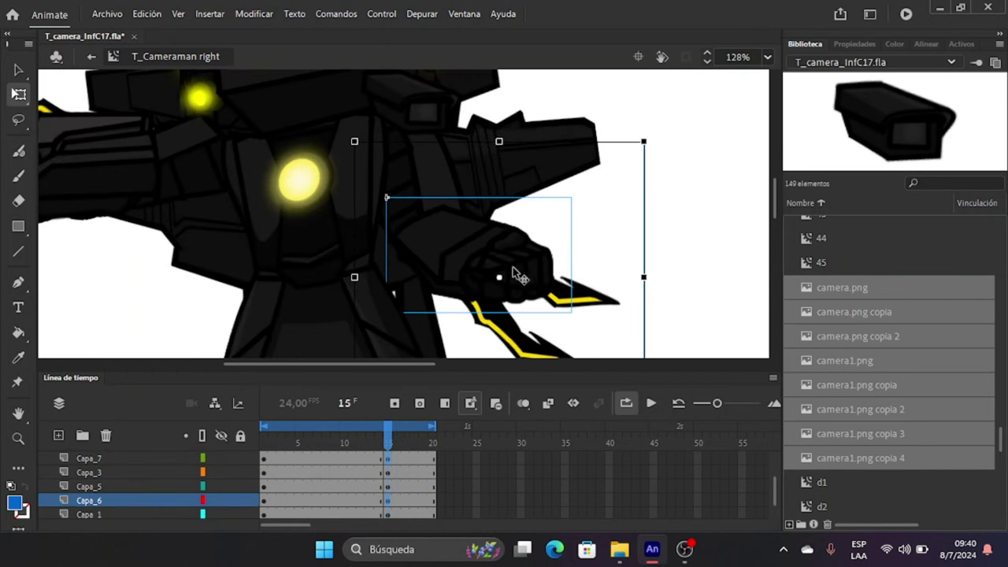
pyautogui.click(421, 226)
pyautogui.moveTo(652, 154); pyautogui.dragTo(656, 132)
pyautogui.scroll(-3, 618, 165)
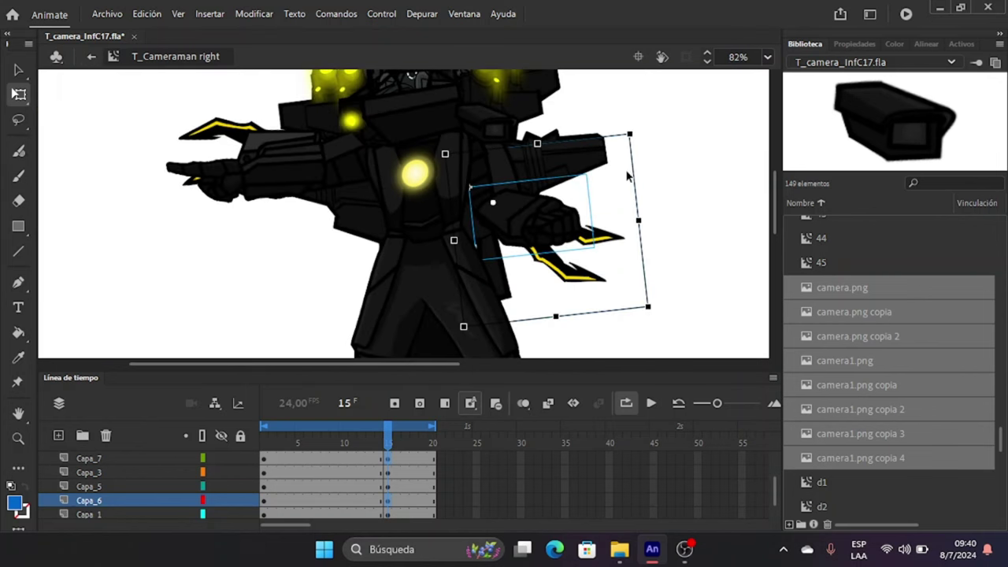
pyautogui.click(666, 186)
# Scrub the timeline back from frame 15 to check the arm's movement, and return to frame 15.
pyautogui.moveTo(391, 446); pyautogui.dragTo(167, 428)
pyautogui.click(389, 425)
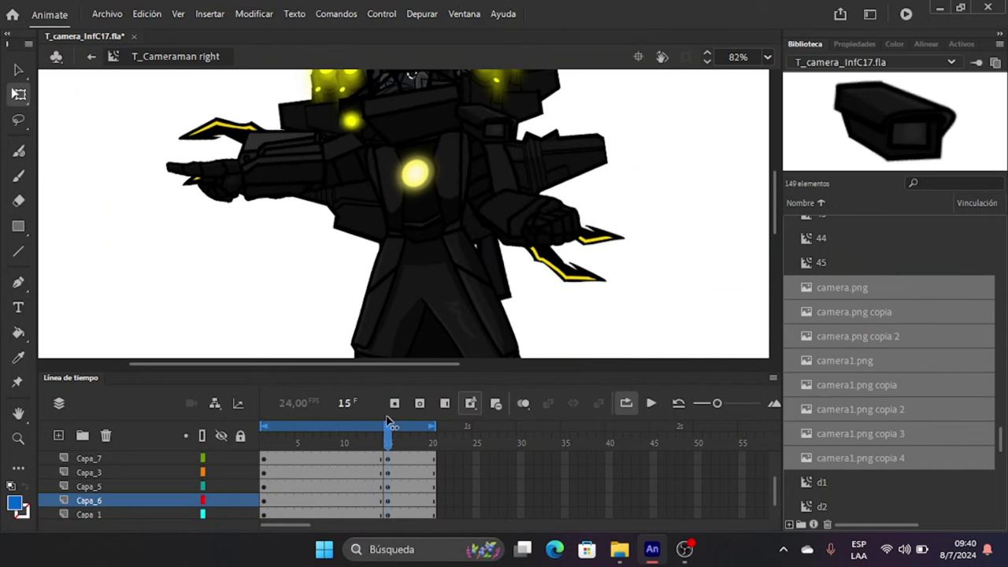
pyautogui.press('.')
pyautogui.hotkey('ctrl', 'z')
pyautogui.hotkey('ctrl', 'z')
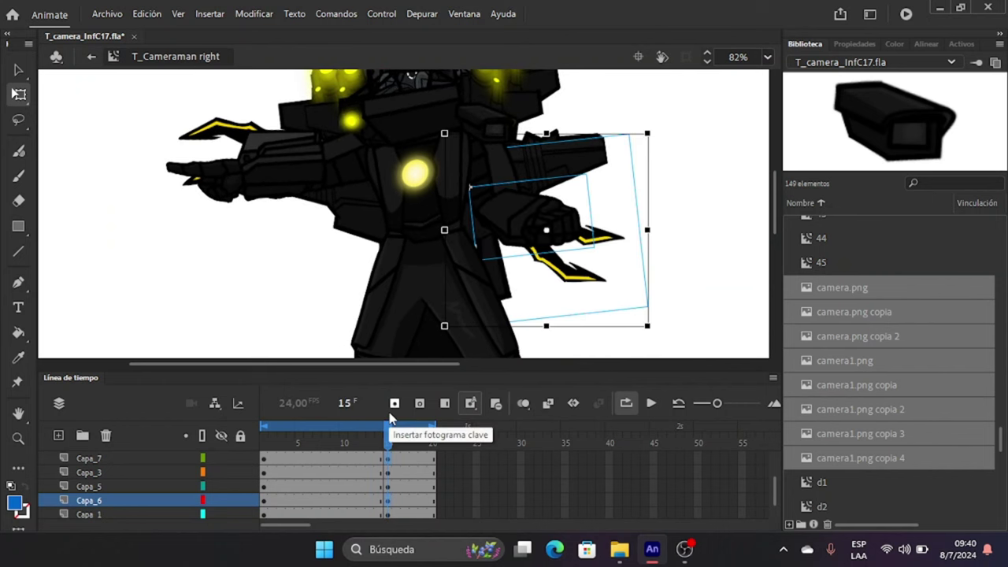
pyautogui.click(663, 224)
# Copy and paste the shoulder camera's layer Capa_11, and mirror the copied camera horizontally onto the opposite shoulder at frame 15.
pyautogui.click(496, 126)
pyautogui.scroll(3, 496, 130)
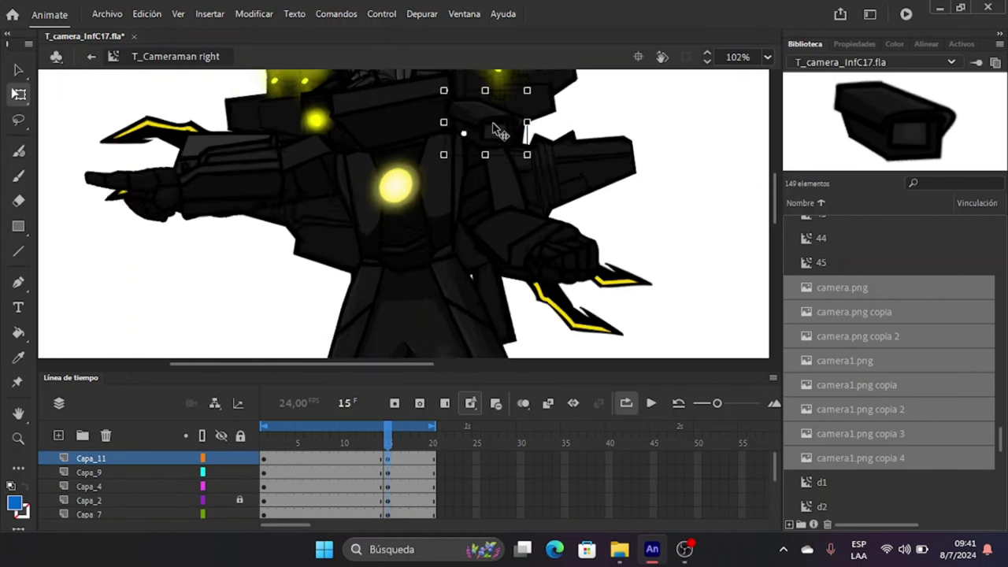
pyautogui.scroll(-2, 508, 134)
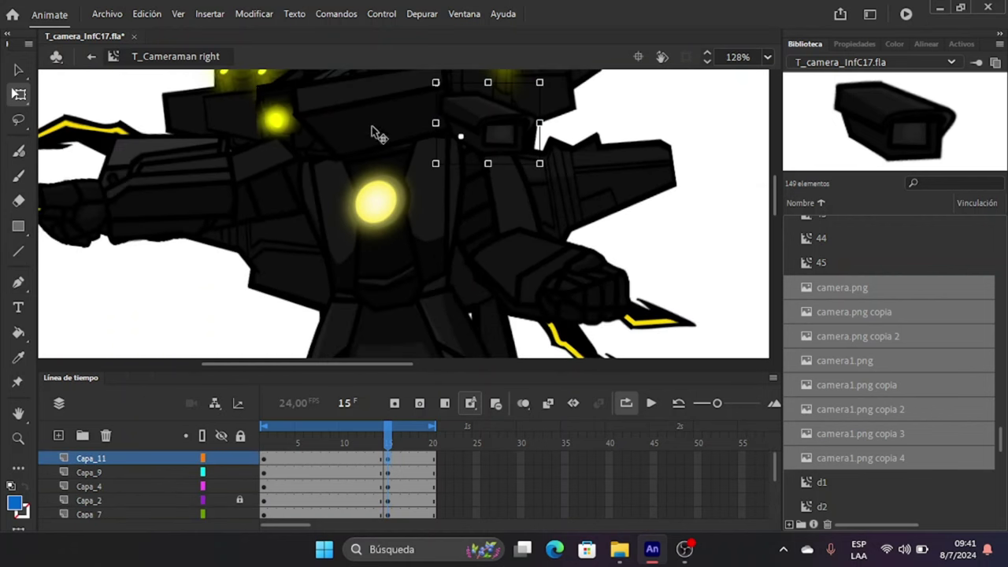
pyautogui.rightClick(133, 461)
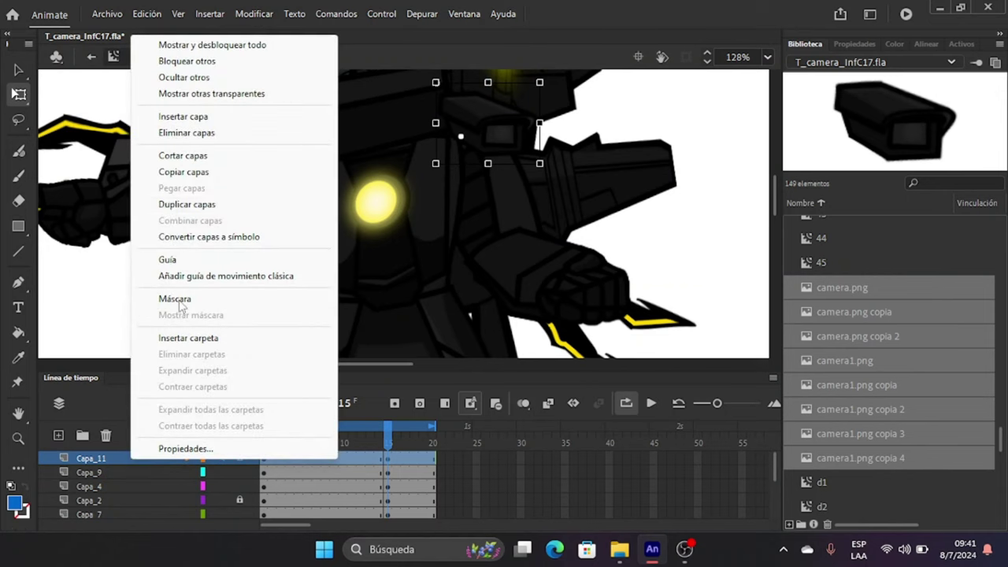
pyautogui.click(186, 173)
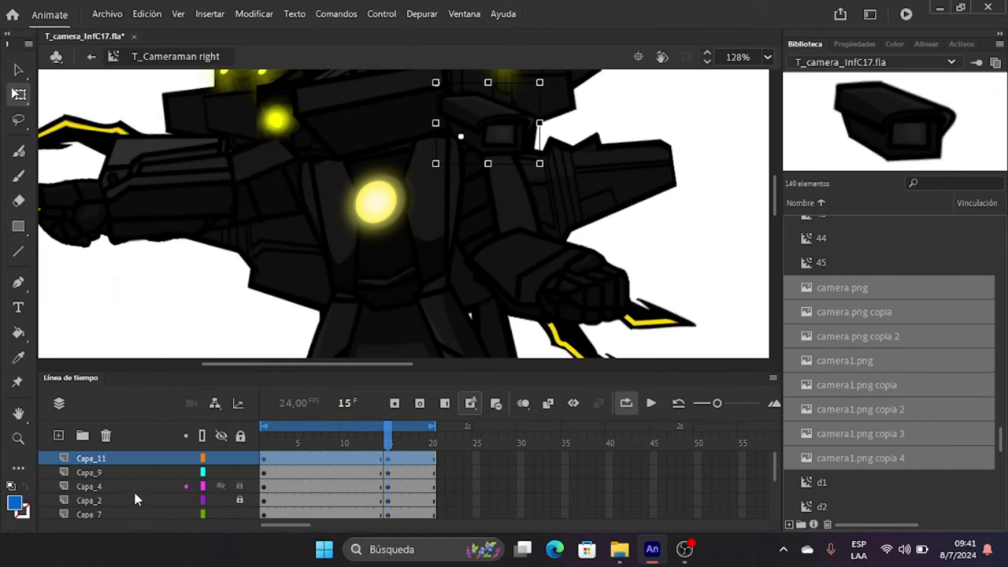
pyautogui.rightClick(152, 457)
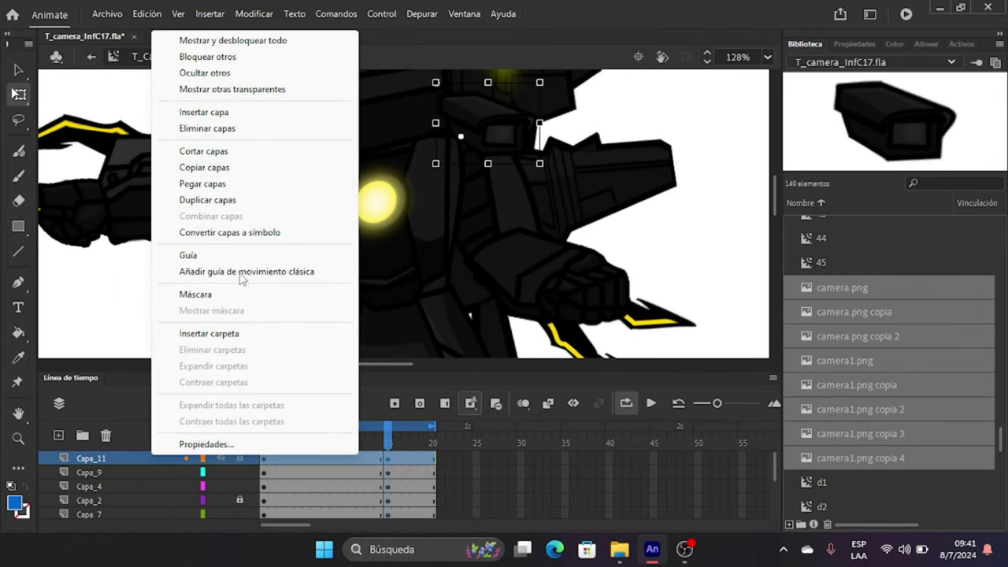
pyautogui.click(206, 184)
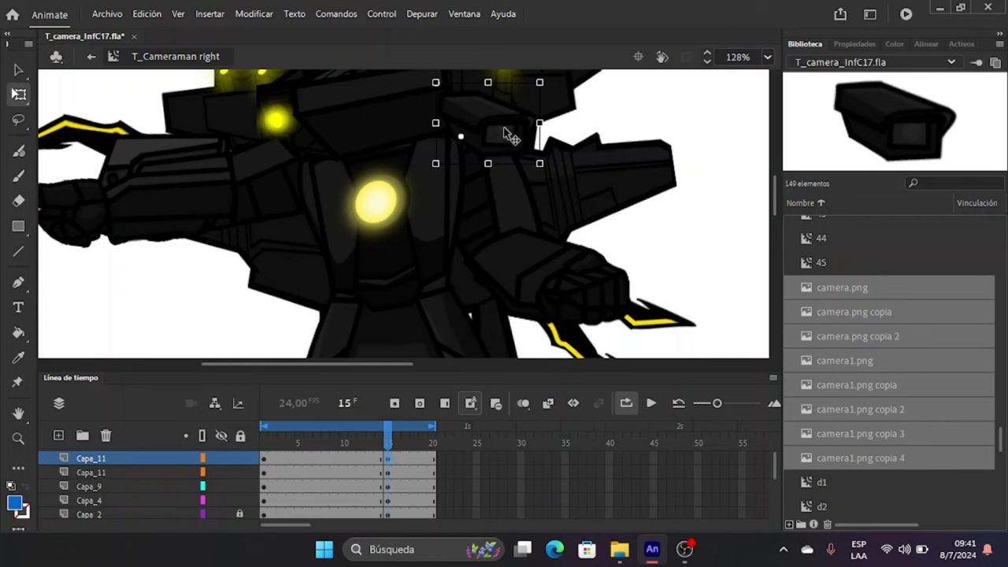
pyautogui.moveTo(539, 122); pyautogui.dragTo(275, 124)
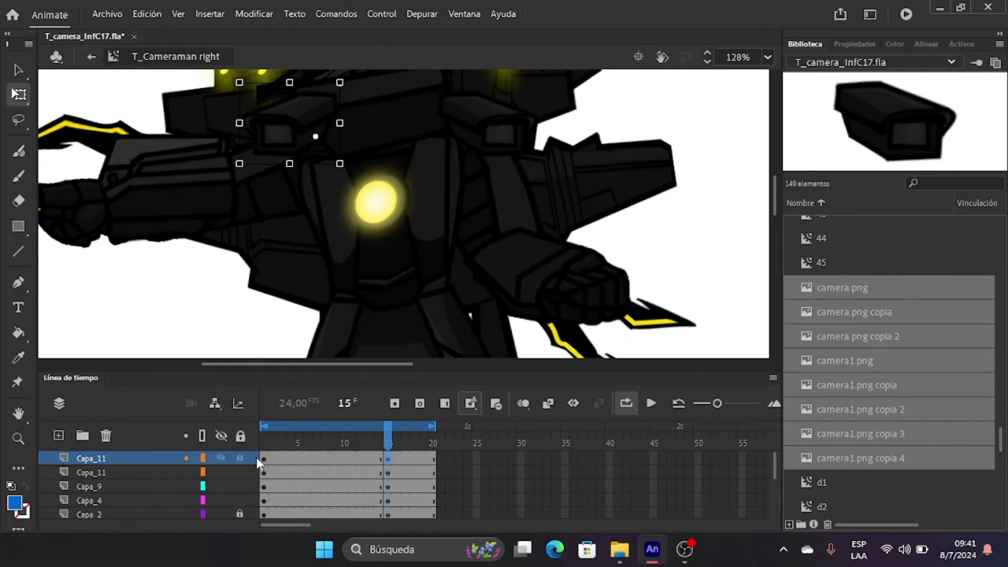
# Replace frames 1 to 14 of the copied Capa_11 layer with the mirrored camera, and insert a keyframe at frame 15.
pyautogui.moveTo(379, 465); pyautogui.dragTo(276, 460)
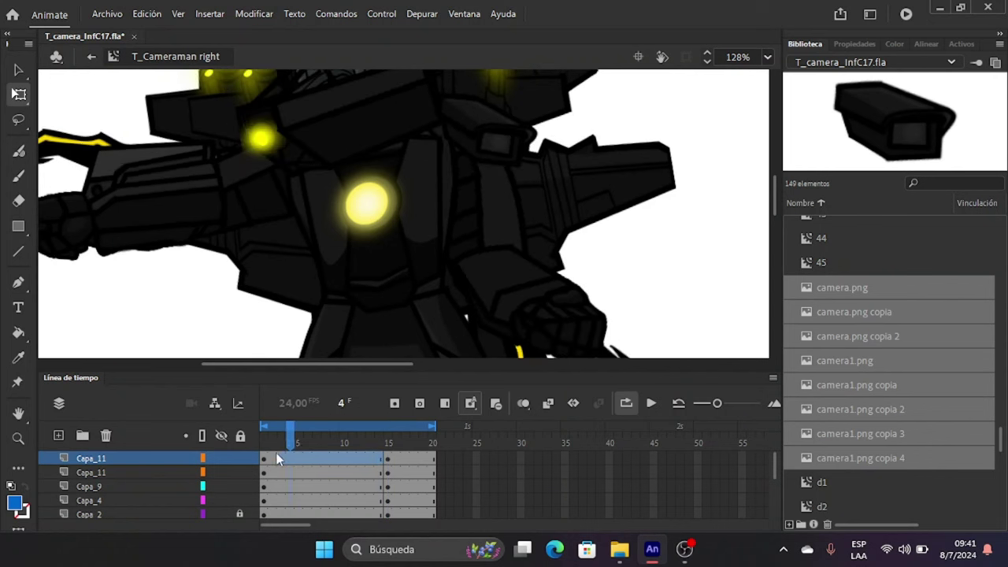
pyautogui.click(468, 404)
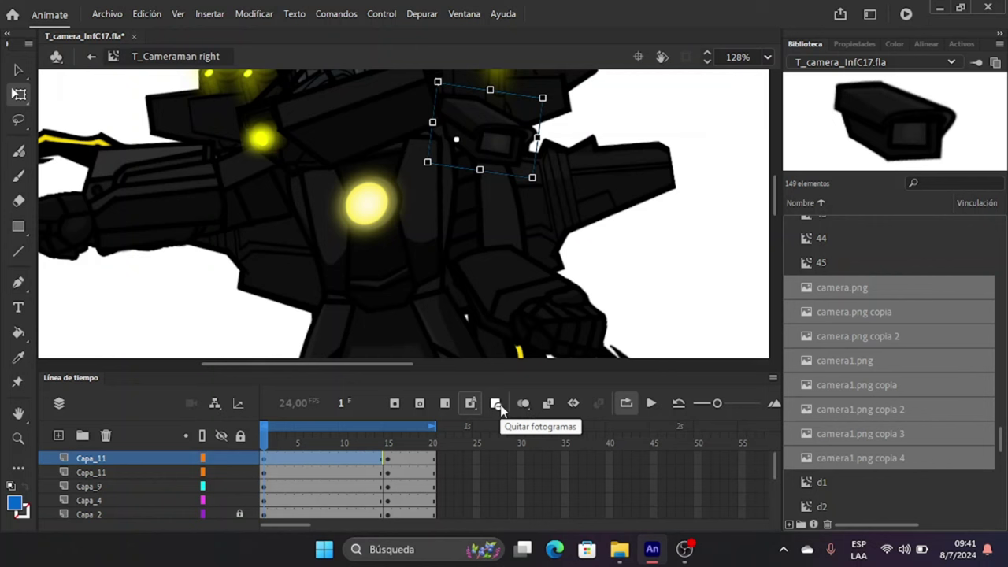
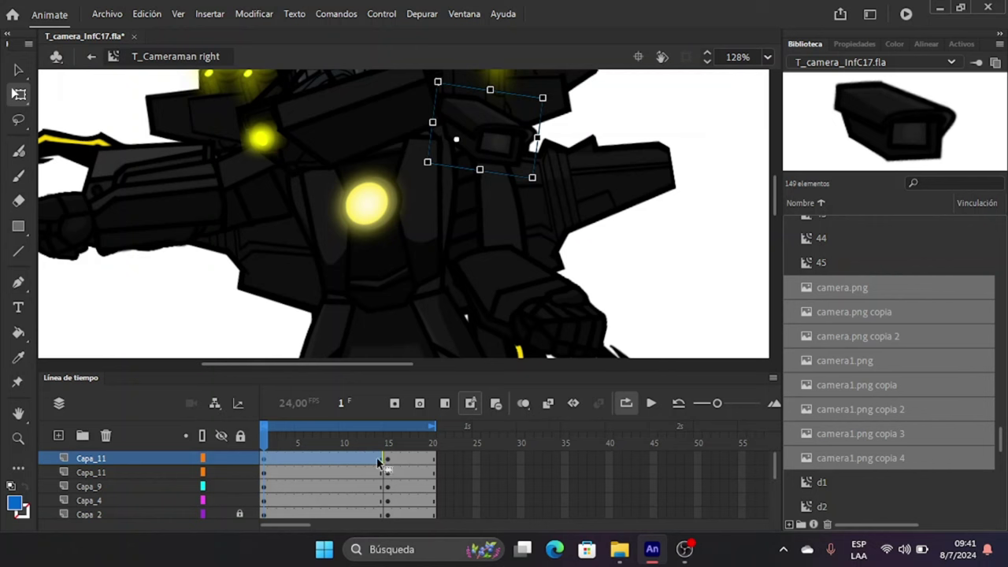
pyautogui.click(496, 403)
pyautogui.click(447, 404)
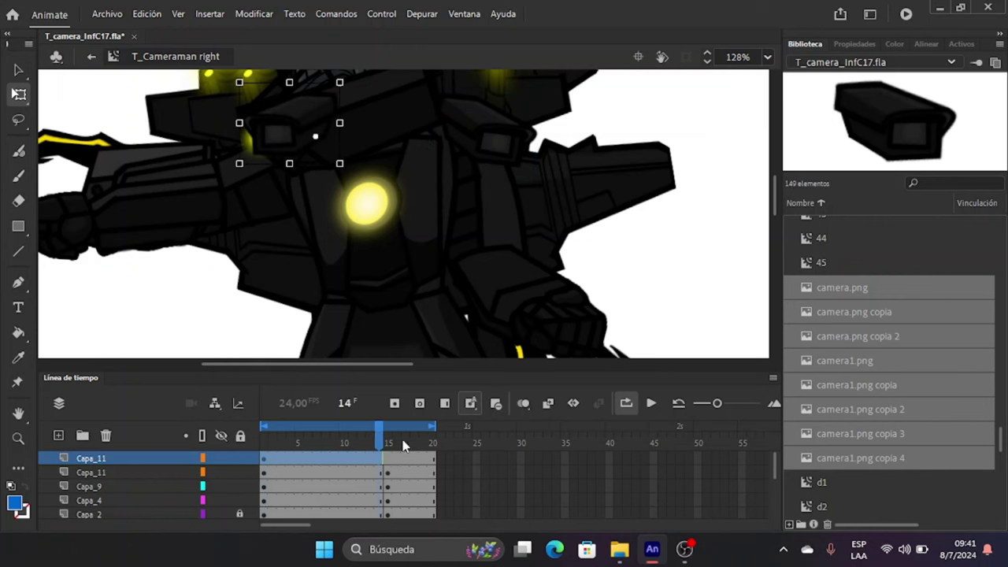
pyautogui.click(388, 456)
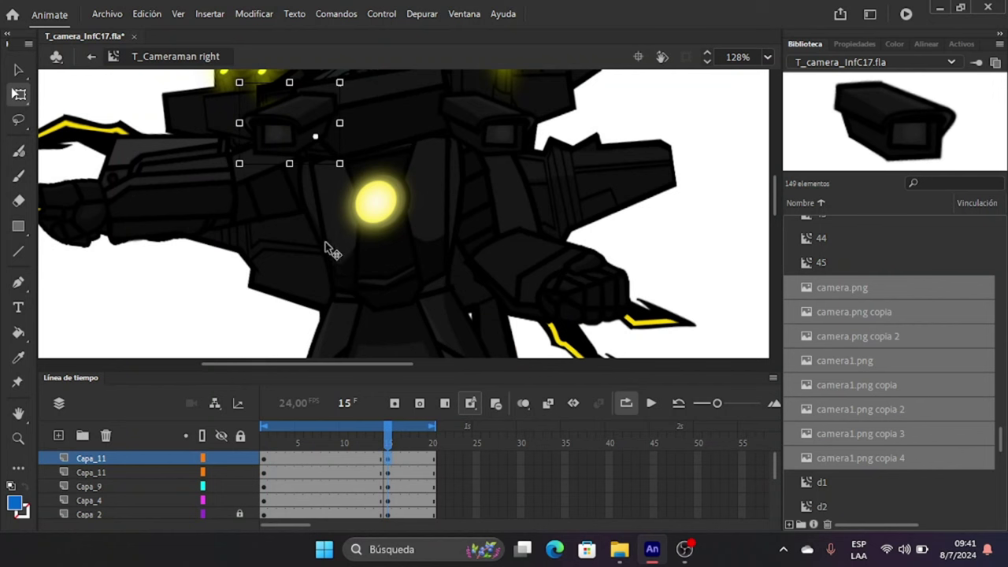
# Nudge the mirrored camera onto the shoulder at frame 15, and move and slightly rotate it at frame 1 to follow the leaning body.
pyautogui.scroll(3, 291, 139)
pyautogui.moveTo(303, 146); pyautogui.dragTo(319, 146)
pyautogui.click(266, 471)
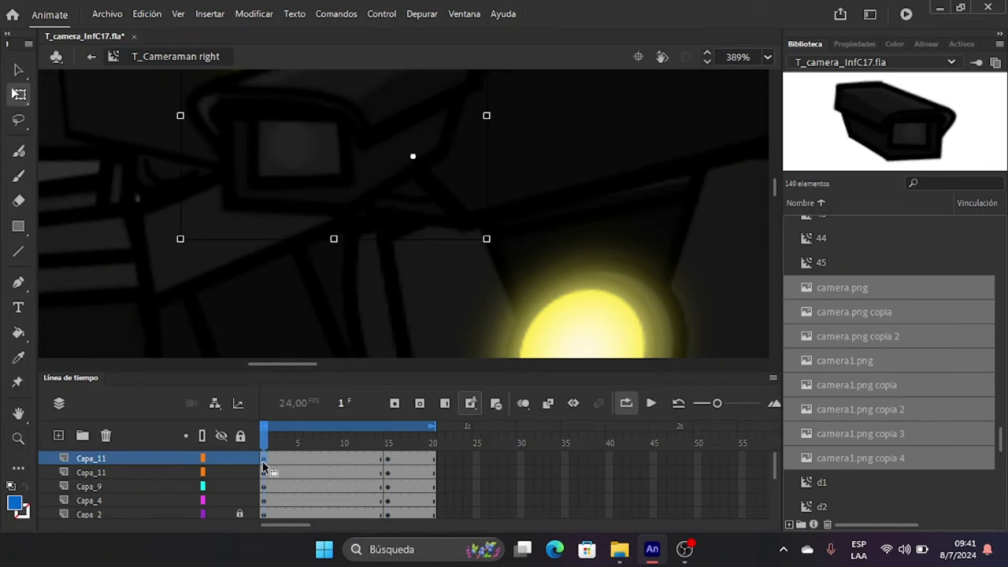
pyautogui.moveTo(277, 130); pyautogui.dragTo(247, 146)
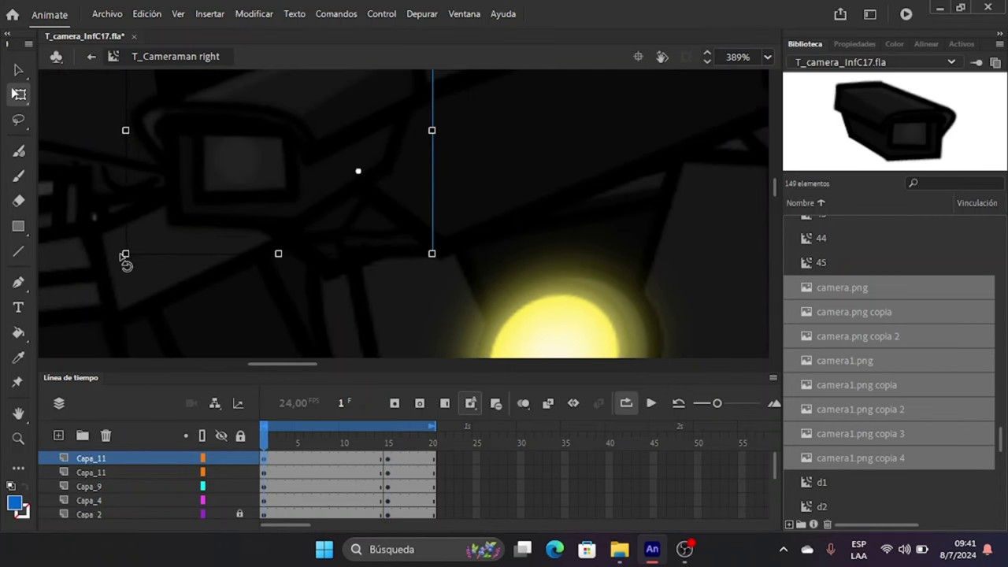
pyautogui.moveTo(125, 262); pyautogui.dragTo(128, 275)
pyautogui.scroll(-3, 315, 180)
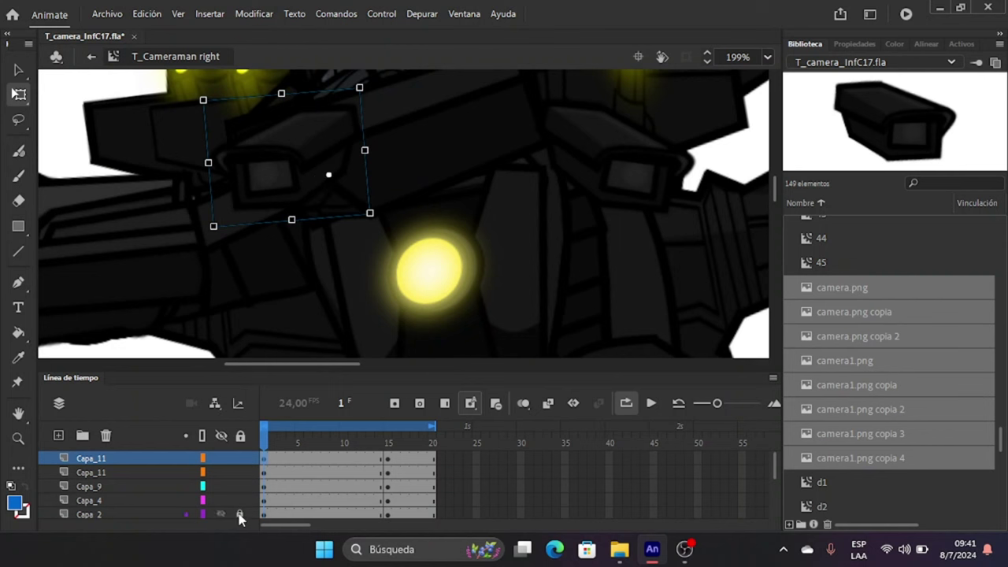
# Move the mirrored camera's layer Capa_11 below Capa_9 in the layer order.
pyautogui.click(260, 471)
pyautogui.moveTo(142, 457); pyautogui.dragTo(145, 490)
pyautogui.scroll(-3, 471, 236)
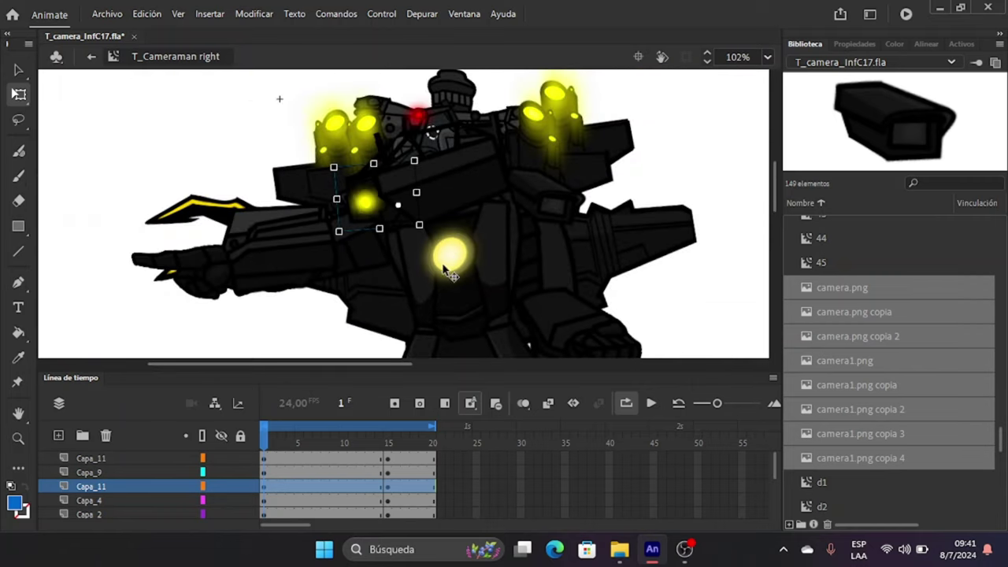
pyautogui.moveTo(266, 442); pyautogui.dragTo(222, 441)
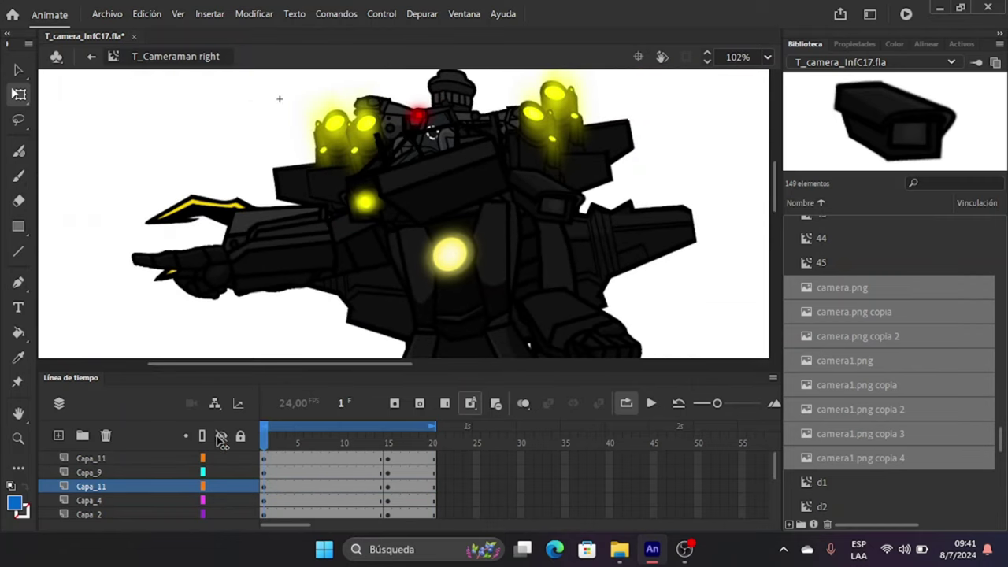
# Create a classic tween between frames 1 and 15 on all layers, from the top Capa_11 down to Capa_10.
pyautogui.click(265, 463)
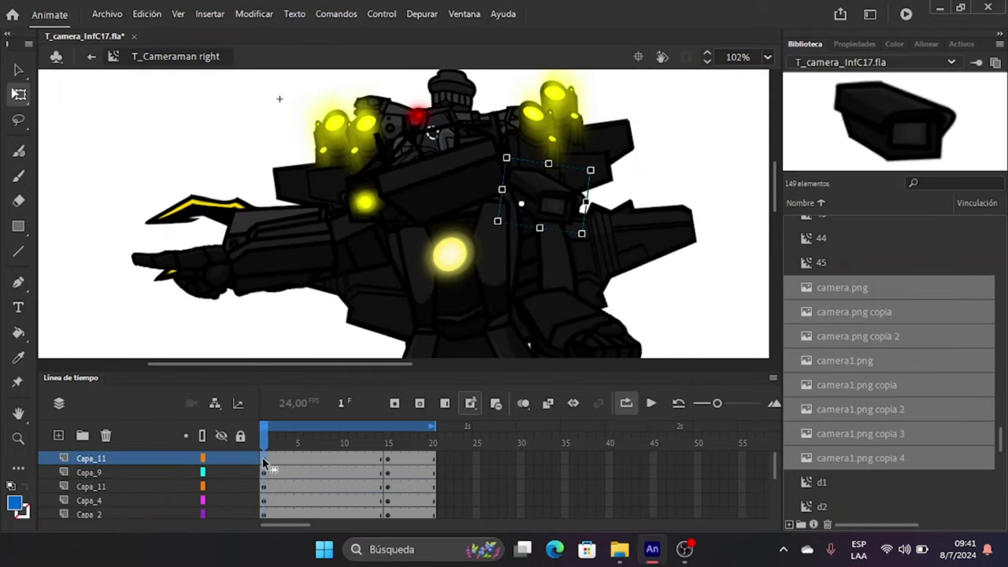
pyautogui.scroll(-3, 266, 468)
pyautogui.click(263, 501)
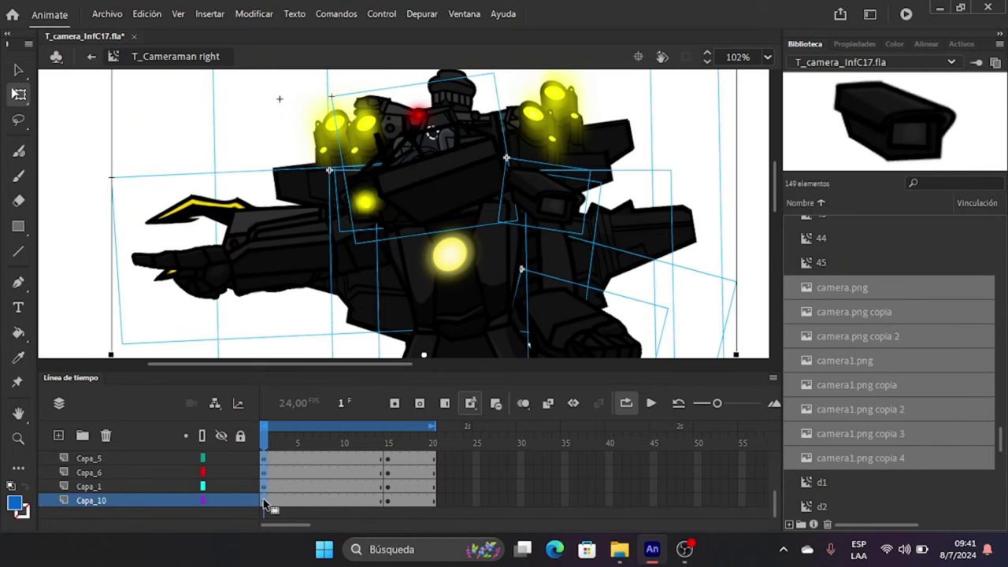
pyautogui.scroll(-3, 483, 211)
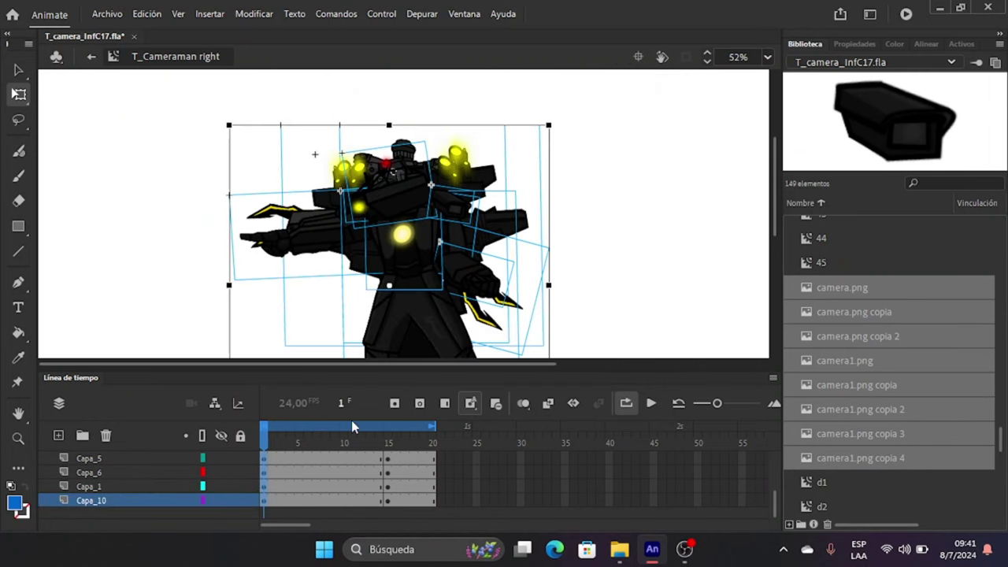
pyautogui.rightClick(266, 471)
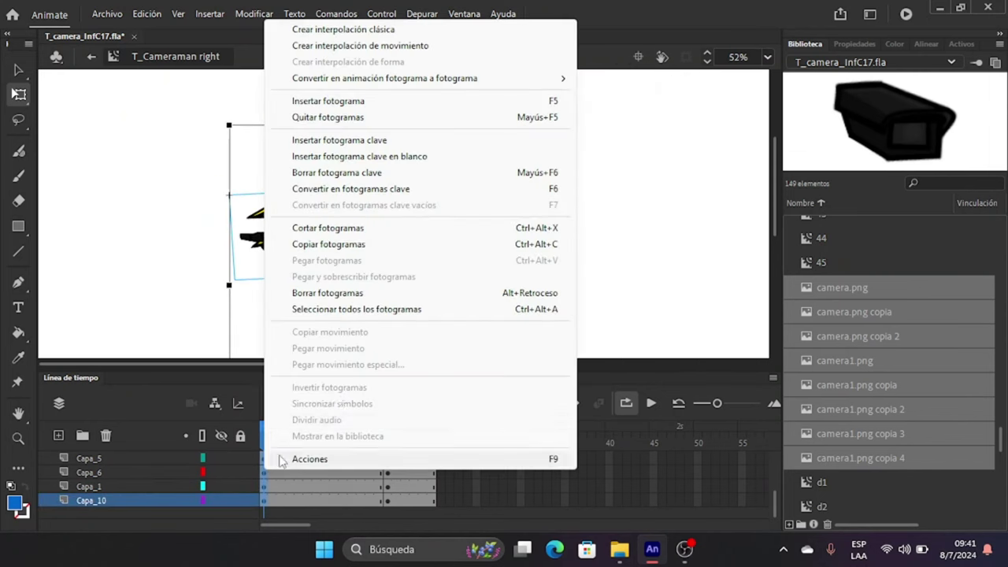
pyautogui.click(425, 29)
# Set the easing effect of the tweens on all layers to Ease Out, Cubic.
pyautogui.click(852, 44)
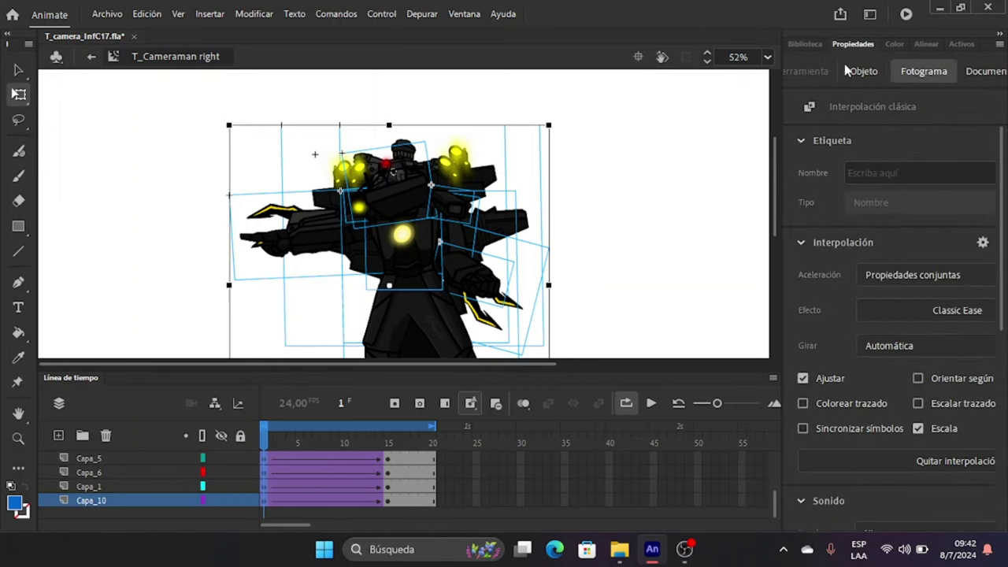
pyautogui.click(877, 316)
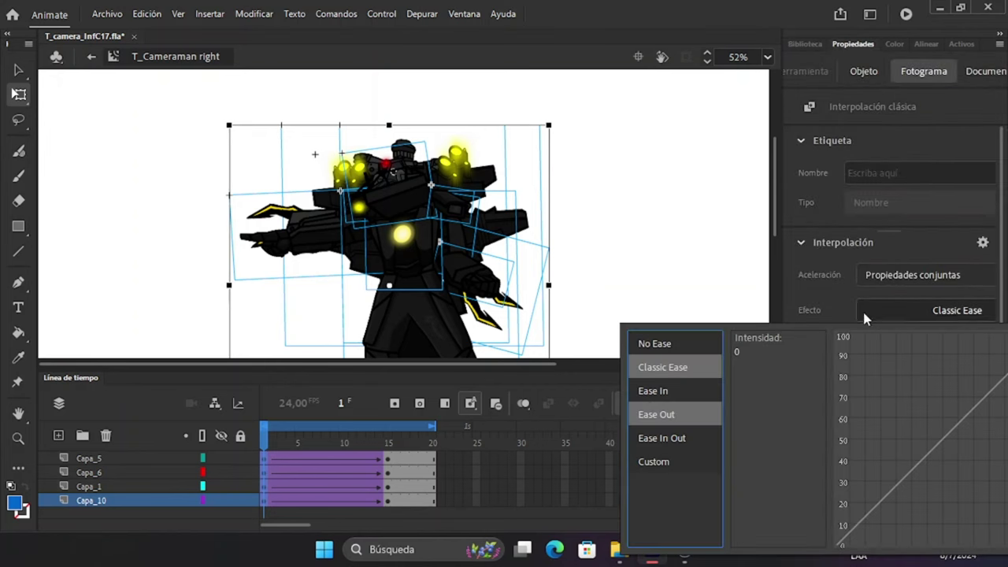
pyautogui.click(658, 415)
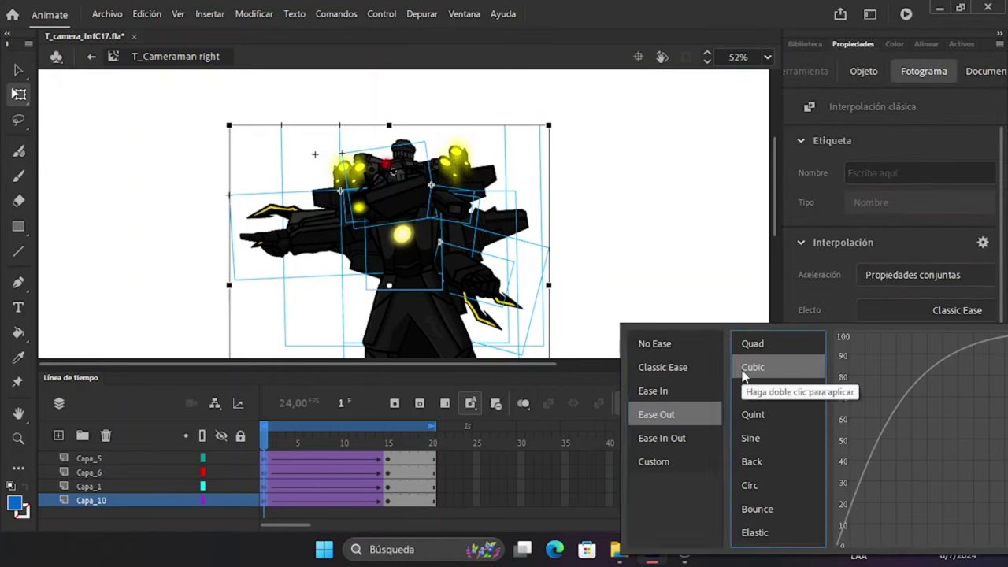
pyautogui.doubleClick(744, 368)
# Convert the tweens on all layers to frame-by-frame animation with a keyframe on every frame.
pyautogui.rightClick(264, 462)
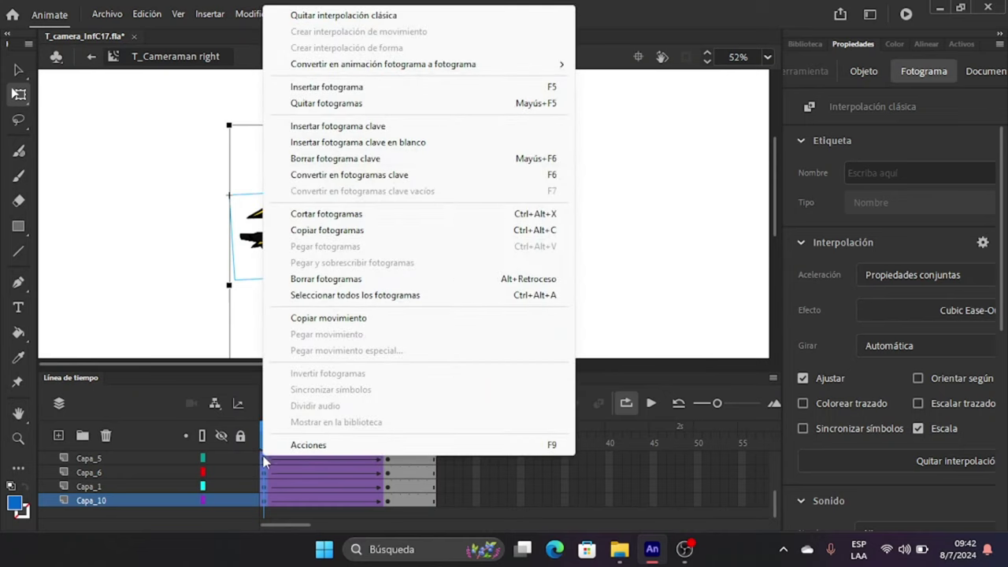
pyautogui.moveTo(477, 64)
pyautogui.click(595, 65)
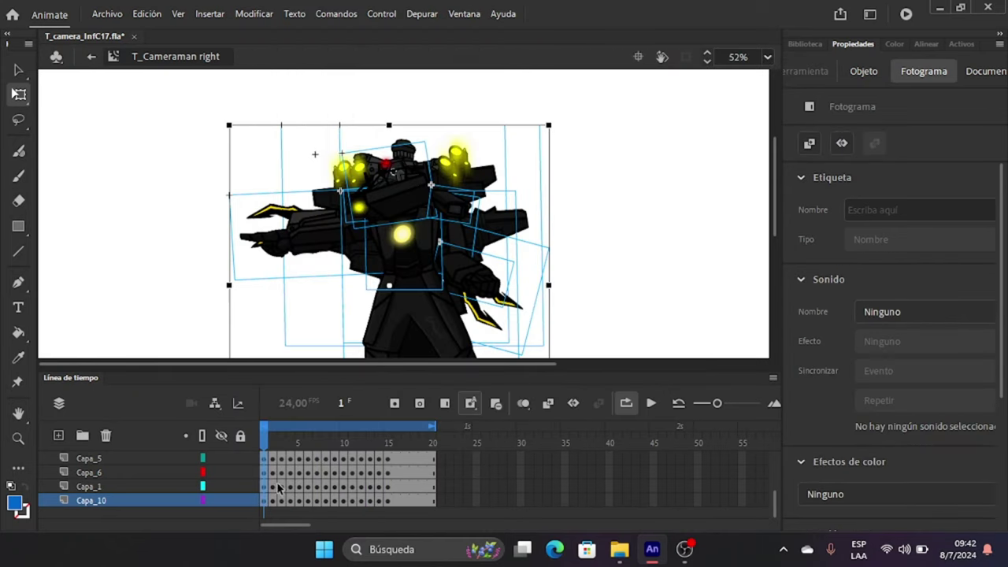
# Select the keyframes at frames 2 and 4 together across all layers.
pyautogui.click(270, 502)
pyautogui.scroll(3, 274, 465)
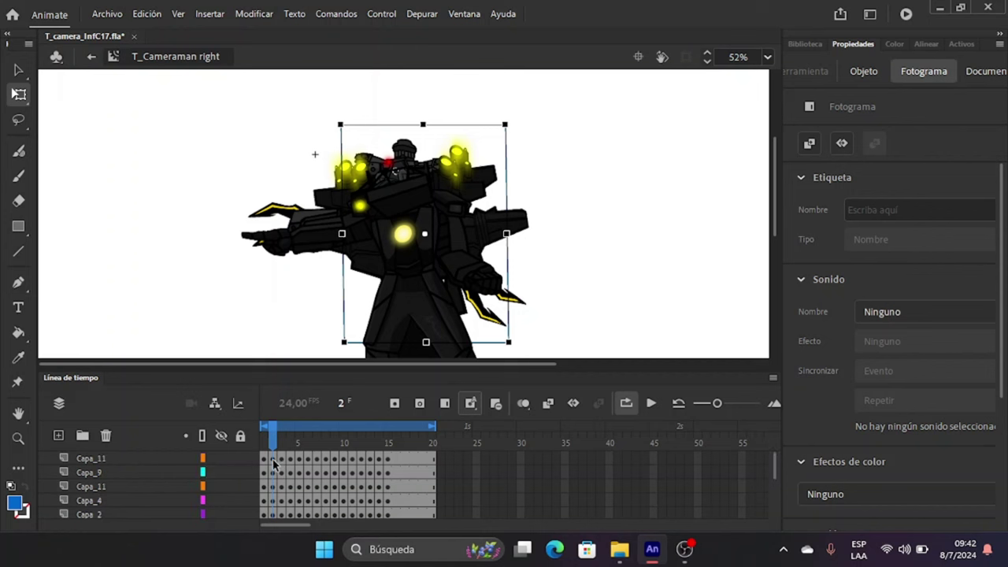
pyautogui.keyDown('shift'); pyautogui.click(274, 462); pyautogui.keyUp('shift')
pyautogui.moveTo(289, 460); pyautogui.dragTo(293, 542)
pyautogui.click(299, 499)
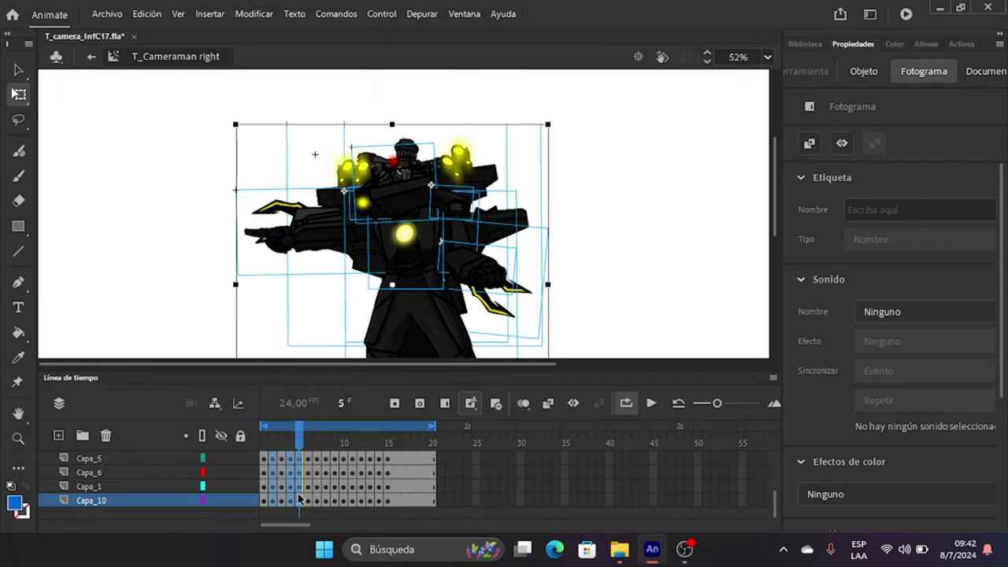
pyautogui.moveTo(292, 496); pyautogui.dragTo(289, 482)
pyautogui.scroll(2, 288, 482)
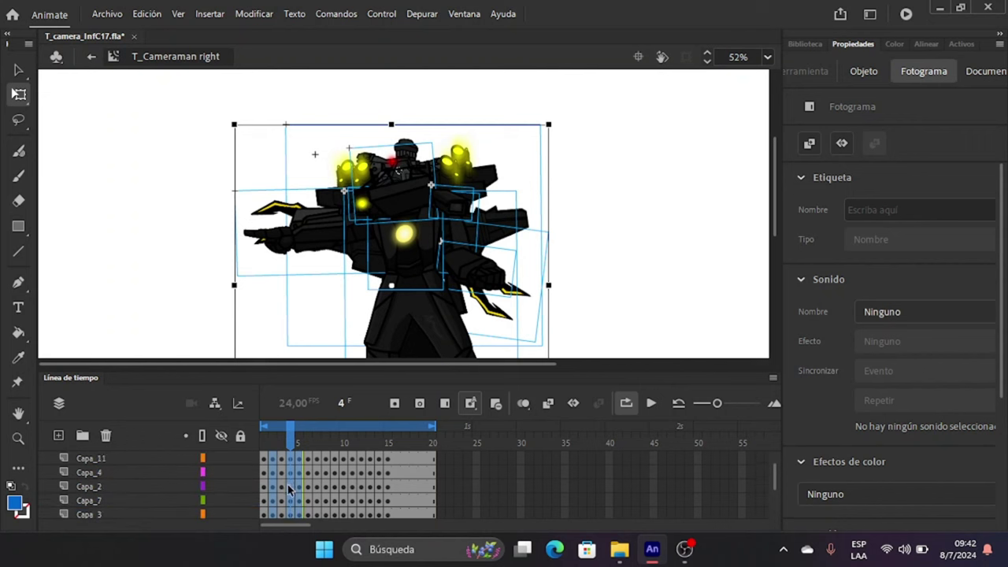
# Remove frame 5 from the frame selection on every layer, keeping frames 2 and 4 selected.
pyautogui.scroll(-2, 289, 483)
pyautogui.click(300, 487)
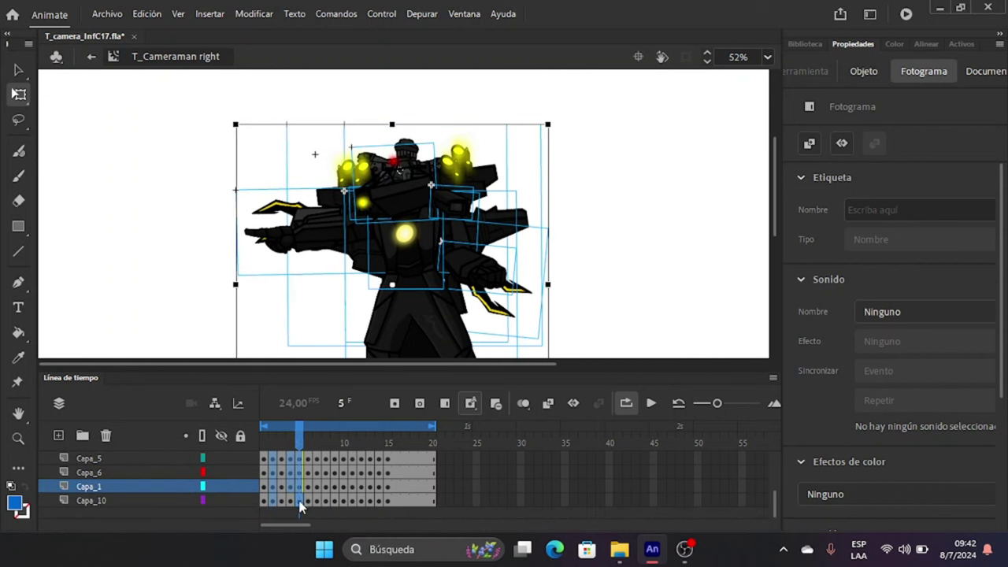
pyautogui.click(300, 501)
pyautogui.click(299, 487)
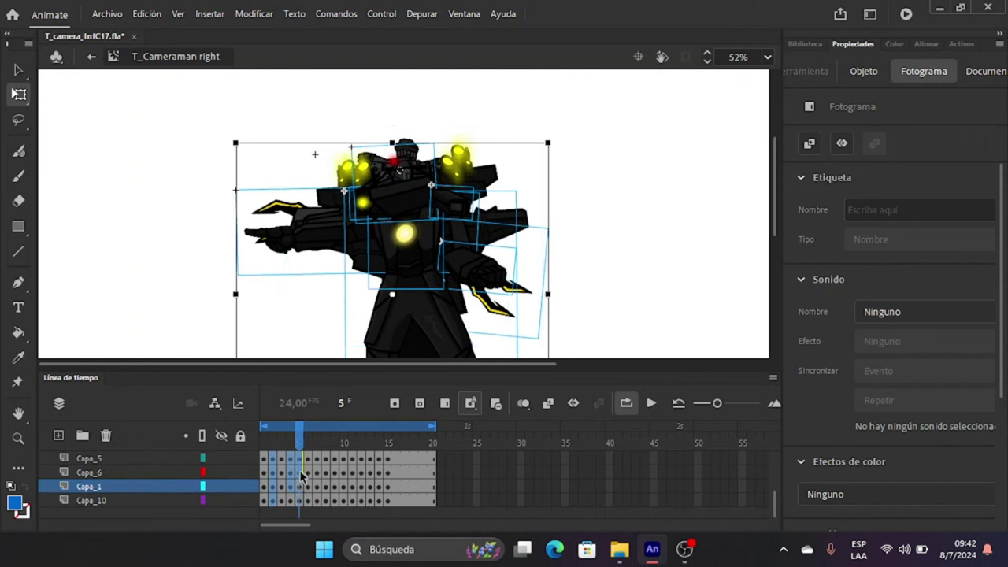
pyautogui.click(300, 472)
pyautogui.click(300, 458)
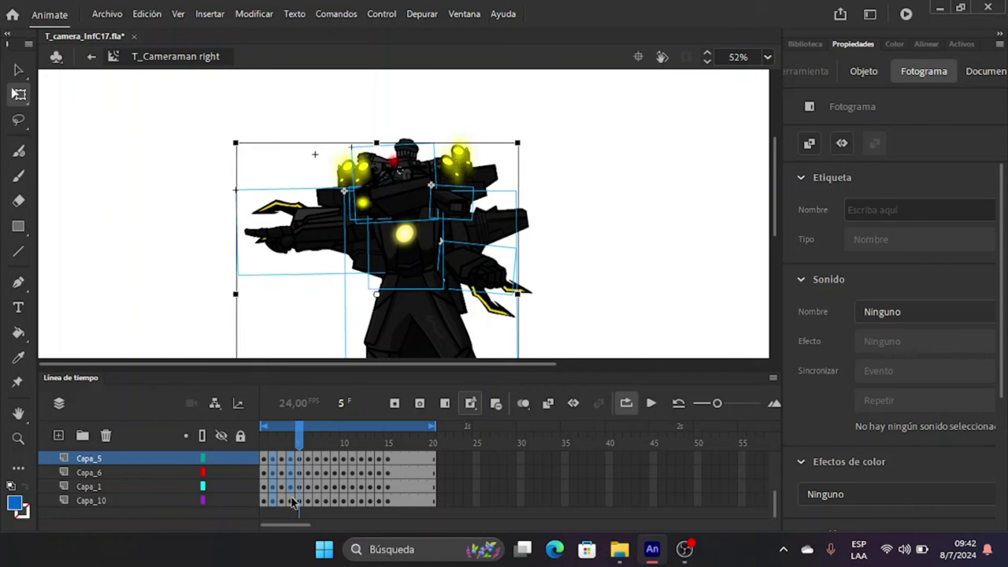
pyautogui.scroll(3, 296, 485)
pyautogui.click(299, 485)
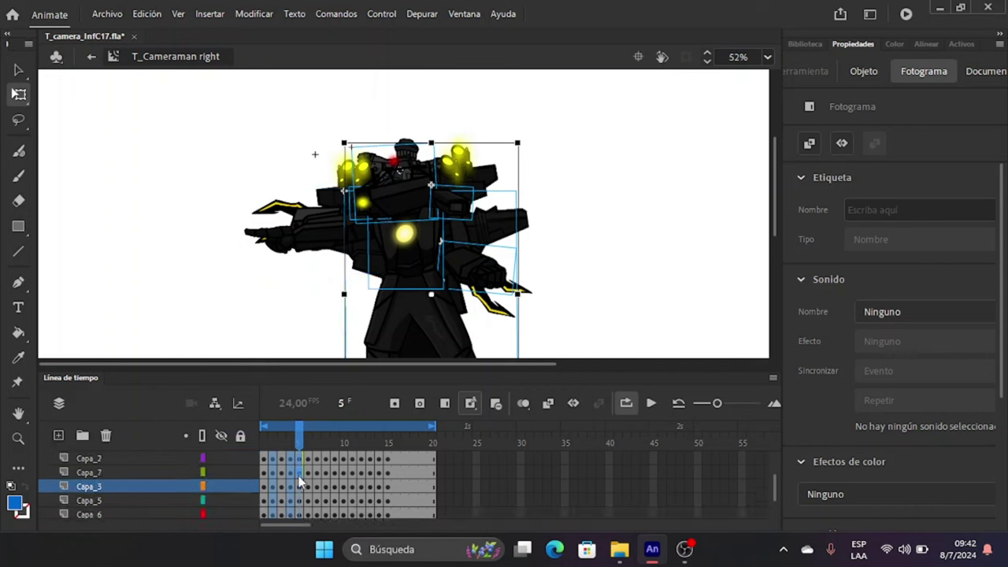
pyautogui.click(300, 473)
pyautogui.click(300, 458)
pyautogui.scroll(4, 299, 480)
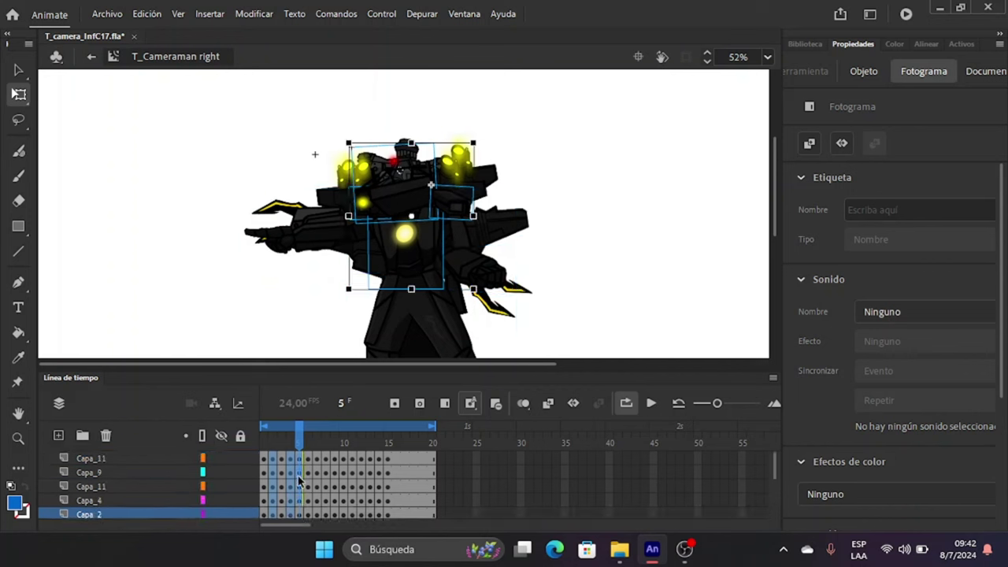
pyautogui.click(300, 472)
pyautogui.click(300, 500)
pyautogui.click(299, 486)
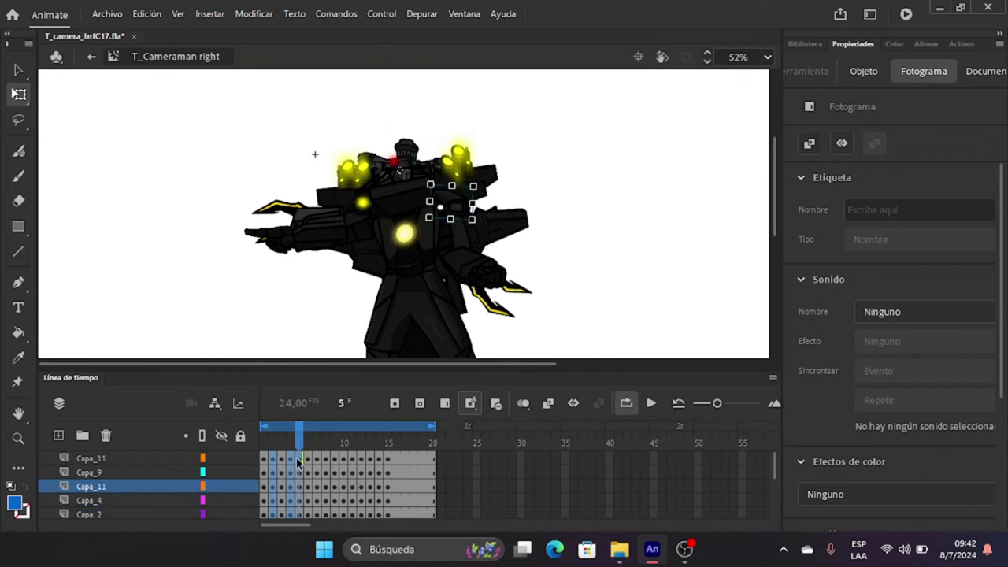
pyautogui.click(298, 459)
pyautogui.scroll(-5, 296, 480)
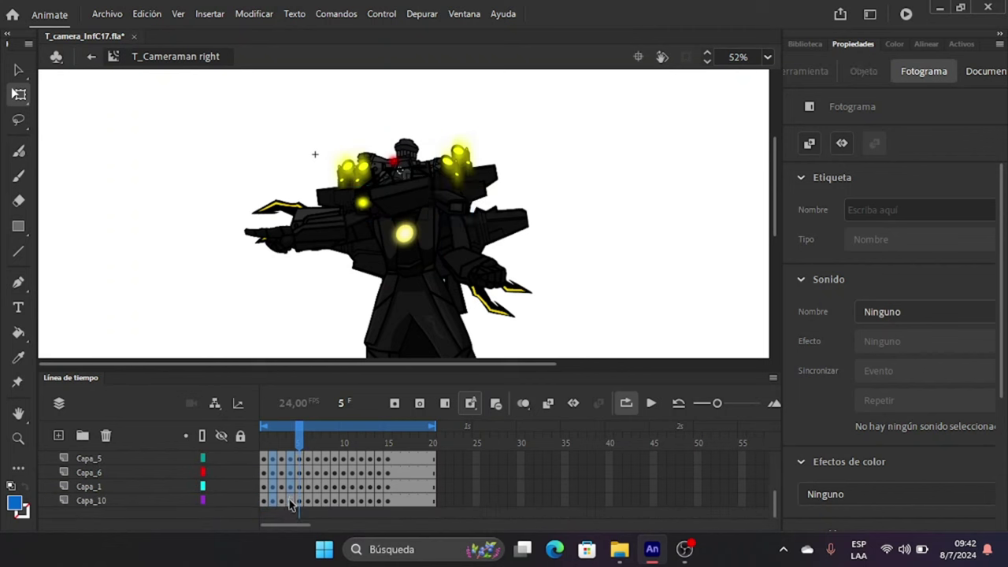
pyautogui.click(291, 501)
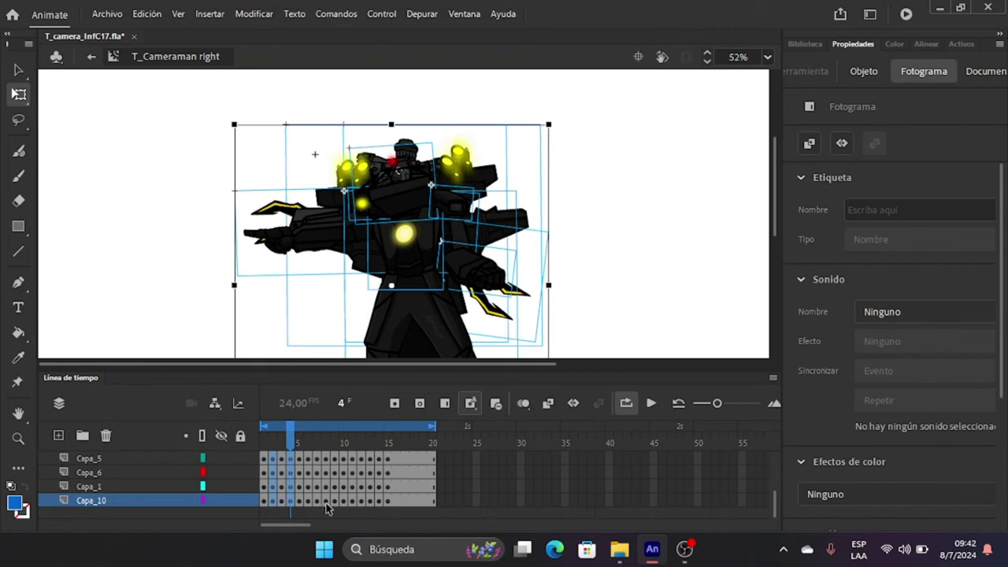
# Add frames 8, 10 and 12 on all layers to the selection and clear the keyframes at frames 2, 4, 8, 10 and 12.
pyautogui.click(329, 443)
pyautogui.scroll(5, 327, 435)
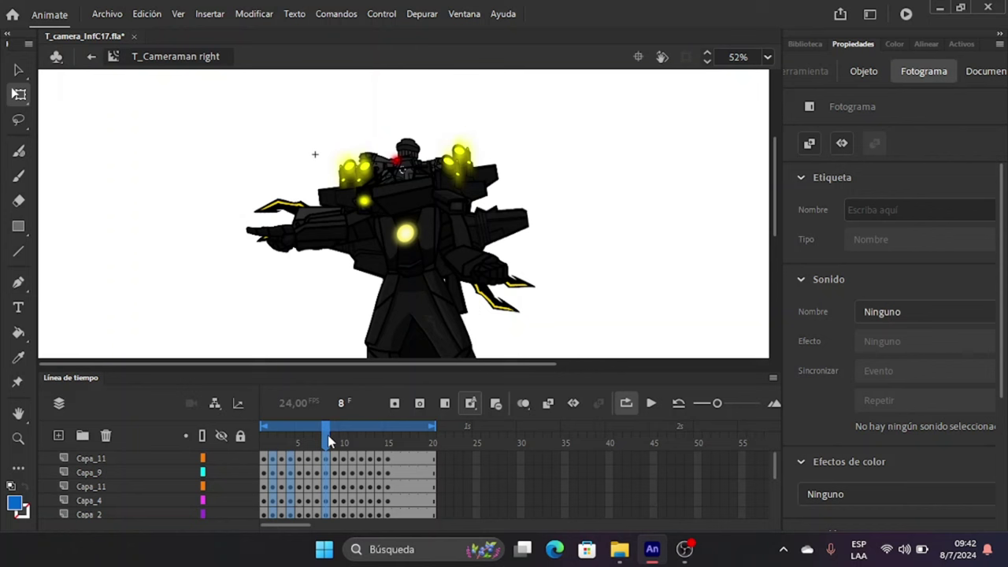
pyautogui.moveTo(328, 435); pyautogui.dragTo(344, 541)
pyautogui.moveTo(360, 501); pyautogui.dragTo(362, 418)
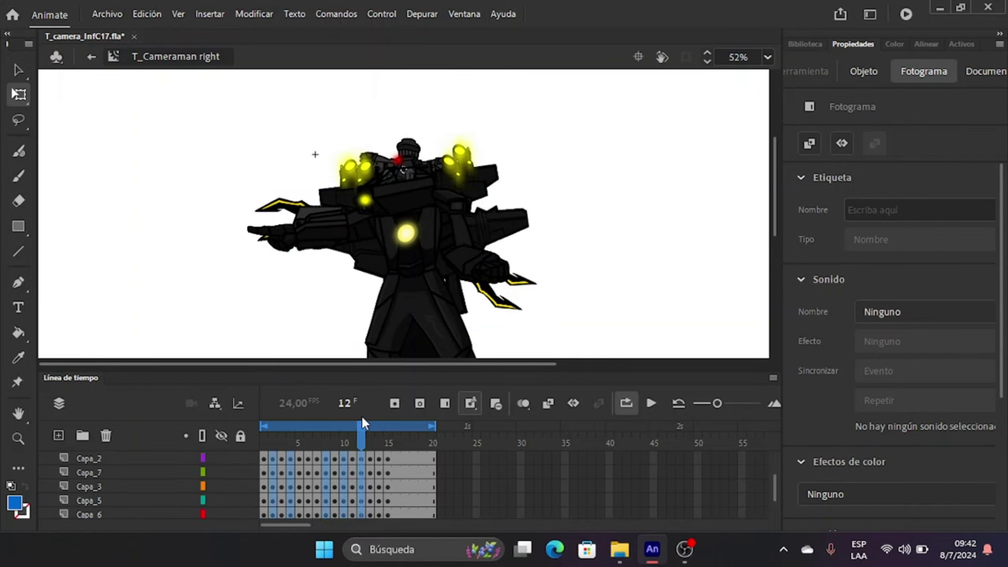
pyautogui.scroll(3, 361, 417)
pyautogui.click(365, 463)
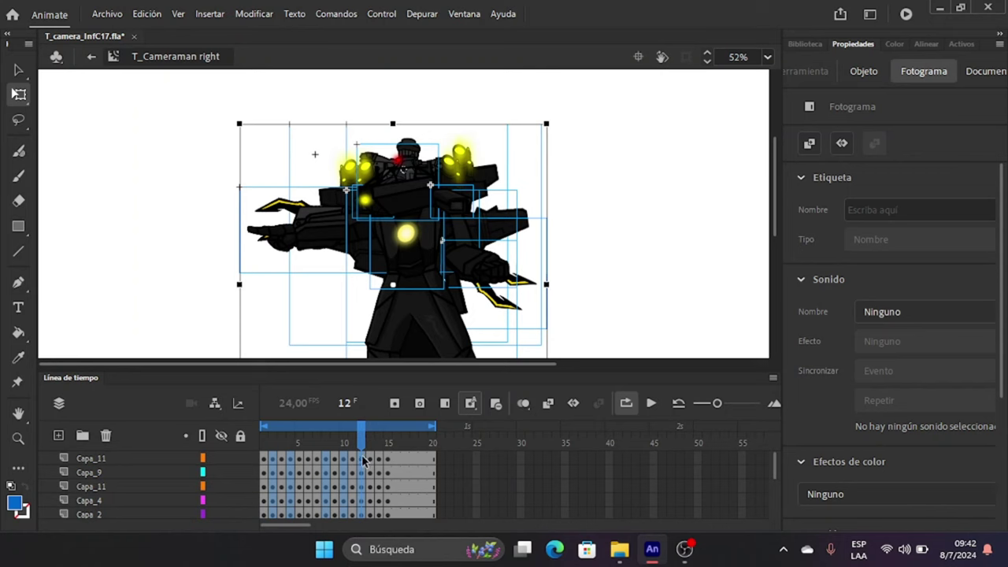
pyautogui.rightClick(364, 462)
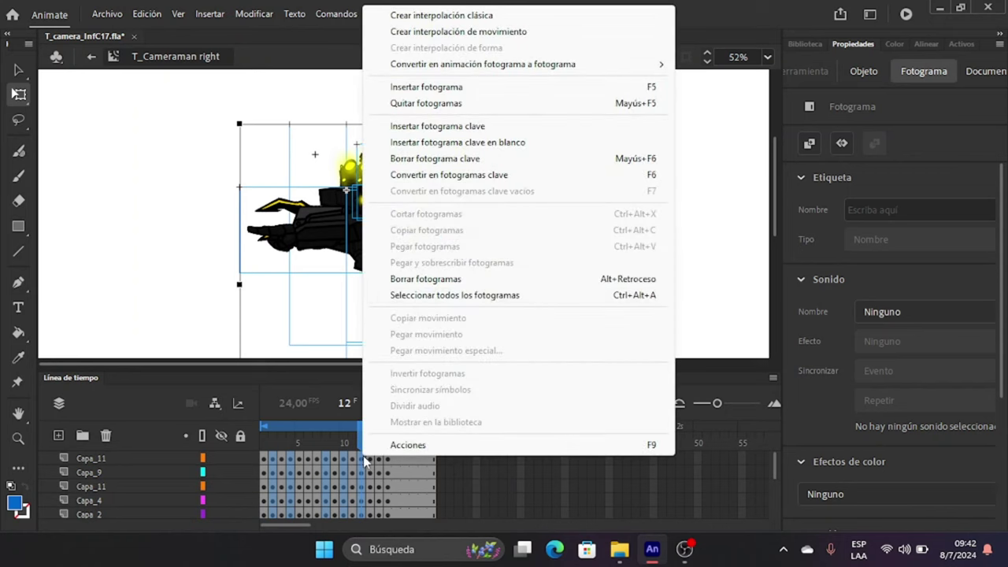
pyautogui.click(523, 174)
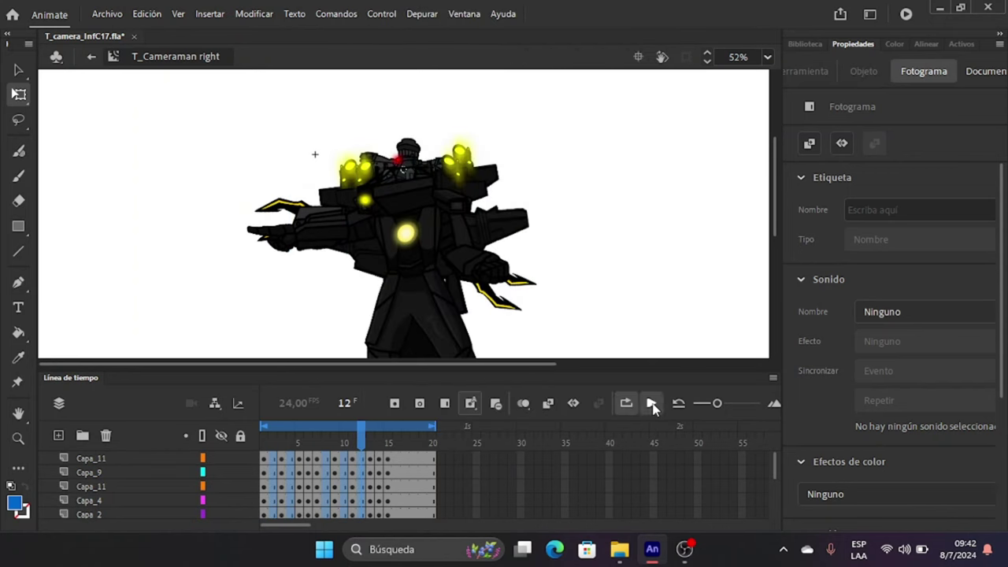
# Preview the T_Cameraman right animation, open the T_Cameraman UP symbol for editing and extend its playback loop range to frame 20.
pyautogui.click(652, 404)
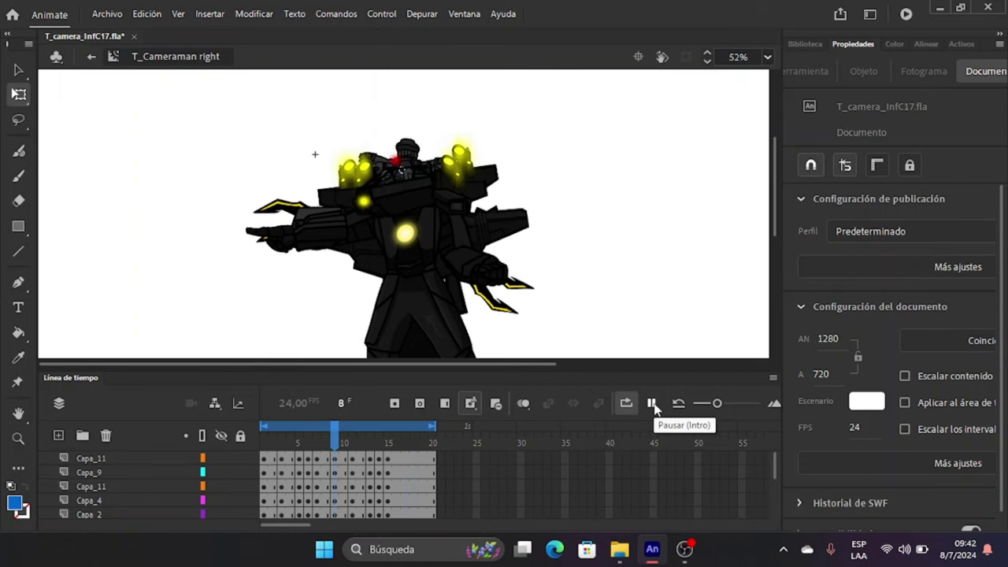
pyautogui.click(818, 44)
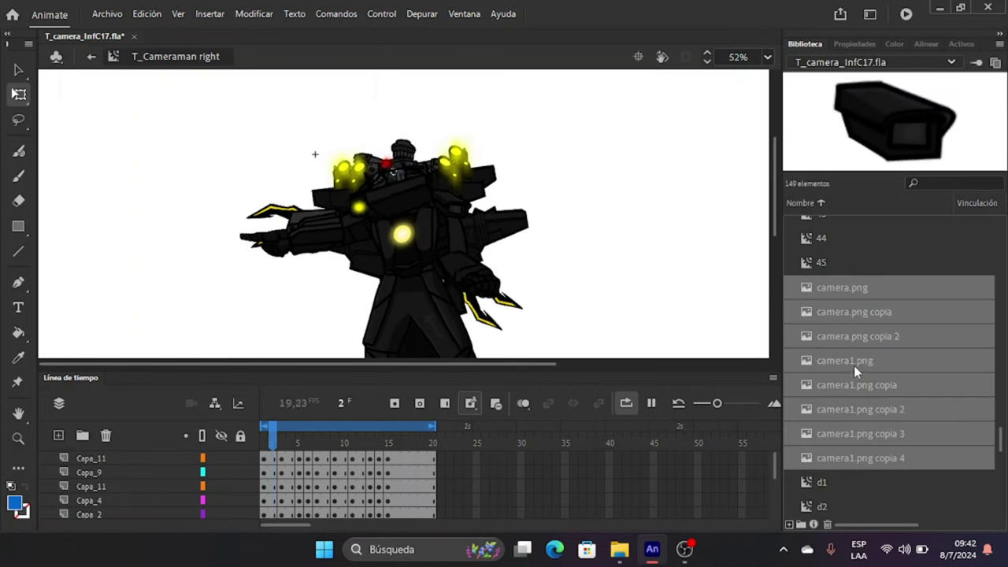
pyautogui.scroll(-15, 803, 476)
pyautogui.scroll(-2, 804, 477)
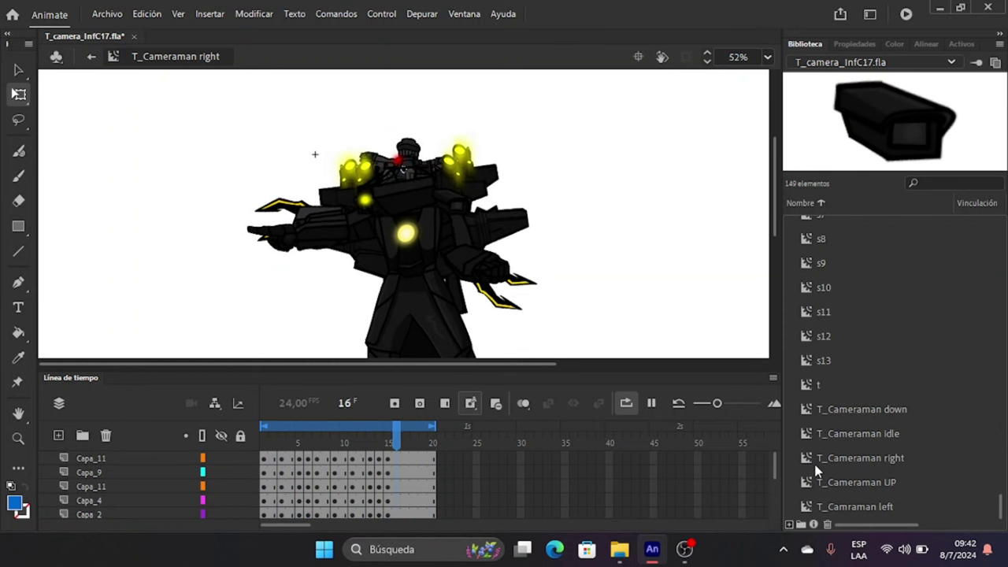
pyautogui.doubleClick(809, 482)
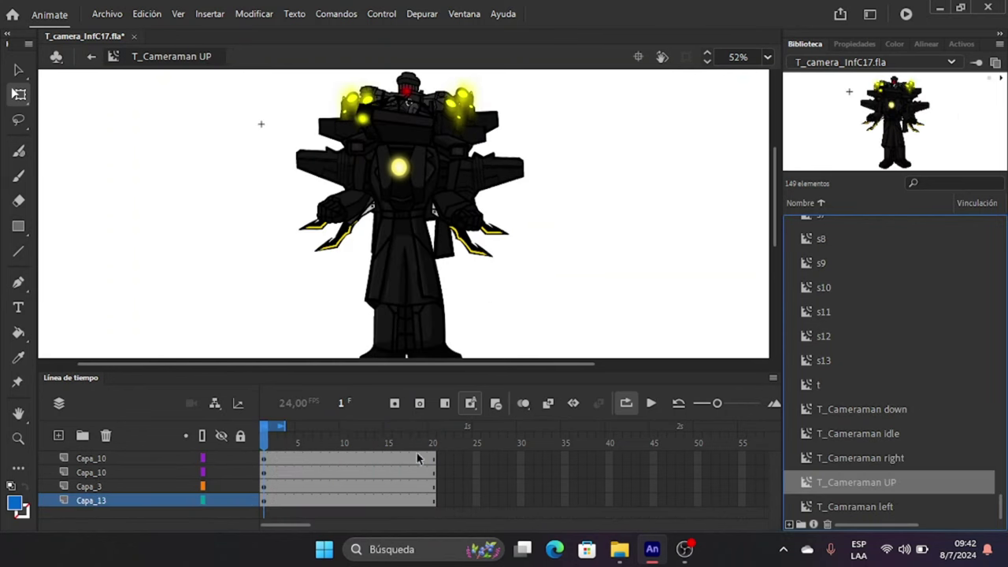
pyautogui.moveTo(288, 438); pyautogui.dragTo(417, 463)
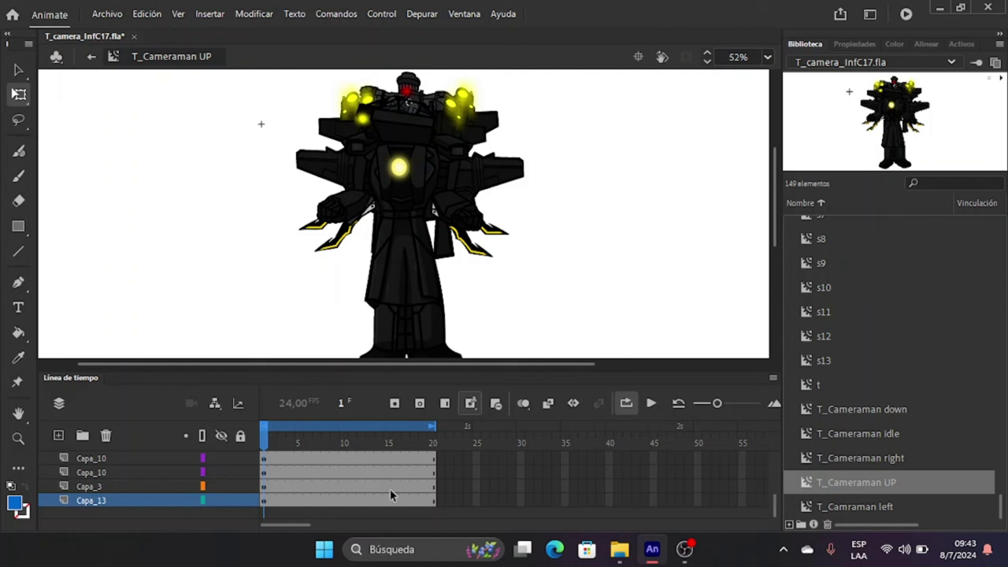
# Convert the frame 1 artwork on Capa_13 into movie clip w1 and the artwork on Capa_3 into movie clip w2.
pyautogui.click(265, 502)
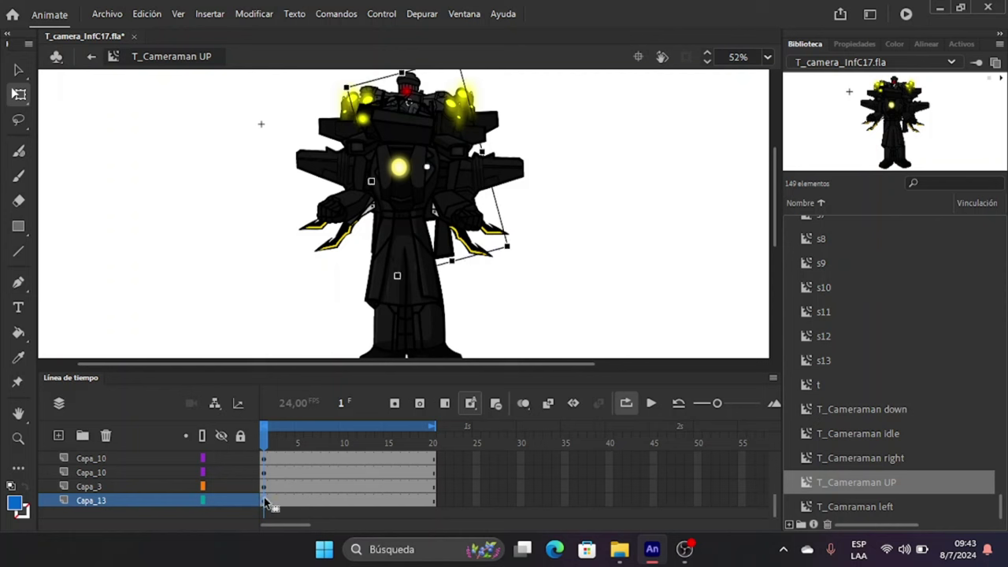
pyautogui.press('F8')
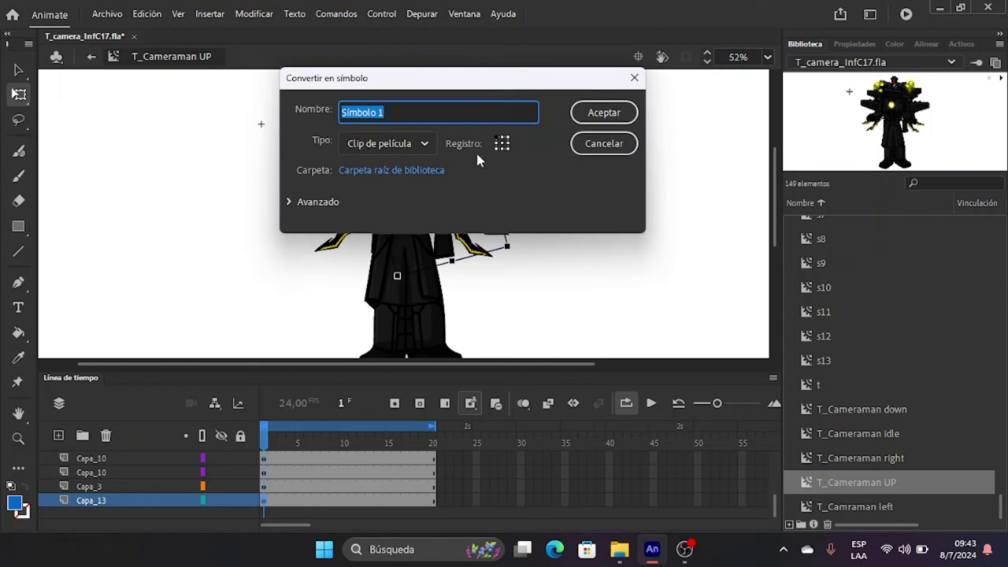
pyautogui.write('w1')
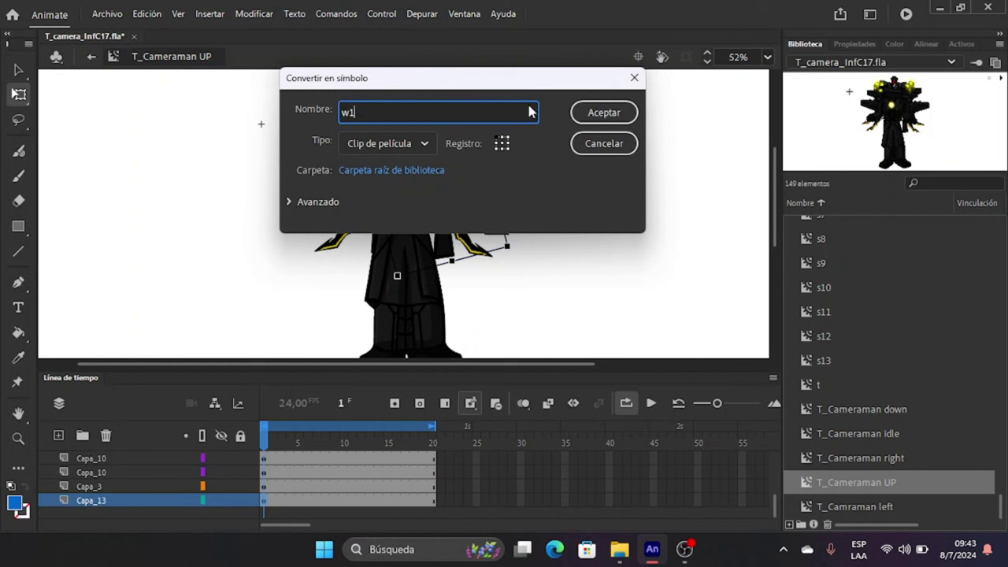
pyautogui.click(596, 113)
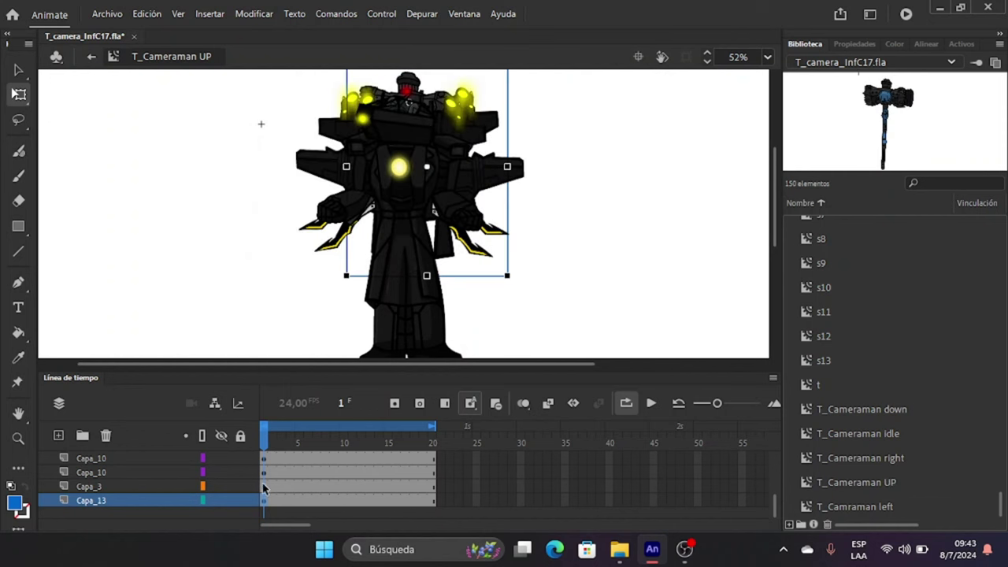
pyautogui.click(264, 487)
pyautogui.press('F8')
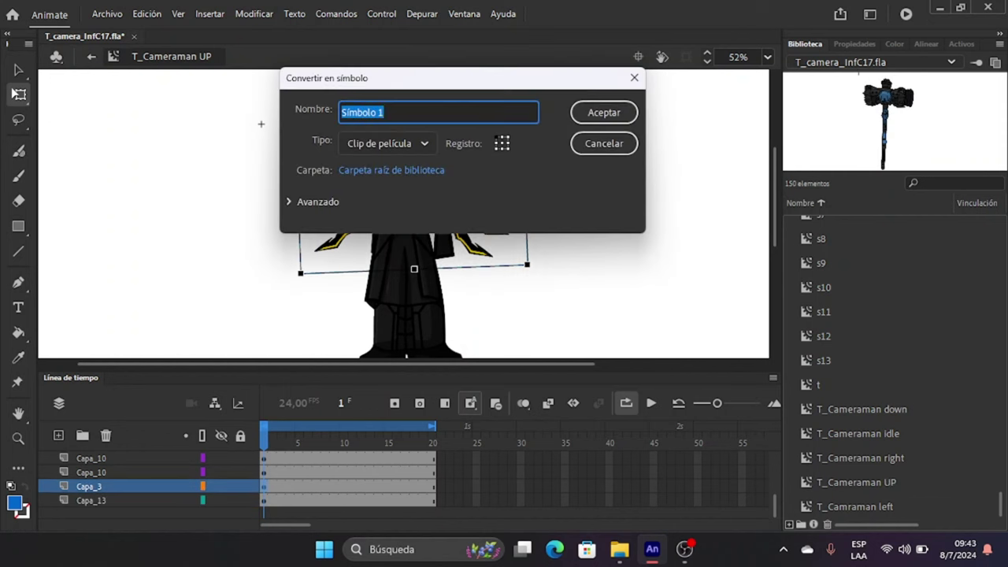
pyautogui.write('w2')
pyautogui.click(603, 113)
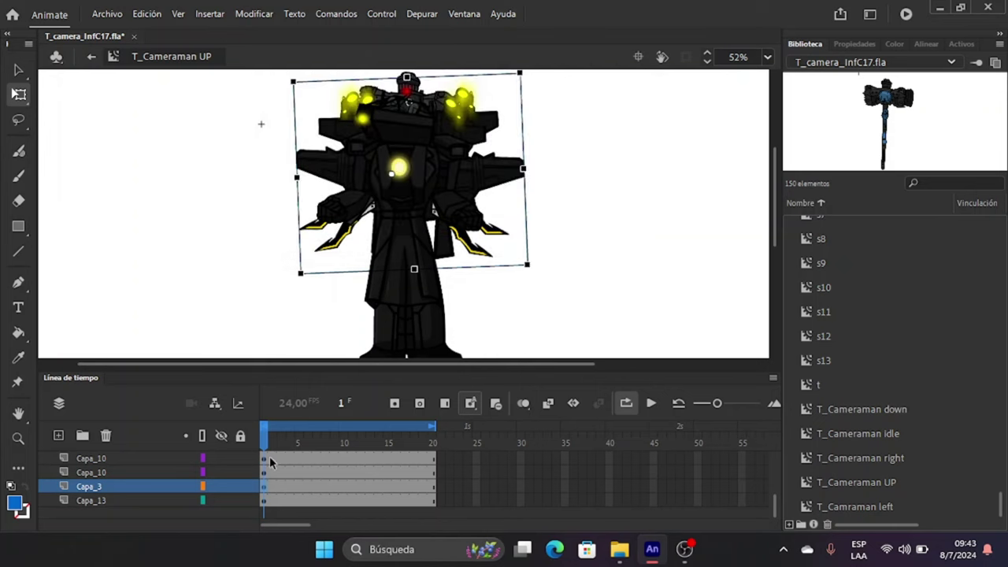
# Convert the blades on the lower Capa_10 layer into movie clip w3 and those on the upper Capa_10 layer into w4.
pyautogui.click(264, 472)
pyautogui.press('F8')
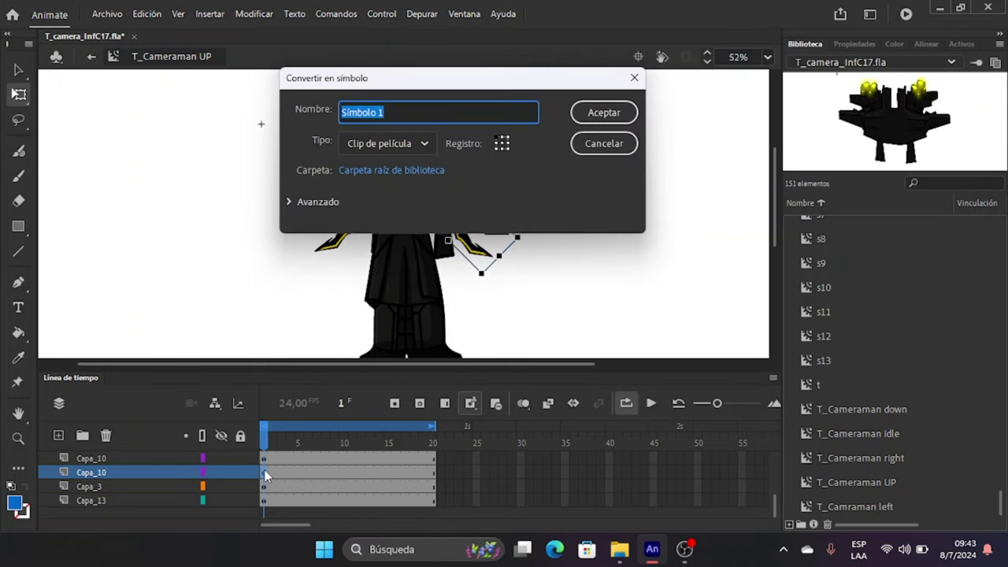
pyautogui.write('w3')
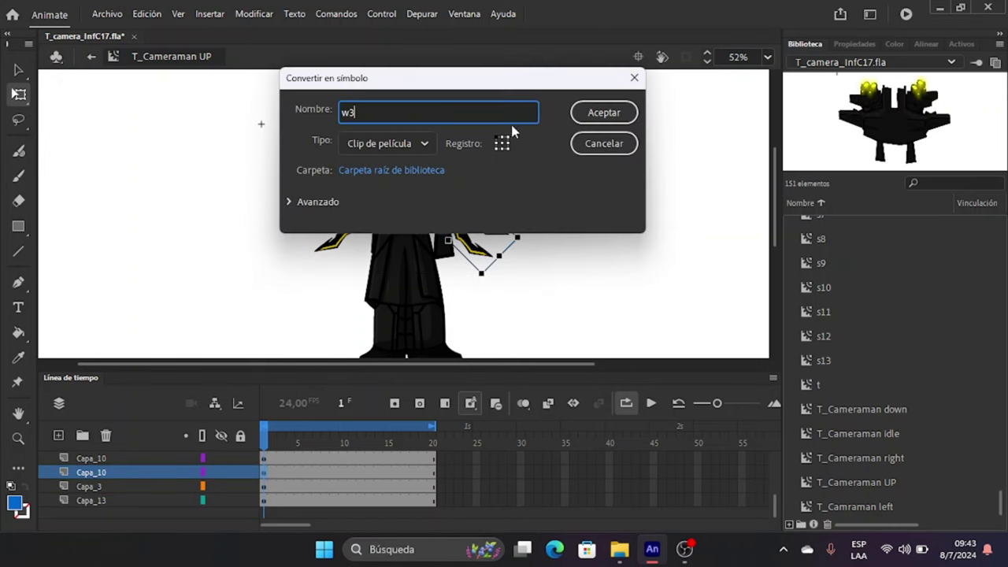
pyautogui.click(603, 113)
pyautogui.click(265, 459)
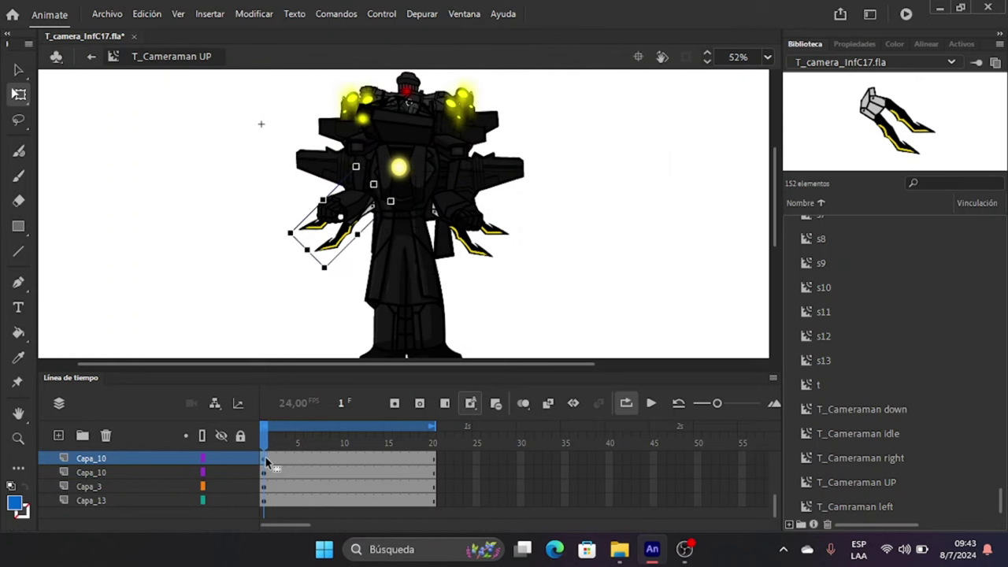
pyautogui.press('F8')
pyautogui.write('w4')
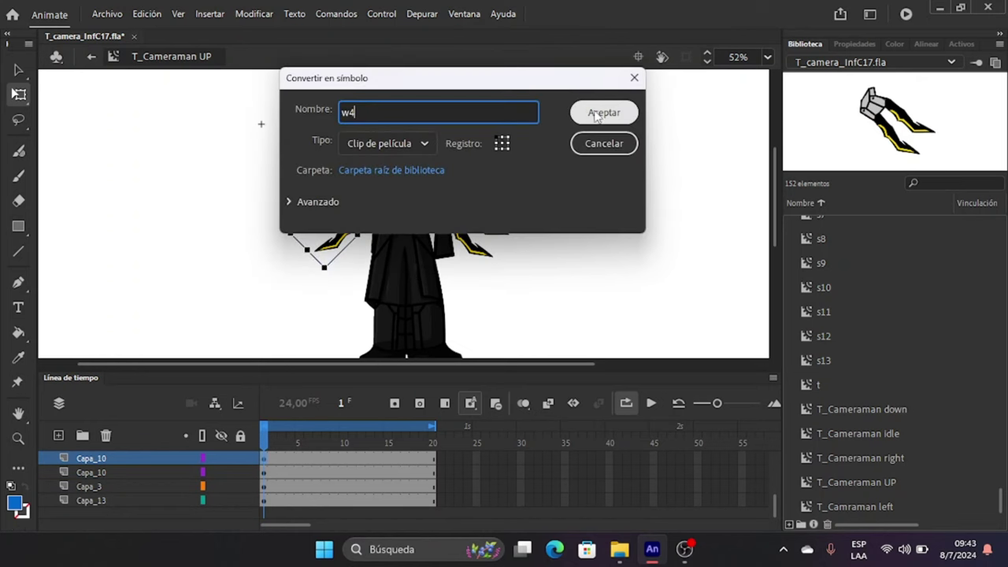
pyautogui.press('Return')
# Convert the upper arm on Capa_6 into the next movie clip in the w series and the fist on Capa_7 into movie clip w6.
pyautogui.scroll(2, 262, 471)
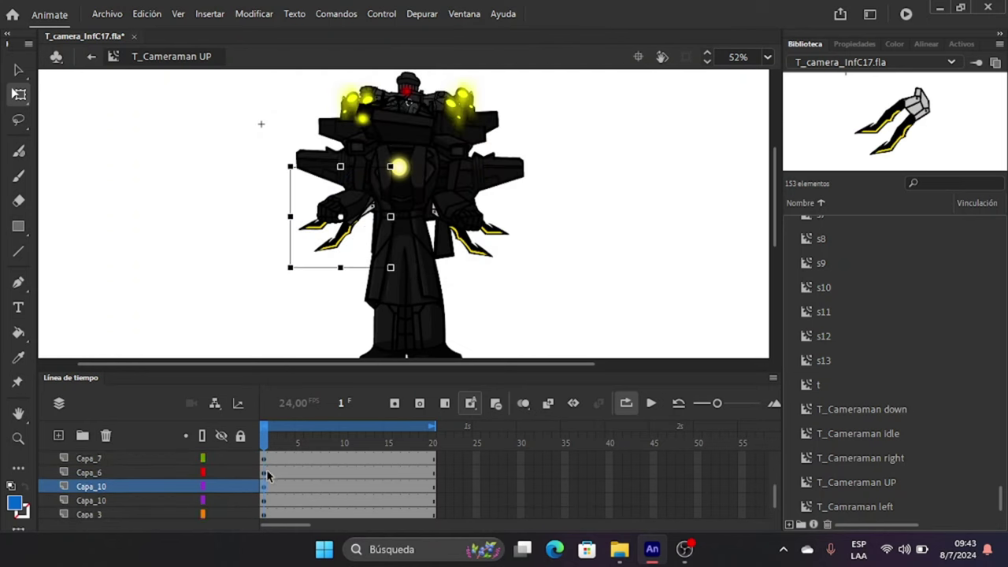
pyautogui.click(266, 473)
pyautogui.press('F8')
pyautogui.write('w')
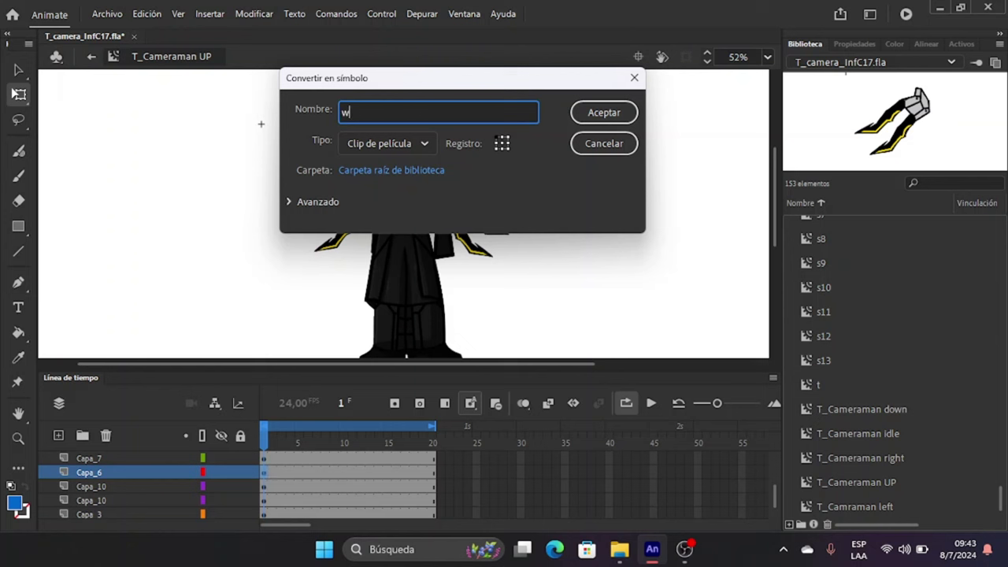
pyautogui.write('1')
pyautogui.click(603, 113)
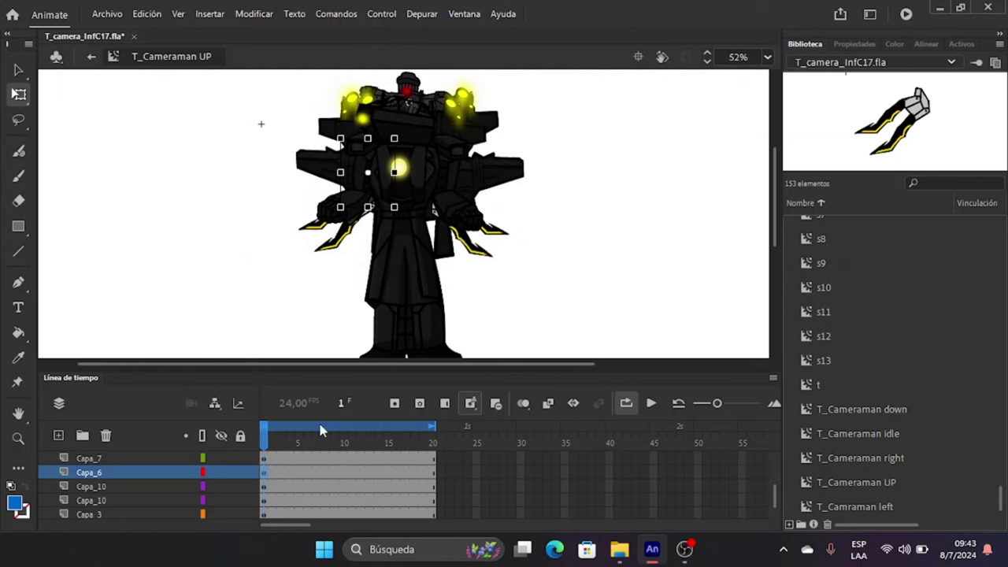
pyautogui.click(261, 458)
pyautogui.press('F8')
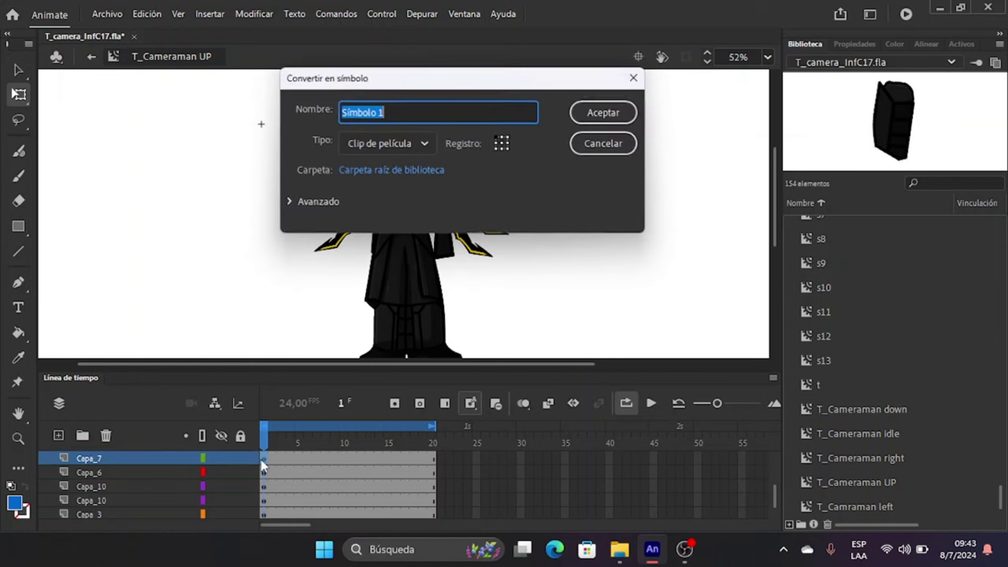
pyautogui.write('w6')
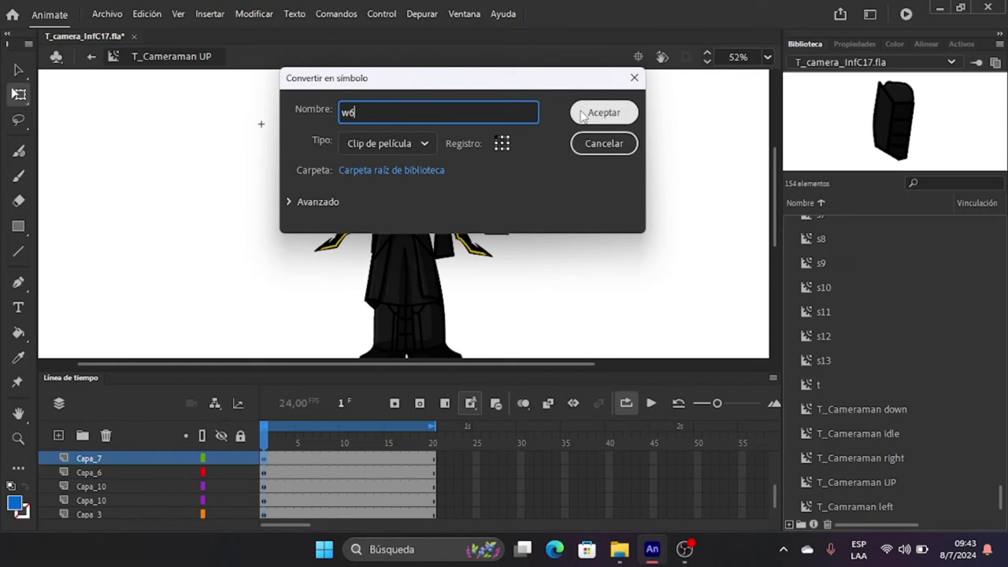
pyautogui.click(586, 115)
# Convert the upper arm on Capa_9 and the fist on Capa_8 into separate movie clips, continuing the w numbering after w6.
pyautogui.scroll(1, 266, 470)
pyautogui.click(265, 470)
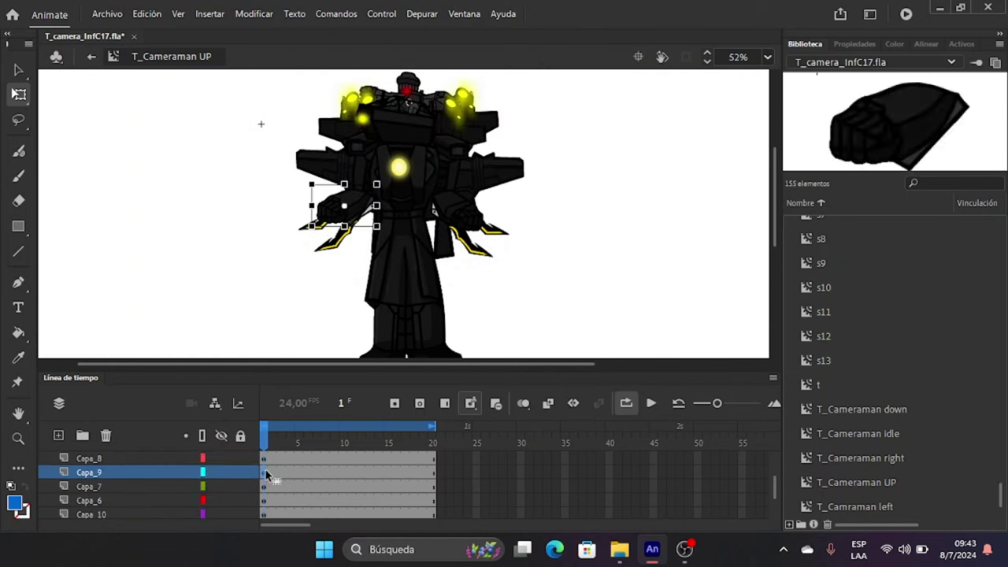
pyautogui.press('F8')
pyautogui.write('w')
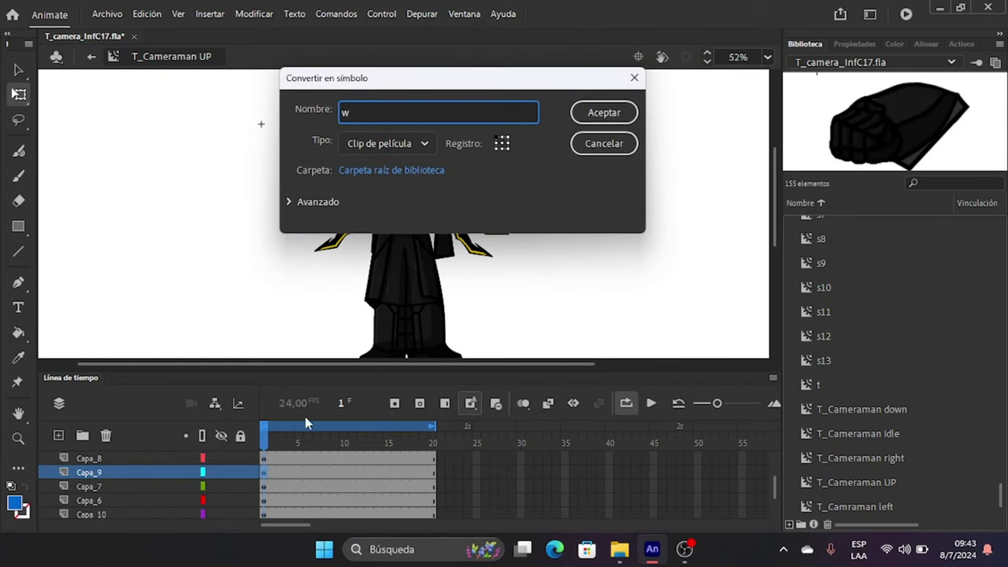
pyautogui.write('1')
pyautogui.click(603, 113)
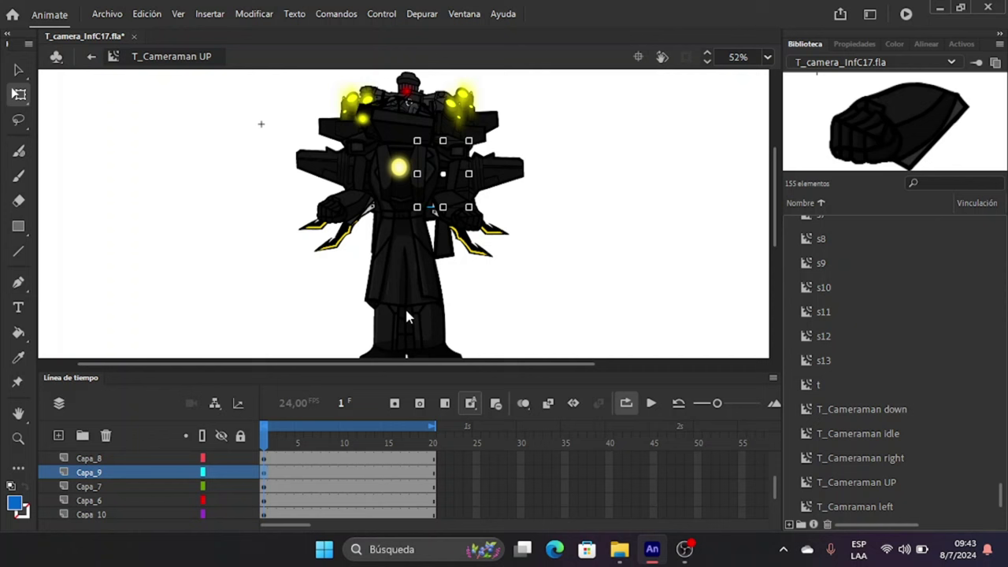
pyautogui.click(265, 460)
pyautogui.press('F8')
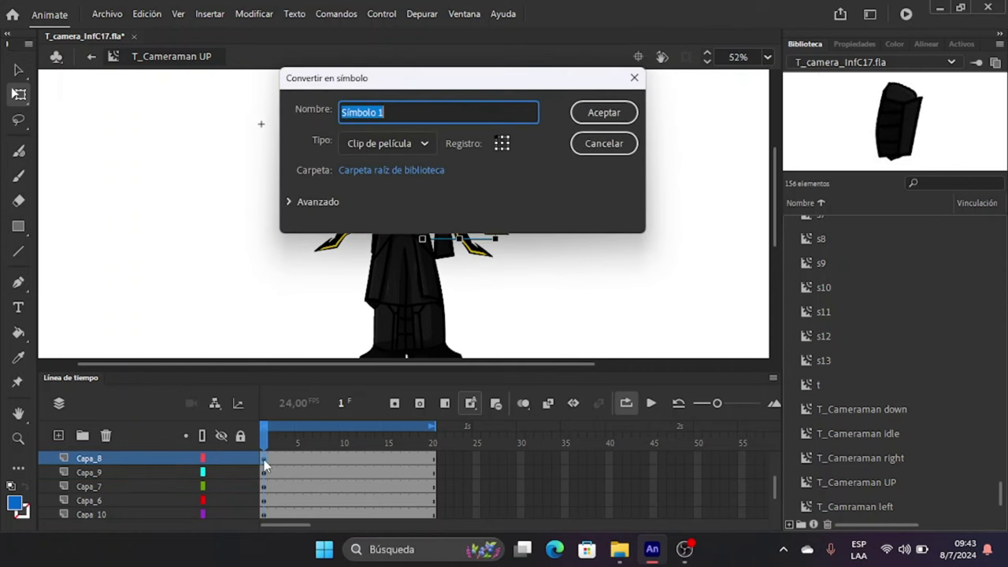
pyautogui.write('w')
pyautogui.write('1')
pyautogui.click(584, 115)
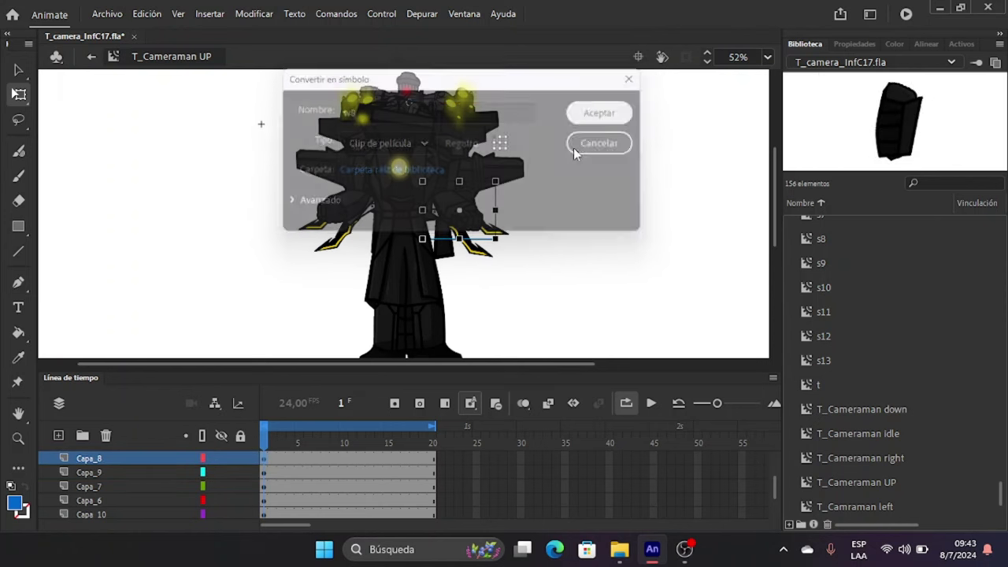
# Convert the legs artwork on Capa_1 into movie clip w9 and the glowing chest on Capa_4 into movie clip w10.
pyautogui.scroll(1, 267, 474)
pyautogui.click(262, 489)
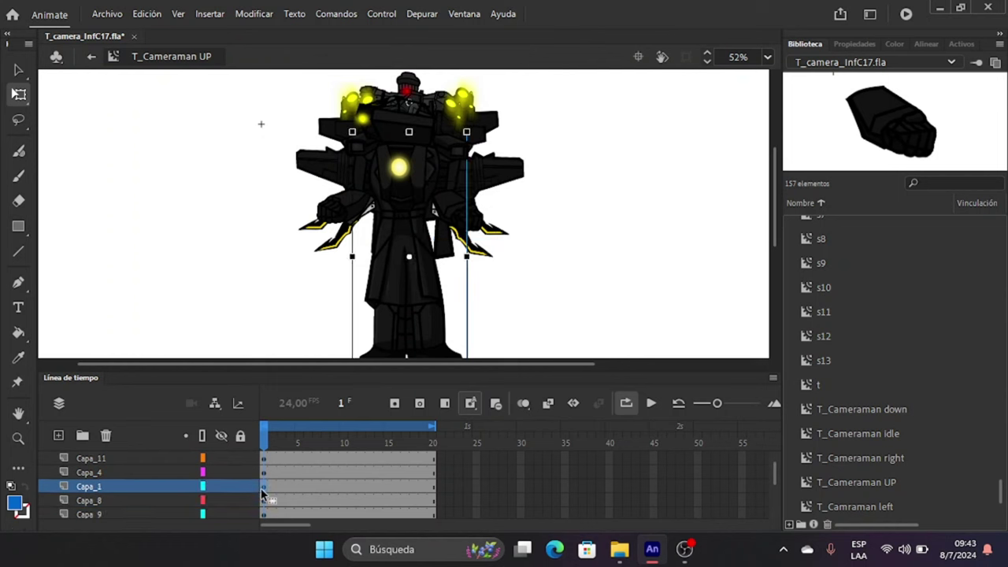
pyautogui.press('F8')
pyautogui.write('w9')
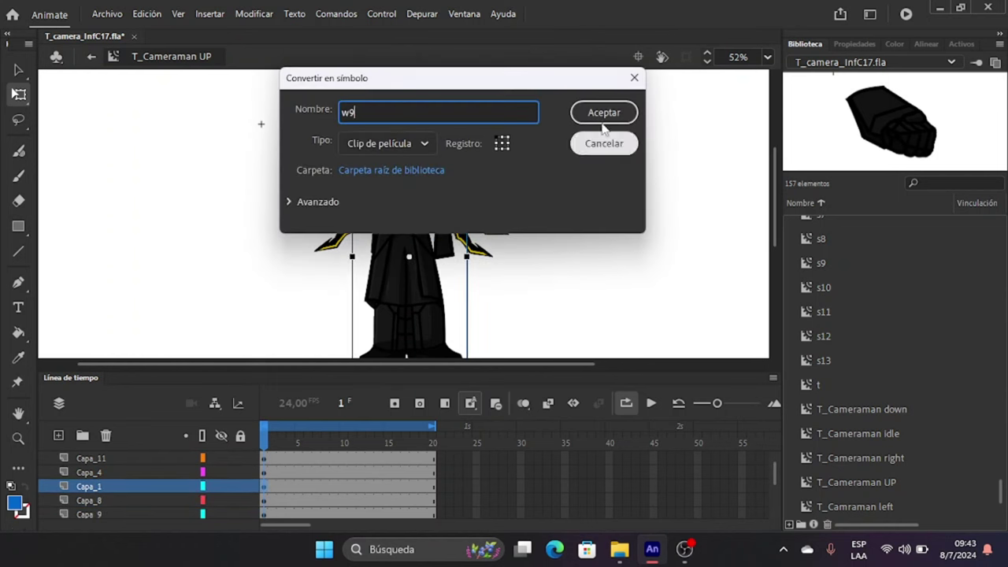
pyautogui.click(607, 115)
pyautogui.click(265, 474)
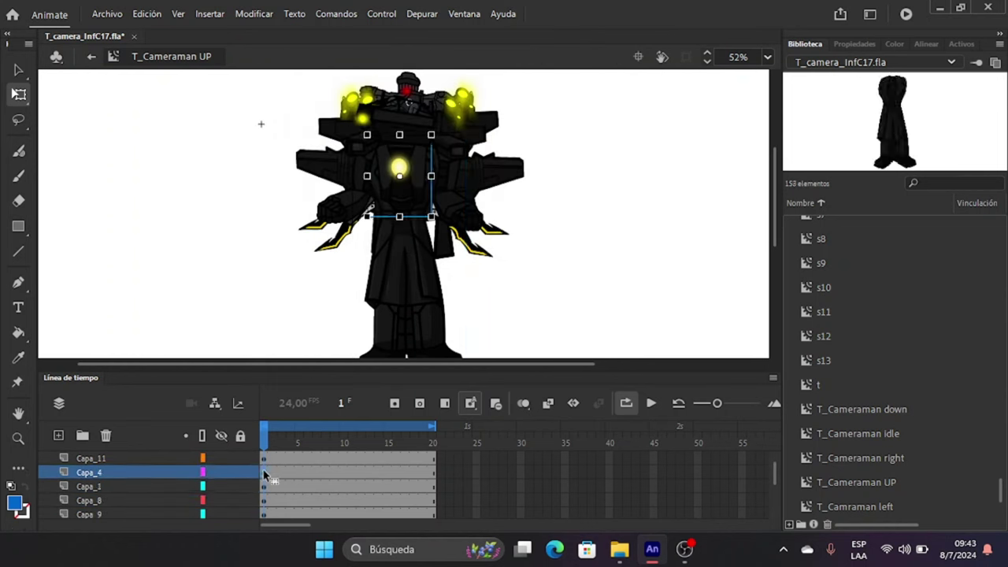
pyautogui.press('F8')
pyautogui.write('w10')
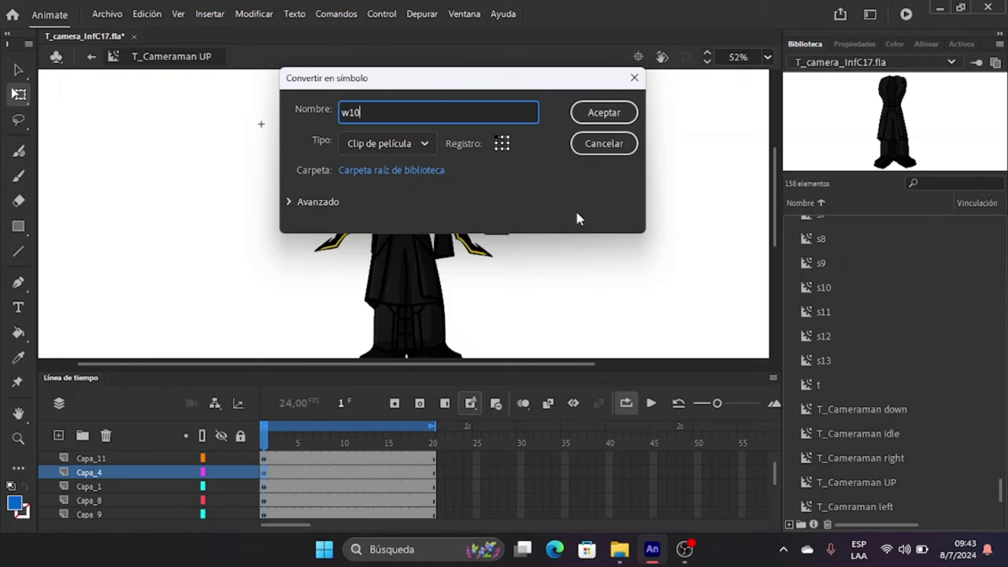
pyautogui.click(604, 112)
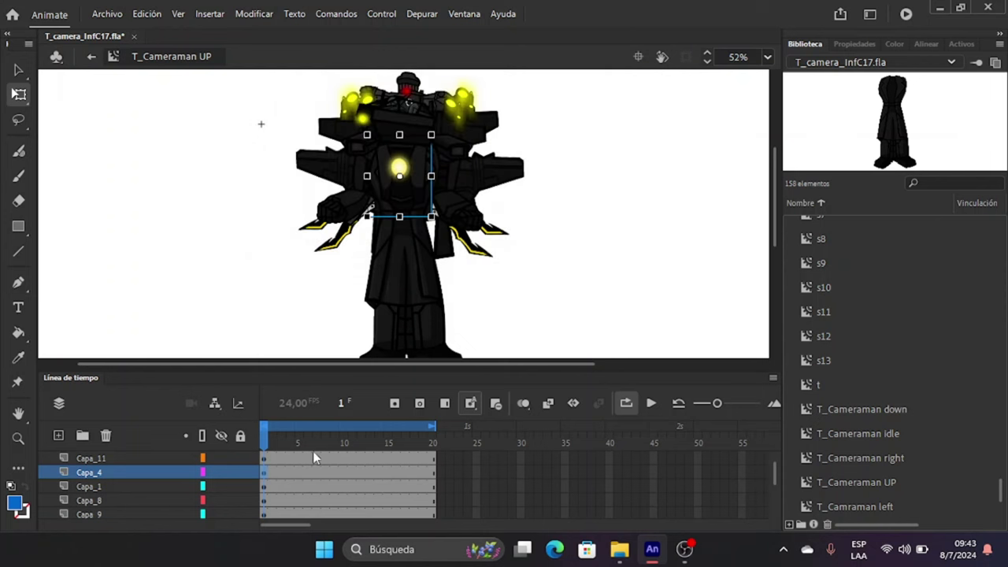
# Convert the shoulder camera on Capa_11 into movie clip w11 and the artwork on Capa_5 into movie clip w12.
pyautogui.click(264, 457)
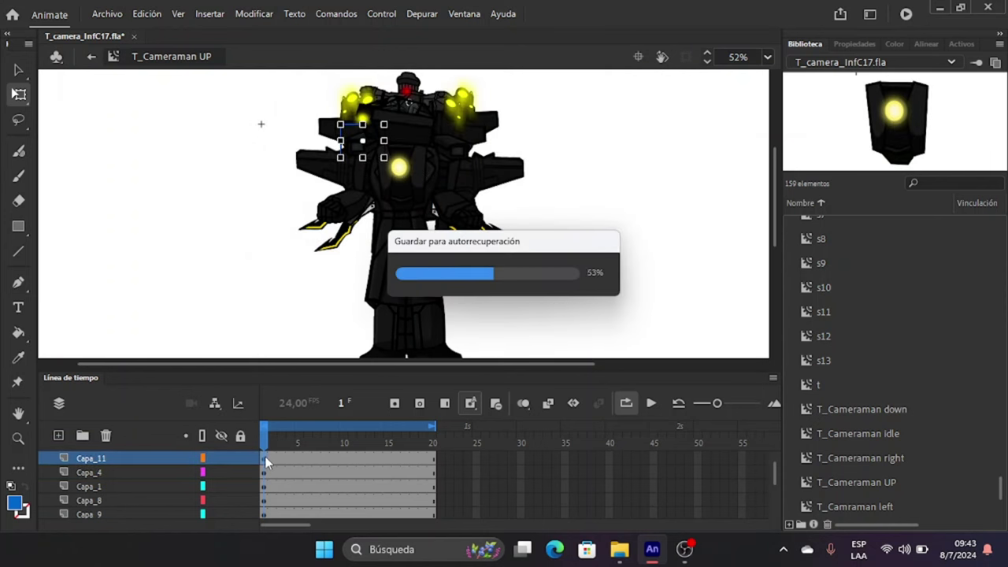
pyautogui.scroll(1, 264, 457)
pyautogui.press('F8')
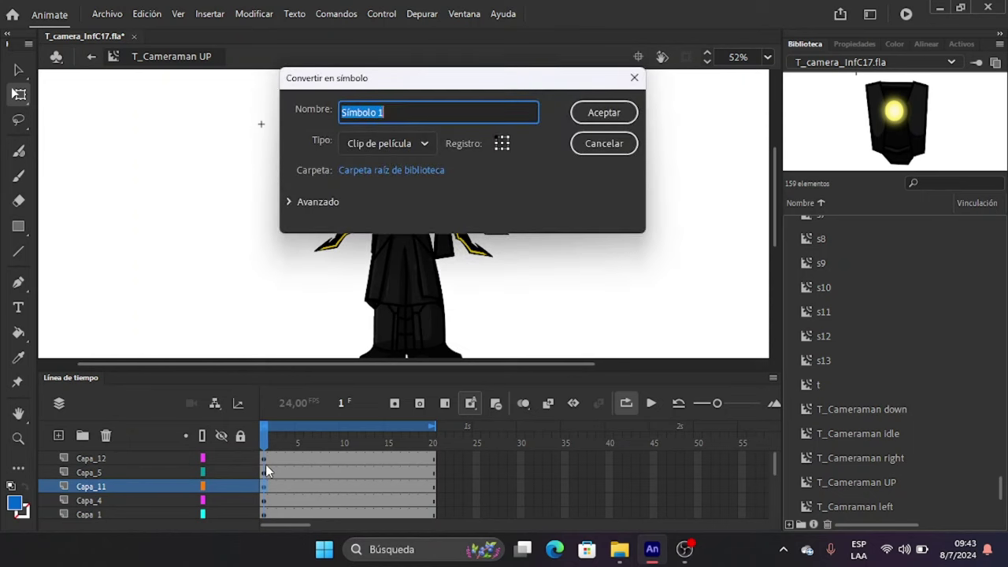
pyautogui.write('w11')
pyautogui.click(619, 119)
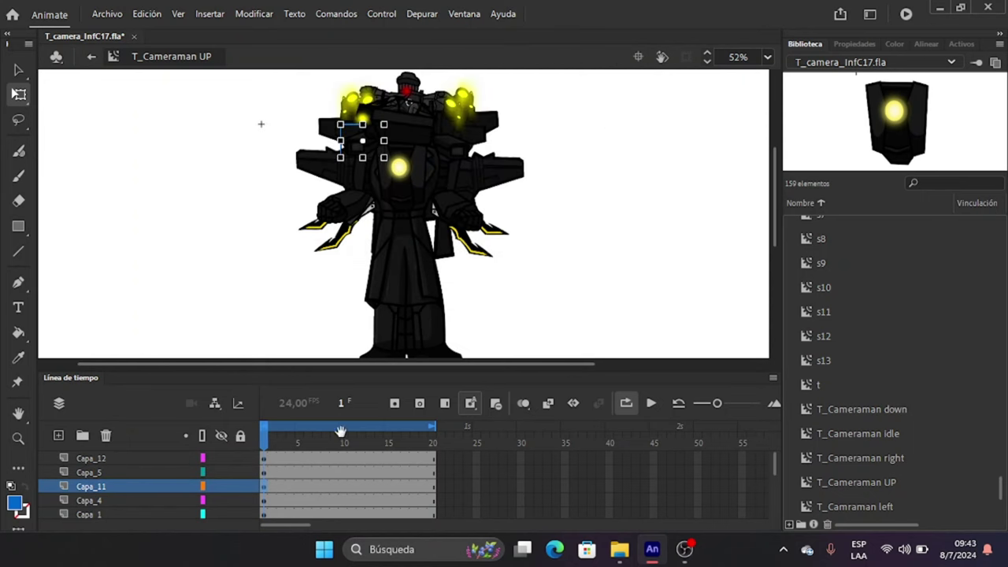
pyautogui.click(266, 473)
pyautogui.press('F8')
pyautogui.write('w12')
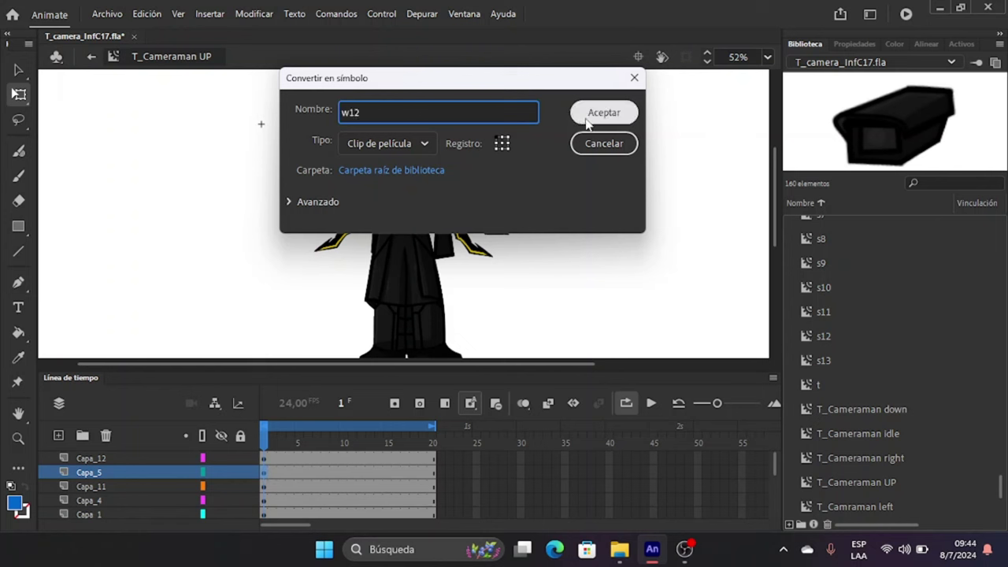
pyautogui.click(590, 117)
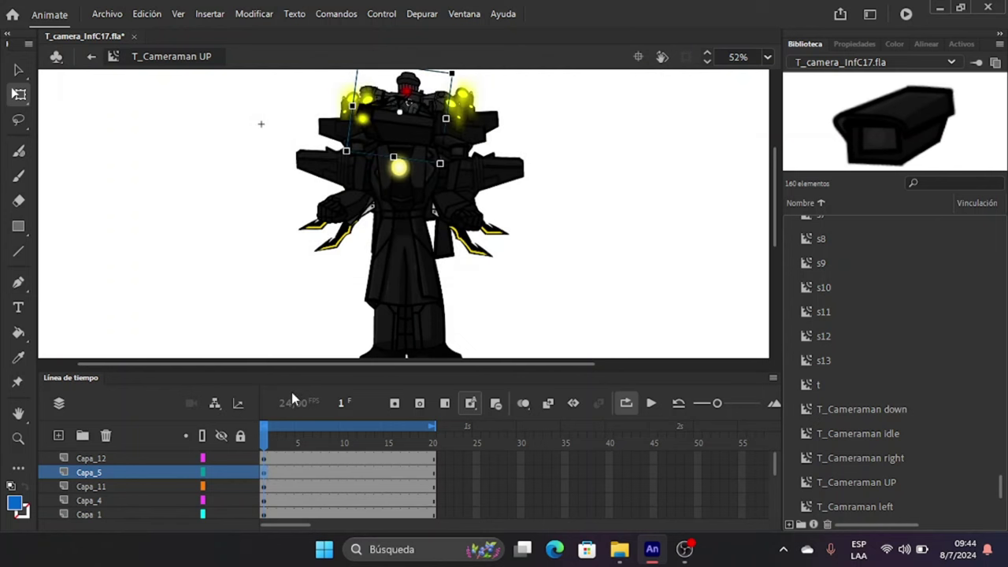
# Convert the shoulder camera artwork on Capa_12 into movie clip w13.
pyautogui.click(264, 460)
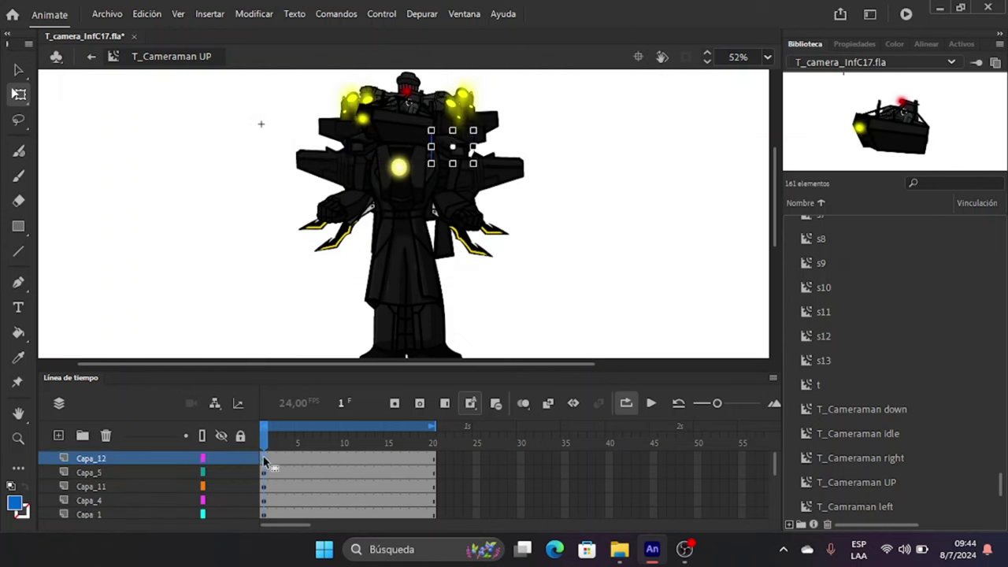
pyautogui.press('F8')
pyautogui.write('w13')
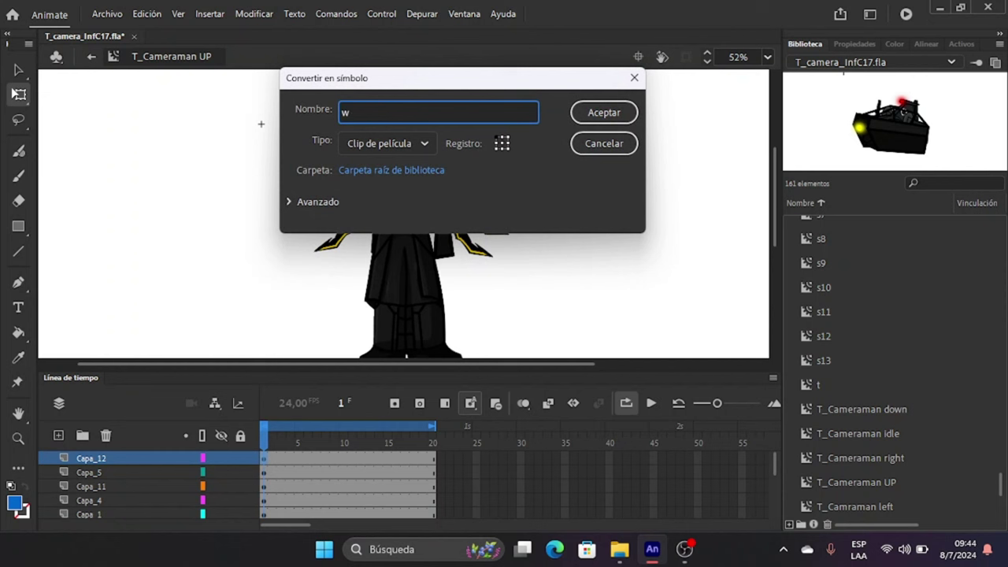
pyautogui.click(611, 115)
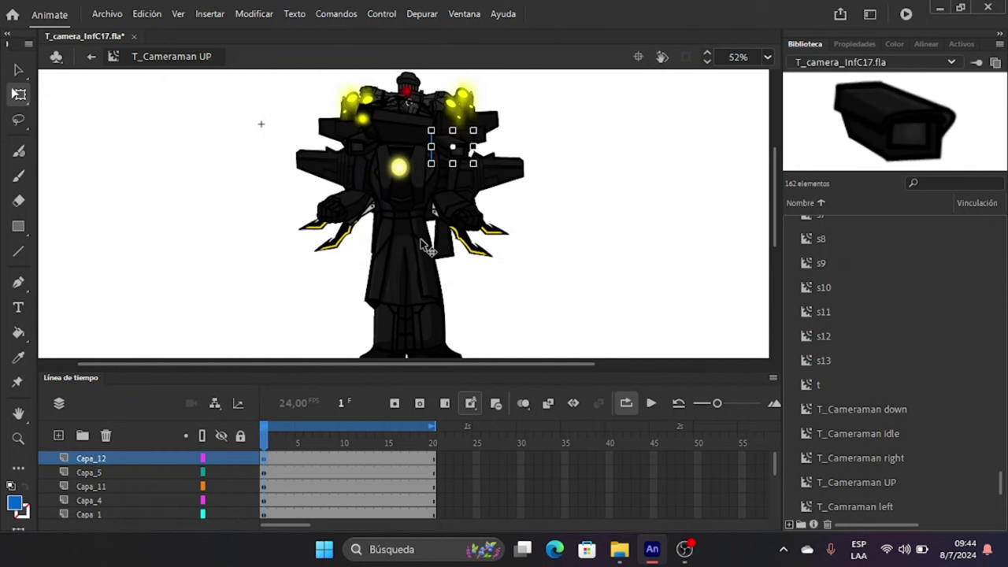
# Move the transformation points of both shoulder cameras, on Capa_12 and Capa_11, inward to the sides facing the torso.
pyautogui.click(264, 445)
pyautogui.click(262, 468)
pyautogui.click(265, 457)
pyautogui.keyDown('ctrl'); pyautogui.scroll(5, 429, 151); pyautogui.keyUp('ctrl')
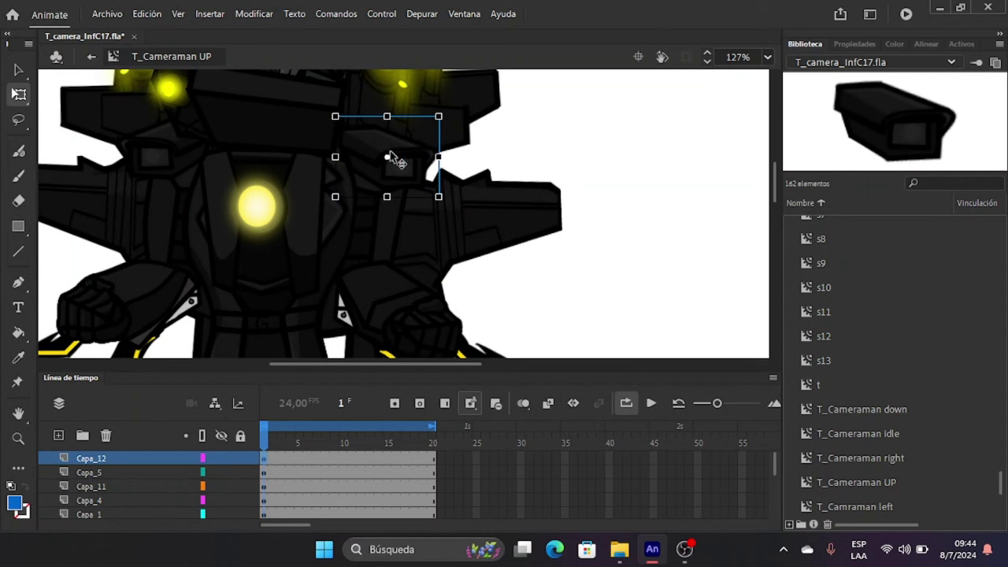
pyautogui.moveTo(377, 155); pyautogui.dragTo(354, 154)
pyautogui.click(158, 157)
pyautogui.moveTo(169, 151); pyautogui.dragTo(196, 154)
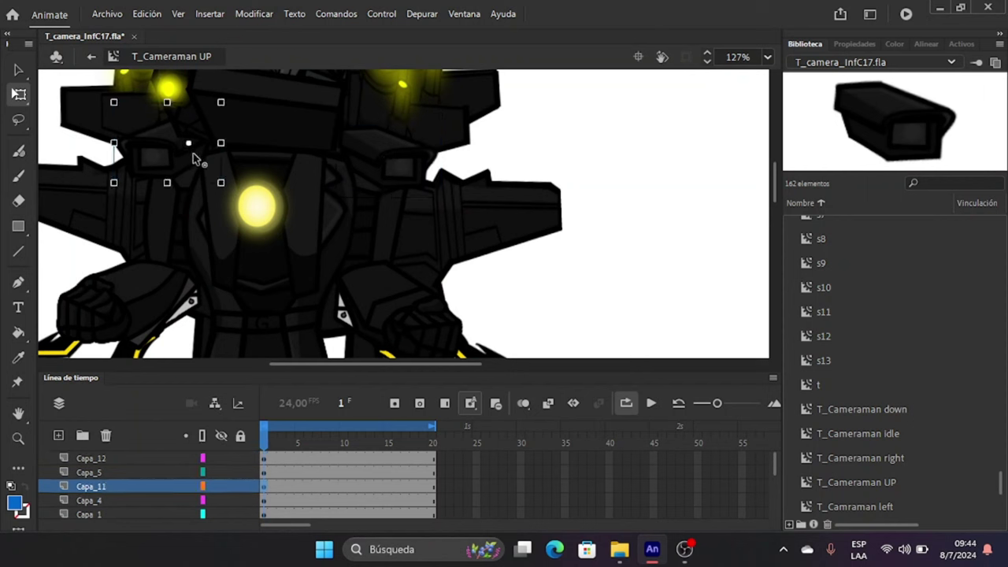
# Move the transformation point of the Capa_5 upper body piece down toward the chest and that of the Capa_1 legs down to the feet.
pyautogui.click(266, 107)
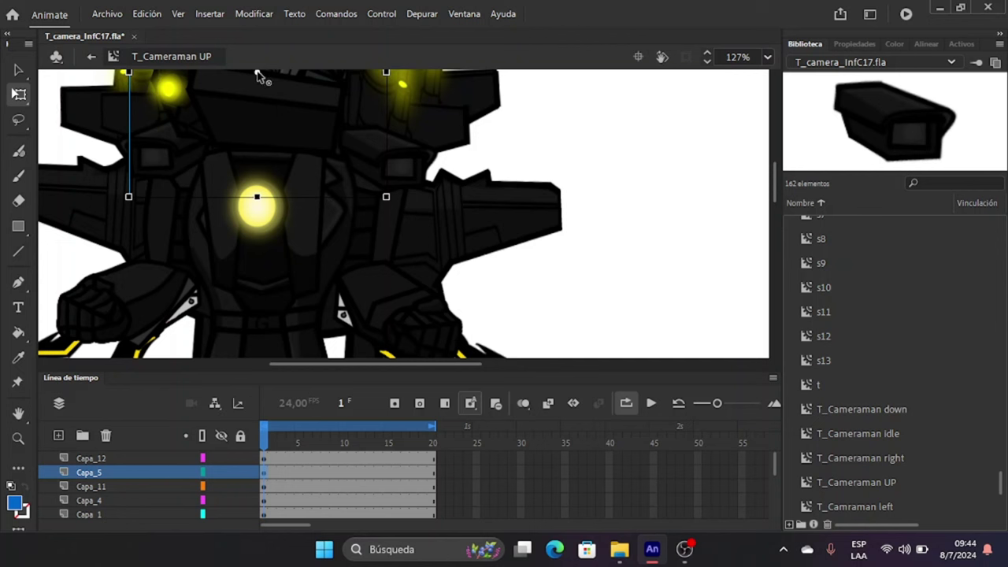
pyautogui.moveTo(259, 75); pyautogui.dragTo(267, 148)
pyautogui.click(162, 234)
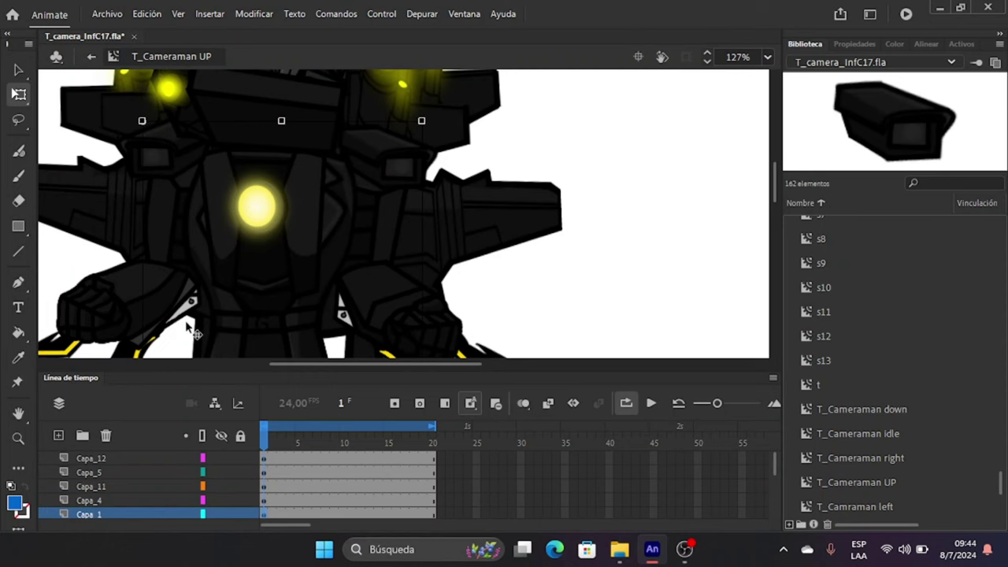
pyautogui.scroll(-10, 187, 323)
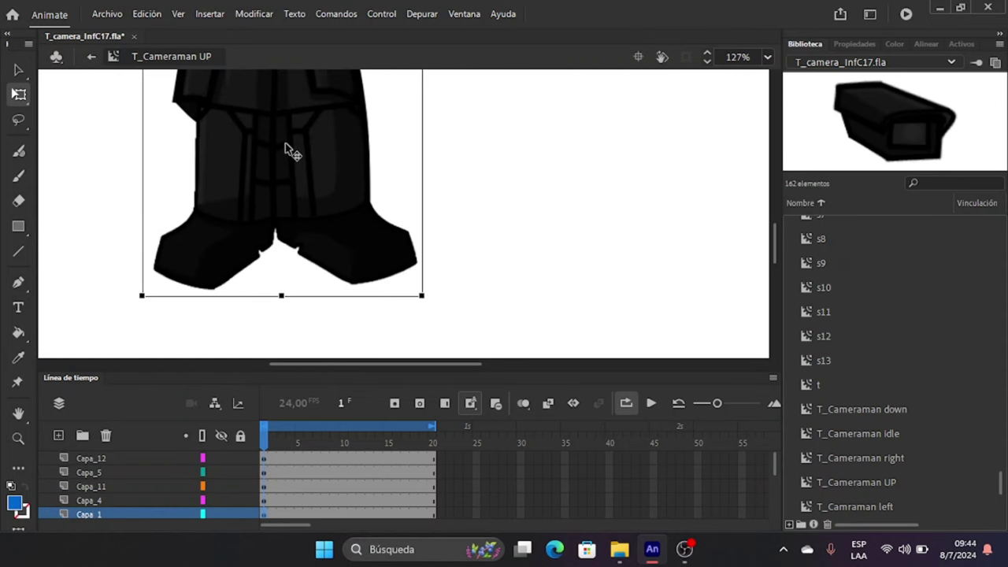
pyautogui.scroll(-2, 285, 143)
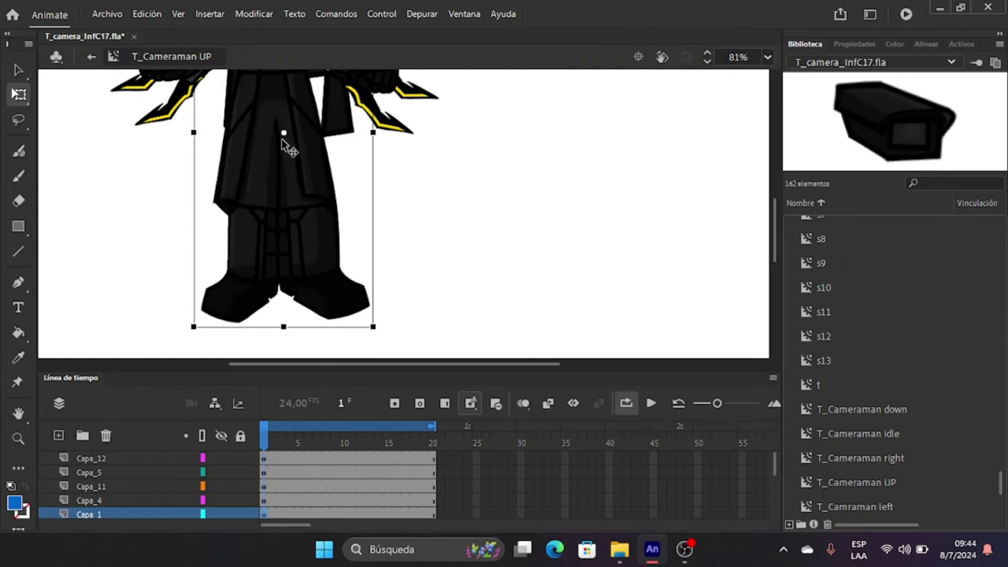
pyautogui.moveTo(282, 140); pyautogui.dragTo(278, 334)
pyautogui.click(142, 238)
# Raise the transformation points of the upper arms on Capa_6 and Capa_9 toward the shoulder joints.
pyautogui.scroll(5, 143, 252)
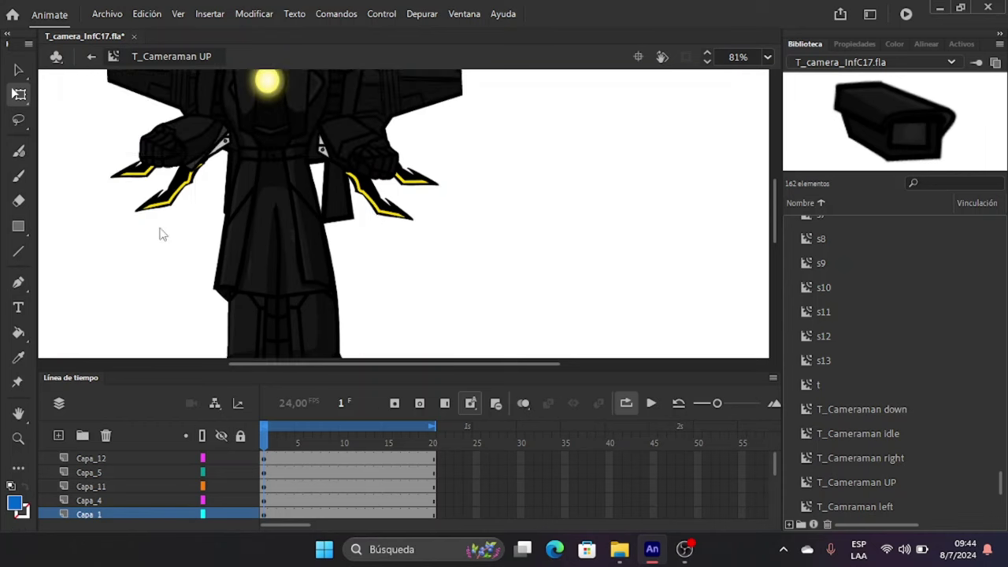
pyautogui.click(207, 181)
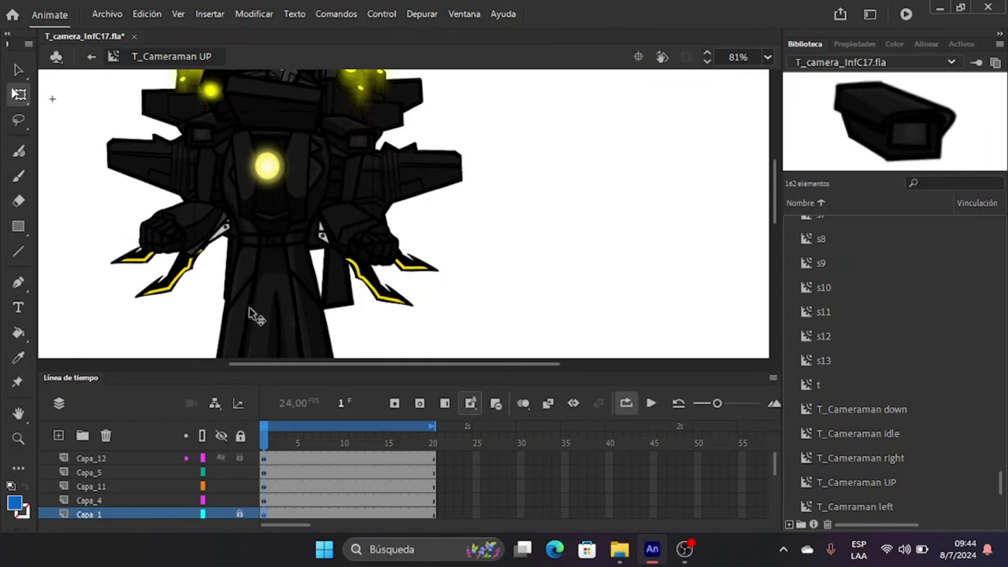
pyautogui.click(202, 189)
pyautogui.click(200, 186)
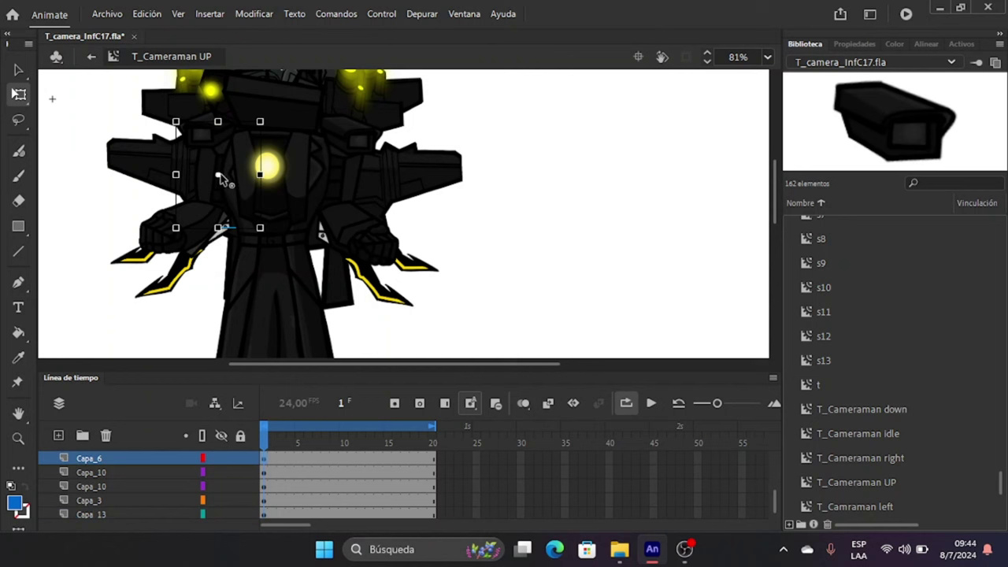
pyautogui.moveTo(219, 175); pyautogui.dragTo(225, 149)
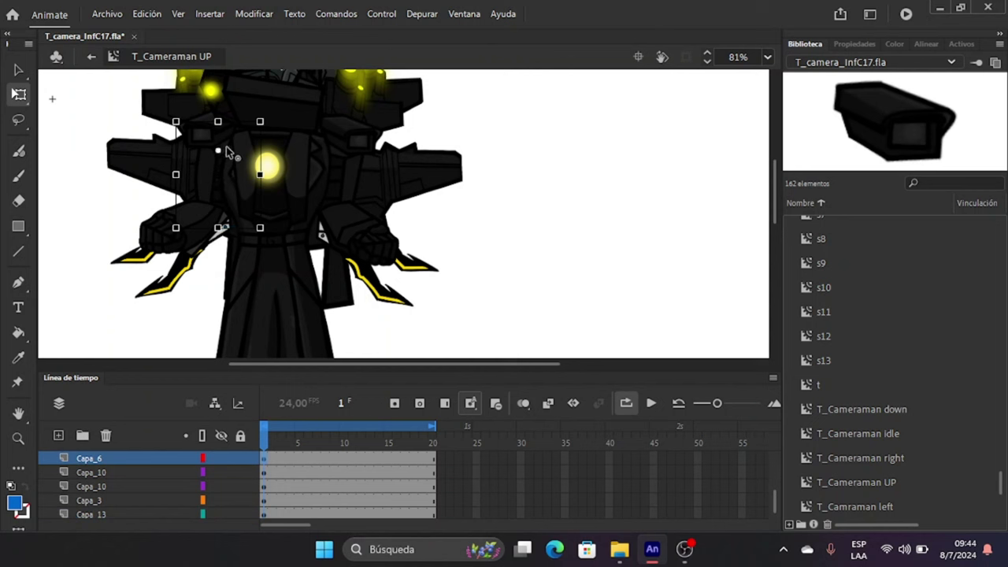
pyautogui.click(336, 180)
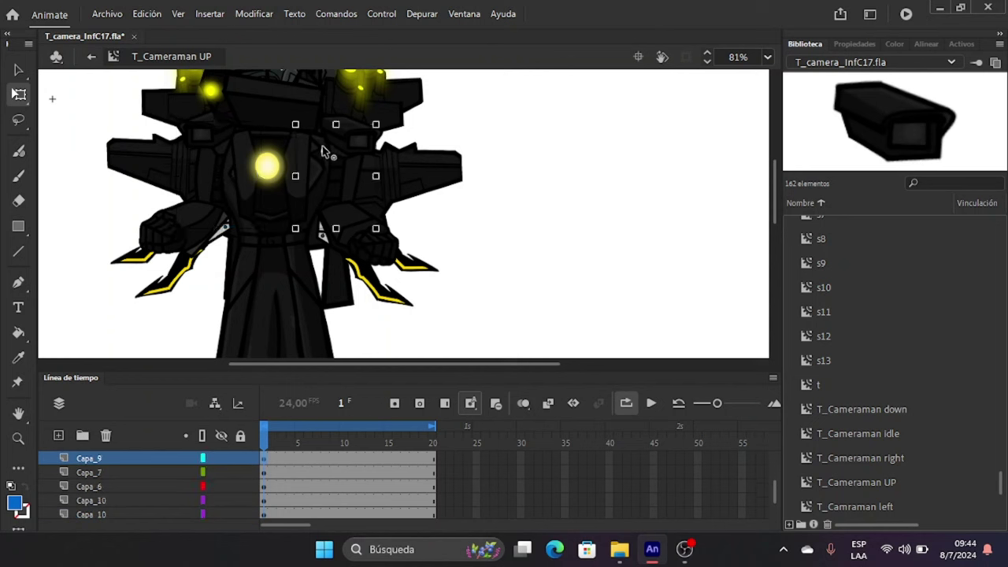
# Move the transformation points of the forearms with fists on Capa_8 and Capa_7 to their elbow joints.
pyautogui.click(373, 251)
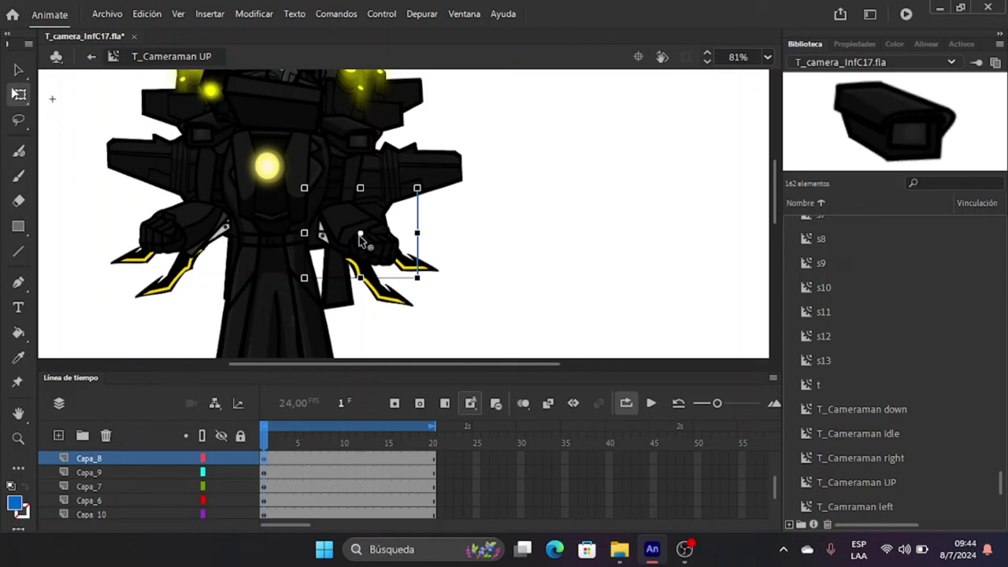
pyautogui.click(207, 226)
pyautogui.moveTo(181, 229); pyautogui.dragTo(206, 204)
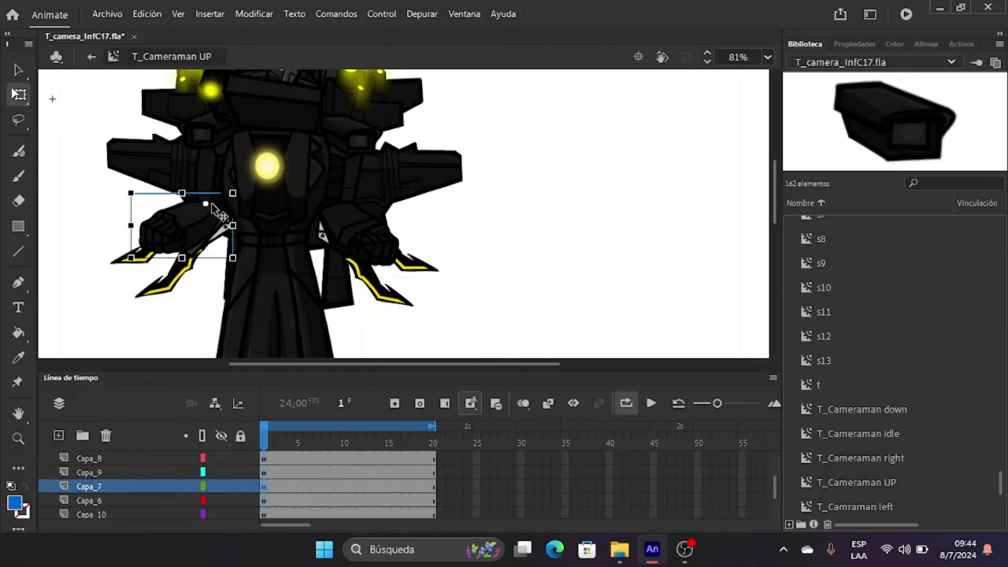
# Move the transformation points of the winged back piece and the camera head lower, placing the head's at the neck.
pyautogui.click(134, 161)
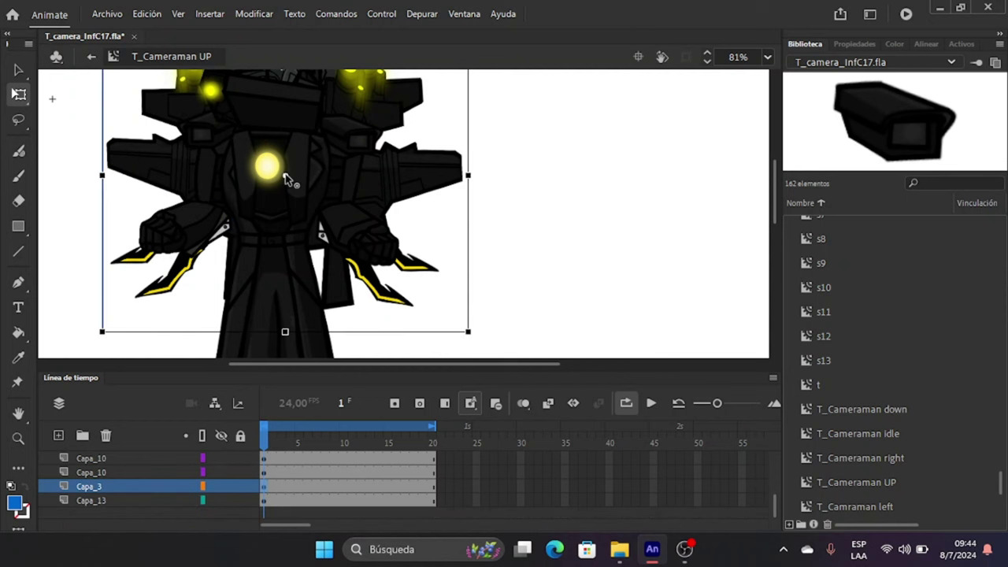
pyautogui.moveTo(286, 176); pyautogui.dragTo(285, 272)
pyautogui.scroll(3, 296, 211)
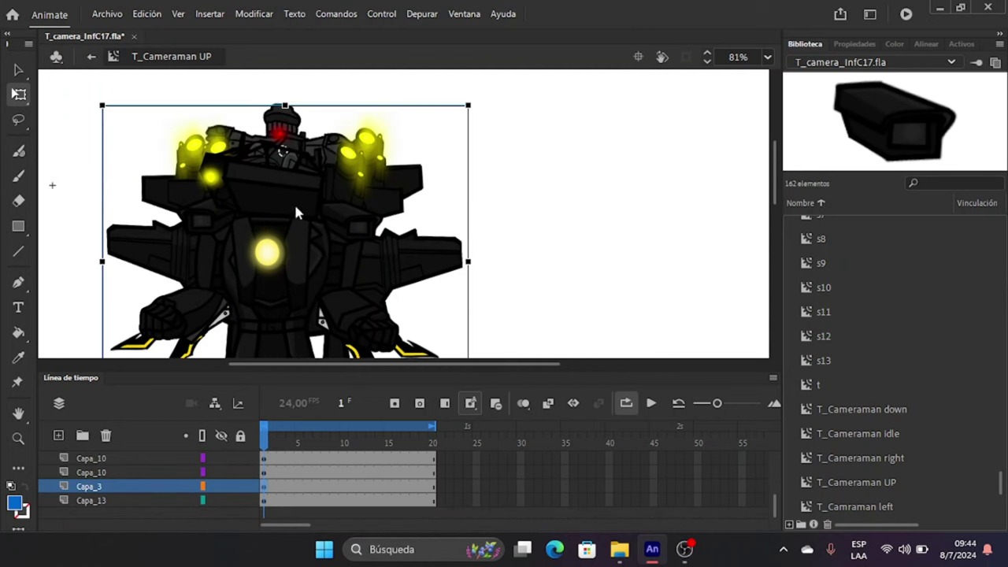
pyautogui.click(273, 100)
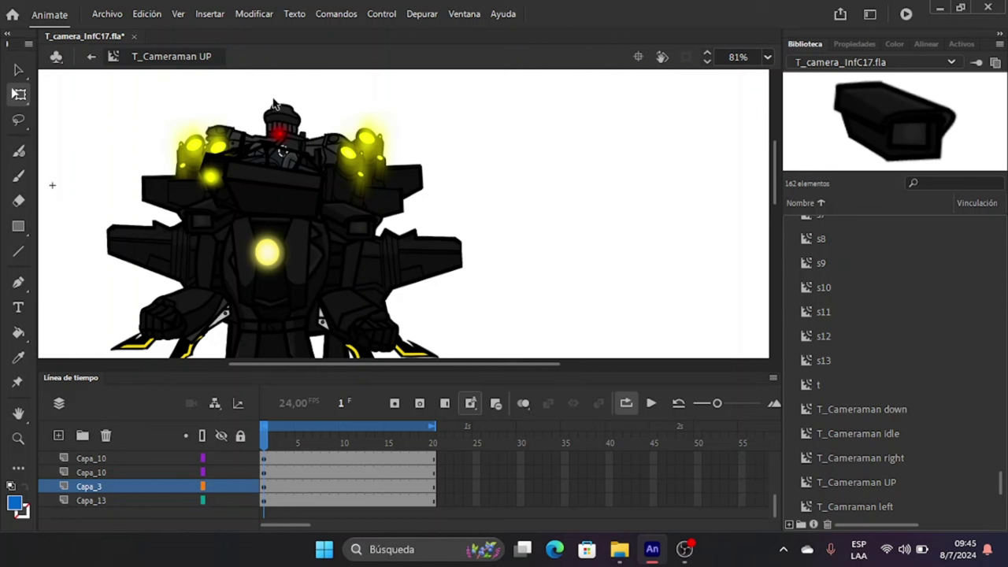
pyautogui.click(279, 106)
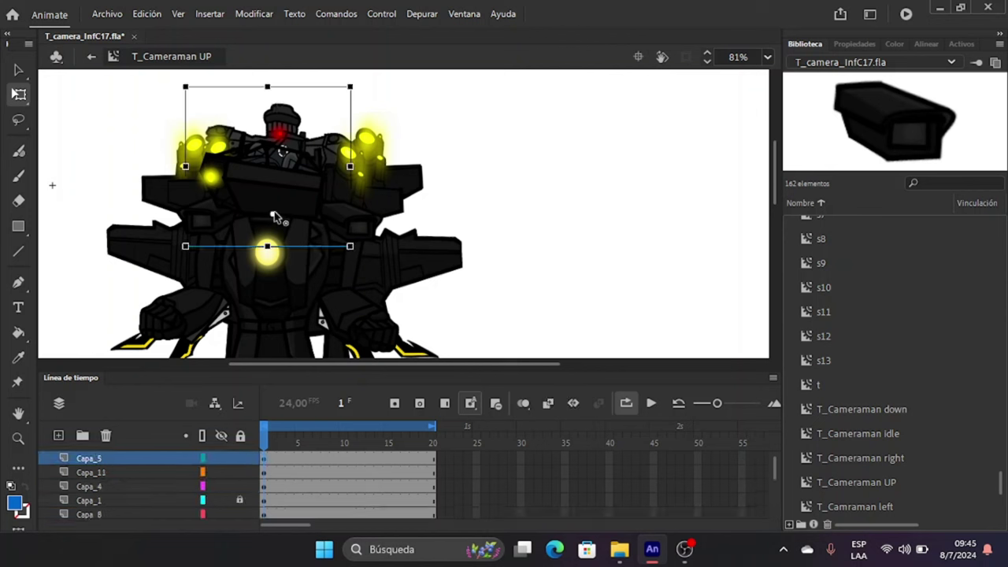
pyautogui.click(473, 153)
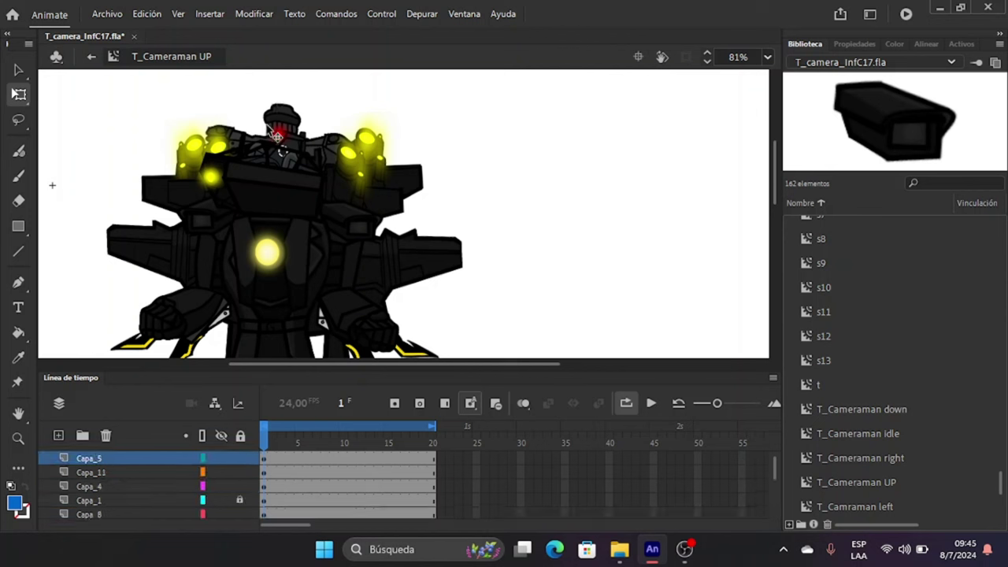
# Insert a keyframe at frame 15 on every layer from Capa_12 down to Capa_13.
pyautogui.click(389, 459)
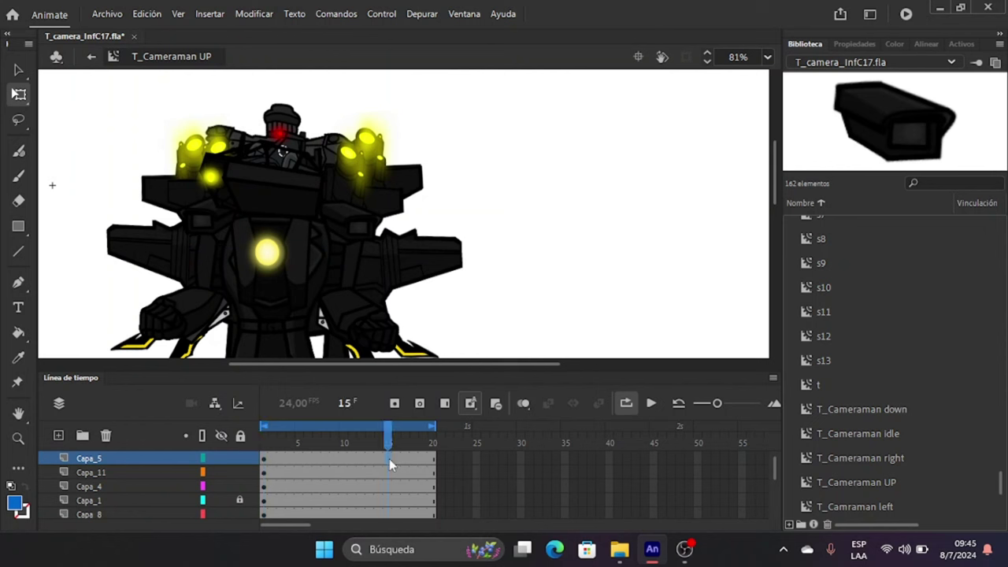
pyautogui.scroll(1, 388, 458)
pyautogui.click(389, 458)
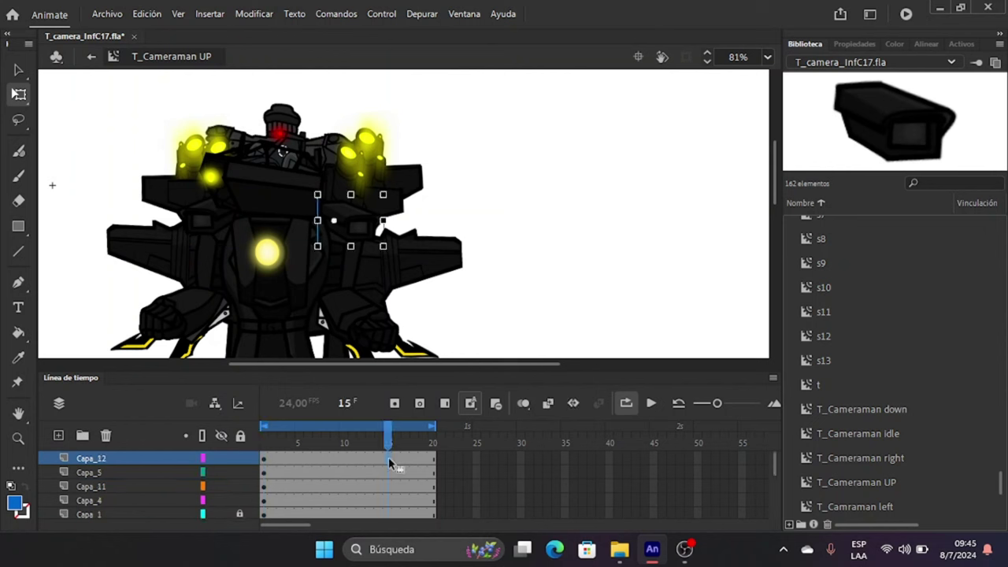
pyautogui.scroll(-3, 389, 457)
pyautogui.click(389, 500)
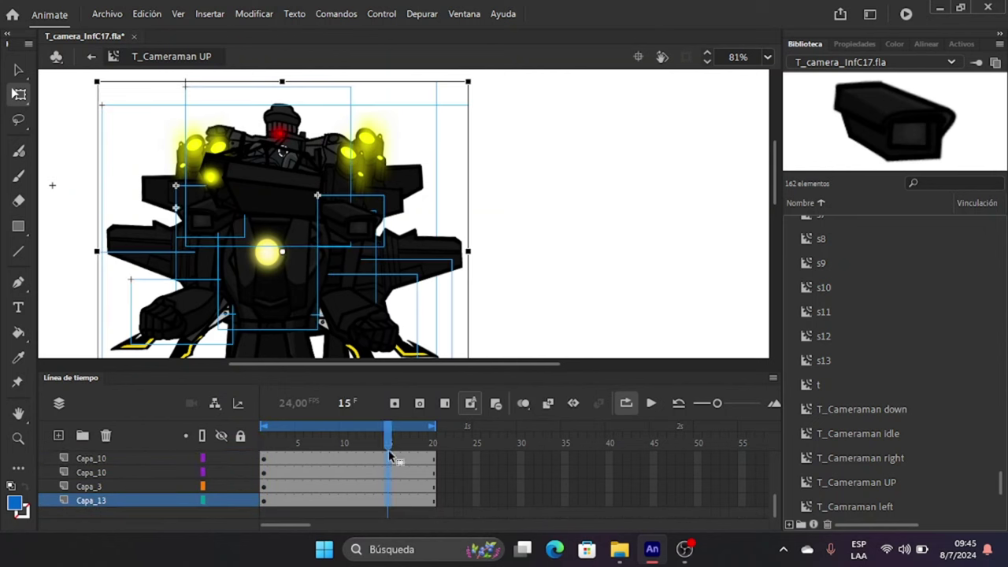
pyautogui.click(395, 404)
# At frame 1, widen the whole character slightly with its transformation point set at the feet.
pyautogui.click(264, 504)
pyautogui.scroll(3, 260, 476)
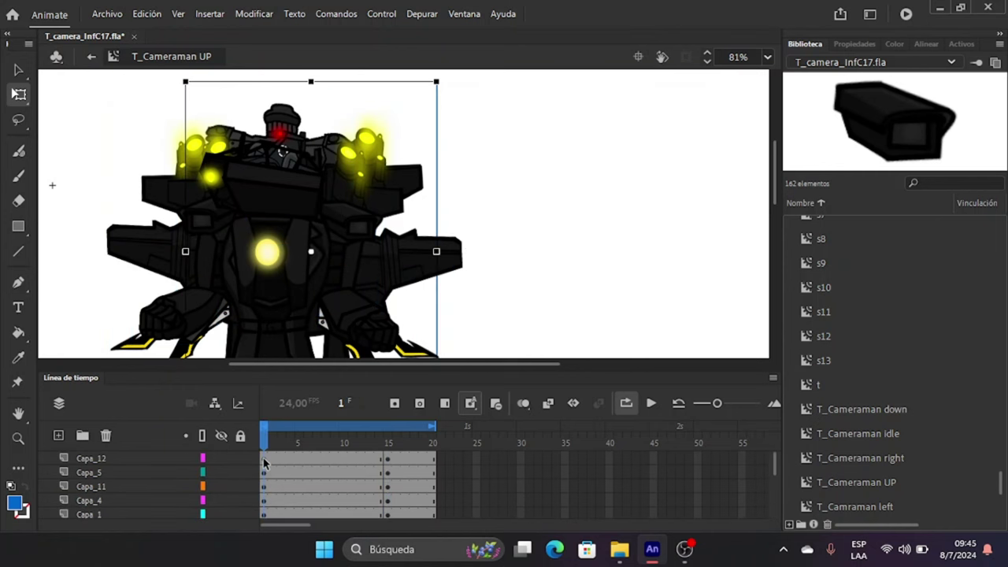
pyautogui.hotkey('ctrl', 'a')
pyautogui.scroll(-4, 322, 259)
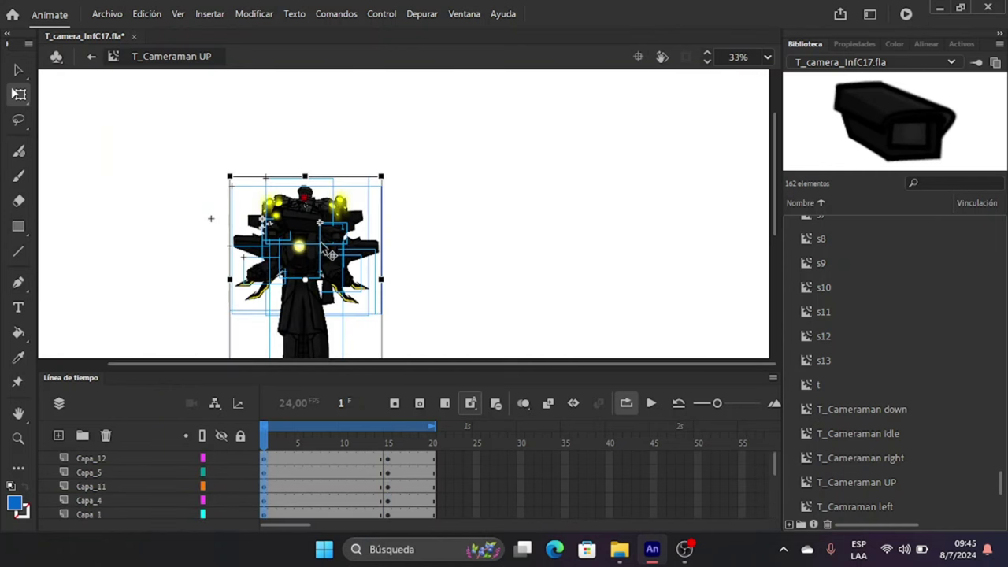
pyautogui.scroll(-3, 274, 249)
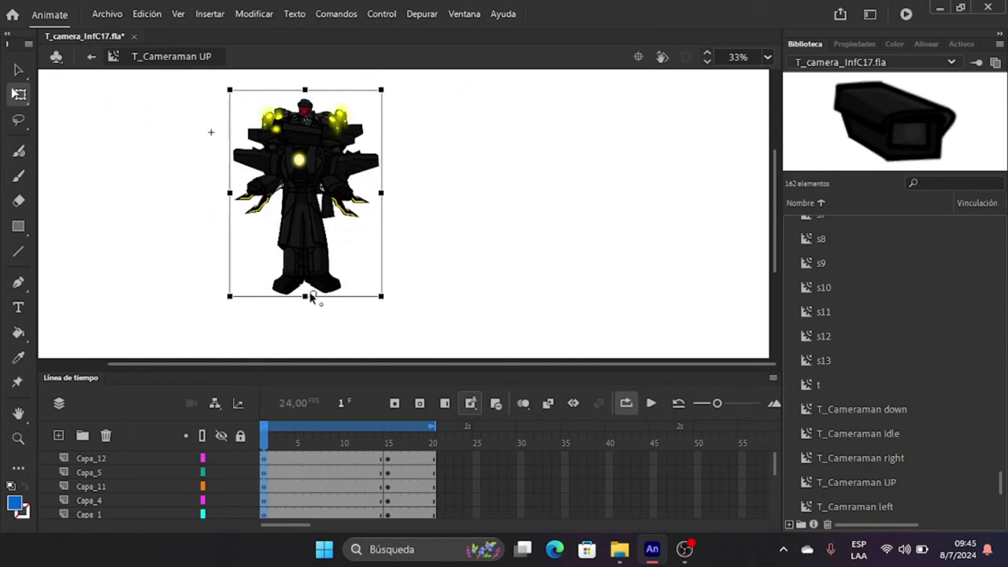
pyautogui.scroll(6, 224, 195)
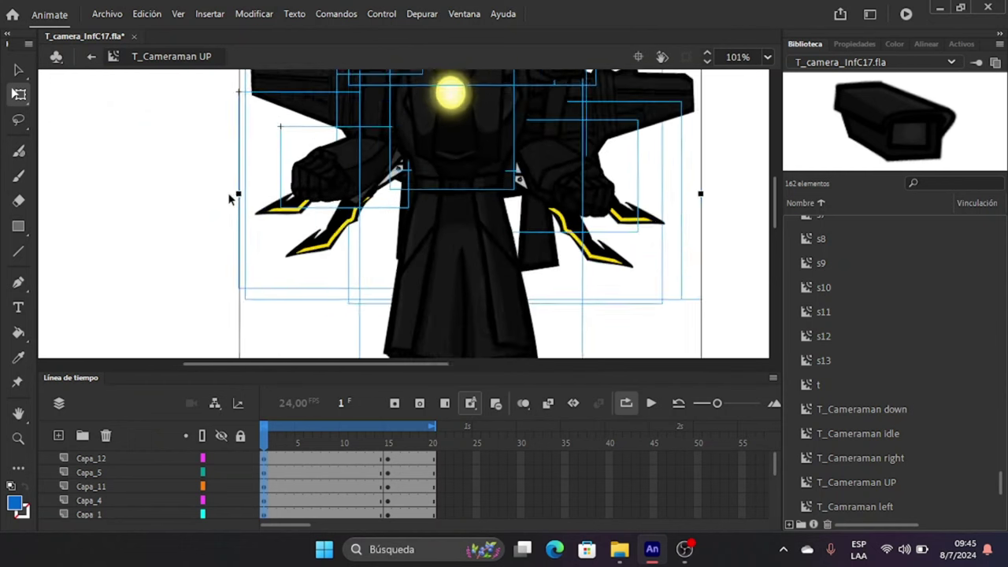
pyautogui.moveTo(247, 195); pyautogui.dragTo(231, 194)
# Squash the whole character slightly by lowering its top edge toward the feet at frame 1.
pyautogui.scroll(5, 546, 193)
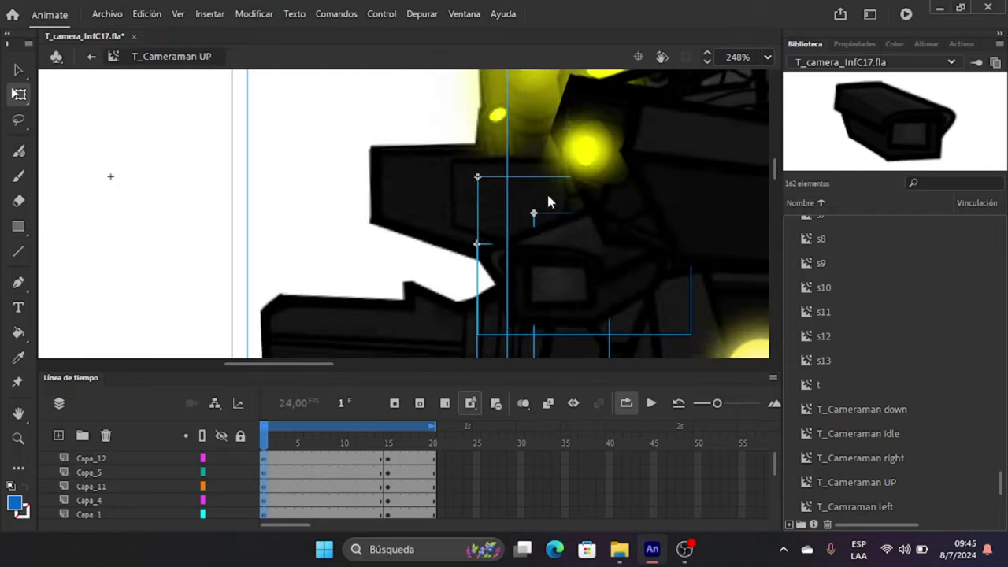
pyautogui.hscroll(4, 546, 189)
pyautogui.scroll(3, 364, 116)
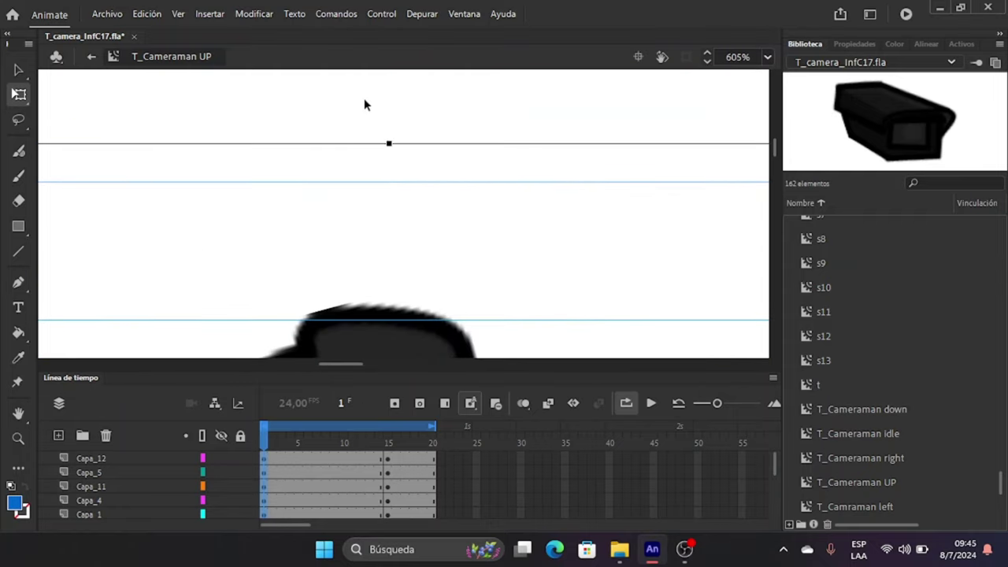
pyautogui.moveTo(389, 142); pyautogui.dragTo(407, 159)
pyautogui.scroll(-4, 406, 201)
pyautogui.scroll(-3, 407, 201)
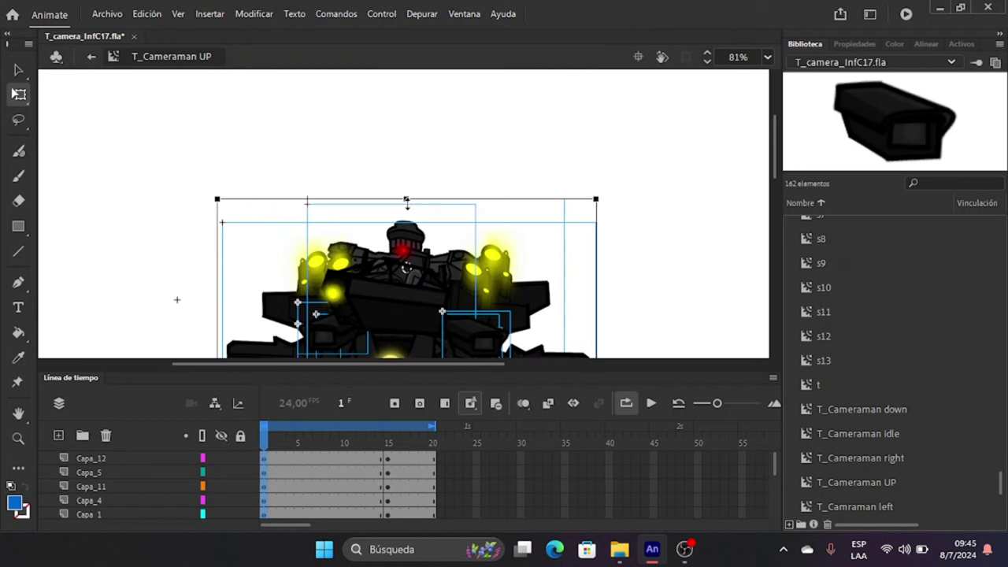
pyautogui.scroll(-4, 406, 195)
pyautogui.scroll(-2, 483, 197)
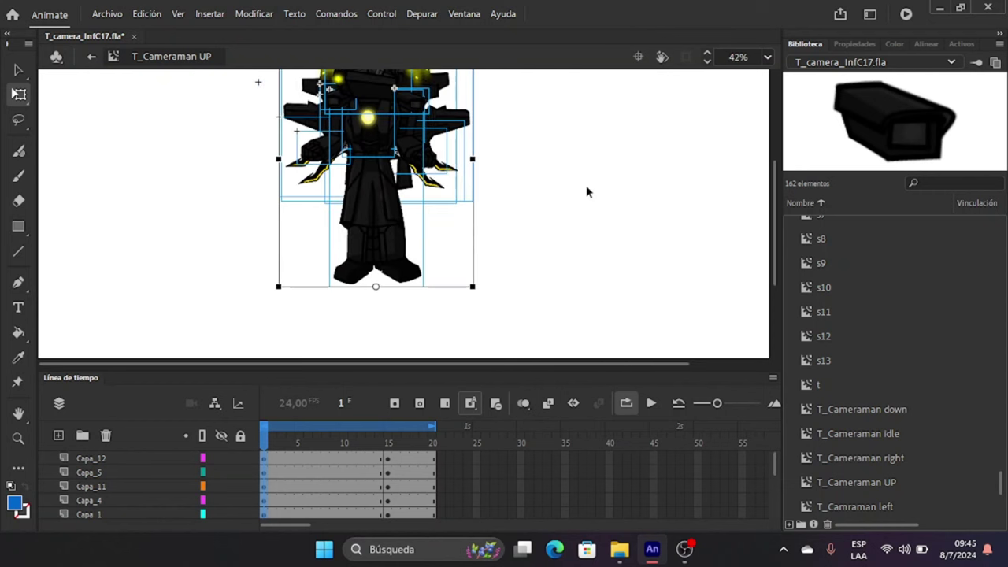
pyautogui.click(586, 185)
# Rotate the camera head on layer Capa_5 slightly counterclockwise around its neck at frame 1.
pyautogui.scroll(2, 366, 151)
pyautogui.click(360, 161)
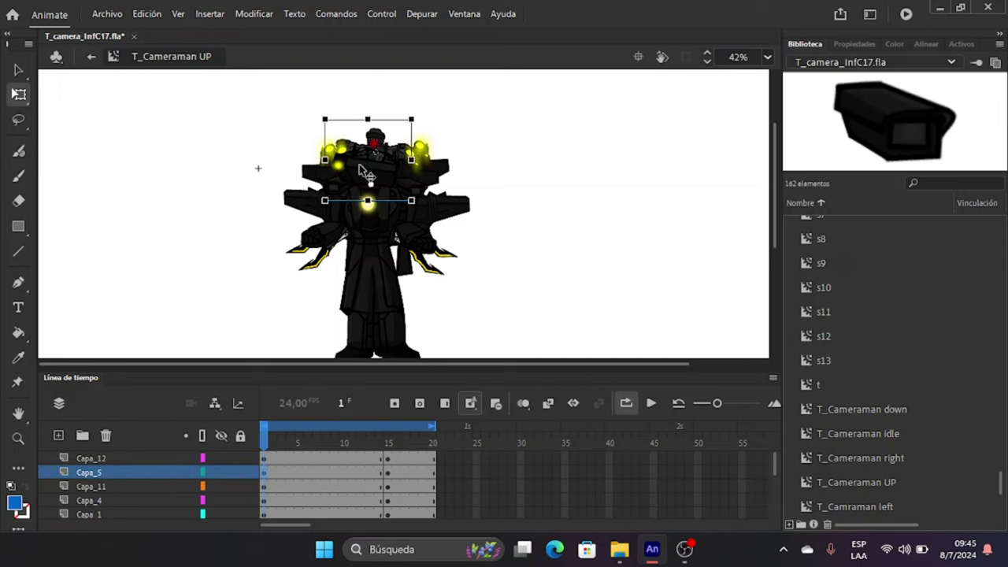
pyautogui.scroll(4, 362, 169)
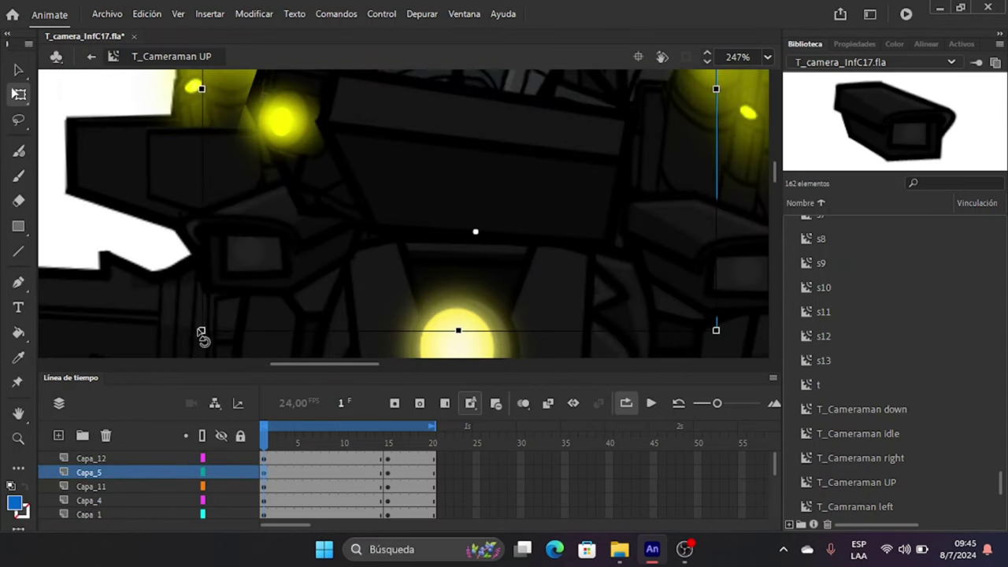
pyautogui.moveTo(201, 335); pyautogui.dragTo(213, 370)
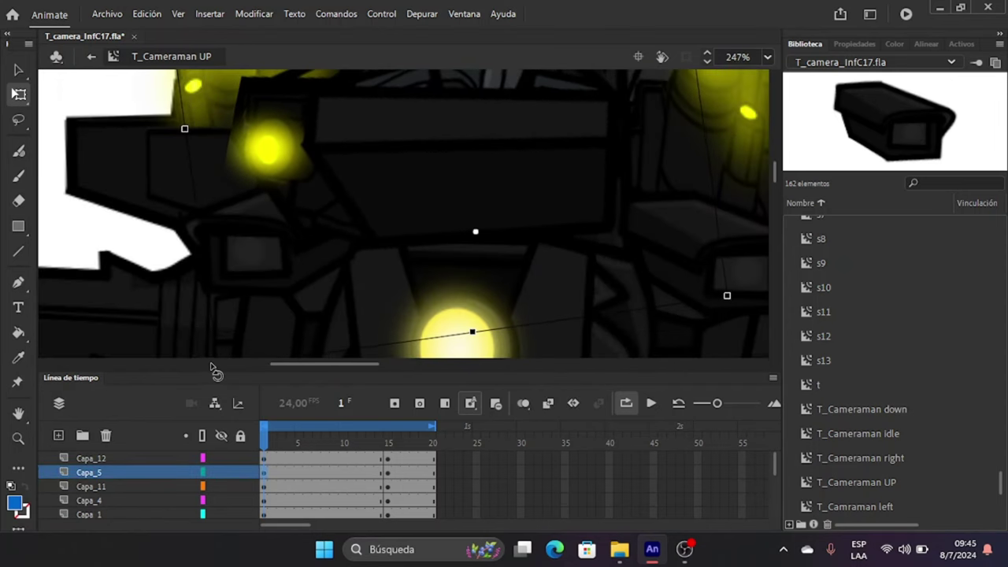
pyautogui.scroll(3, 395, 199)
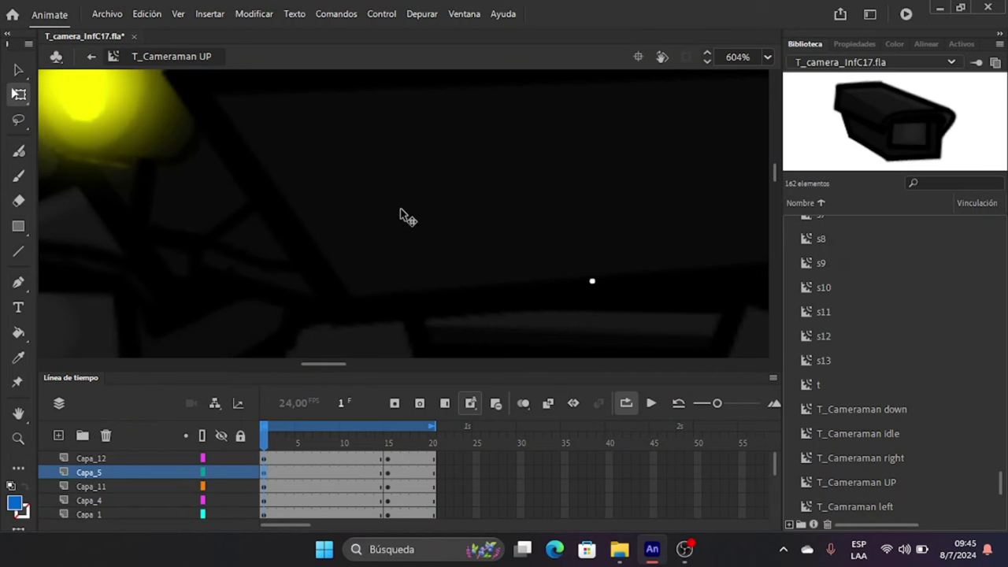
pyautogui.scroll(-4, 400, 212)
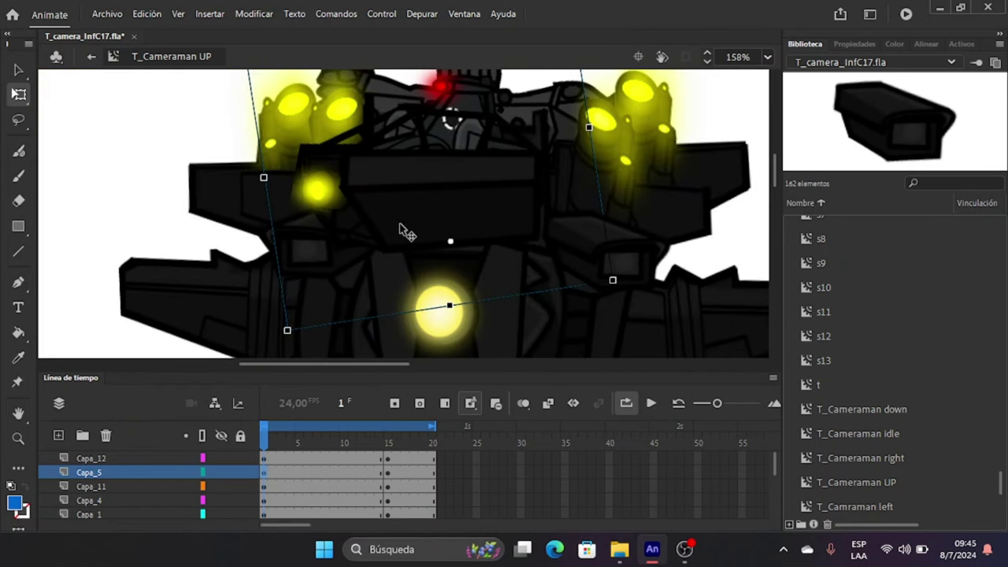
pyautogui.scroll(-2, 400, 228)
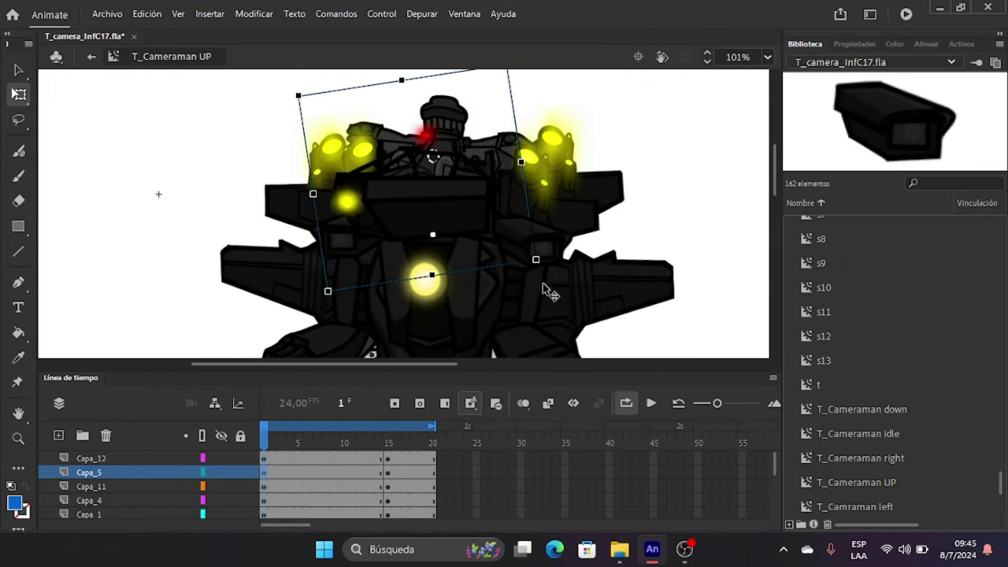
# Lock layer Capa_1 and rotate the right-side shoulder camera, arm and blades together slightly clockwise around the shoulder.
pyautogui.click(555, 263)
pyautogui.click(538, 306)
pyautogui.scroll(-3, 536, 303)
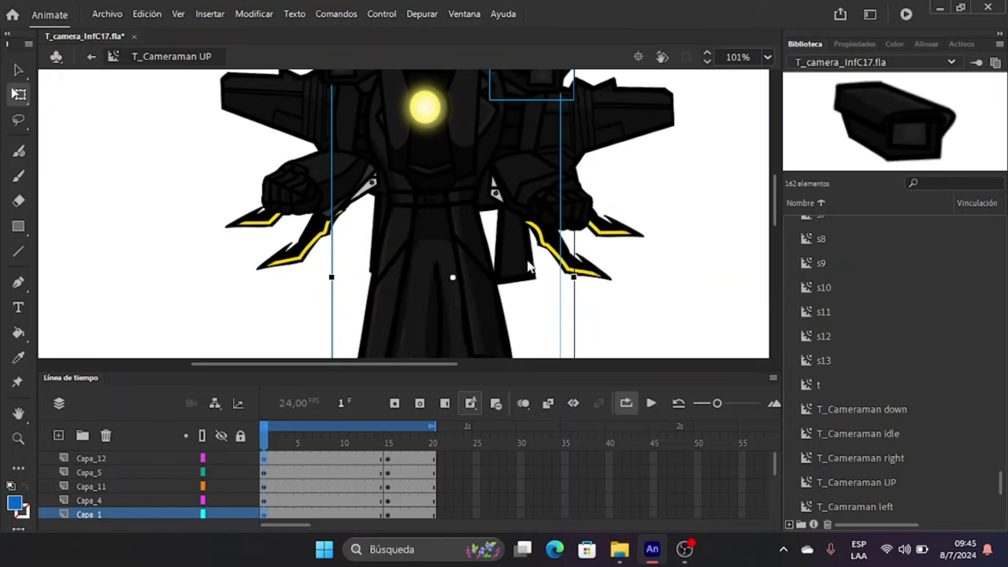
pyautogui.click(519, 149)
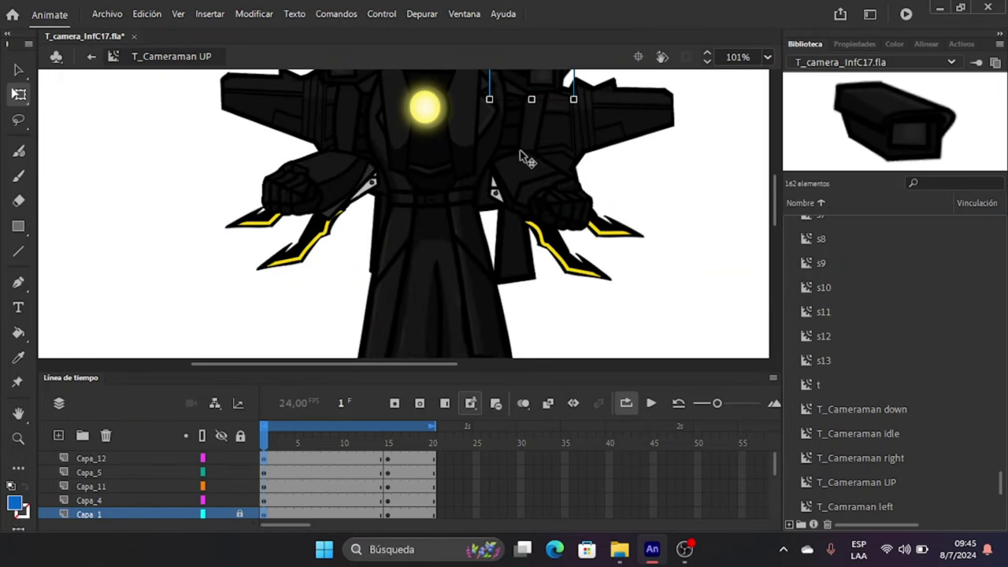
pyautogui.click(543, 210)
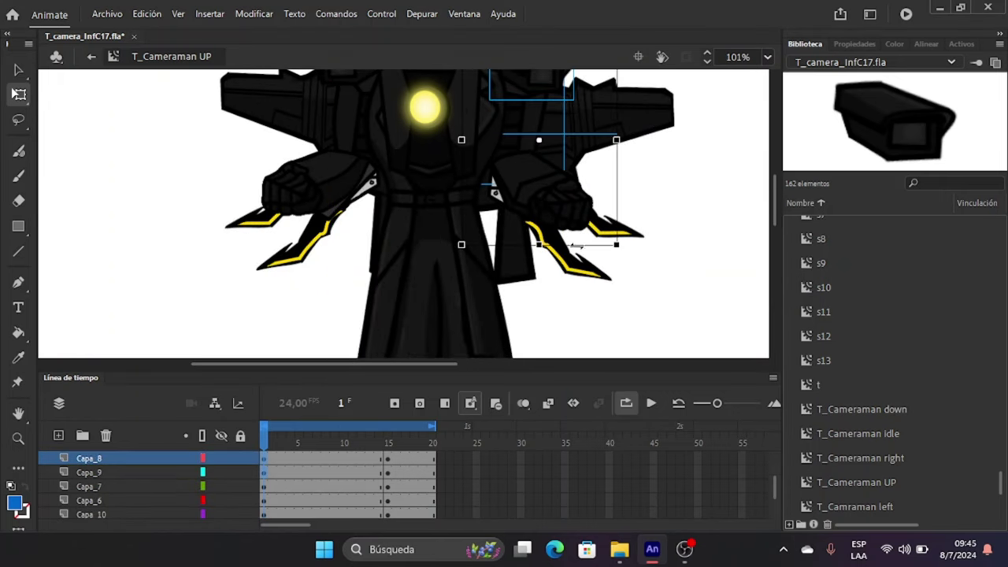
pyautogui.click(592, 272)
pyautogui.scroll(3, 571, 225)
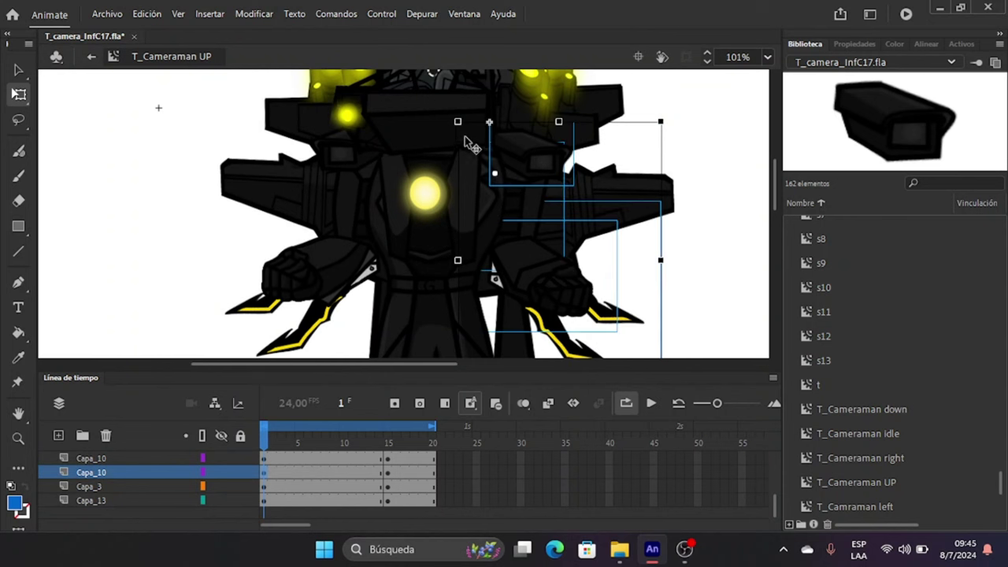
pyautogui.scroll(-3, 634, 263)
pyautogui.scroll(3, 653, 268)
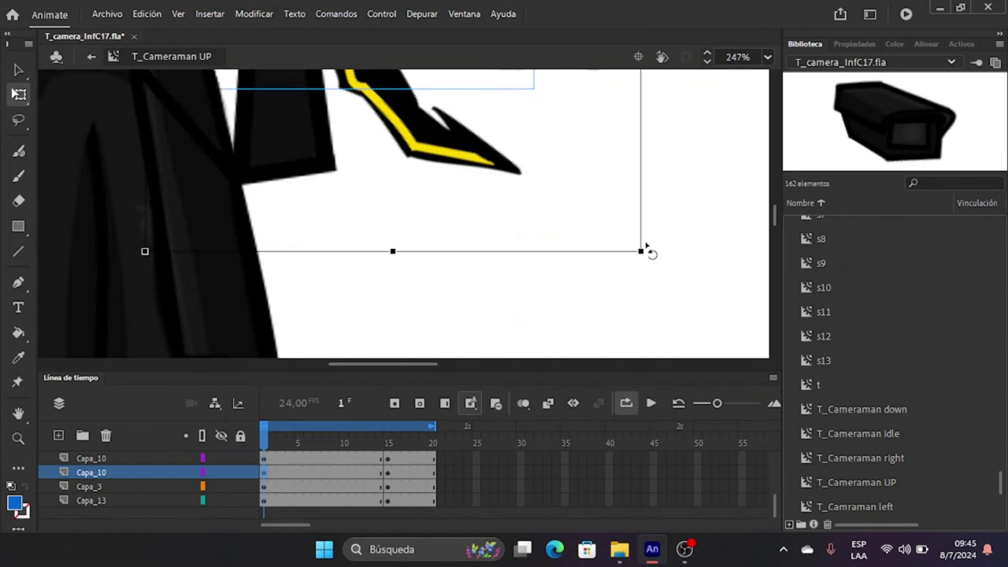
pyautogui.moveTo(643, 252)
pyautogui.mouseDown()
pyautogui.moveTo(623, 304)
pyautogui.moveTo(456, 196)
pyautogui.moveTo(387, 180)
pyautogui.mouseUp()
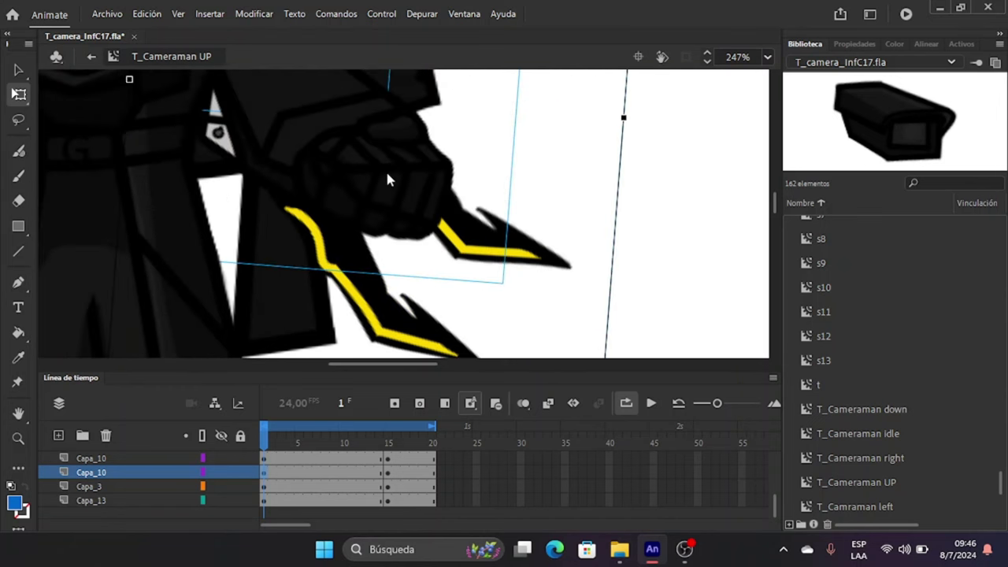
# Rotate the right-side forearm and its blades slightly further clockwise around a transformation point placed at the elbow.
pyautogui.click(471, 229)
pyautogui.click(376, 303)
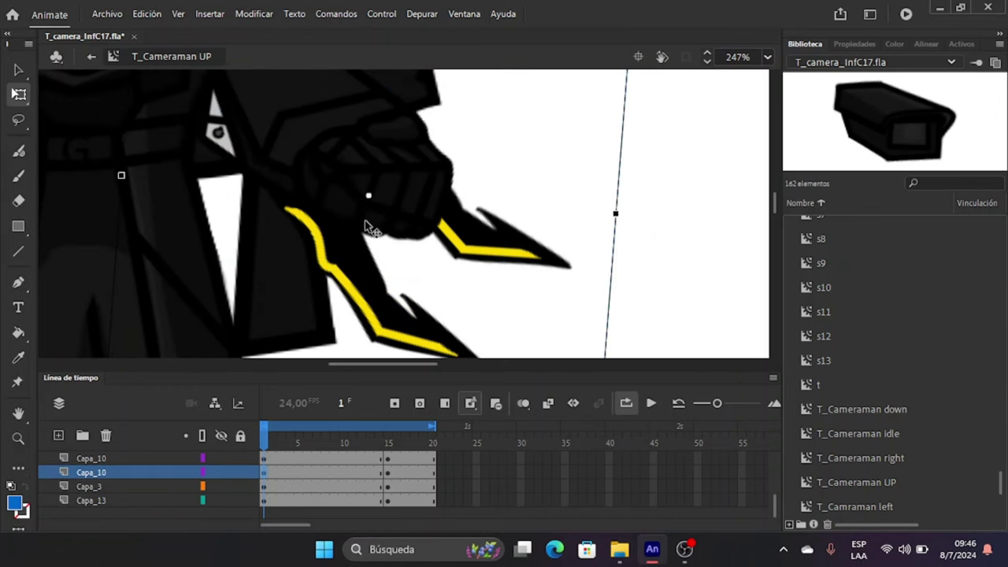
pyautogui.keyDown('shift'); pyautogui.click(334, 148); pyautogui.keyUp('shift')
pyautogui.scroll(-2, 406, 163)
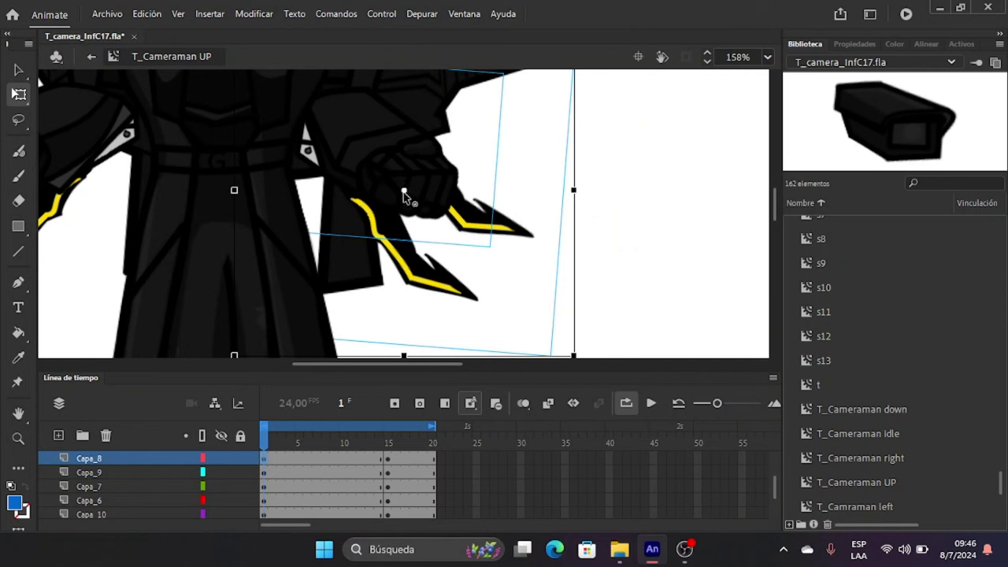
pyautogui.moveTo(403, 192); pyautogui.dragTo(339, 100)
pyautogui.scroll(-3, 529, 183)
pyautogui.scroll(4, 574, 167)
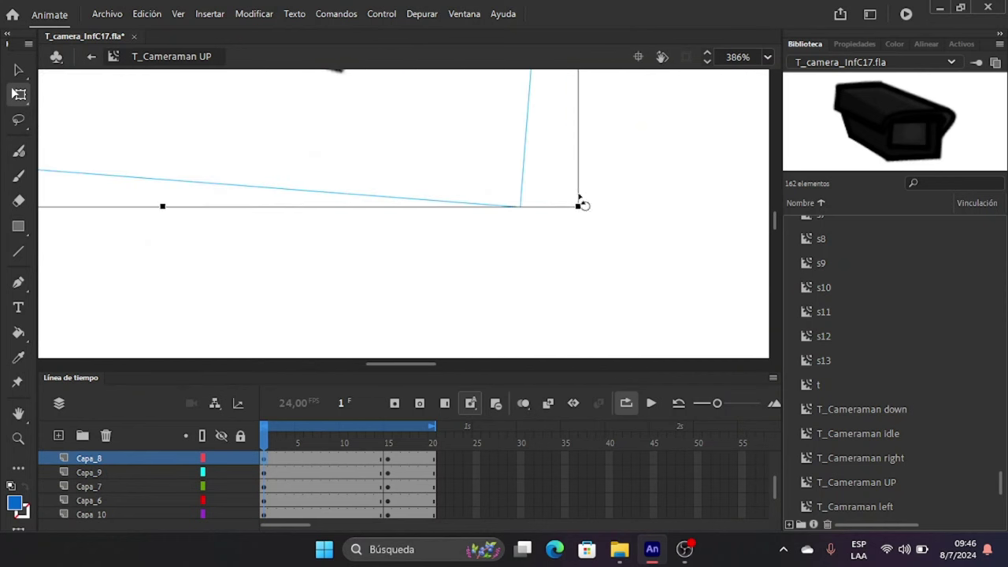
pyautogui.moveTo(583, 204); pyautogui.dragTo(331, 146)
pyautogui.scroll(-4, 601, 134)
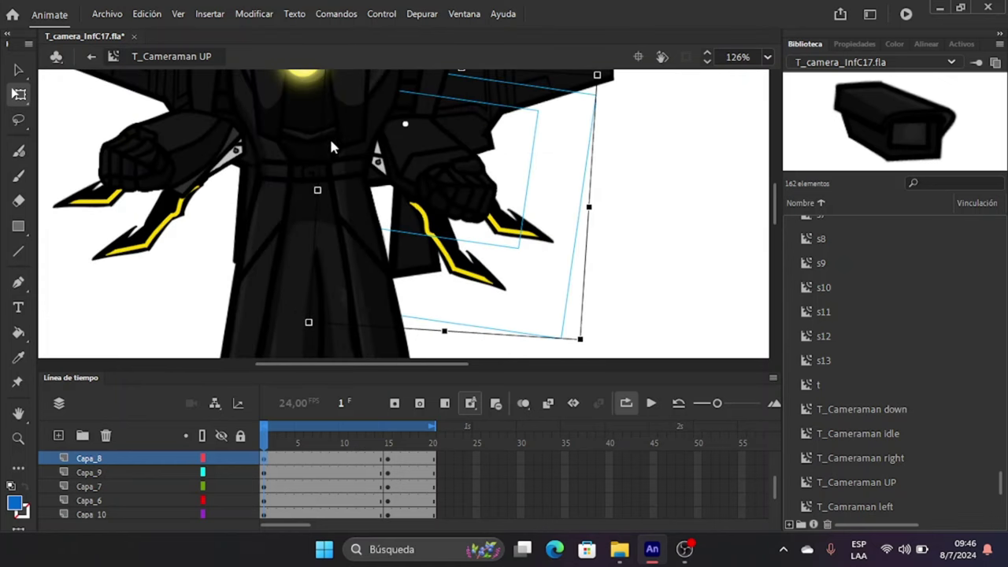
# Rotate the left-side shoulder camera, arm, forearm and blades together slightly counterclockwise around a transformation point placed at the shoulder.
pyautogui.click(153, 242)
pyautogui.click(162, 167)
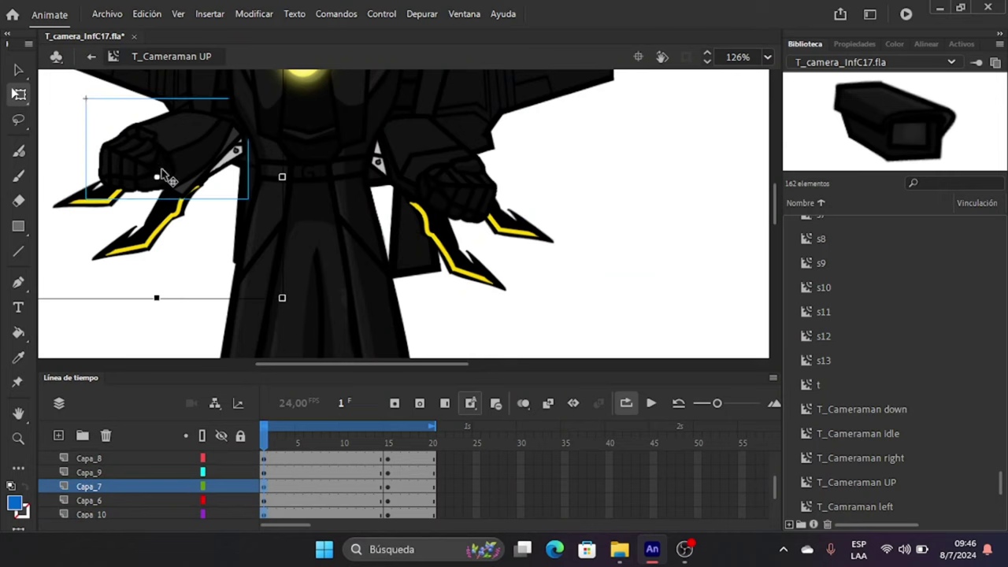
pyautogui.scroll(3, 204, 230)
pyautogui.scroll(-1, 214, 276)
pyautogui.click(208, 234)
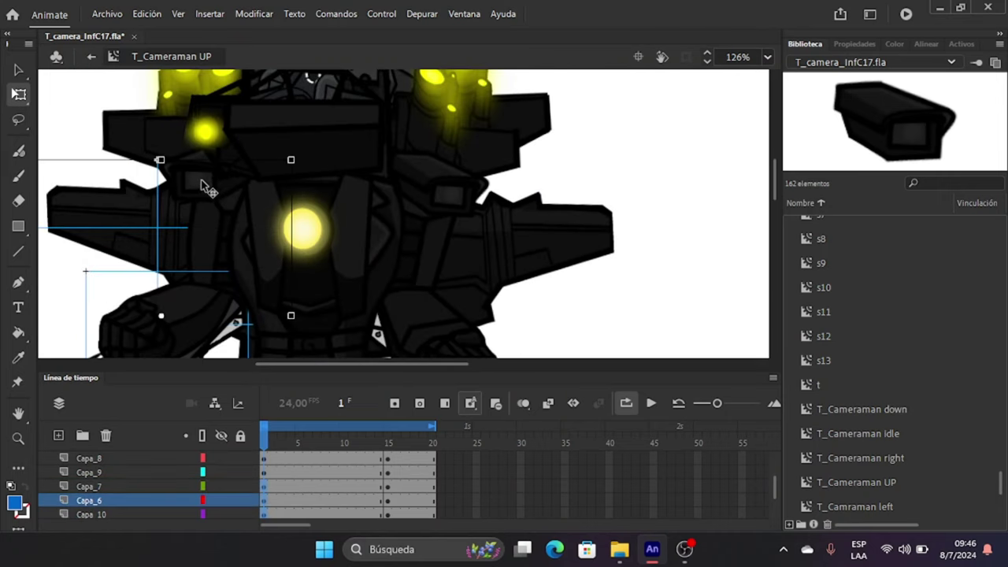
pyautogui.click(202, 184)
pyautogui.keyDown('shift'); pyautogui.click(204, 185); pyautogui.keyUp('shift')
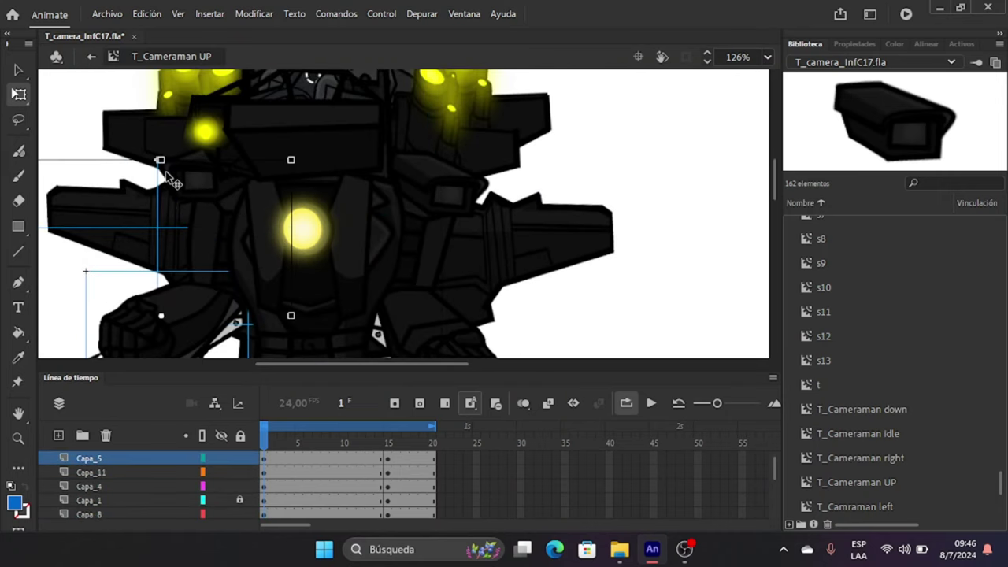
pyautogui.keyDown('shift'); pyautogui.click(165, 171); pyautogui.keyUp('shift')
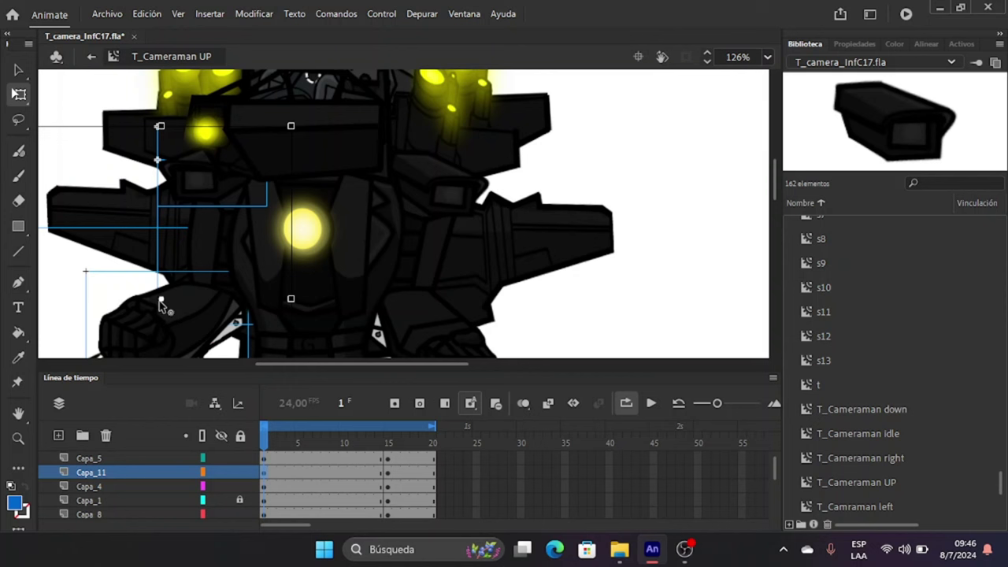
pyautogui.scroll(-2, 228, 245)
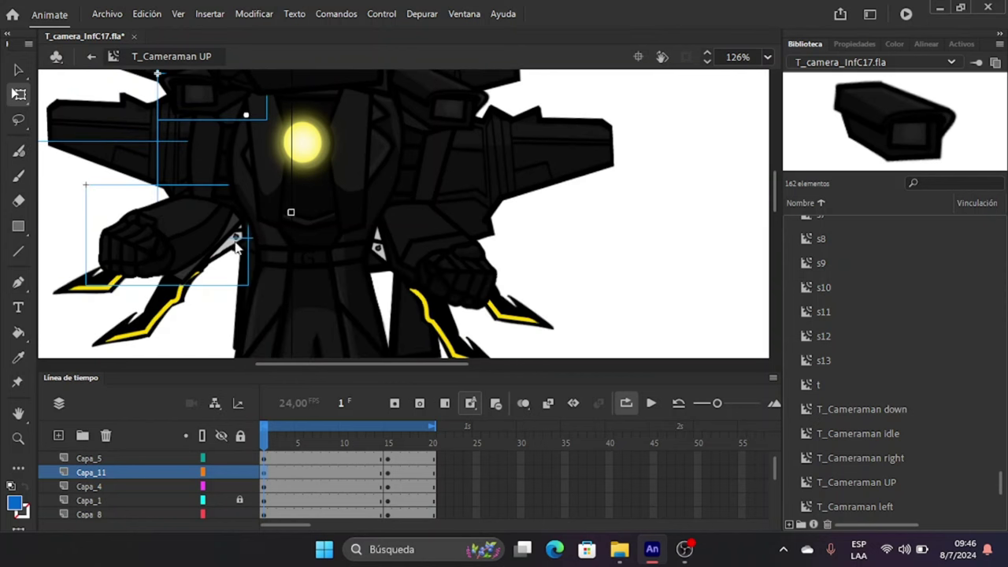
pyautogui.scroll(-2, 294, 303)
pyautogui.scroll(2, 284, 275)
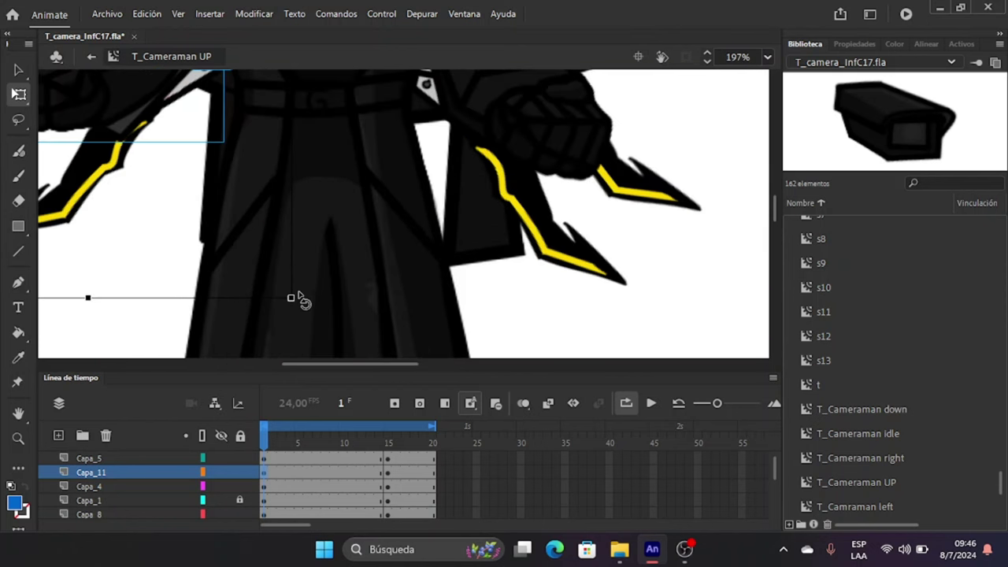
pyautogui.moveTo(312, 301); pyautogui.dragTo(331, 299)
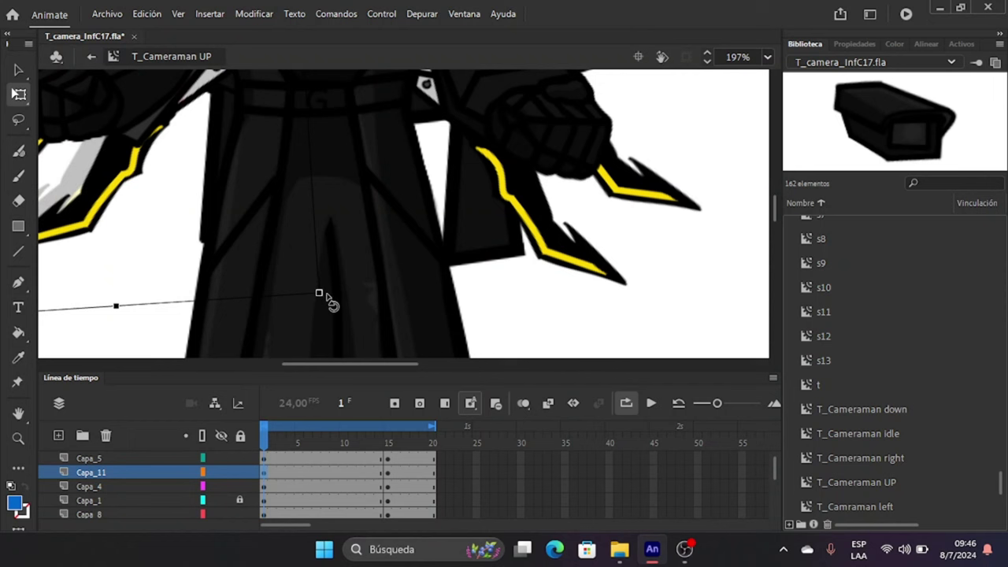
# Rotate the left-side forearm and its blades slightly further counterclockwise around a transformation point placed at the elbow.
pyautogui.scroll(2, 175, 203)
pyautogui.click(111, 280)
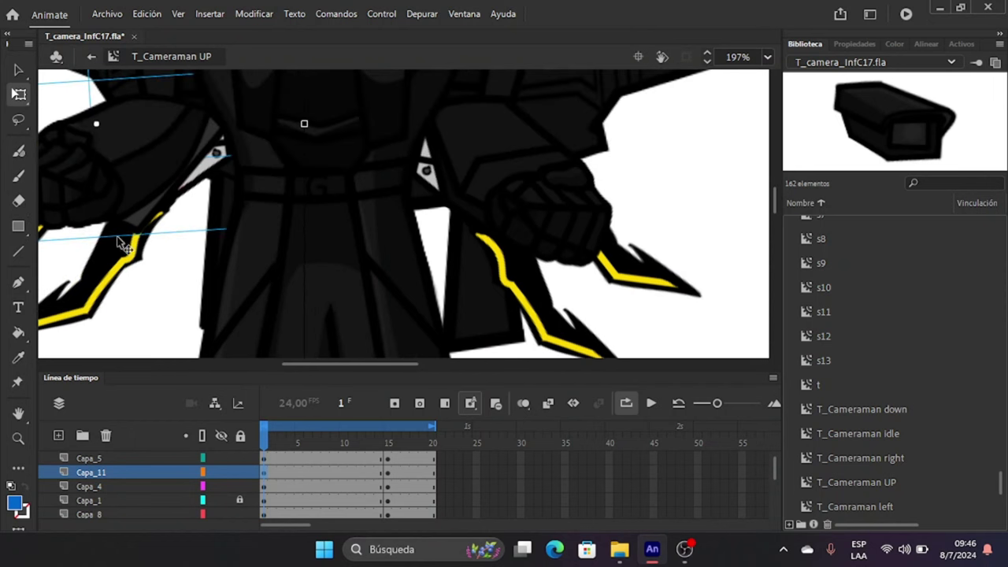
pyautogui.click(192, 245)
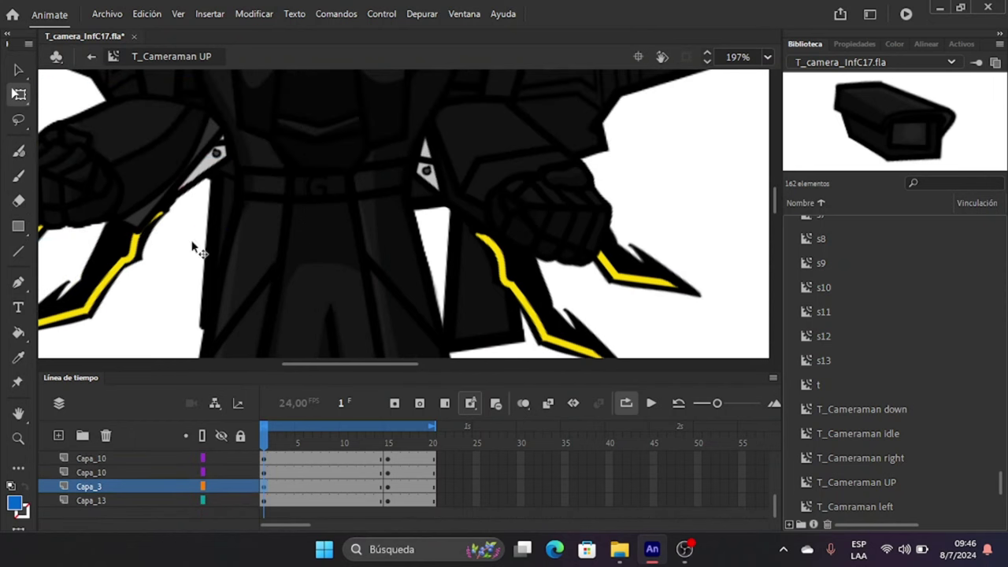
pyautogui.click(115, 266)
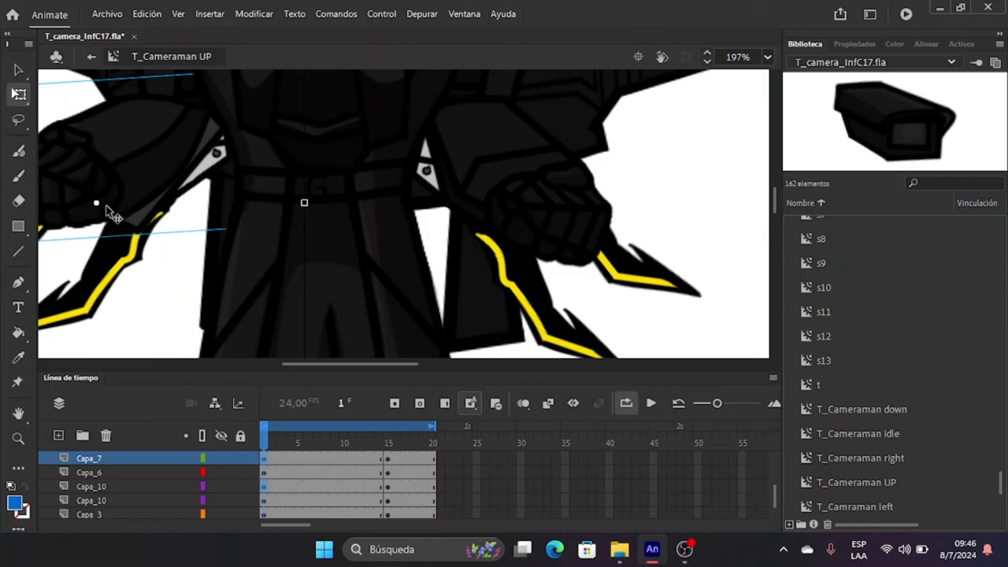
pyautogui.scroll(-3, 288, 201)
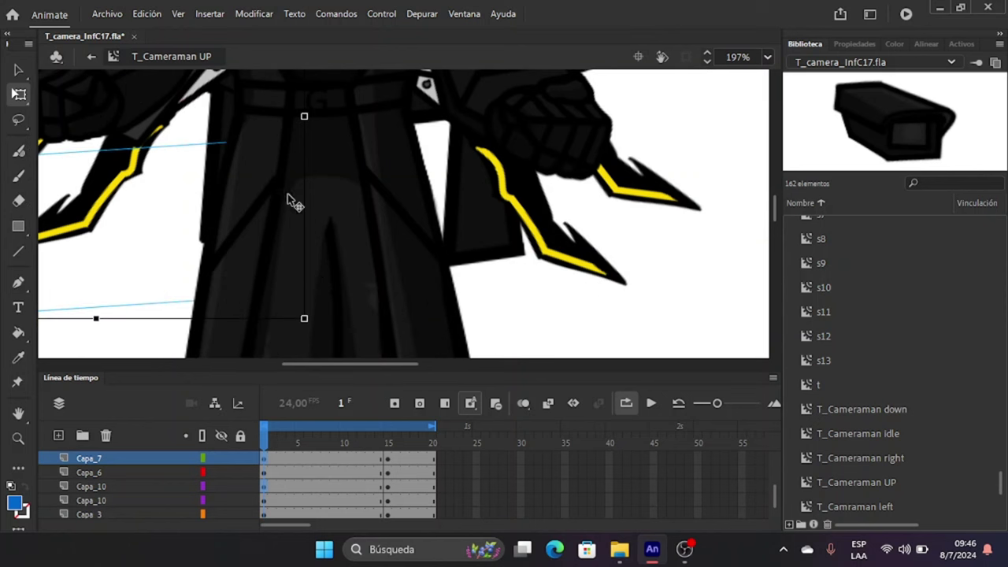
pyautogui.moveTo(309, 317); pyautogui.dragTo(362, 270)
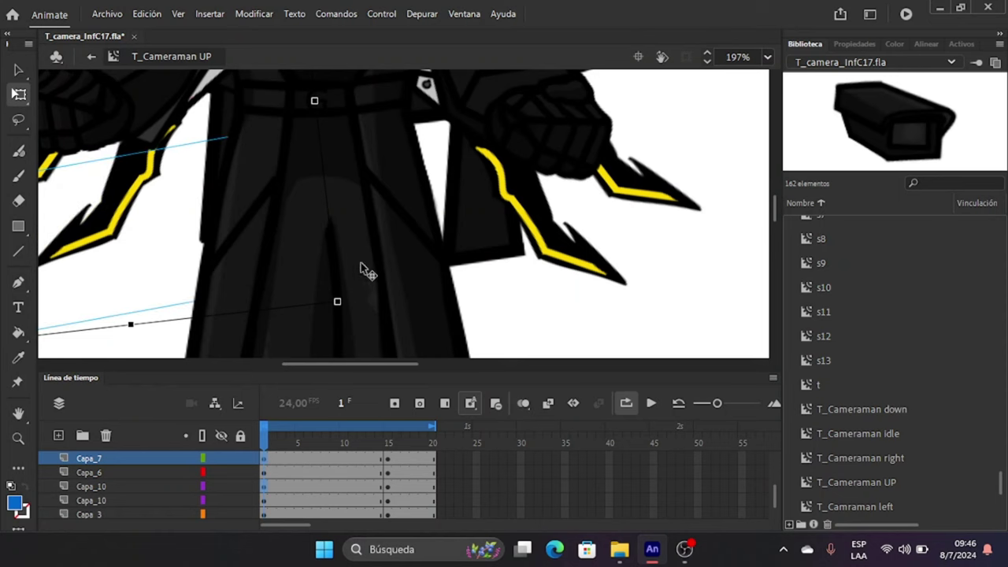
# Examine the character's frame 1 pose around the arms, torso and camera head.
pyautogui.scroll(-5, 371, 202)
pyautogui.click(565, 189)
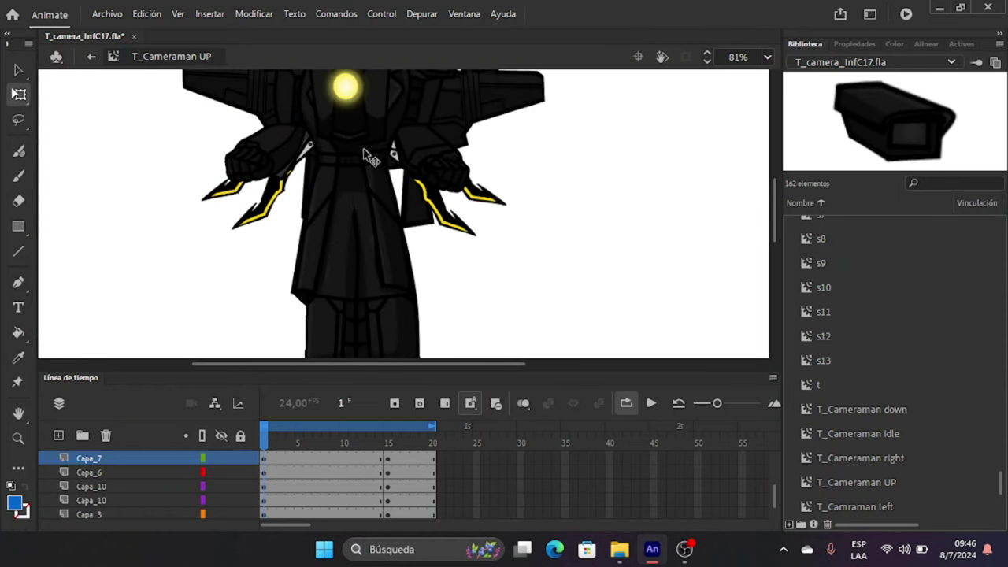
pyautogui.scroll(3, 362, 161)
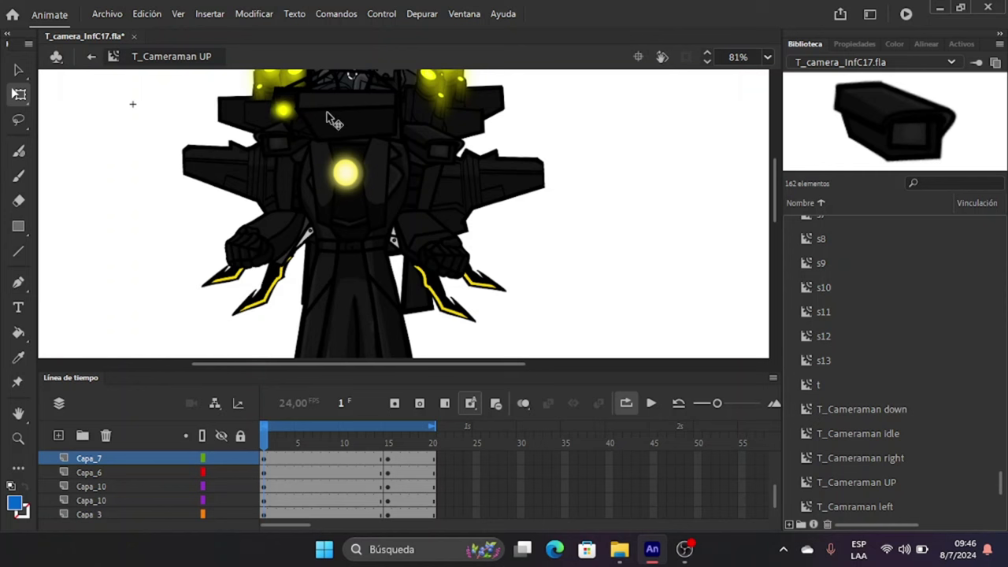
pyautogui.scroll(3, 331, 121)
pyautogui.scroll(-3, 317, 189)
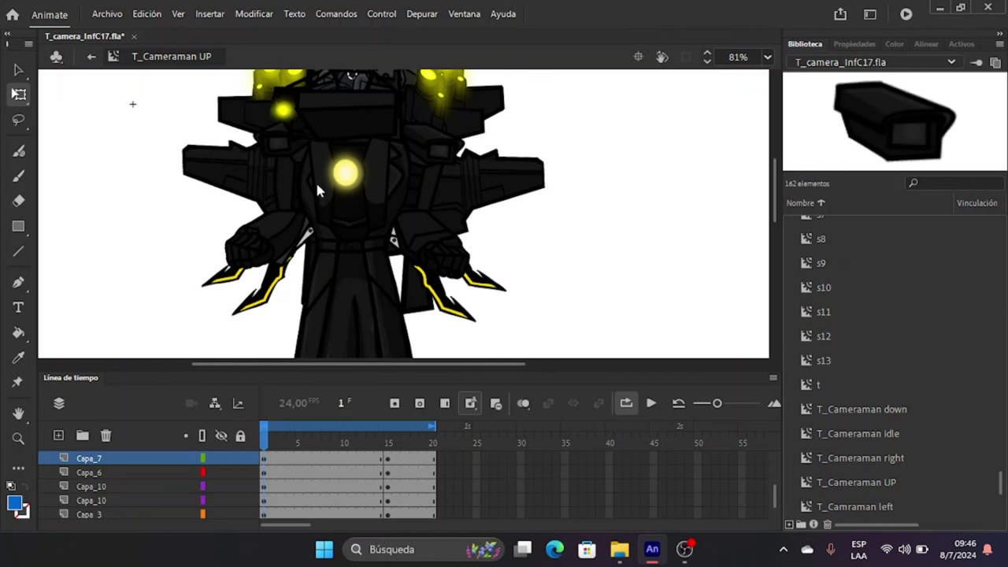
pyautogui.click(323, 112)
pyautogui.scroll(4, 315, 126)
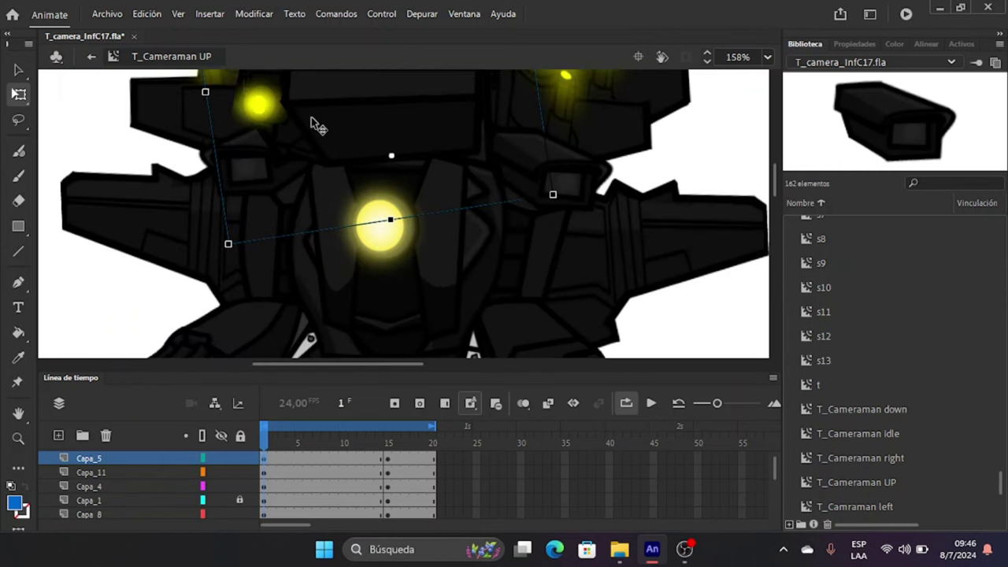
pyautogui.scroll(-4, 300, 147)
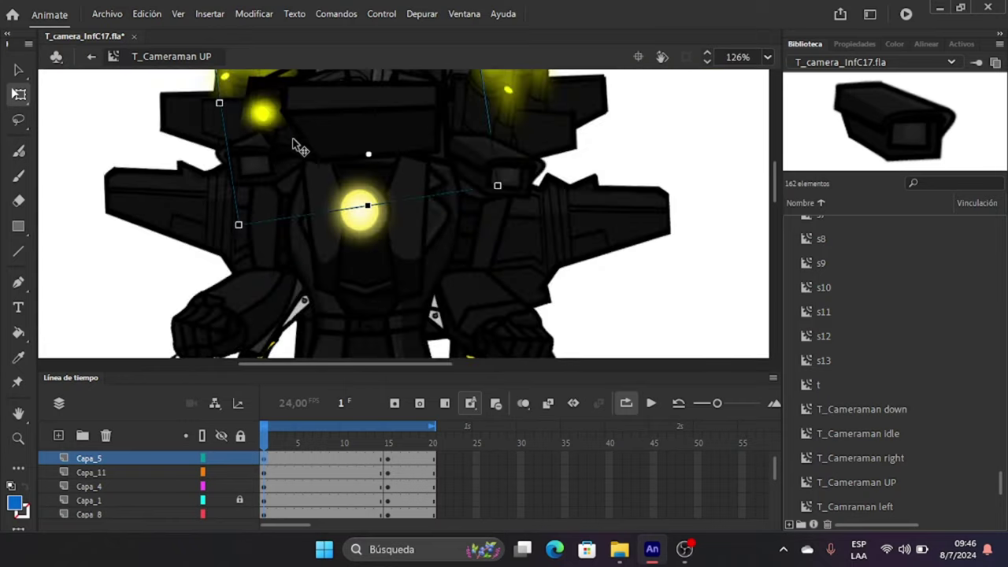
pyautogui.press('Return')
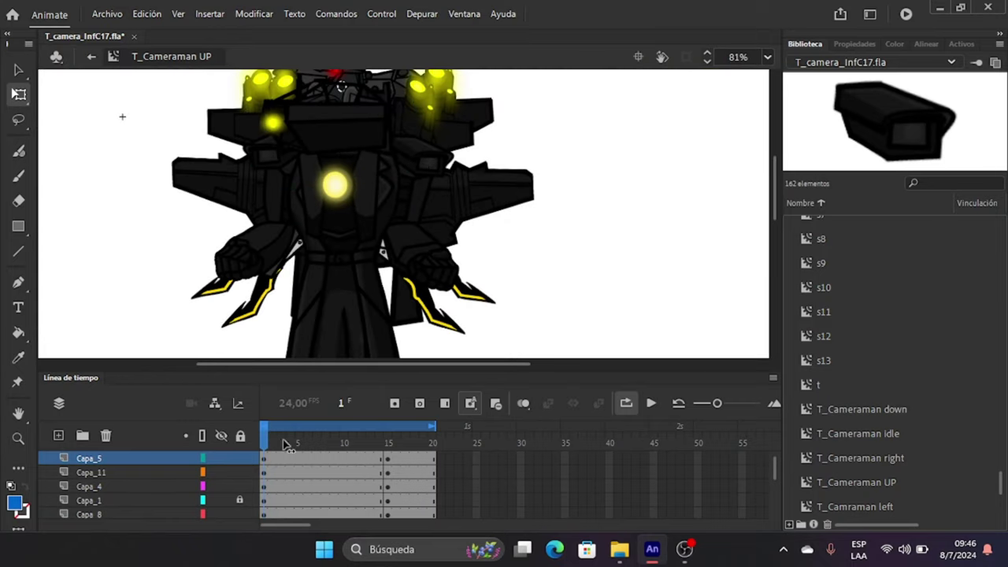
# Unlock layer Capa_1 and create classic tweens from frame 1 to the frame 15 keyframes on all layers.
pyautogui.click(265, 458)
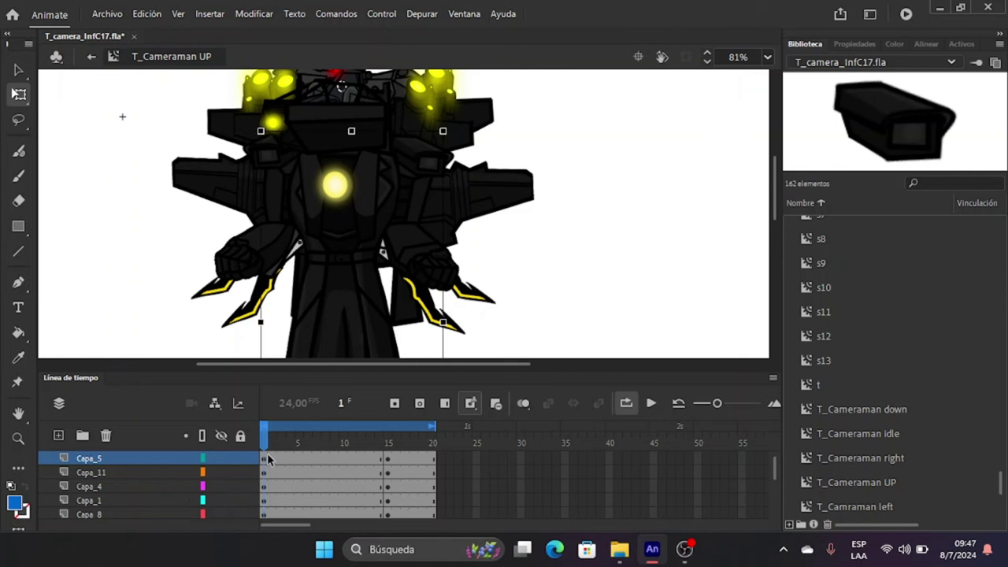
pyautogui.scroll(1, 266, 459)
pyautogui.click(264, 458)
pyautogui.scroll(-3, 265, 465)
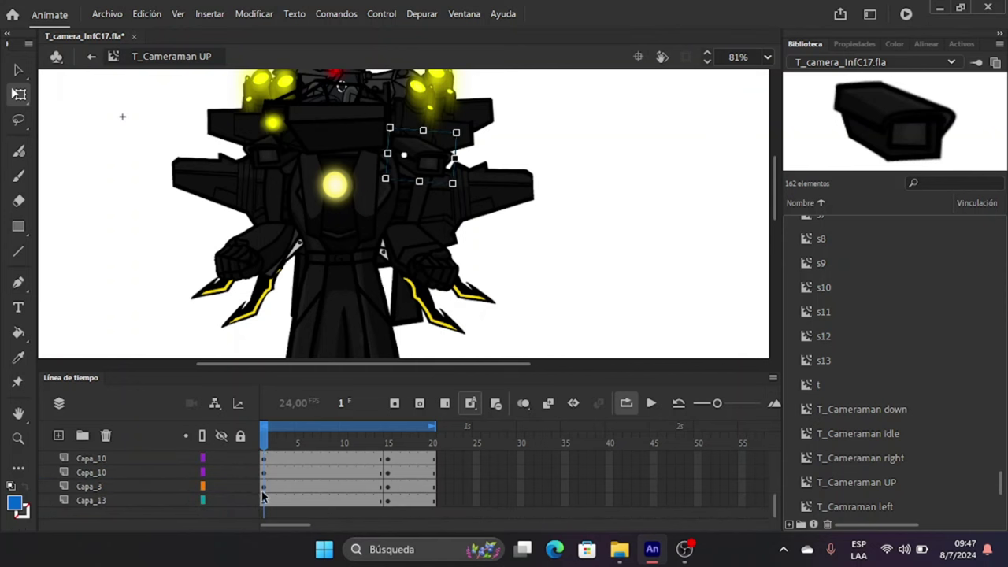
pyautogui.keyDown('shift'); pyautogui.click(264, 502); pyautogui.keyUp('shift')
pyautogui.rightClick(263, 504)
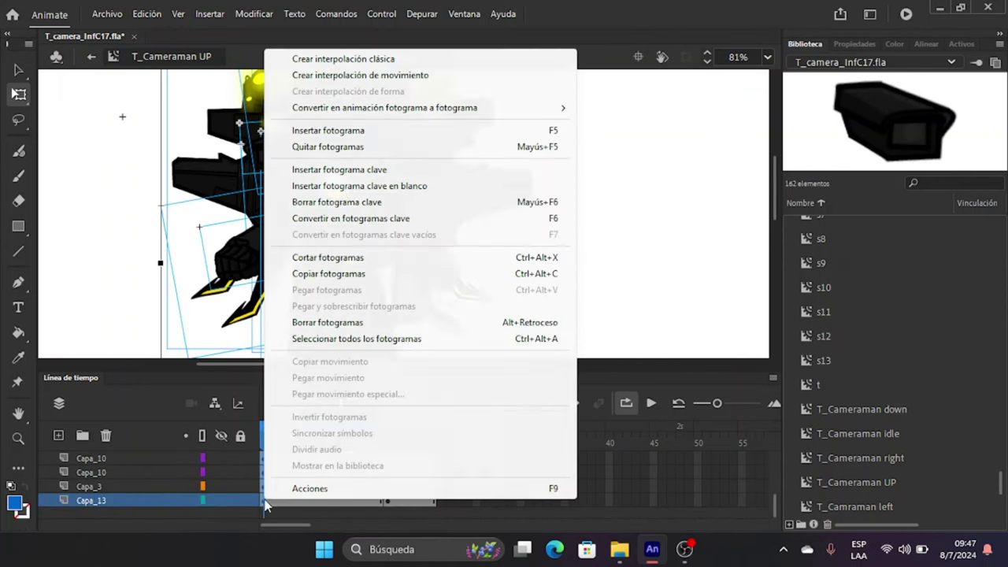
pyautogui.click(371, 60)
# Set the easing of all the classic tweens to Cubic Ease Out.
pyautogui.click(854, 43)
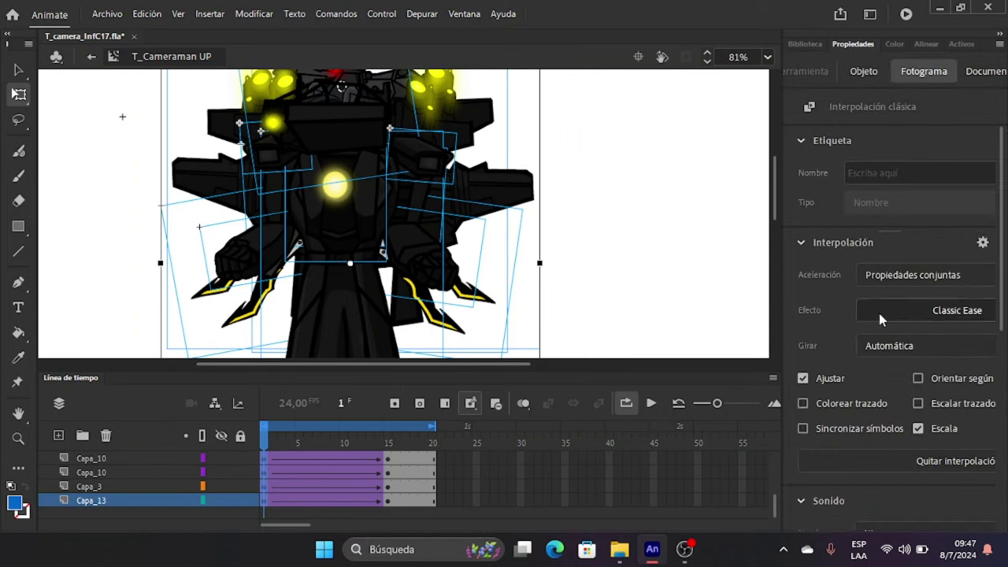
pyautogui.click(944, 310)
pyautogui.click(659, 424)
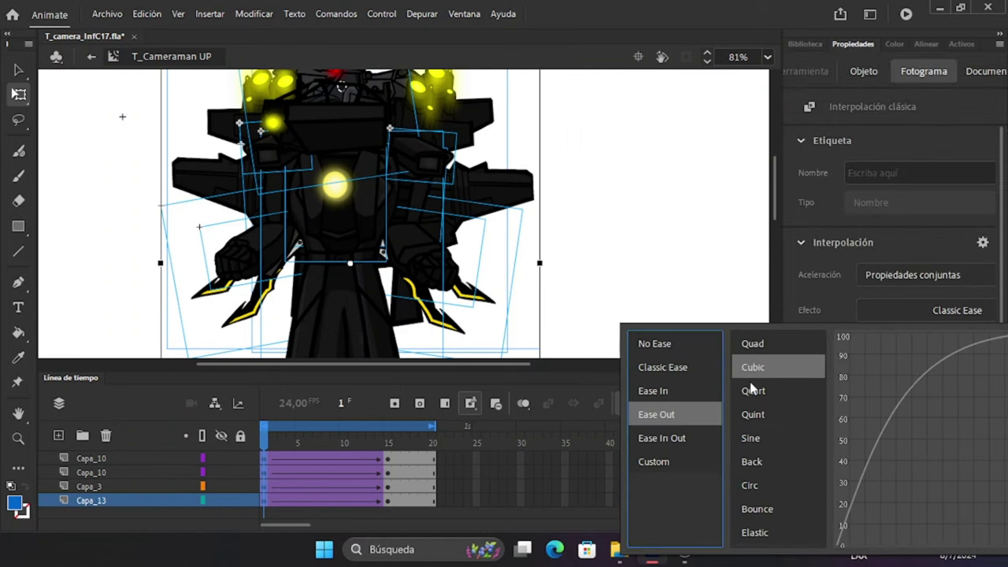
pyautogui.click(752, 368)
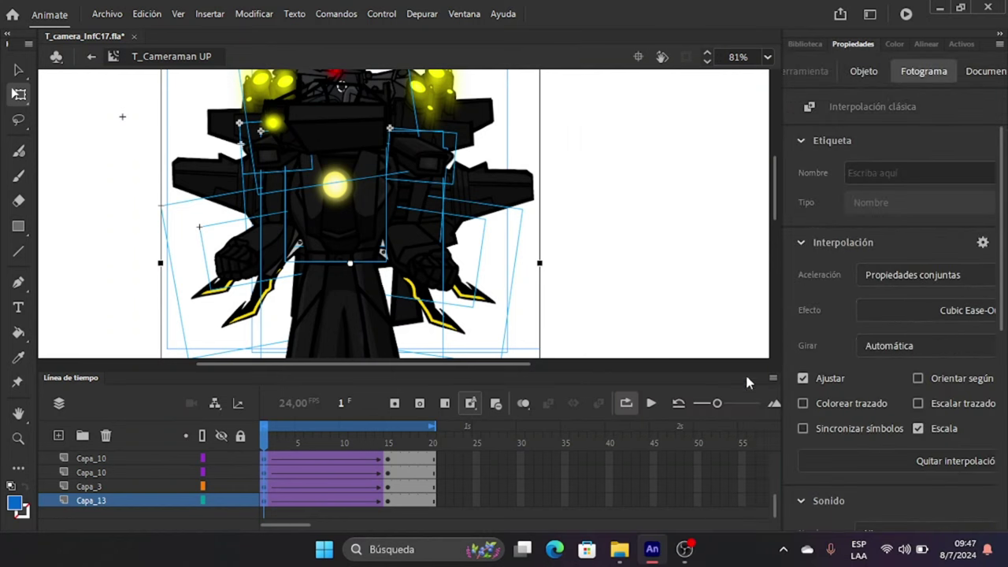
# Try converting the tweens to frame-by-frame animation with a keyframe every two frames, and preview the playback.
pyautogui.rightClick(271, 488)
pyautogui.moveTo(569, 90)
pyautogui.click(630, 102)
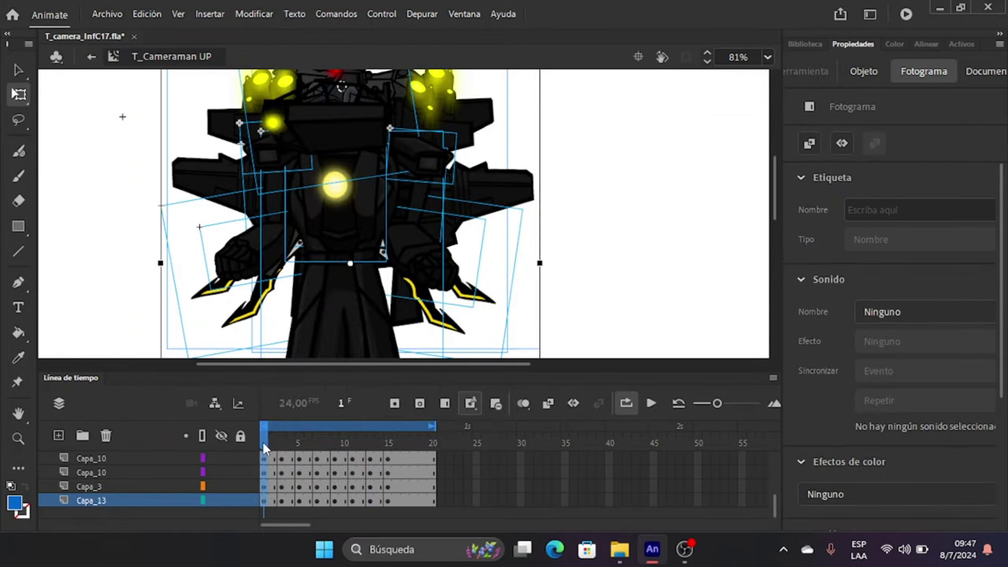
pyautogui.moveTo(264, 444); pyautogui.dragTo(202, 445)
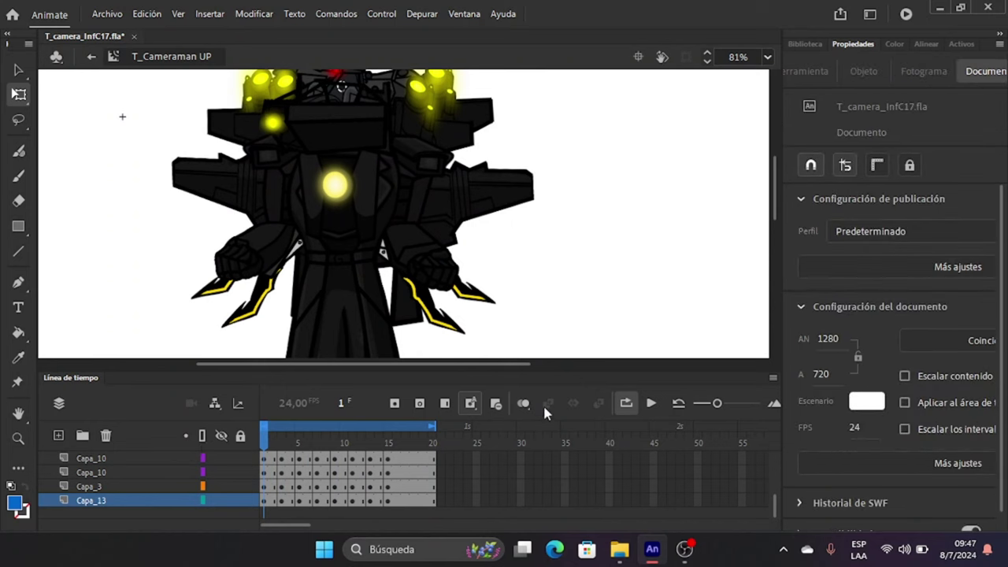
pyautogui.click(652, 404)
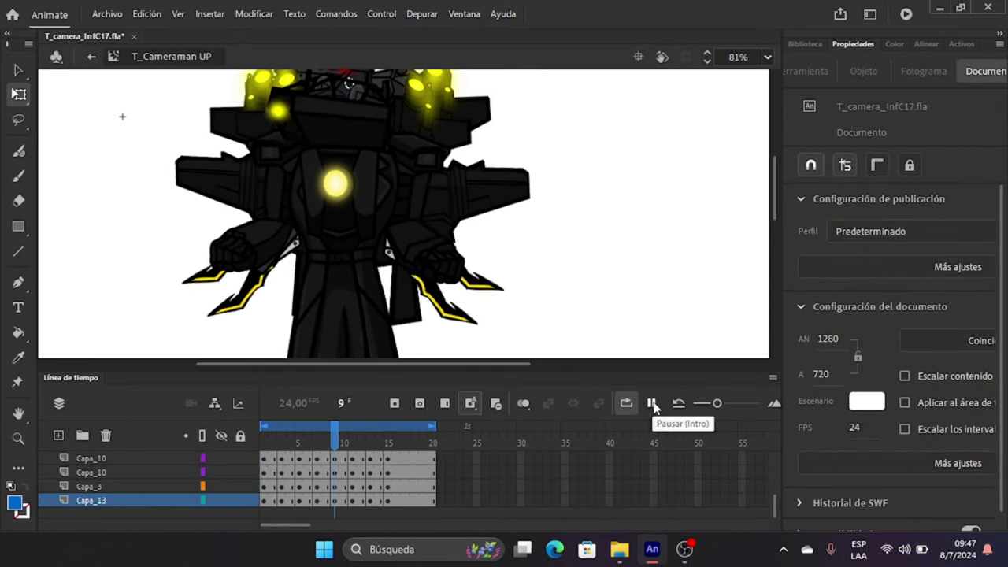
pyautogui.click(652, 404)
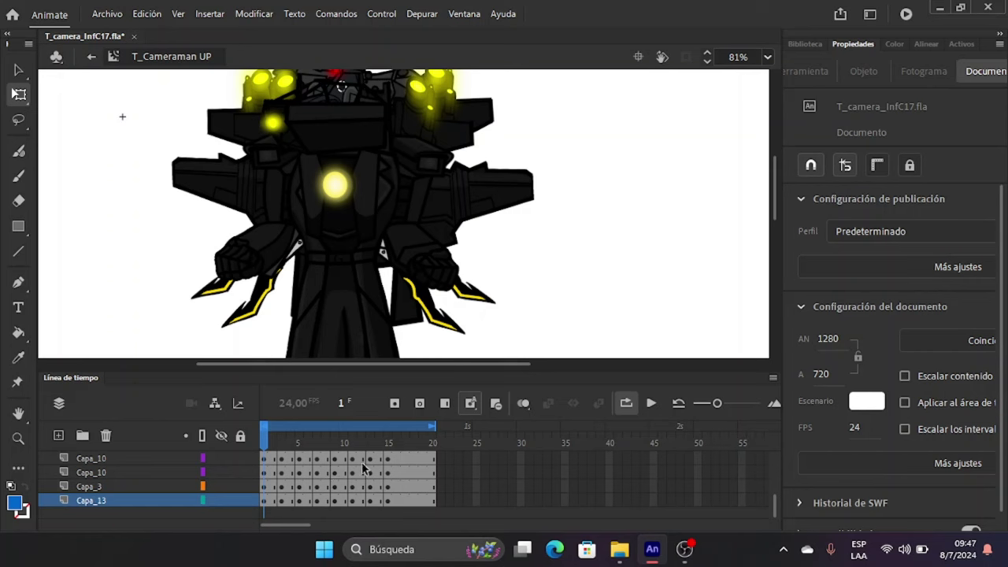
# Undo the two-frame conversion and convert the tweens to frame-by-frame animation with a keyframe on every frame.
pyautogui.hotkey('ctrl', 'z')
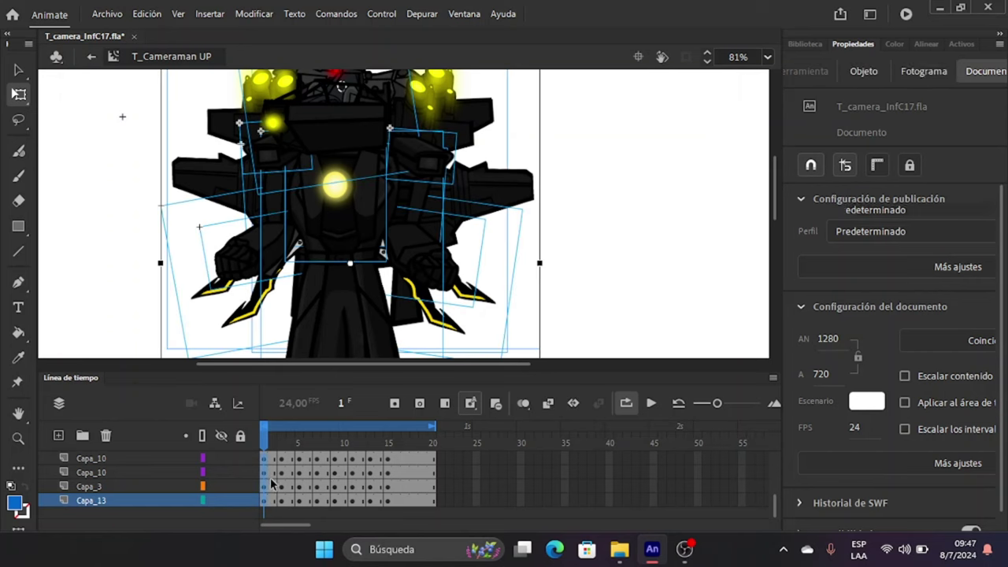
pyautogui.hotkey('ctrl', 'z')
pyautogui.rightClick(264, 485)
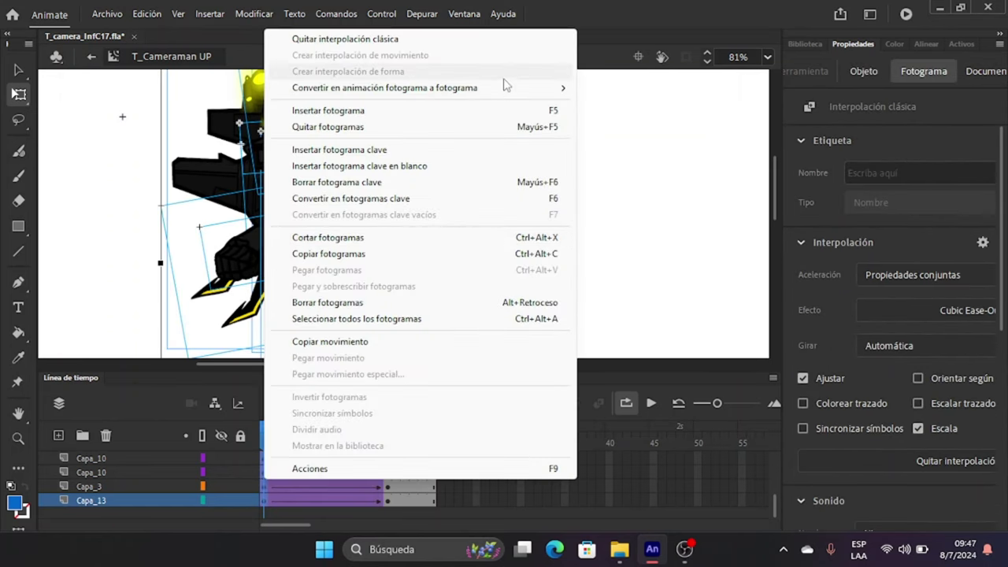
pyautogui.moveTo(504, 88)
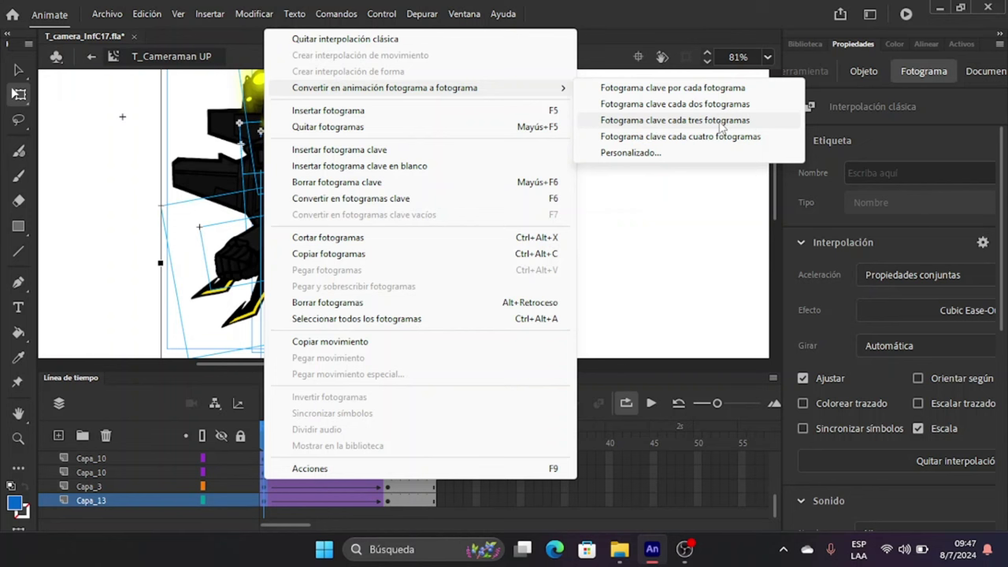
pyautogui.click(713, 88)
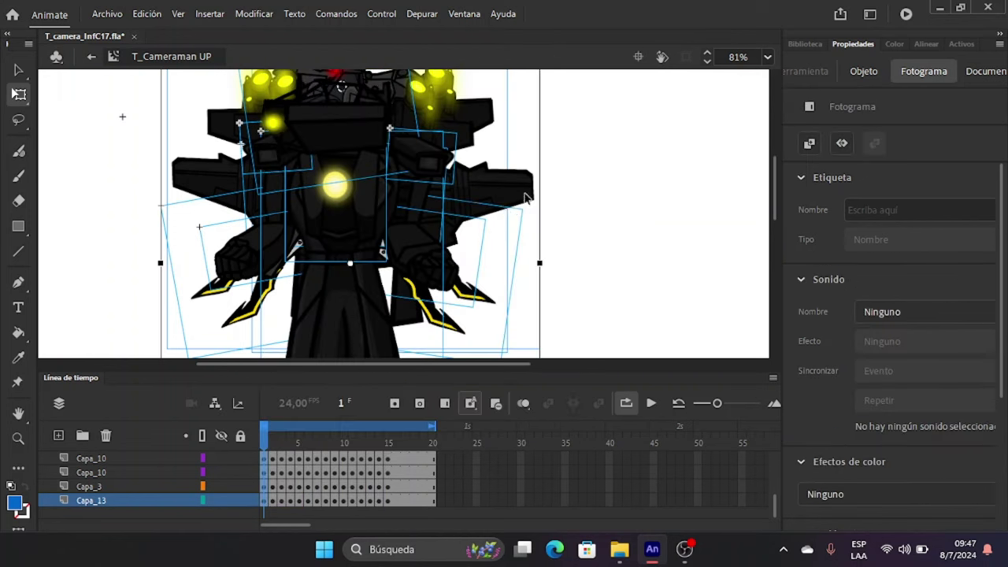
# Clear the keyframes at frames 2, 4, 8, 10 and 12 on all layers and preview the playback.
pyautogui.click(273, 466)
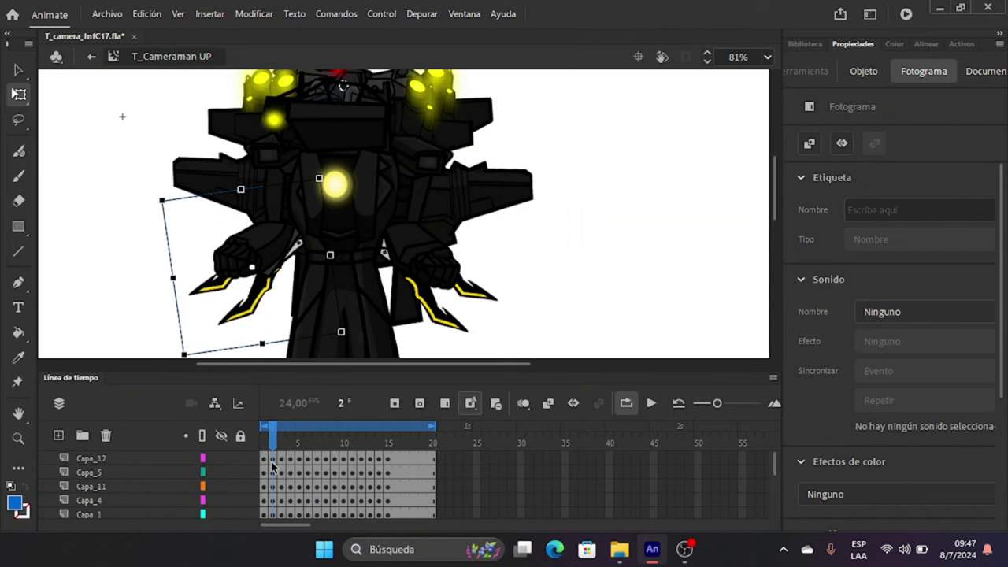
pyautogui.click(272, 462)
pyautogui.scroll(-3, 267, 482)
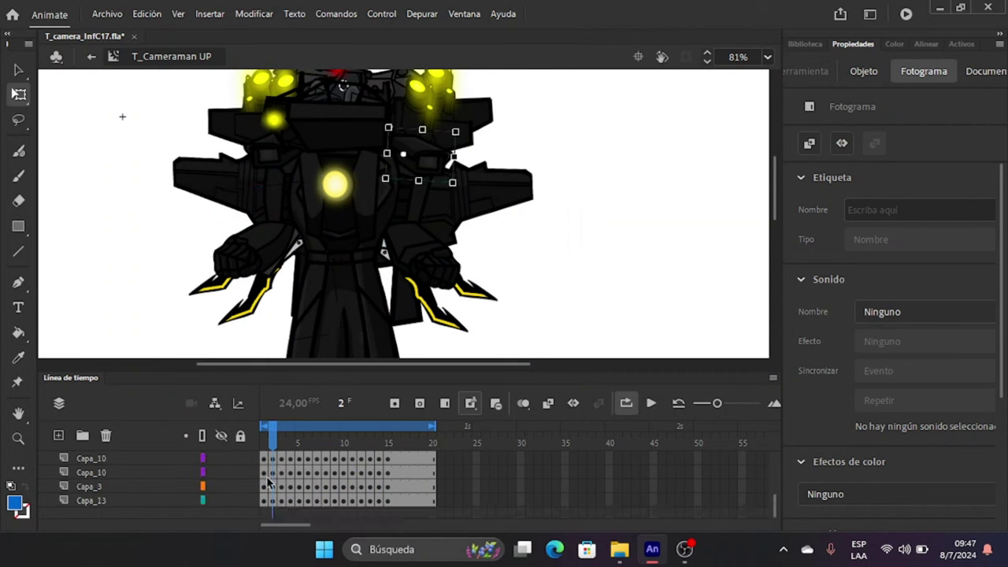
pyautogui.click(273, 501)
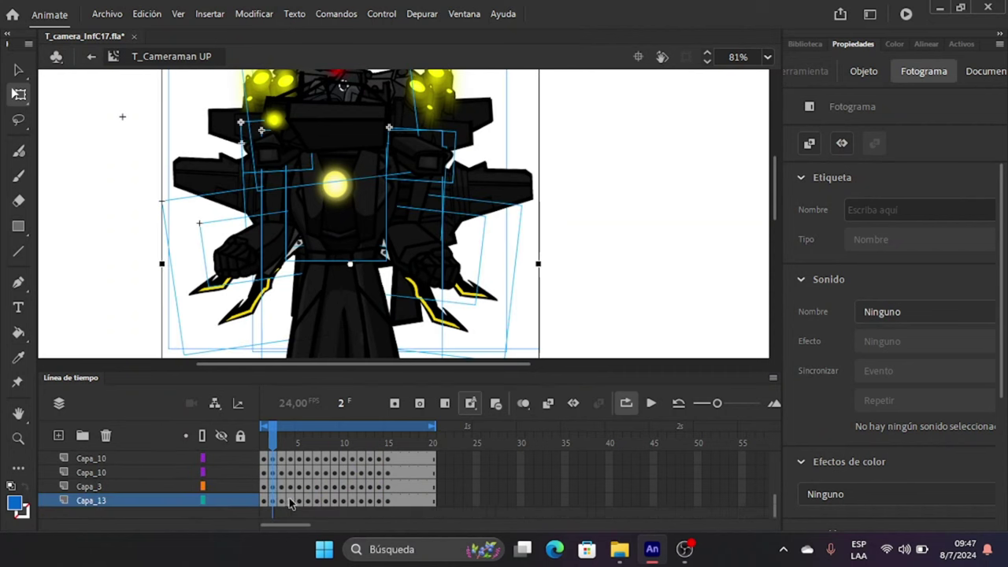
pyautogui.click(290, 504)
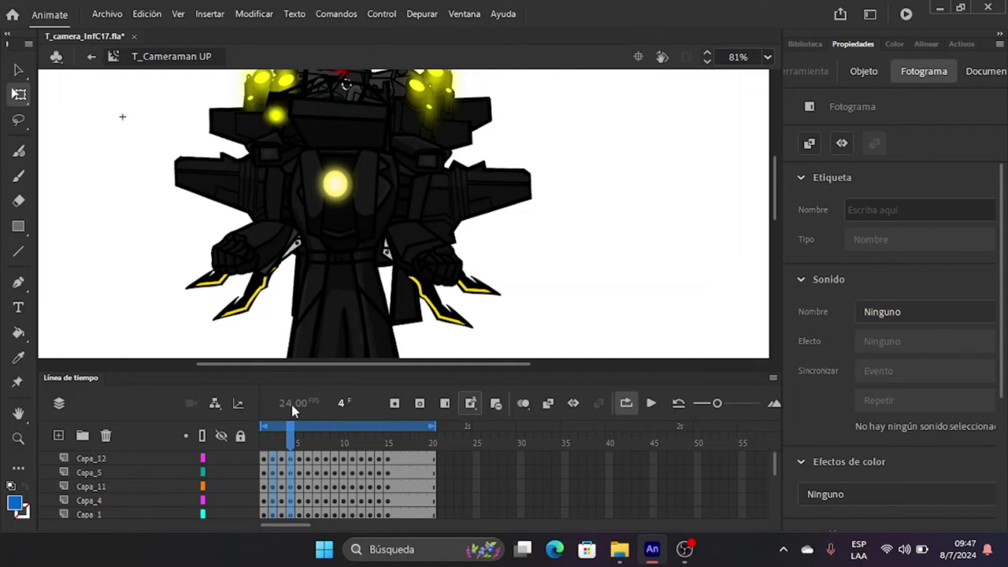
pyautogui.moveTo(291, 405); pyautogui.dragTo(291, 410)
pyautogui.click(325, 460)
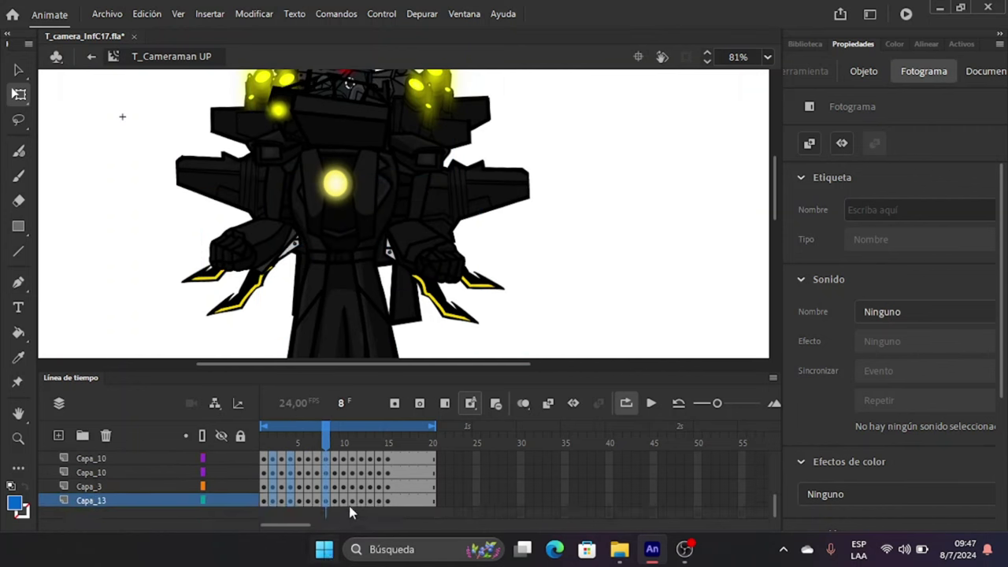
pyautogui.moveTo(343, 502); pyautogui.dragTo(342, 390)
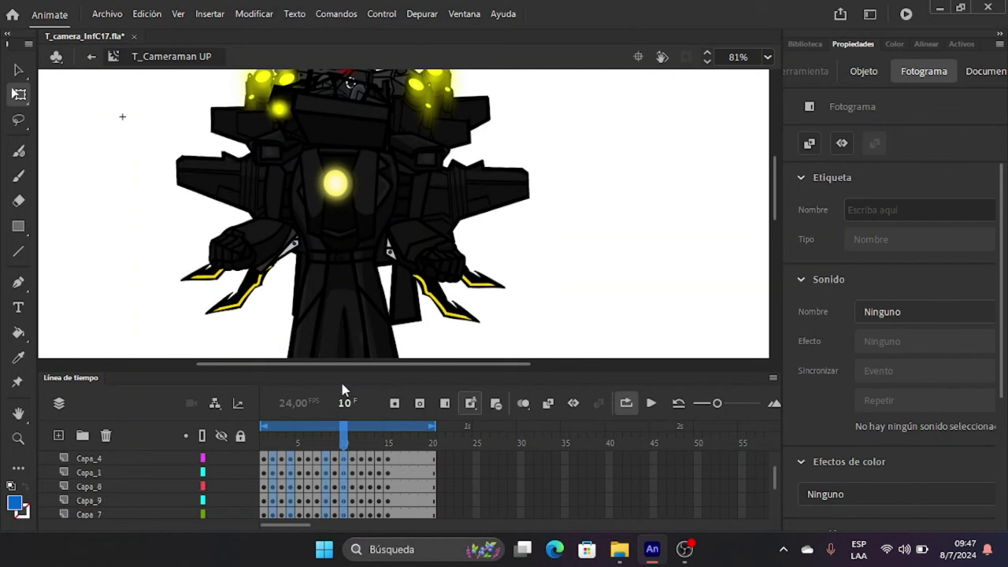
pyautogui.scroll(2, 342, 389)
pyautogui.hotkey('ctrl', 'a')
pyautogui.click(362, 512)
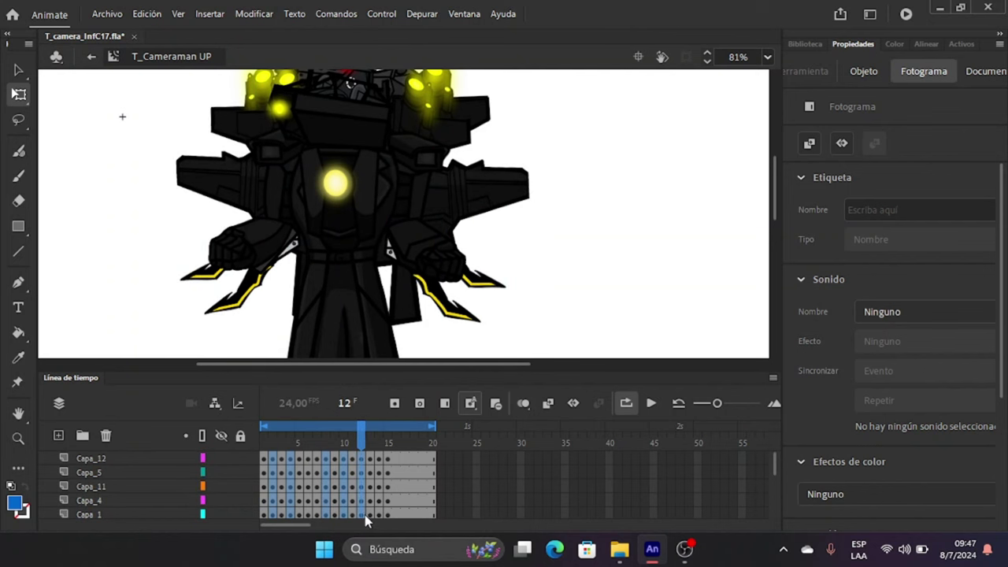
pyautogui.scroll(3, 366, 519)
pyautogui.moveTo(363, 550); pyautogui.dragTo(363, 550)
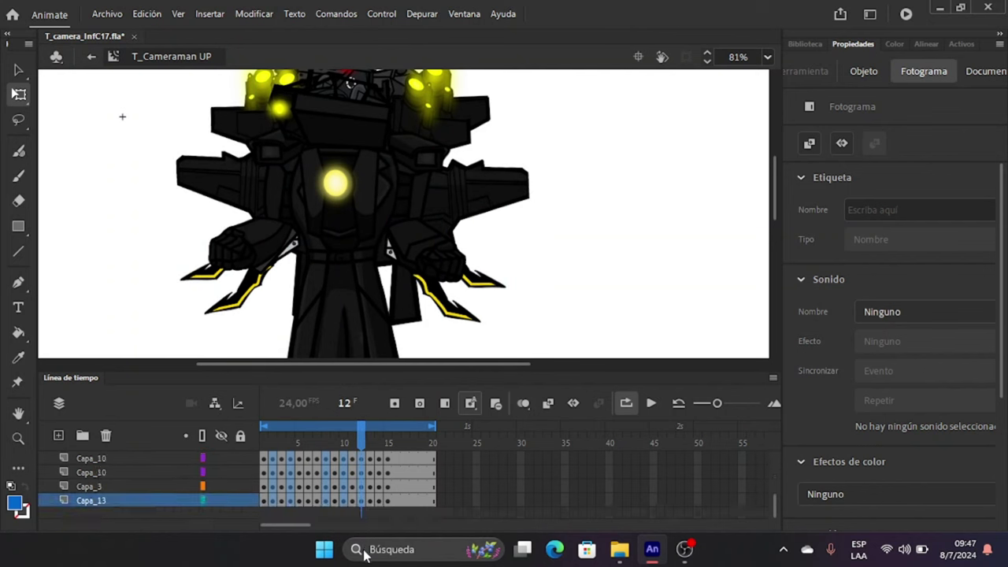
pyautogui.rightClick(360, 504)
pyautogui.click(492, 200)
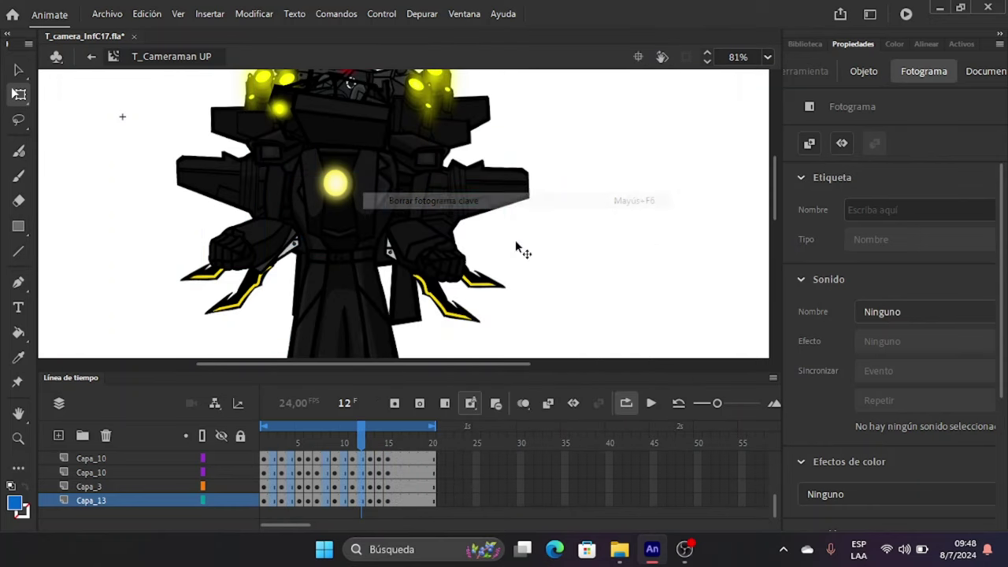
pyautogui.click(650, 403)
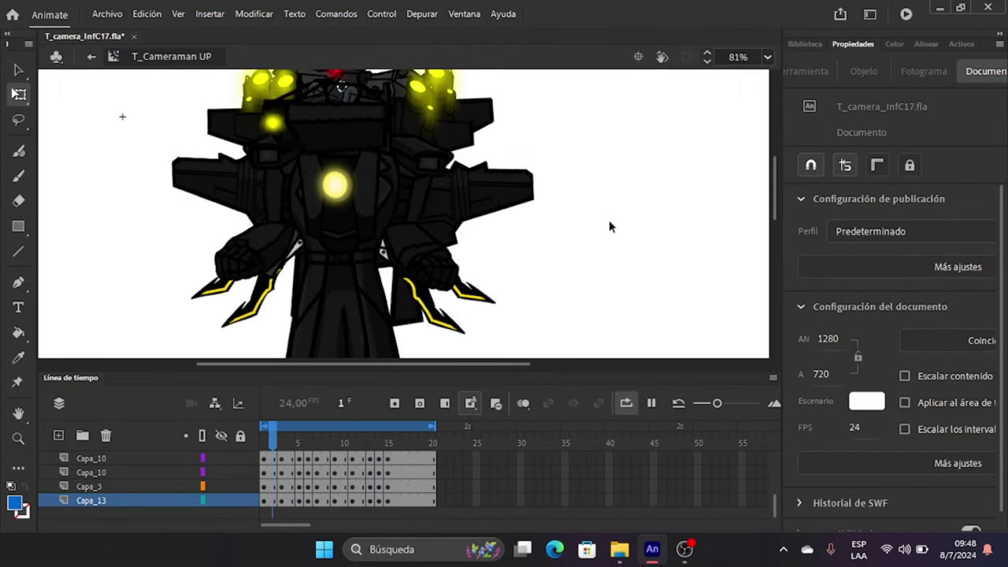
pyautogui.click(652, 403)
# Show the document library and locate the T_Cameraman symbols in it.
pyautogui.click(804, 43)
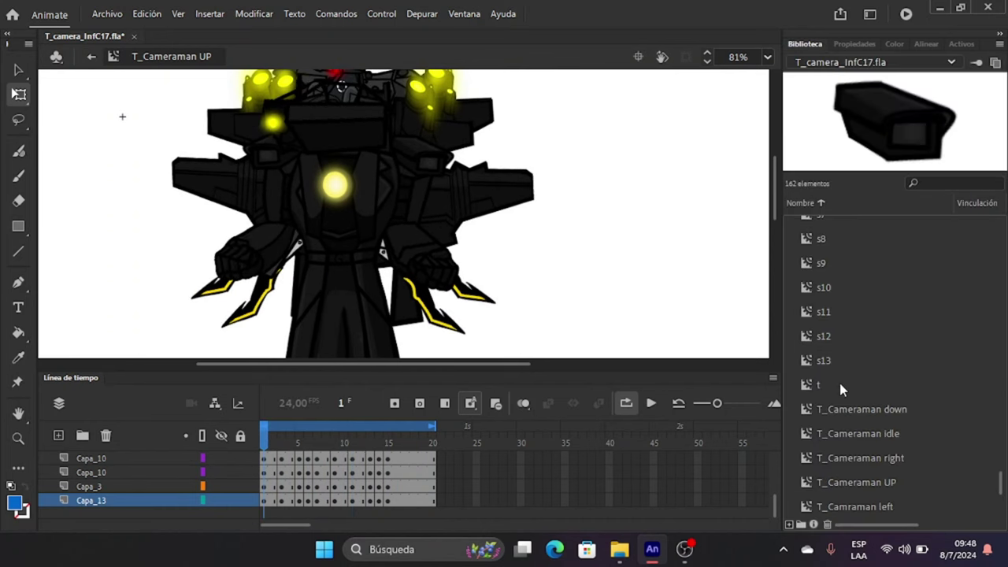
pyautogui.scroll(-3, 840, 383)
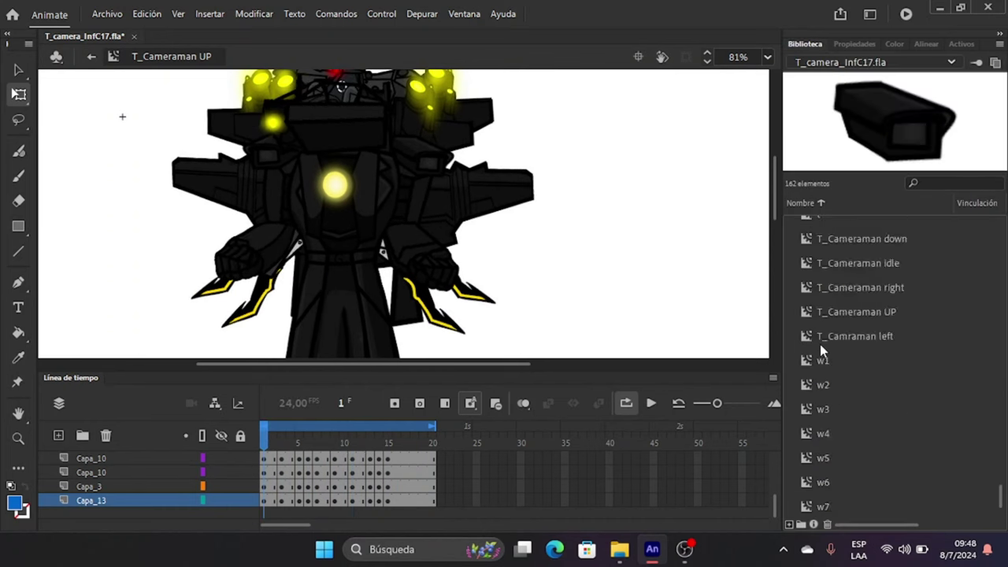
pyautogui.click(814, 246)
pyautogui.click(811, 266)
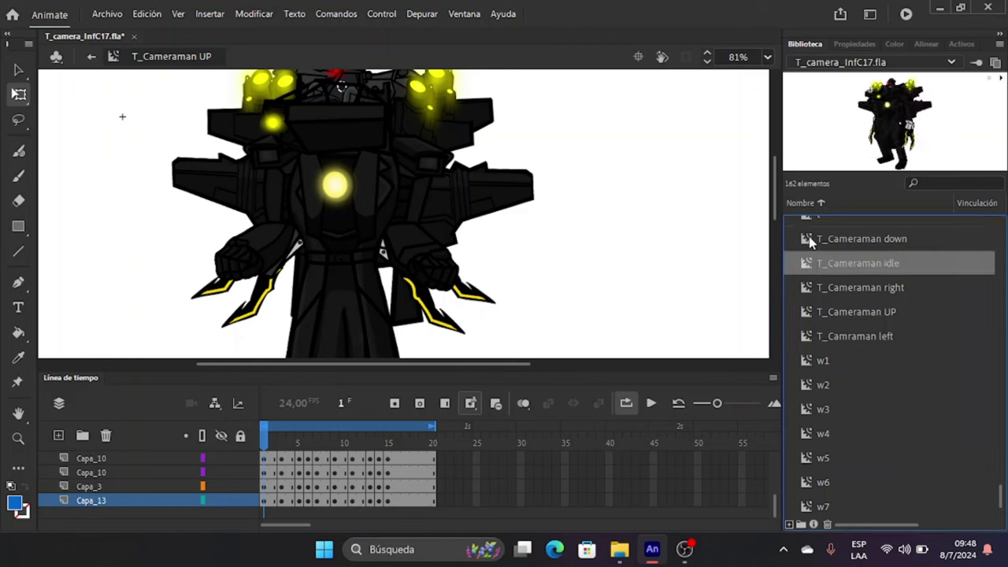
pyautogui.keyDown('ctrl'); pyautogui.click(807, 238); pyautogui.keyUp('ctrl')
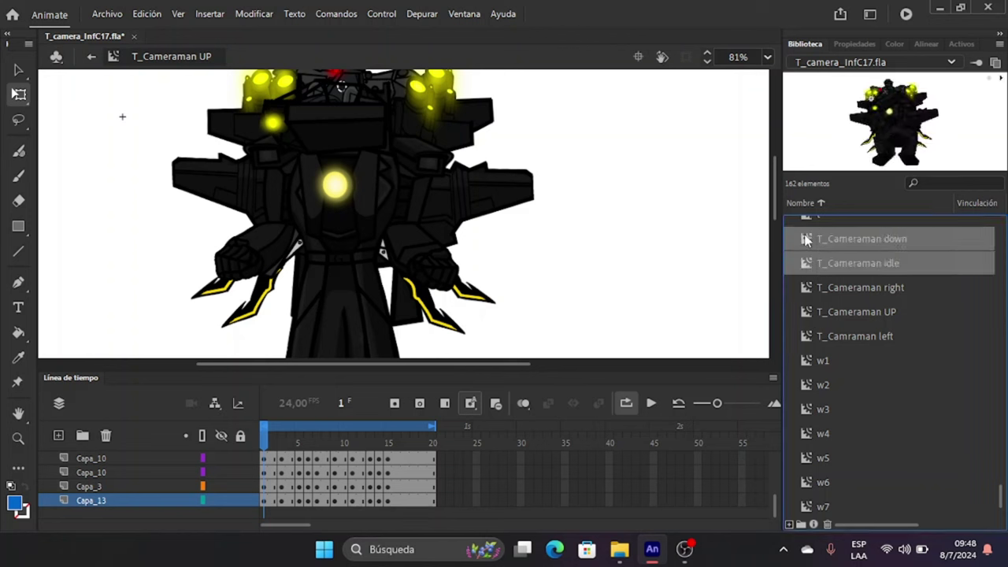
pyautogui.scroll(-2, 812, 347)
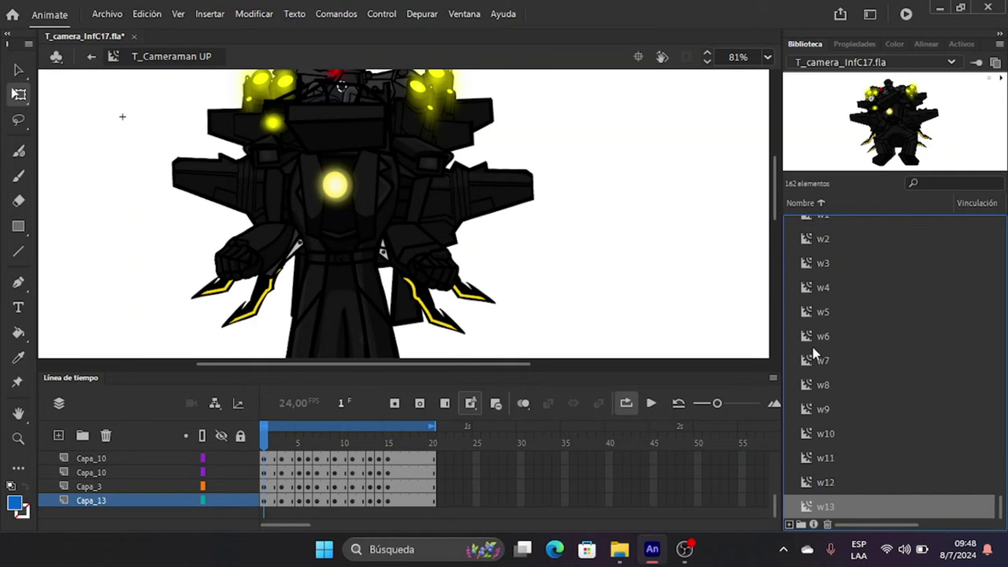
pyautogui.scroll(3, 817, 378)
pyautogui.click(811, 340)
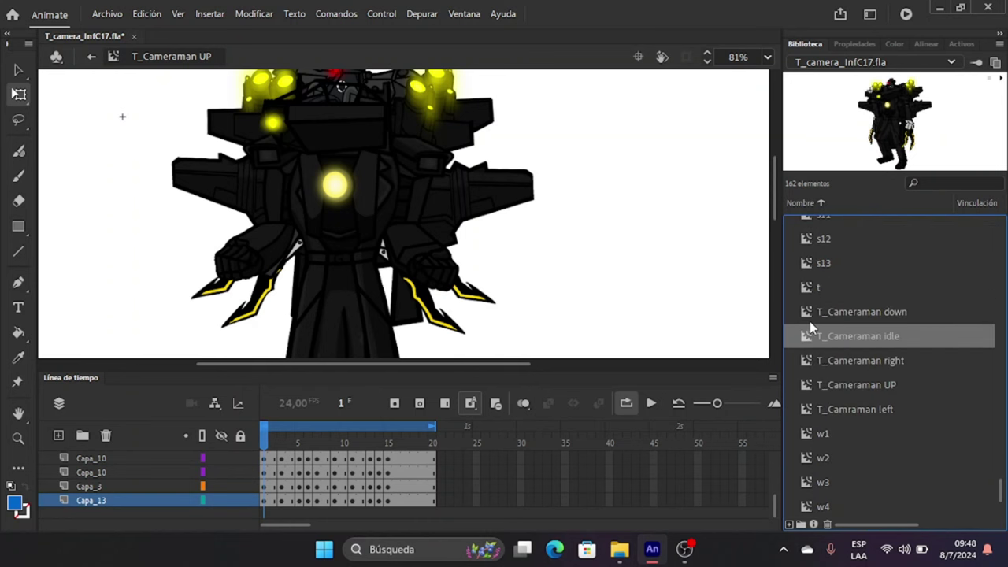
pyautogui.doubleClick(805, 340)
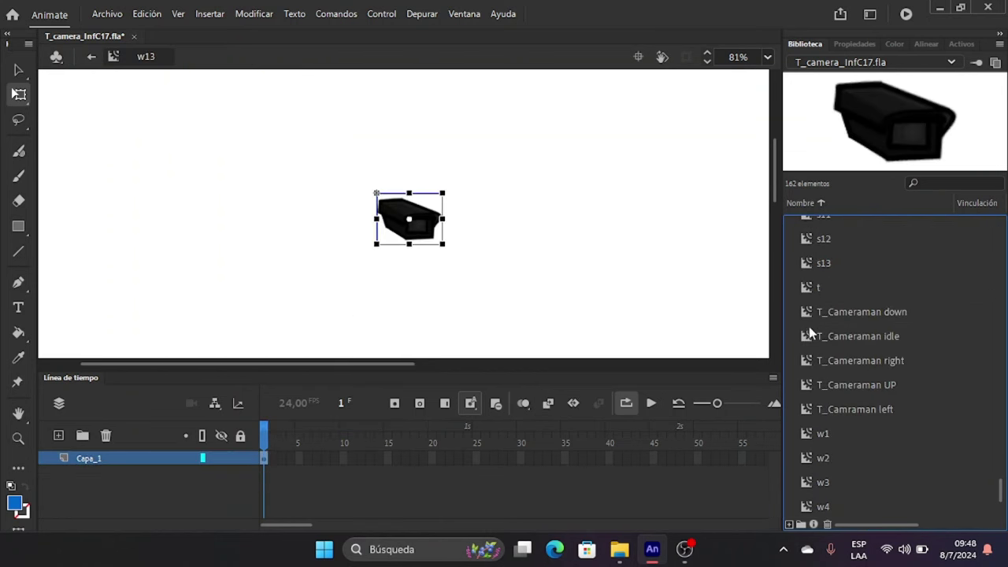
pyautogui.click(813, 315)
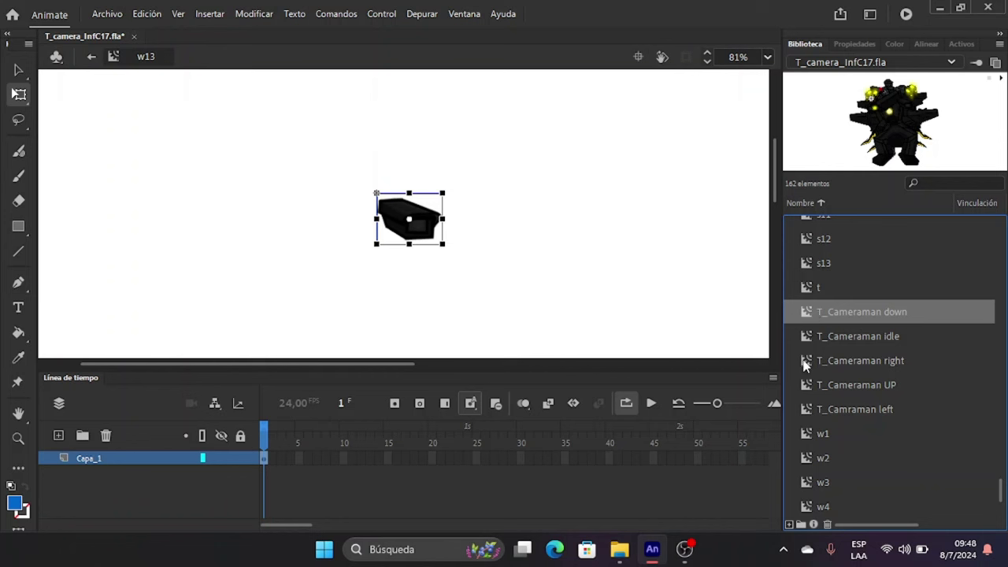
pyautogui.scroll(-3, 805, 365)
pyautogui.scroll(15, 822, 362)
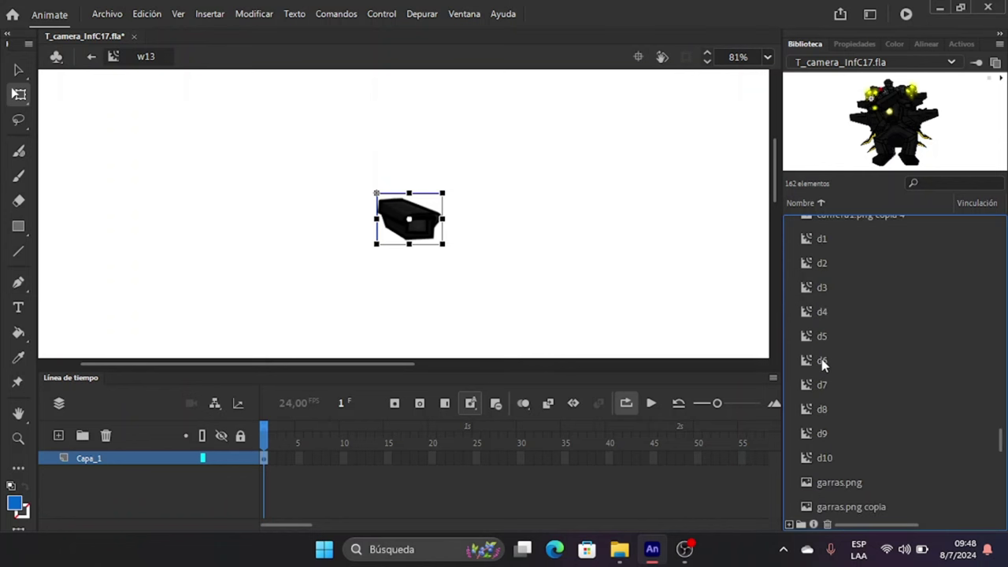
pyautogui.scroll(-15, 822, 363)
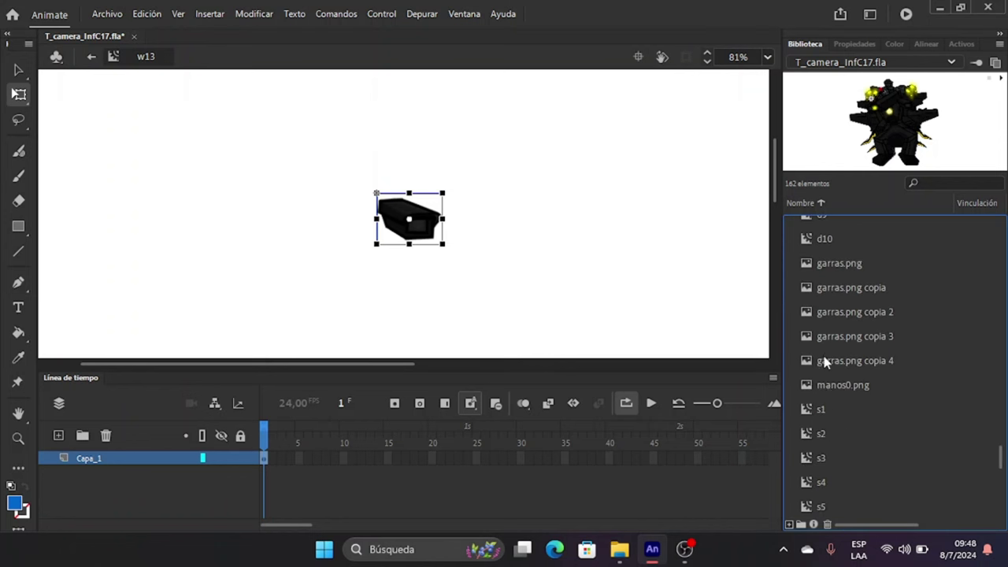
pyautogui.scroll(3, 826, 402)
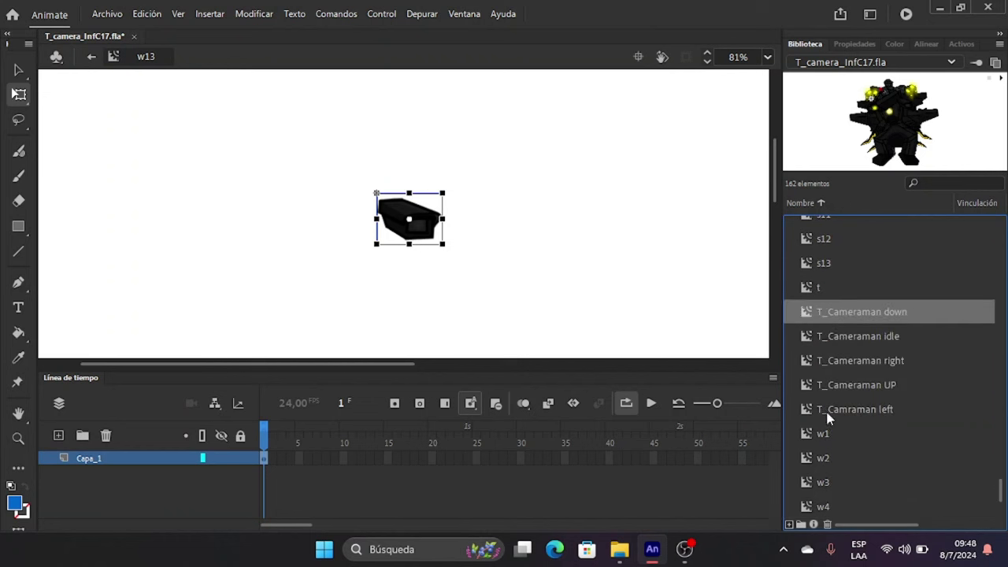
pyautogui.click(824, 435)
pyautogui.keyDown('ctrl'); pyautogui.click(815, 409); pyautogui.keyUp('ctrl')
pyautogui.keyDown('ctrl'); pyautogui.click(811, 408); pyautogui.keyUp('ctrl')
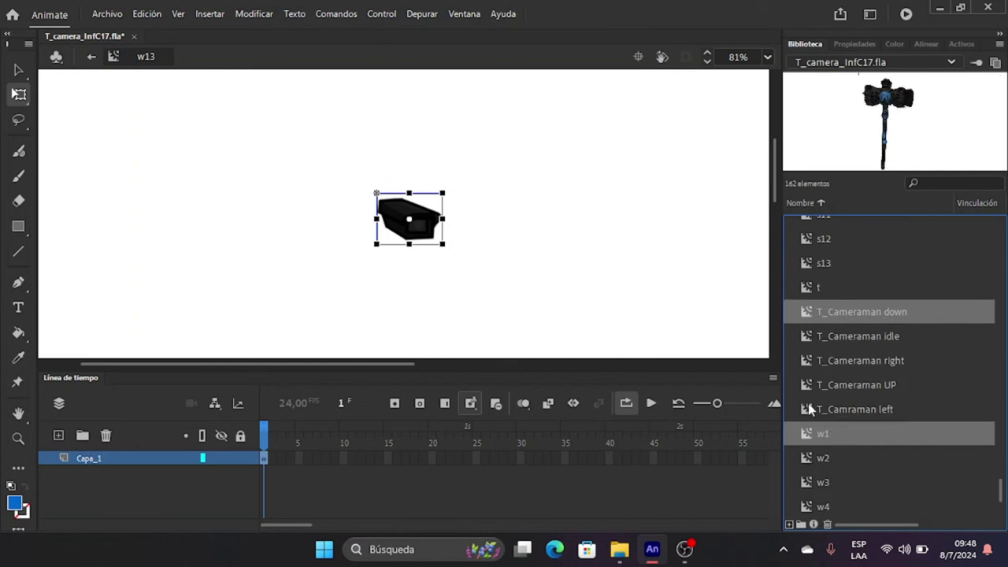
pyautogui.keyDown('ctrl'); pyautogui.click(811, 409); pyautogui.keyUp('ctrl')
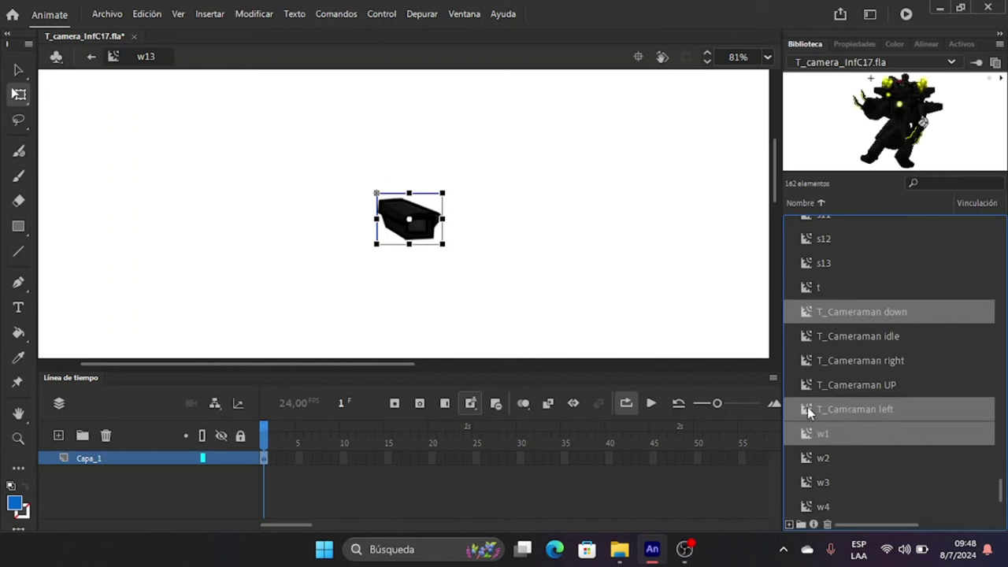
pyautogui.scroll(-2, 868, 276)
pyautogui.scroll(2, 869, 292)
pyautogui.keyDown('ctrl'); pyautogui.click(844, 287); pyautogui.keyUp('ctrl')
pyautogui.doubleClick(844, 283)
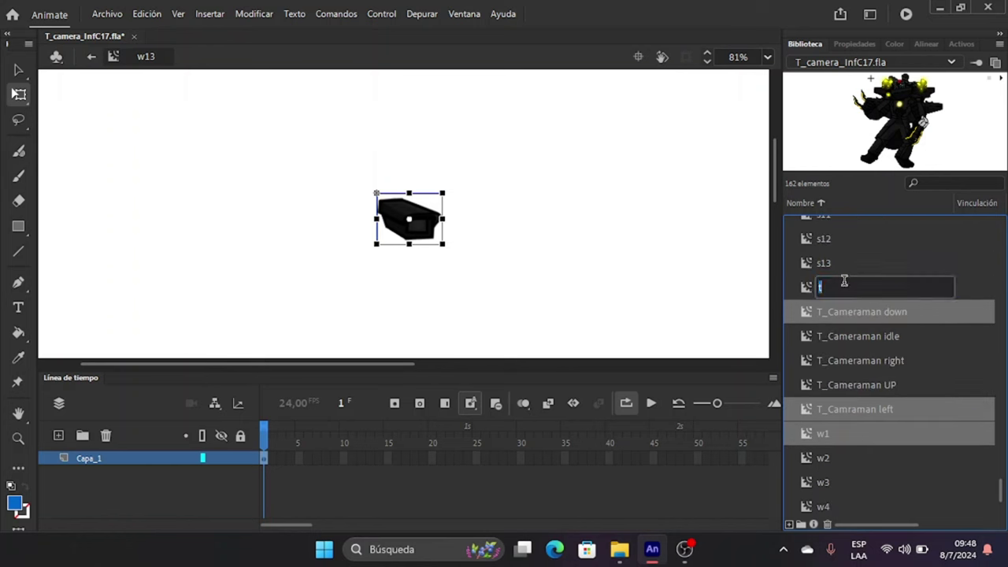
pyautogui.press('Return')
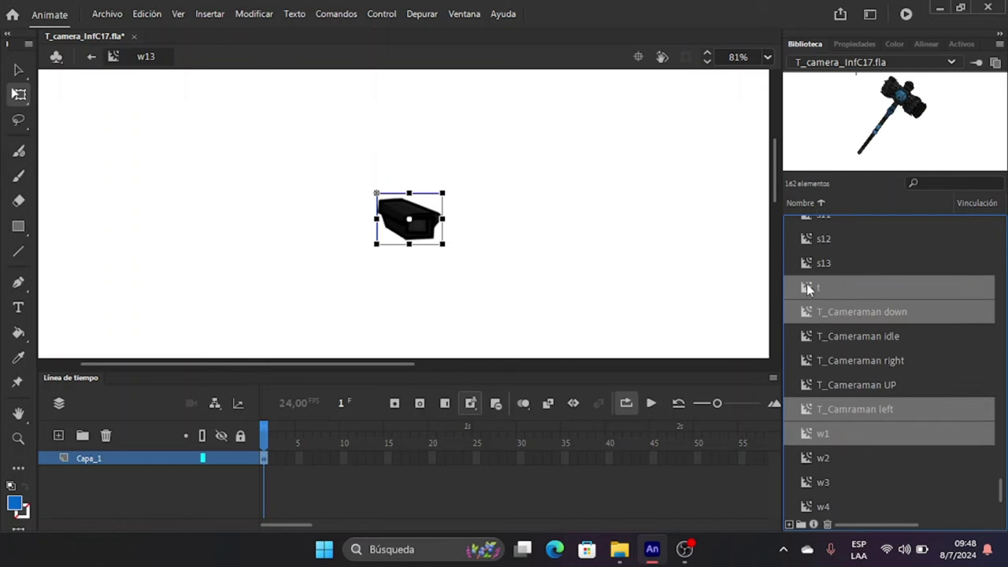
pyautogui.keyDown('ctrl'); pyautogui.click(812, 338); pyautogui.keyUp('ctrl')
pyautogui.click(533, 286)
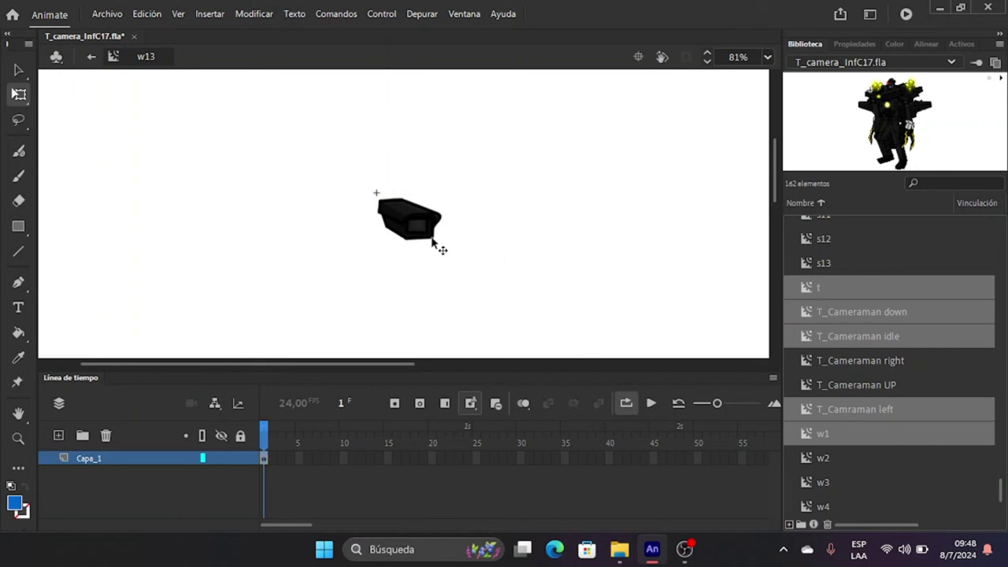
pyautogui.click(91, 58)
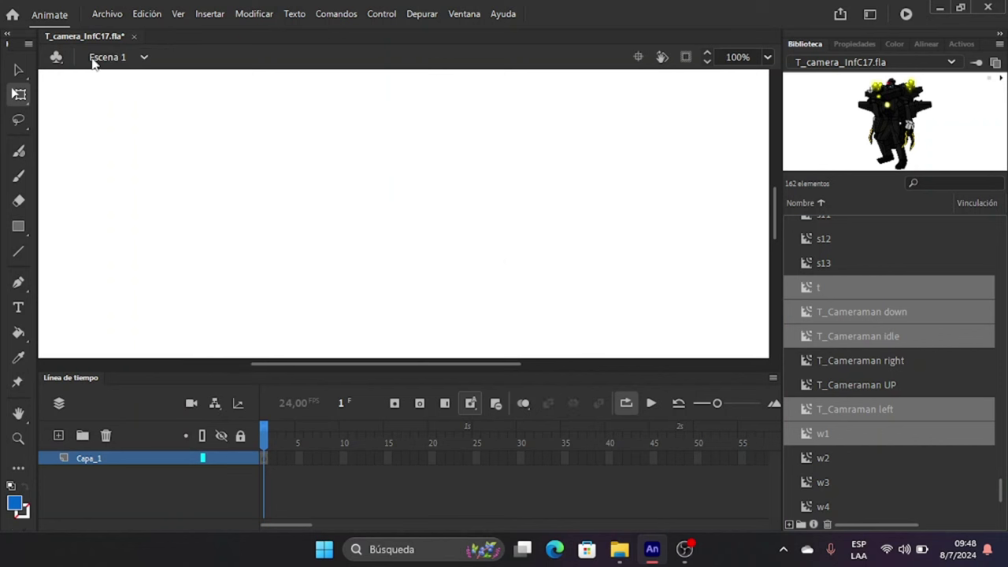
pyautogui.keyDown('ctrl'); pyautogui.click(809, 410); pyautogui.keyUp('ctrl')
pyautogui.keyDown('ctrl'); pyautogui.click(808, 435); pyautogui.keyUp('ctrl')
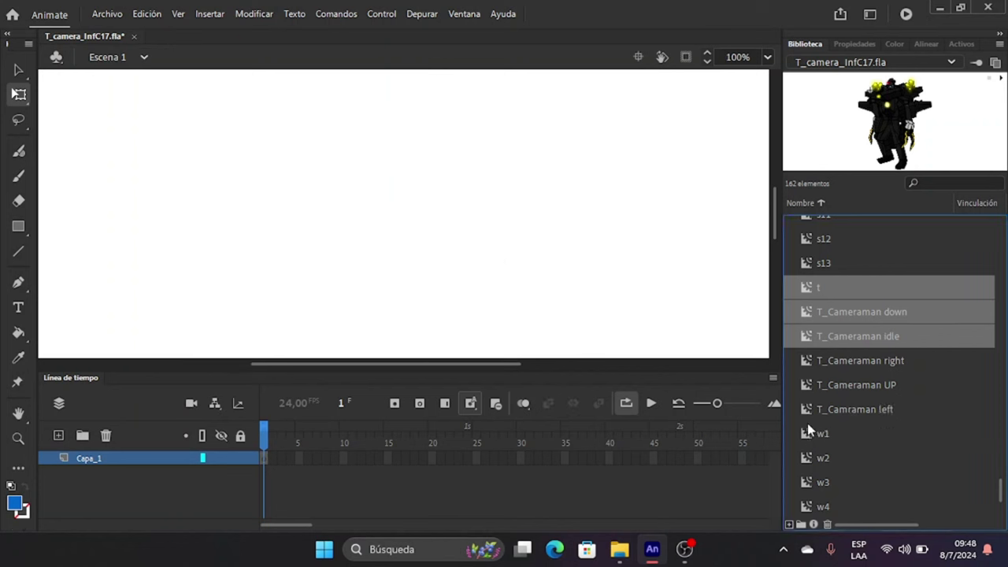
# Open the T_Cameraman right symbol from the library and preview its animation.
pyautogui.click(811, 336)
pyautogui.click(805, 367)
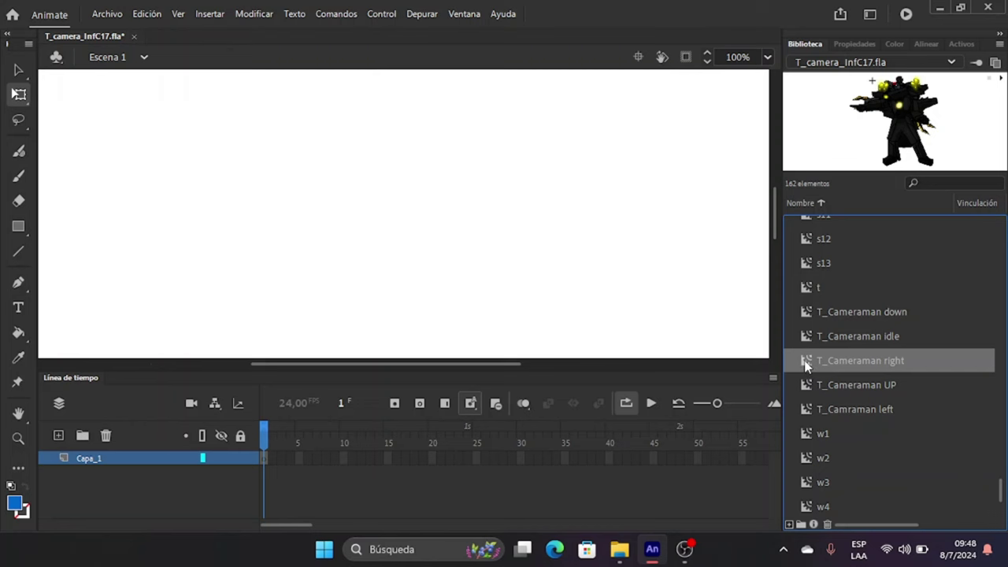
pyautogui.doubleClick(805, 364)
pyautogui.hotkey('ctrl', '3')
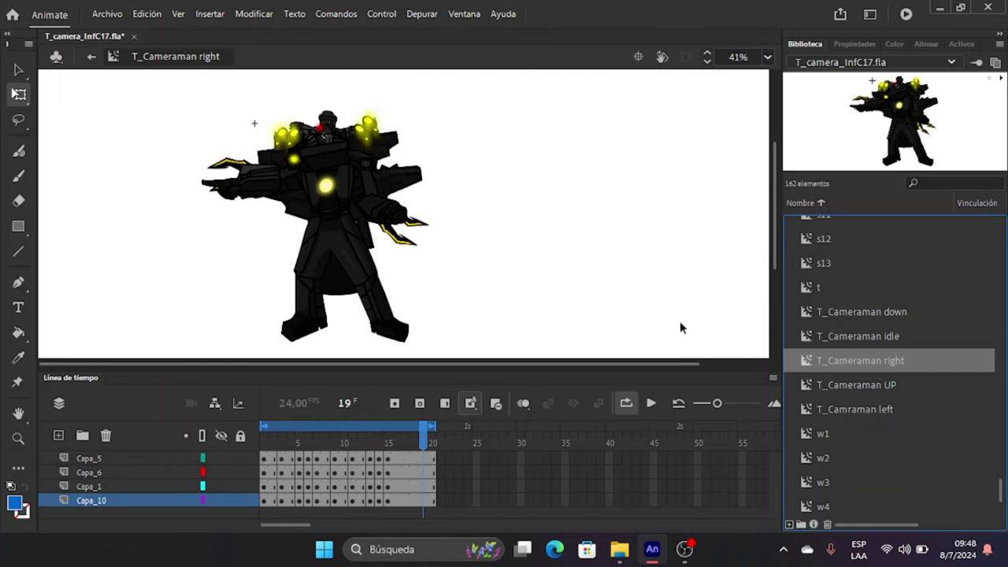
pyautogui.click(651, 403)
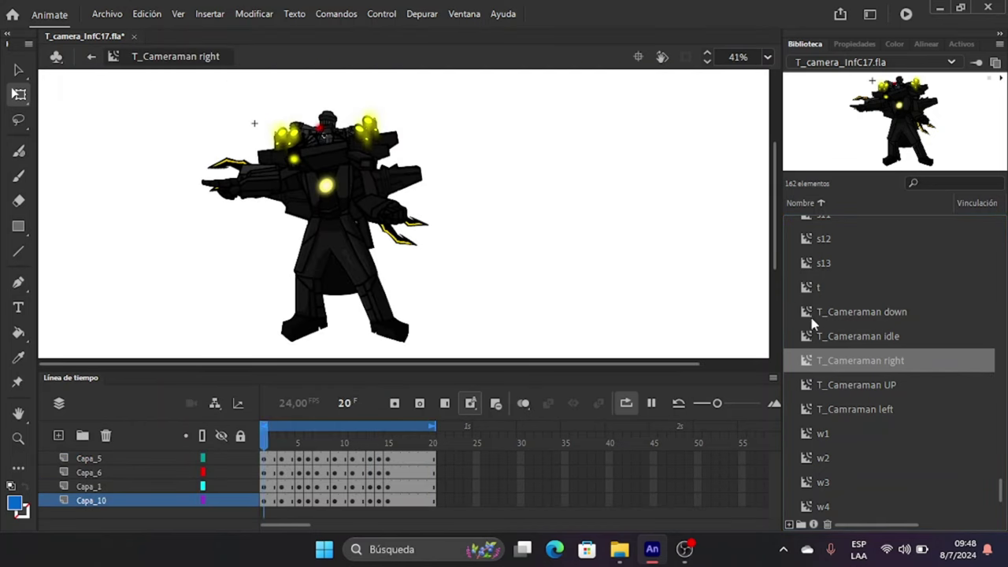
# Open the T_Cameraman down, T_Cameraman idle and T_Cameraman UP symbols one after another and preview their animations.
pyautogui.doubleClick(807, 319)
pyautogui.click(653, 403)
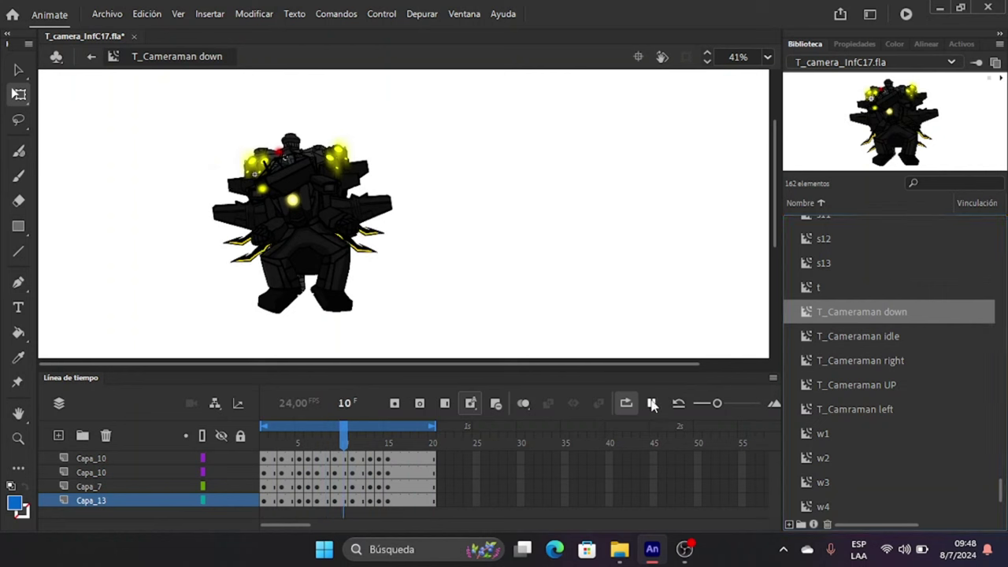
pyautogui.doubleClick(805, 336)
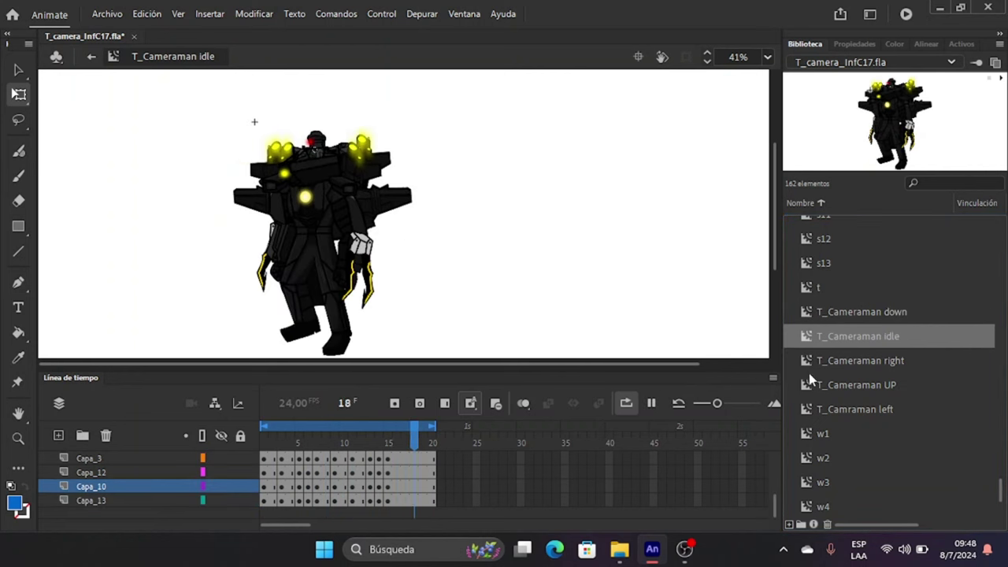
pyautogui.doubleClick(805, 385)
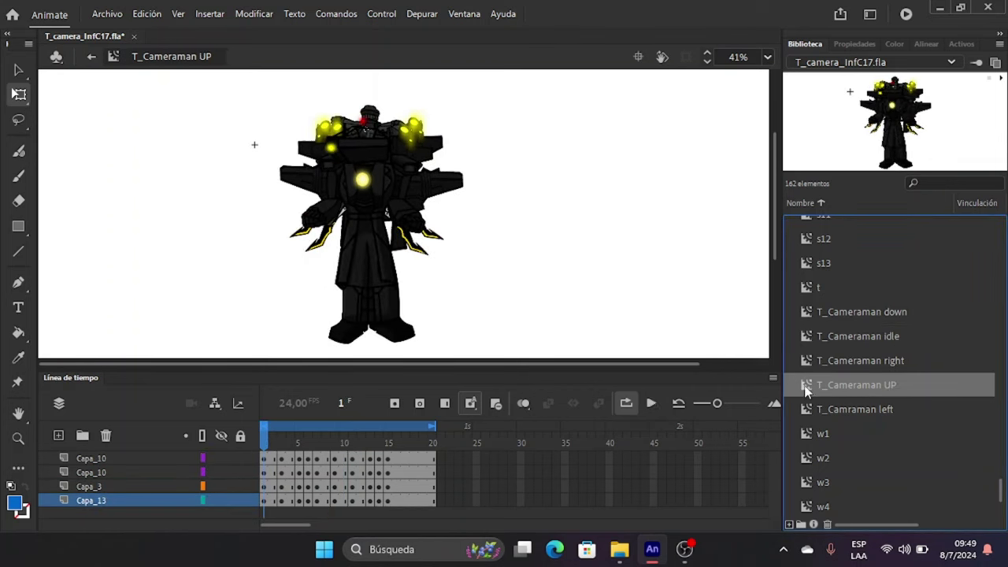
pyautogui.click(651, 403)
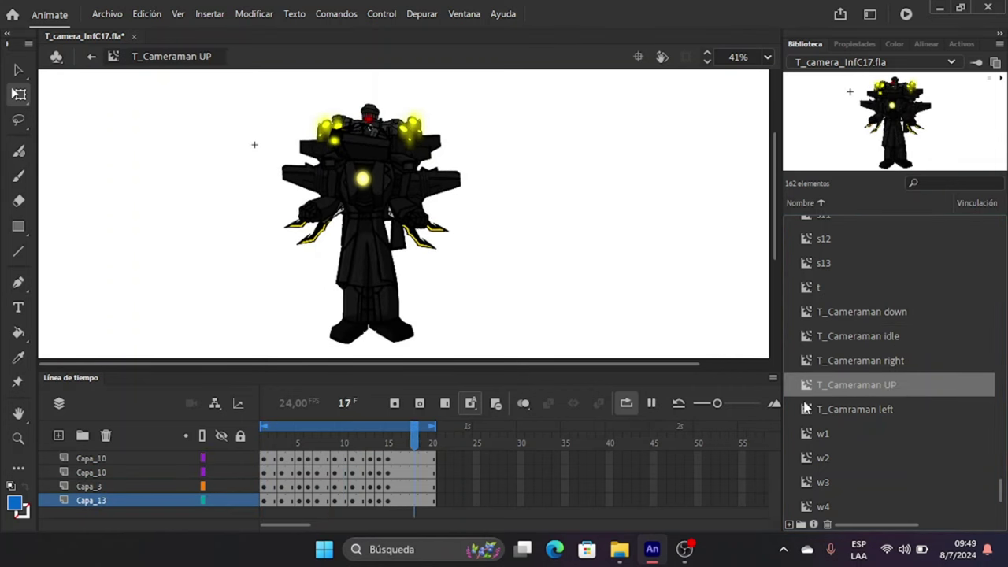
# Open the T_Camraman left symbol for editing and extend its playback loop range to frame 20.
pyautogui.doubleClick(811, 410)
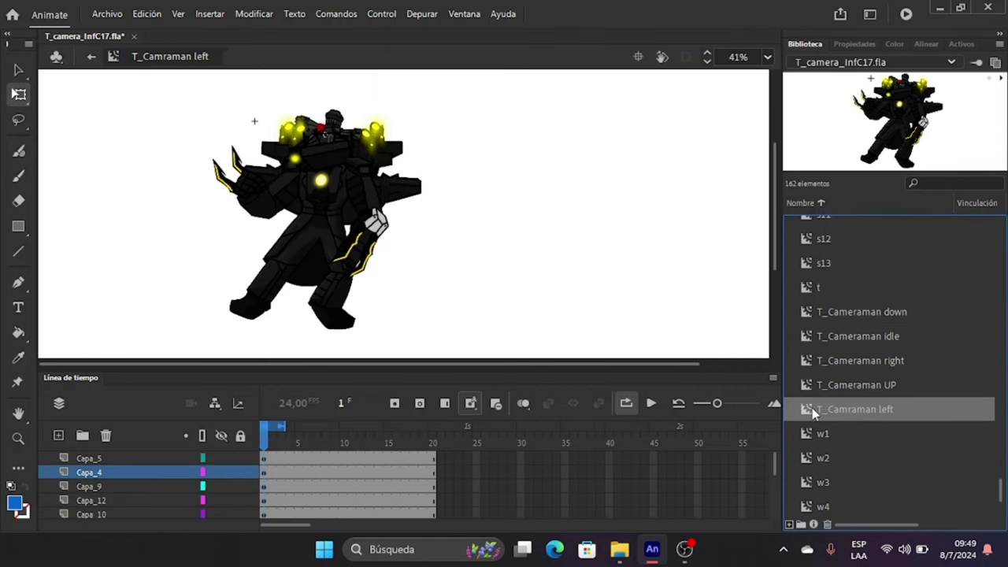
pyautogui.moveTo(291, 427); pyautogui.dragTo(435, 427)
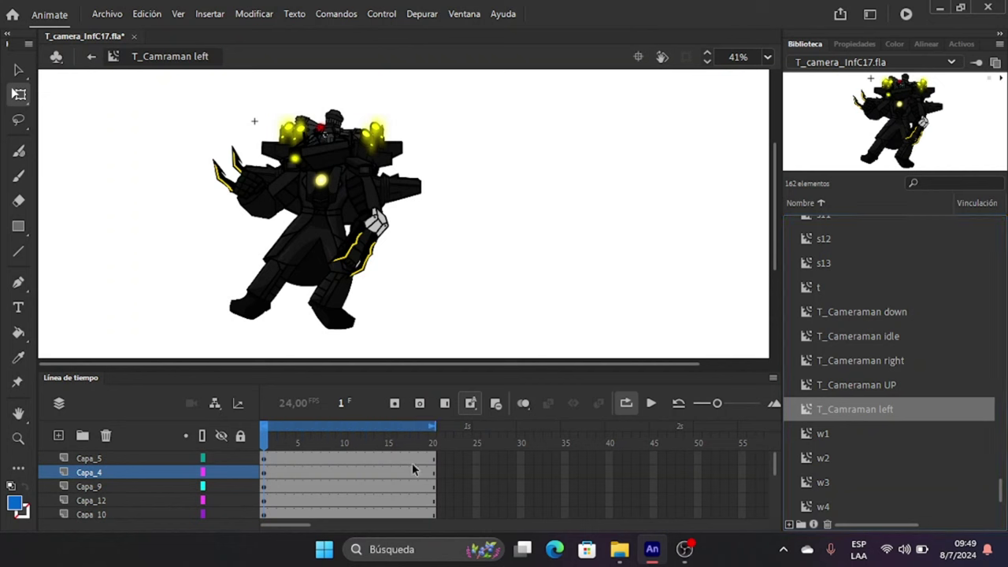
# Convert the frame 1 artwork of the bottom layer Capa_6 into movie clip f and that of Capa_1 into movie clip f2.
pyautogui.scroll(-3, 330, 481)
pyautogui.click(264, 502)
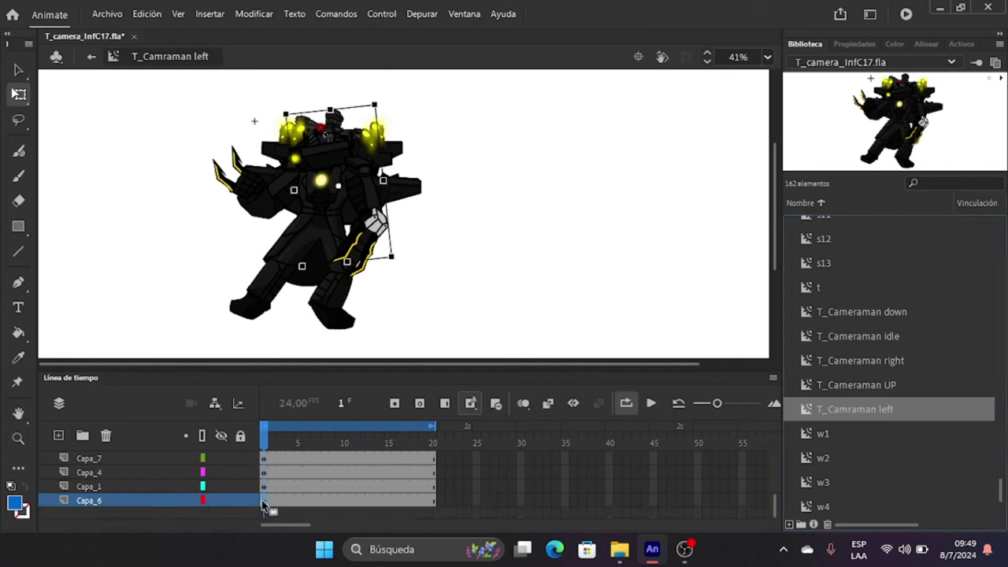
pyautogui.press('F8')
pyautogui.write('t')
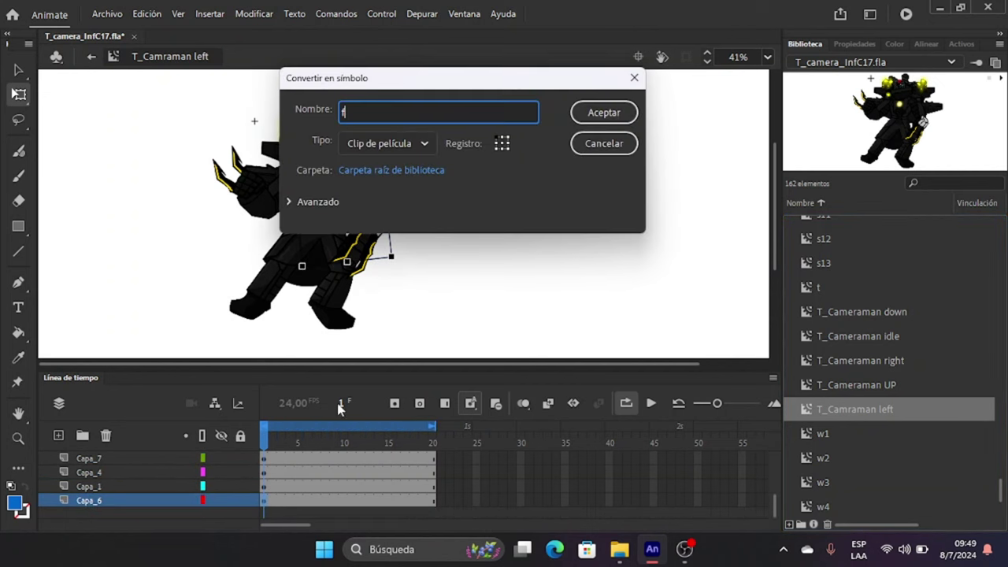
pyautogui.click(606, 112)
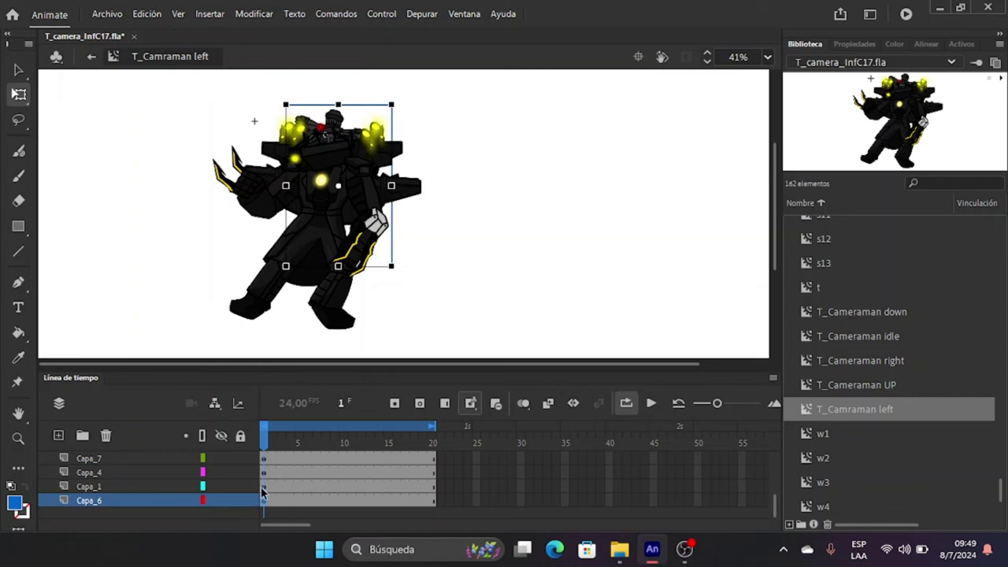
pyautogui.click(266, 488)
pyautogui.press('F8')
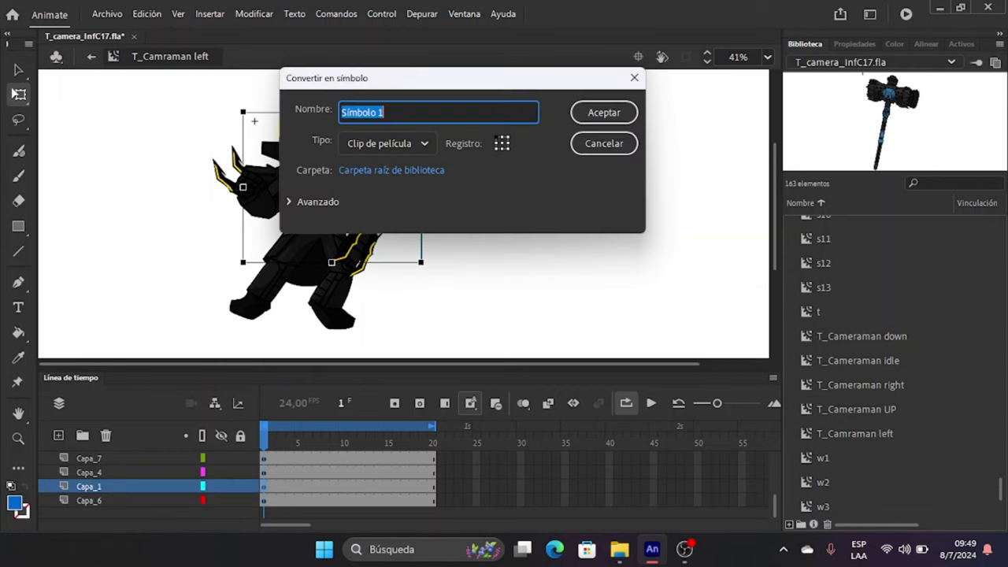
pyautogui.write('f2')
pyautogui.click(604, 112)
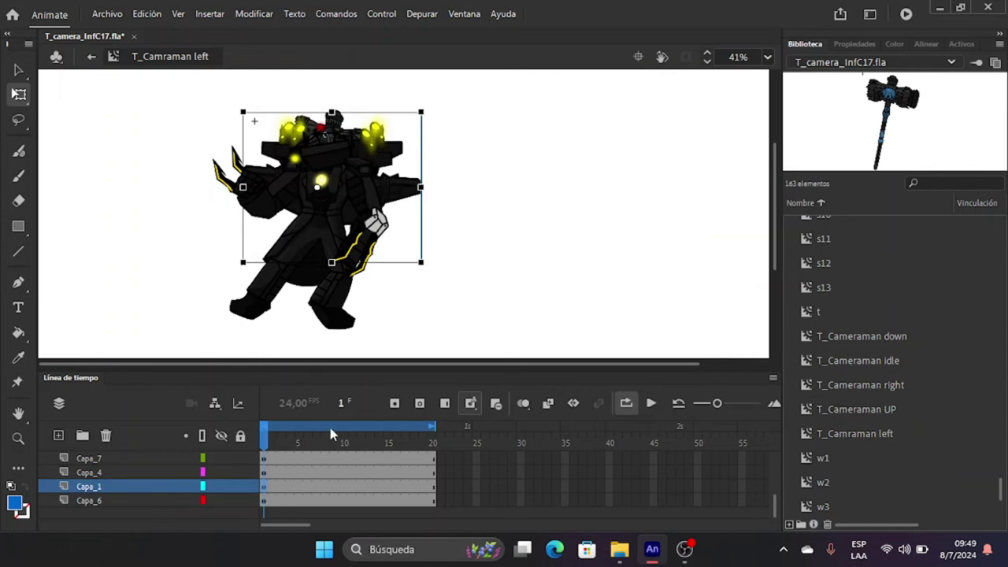
# Convert the raised hand's claws on Capa_4 into movie clip f3 and the Capa_7 artwork into movie clip f4.
pyautogui.click(266, 472)
pyautogui.press('F8')
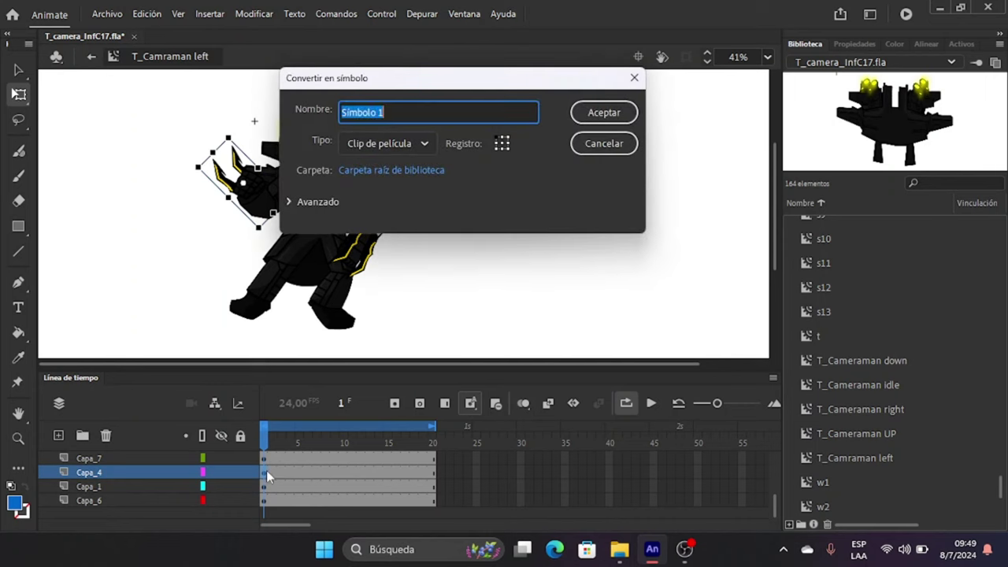
pyautogui.write('f3')
pyautogui.click(574, 112)
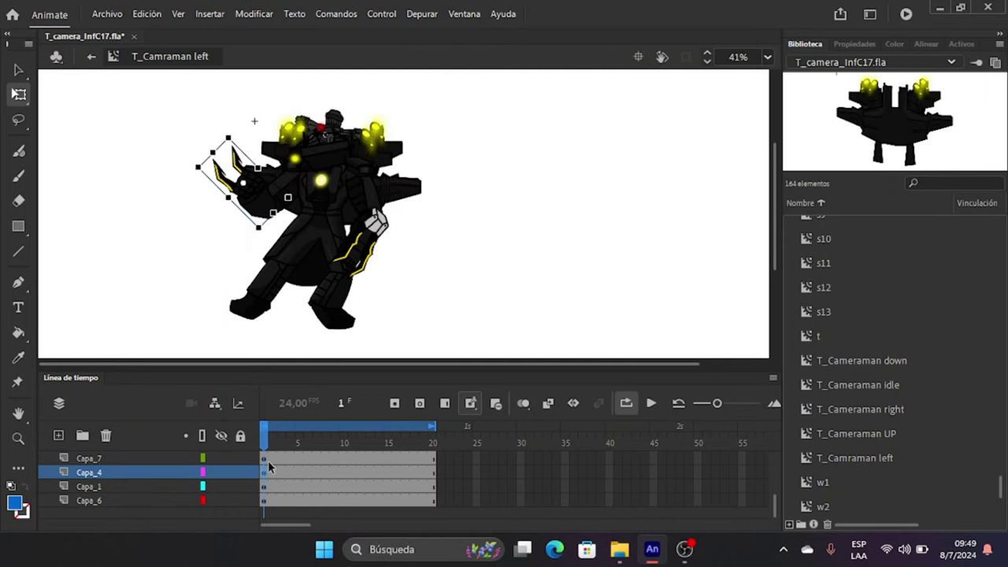
pyautogui.click(264, 460)
pyautogui.press('F8')
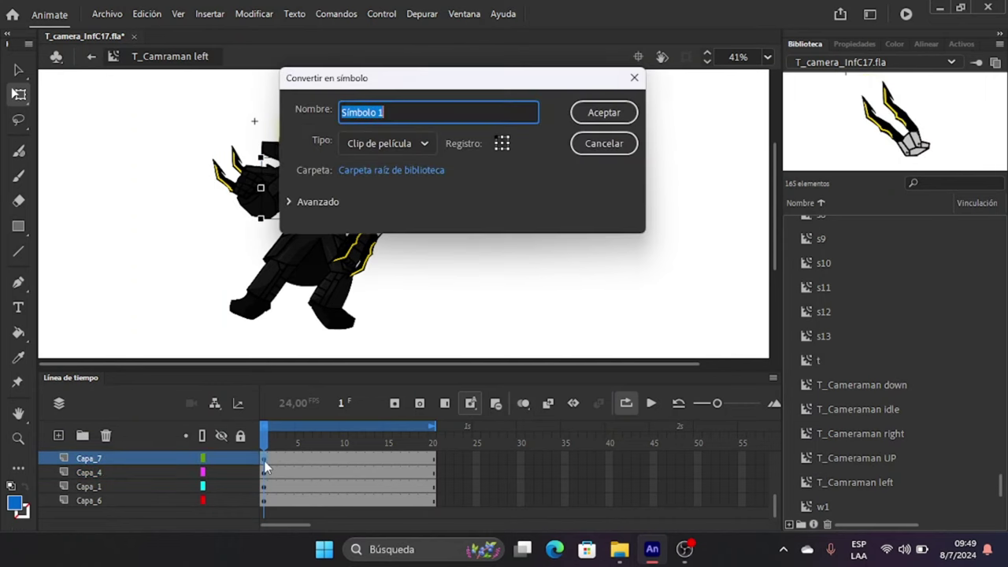
pyautogui.write('f4')
pyautogui.click(586, 118)
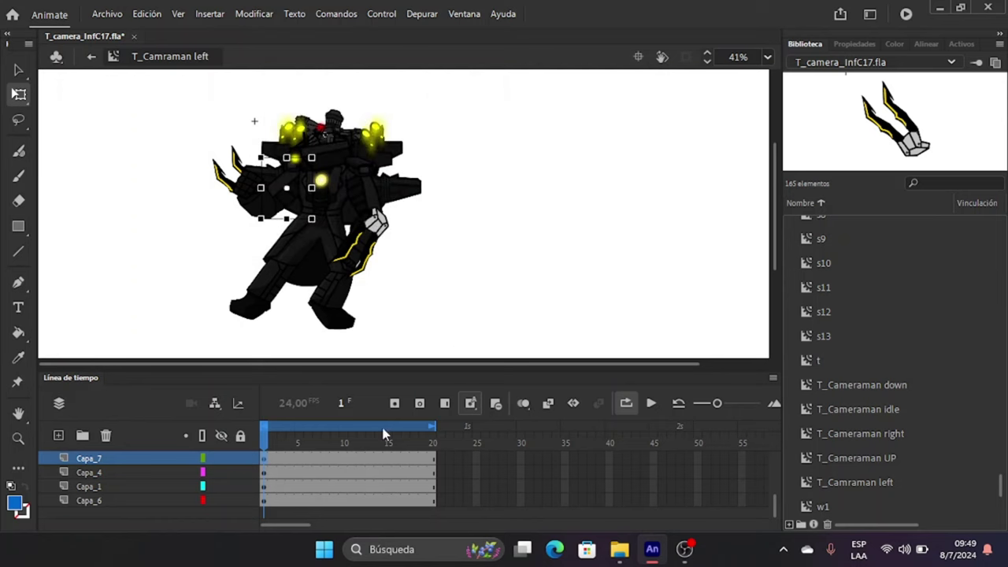
# Convert the legs and coat artwork on Capa_2 into movie clip f5 and the raised fist on Capa_3 into movie clip f6.
pyautogui.click(263, 473)
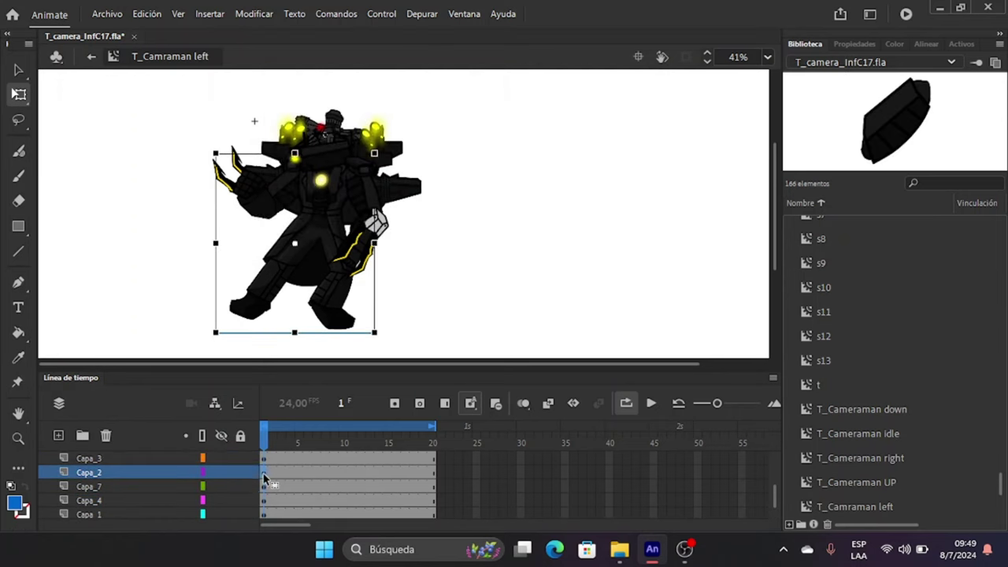
pyautogui.press('F8')
pyautogui.write('f')
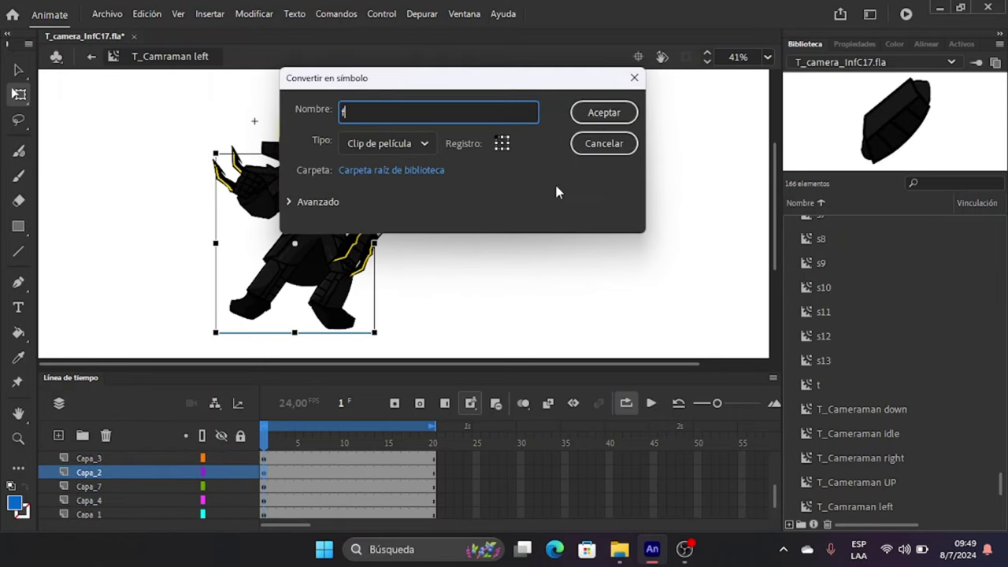
pyautogui.write('5')
pyautogui.click(604, 112)
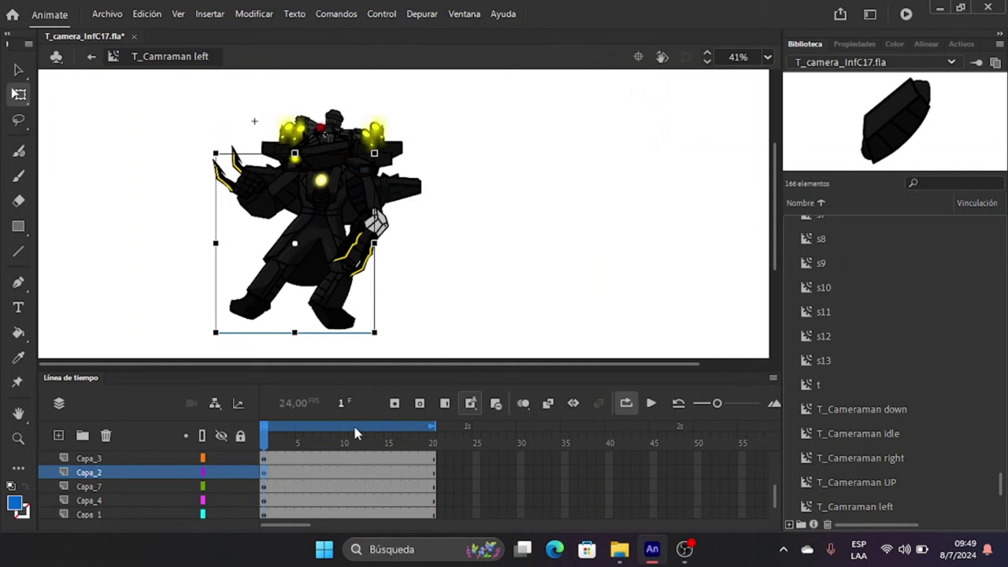
pyautogui.click(269, 458)
pyautogui.press('F8')
pyautogui.write('f')
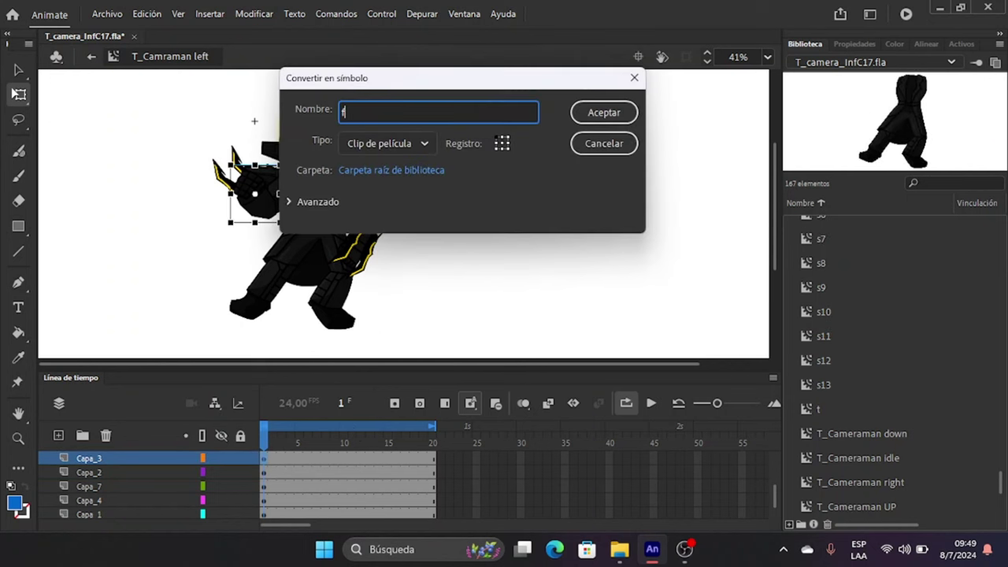
pyautogui.write('5')
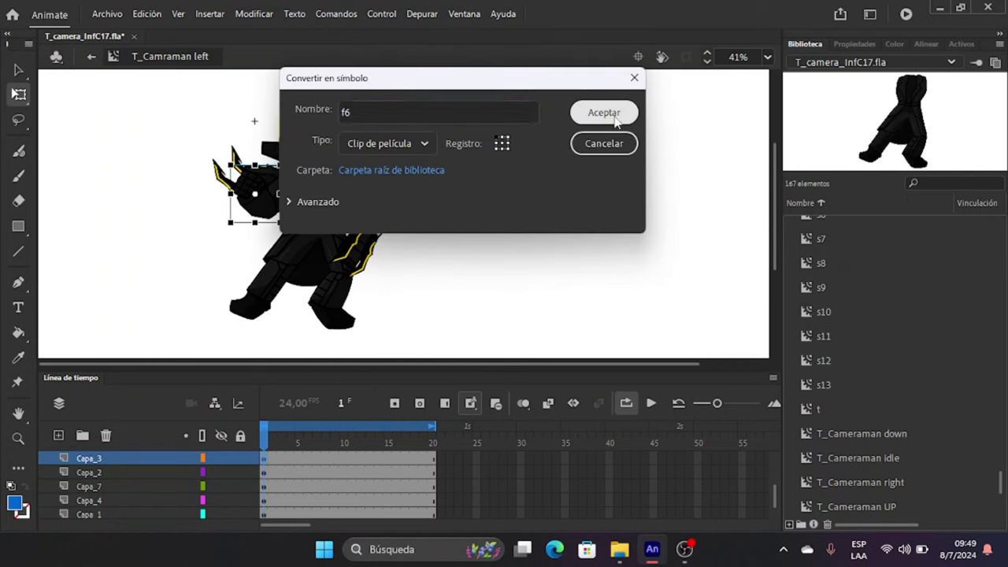
pyautogui.click(616, 120)
# Convert the camera artwork on the Capa_5 layer directly above Capa_3 into a movie clip named f7.
pyautogui.scroll(1, 274, 472)
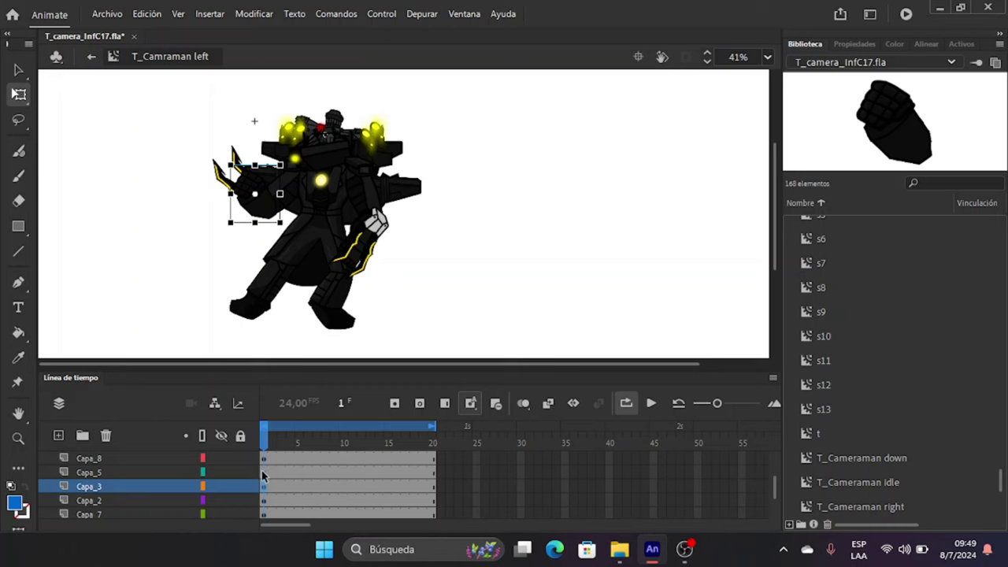
pyautogui.click(263, 472)
pyautogui.press('F8')
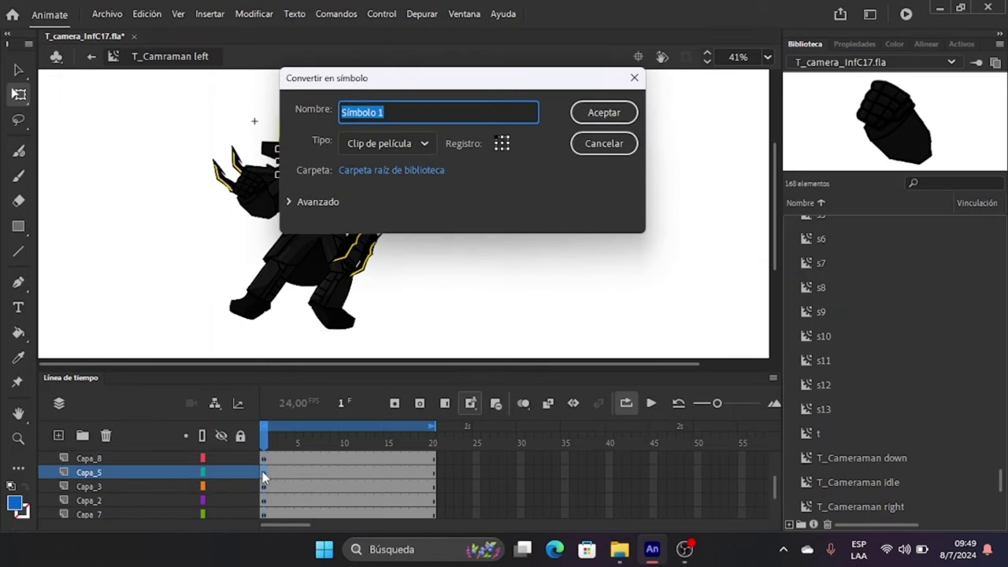
pyautogui.write('f6')
pyautogui.click(603, 113)
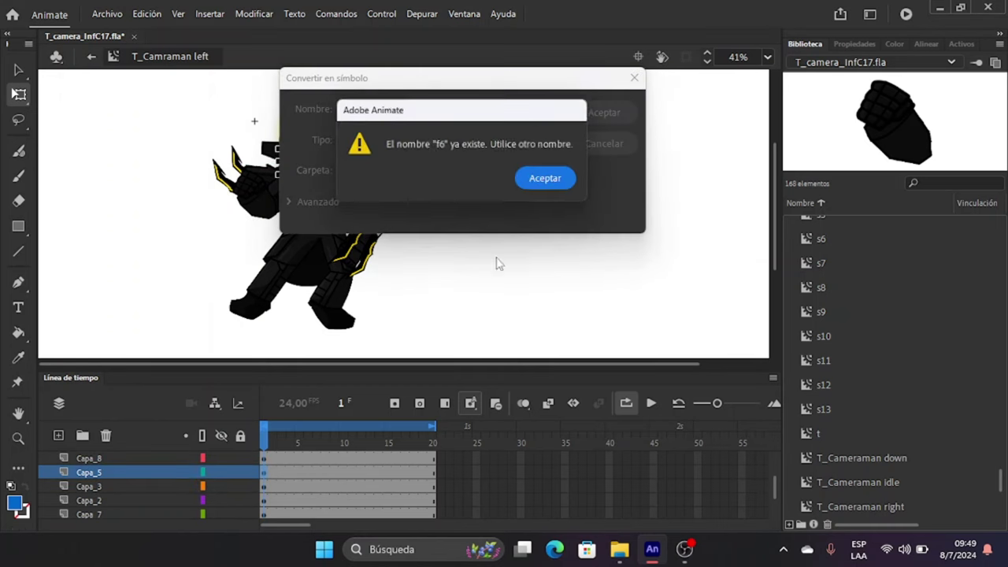
pyautogui.click(535, 189)
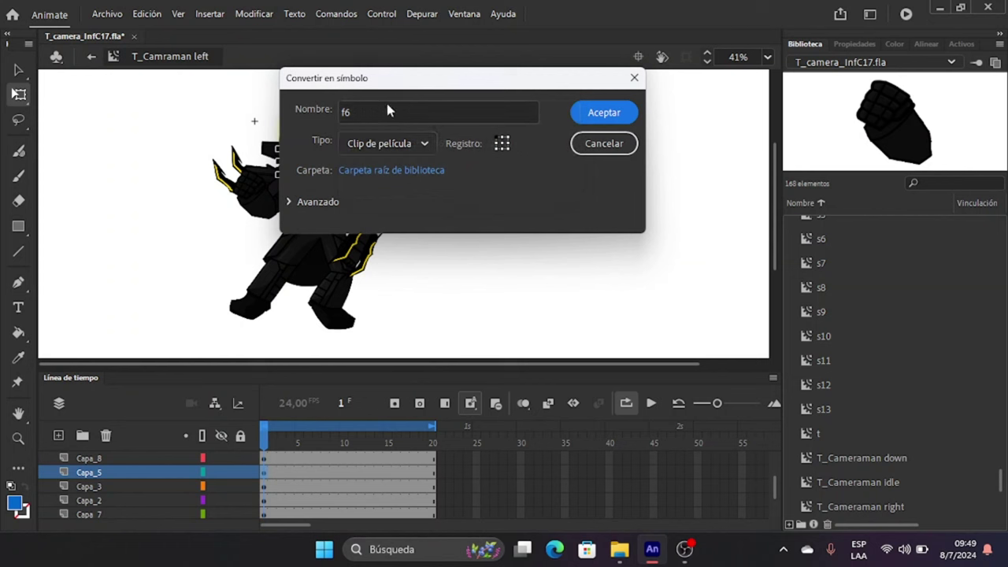
pyautogui.click(354, 112)
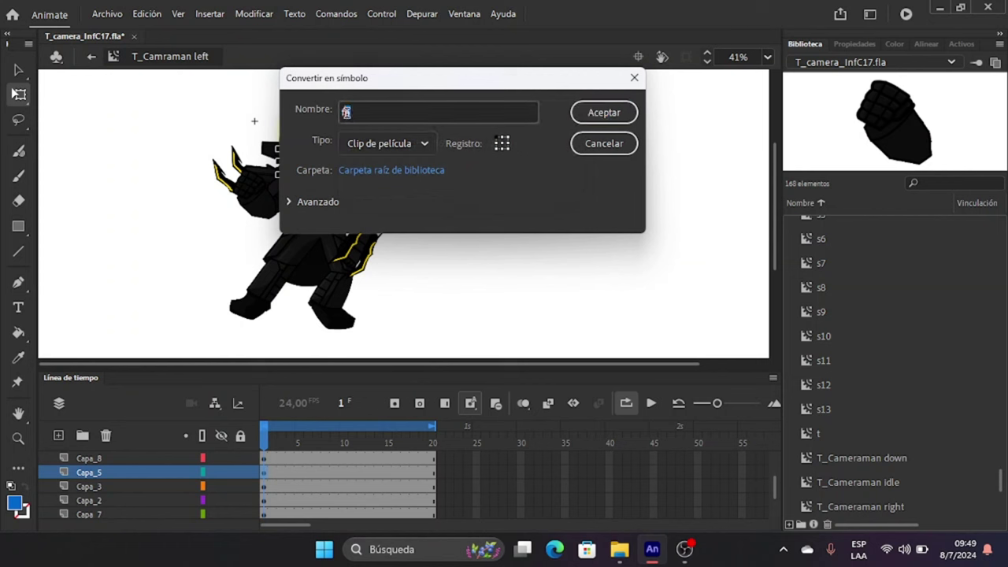
pyautogui.write('f7')
pyautogui.click(603, 113)
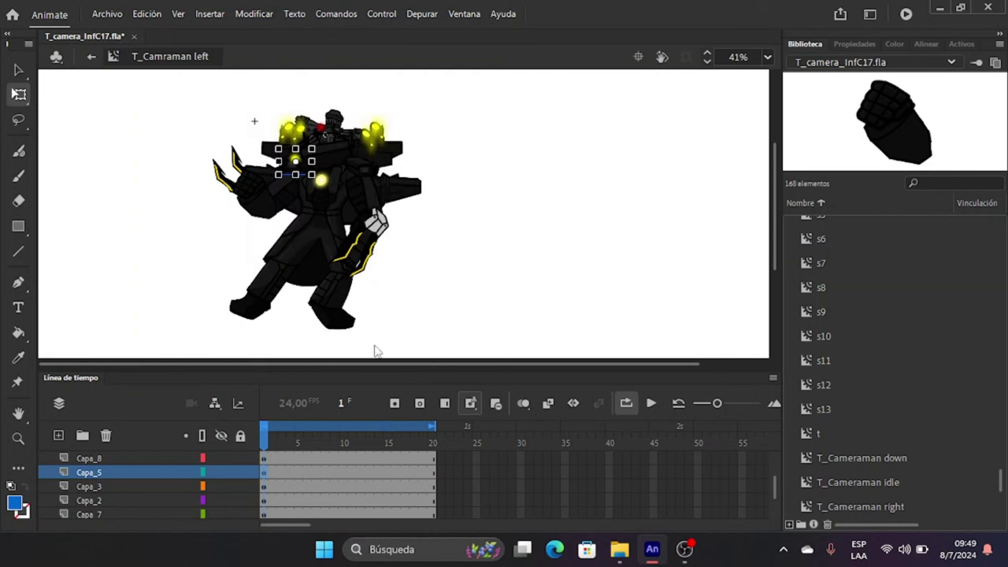
# Convert the upper arm artwork on Capa_8 into movie clip f8 and the glowing chest on Capa_10 into movie clip f9.
pyautogui.click(263, 459)
pyautogui.press('F8')
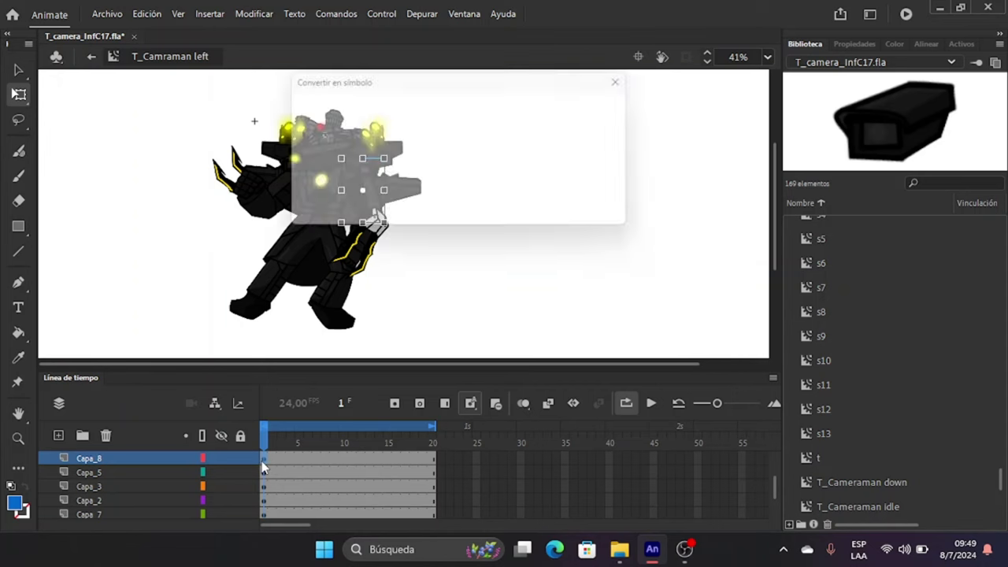
pyautogui.write('f8')
pyautogui.click(604, 114)
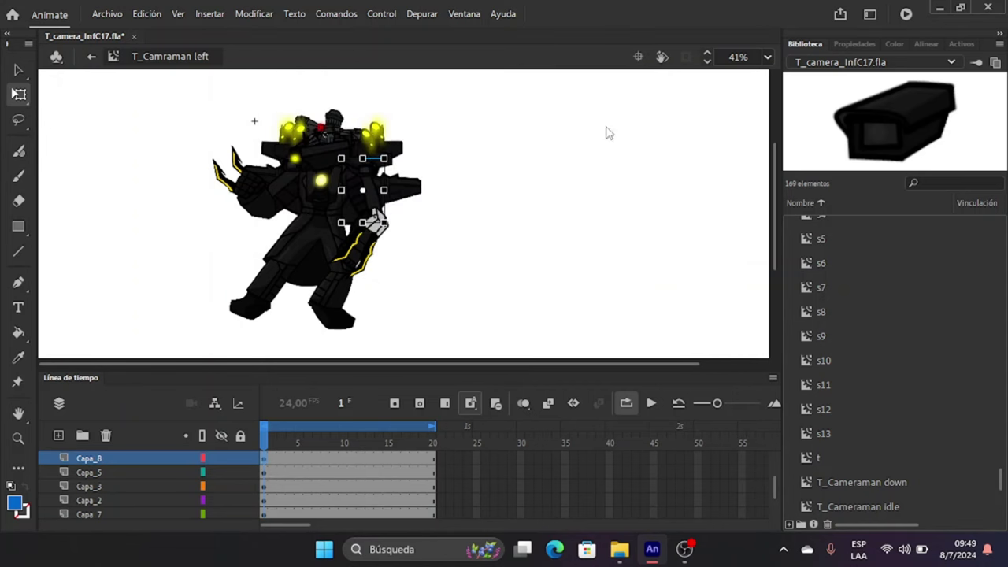
pyautogui.scroll(1, 286, 499)
pyautogui.click(263, 472)
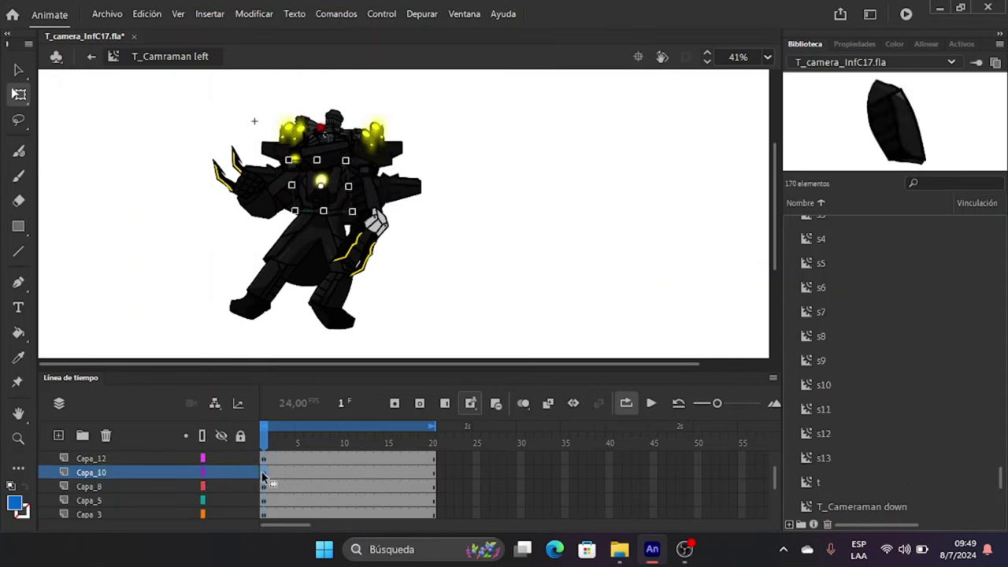
pyautogui.press('F8')
pyautogui.write('f9')
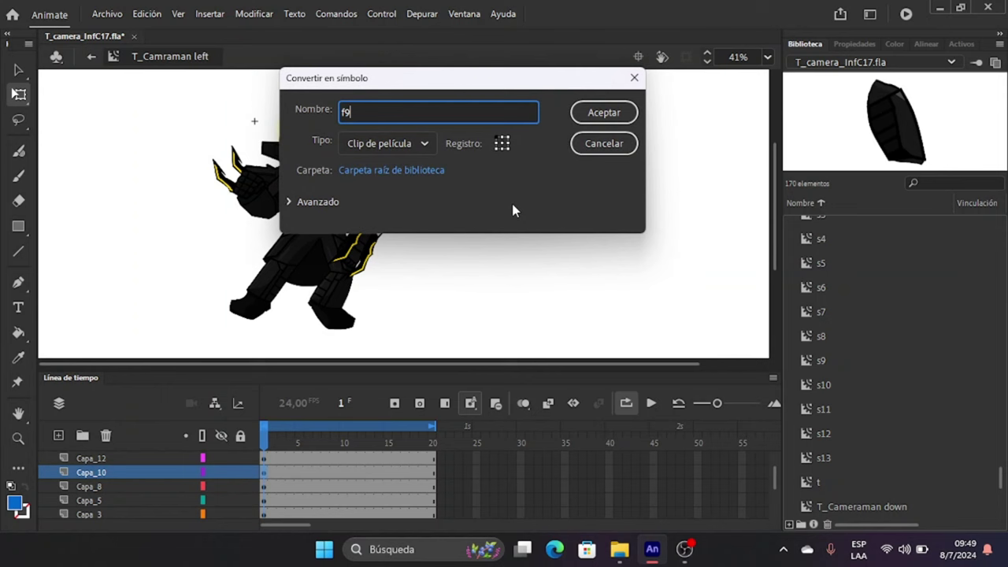
pyautogui.click(604, 118)
# Convert the Capa_12 artwork into movie clip f10 and the lowered forearm on Capa_9 into movie clip f12.
pyautogui.scroll(3, 254, 504)
pyautogui.click(265, 499)
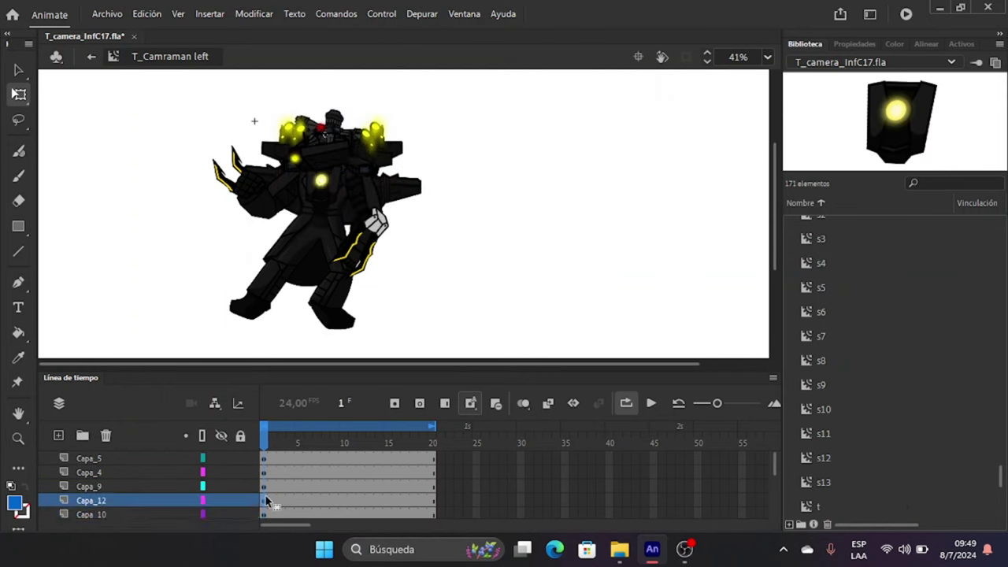
pyautogui.press('F8')
pyautogui.write('f10')
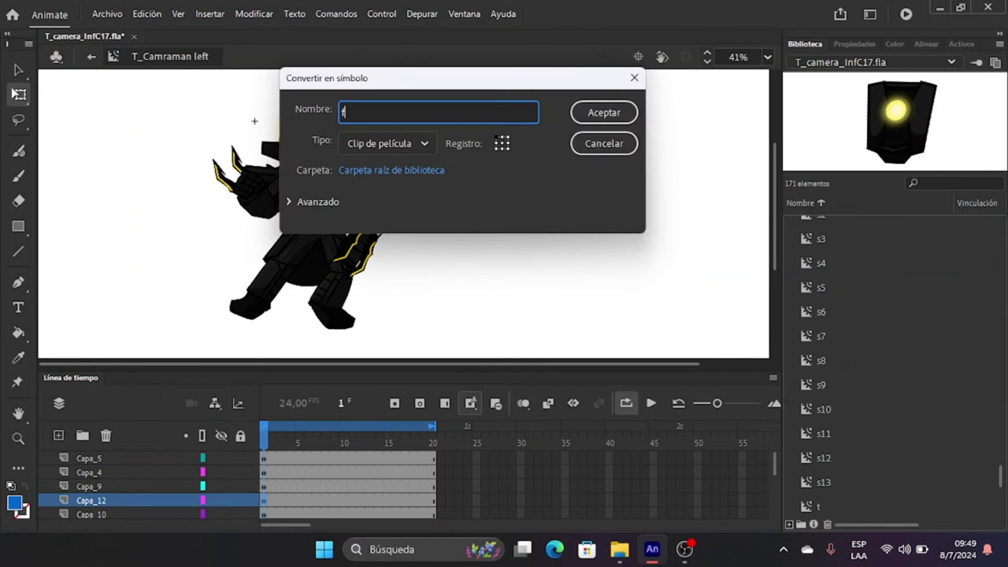
pyautogui.click(630, 112)
pyautogui.click(265, 489)
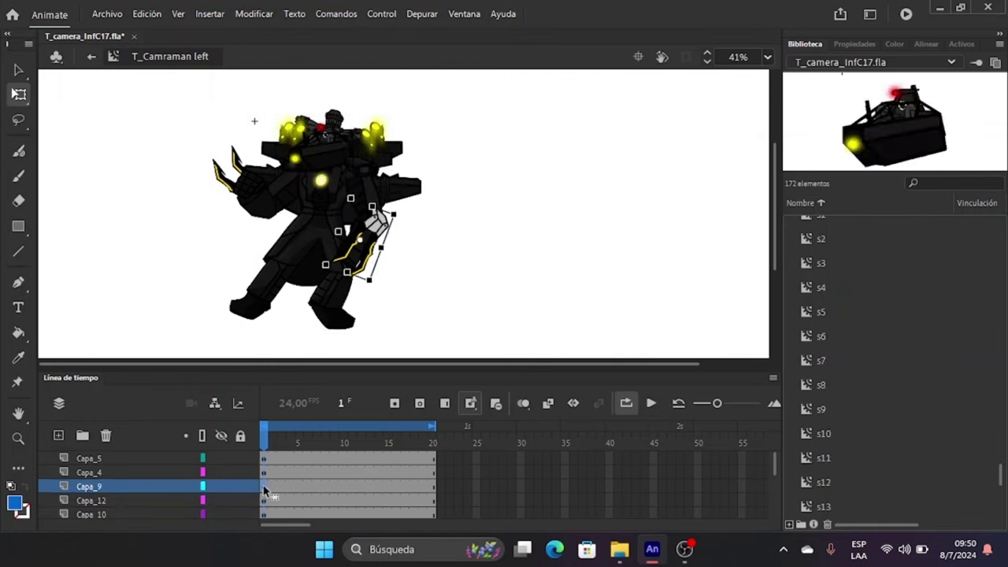
pyautogui.press('F8')
pyautogui.write('f12')
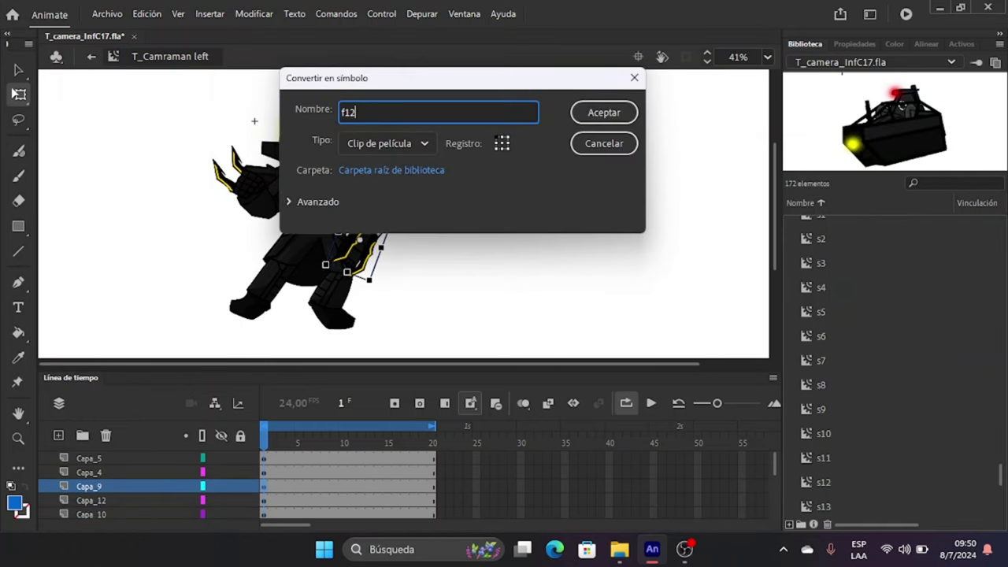
pyautogui.click(627, 115)
# Convert the lowered hand's claws on the upper Capa_4 into movie clip f13 and the camera on the topmost Capa_5 into movie clip f14.
pyautogui.click(265, 475)
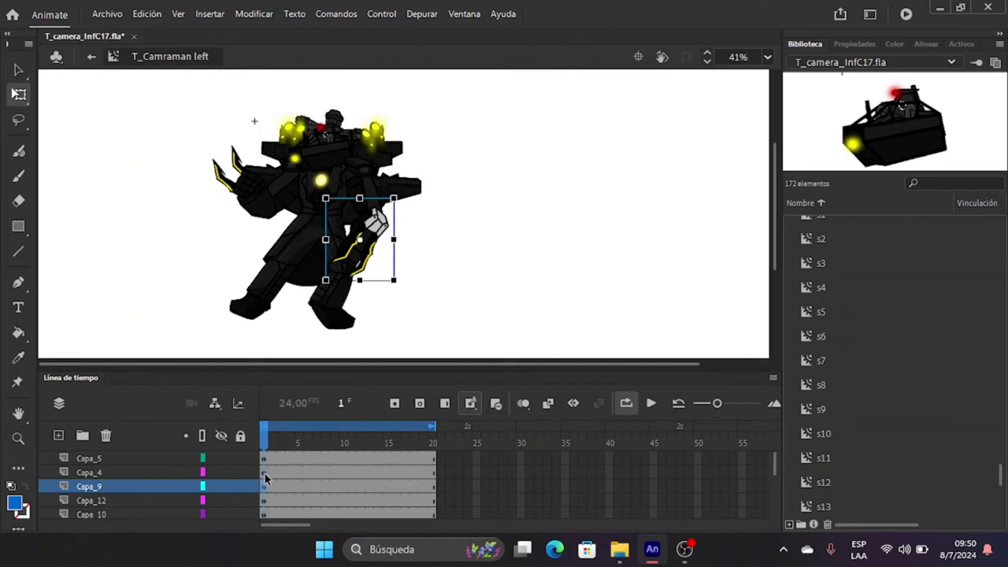
pyautogui.press('F8')
pyautogui.write('f13')
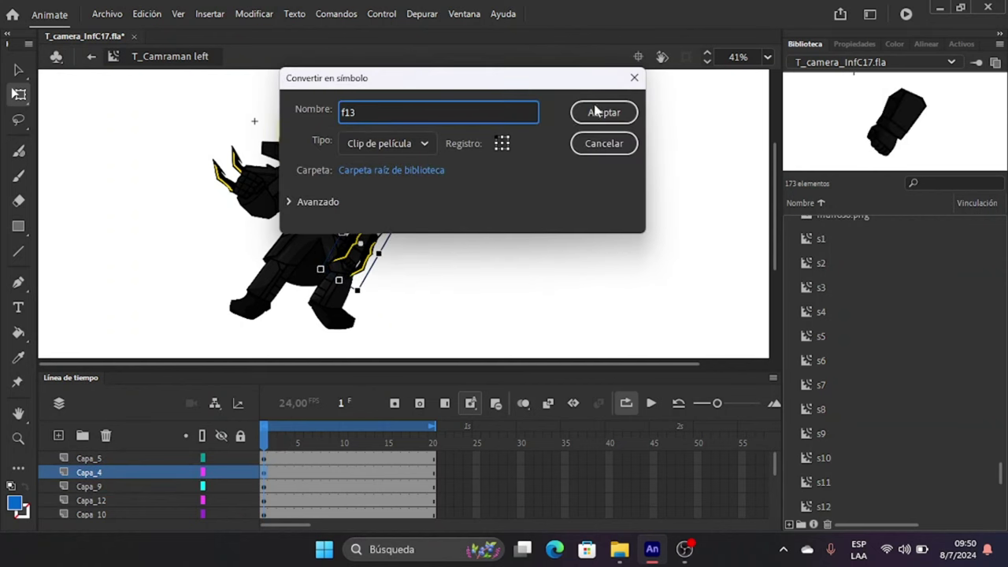
pyautogui.click(603, 113)
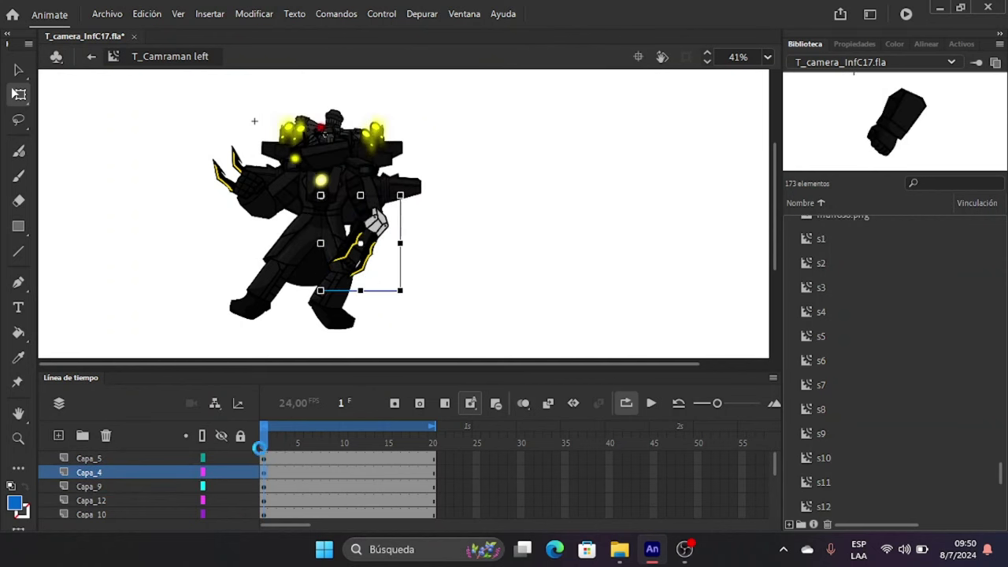
pyautogui.click(263, 462)
pyautogui.press('F8')
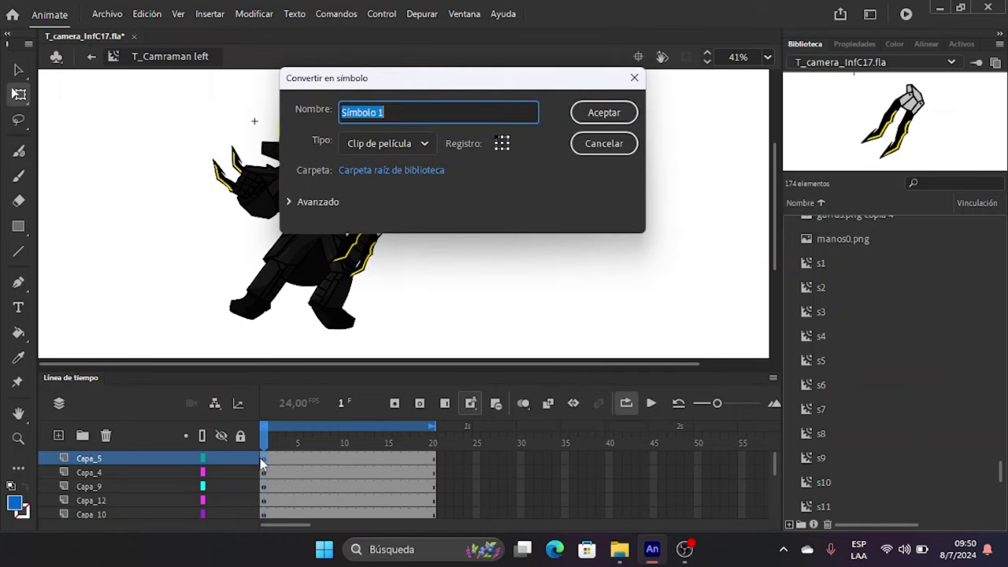
pyautogui.write('f14')
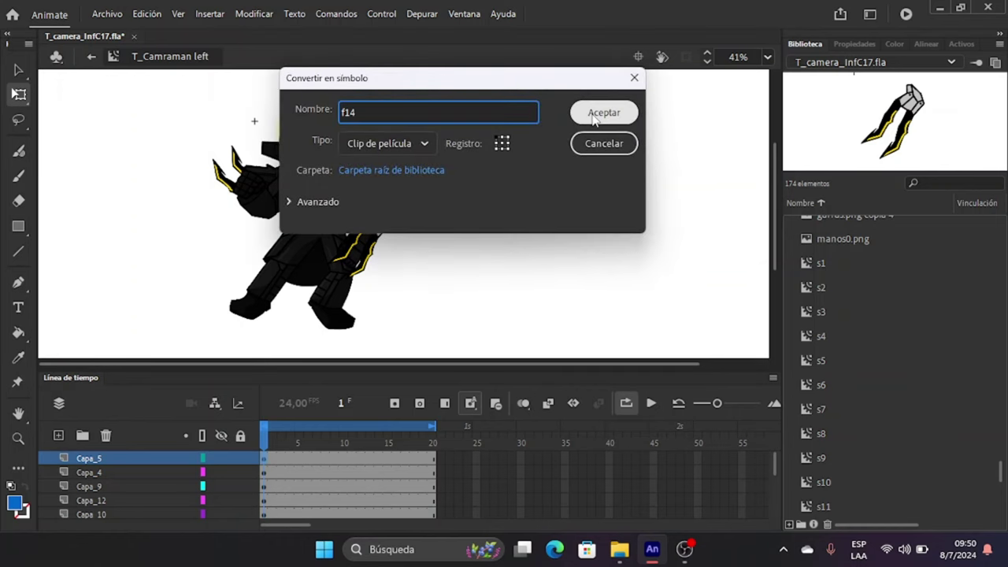
pyautogui.click(599, 117)
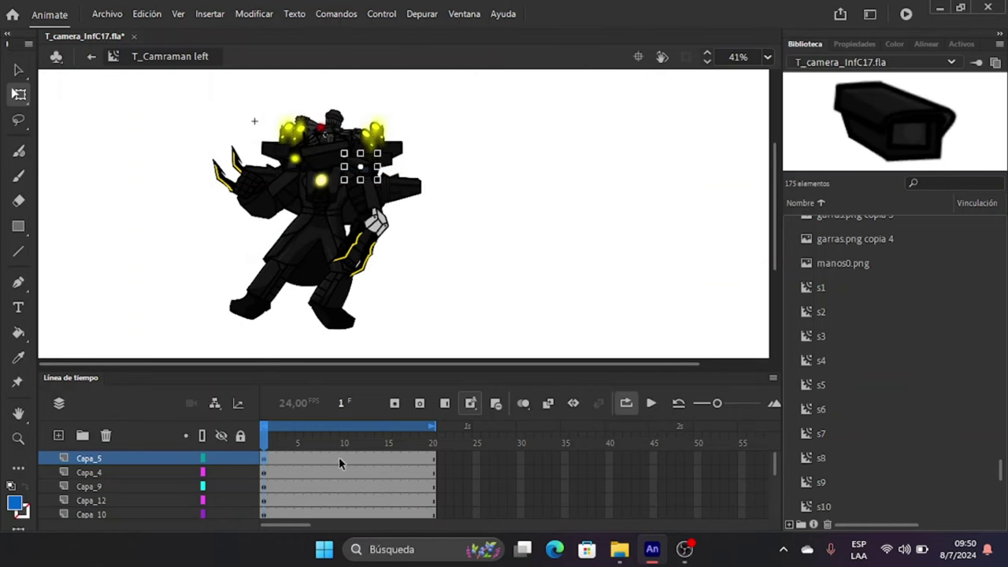
# At frame 15, move the transformation point of the upper arm on Capa_8 to the shoulder.
pyautogui.click(390, 459)
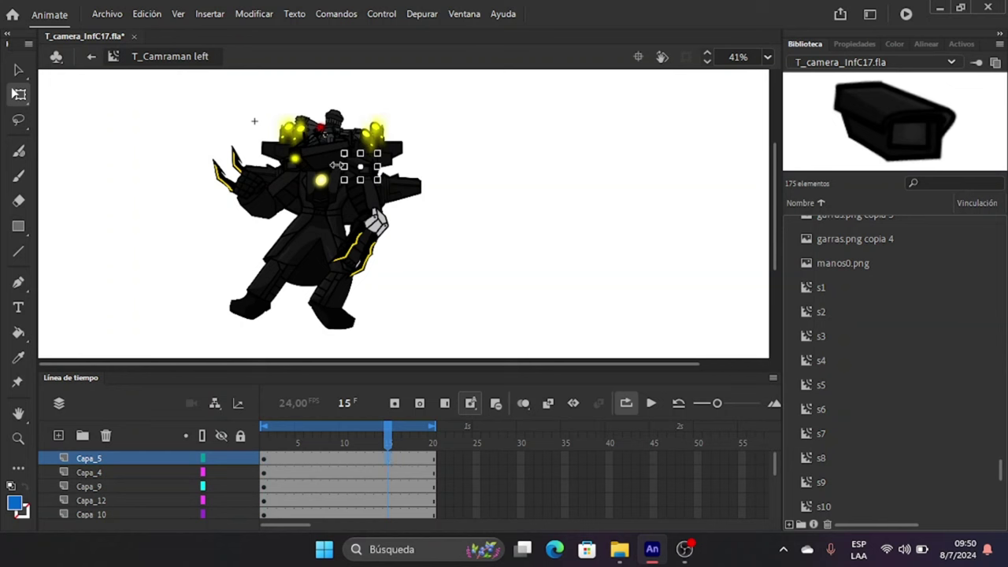
pyautogui.scroll(2, 341, 155)
pyautogui.scroll(2, 341, 155)
pyautogui.scroll(-4, 336, 212)
pyautogui.scroll(4, 348, 186)
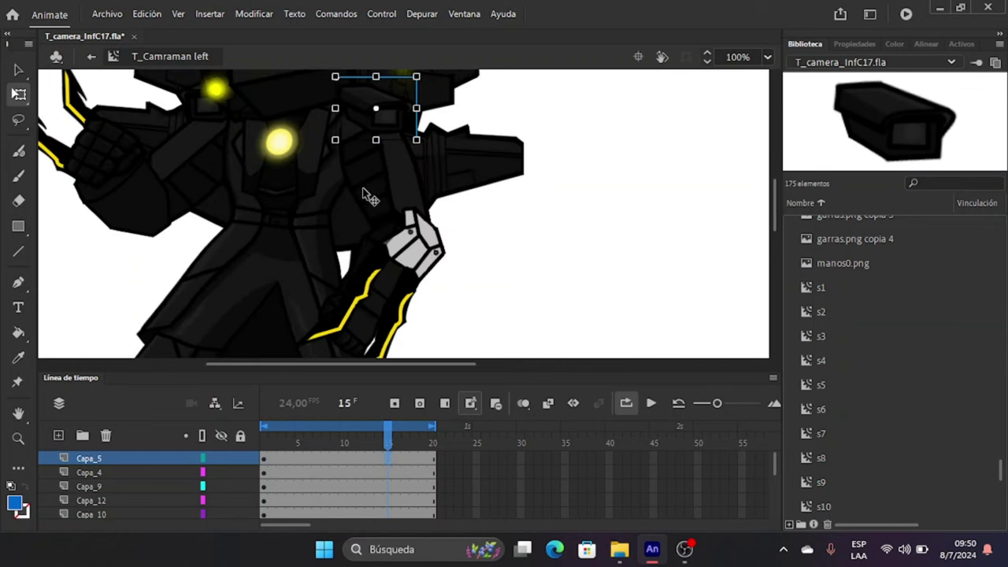
pyautogui.click(363, 189)
pyautogui.moveTo(382, 168); pyautogui.dragTo(356, 128)
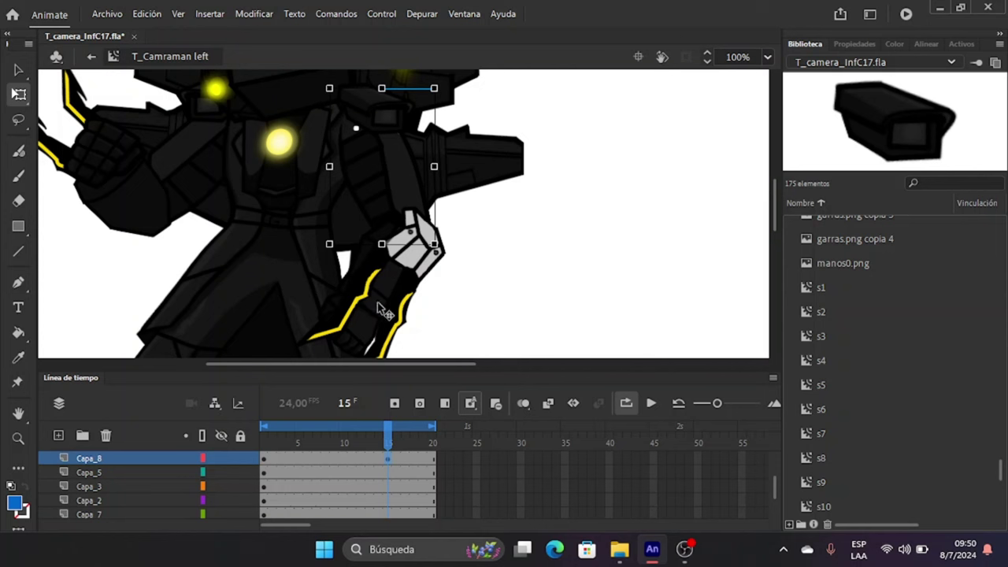
# Remove the keyframe at frame 15 of Capa_8 and return to frame 1.
pyautogui.click(324, 294)
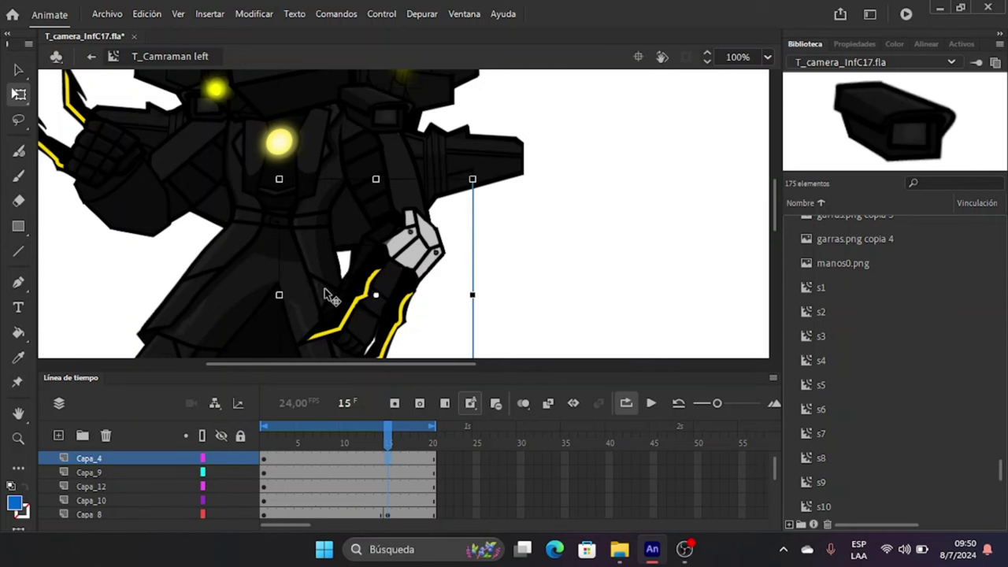
pyautogui.scroll(-3, 362, 325)
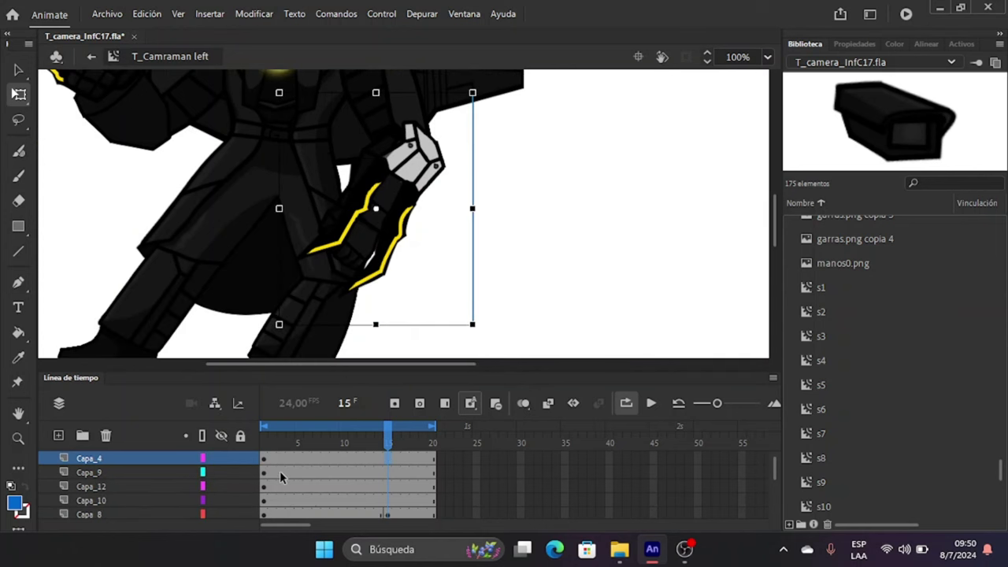
pyautogui.scroll(1, 280, 473)
pyautogui.scroll(-2, 323, 466)
pyautogui.click(387, 500)
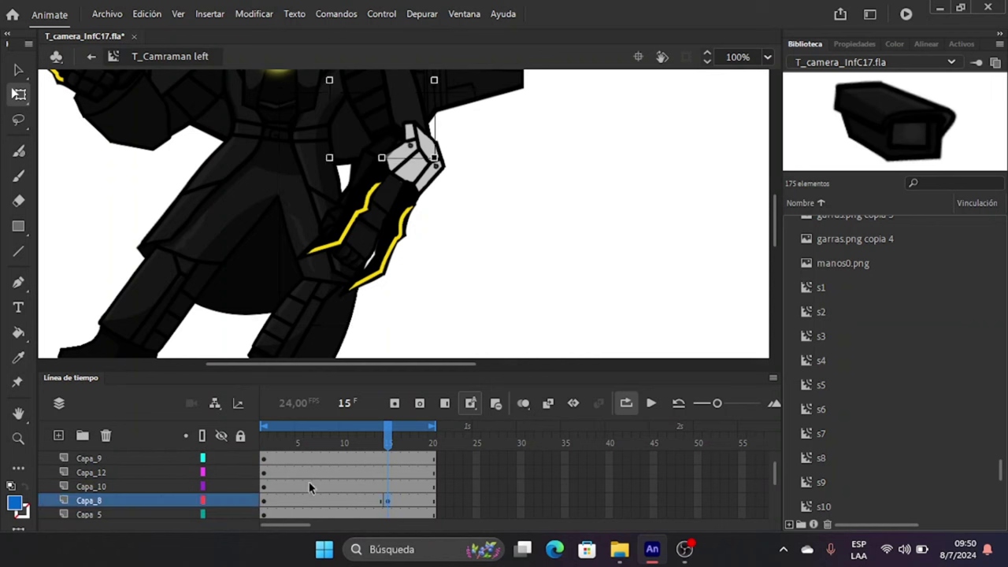
pyautogui.click(266, 444)
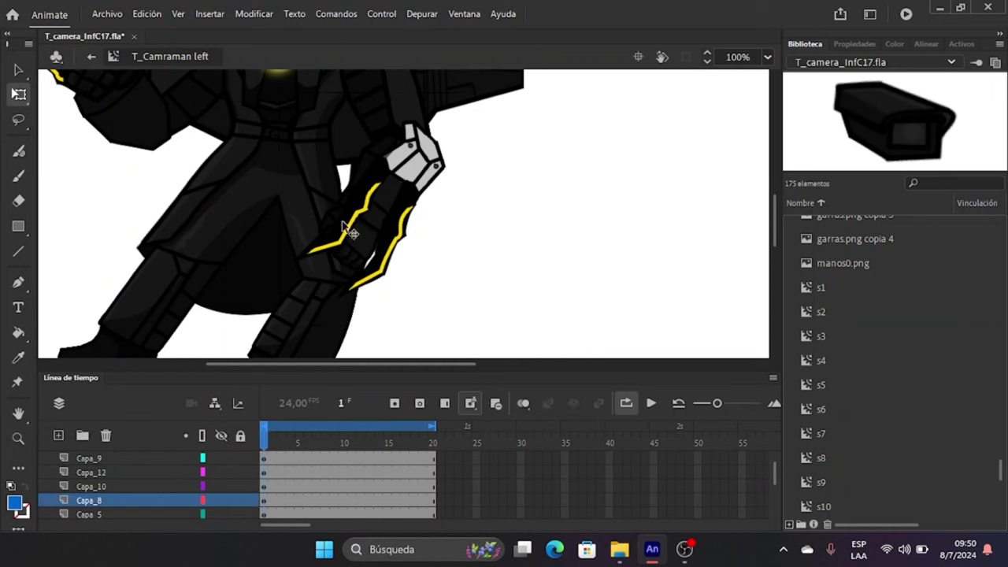
# Move the transformation point of the lowered forearm on Capa_9 to the elbow, leaving the claws layer Capa_4 unlocked.
pyautogui.click(402, 207)
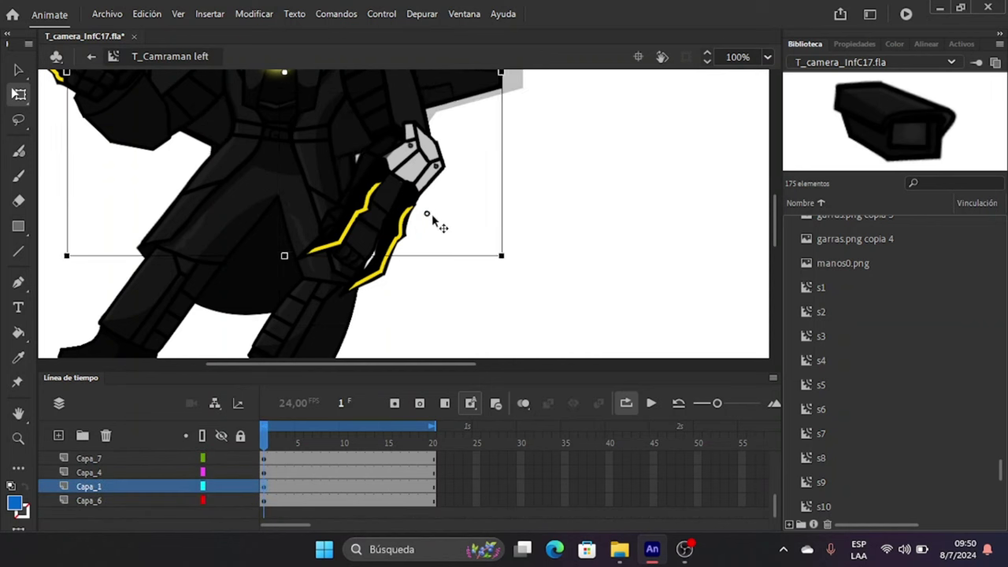
pyautogui.click(383, 225)
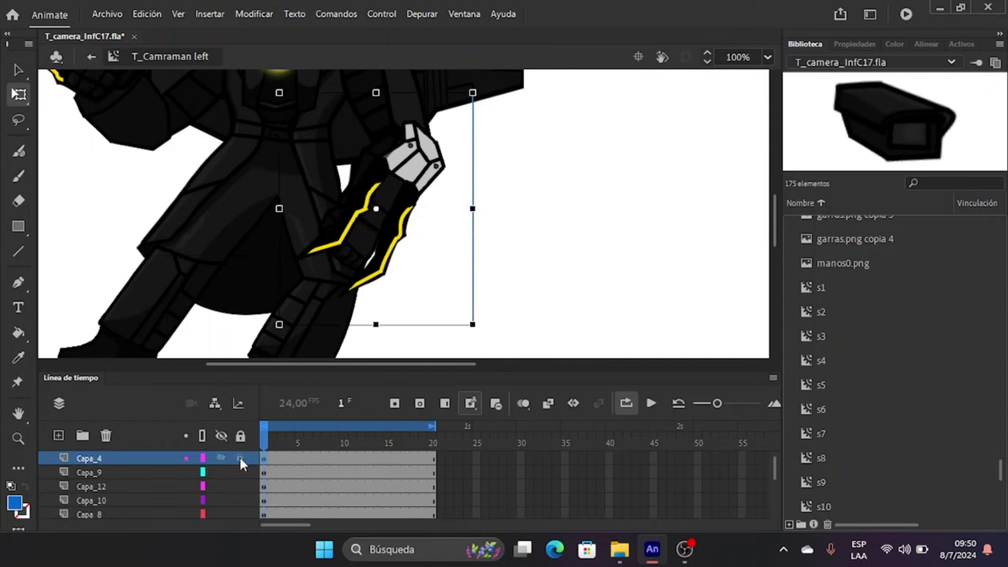
pyautogui.click(240, 459)
pyautogui.click(367, 236)
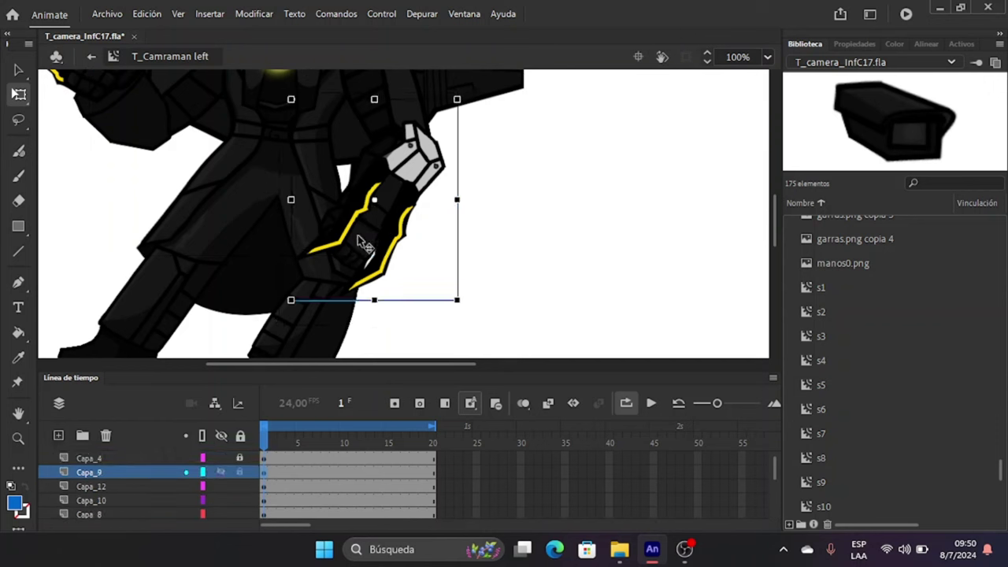
pyautogui.click(240, 458)
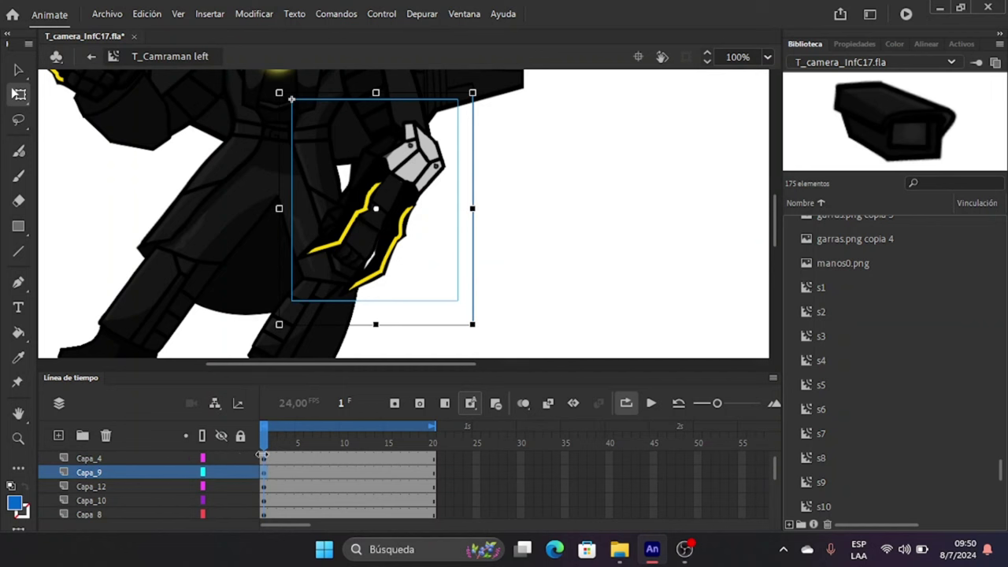
pyautogui.click(263, 457)
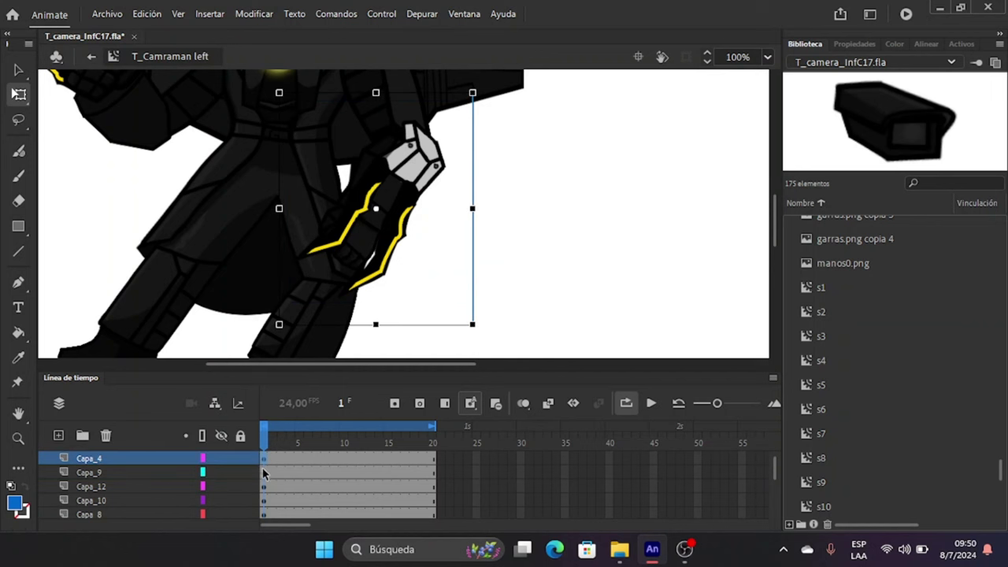
pyautogui.click(263, 473)
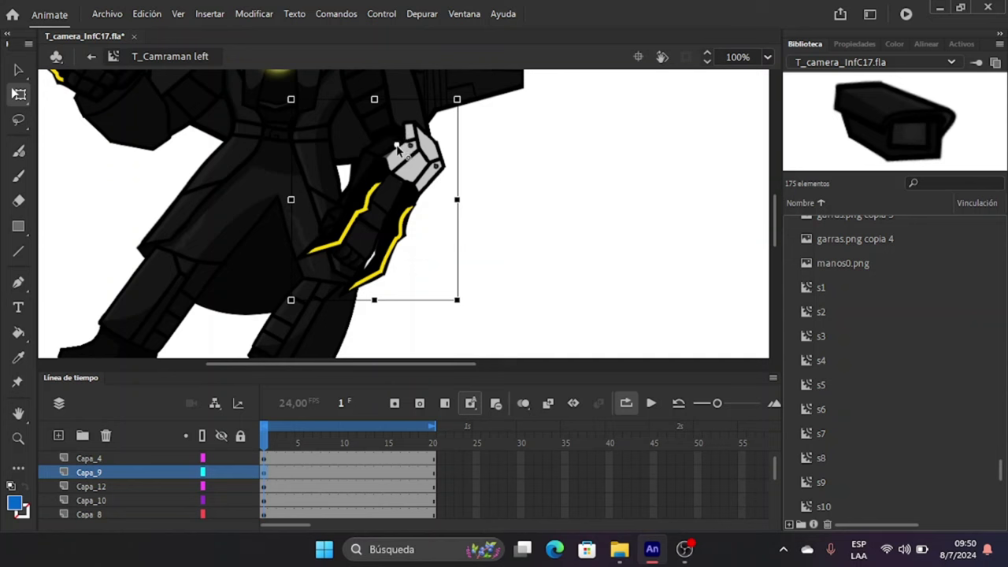
# Move the transformation point of the legs and coat artwork on Capa_2 down to foot level.
pyautogui.scroll(3, 397, 174)
pyautogui.click(399, 167)
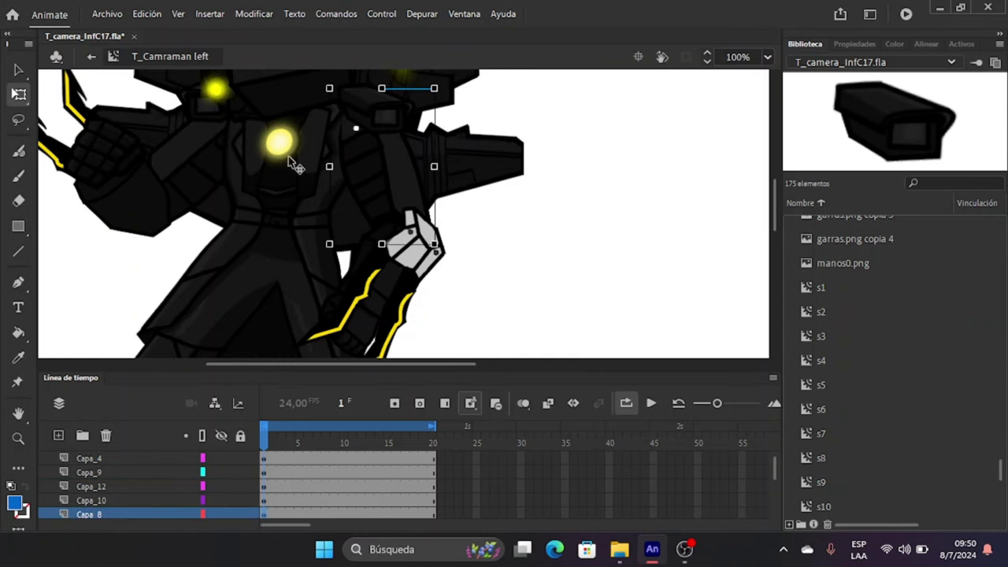
pyautogui.click(268, 194)
pyautogui.scroll(-3, 270, 196)
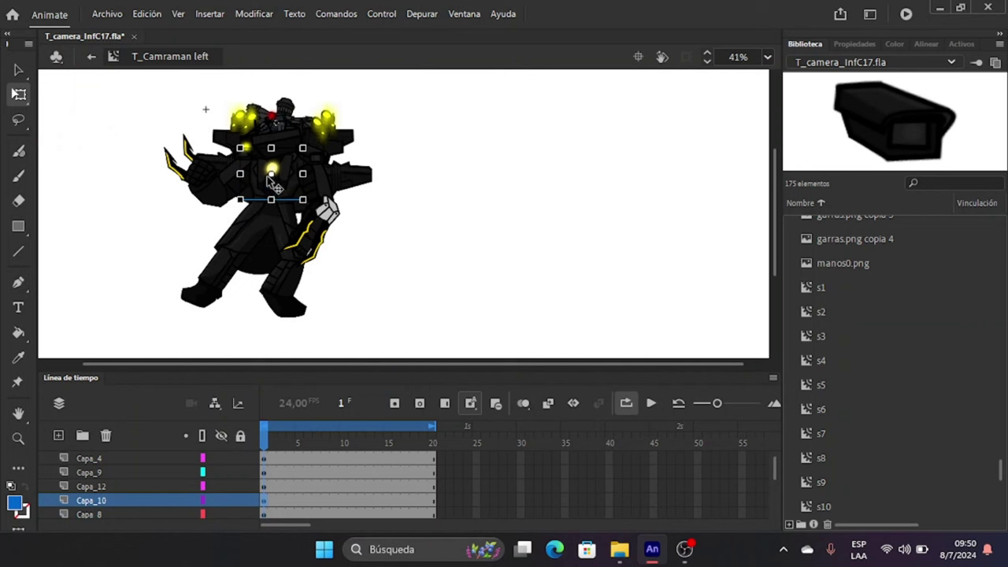
pyautogui.click(275, 228)
pyautogui.moveTo(250, 235); pyautogui.dragTo(245, 320)
# Move the transformation point of the Capa_1 back artwork to its bottom centre and that of the Capa_12 head to its base.
pyautogui.click(368, 173)
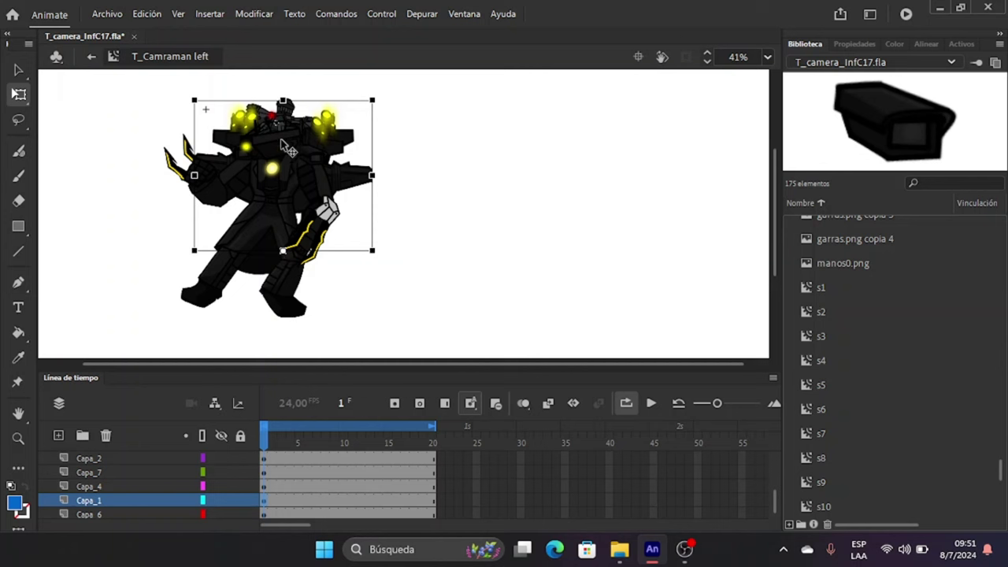
pyautogui.click(289, 142)
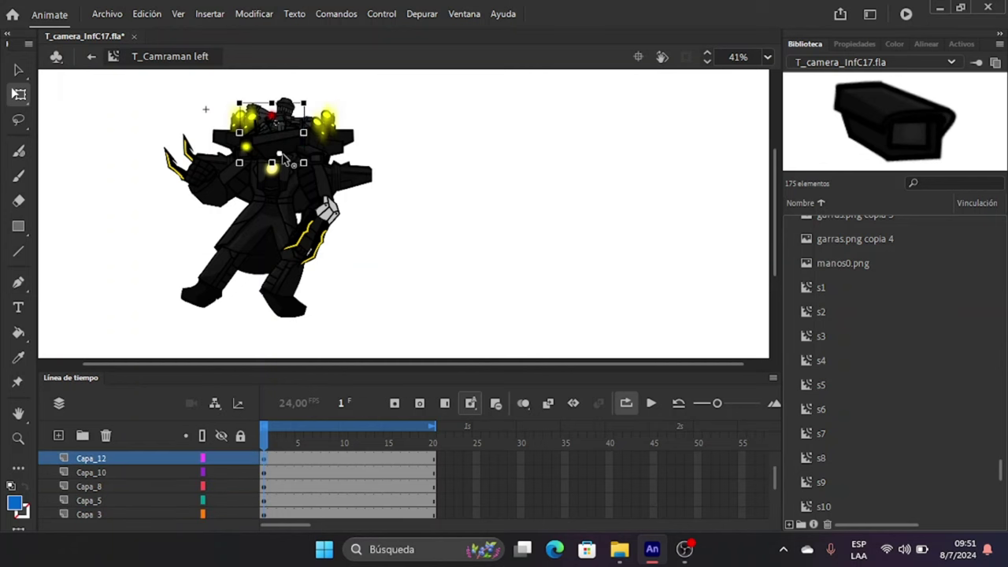
# Move the transformation point of the raised forearm on Capa_3 to the elbow and that of the upper arm on Capa_7 to the shoulder.
pyautogui.click(233, 193)
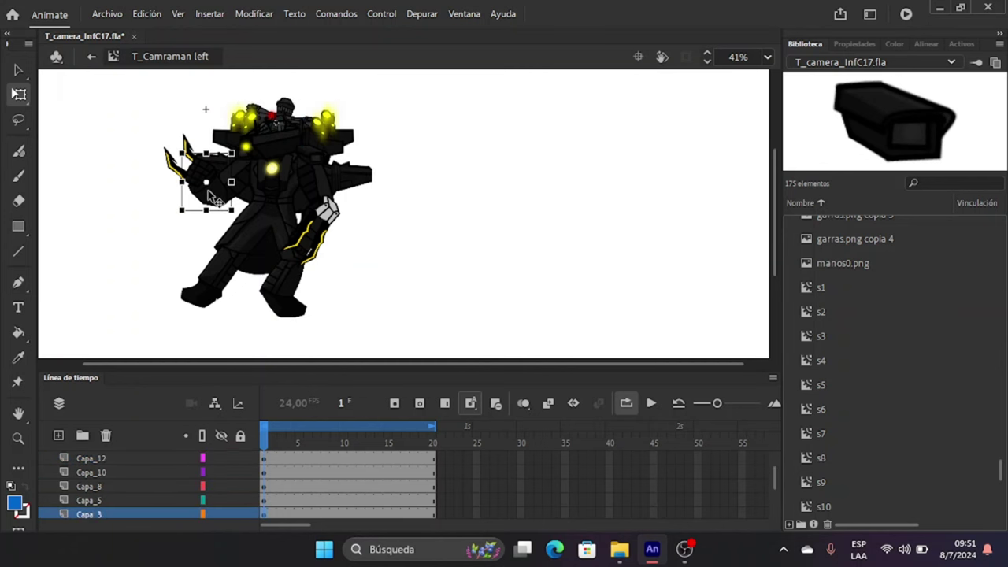
pyautogui.scroll(2, 212, 198)
pyautogui.scroll(2, 211, 198)
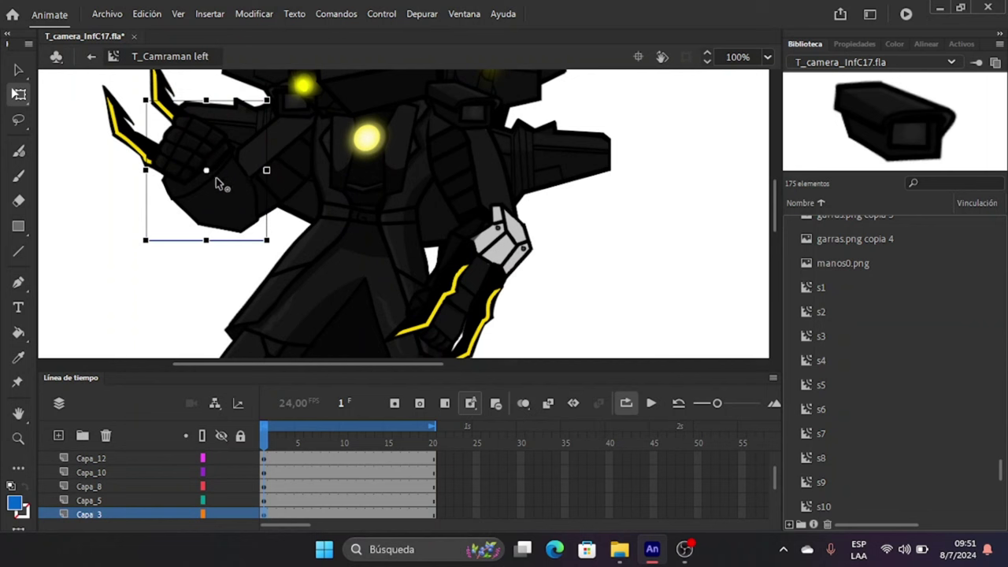
pyautogui.moveTo(216, 177); pyautogui.dragTo(249, 198)
pyautogui.scroll(1, 269, 474)
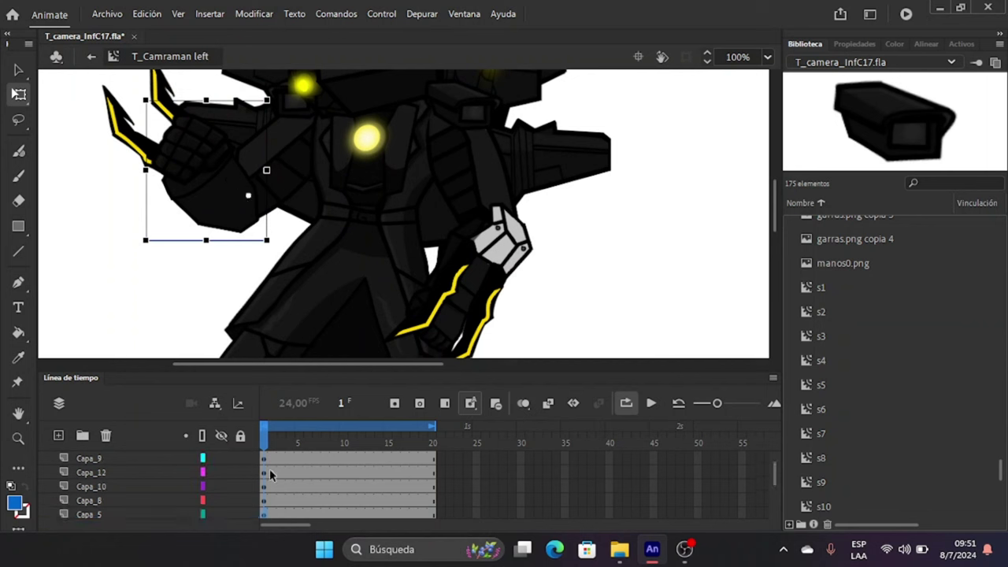
pyautogui.scroll(-4, 270, 474)
pyautogui.click(264, 487)
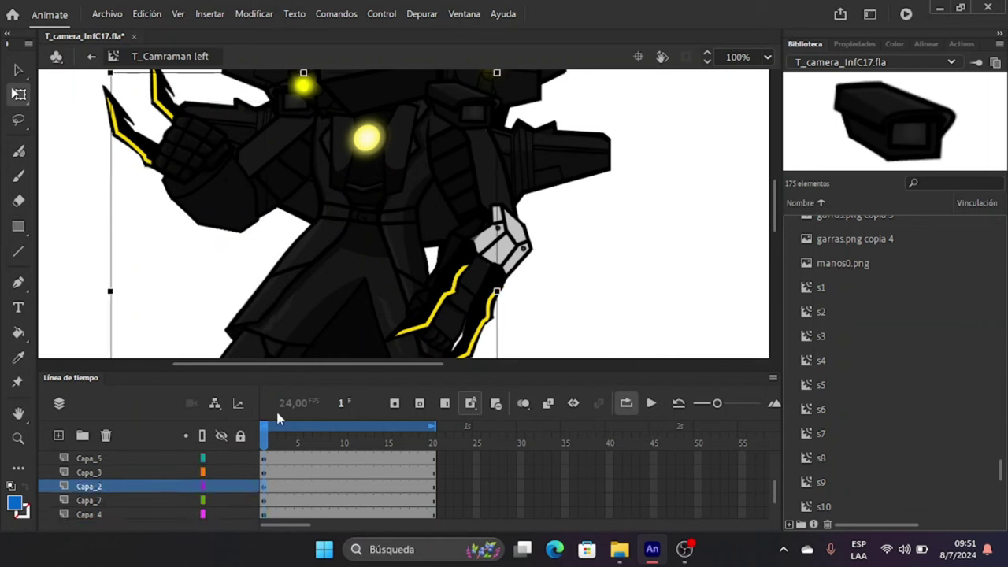
pyautogui.click(270, 503)
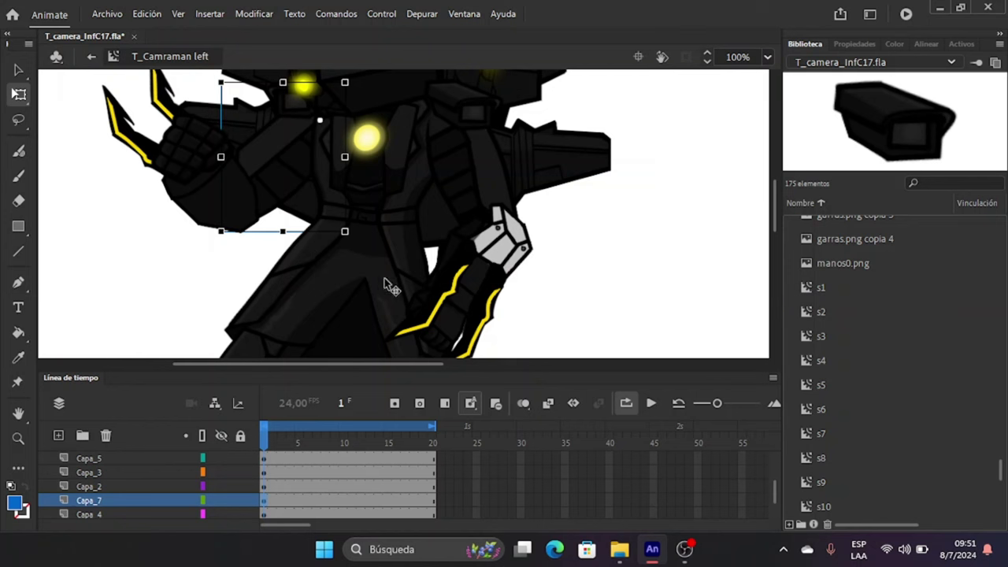
# Move the transformation point of the raised arm's shoulder camera on the lower Capa_5 to the camera's inner lower side.
pyautogui.scroll(-2, 264, 504)
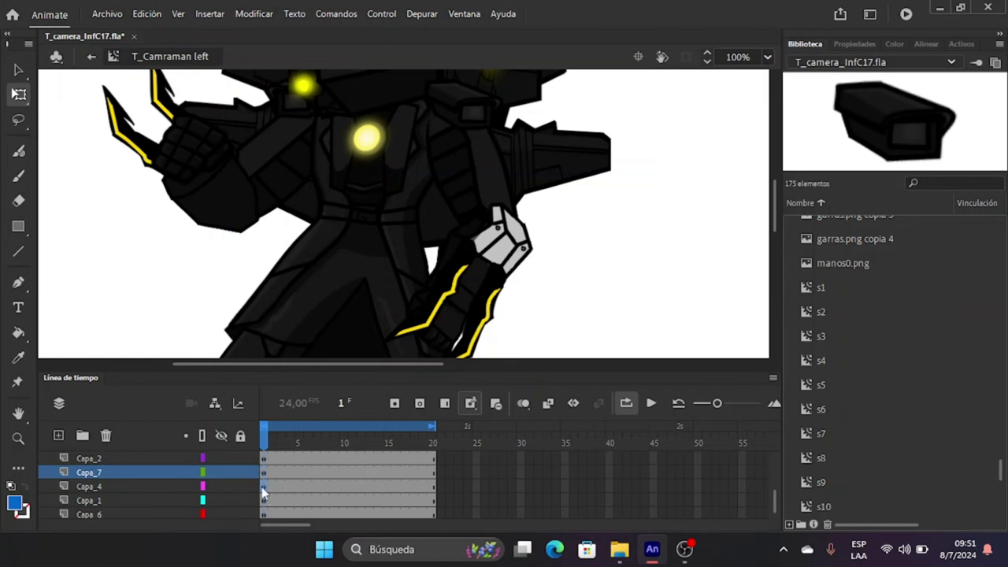
pyautogui.click(266, 487)
pyautogui.scroll(3, 307, 248)
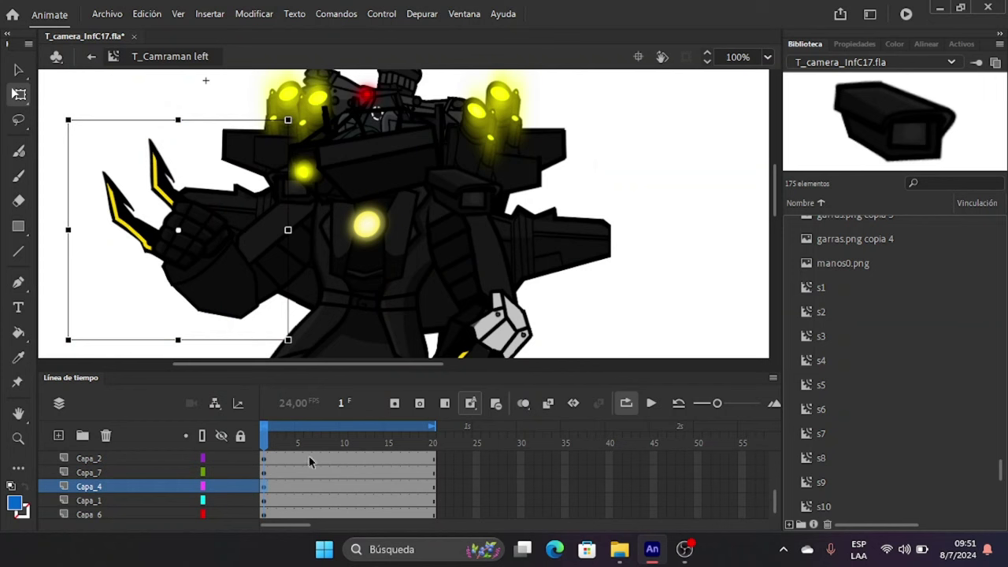
pyautogui.scroll(3, 279, 486)
pyautogui.click(262, 469)
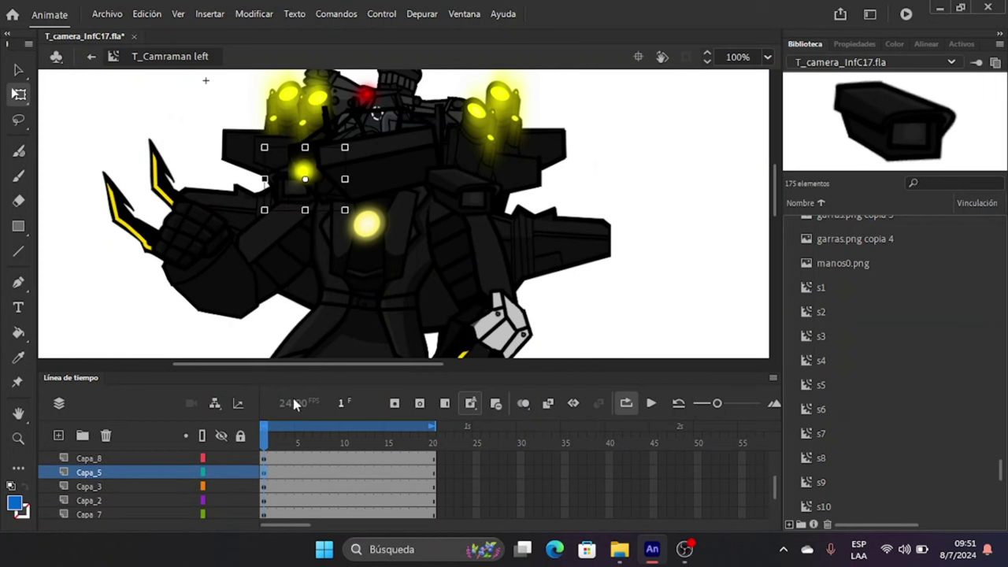
pyautogui.moveTo(307, 186)
pyautogui.mouseDown()
pyautogui.moveTo(331, 196)
pyautogui.moveTo(306, 183)
pyautogui.mouseUp()
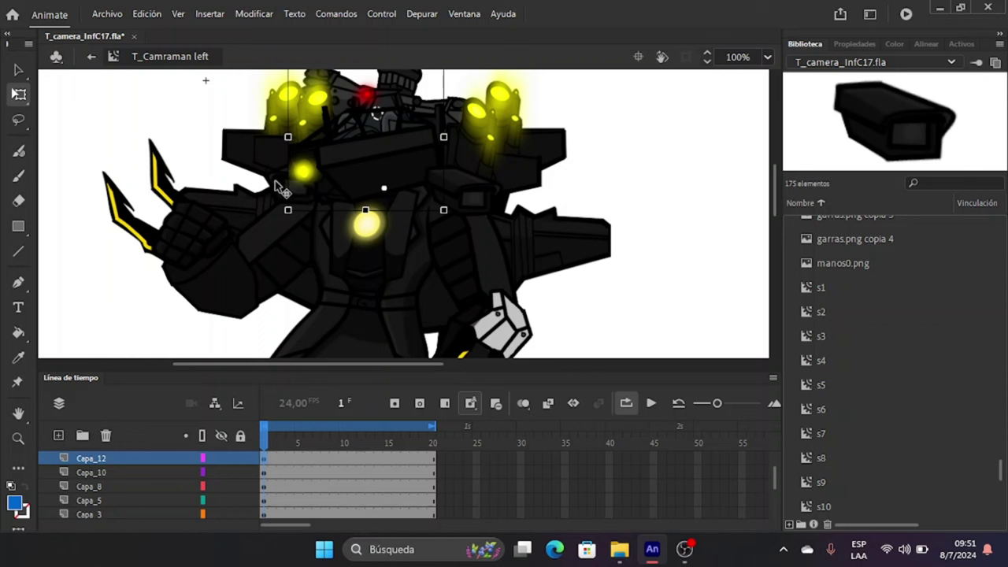
pyautogui.click(275, 183)
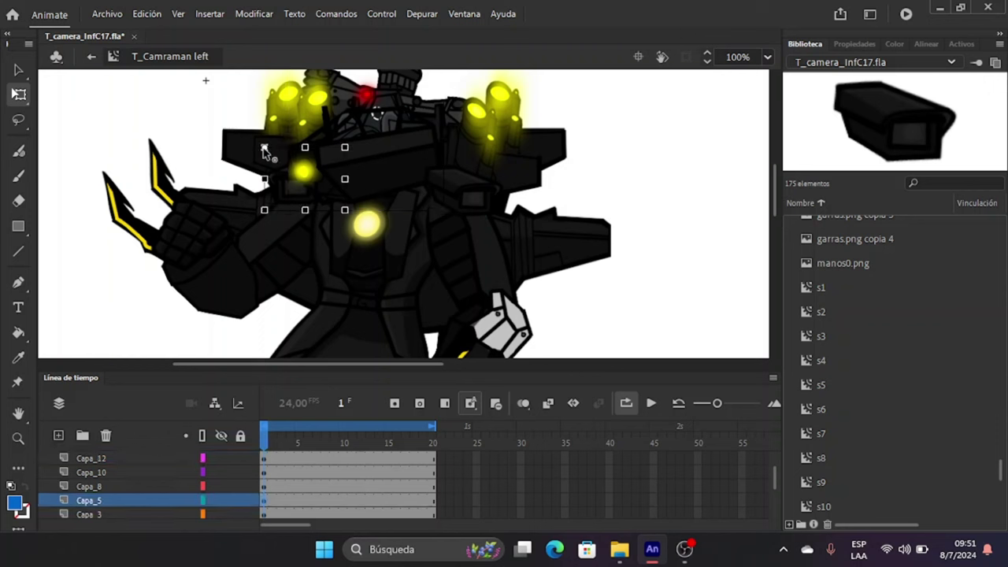
pyautogui.moveTo(264, 148); pyautogui.dragTo(323, 194)
# Move the transformation point of the lowered arm's shoulder camera on the topmost Capa_5 to its inner side, and go to frame 15.
pyautogui.click(457, 198)
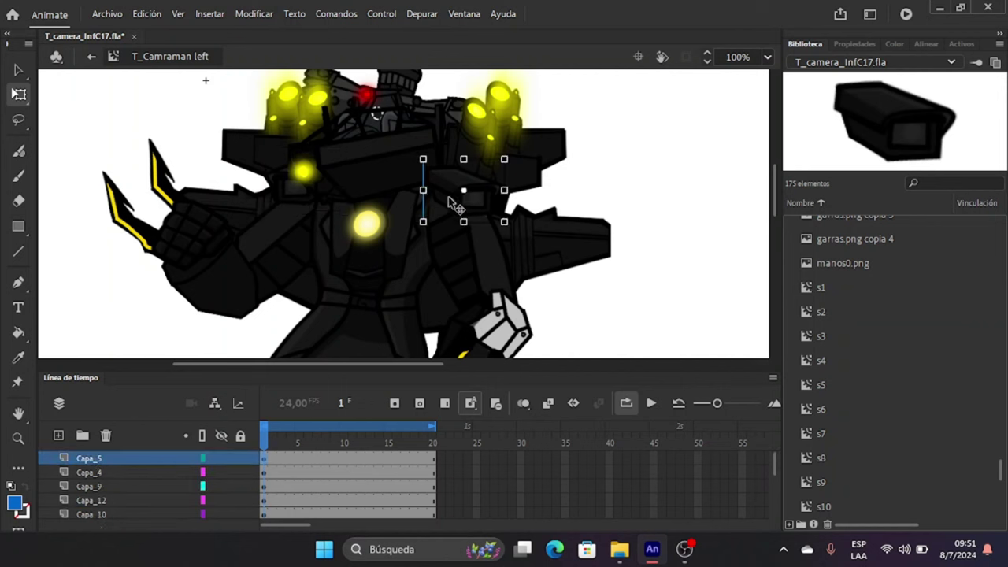
pyautogui.moveTo(463, 190); pyautogui.dragTo(441, 199)
pyautogui.click(386, 460)
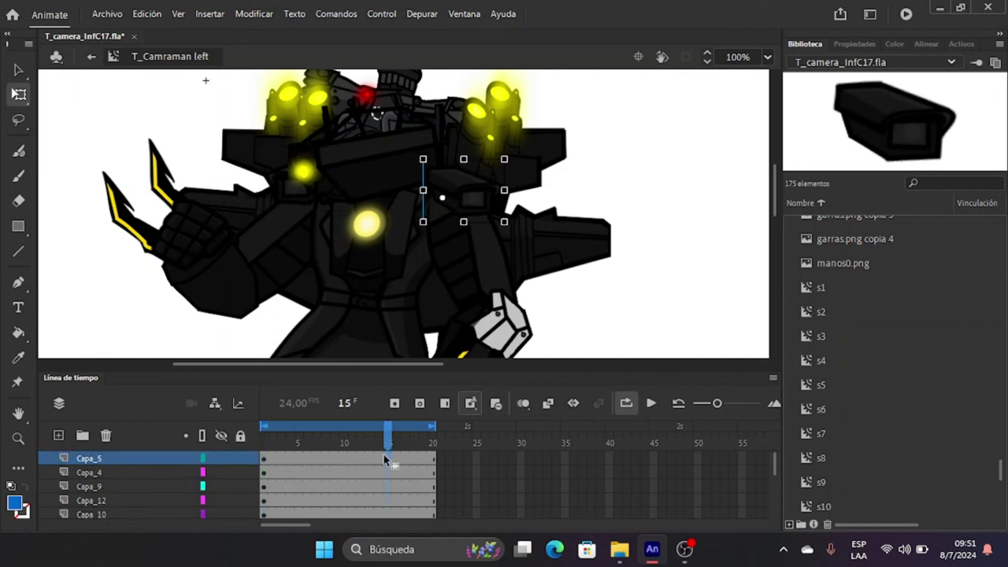
# Insert keyframes at frame 15 on all layers, from the topmost Capa_5 down to Capa_6.
pyautogui.scroll(-3, 385, 459)
pyautogui.keyDown('shift'); pyautogui.click(386, 501); pyautogui.keyUp('shift')
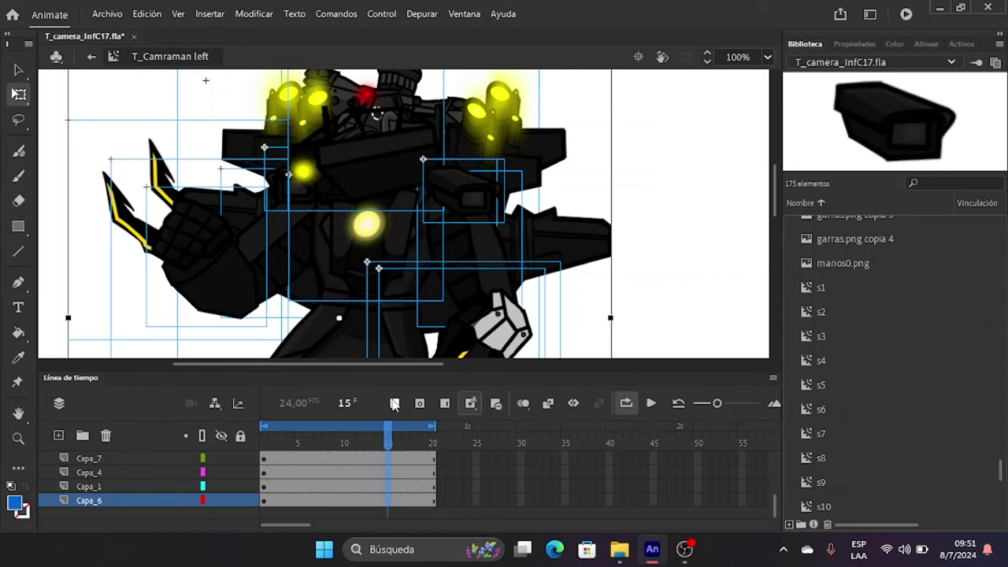
pyautogui.click(394, 403)
# Select every layer's artwork at frame 1, widen the figure slightly, and skew its upper part a little to the right while lowering it.
pyautogui.click(264, 502)
pyautogui.scroll(3, 272, 500)
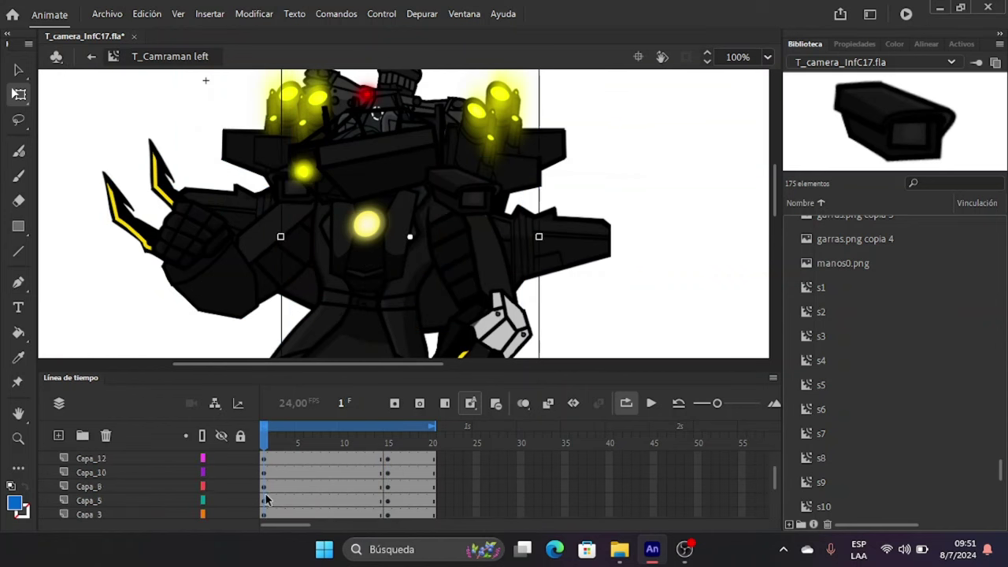
pyautogui.keyDown('shift'); pyautogui.click(264, 459); pyautogui.keyUp('shift')
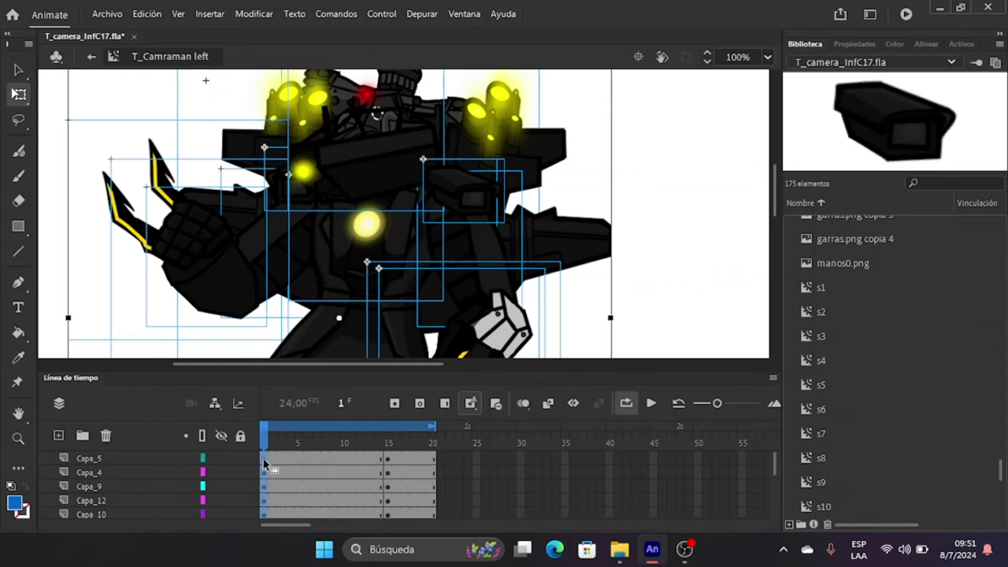
pyautogui.scroll(-3, 397, 253)
pyautogui.scroll(-2, 323, 252)
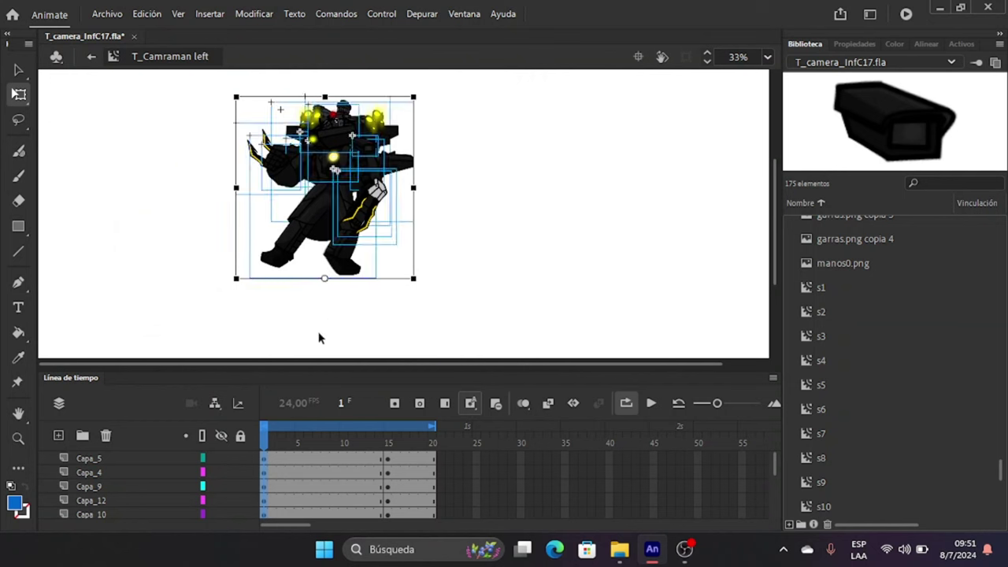
pyautogui.scroll(-3, 260, 481)
pyautogui.scroll(3, 255, 477)
pyautogui.scroll(6, 408, 171)
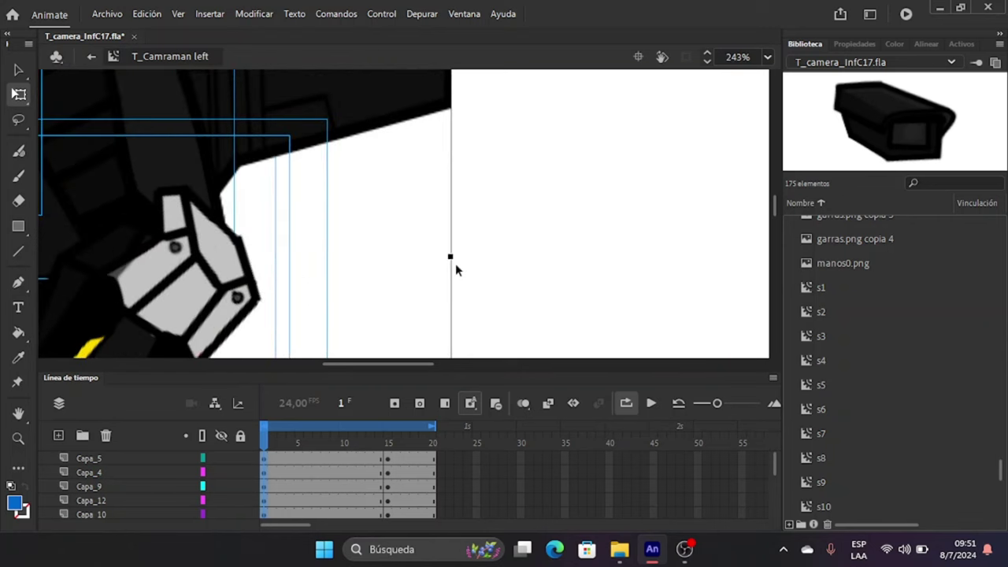
pyautogui.moveTo(452, 255); pyautogui.dragTo(465, 256)
pyautogui.scroll(3, 341, 221)
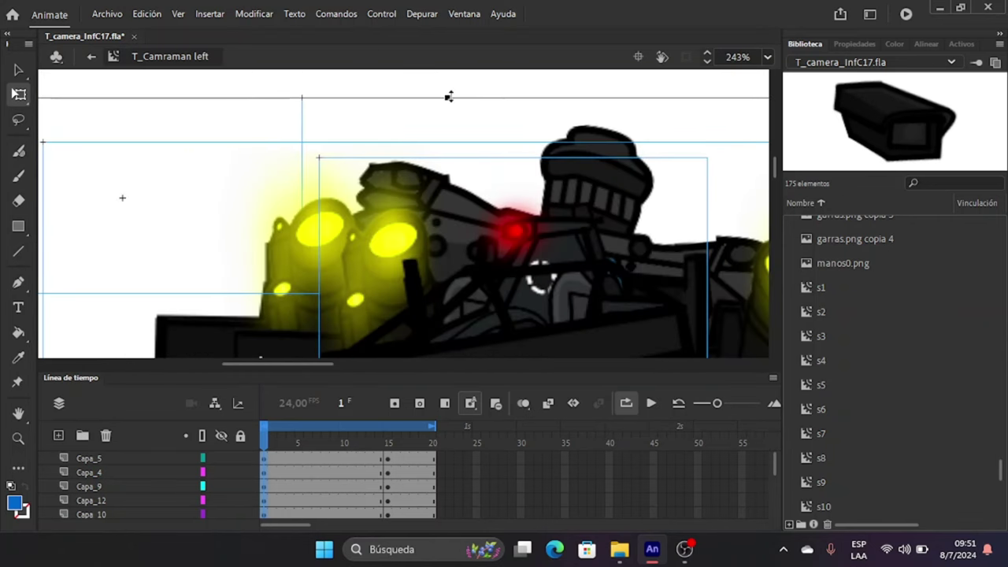
pyautogui.moveTo(447, 98); pyautogui.dragTo(507, 118)
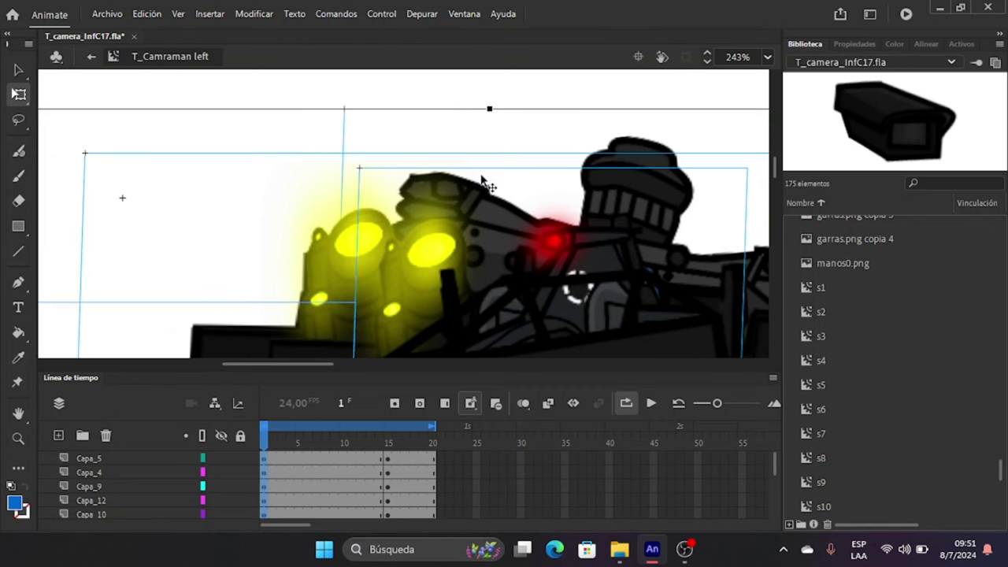
pyautogui.scroll(-6, 482, 181)
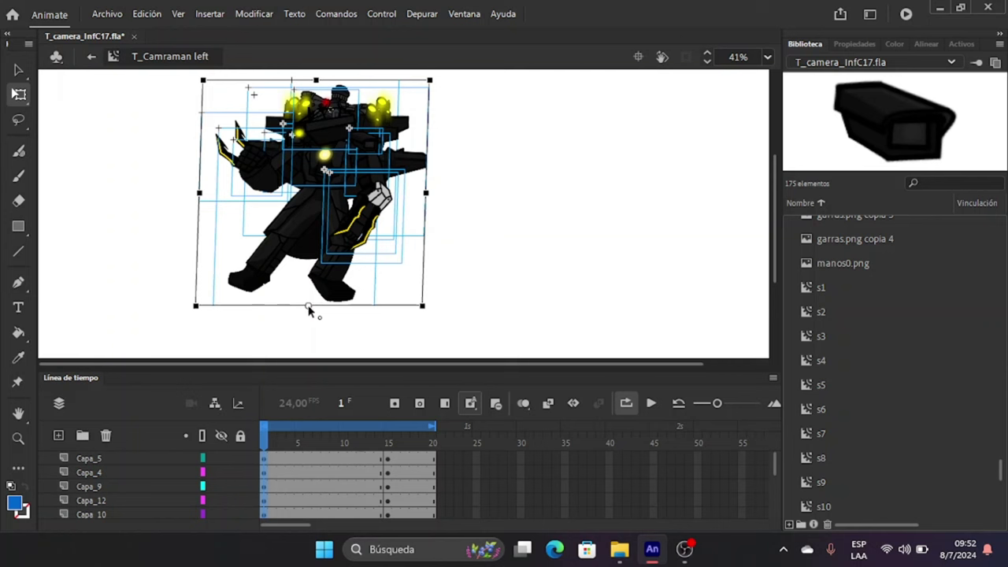
pyautogui.doubleClick(308, 274)
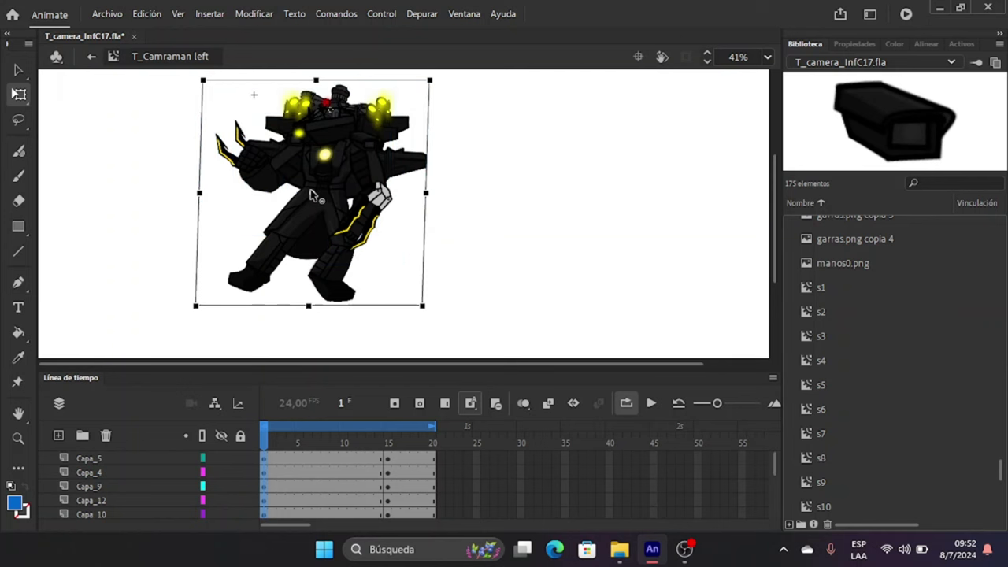
pyautogui.click(449, 214)
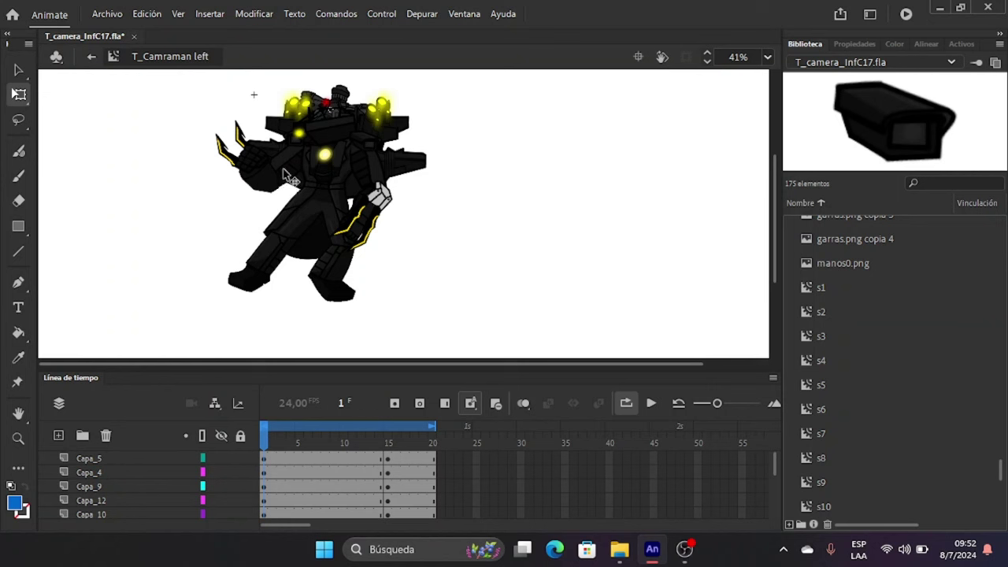
# Lock the Capa_2 layer so its artwork cannot be selected.
pyautogui.click(284, 169)
pyautogui.click(300, 174)
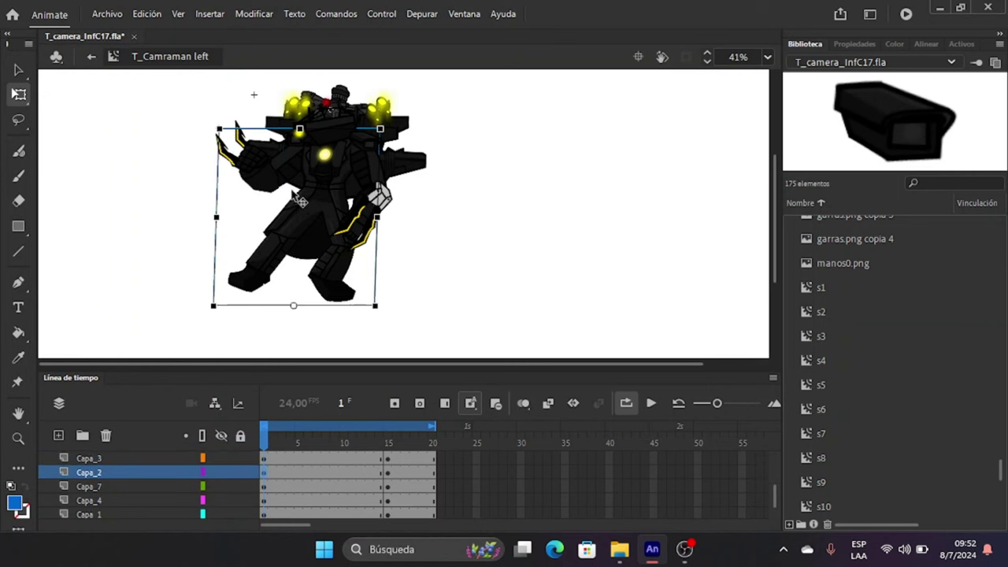
pyautogui.click(240, 472)
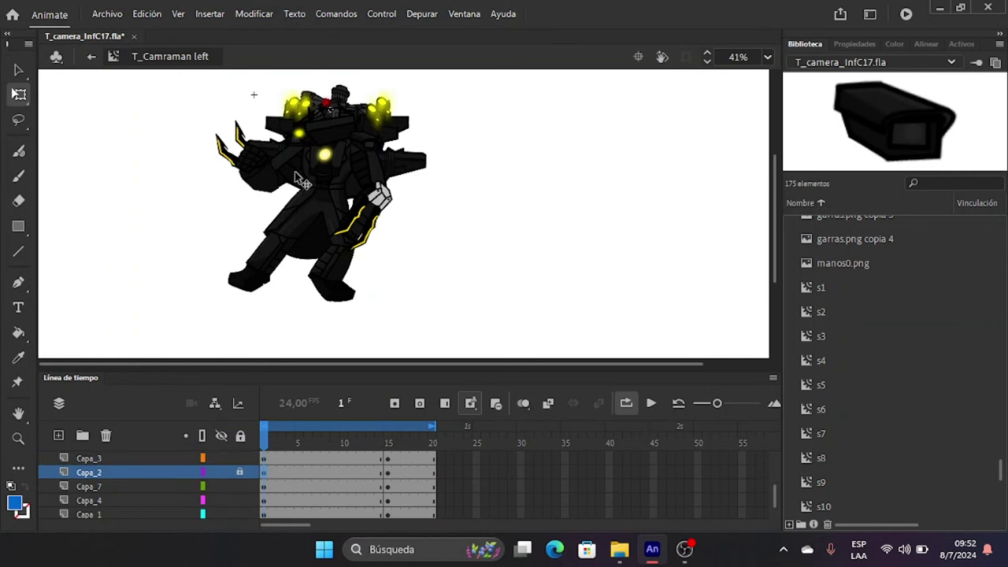
# Rotate the raised arm's upper arm, forearm and claws on Capa_7, Capa_3 and the lower Capa_4 slightly downward about the shoulder at frame 1.
pyautogui.keyDown('ctrl'); pyautogui.scroll(5, 293, 172); pyautogui.keyUp('ctrl')
pyautogui.click(268, 155)
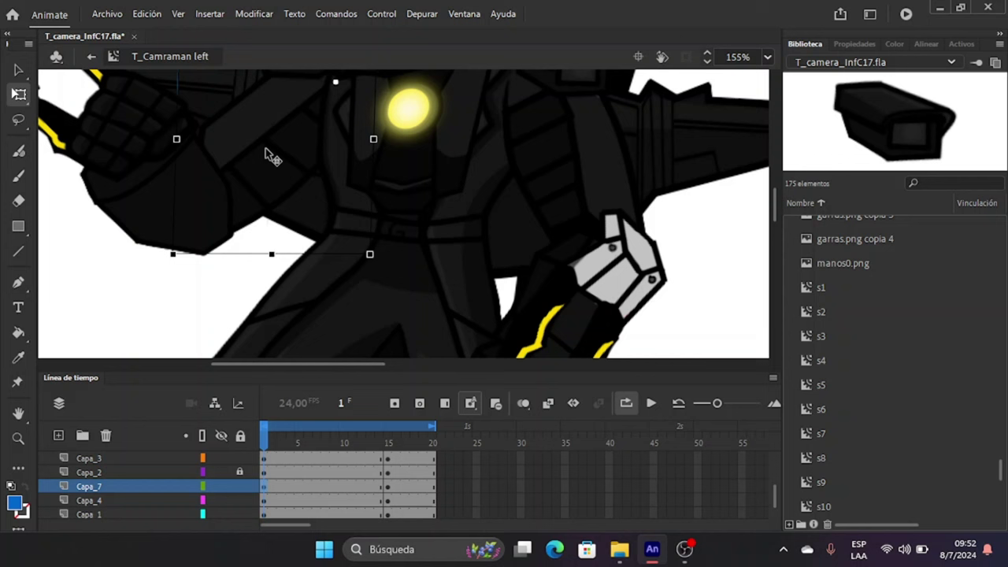
pyautogui.click(142, 178)
pyautogui.scroll(-3, 268, 164)
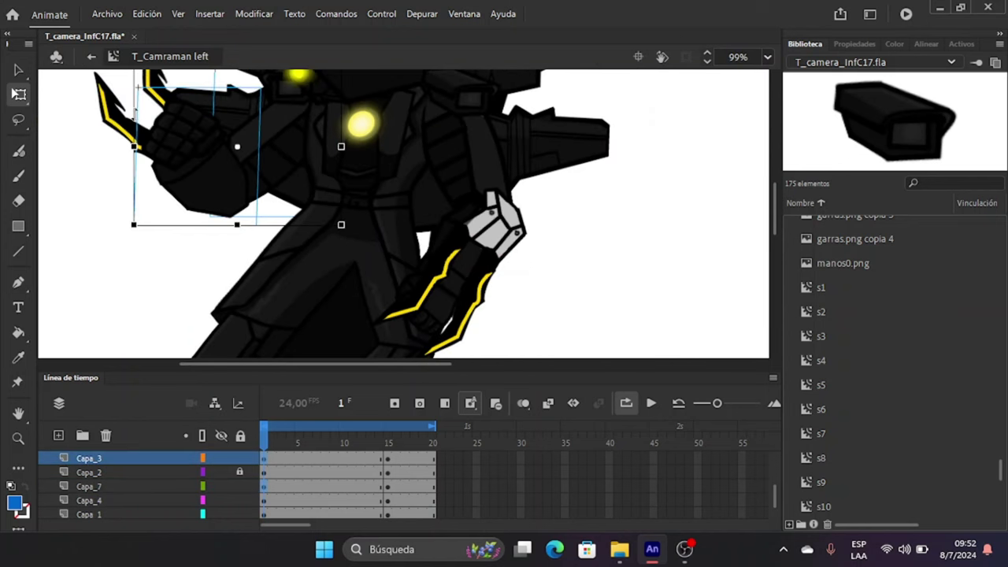
pyautogui.click(126, 122)
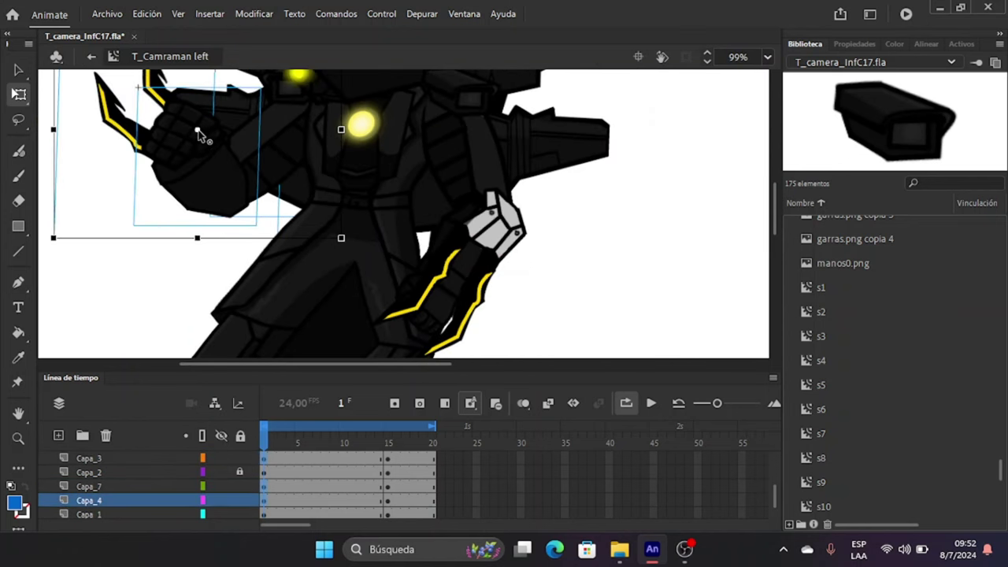
pyautogui.moveTo(310, 114); pyautogui.dragTo(321, 116)
pyautogui.moveTo(354, 237); pyautogui.dragTo(367, 234)
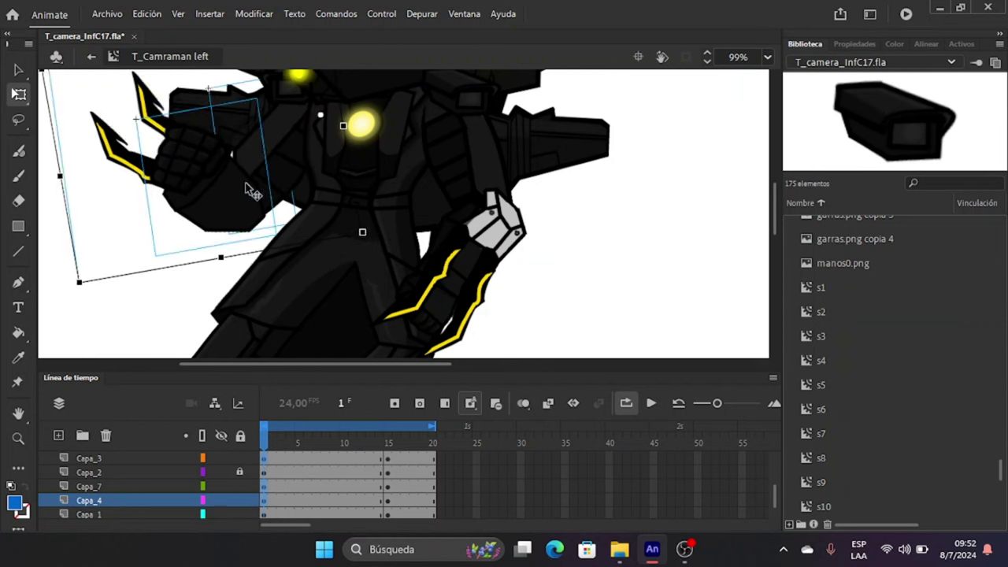
pyautogui.click(124, 315)
# Rotate the raised arm's forearm on Capa_3 and its claws on Capa_4 slightly downward about the elbow.
pyautogui.click(211, 164)
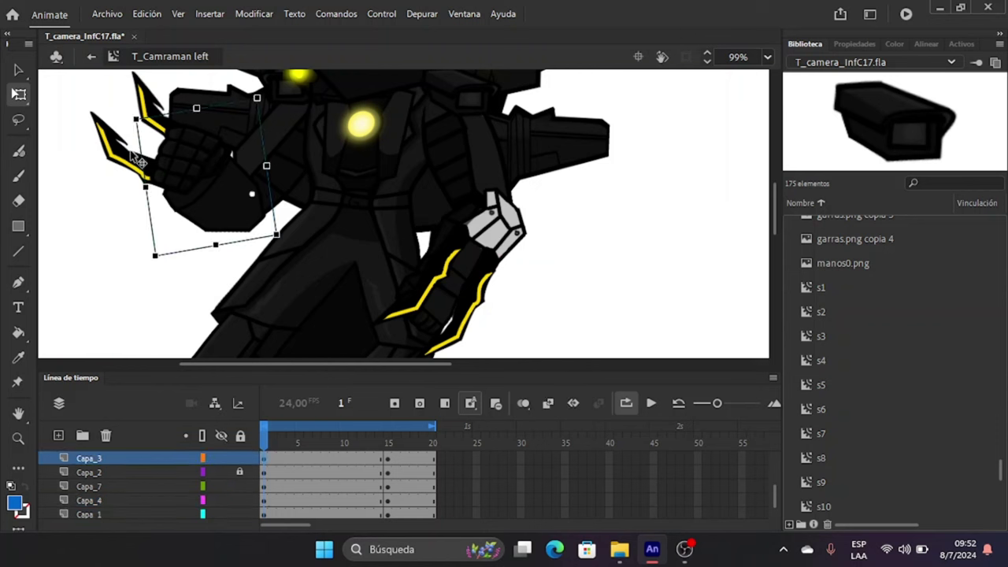
pyautogui.click(125, 159)
pyautogui.moveTo(175, 156); pyautogui.dragTo(242, 194)
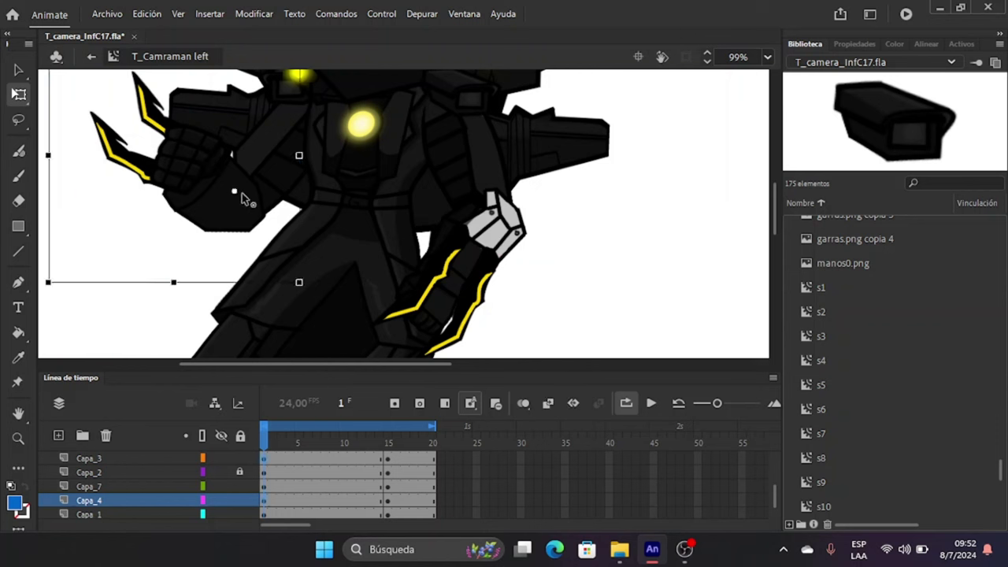
pyautogui.moveTo(302, 285); pyautogui.dragTo(329, 282)
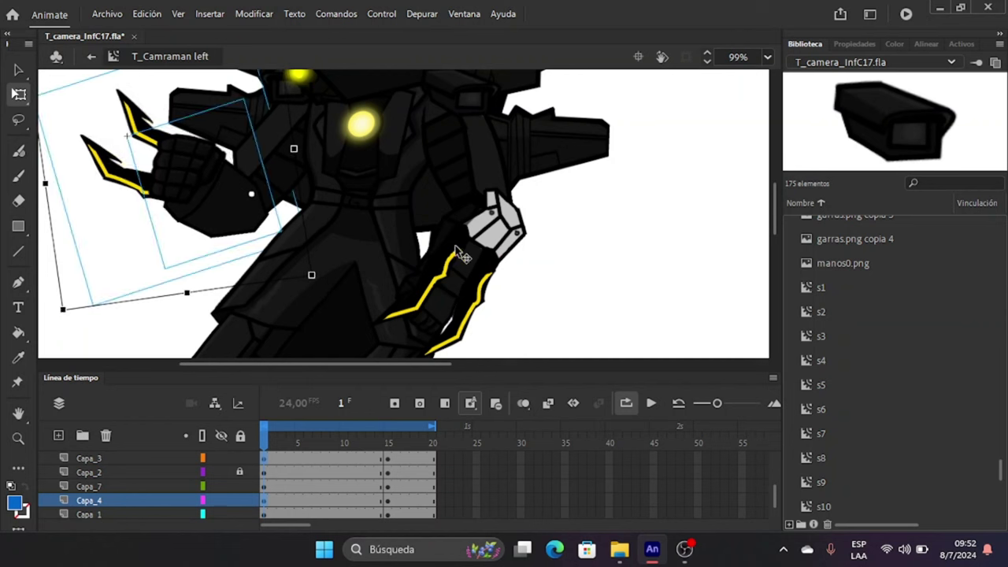
pyautogui.click(481, 271)
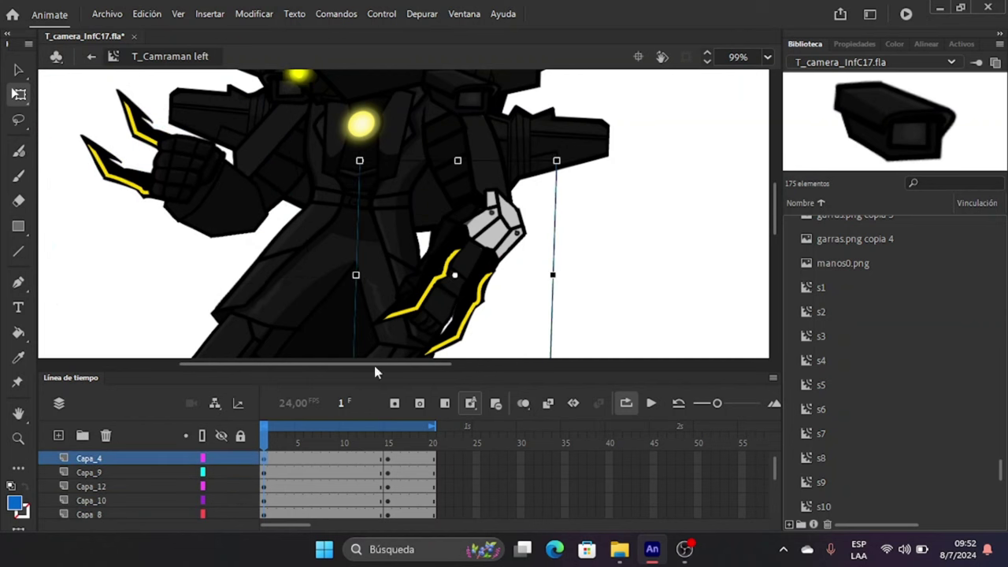
pyautogui.click(264, 472)
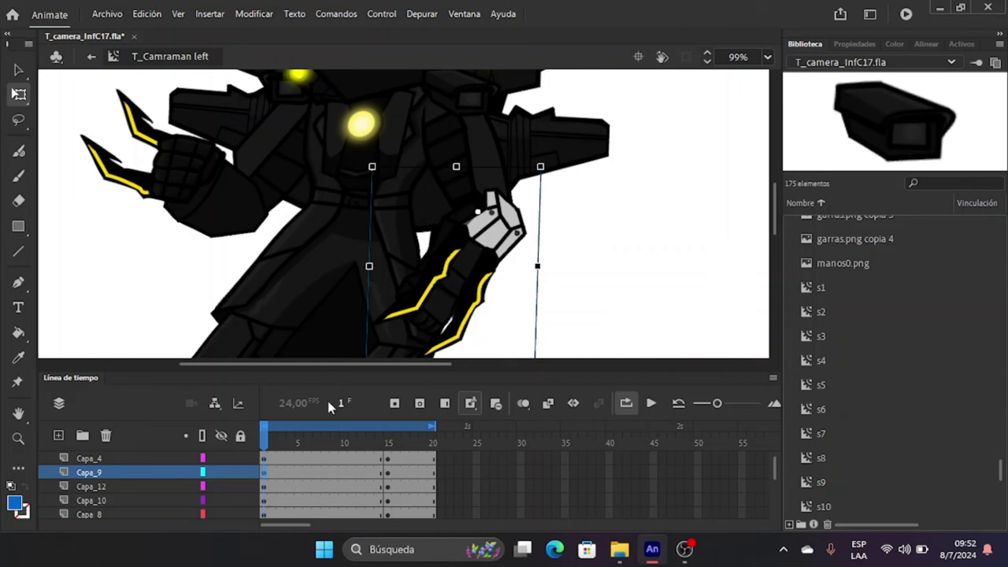
pyautogui.click(264, 458)
pyautogui.click(262, 471)
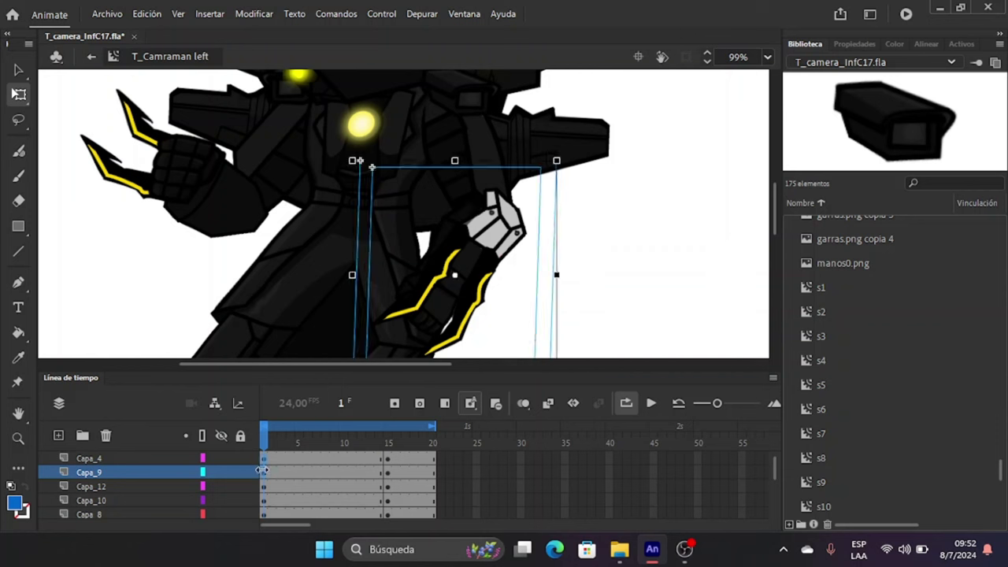
pyautogui.click(455, 146)
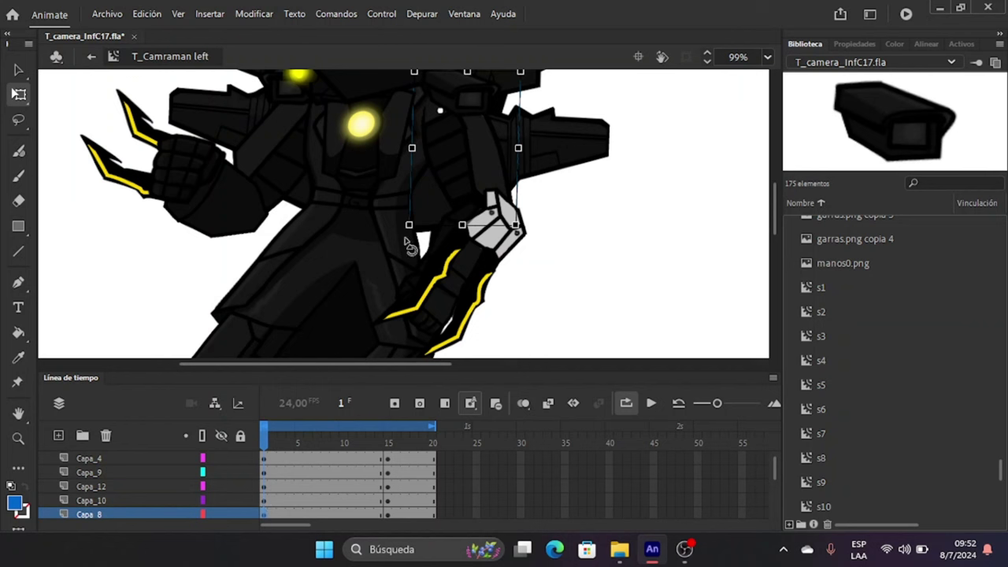
pyautogui.click(456, 279)
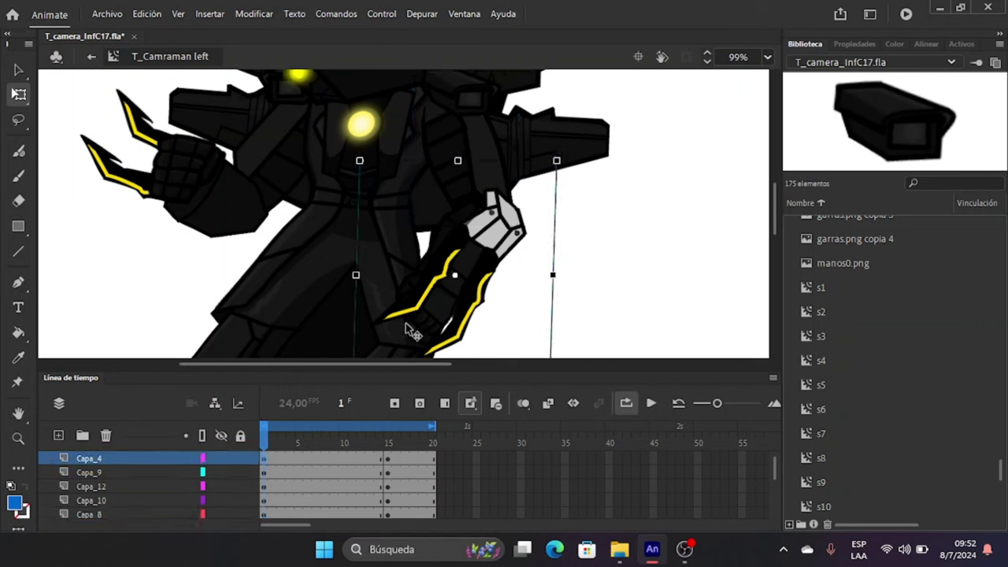
pyautogui.click(264, 472)
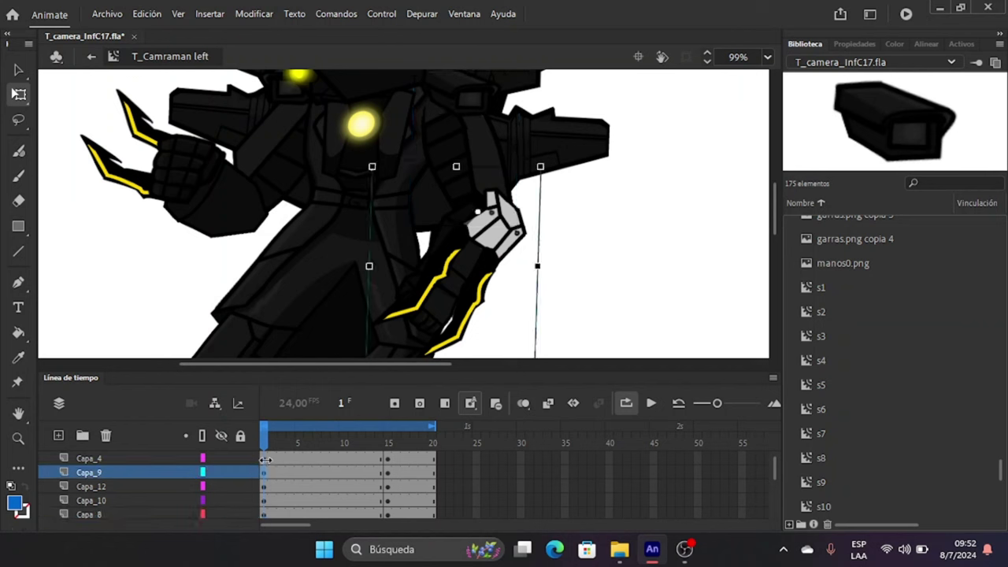
# Rotate the lowered arm on Capa_4, Capa_9 and Capa_8 with its shoulder camera on the topmost Capa_5 slightly inward about the shoulder.
pyautogui.click(265, 459)
pyautogui.click(264, 470)
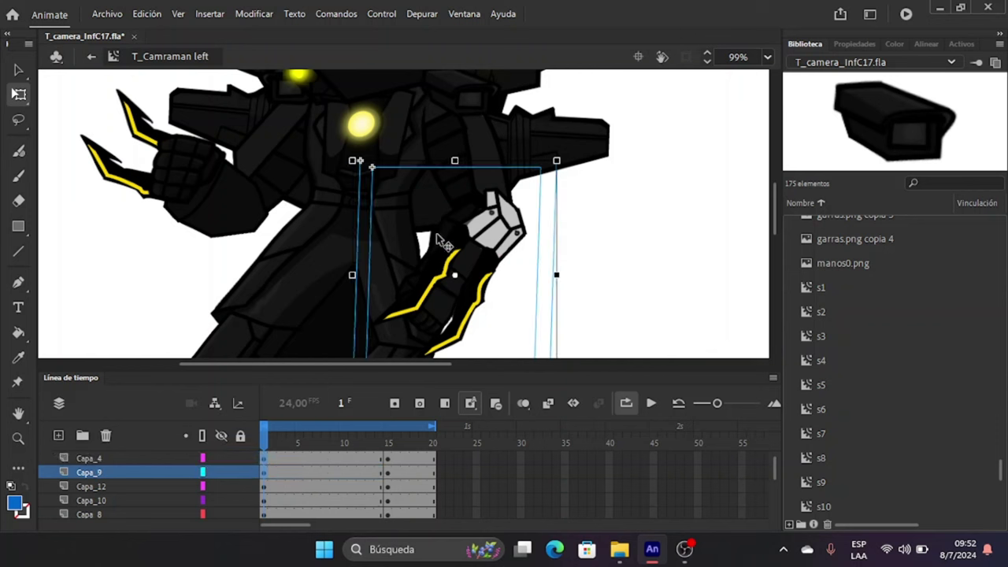
pyautogui.click(264, 489)
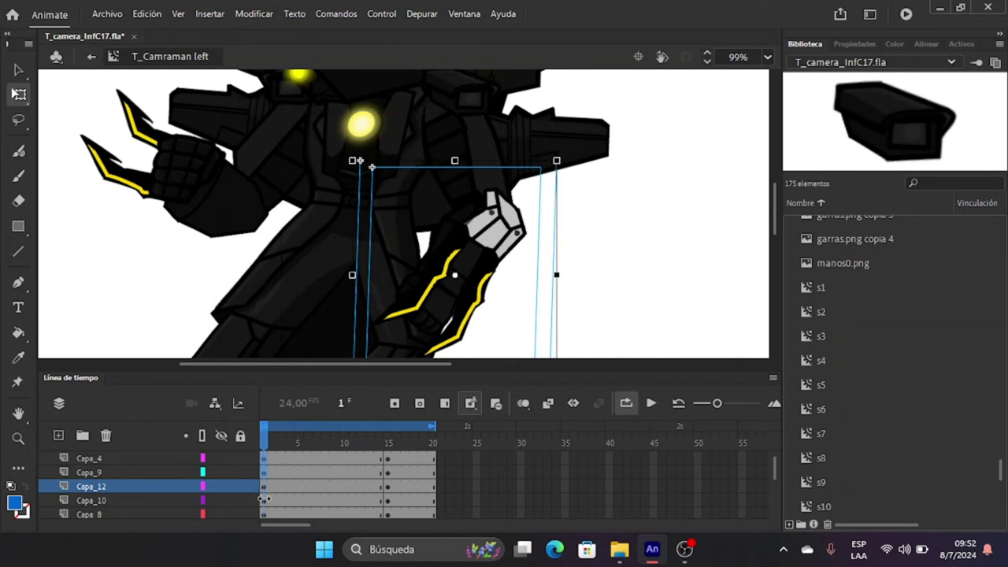
pyautogui.click(265, 501)
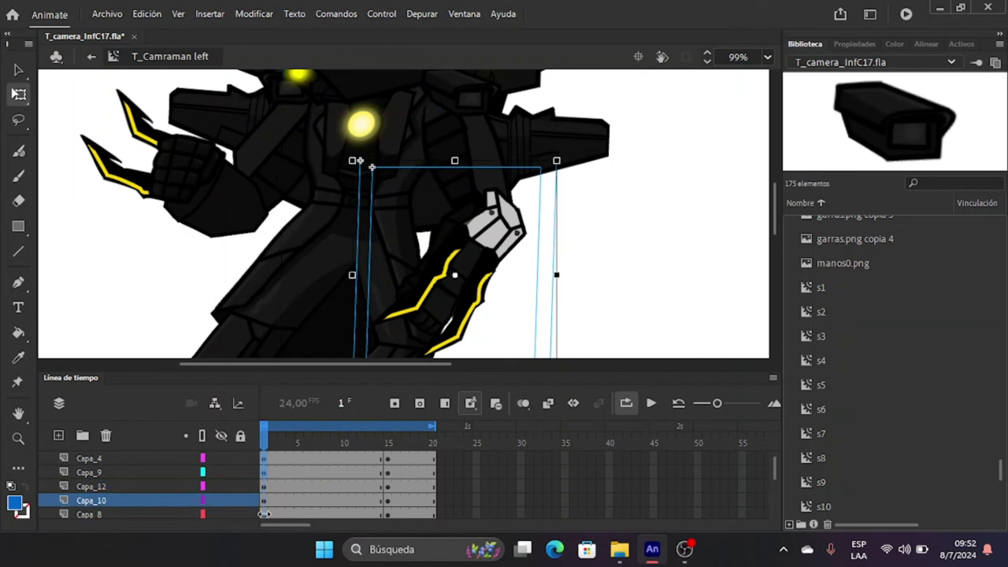
pyautogui.click(264, 515)
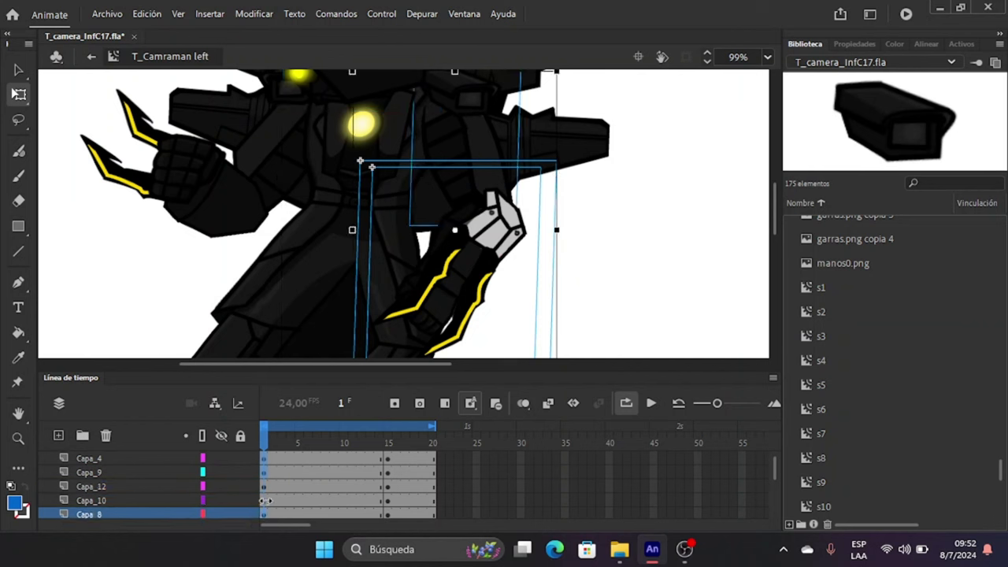
pyautogui.scroll(-2, 266, 497)
pyautogui.scroll(3, 264, 480)
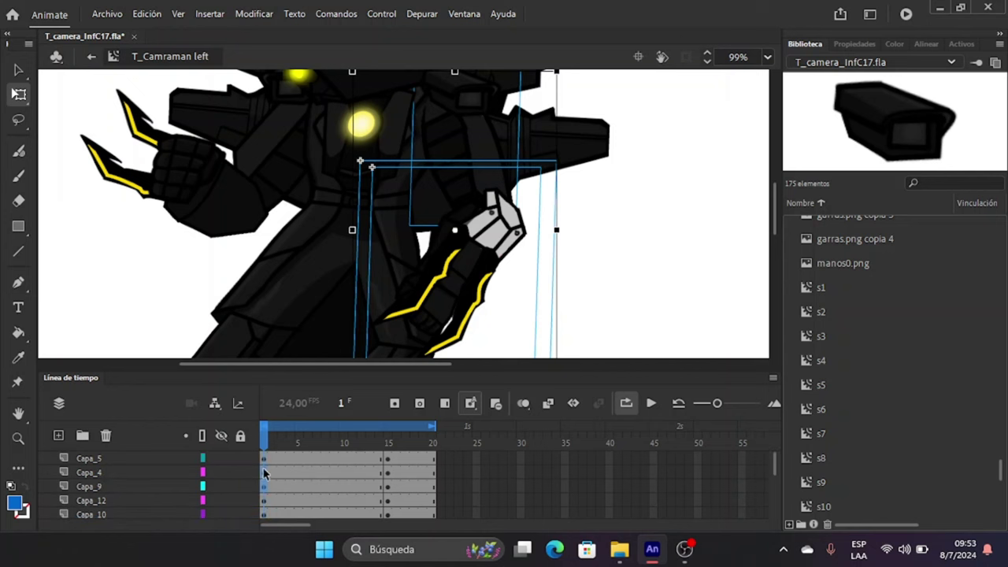
pyautogui.click(263, 461)
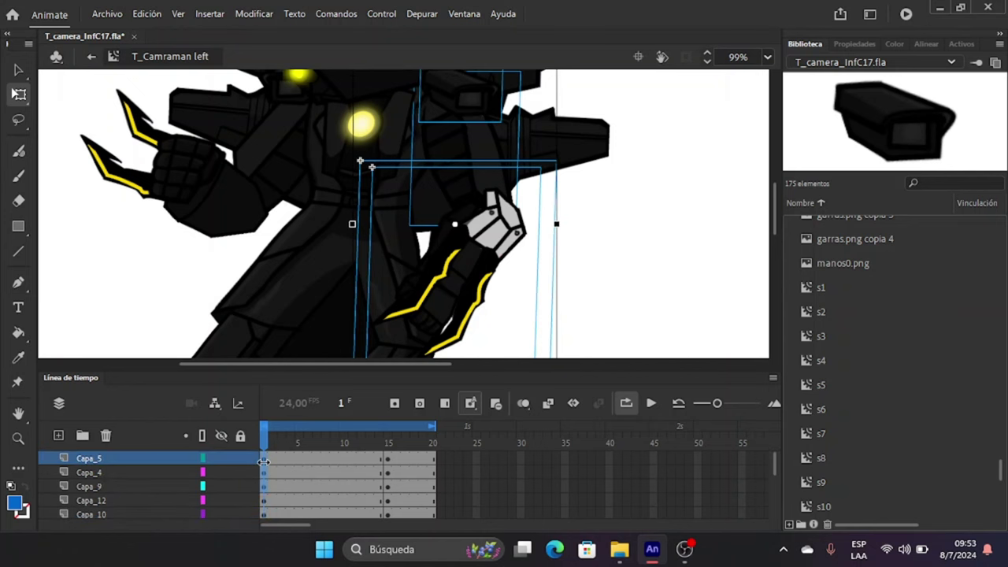
pyautogui.moveTo(453, 223); pyautogui.dragTo(446, 135)
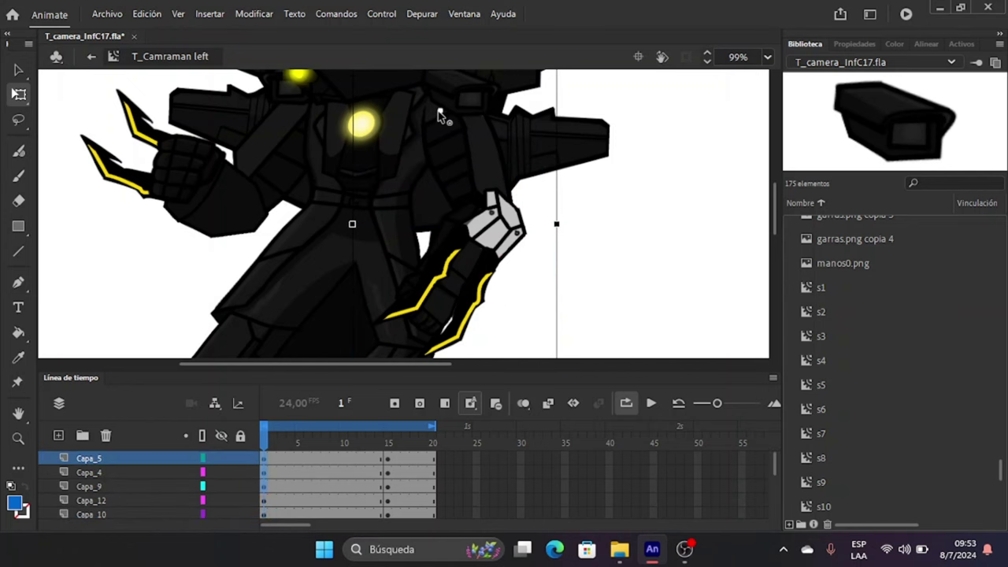
pyautogui.click(440, 114)
pyautogui.scroll(-3, 551, 267)
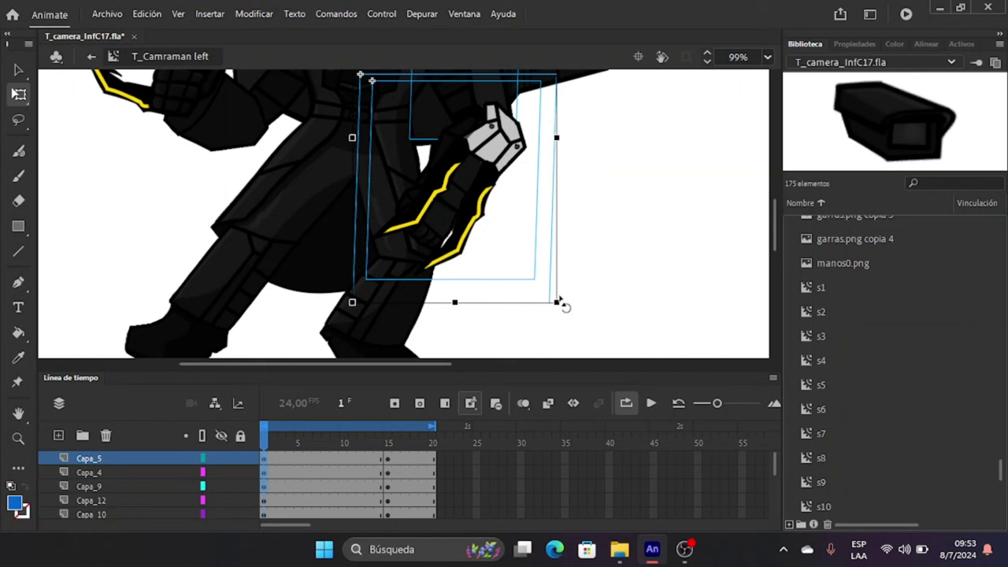
pyautogui.moveTo(564, 301); pyautogui.dragTo(541, 313)
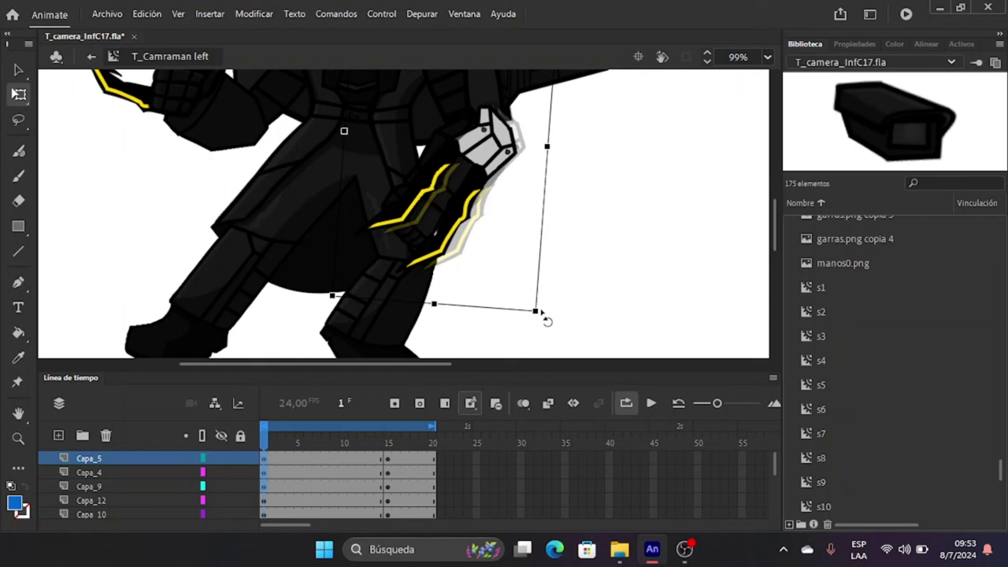
pyautogui.moveTo(541, 311); pyautogui.dragTo(541, 313)
pyautogui.click(594, 208)
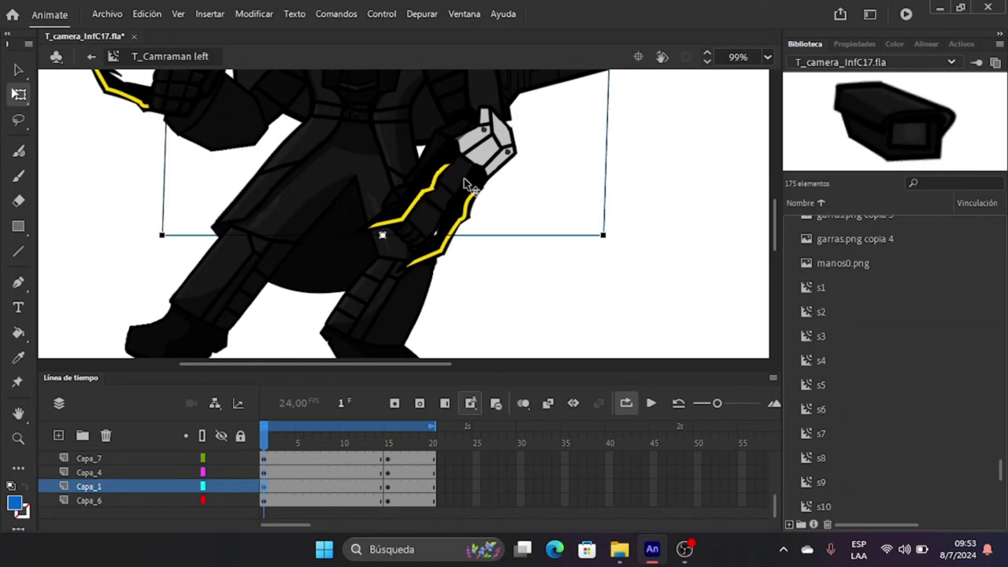
# Rotate the lowered arm's forearm and claws on the upper Capa_4 and Capa_9 slightly inward about the elbow at frame 1.
pyautogui.click(437, 265)
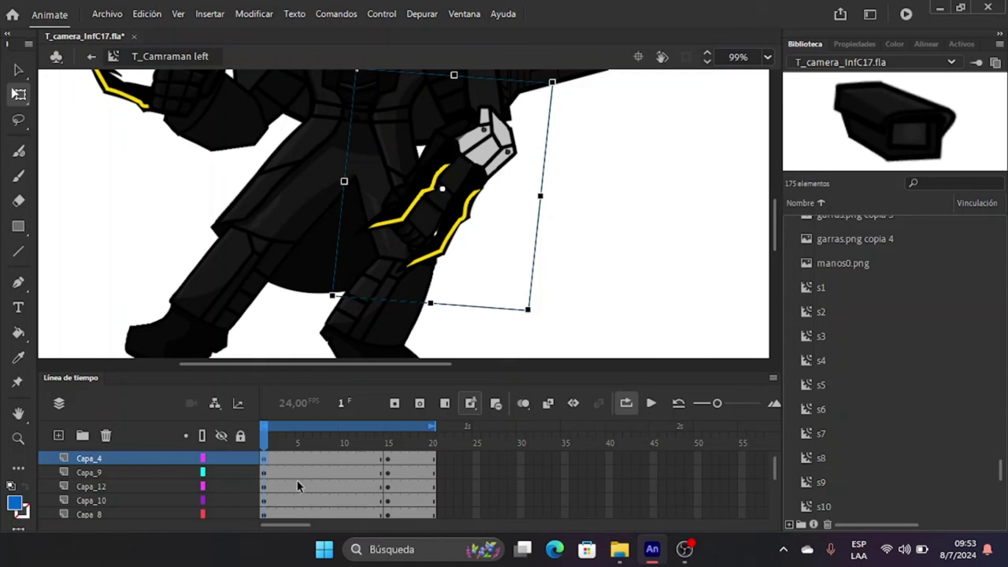
pyautogui.click(263, 473)
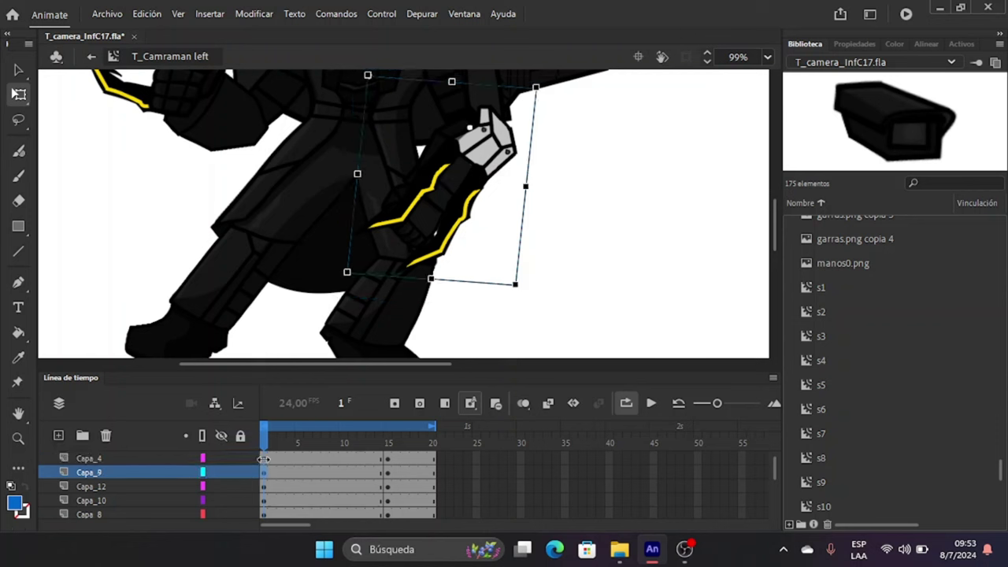
pyautogui.click(264, 461)
pyautogui.keyDown('shift'); pyautogui.click(264, 469); pyautogui.keyUp('shift')
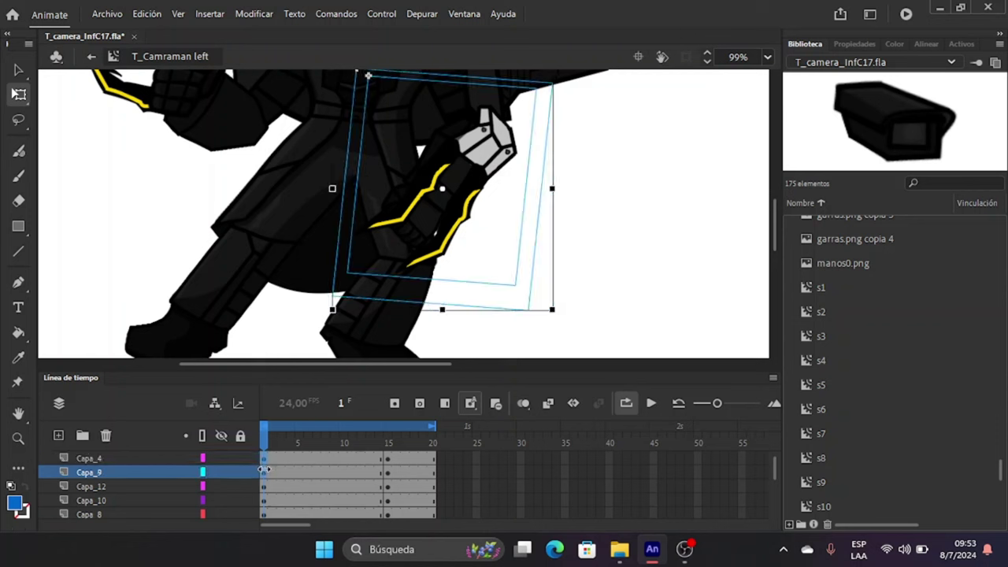
pyautogui.moveTo(444, 195); pyautogui.dragTo(466, 128)
pyautogui.moveTo(559, 313); pyautogui.dragTo(537, 314)
pyautogui.scroll(2, 380, 202)
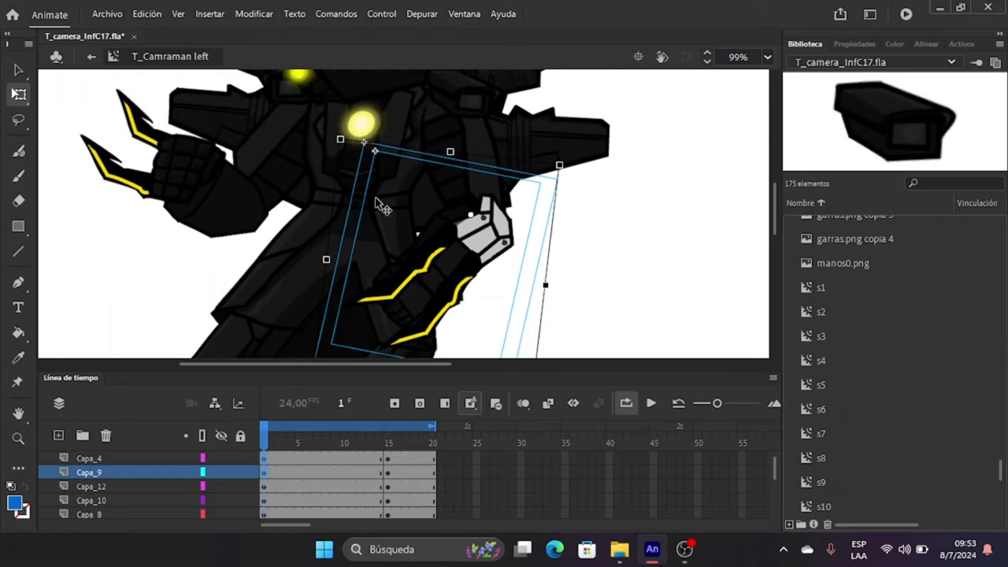
# Tilt the head on Capa_12 and the lowered arm's shoulder camera on Capa_5 slightly counterclockwise at frame 1.
pyautogui.click(351, 149)
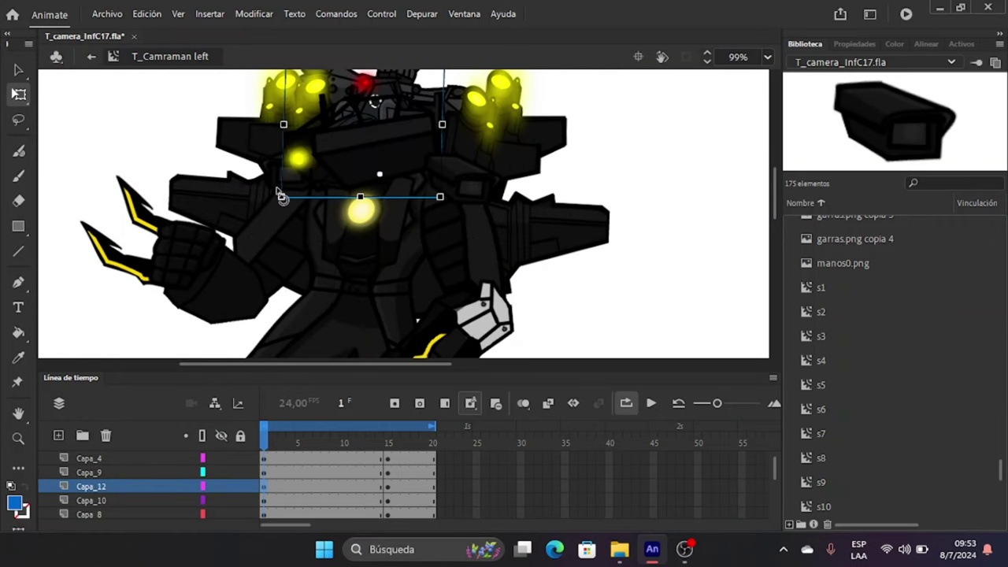
pyautogui.moveTo(282, 197); pyautogui.dragTo(288, 209)
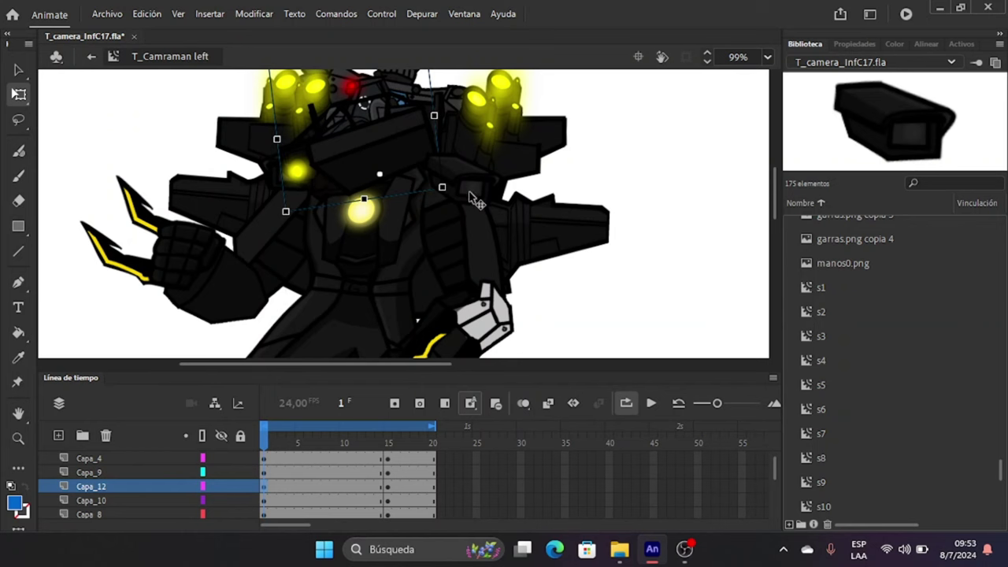
pyautogui.click(472, 198)
pyautogui.scroll(5, 488, 196)
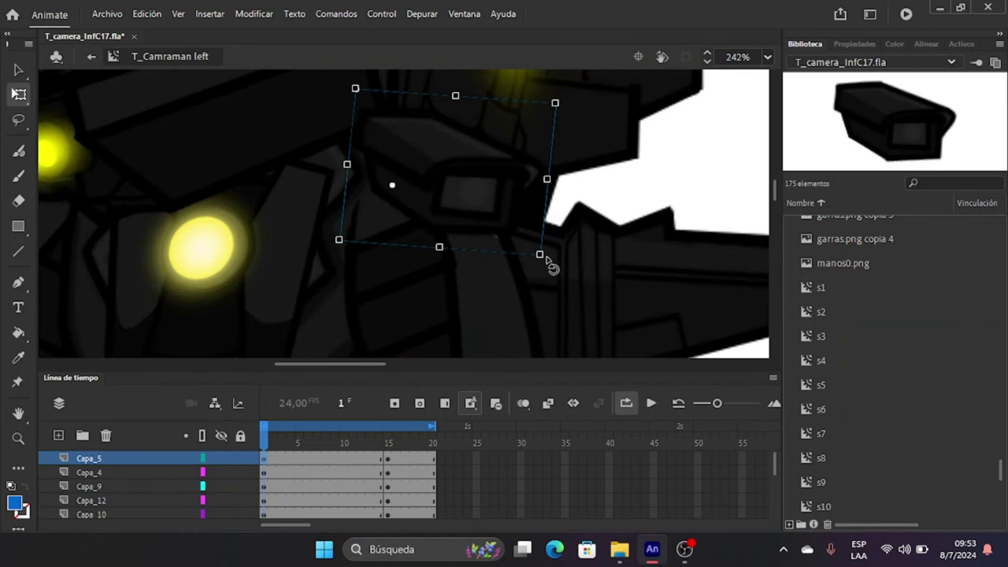
pyautogui.moveTo(550, 257); pyautogui.dragTo(565, 239)
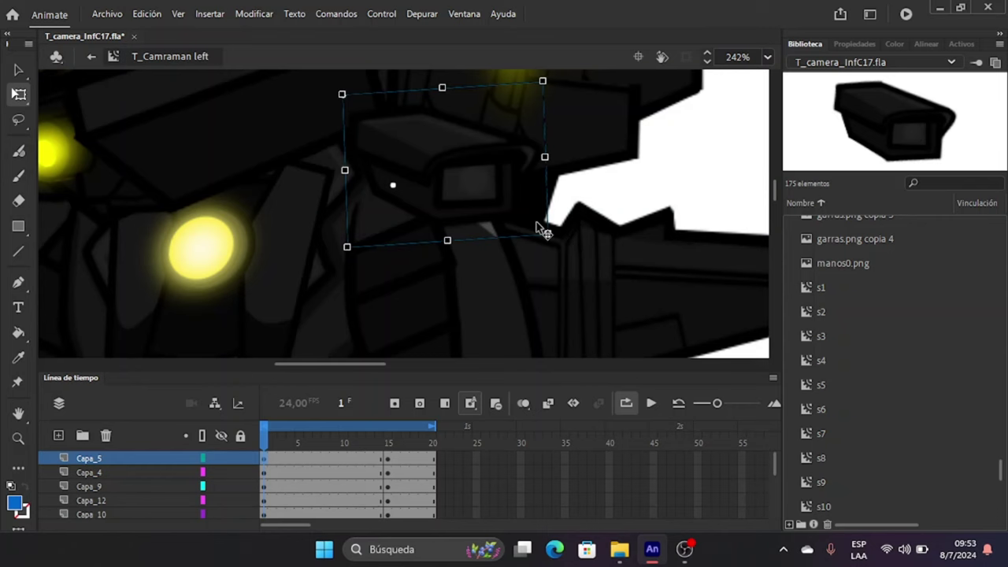
pyautogui.hscroll(-4, 537, 223)
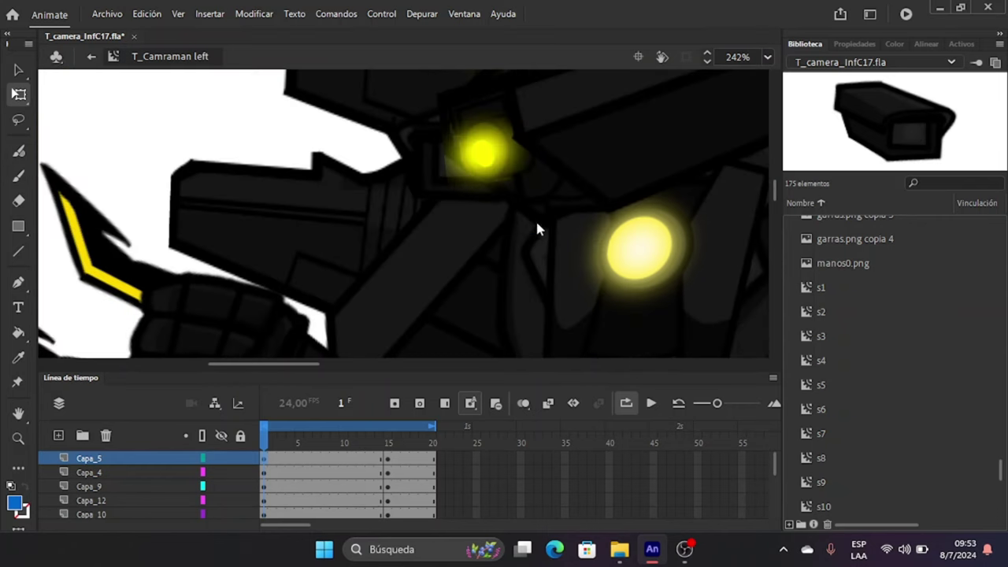
pyautogui.click(387, 135)
pyautogui.scroll(-5, 384, 140)
pyautogui.scroll(-4, 386, 142)
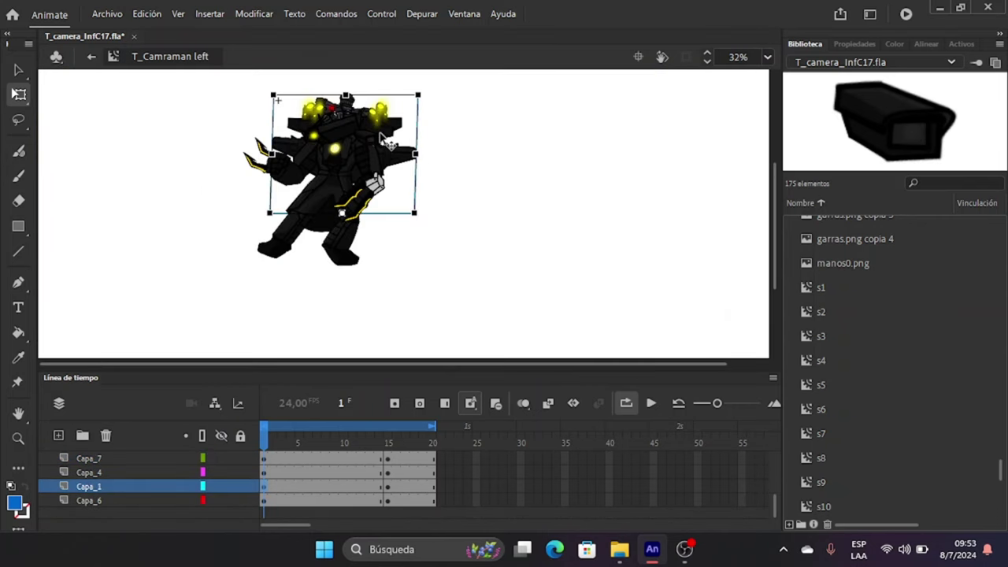
pyautogui.click(440, 323)
# Create classic tweens from frame 1 on all layers of the clip.
pyautogui.moveTo(264, 442); pyautogui.dragTo(241, 434)
pyautogui.click(264, 502)
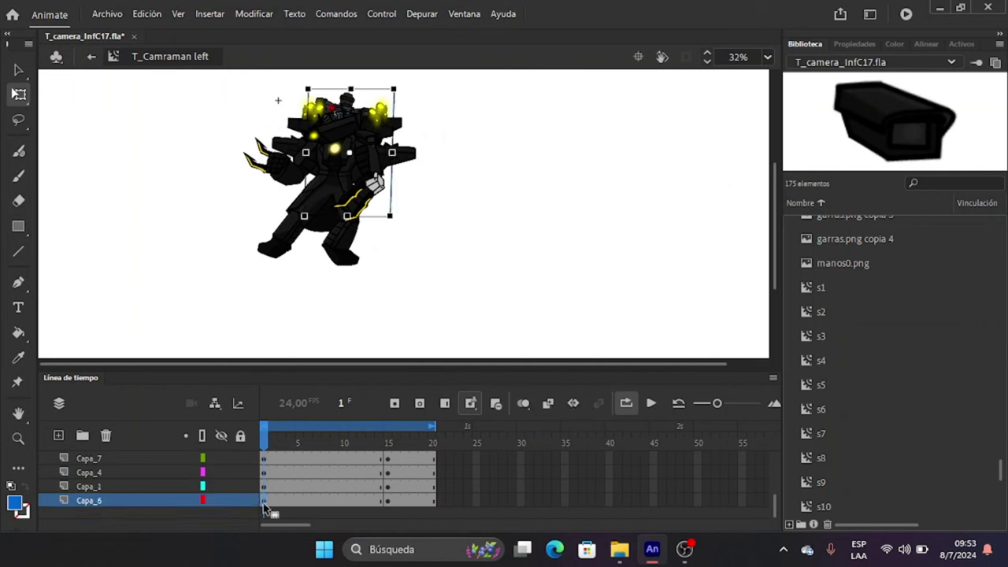
pyautogui.scroll(3, 264, 496)
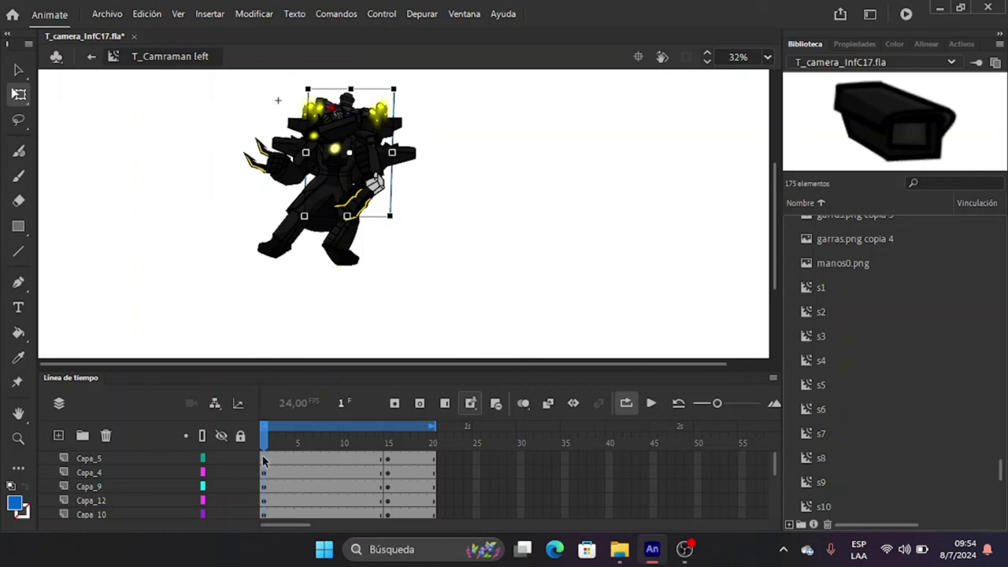
pyautogui.hotkey('ctrl', 'a')
pyautogui.scroll(-3, 261, 455)
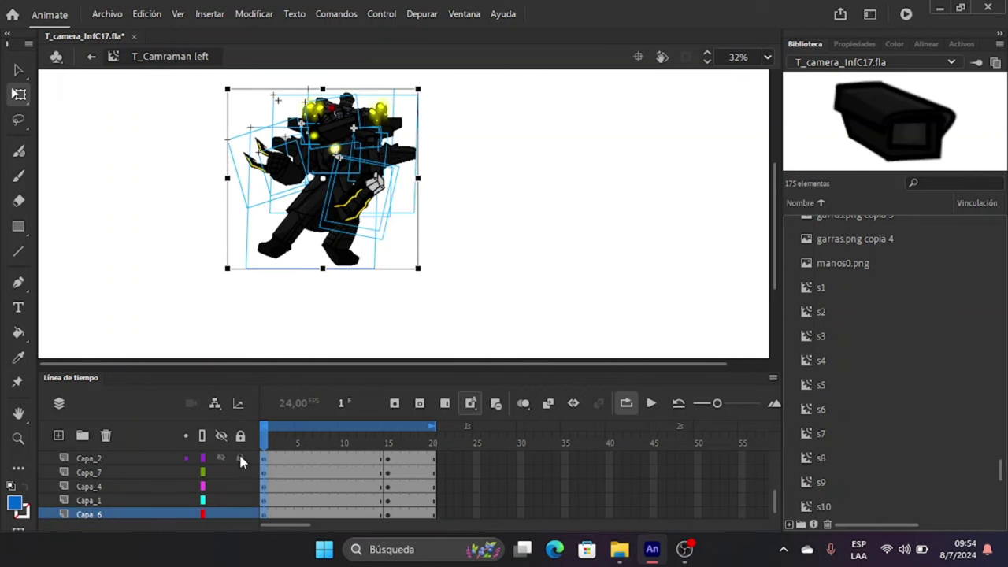
pyautogui.rightClick(263, 472)
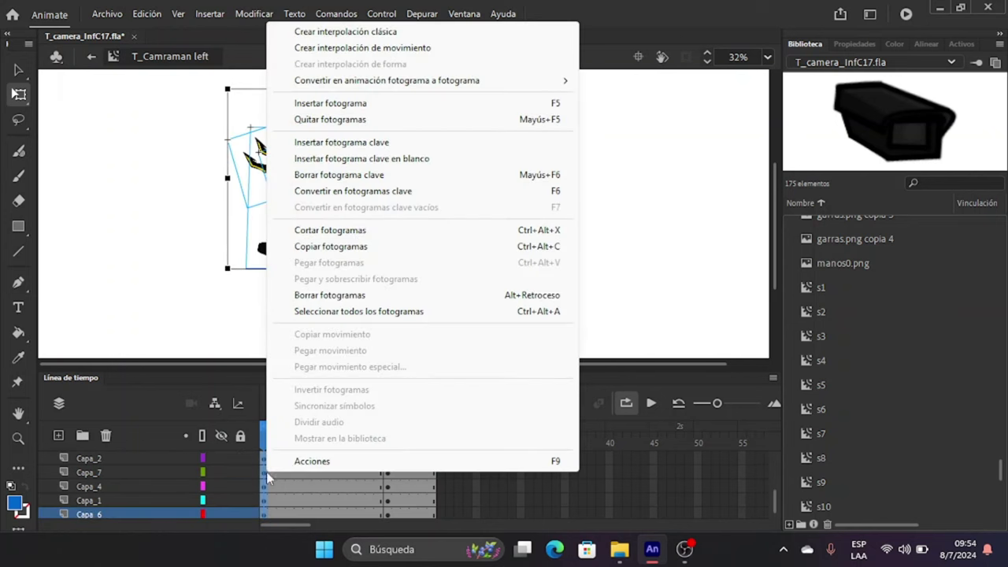
pyautogui.click(470, 33)
# Set the easing of all the classic tweens to Cubic Ease-Out.
pyautogui.click(853, 43)
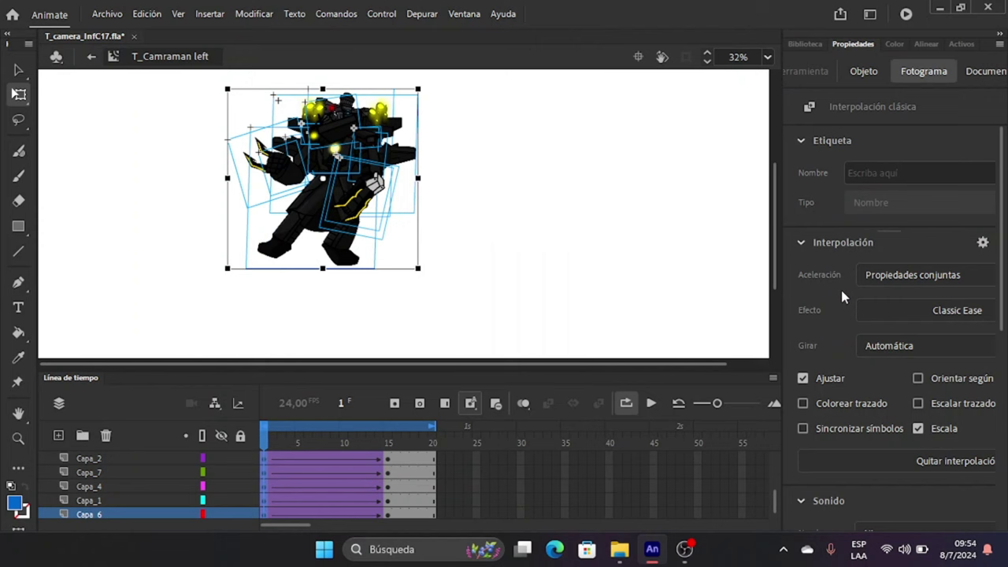
pyautogui.click(891, 318)
pyautogui.click(683, 413)
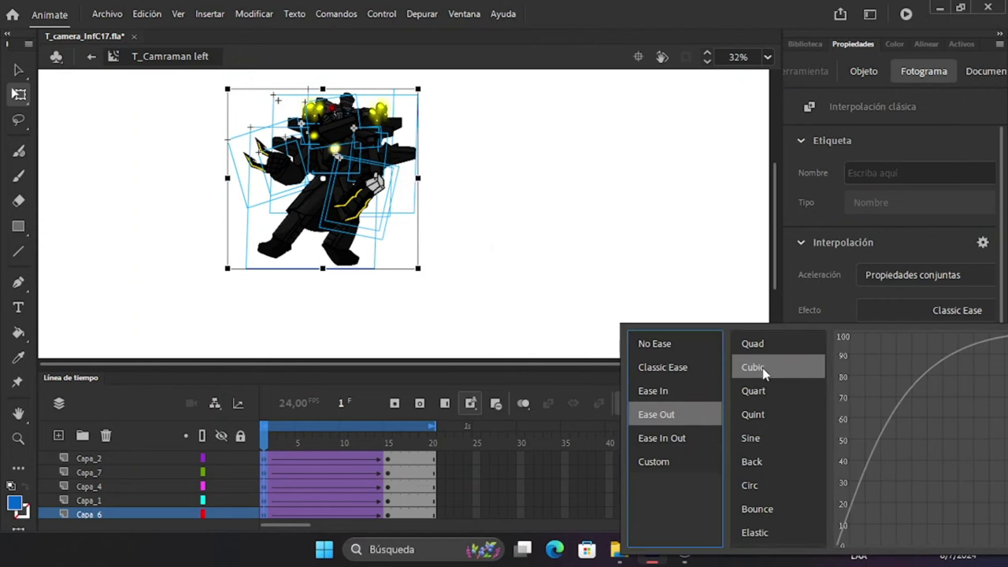
pyautogui.click(762, 367)
pyautogui.doubleClick(762, 367)
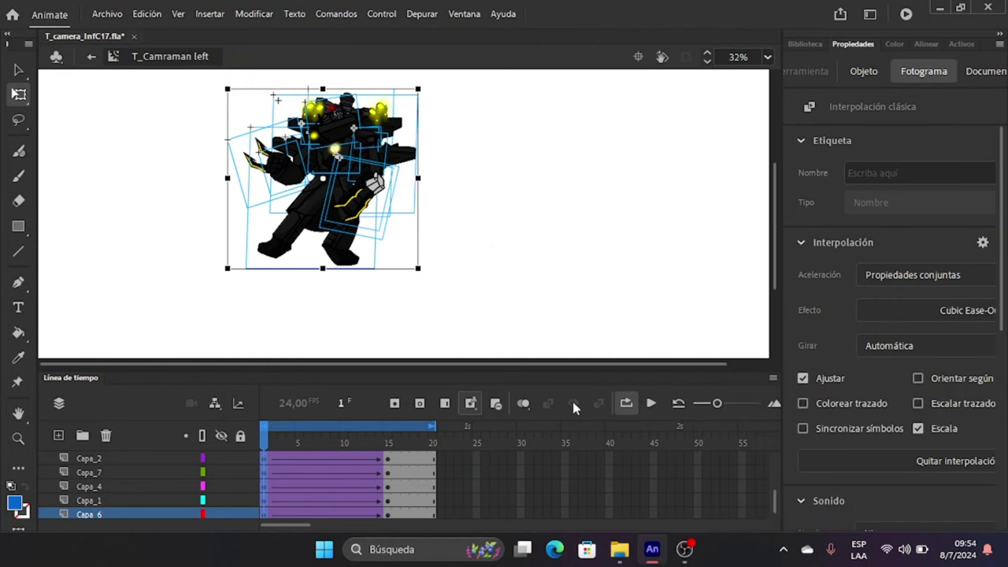
# Convert the tweens on all layers to frame-by-frame animation with a keyframe on every frame.
pyautogui.rightClick(264, 468)
pyautogui.moveTo(497, 77)
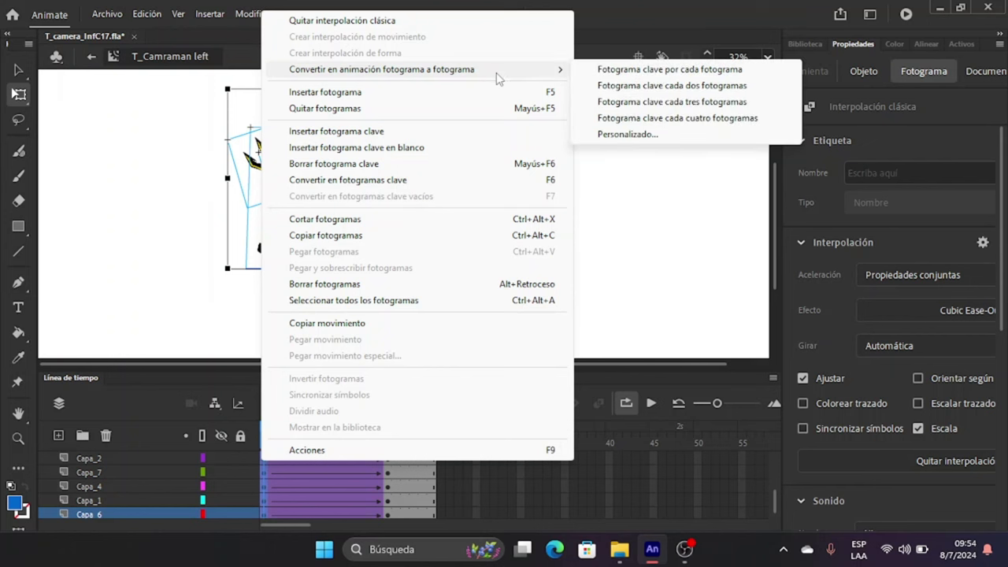
pyautogui.click(622, 70)
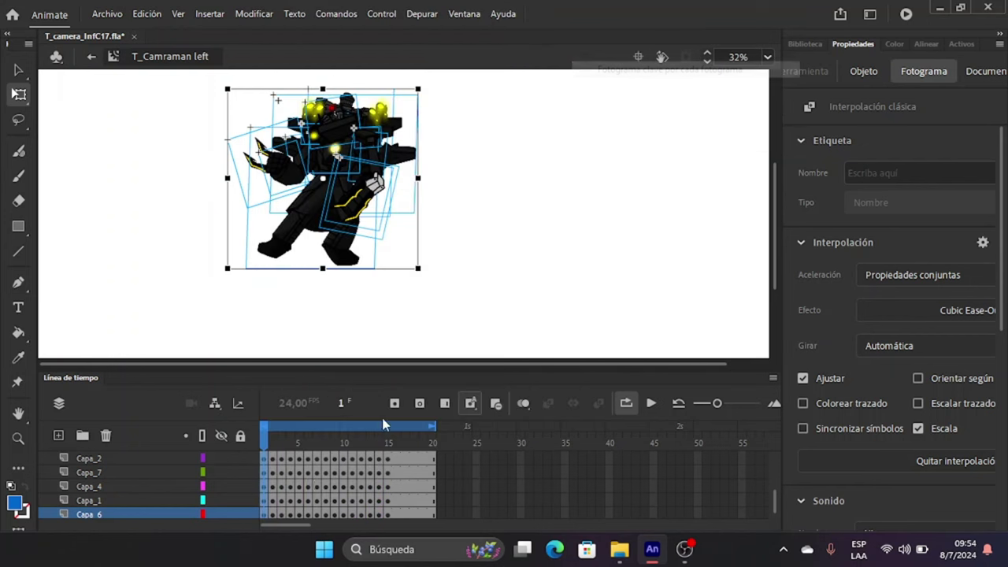
# Clear the keyframes at frames 2, 4, 8, 10 and 12 on all layers.
pyautogui.click(274, 516)
pyautogui.scroll(5, 273, 507)
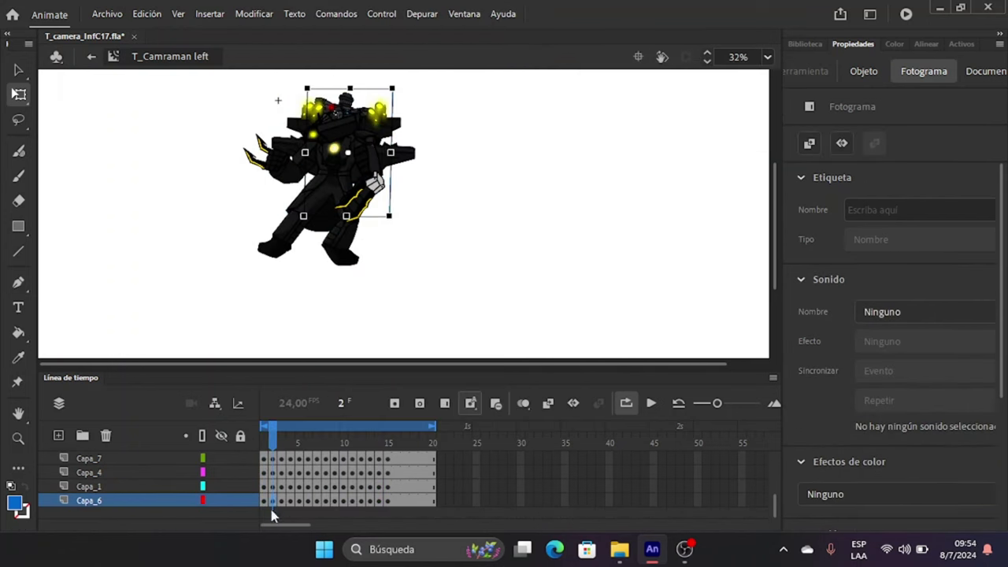
pyautogui.keyDown('shift'); pyautogui.click(273, 459); pyautogui.keyUp('shift')
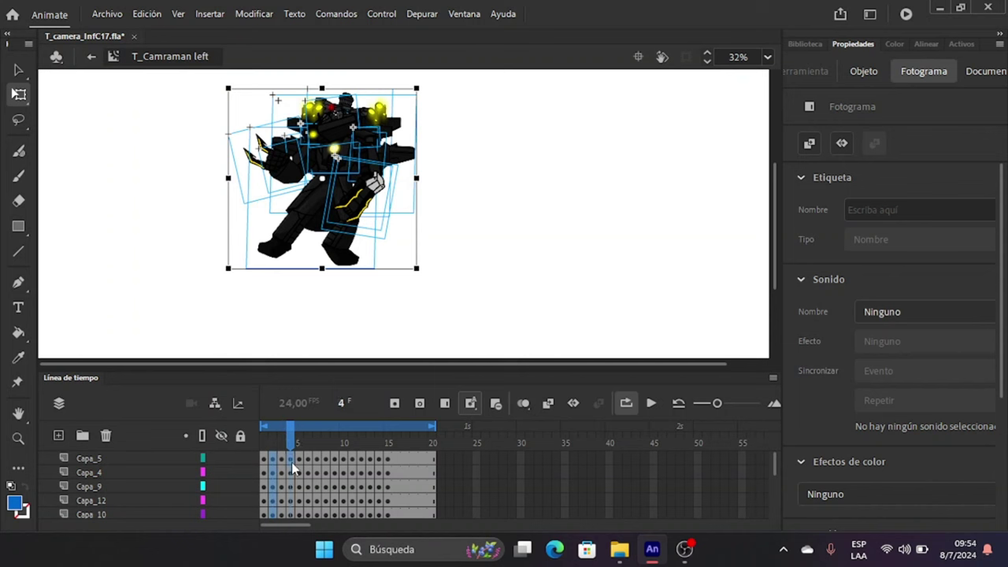
pyautogui.moveTo(291, 463); pyautogui.dragTo(301, 501)
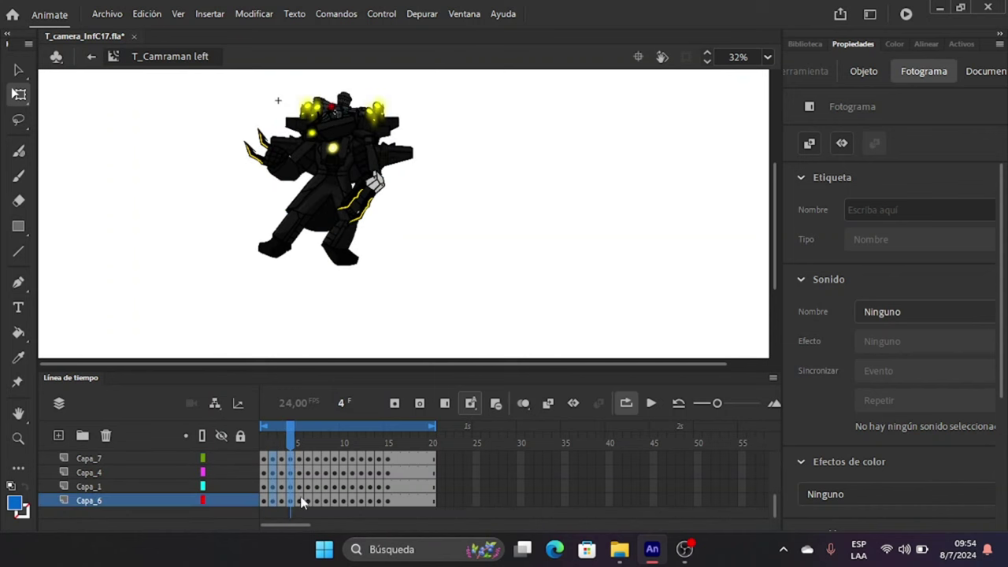
pyautogui.click(307, 502)
pyautogui.click(328, 425)
pyautogui.scroll(5, 328, 418)
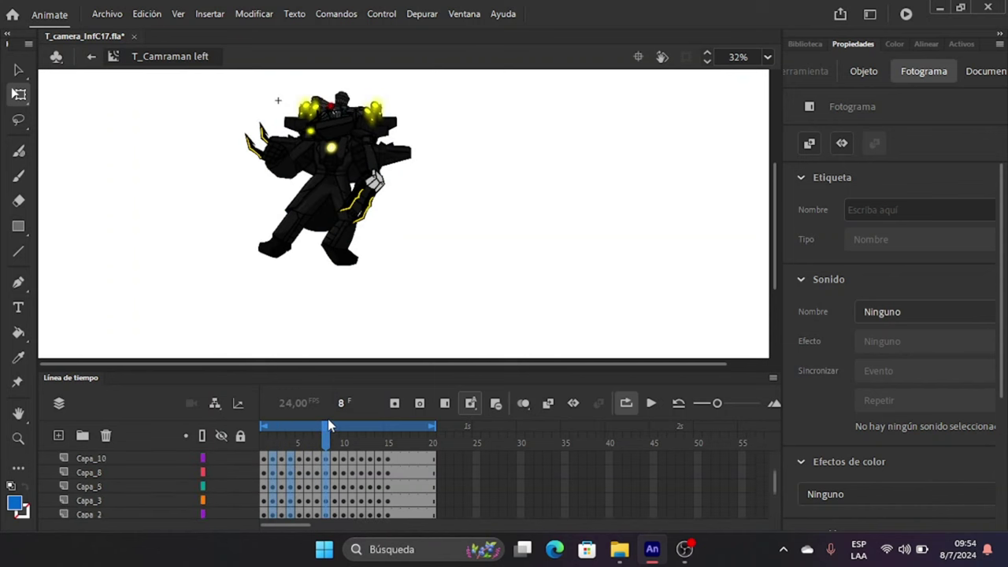
pyautogui.moveTo(327, 418); pyautogui.dragTo(348, 541)
pyautogui.keyDown('ctrl'); pyautogui.click(344, 459); pyautogui.keyUp('ctrl')
pyautogui.click(352, 504)
pyautogui.click(360, 426)
pyautogui.scroll(5, 360, 429)
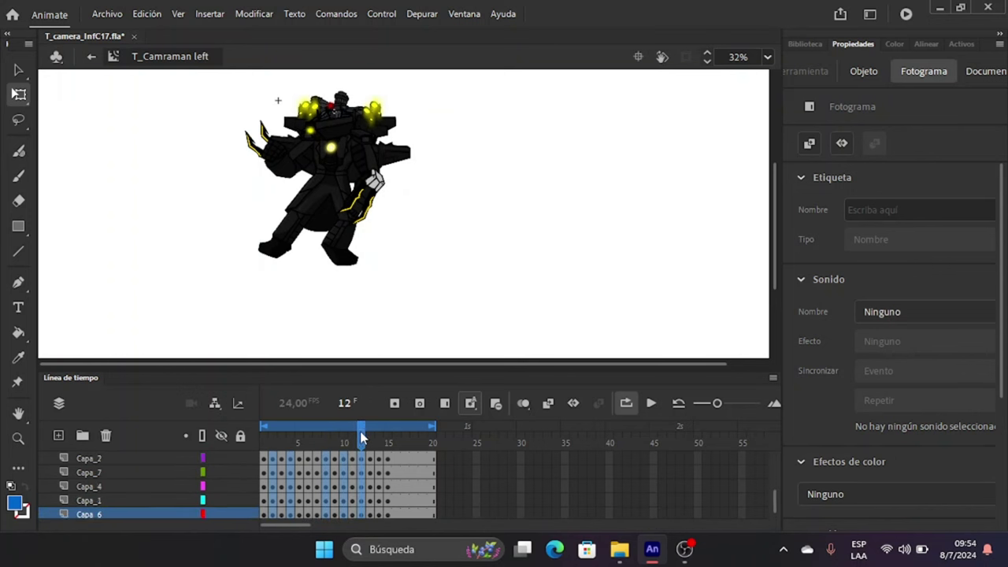
pyautogui.scroll(1, 361, 421)
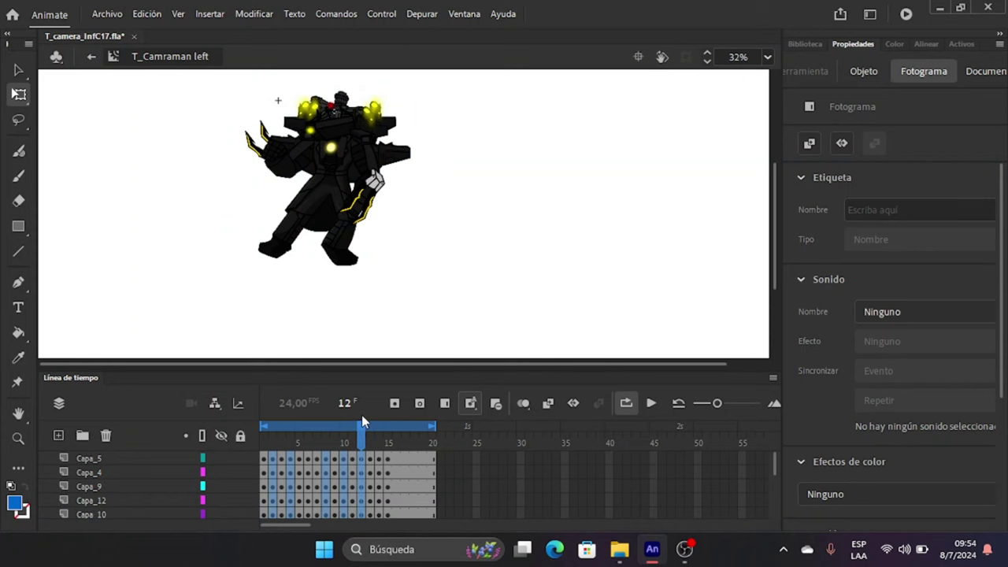
pyautogui.click(362, 460)
pyautogui.rightClick(362, 461)
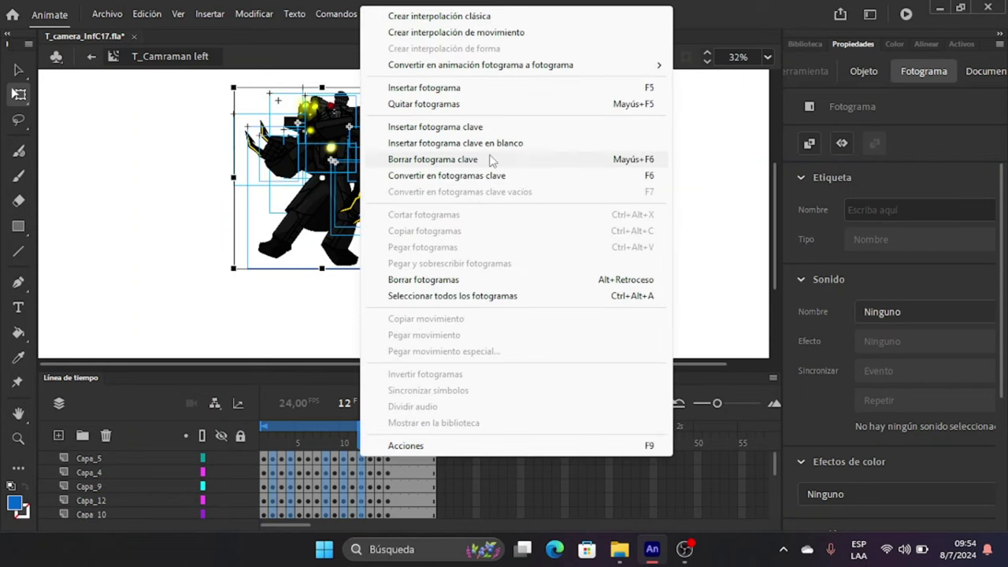
pyautogui.click(503, 161)
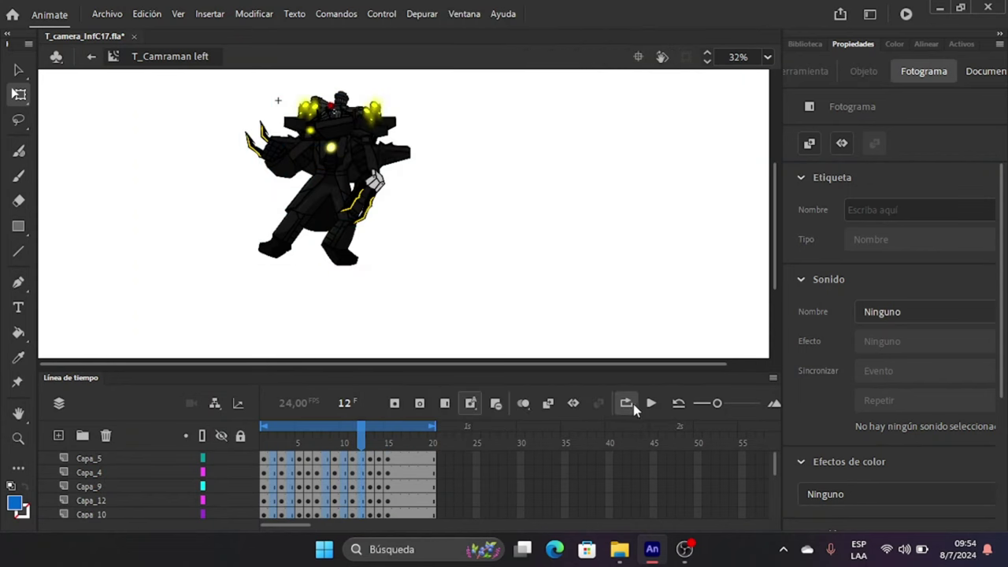
# Play back the animation and compare the character's pose between frames 2 and 3.
pyautogui.click(651, 404)
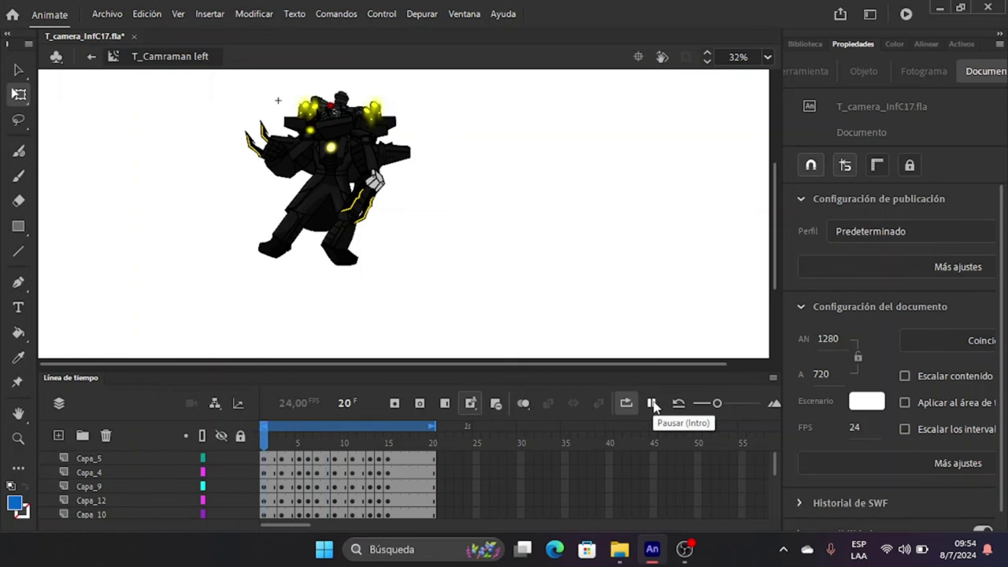
pyautogui.click(652, 404)
pyautogui.scroll(3, 289, 158)
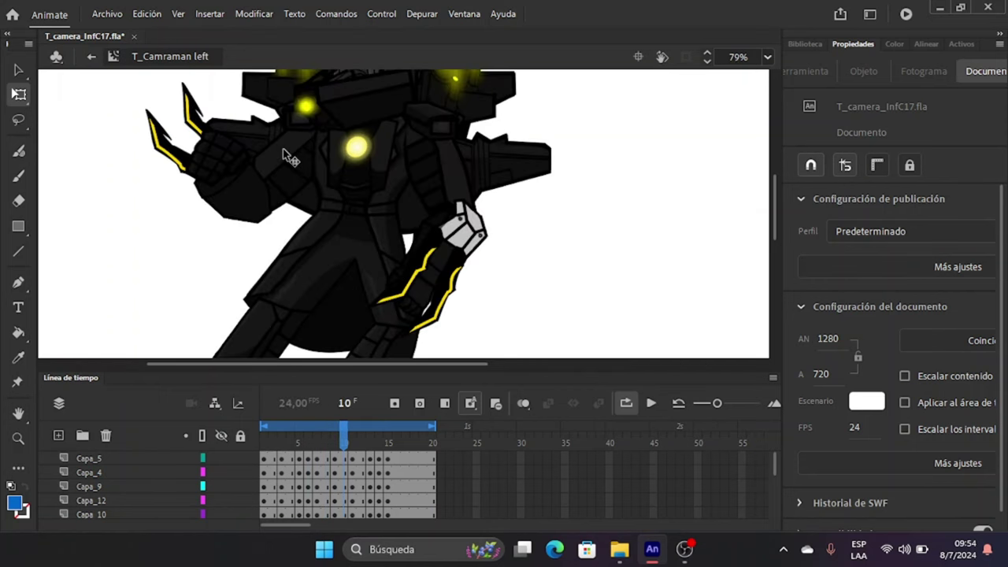
pyautogui.moveTo(339, 441); pyautogui.dragTo(282, 458)
pyautogui.moveTo(283, 455)
pyautogui.mouseDown()
pyautogui.moveTo(271, 453)
pyautogui.moveTo(280, 456)
pyautogui.mouseUp()
pyautogui.press(',')
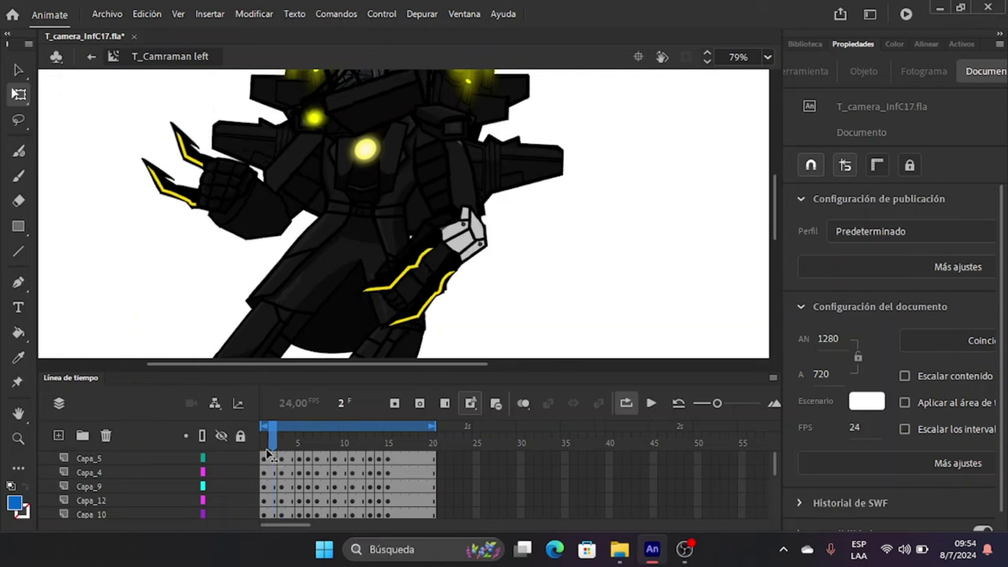
pyautogui.press('.')
pyautogui.press(',')
pyautogui.press('.')
pyautogui.press(',')
pyautogui.press('.')
pyautogui.press(',')
pyautogui.press('.')
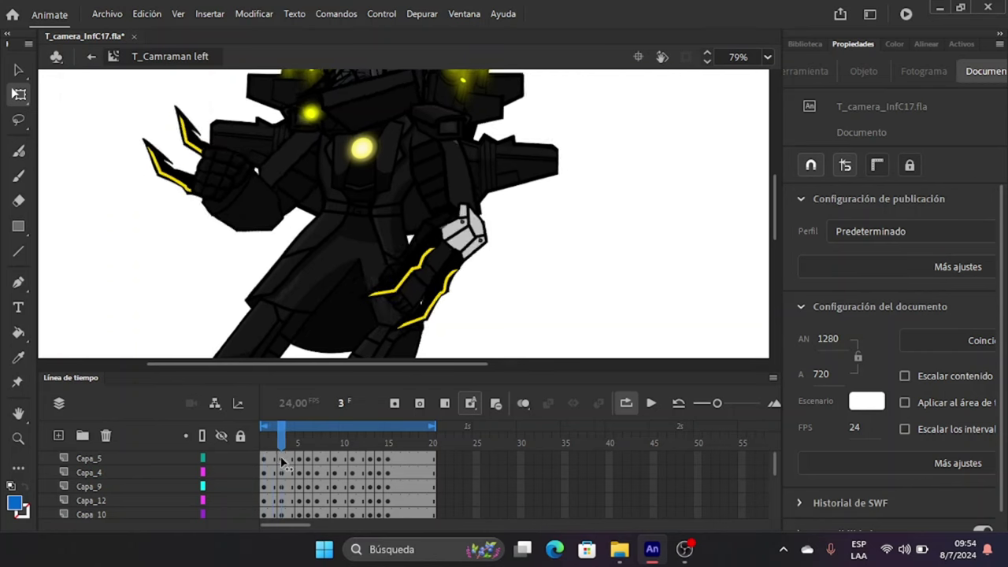
pyautogui.press(',')
pyautogui.press('.')
pyautogui.press(',')
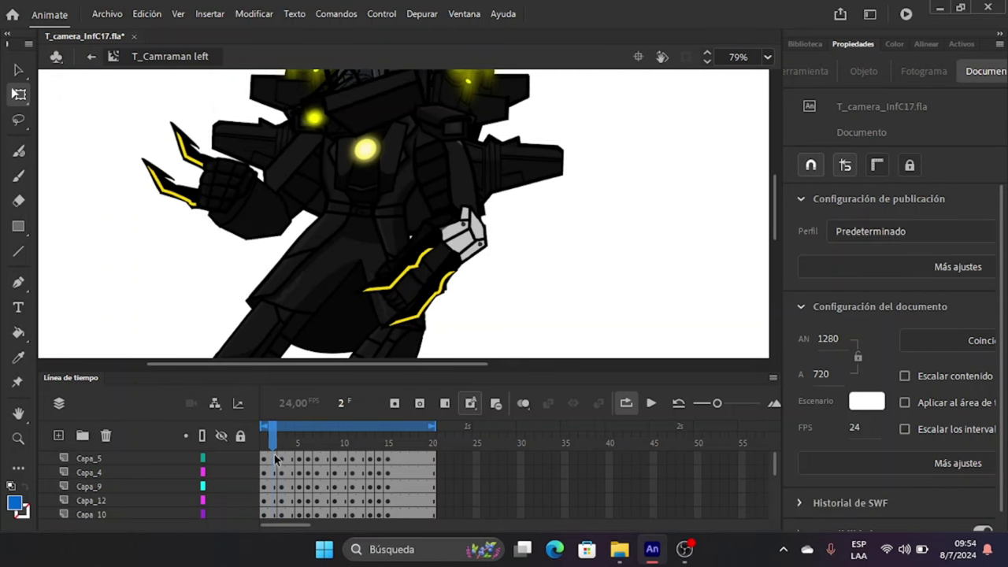
# Lock the Capa_2 layer to keep the coat piece from being picked together with the raised arm.
pyautogui.click(252, 221)
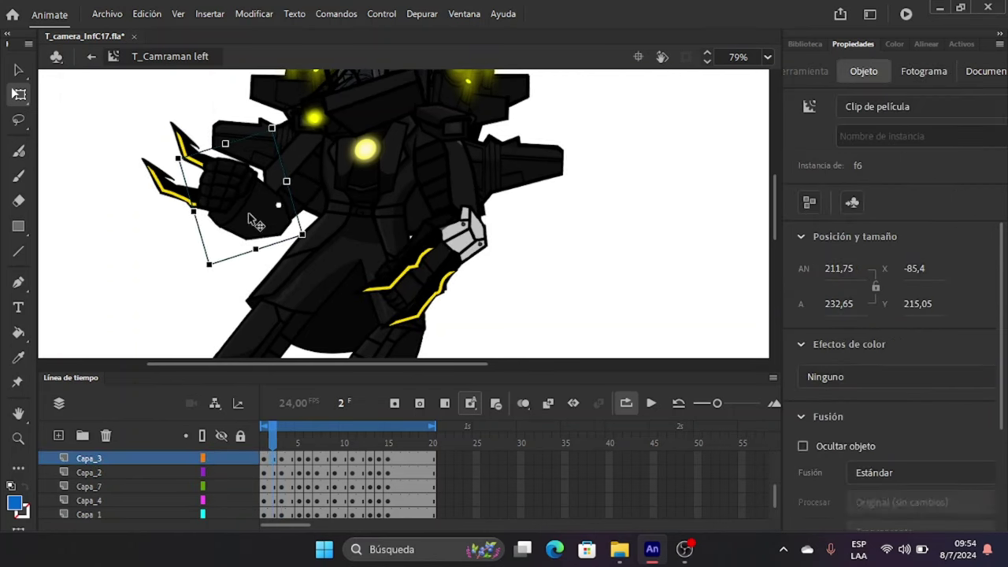
pyautogui.keyDown('shift'); pyautogui.click(180, 200); pyautogui.keyUp('shift')
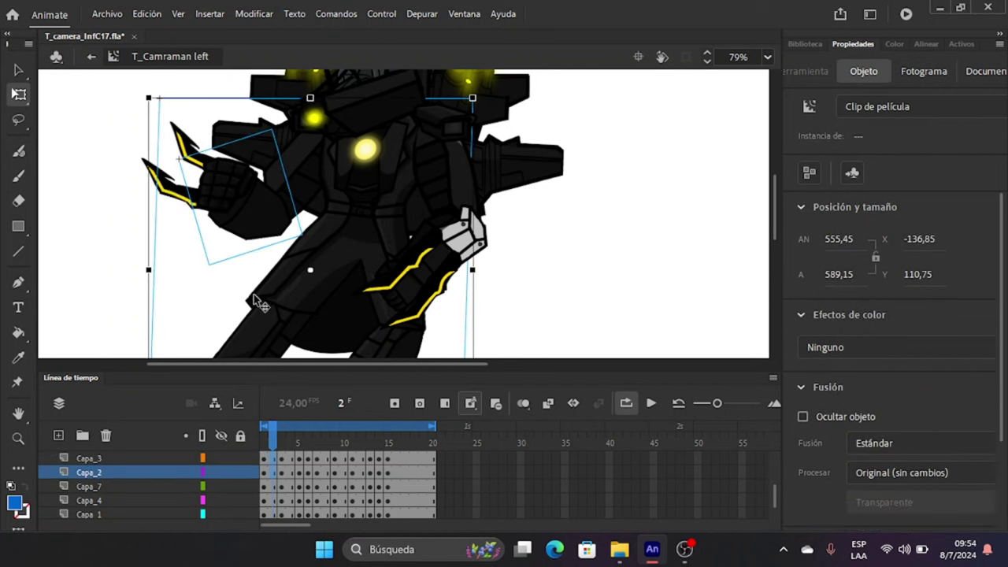
pyautogui.click(106, 267)
pyautogui.click(276, 310)
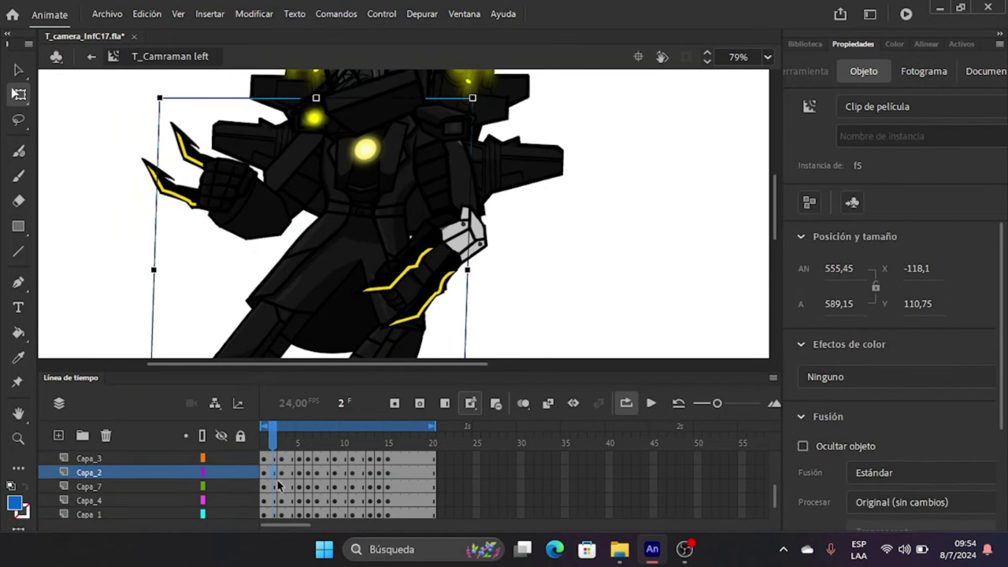
pyautogui.click(242, 475)
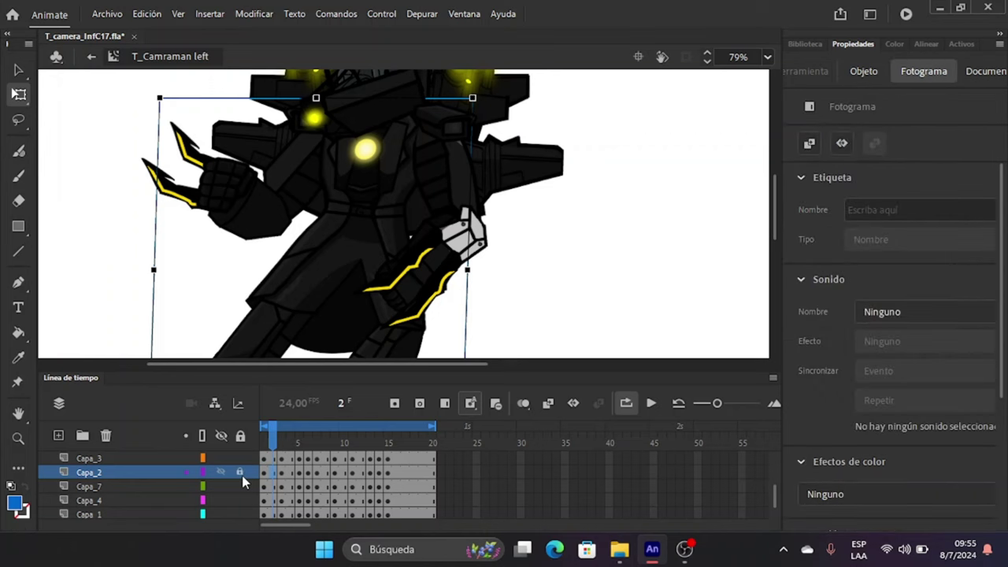
pyautogui.click(265, 225)
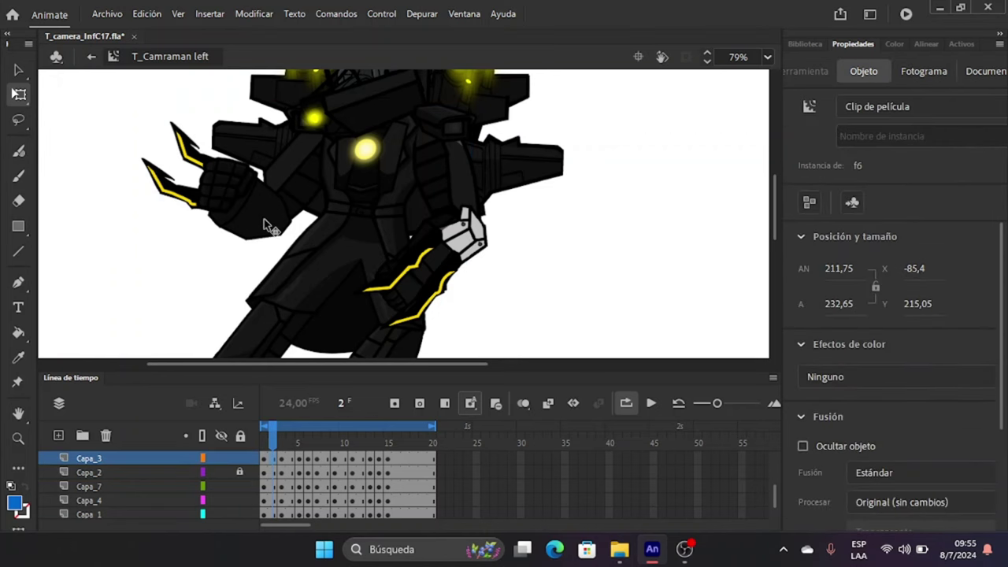
pyautogui.keyDown('shift'); pyautogui.click(292, 167); pyautogui.keyUp('shift')
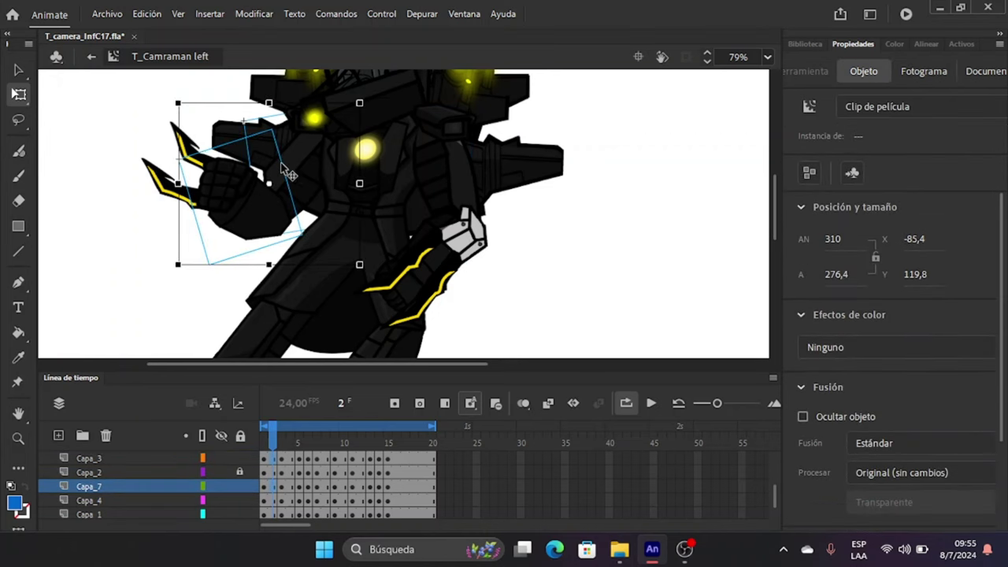
pyautogui.keyDown('shift'); pyautogui.click(168, 181); pyautogui.keyUp('shift')
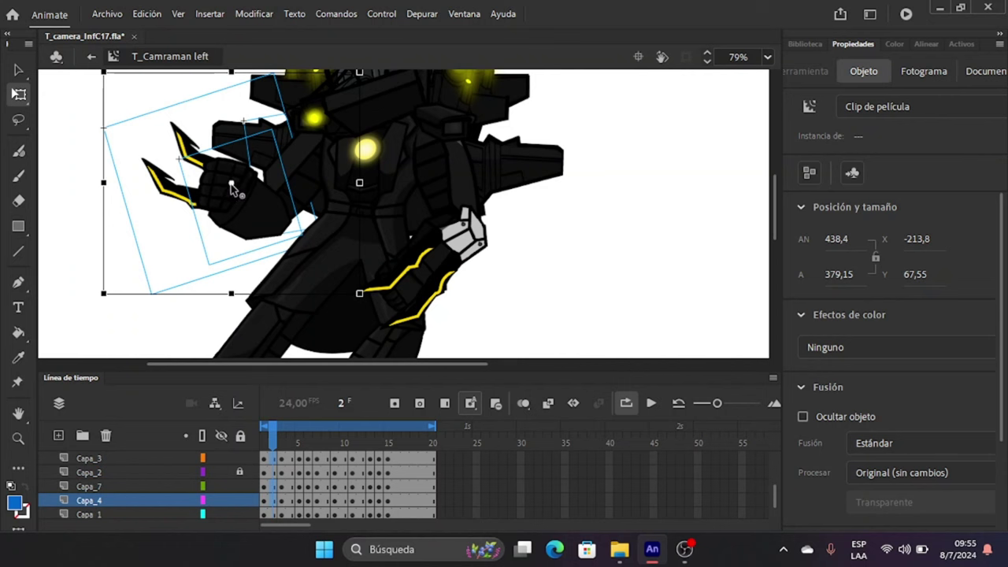
# Undo the keyframe clearing, the frame-by-frame conversion and the classic tweens, and return to frame 1.
pyautogui.hotkey('ctrl', 'z')
pyautogui.hotkey('ctrl', 'z')
pyautogui.hotkey('ctrl', 'z')
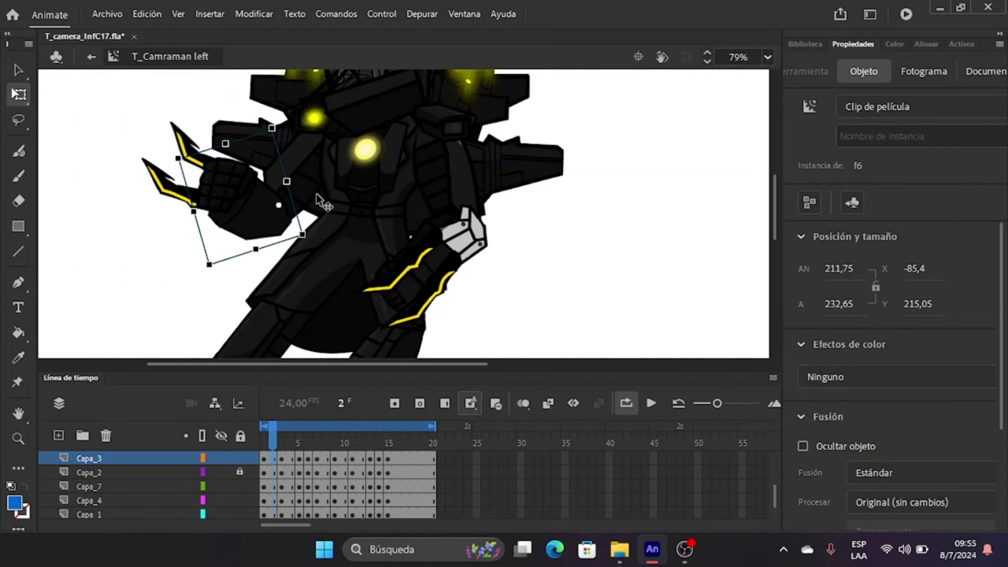
pyautogui.keyDown('shift'); pyautogui.click(318, 198); pyautogui.keyUp('shift')
pyautogui.keyDown('shift'); pyautogui.click(319, 198); pyautogui.keyUp('shift')
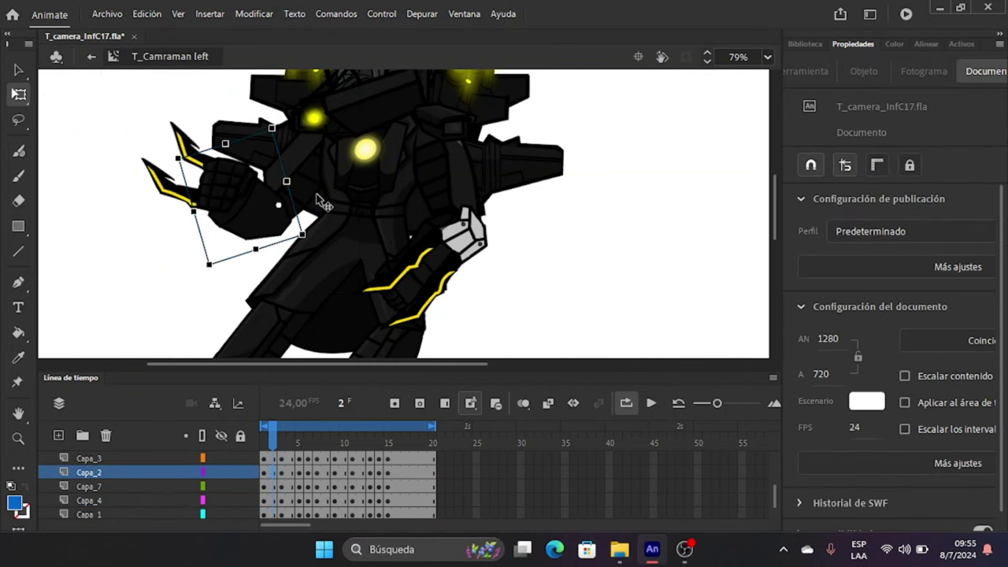
pyautogui.keyDown('shift'); pyautogui.click(319, 198); pyautogui.keyUp('shift')
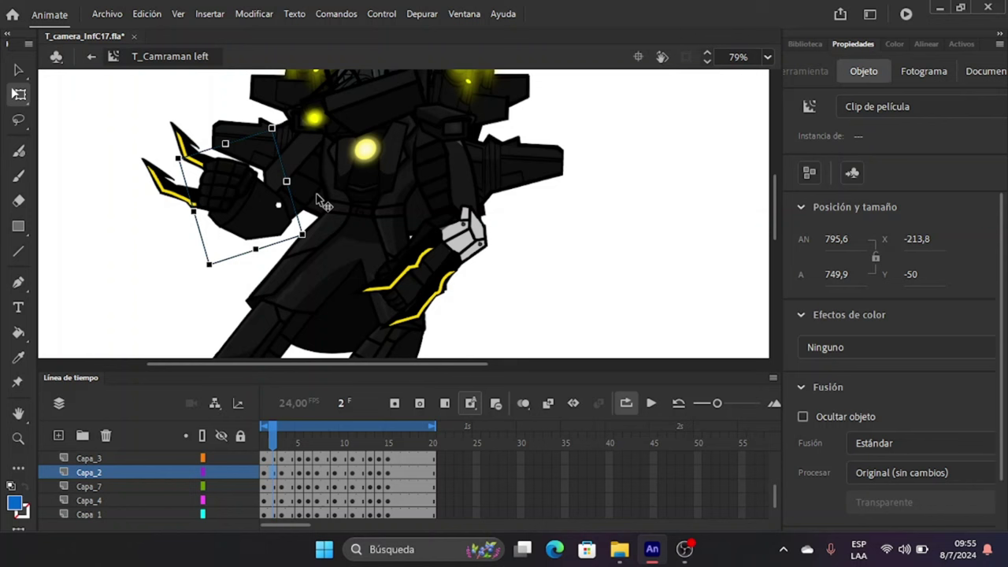
pyautogui.hotkey('ctrl', 'z')
pyautogui.hotkey('ctrl', 'z')
pyautogui.hotkey('ctrl', 'z')
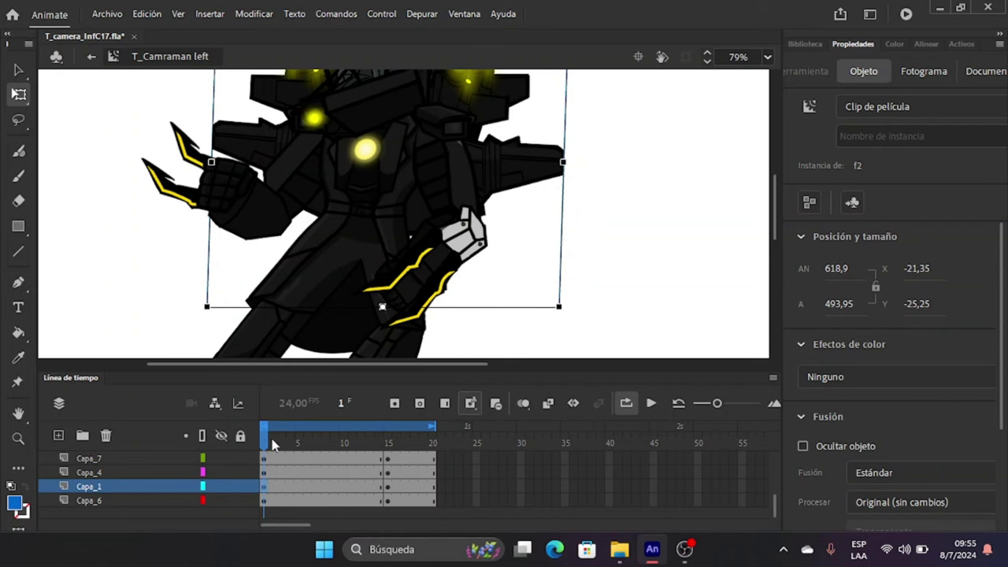
pyautogui.moveTo(274, 445)
pyautogui.mouseDown()
pyautogui.moveTo(434, 442)
pyautogui.moveTo(200, 443)
pyautogui.moveTo(434, 442)
pyautogui.moveTo(205, 443)
pyautogui.moveTo(255, 445)
pyautogui.mouseUp()
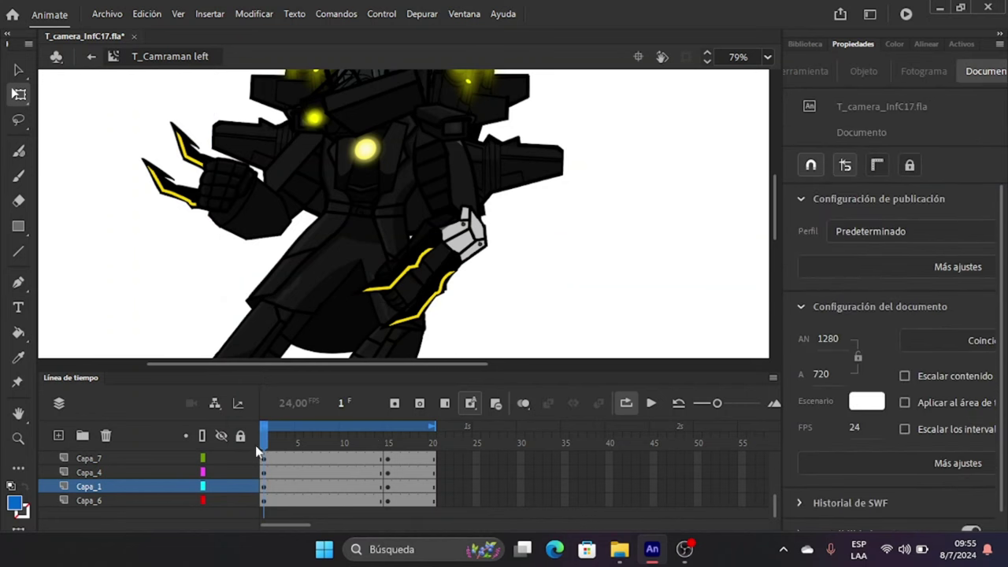
# Rotate the raised arm's upper arm, forearm and claw hand together slightly clockwise about the shoulder at frame 1.
pyautogui.click(274, 199)
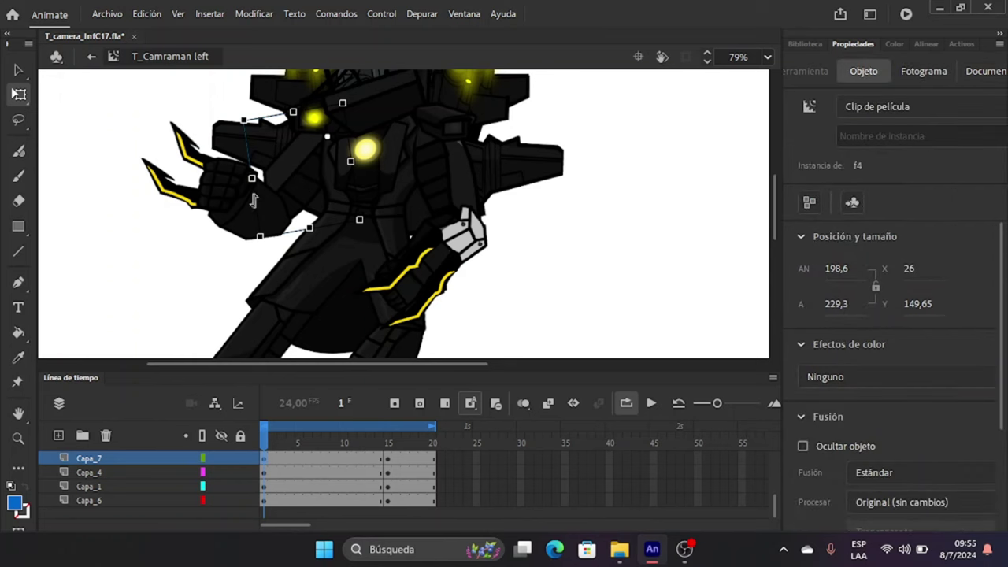
pyautogui.click(168, 182)
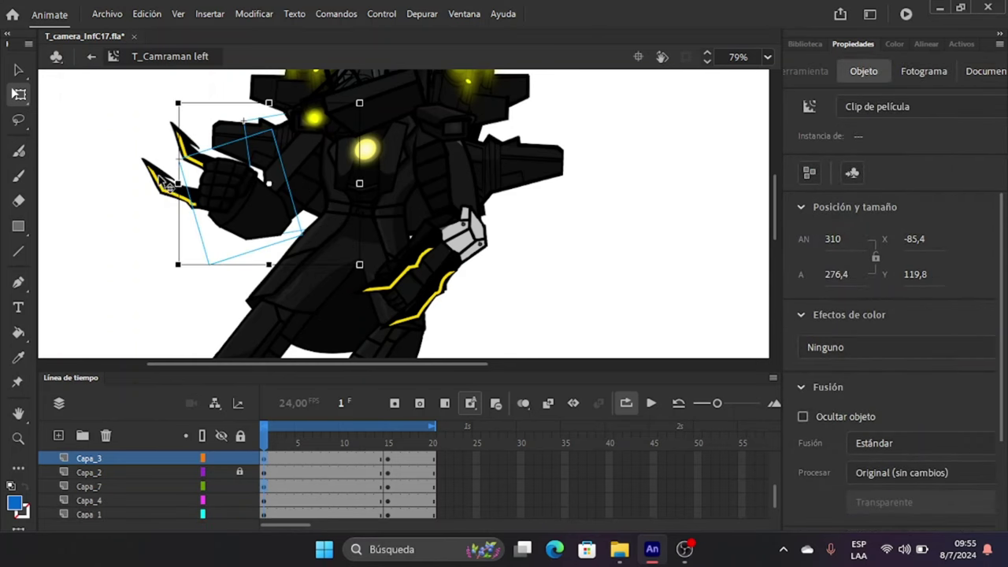
pyautogui.click(170, 184)
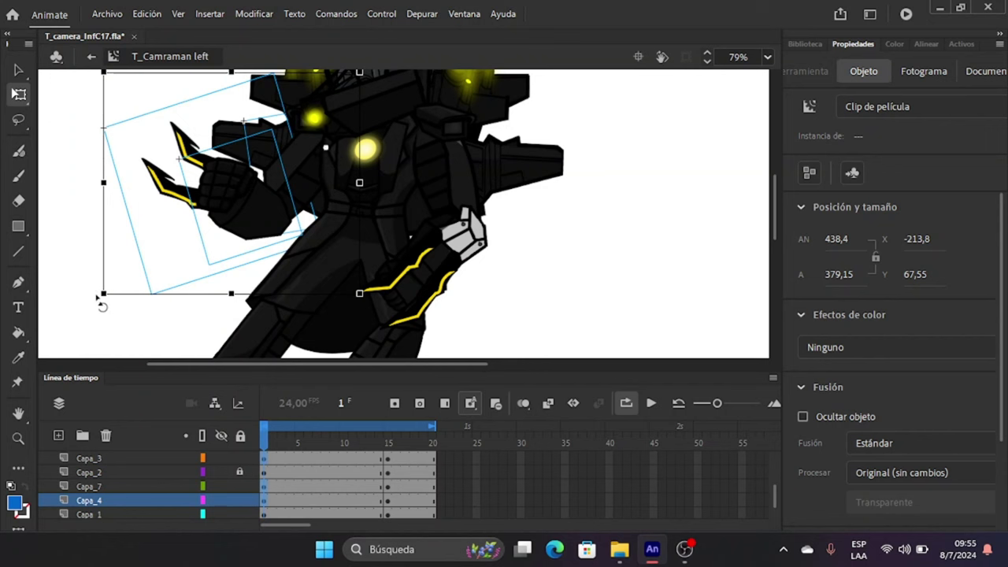
pyautogui.moveTo(104, 295)
pyautogui.mouseDown()
pyautogui.moveTo(85, 288)
pyautogui.moveTo(93, 278)
pyautogui.mouseUp()
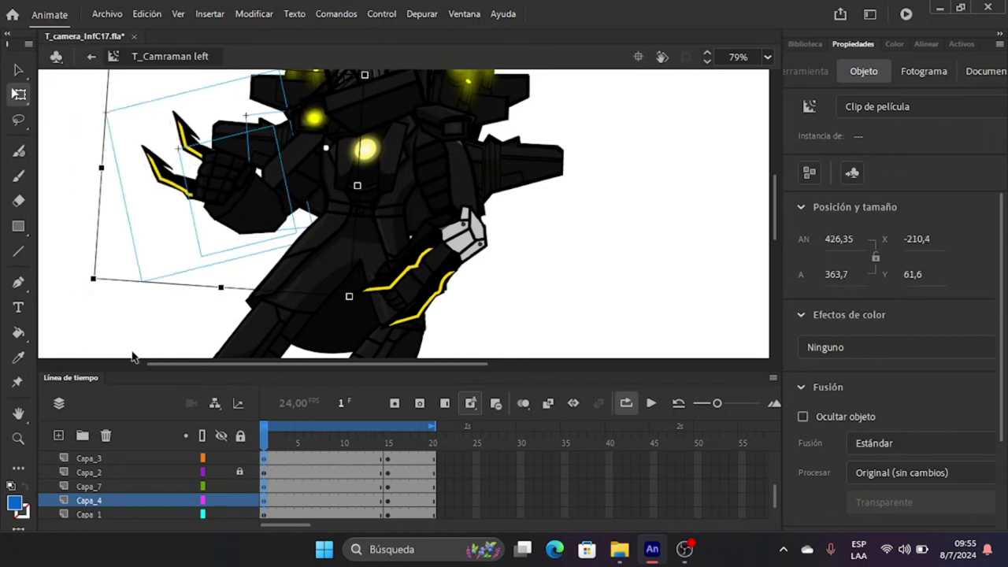
pyautogui.moveTo(265, 443); pyautogui.dragTo(262, 413)
pyautogui.click(250, 215)
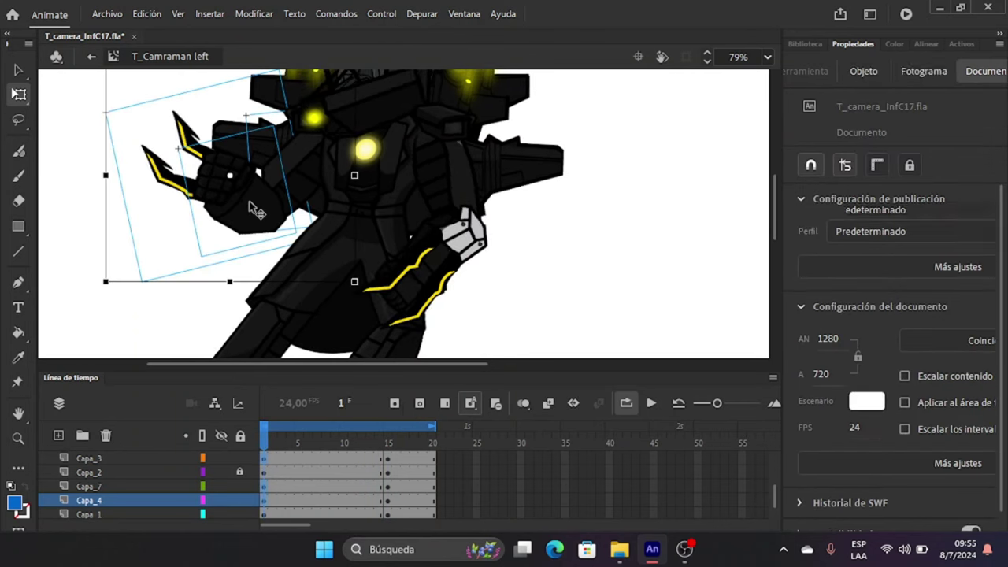
pyautogui.moveTo(229, 177); pyautogui.dragTo(327, 136)
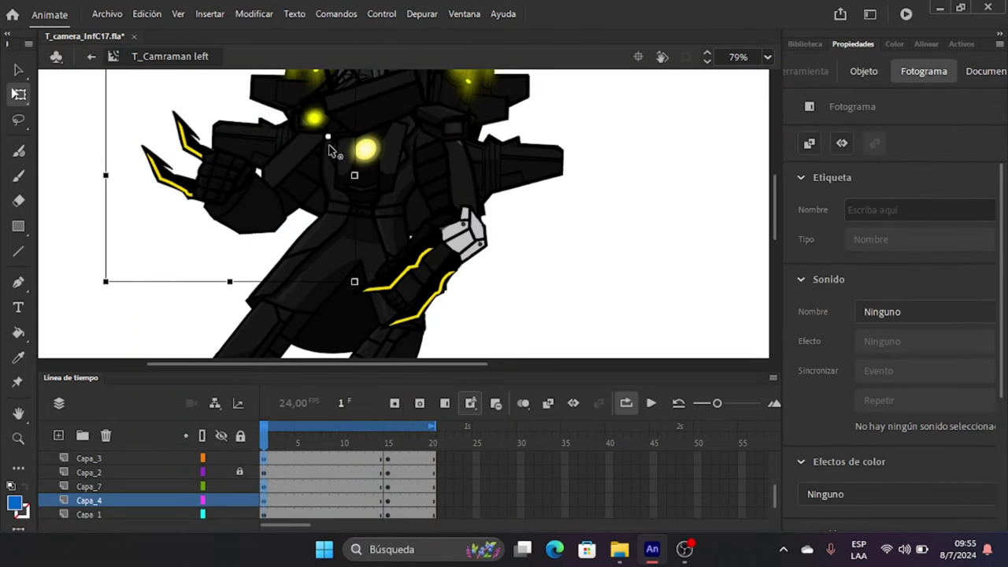
pyautogui.moveTo(100, 280); pyautogui.dragTo(87, 276)
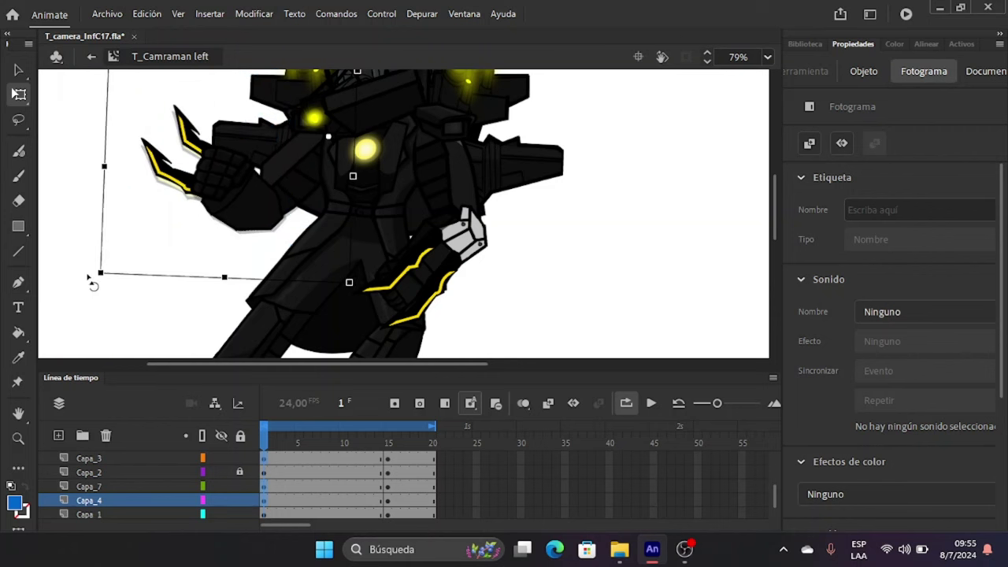
# Rotate only the raised forearm and claw hand slightly counterclockwise about the elbow.
pyautogui.click(226, 173)
pyautogui.click(82, 214)
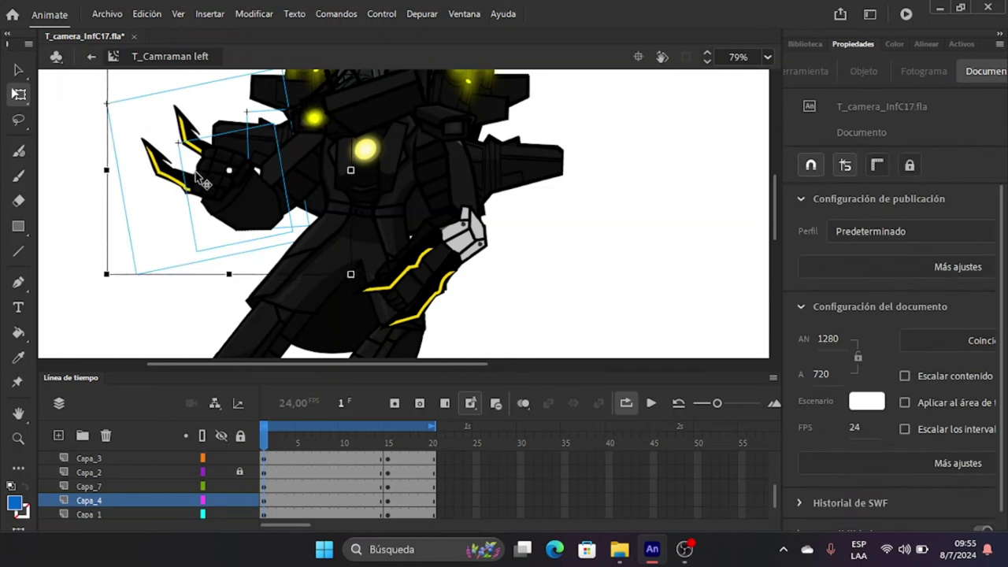
pyautogui.click(211, 183)
pyautogui.keyDown('shift'); pyautogui.click(164, 178); pyautogui.keyUp('shift')
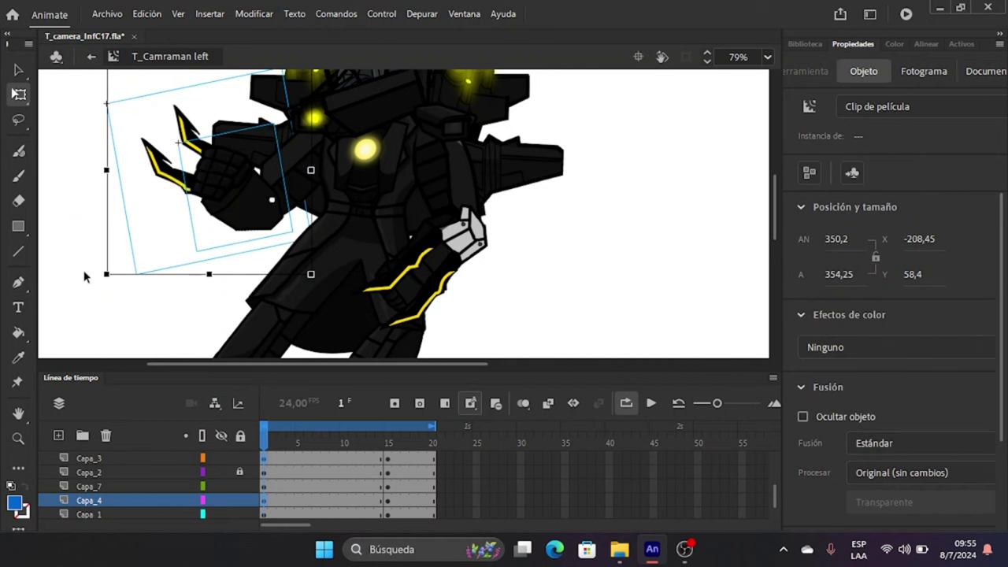
pyautogui.moveTo(101, 277)
pyautogui.mouseDown()
pyautogui.moveTo(108, 292)
pyautogui.moveTo(109, 277)
pyautogui.mouseUp()
pyautogui.click(90, 258)
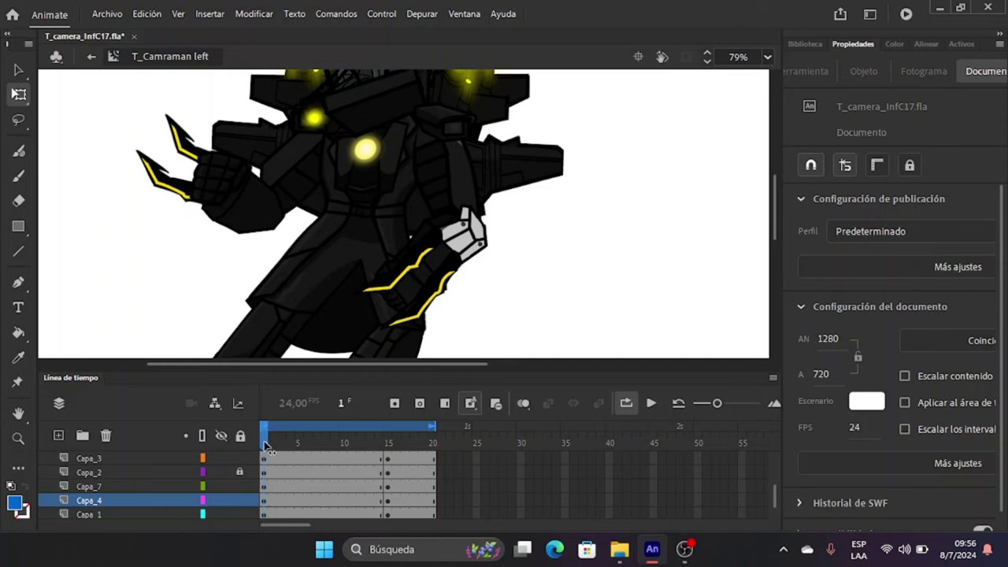
# Create classic tweens from frame 1 on all layers.
pyautogui.moveTo(264, 447)
pyautogui.mouseDown()
pyautogui.moveTo(471, 433)
pyautogui.moveTo(353, 449)
pyautogui.moveTo(259, 447)
pyautogui.mouseUp()
pyautogui.scroll(-2, 268, 512)
pyautogui.click(256, 501)
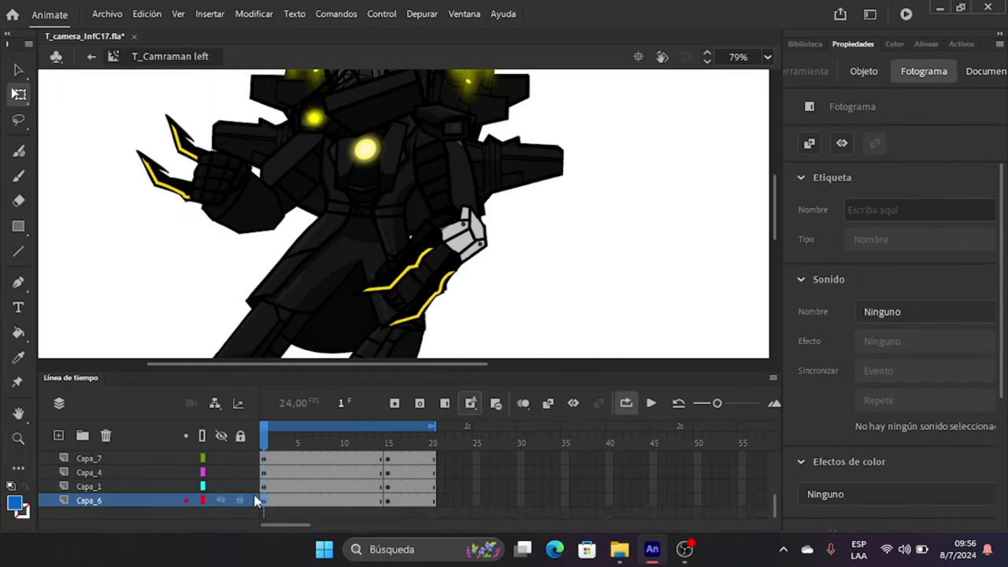
pyautogui.scroll(2, 248, 492)
pyautogui.scroll(5, 248, 480)
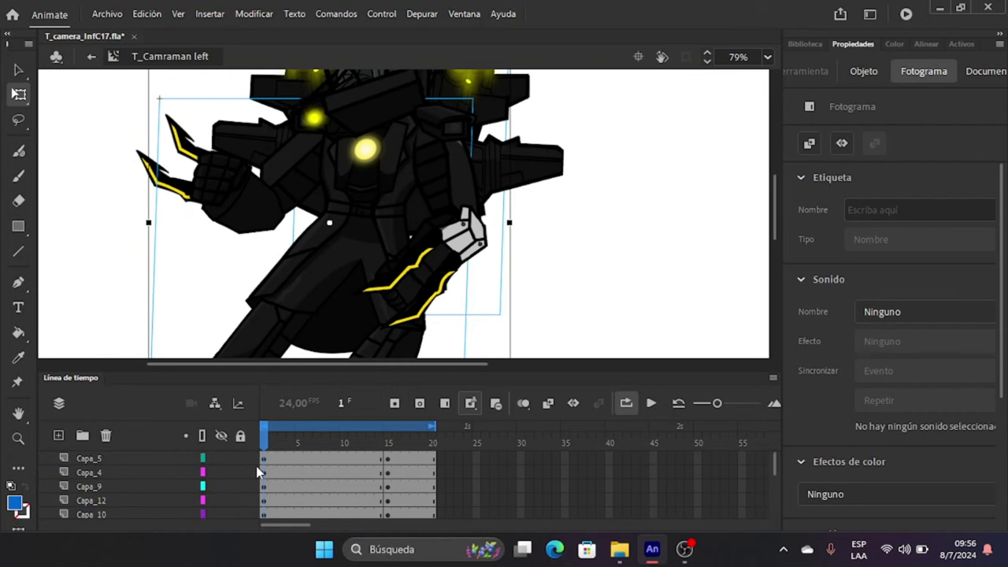
pyautogui.rightClick(266, 465)
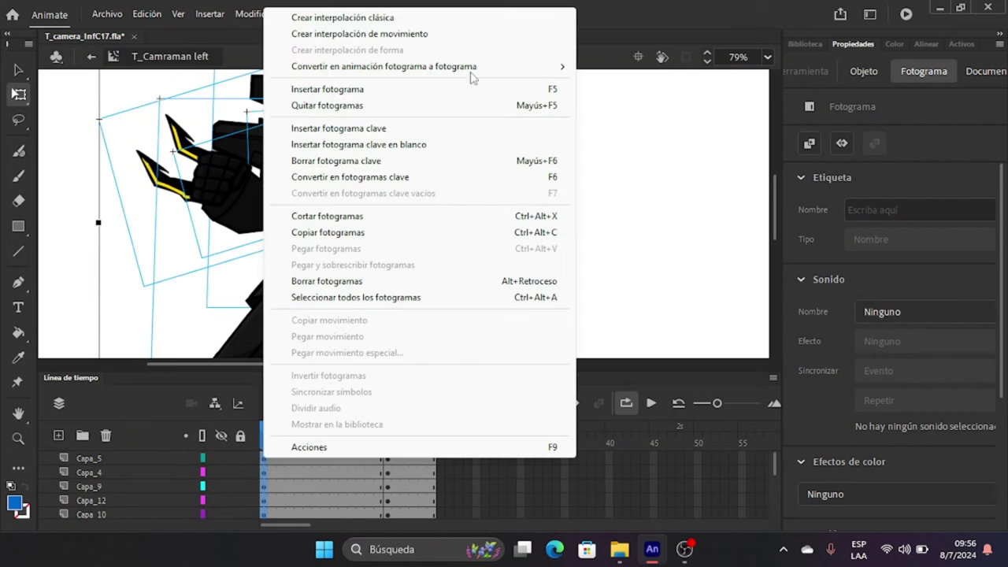
pyautogui.click(486, 27)
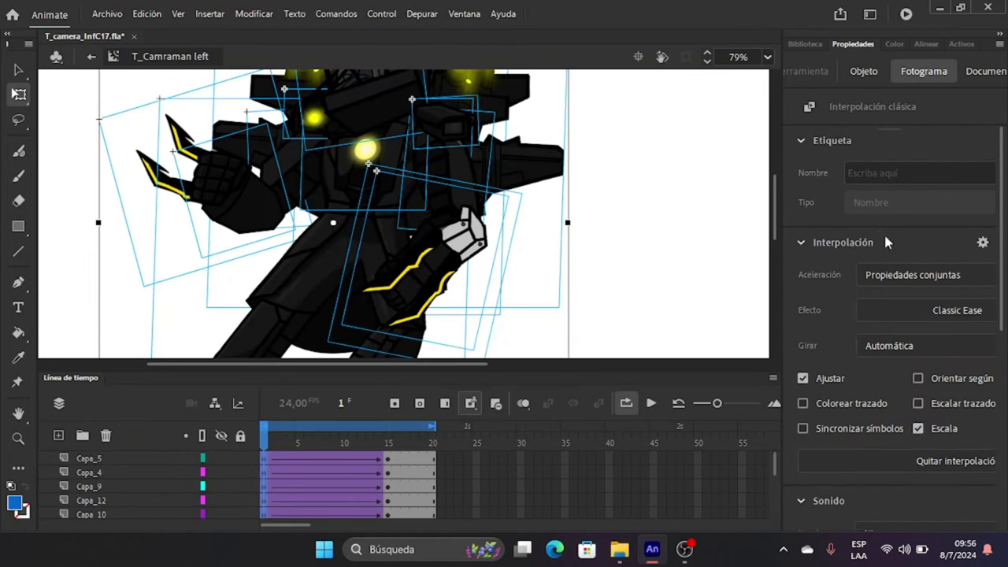
# Set the easing of all the classic tweens to Cubic Ease-Out.
pyautogui.click(904, 303)
pyautogui.click(655, 414)
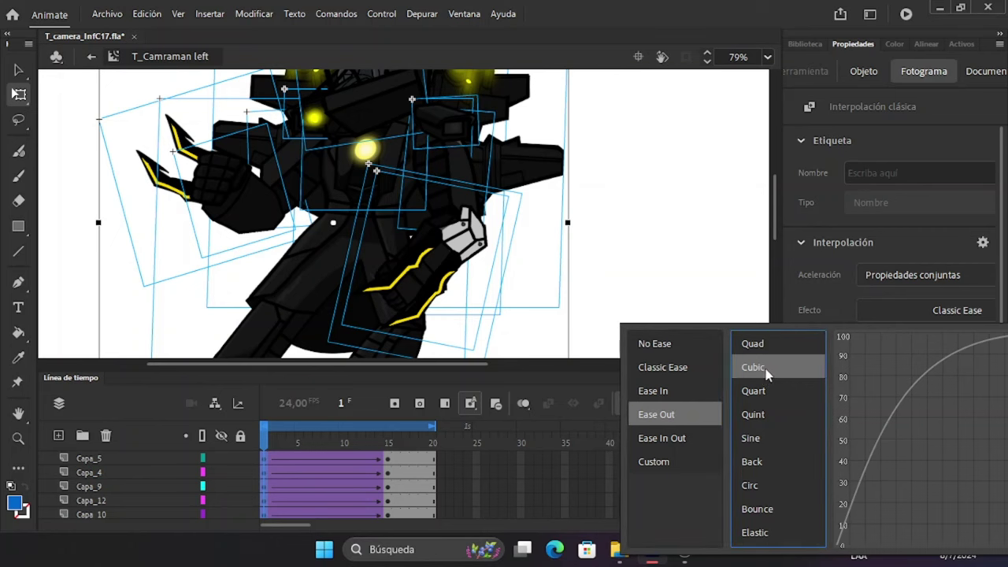
pyautogui.doubleClick(766, 378)
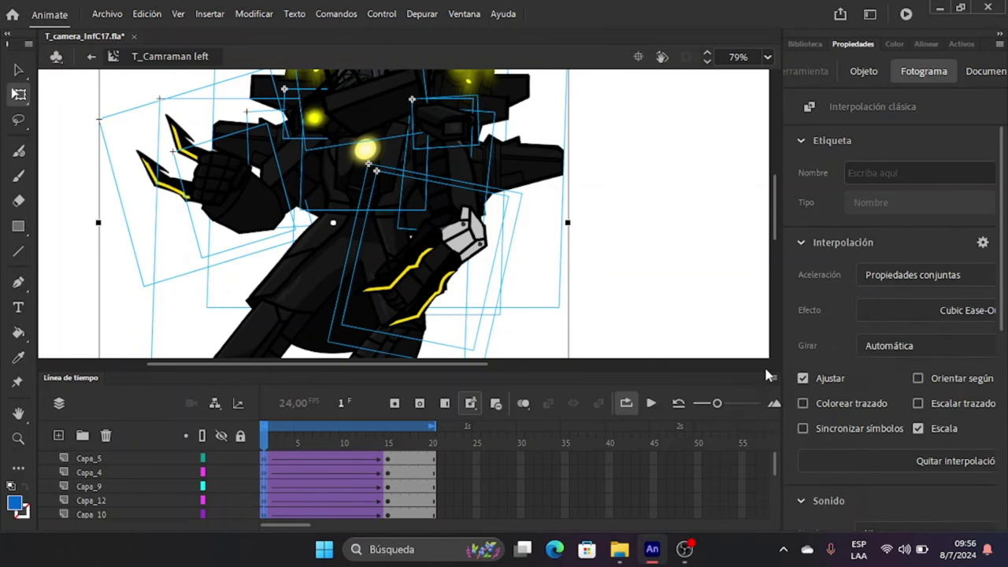
# Convert the tweens on all layers to frame-by-frame animation with a keyframe on every frame.
pyautogui.rightClick(266, 470)
pyautogui.click(293, 495)
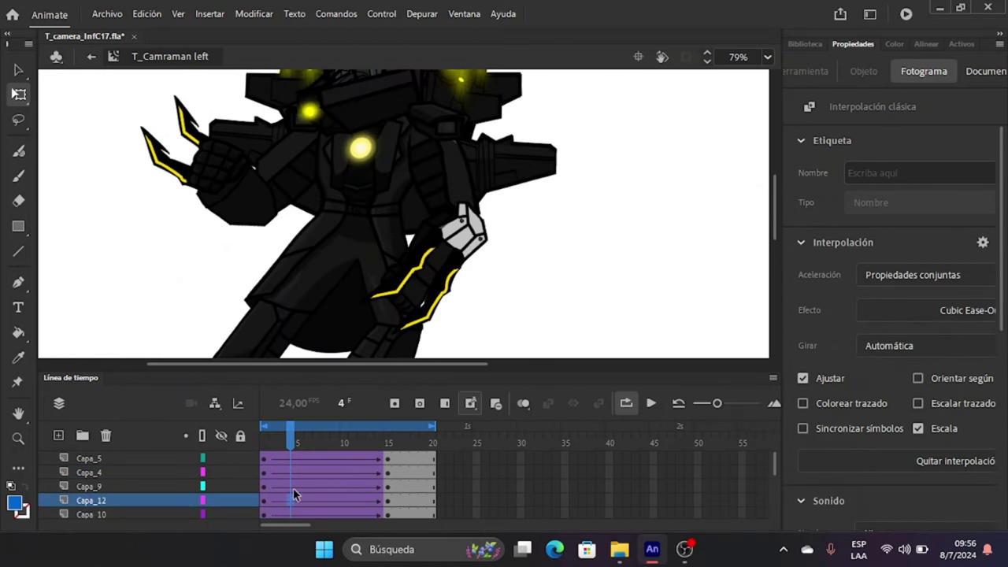
pyautogui.click(265, 473)
pyautogui.scroll(-3, 274, 486)
pyautogui.keyDown('shift'); pyautogui.click(264, 499); pyautogui.keyUp('shift')
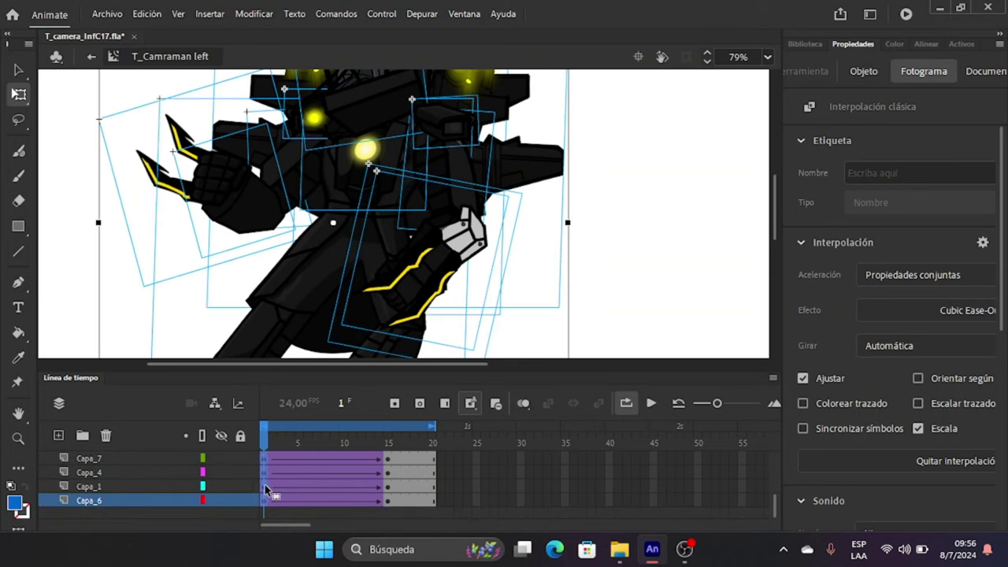
pyautogui.rightClick(265, 492)
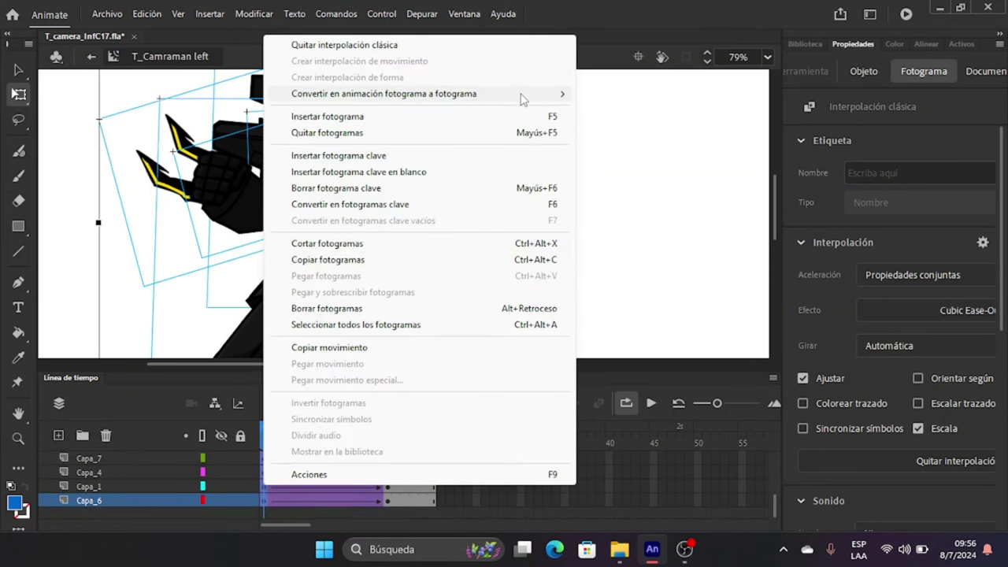
pyautogui.moveTo(534, 98)
pyautogui.click(713, 95)
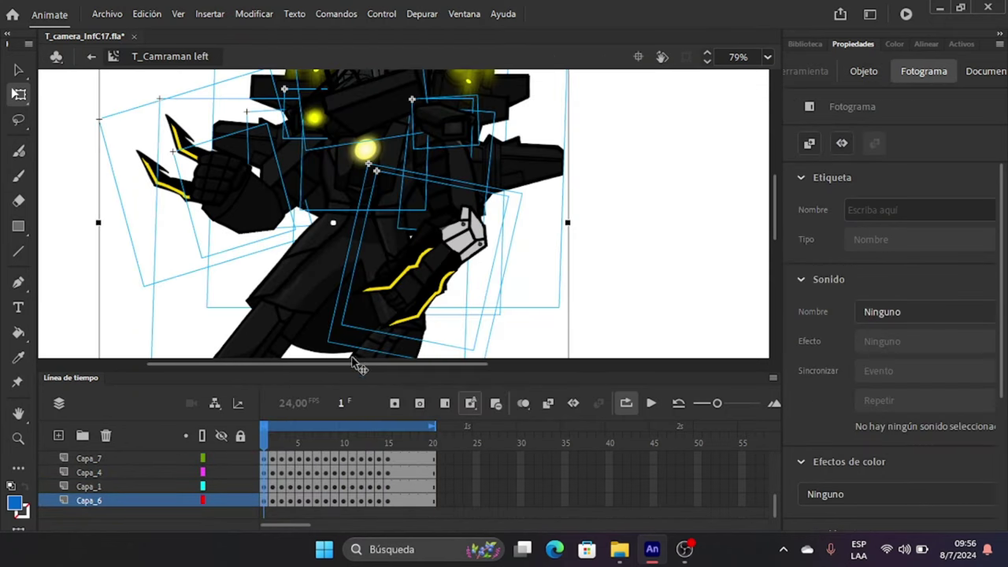
# Clear the keyframes at frames 2, 4, 8, 10 and 12 on all layers, and play back the clip.
pyautogui.click(273, 501)
pyautogui.scroll(3, 272, 498)
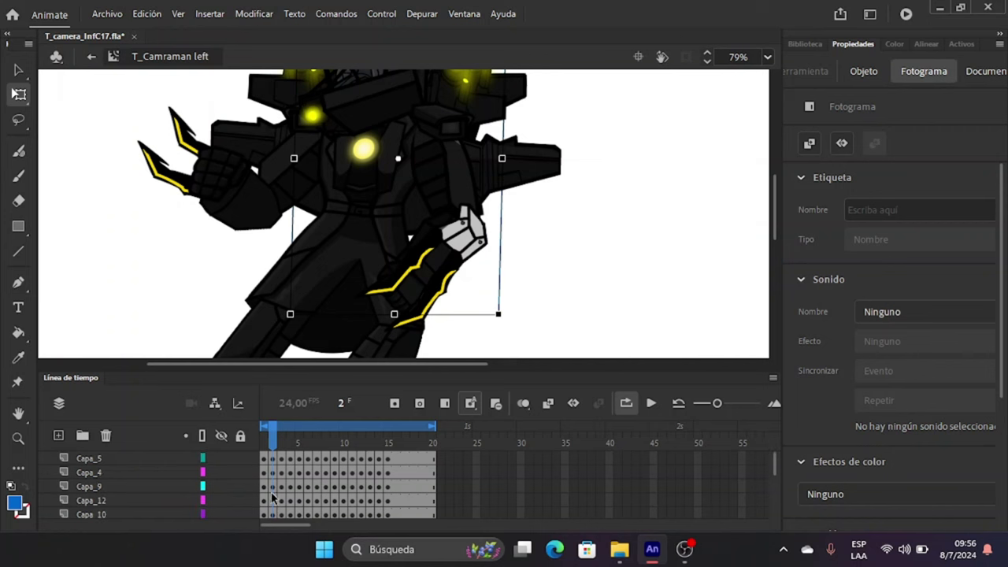
pyautogui.keyDown('shift'); pyautogui.click(272, 460); pyautogui.keyUp('shift')
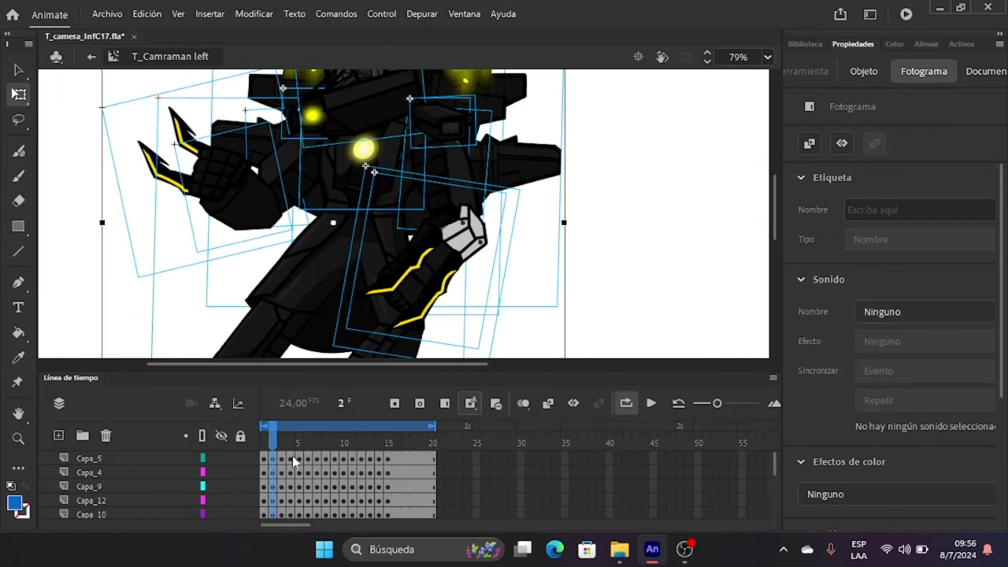
pyautogui.moveTo(292, 458); pyautogui.dragTo(290, 562)
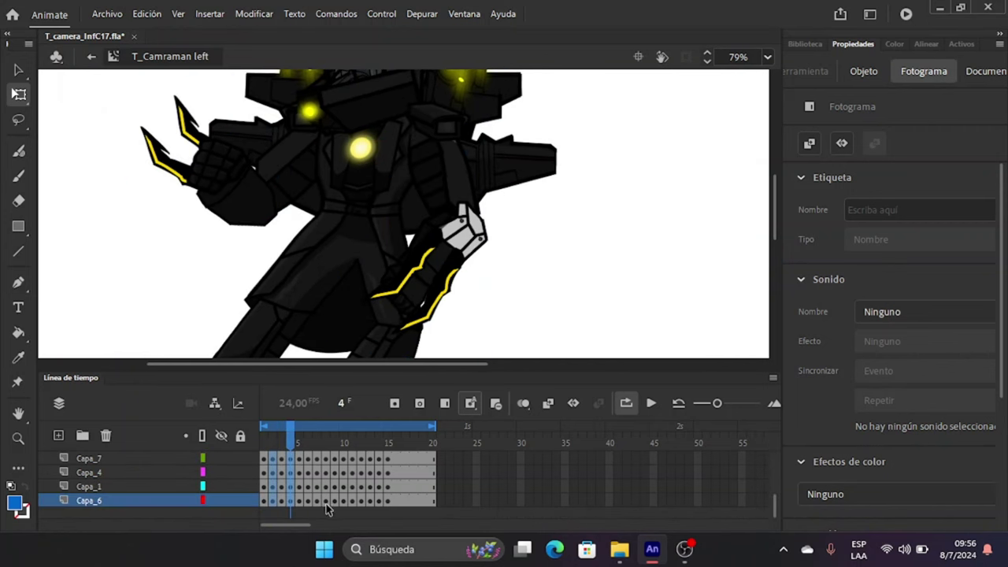
pyautogui.hotkey('ctrl', 'a')
pyautogui.moveTo(326, 502); pyautogui.dragTo(325, 397)
pyautogui.hotkey('ctrl', 'a')
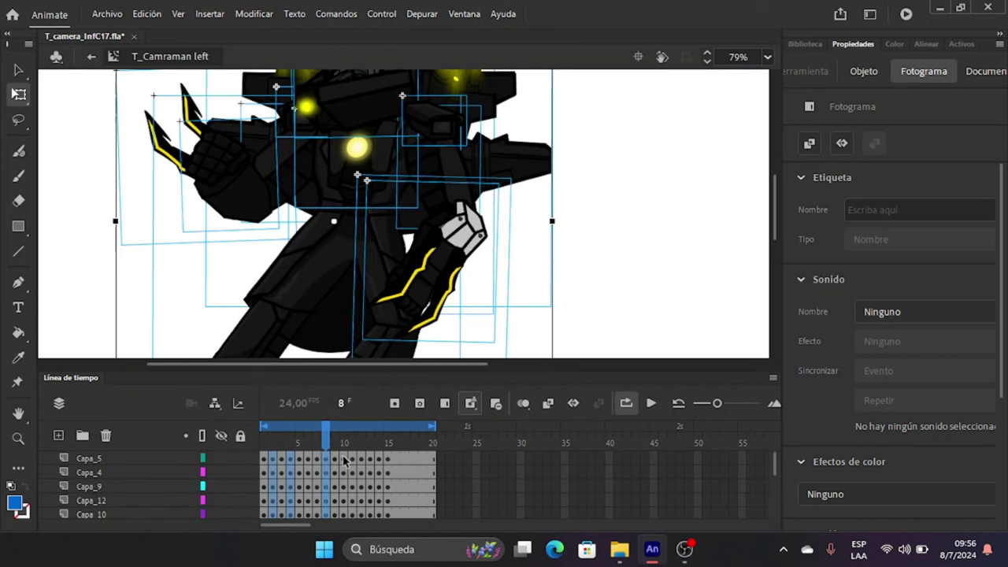
pyautogui.click(344, 457)
pyautogui.scroll(-2, 346, 468)
pyautogui.scroll(-3, 355, 496)
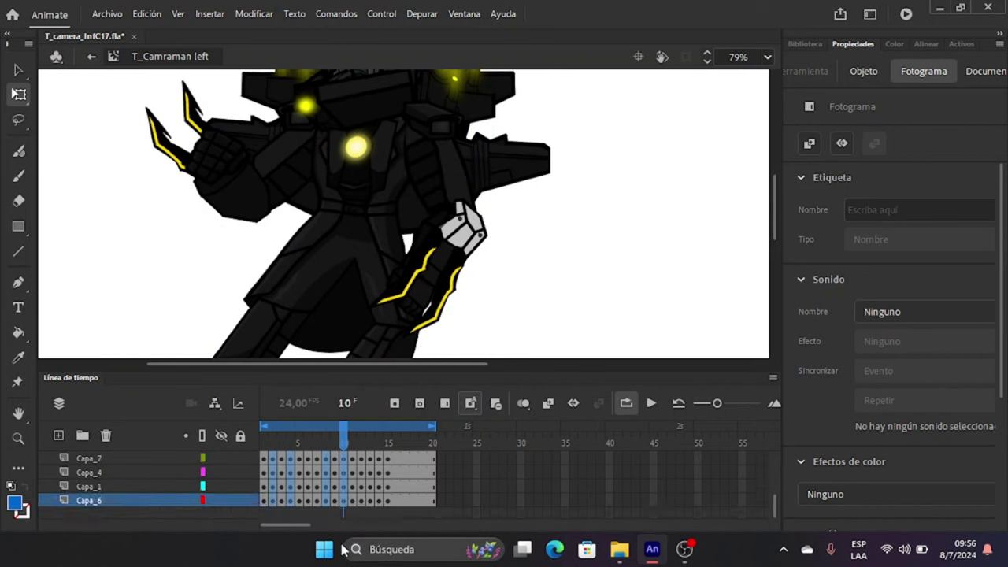
pyautogui.hotkey('ctrl', 'a')
pyautogui.click(358, 510)
pyautogui.scroll(3, 359, 504)
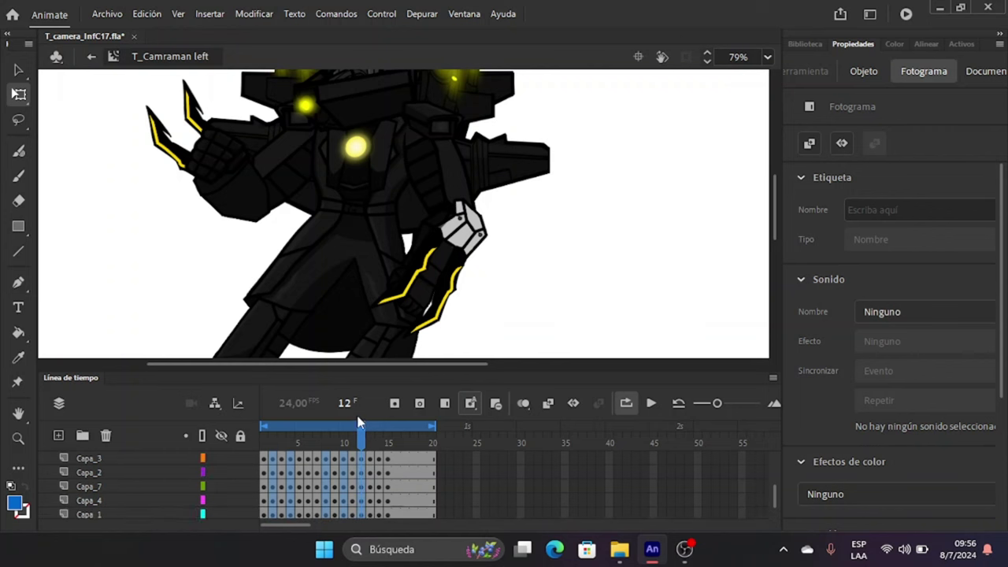
pyautogui.hotkey('ctrl', 'a')
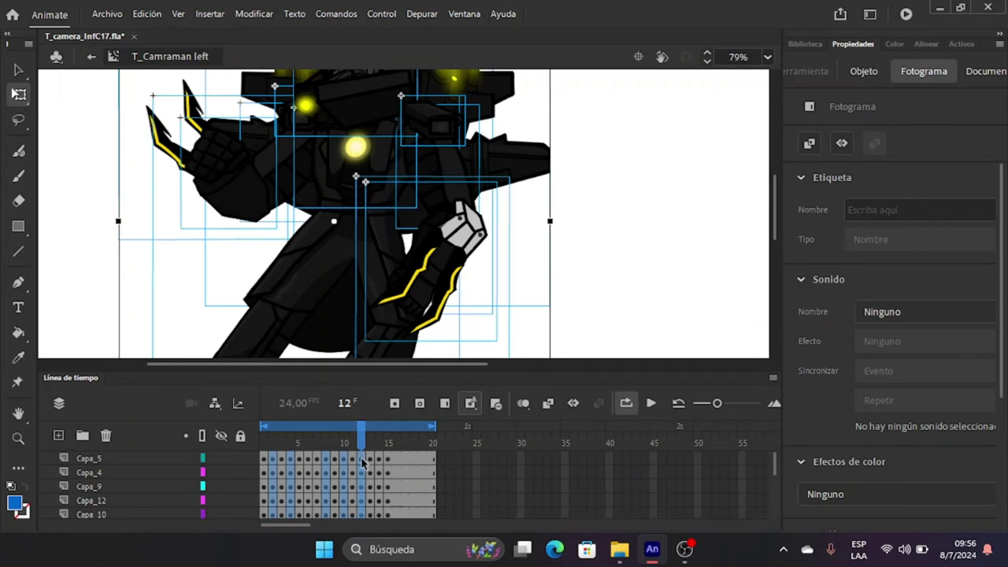
pyautogui.rightClick(360, 425)
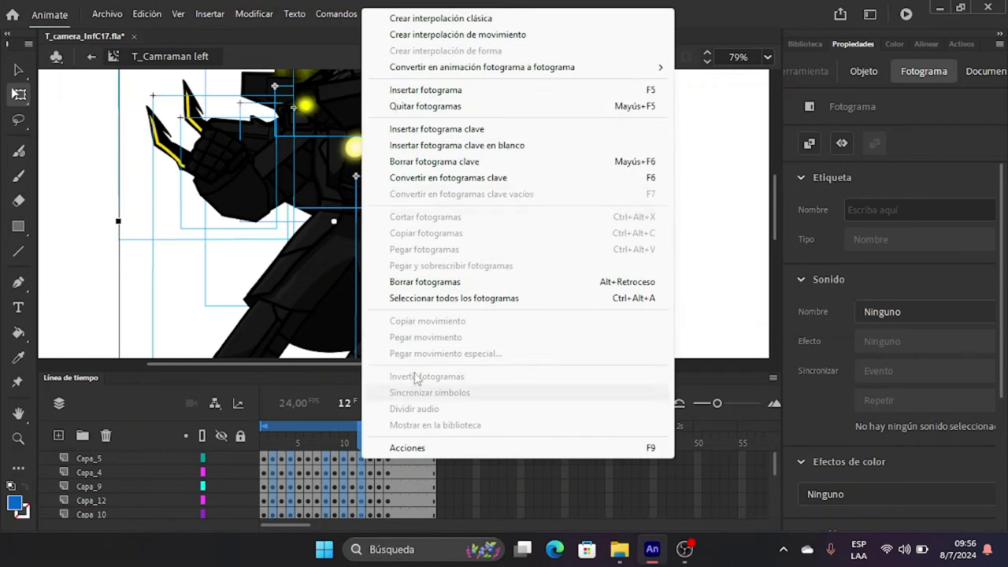
pyautogui.click(504, 164)
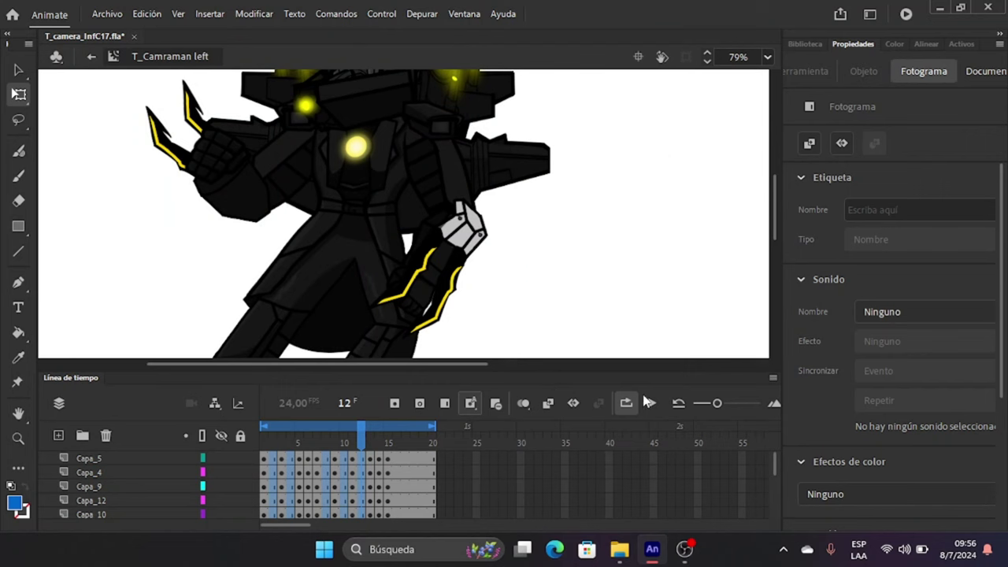
pyautogui.click(651, 404)
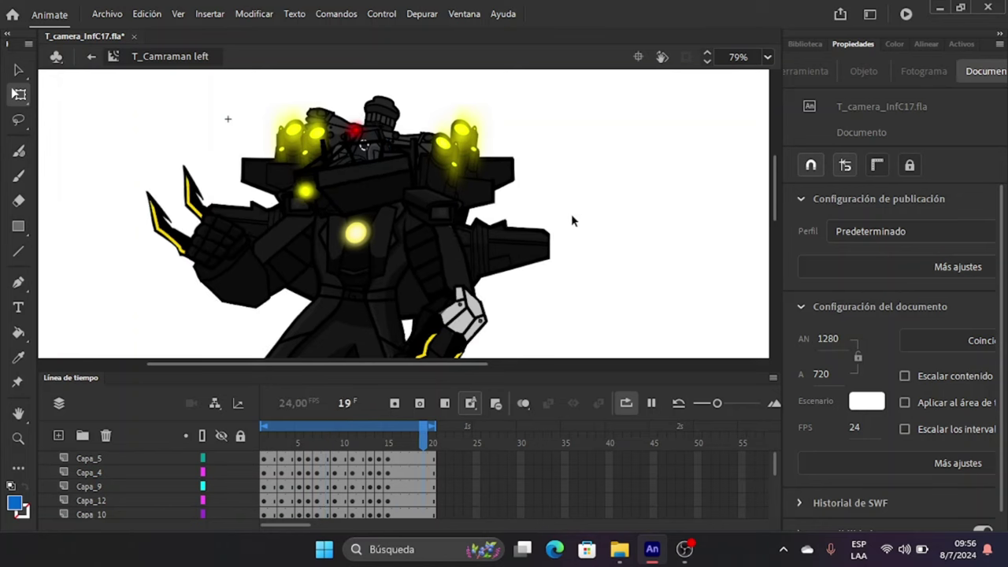
pyautogui.click(651, 403)
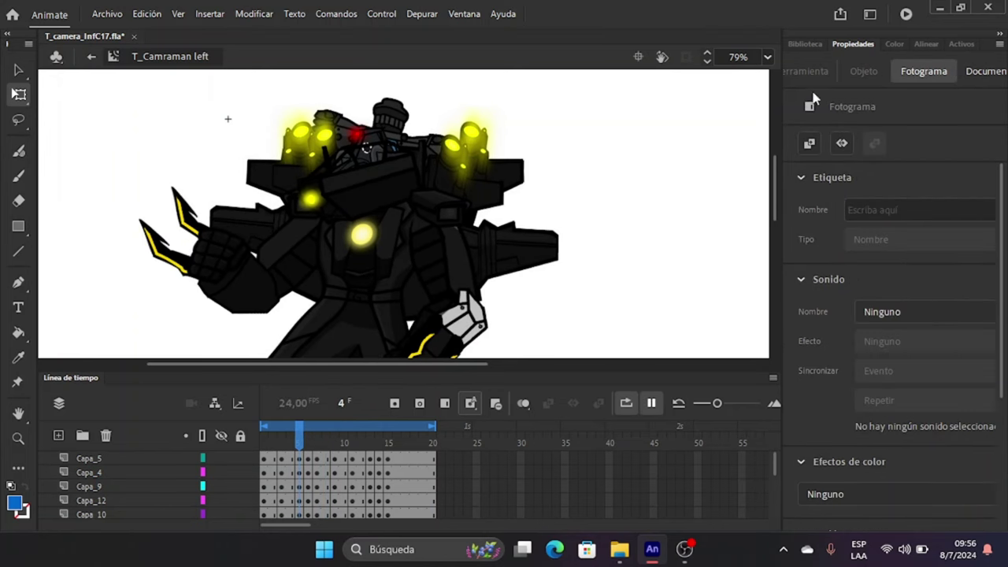
# Start generating a sprite sheet from the T_Cameraman down, idle, right, UP and T_Camraman left symbols in the library.
pyautogui.click(811, 44)
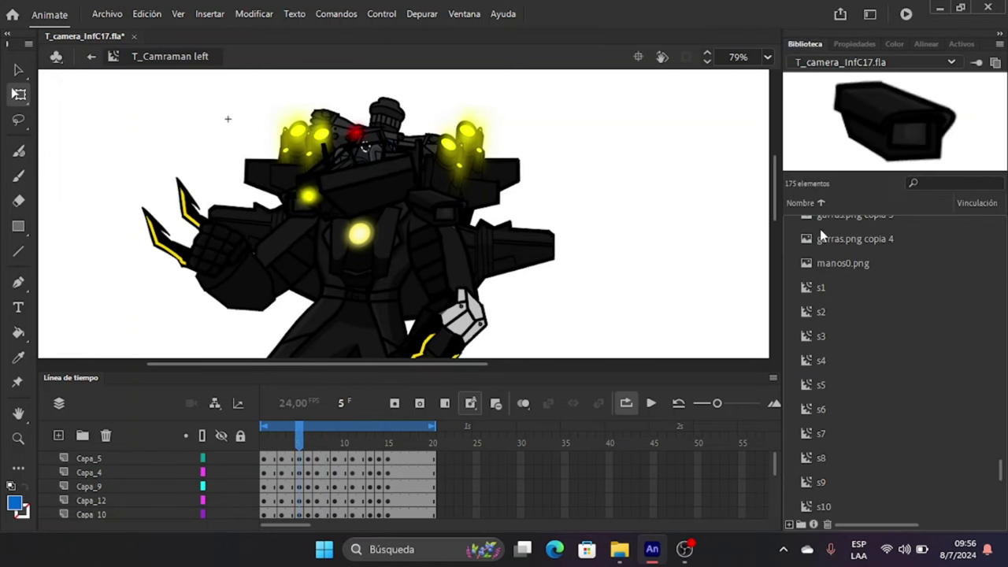
pyautogui.scroll(3, 353, 189)
pyautogui.scroll(-5, 354, 189)
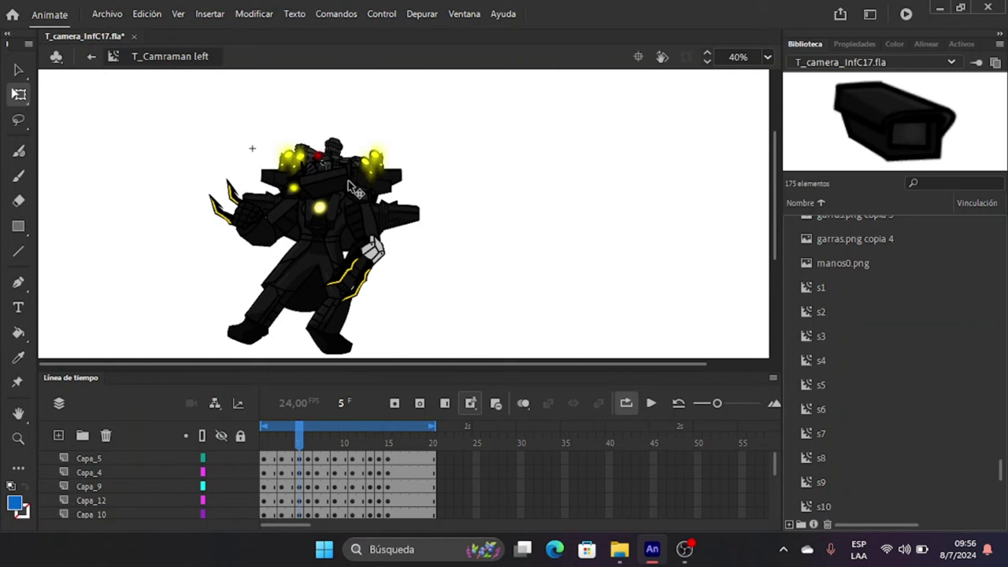
pyautogui.scroll(-5, 837, 262)
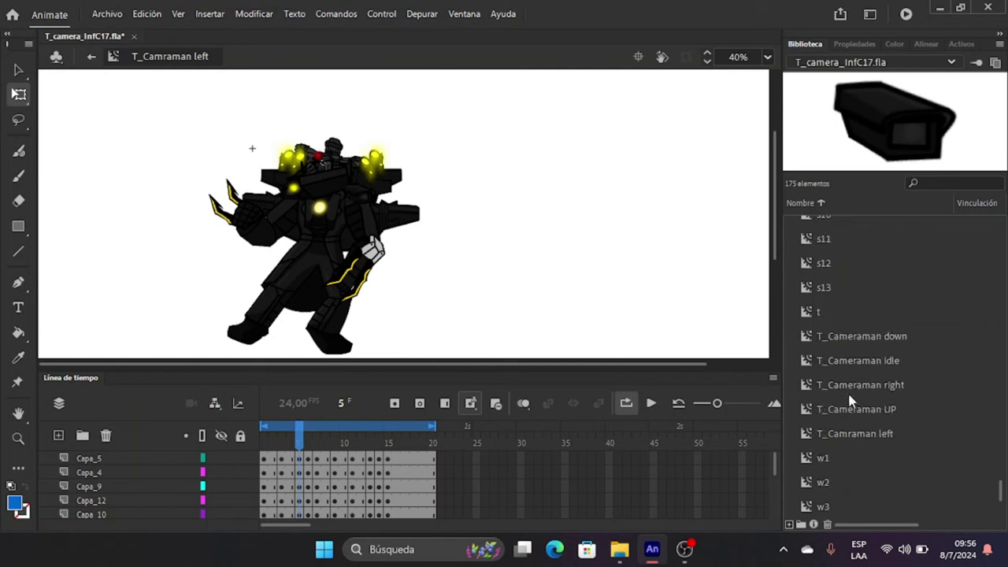
pyautogui.click(842, 435)
pyautogui.keyDown('shift'); pyautogui.click(842, 335); pyautogui.keyUp('shift')
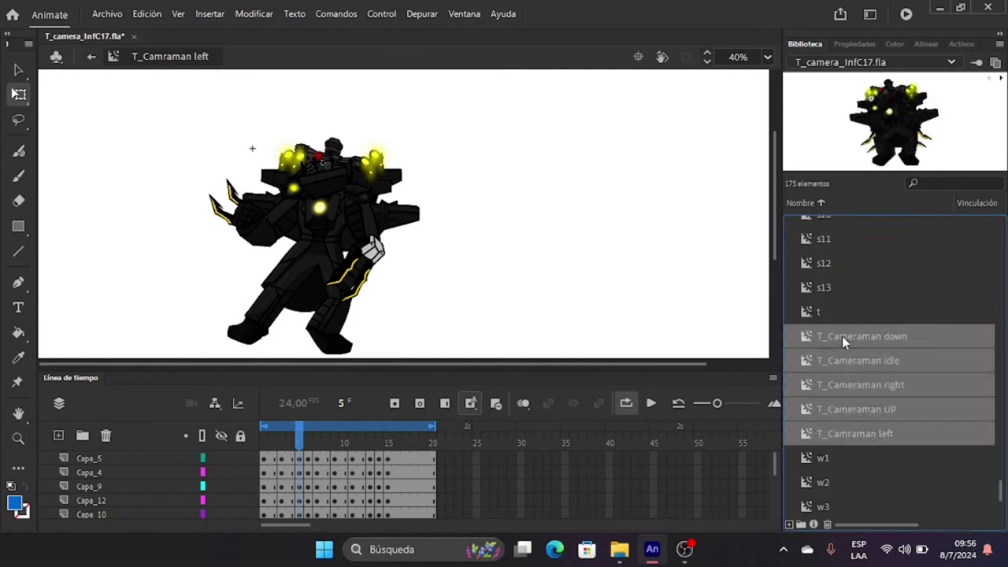
pyautogui.rightClick(806, 366)
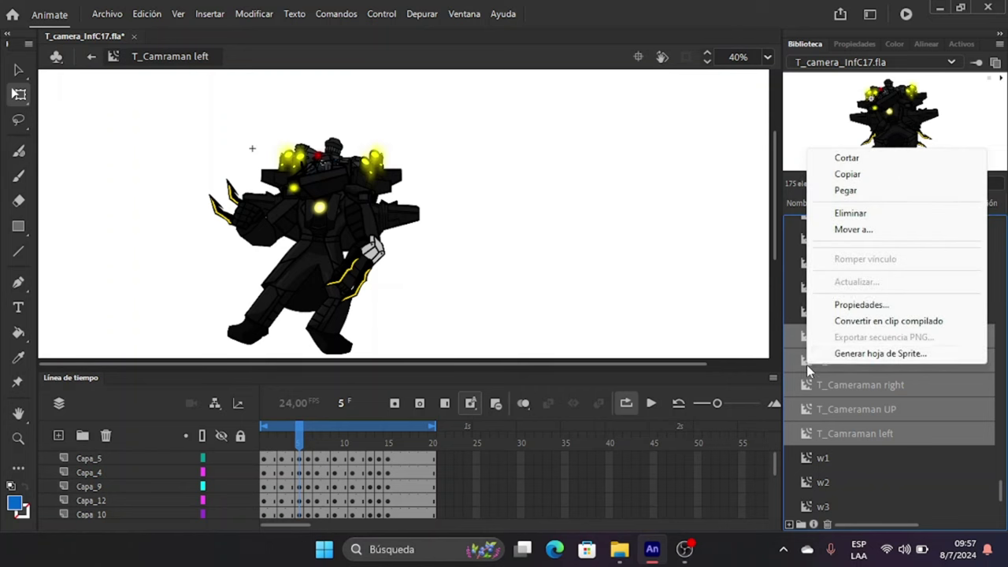
pyautogui.click(887, 354)
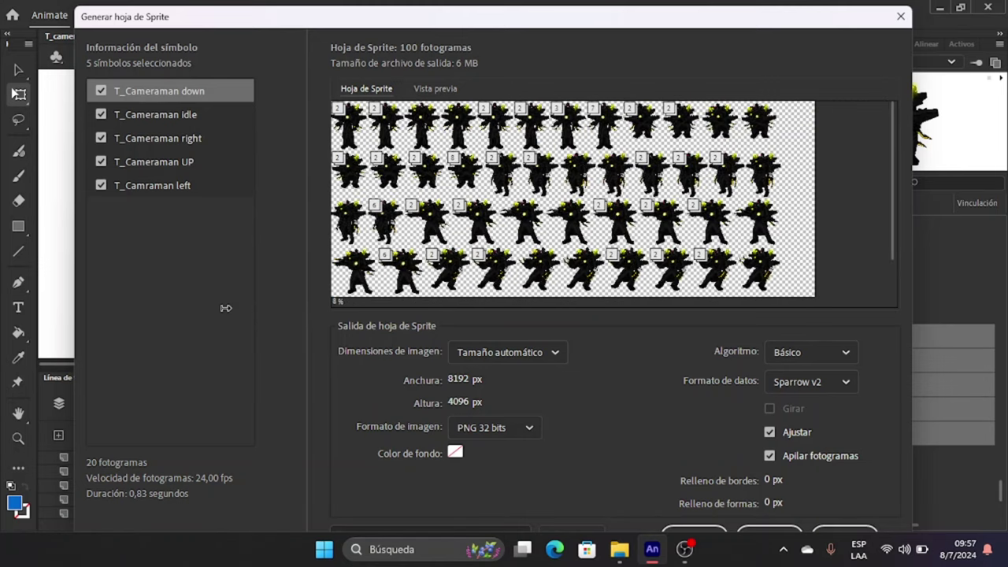
# Examine the character poses across the rows of the sprite sheet preview.
pyautogui.moveTo(366, 308); pyautogui.dragTo(243, 345)
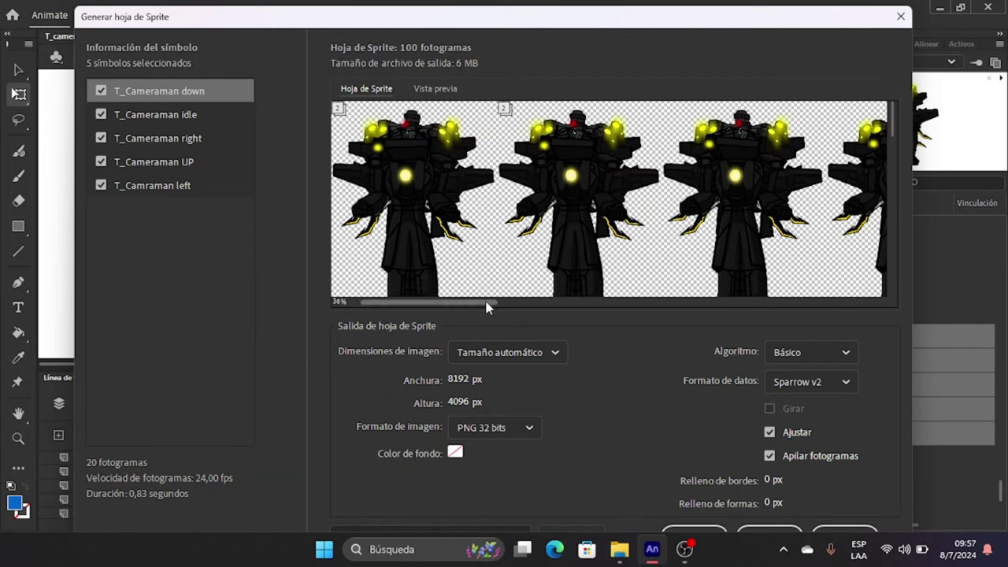
pyautogui.moveTo(486, 304); pyautogui.dragTo(602, 301)
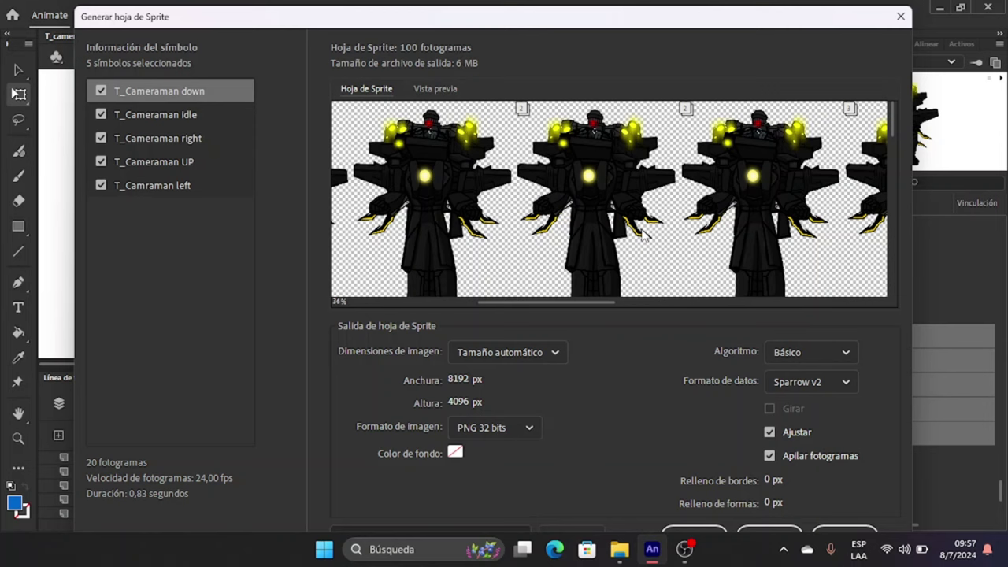
pyautogui.scroll(-3, 641, 233)
pyautogui.scroll(-2, 642, 233)
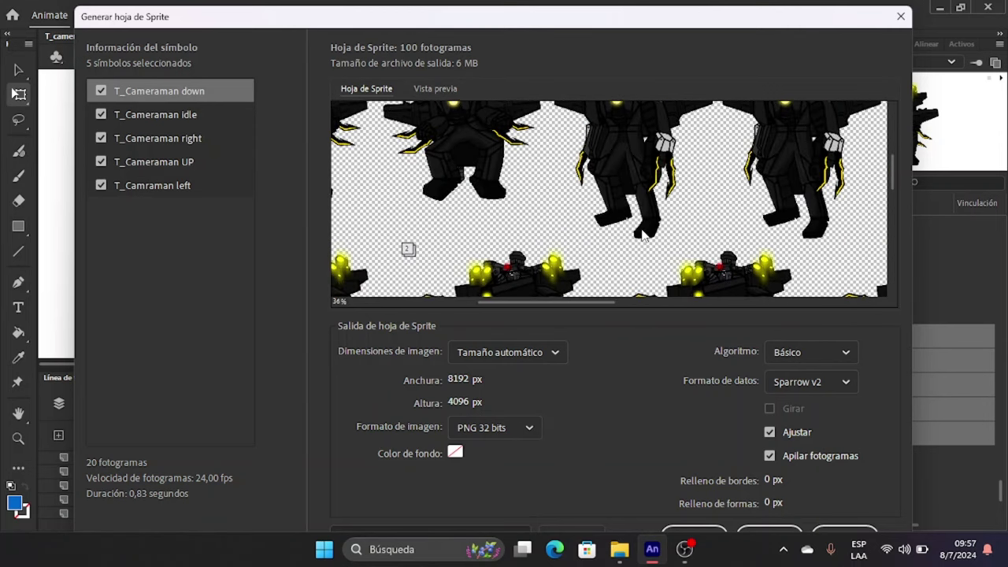
pyautogui.scroll(-3, 641, 233)
pyautogui.scroll(-2, 642, 233)
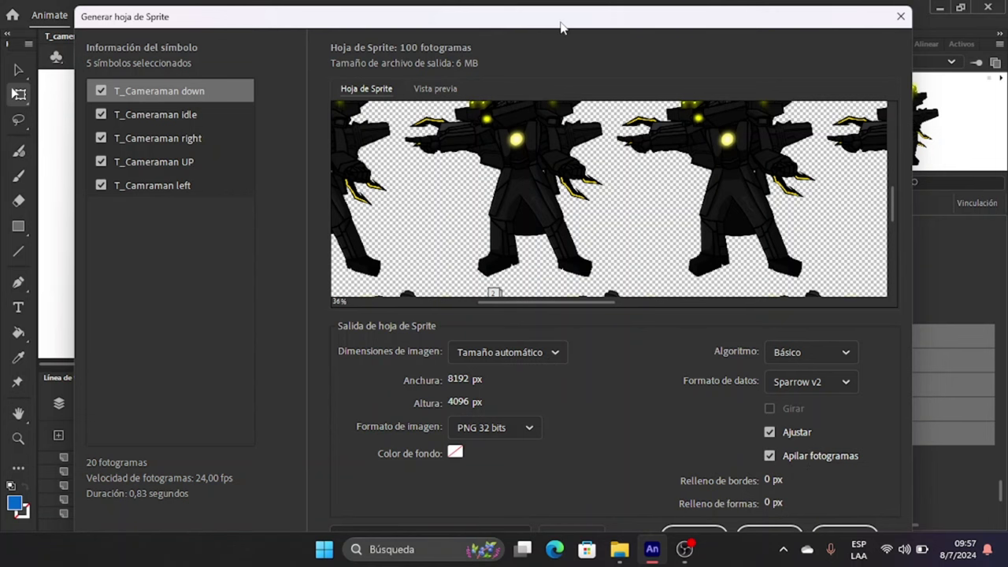
# Choose the E: drive folder skibidi funkin demo\mods\SuUniversoC17\images\SuUniverse as the sprite sheet's destination.
pyautogui.moveTo(564, 19); pyautogui.dragTo(567, 14)
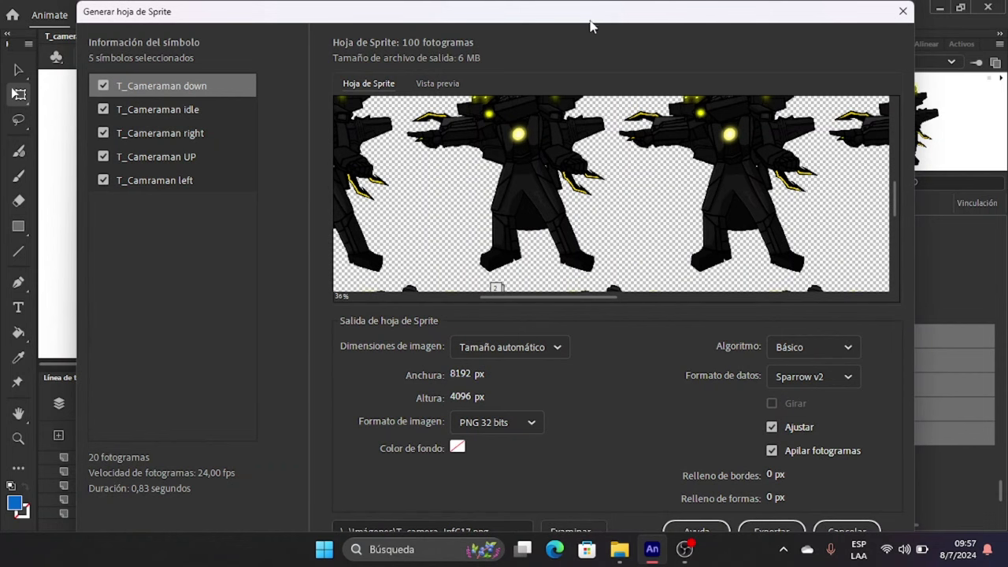
pyautogui.moveTo(590, 21); pyautogui.dragTo(586, 14)
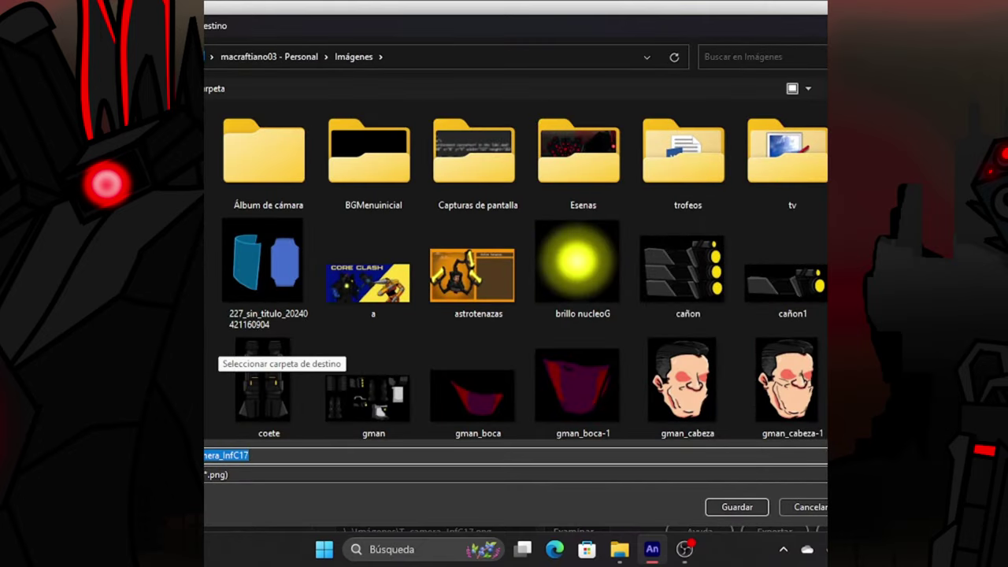
pyautogui.click(205, 378)
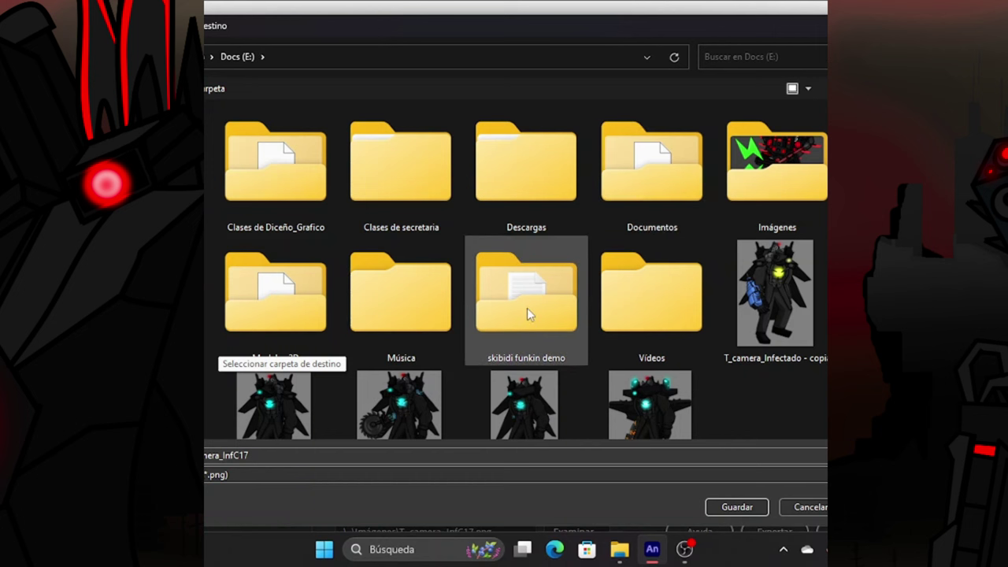
pyautogui.doubleClick(526, 308)
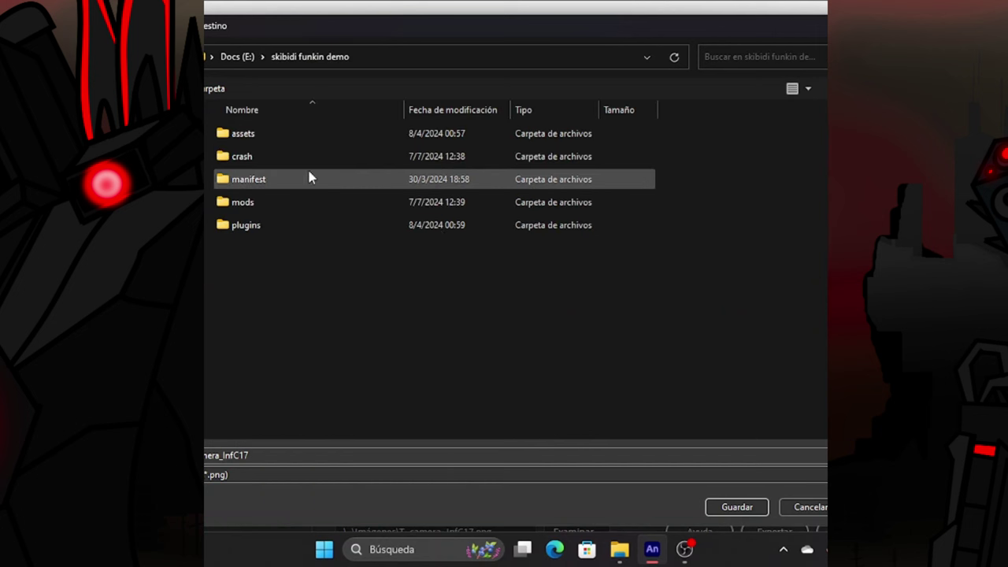
pyautogui.click(284, 202)
pyautogui.doubleClick(285, 202)
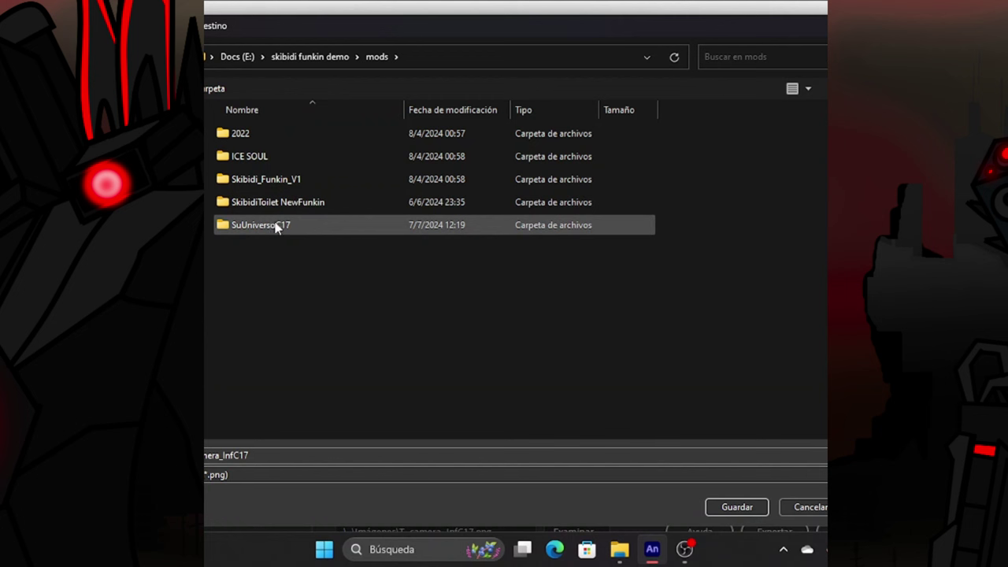
pyautogui.doubleClick(276, 226)
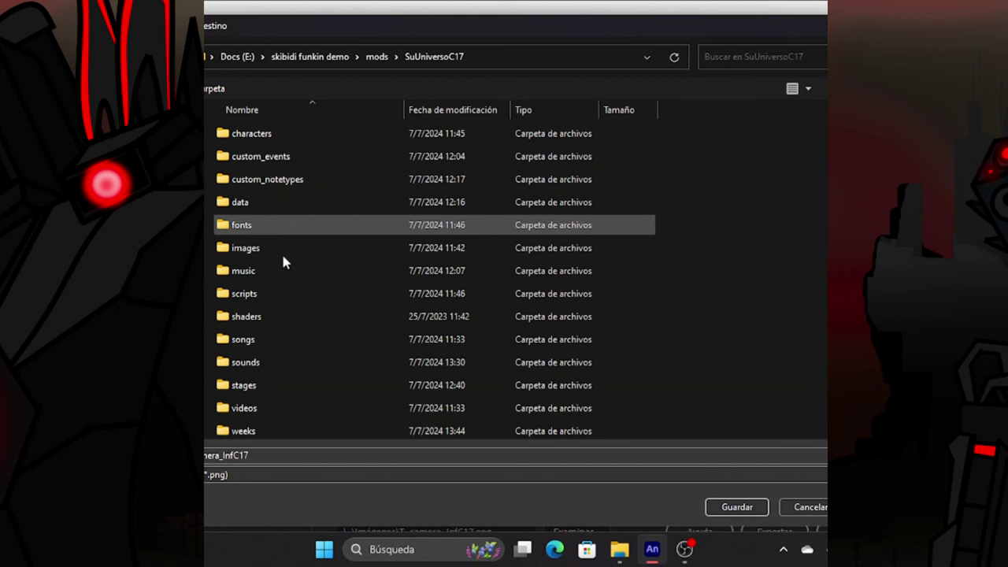
pyautogui.doubleClick(275, 247)
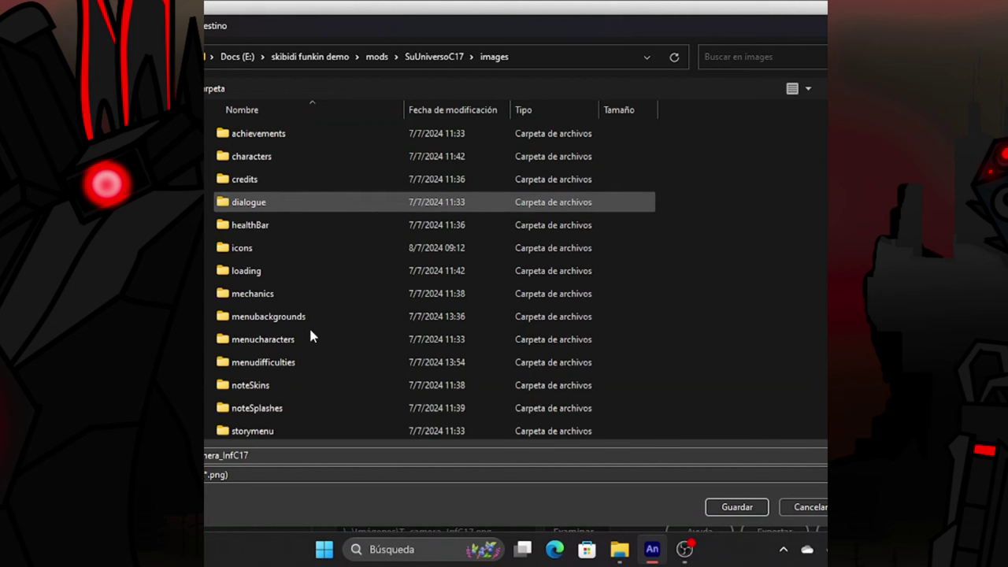
pyautogui.scroll(-2, 291, 334)
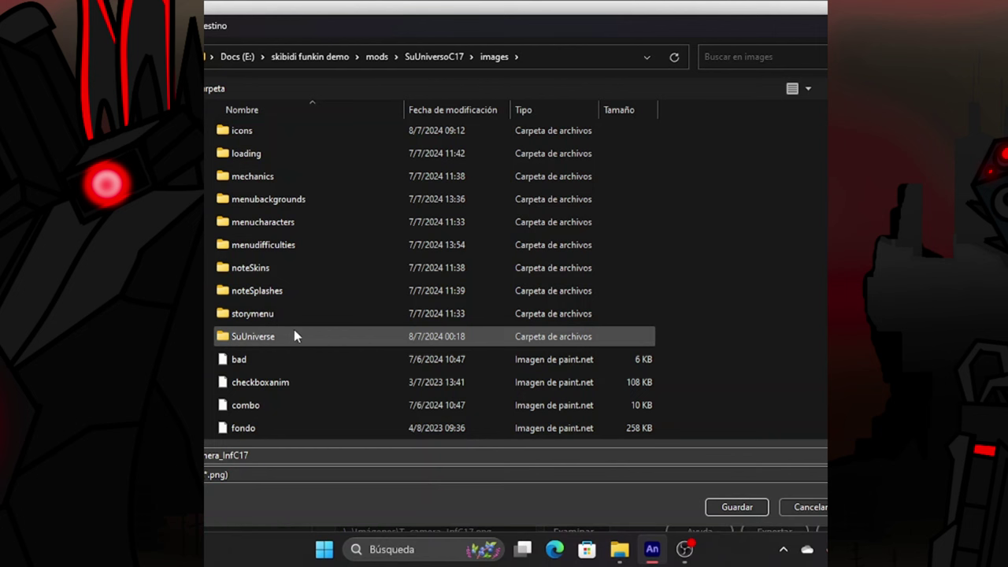
pyautogui.click(294, 336)
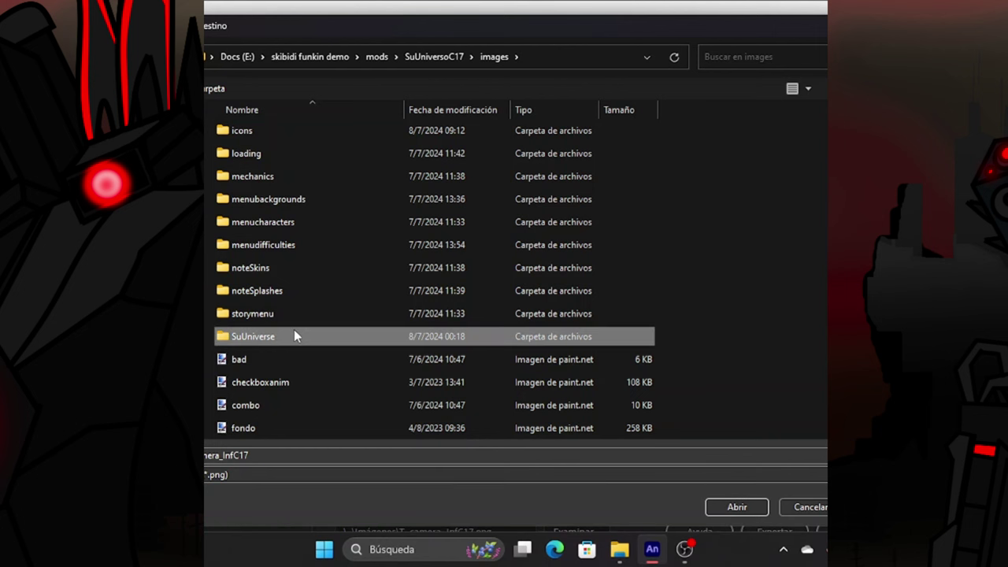
pyautogui.doubleClick(294, 336)
# Name the sprite sheet file T_camera_Infectado and export it as a PNG with Sparrow v2 data.
pyautogui.click(277, 454)
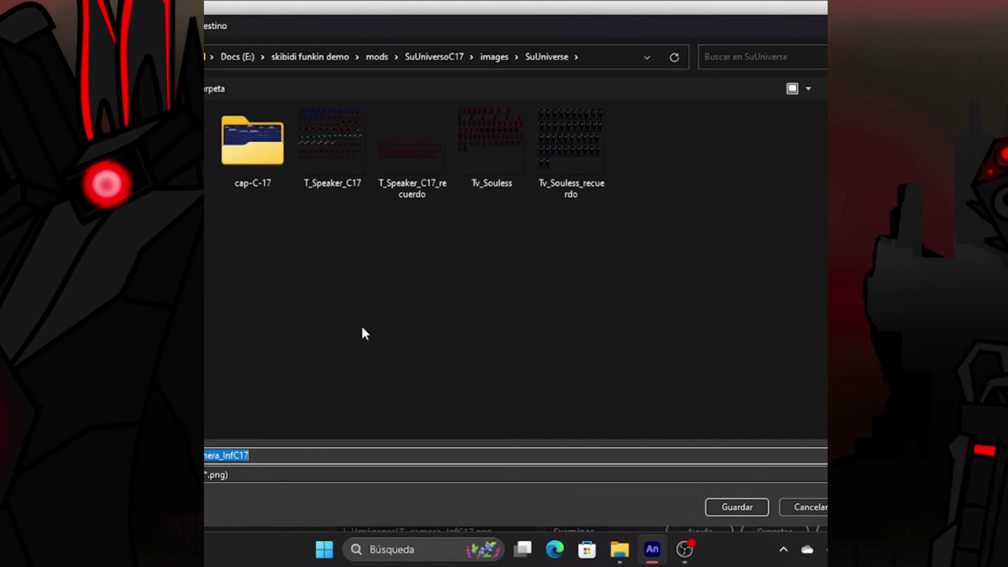
pyautogui.press('Right')
pyautogui.moveTo(251, 455); pyautogui.dragTo(234, 455)
pyautogui.write('ectado')
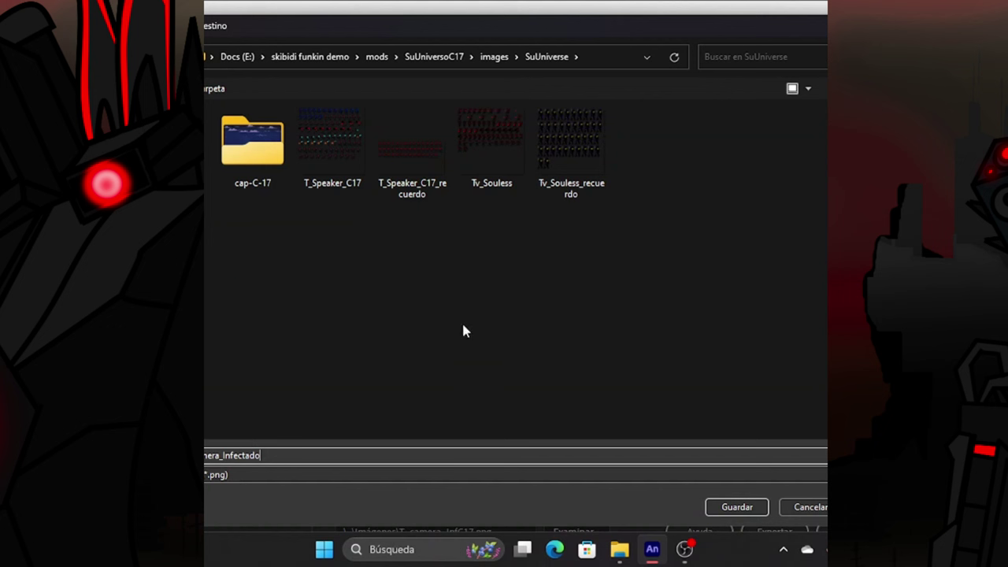
pyautogui.click(732, 510)
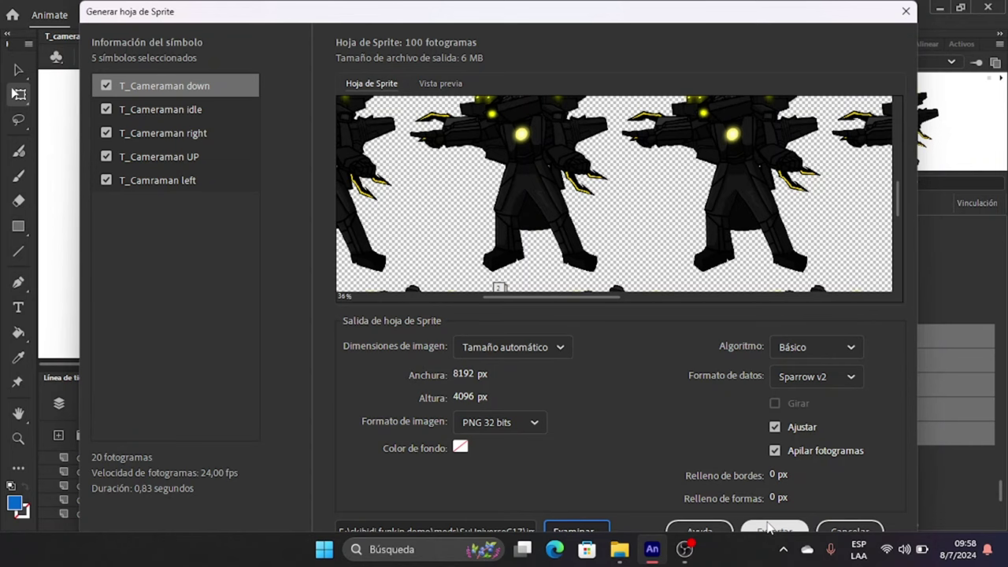
pyautogui.click(769, 527)
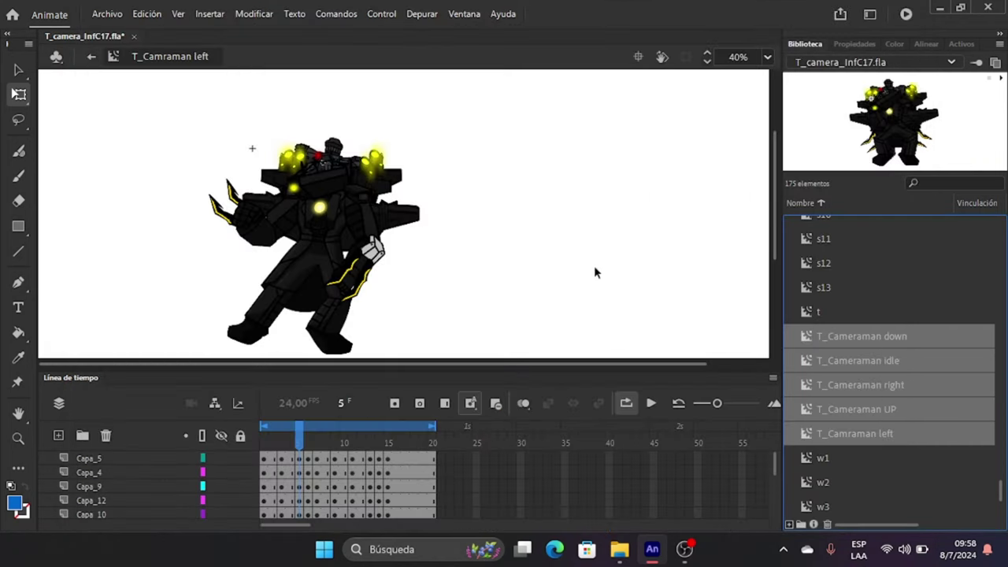